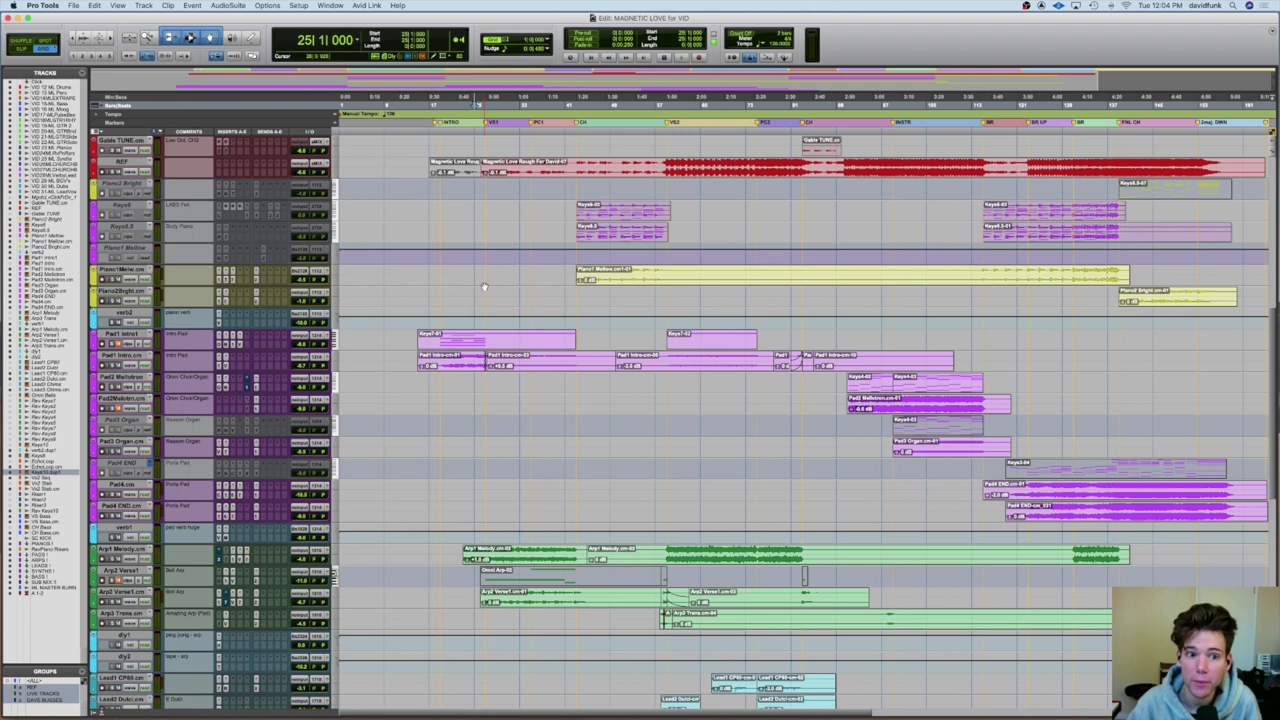
pyautogui.moveTo(486, 284); pyautogui.dragTo(530, 276)
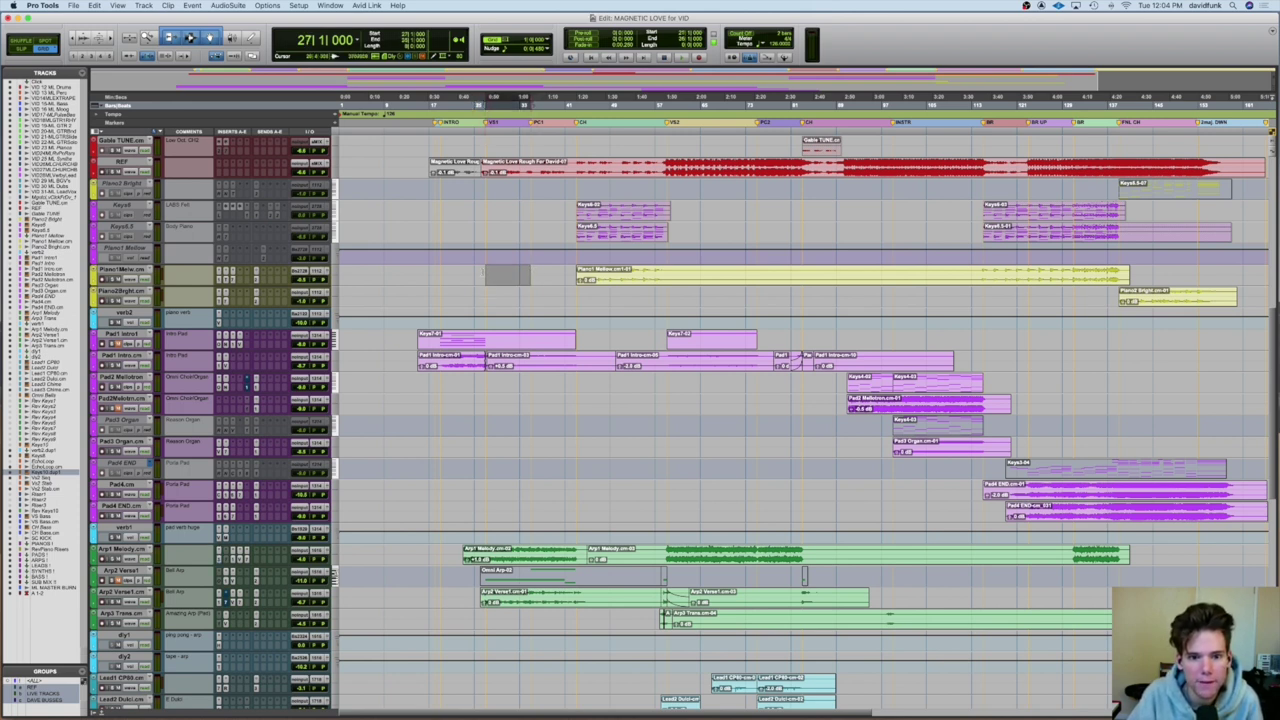
pyautogui.click(481, 273)
pyautogui.click(484, 272)
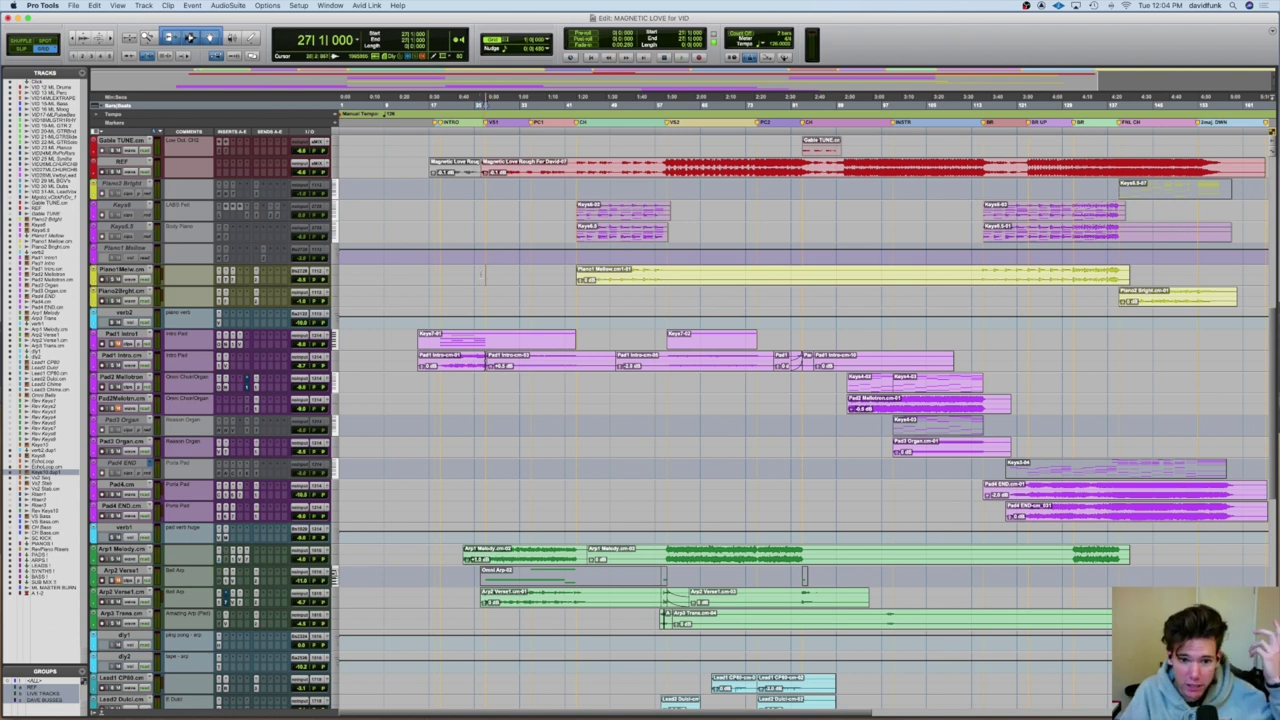
pyautogui.scroll(-2, 484, 272)
pyautogui.scroll(2, 481, 274)
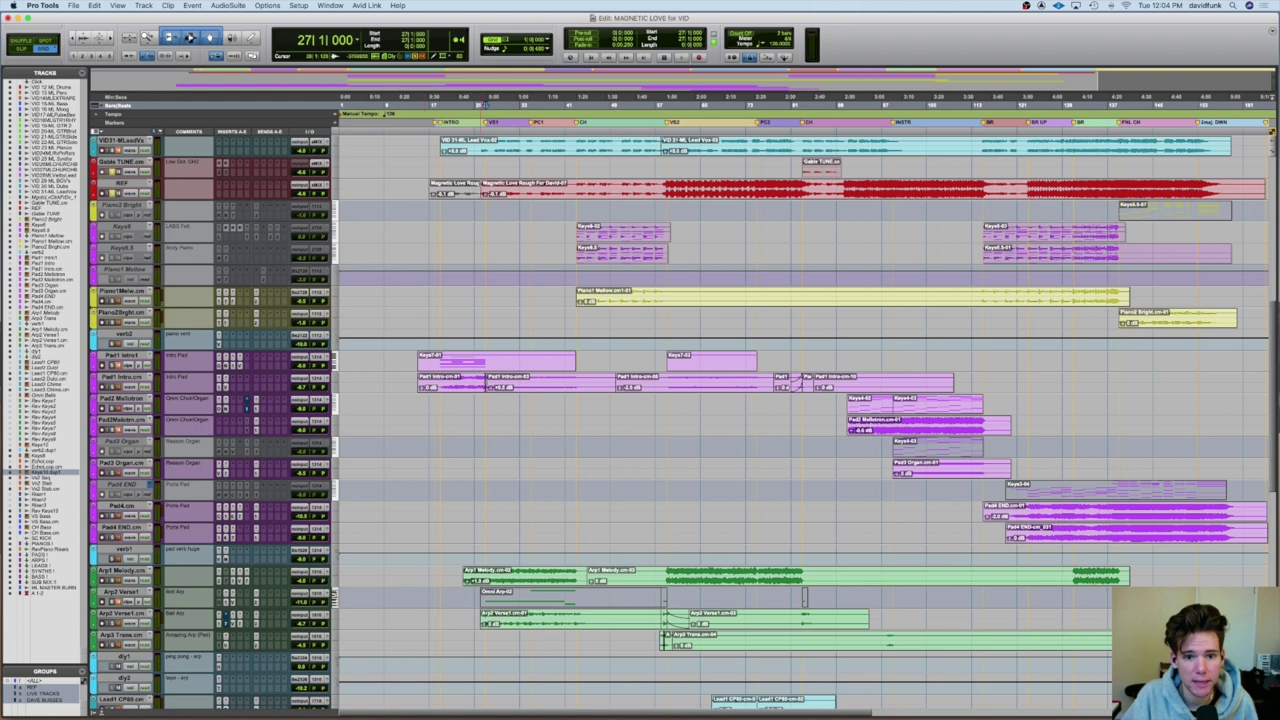
pyautogui.click(465, 195)
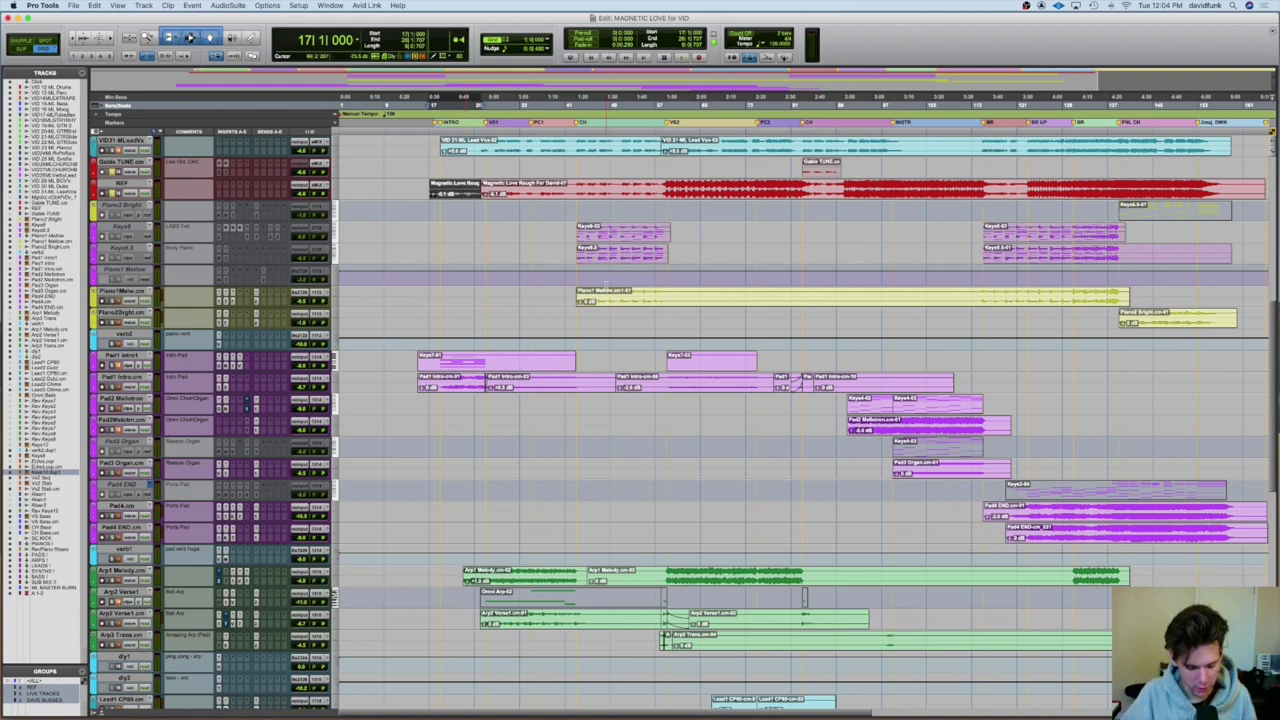
# - Switch to OBS Studio to check the running recording, and return to the Pro Tools session
pyautogui.press('super+Tab')
pyautogui.press('super+Tab')
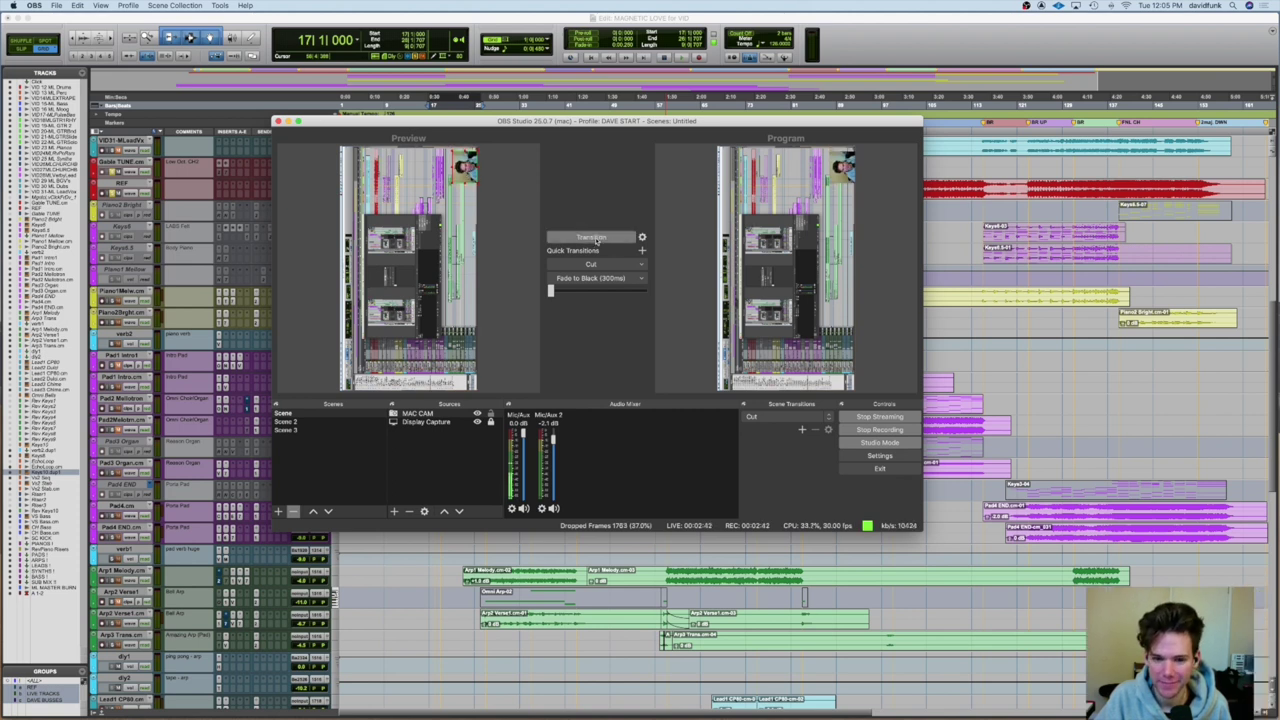
pyautogui.press('super+Tab')
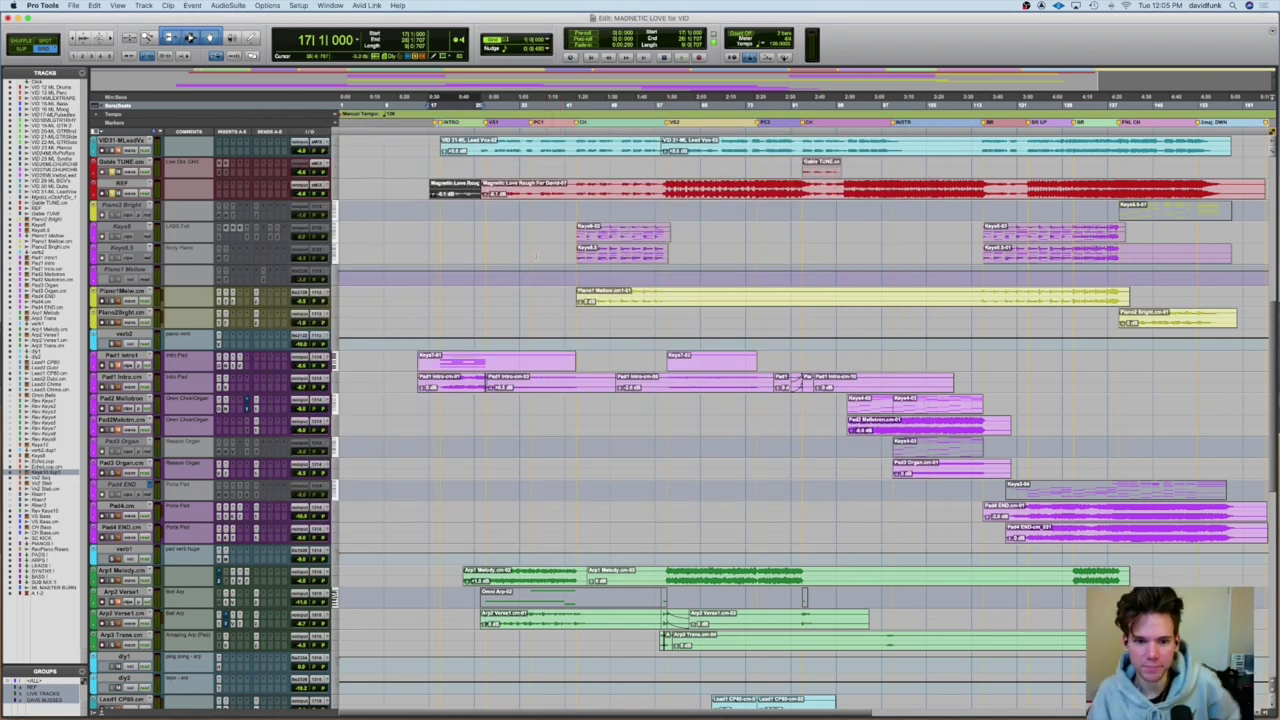
# - Play the session from bar 24, near the end of the intro
pyautogui.click(482, 210)
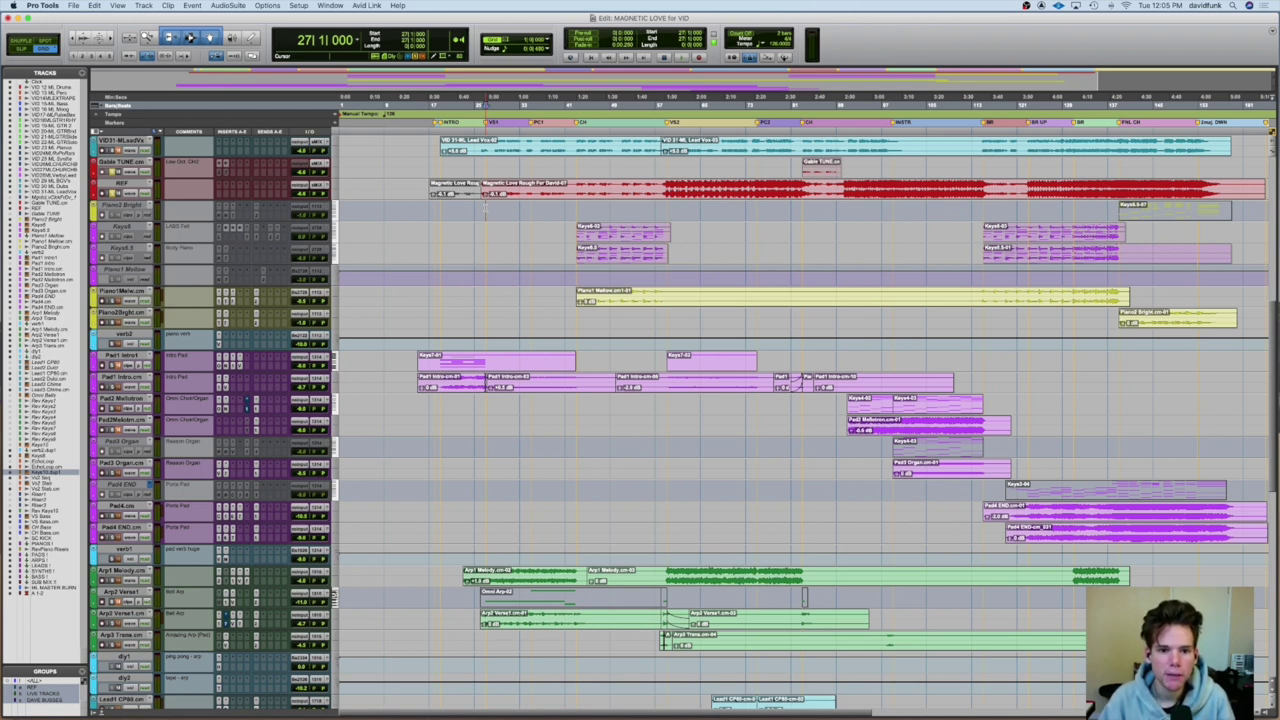
pyautogui.scroll(2, 485, 207)
pyautogui.hscroll(-1, 485, 207)
pyautogui.click(445, 237)
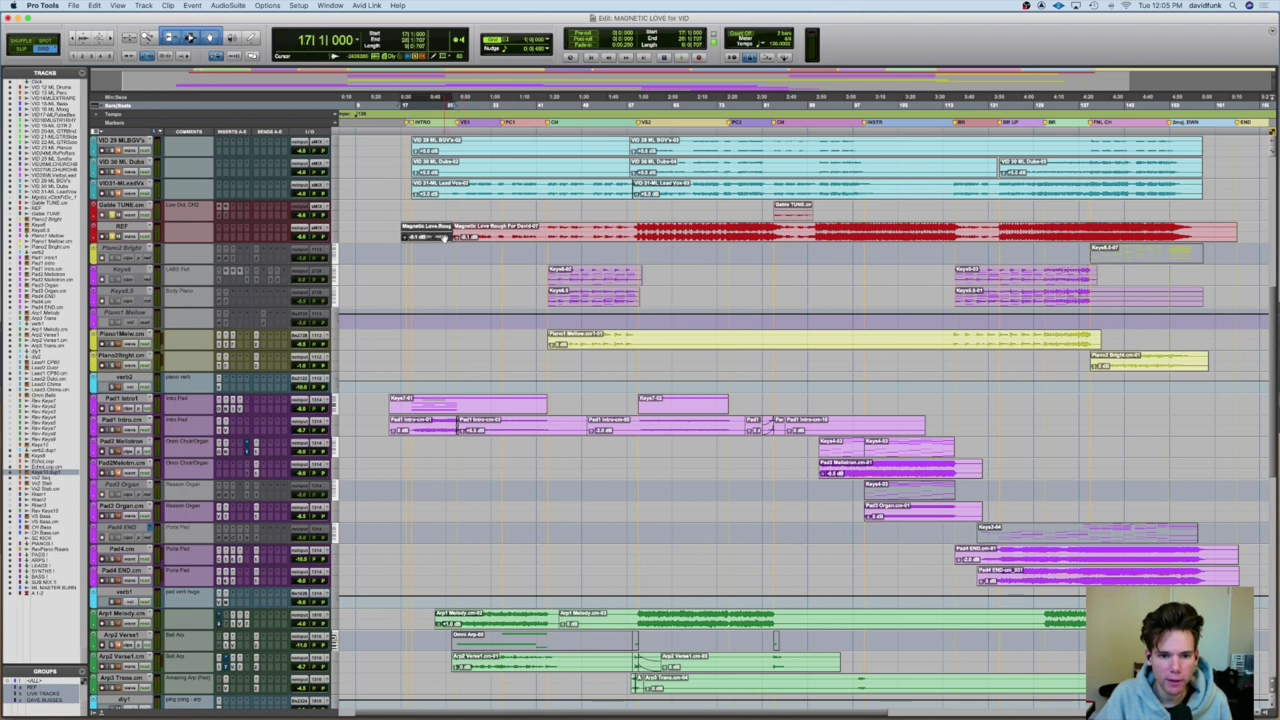
pyautogui.click(438, 251)
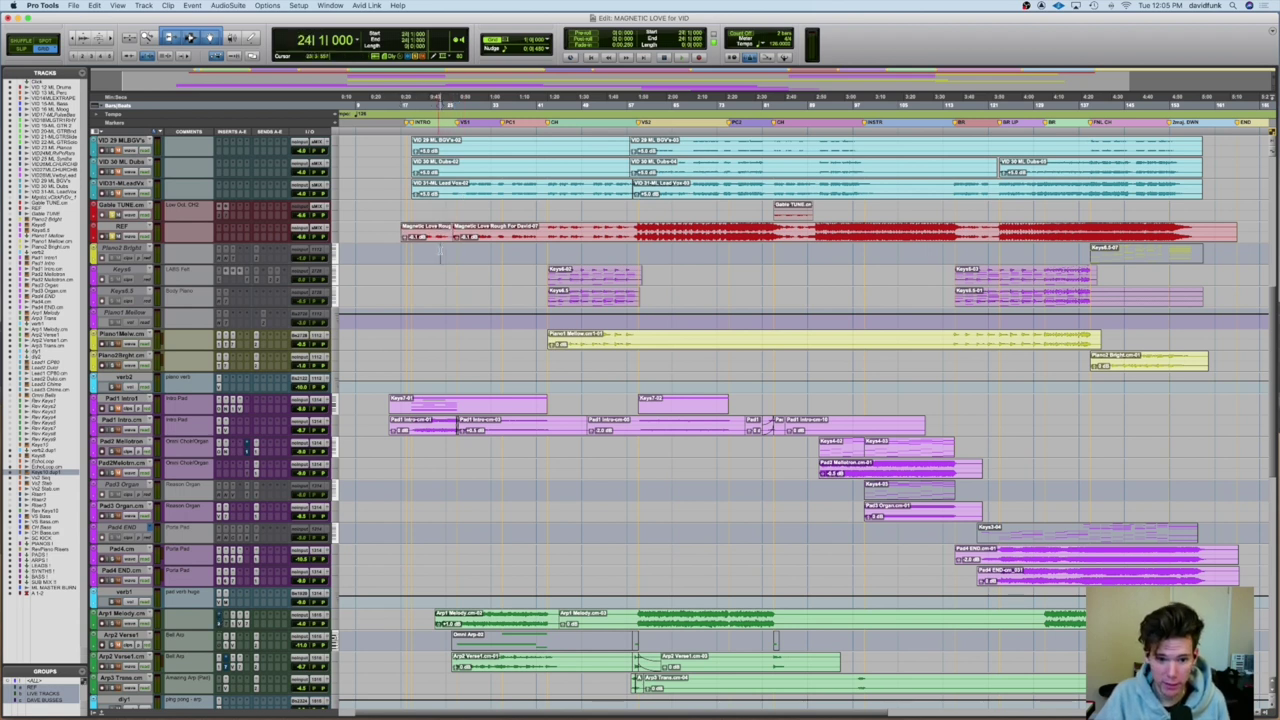
pyautogui.press('space')
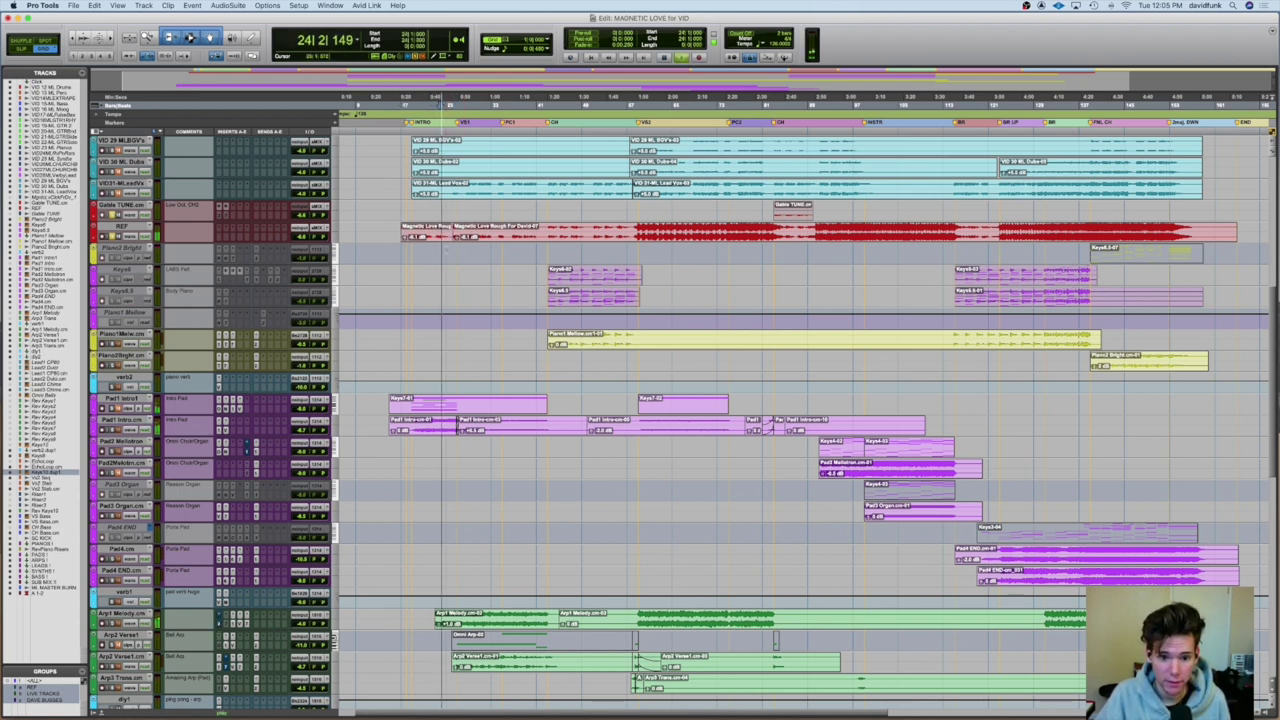
pyautogui.press('super+Tab')
pyautogui.press('super+Tab')
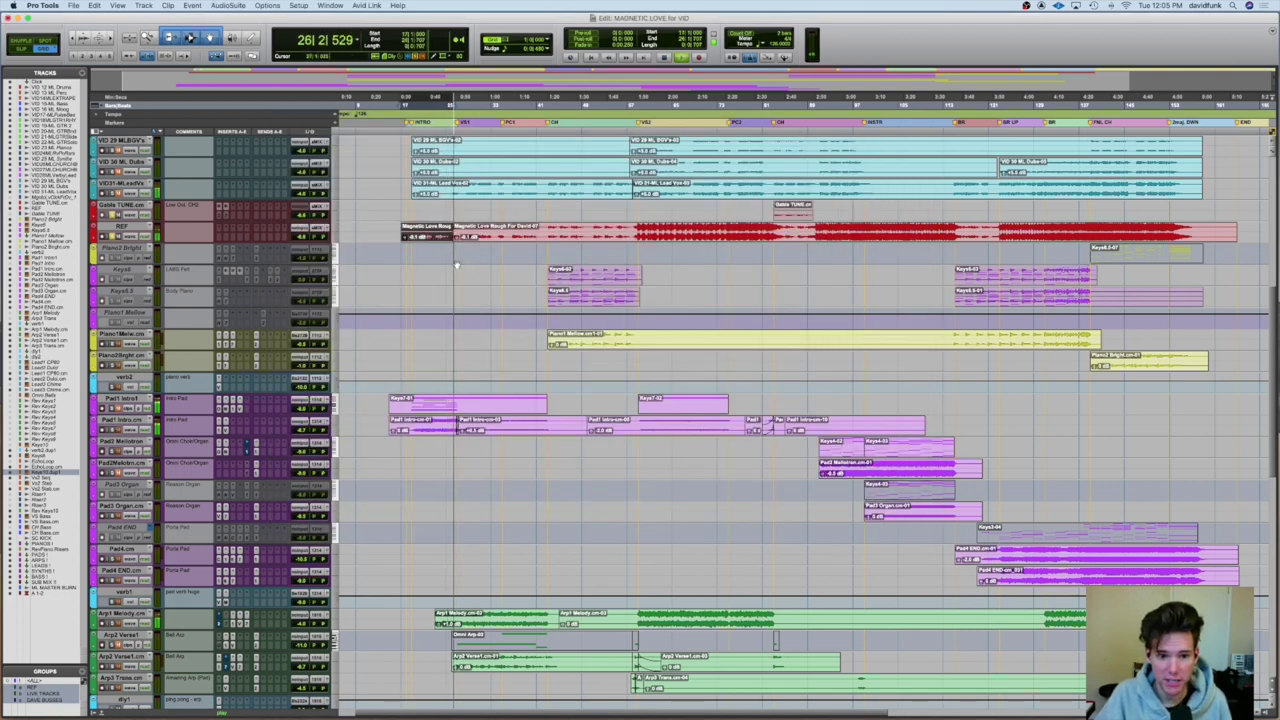
# - Look through the session's tracks, from the guitar stems to the master track, during playback
pyautogui.scroll(-15, 268, 237)
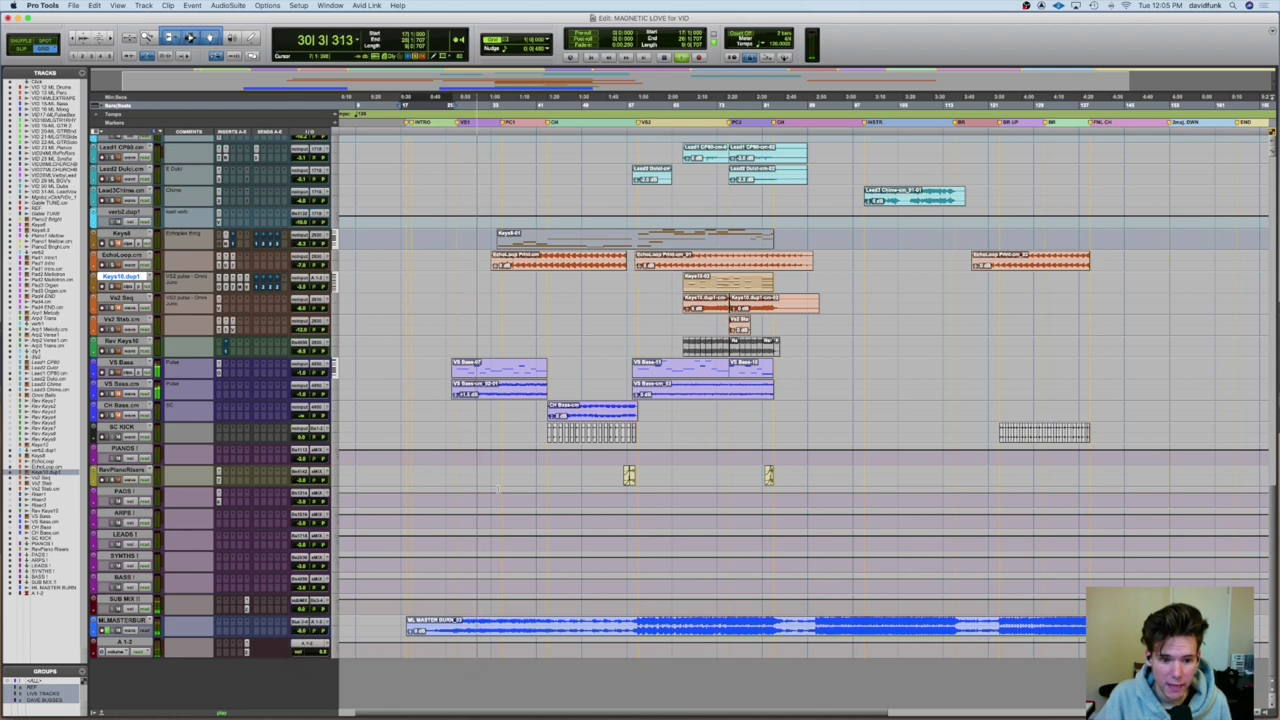
pyautogui.scroll(15, 565, 438)
pyautogui.scroll(12, 565, 438)
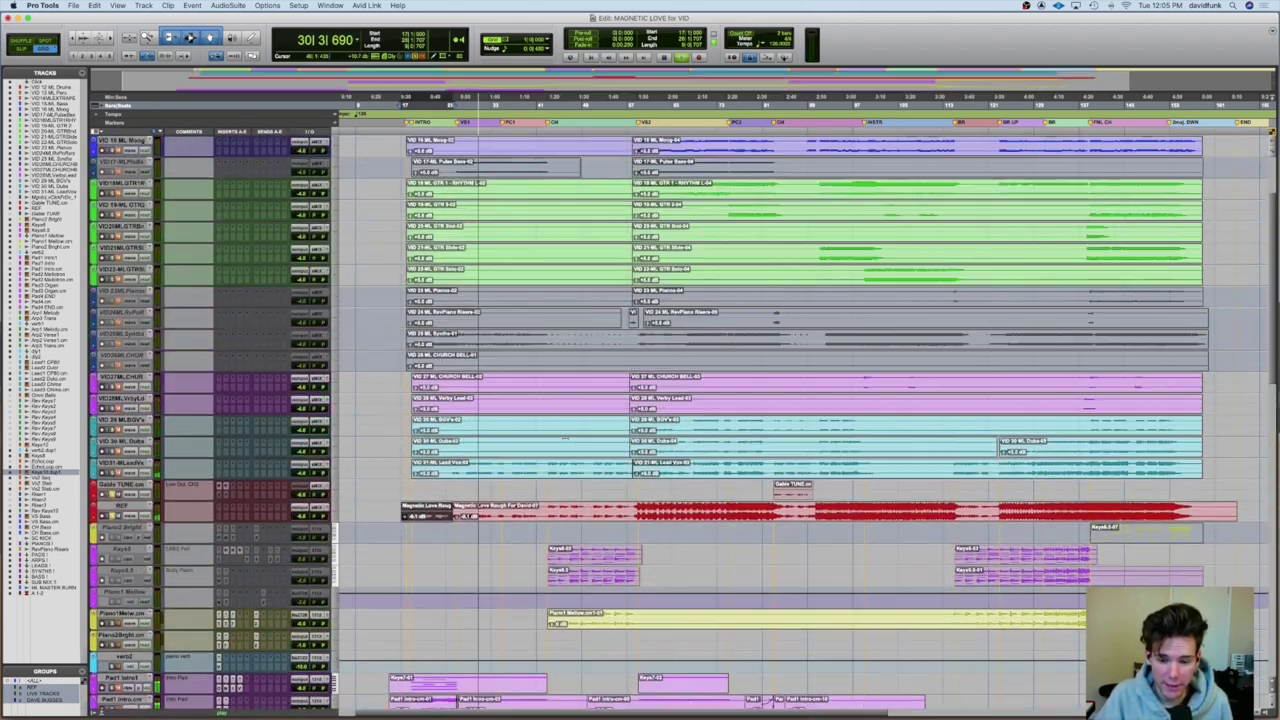
pyautogui.scroll(-15, 565, 438)
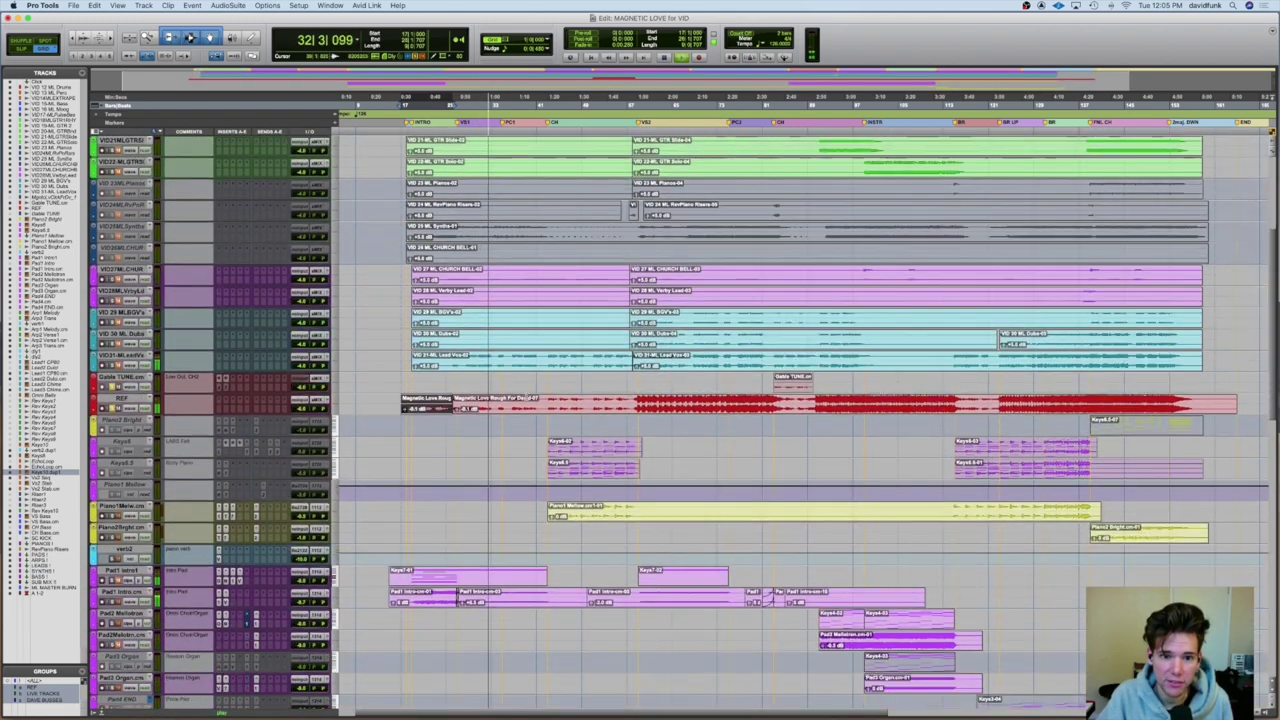
pyautogui.scroll(2, 526, 396)
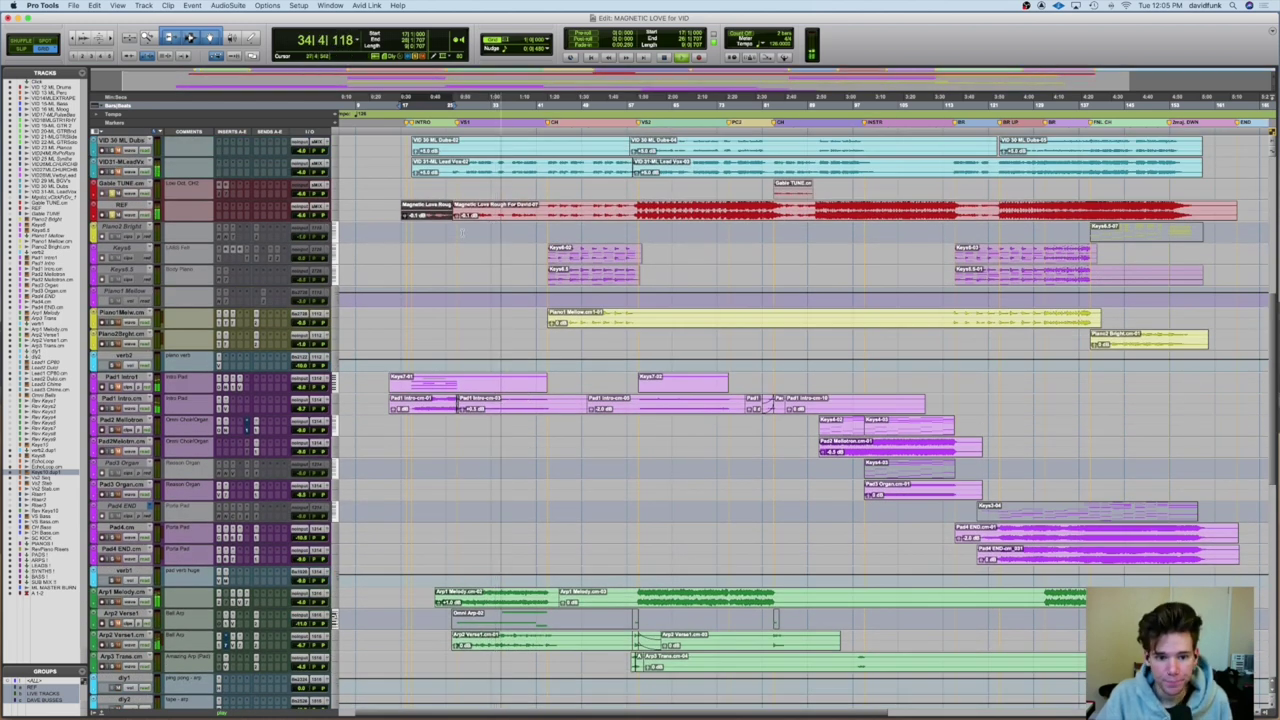
# - Audition the first chorus from bar 43 and the lead-in to verse 2 from bar 57
pyautogui.press('space')
pyautogui.click(548, 230)
pyautogui.press('space')
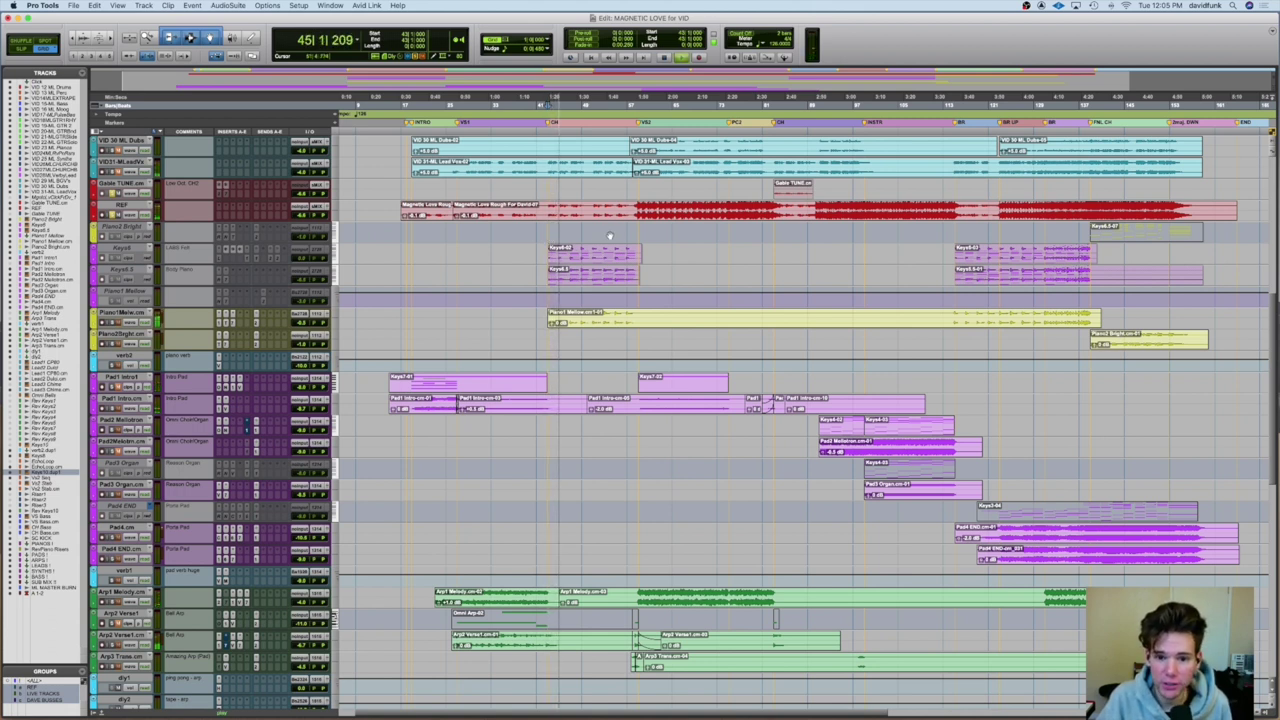
pyautogui.click(628, 229)
pyautogui.press('space')
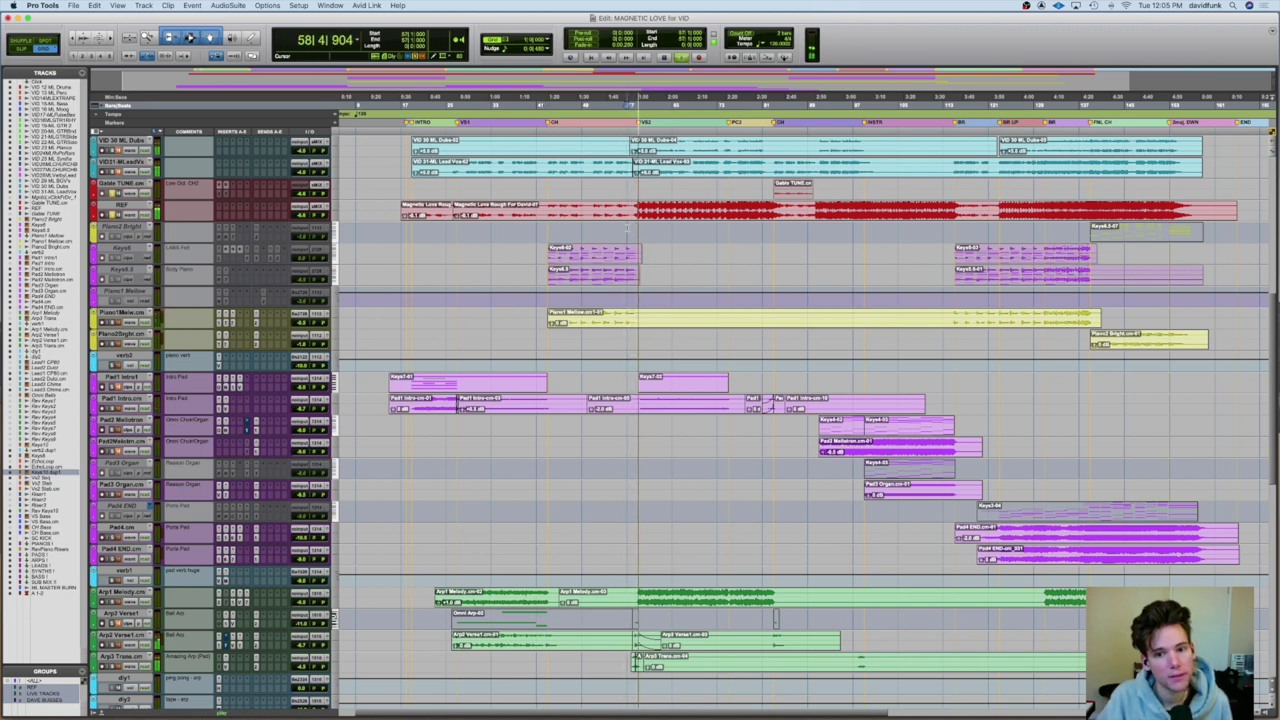
pyautogui.press('space')
# - Select the REF track and enlarge its height to show the rough mix's waveform in detail
pyautogui.moveTo(637, 205); pyautogui.dragTo(1053, 215)
pyautogui.click(121, 205)
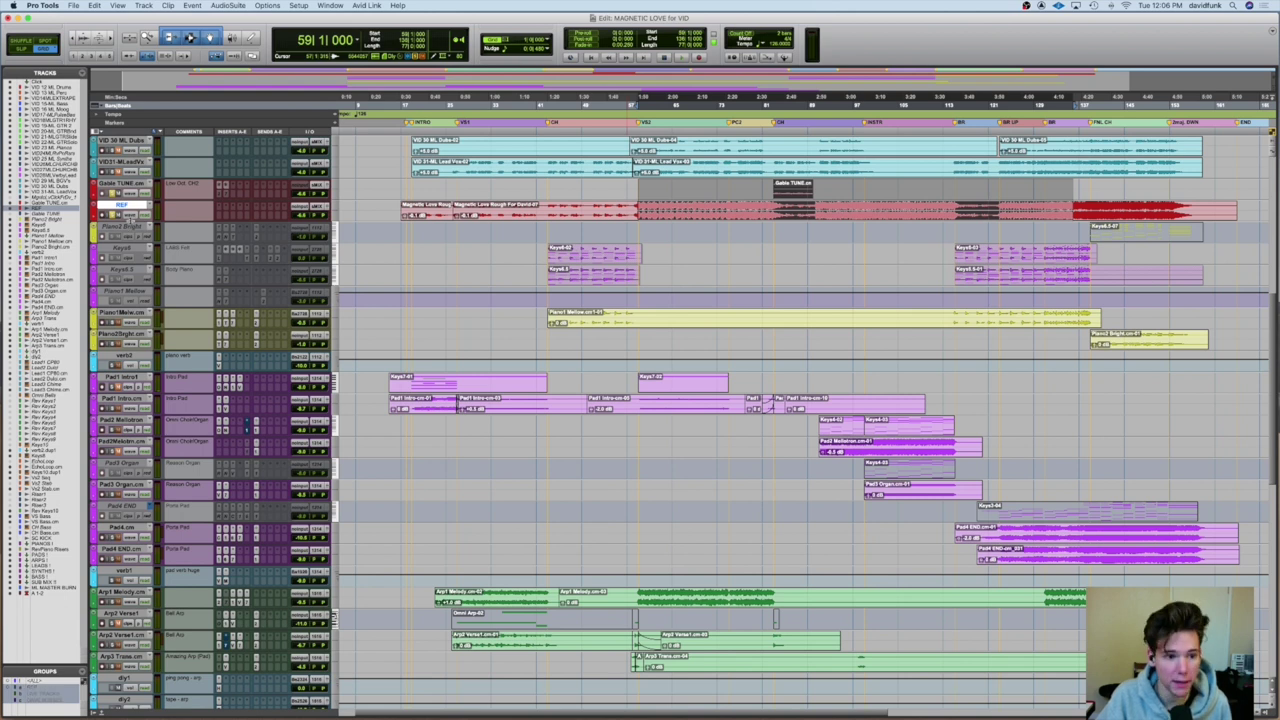
pyautogui.hotkey('ctrl', 'Up')
pyautogui.hotkey('ctrl', 'Up')
pyautogui.hotkey('ctrl', 'Up')
# - Audition the rough mix briefly from bar 72 in verse 2 and from bar 87 in the second chorus
pyautogui.click(711, 225)
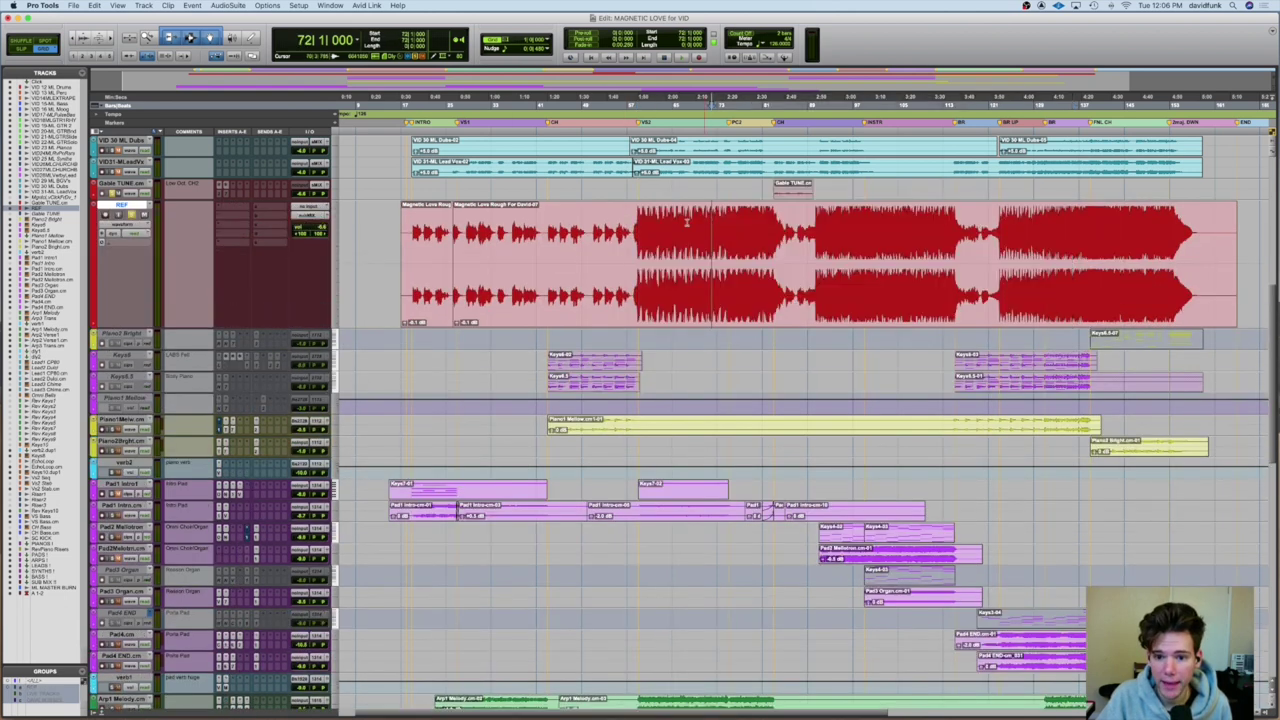
pyautogui.press('space')
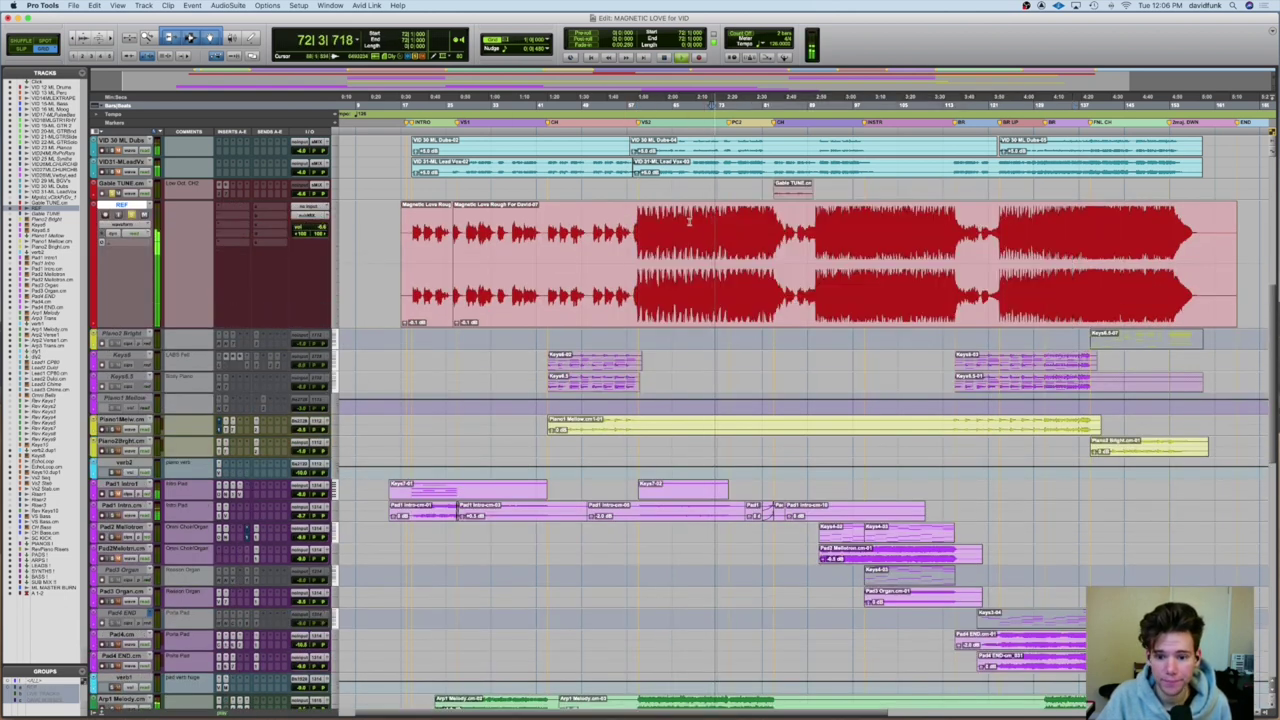
pyautogui.press('space')
pyautogui.click(797, 231)
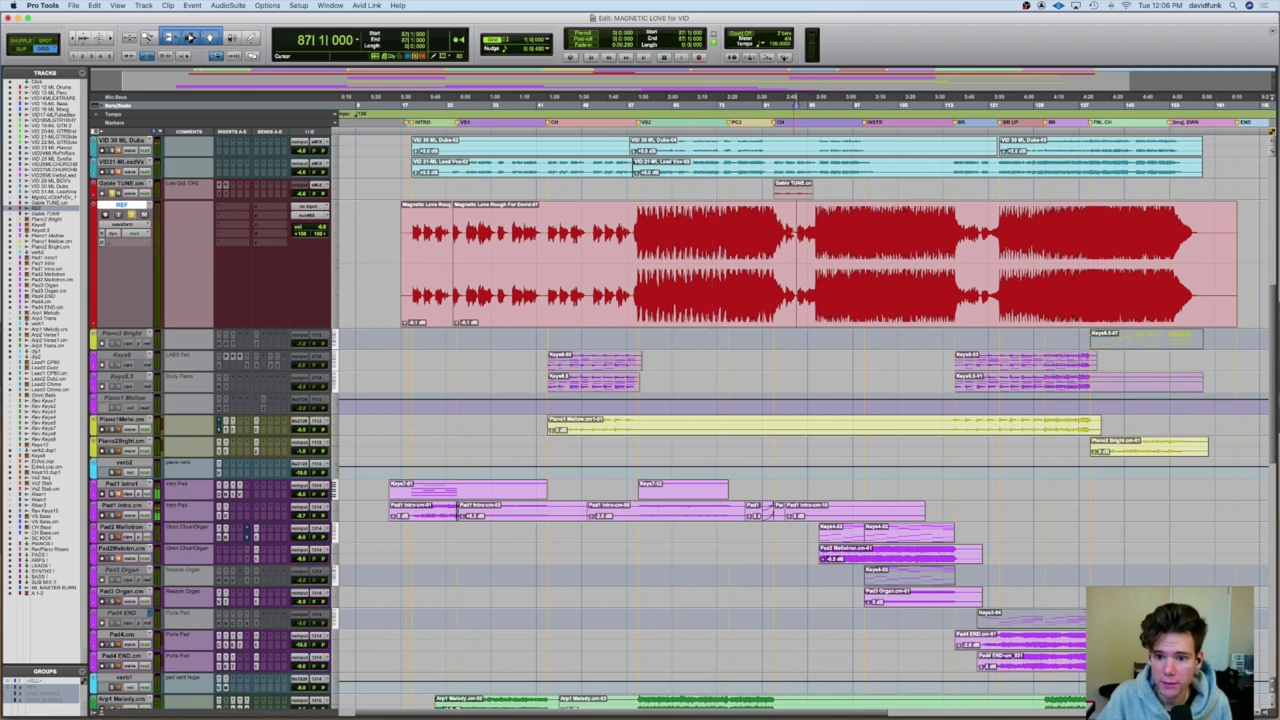
pyautogui.press('space')
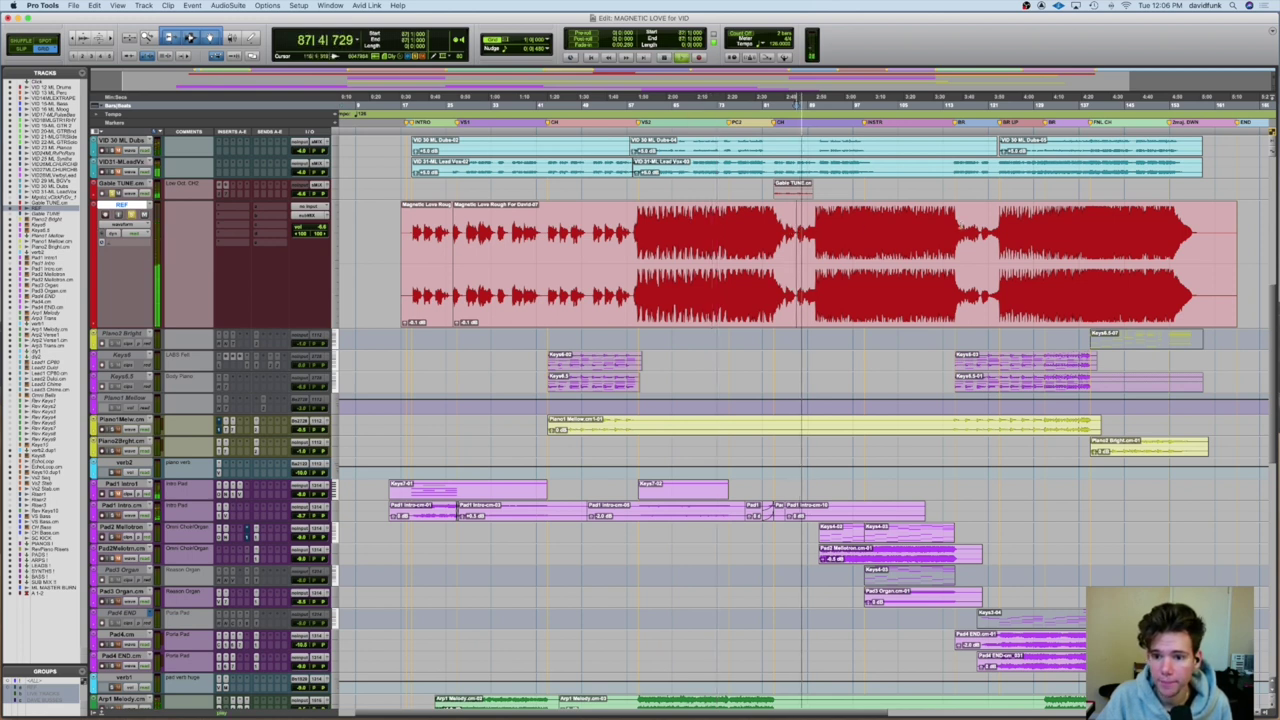
pyautogui.press('space')
# - Reduce the REF track to the same small height as its neighbours and deselect it
pyautogui.scroll(-1, 682, 486)
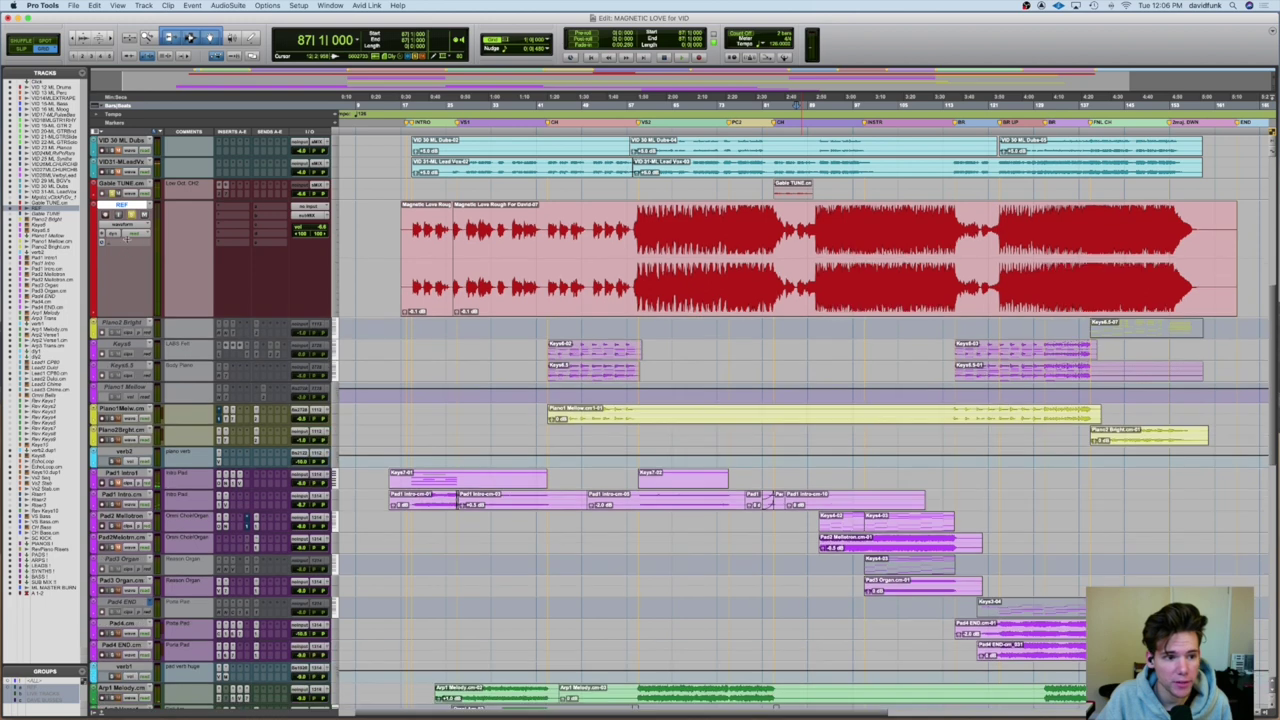
pyautogui.moveTo(130, 318); pyautogui.dragTo(130, 222)
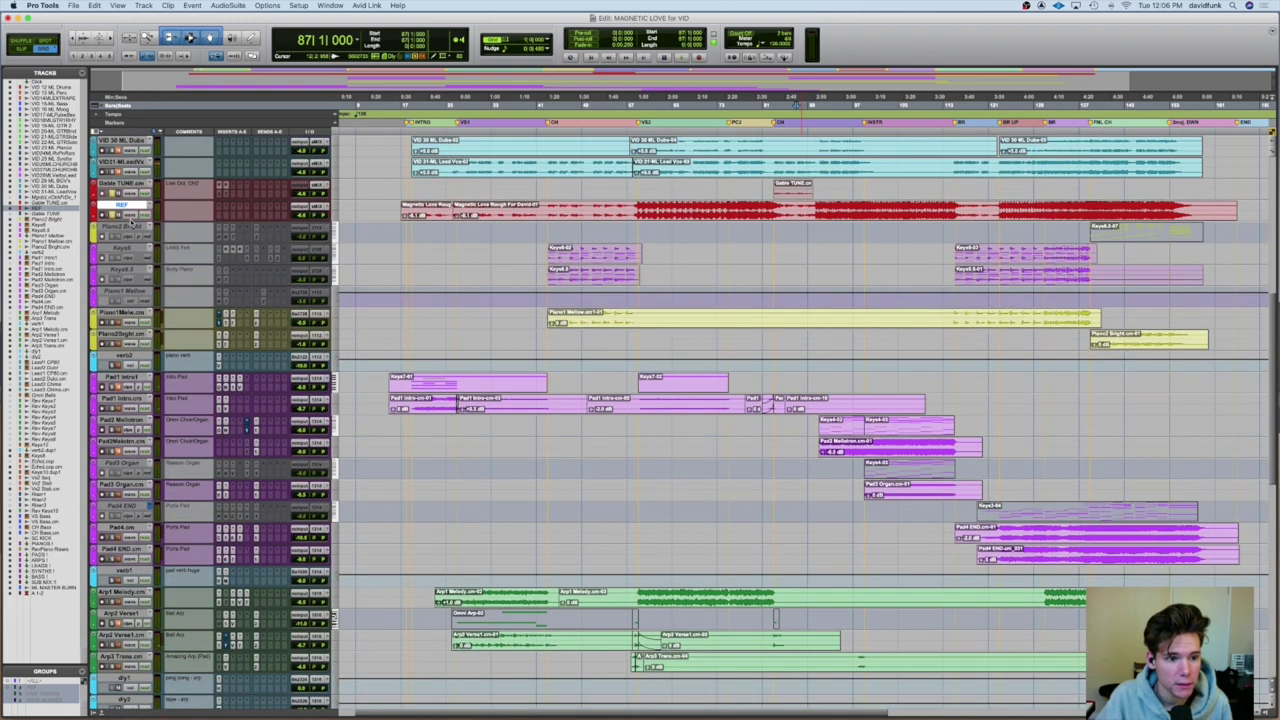
pyautogui.click(124, 205)
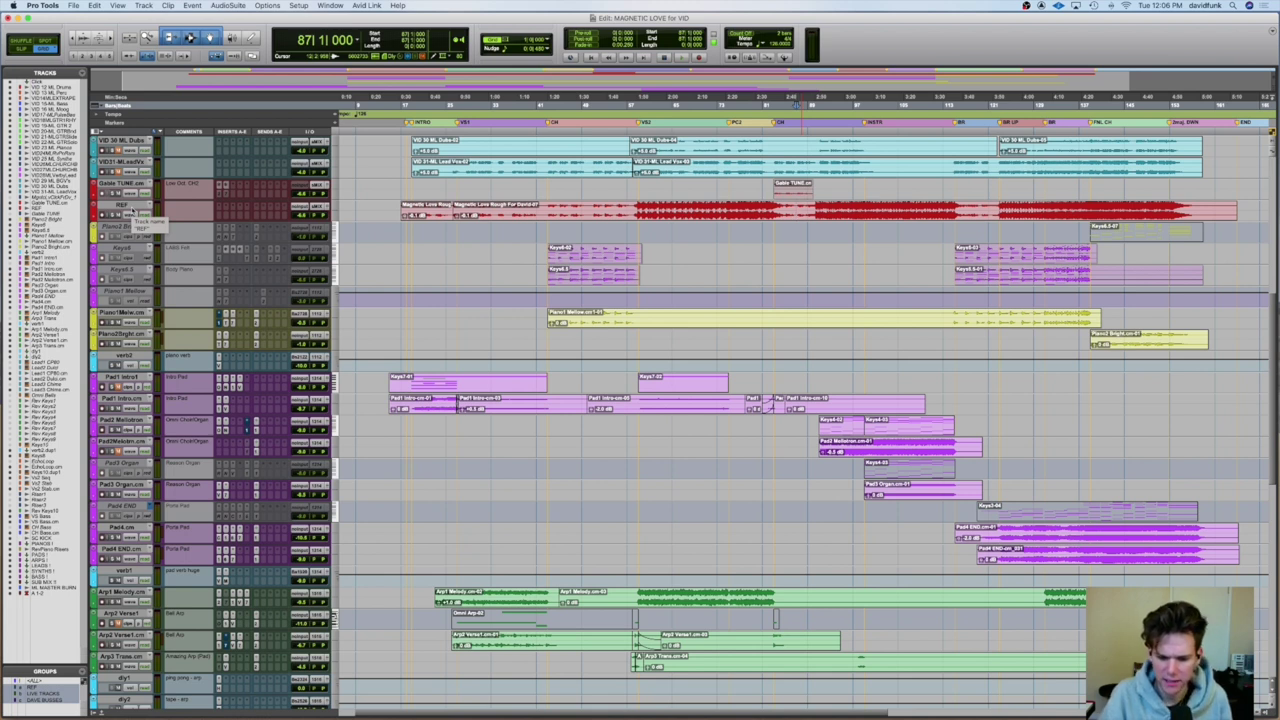
# - Place the playback position at bar 19 in the intro and look over the pad, arp and lead tracks
pyautogui.scroll(-3, 463, 330)
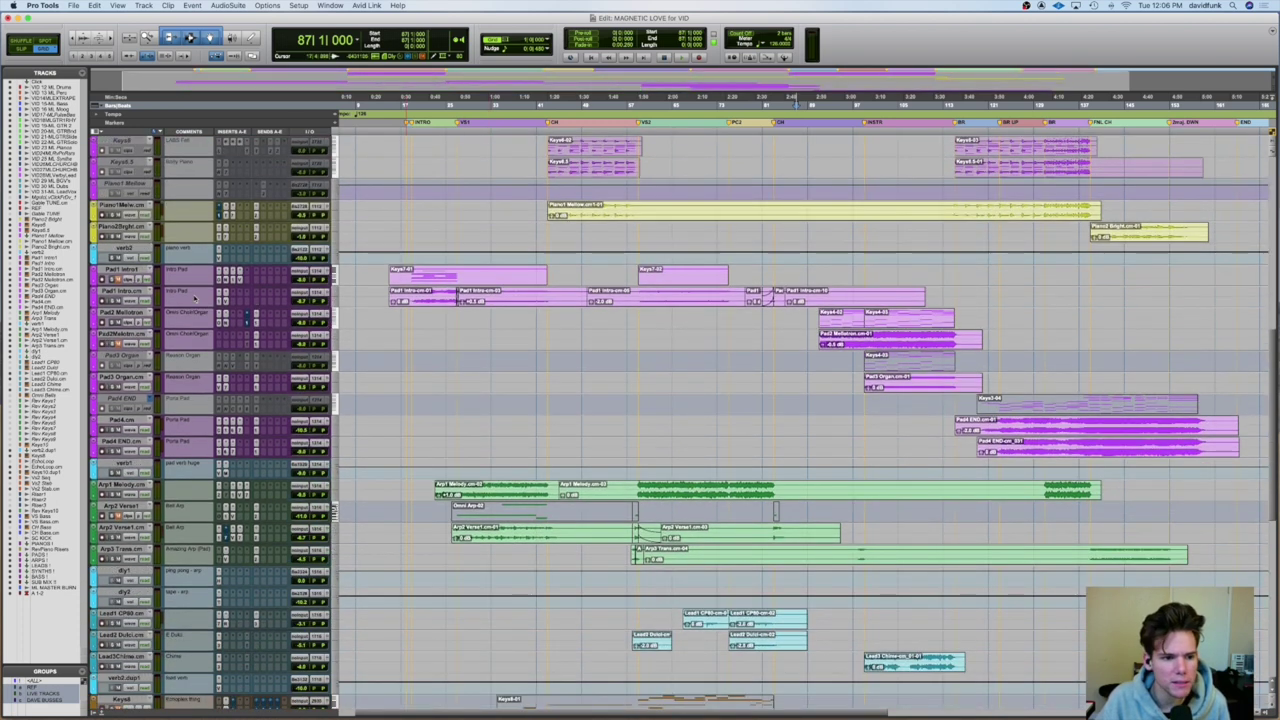
pyautogui.click(411, 311)
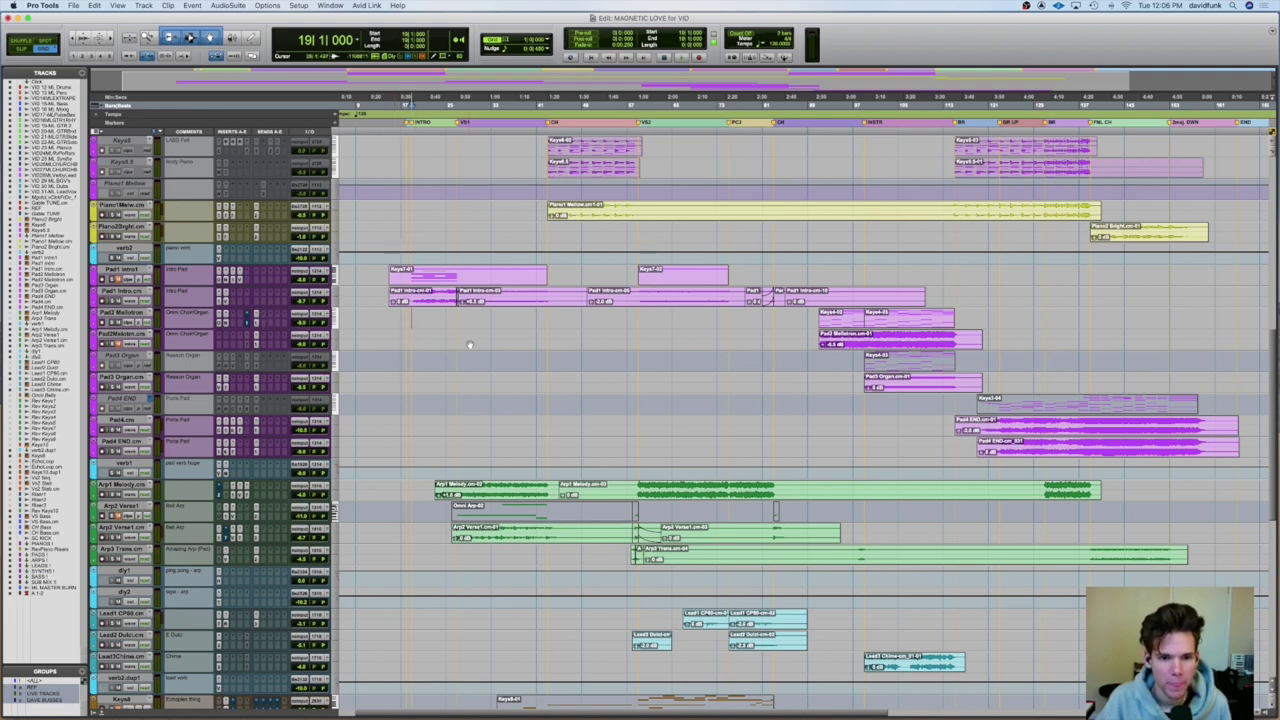
pyautogui.scroll(-5, 469, 345)
pyautogui.scroll(-3, 469, 345)
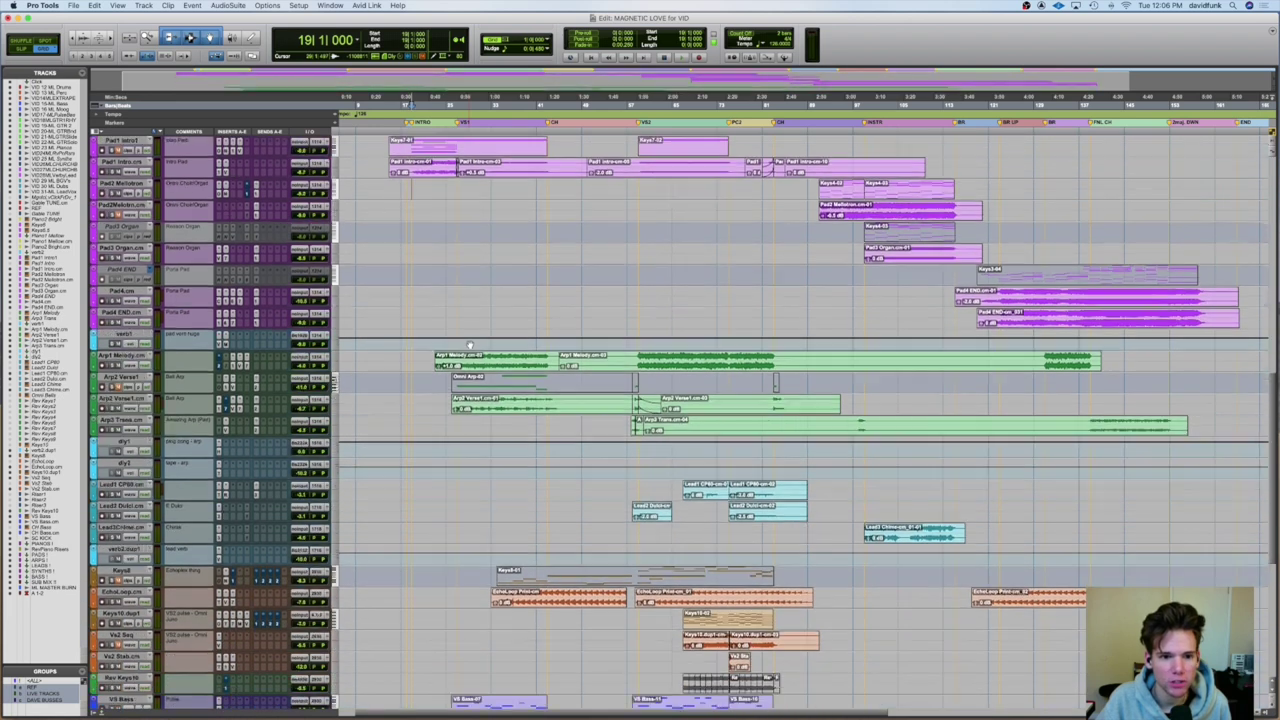
pyautogui.scroll(6, 469, 343)
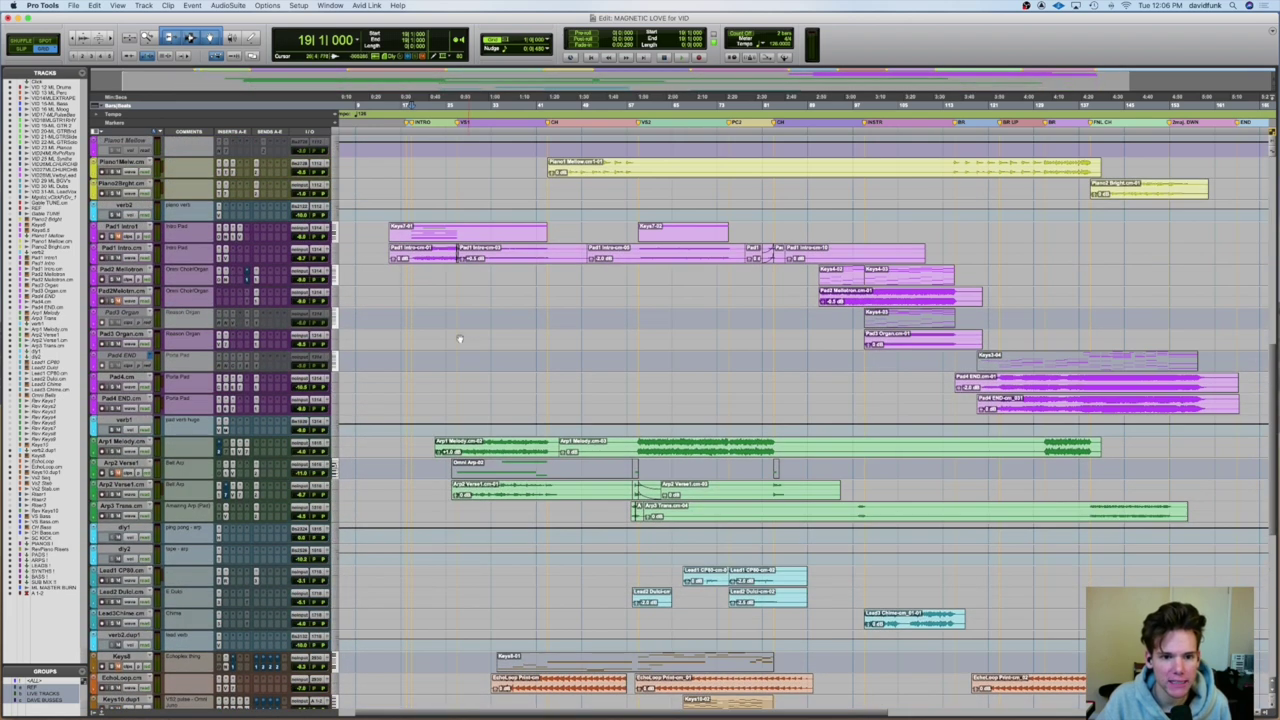
# - Set playback to start at bar 19 and inspect the Omnisphere instrument on the Pad1 Intro1 track, closing its window
pyautogui.moveTo(412, 275); pyautogui.dragTo(458, 272)
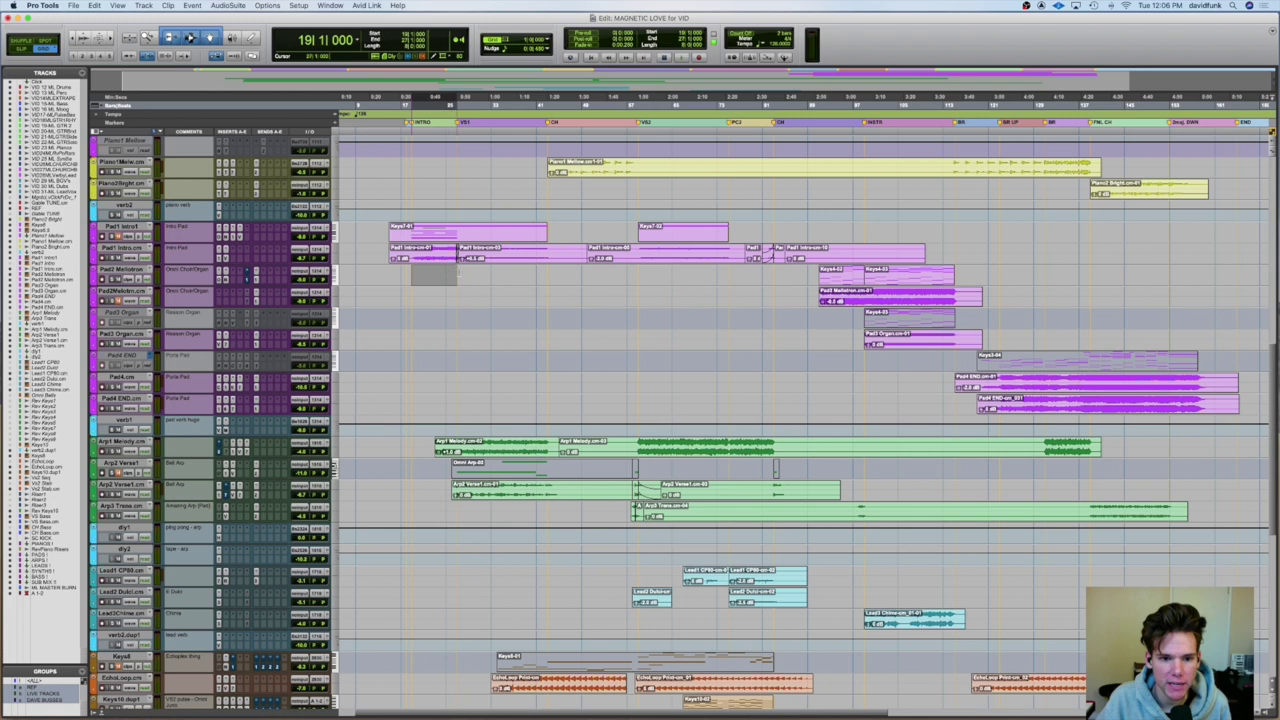
pyautogui.click(413, 270)
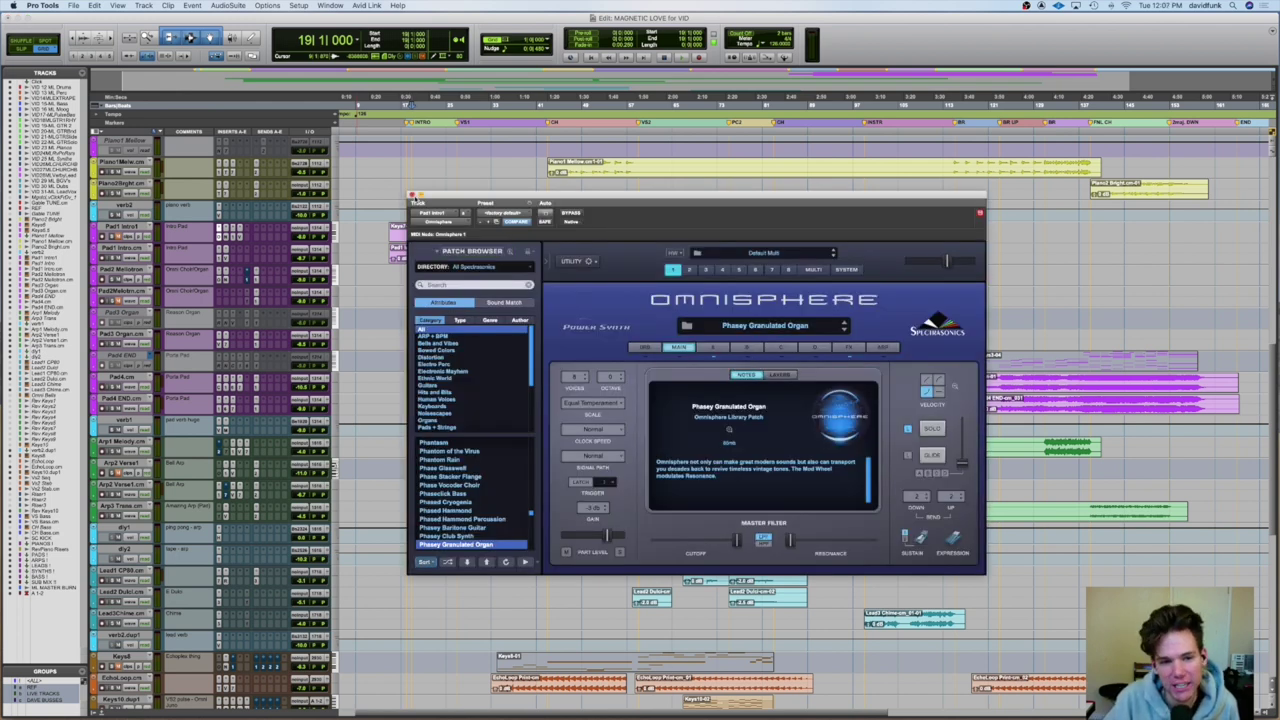
pyautogui.click(414, 198)
# - Play the intro from bar 19 and on into verse 1 to hear the intro pad, and stop playback
pyautogui.press('space')
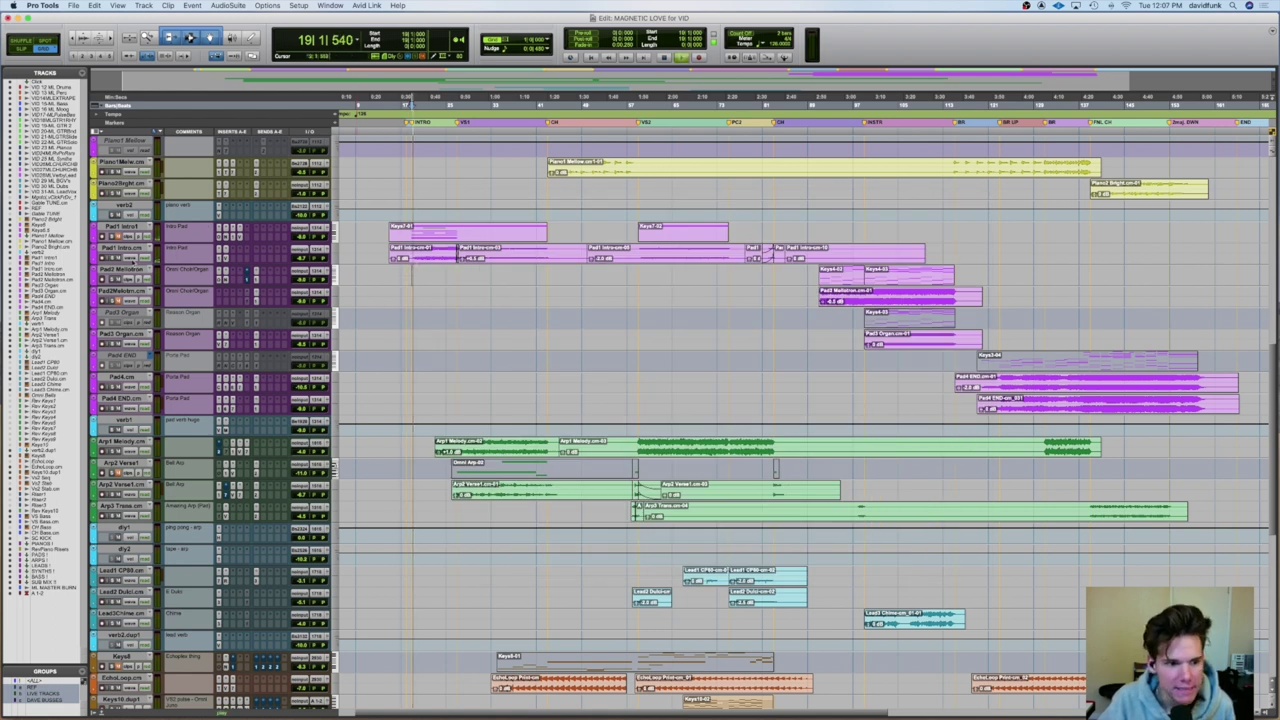
pyautogui.scroll(6, 400, 230)
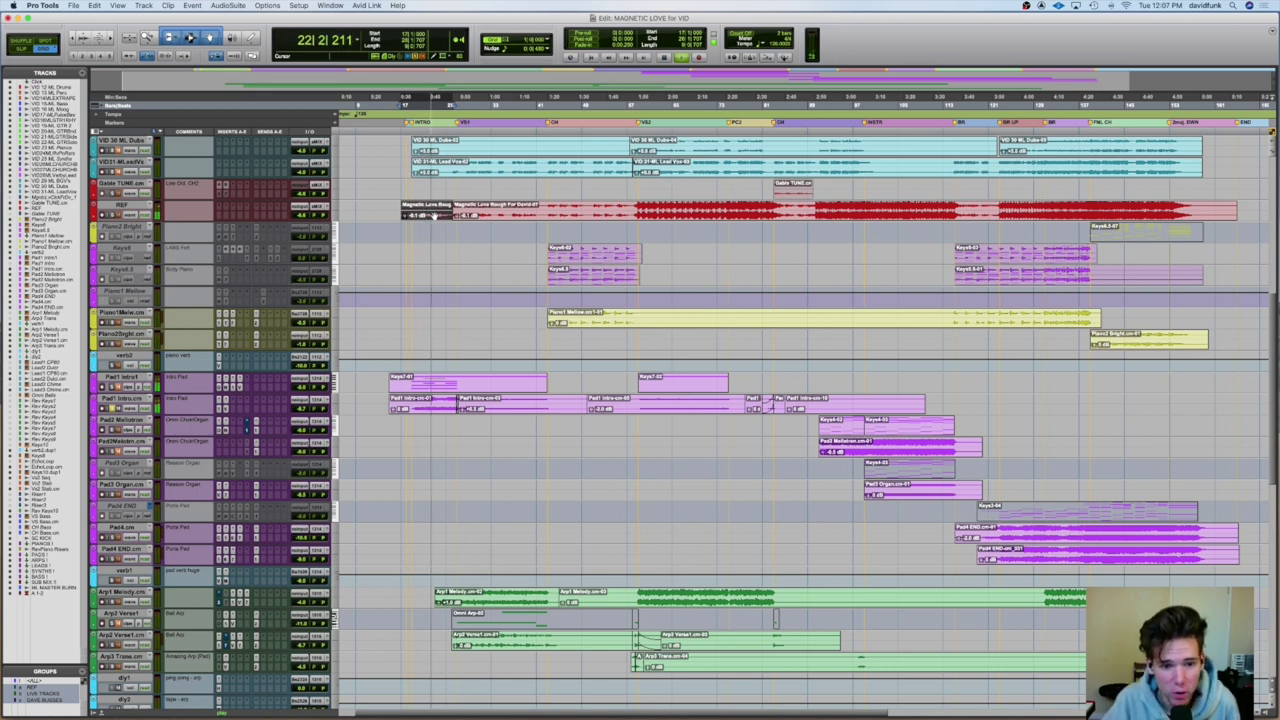
pyautogui.scroll(-3, 445, 300)
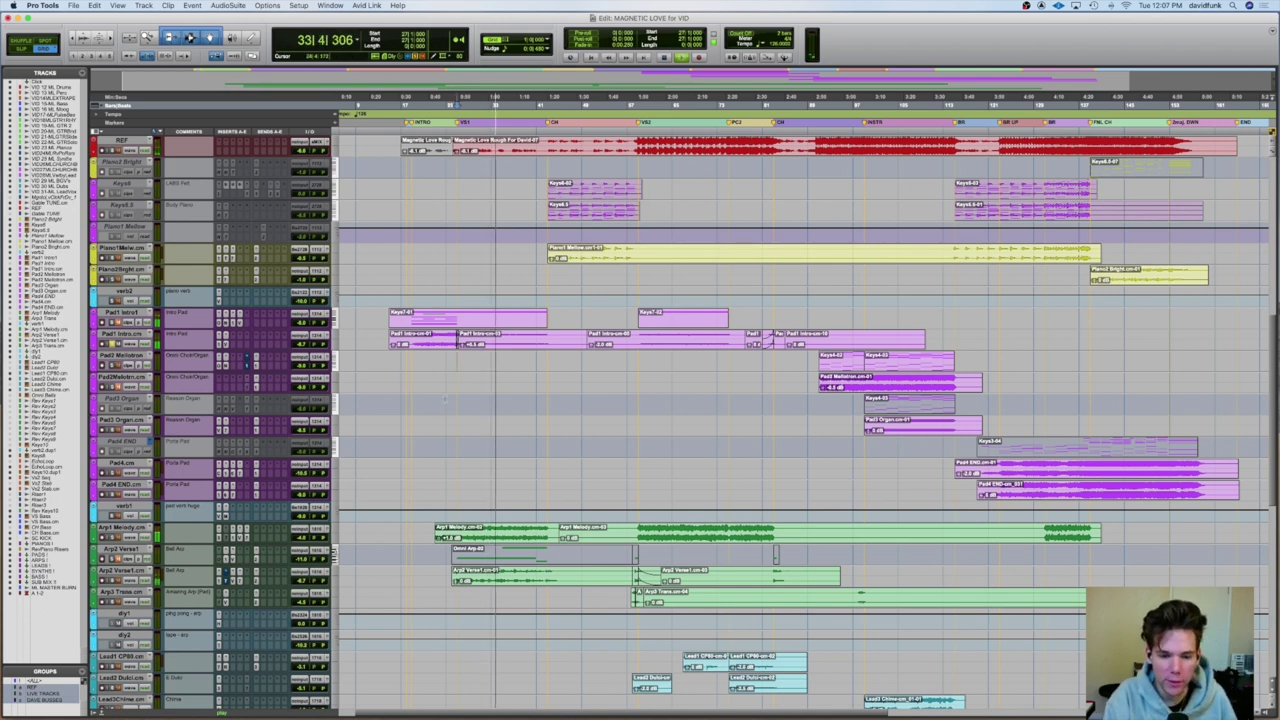
pyautogui.press('space')
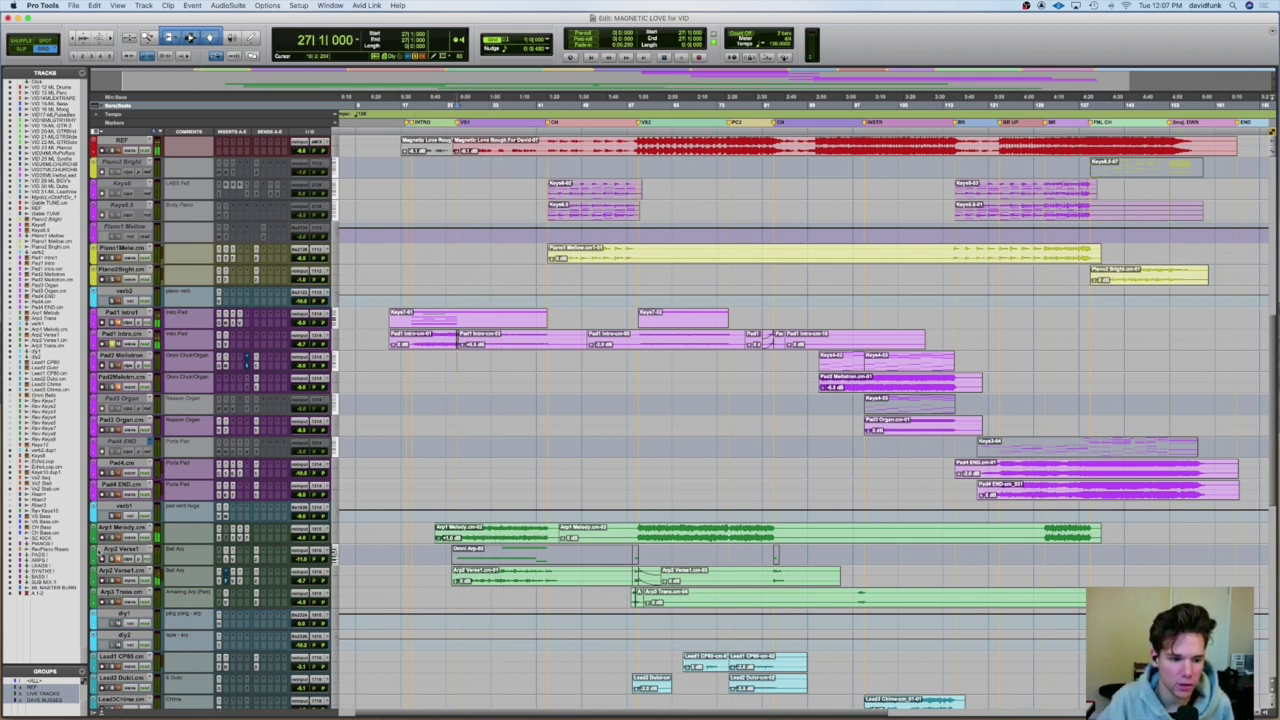
# - Start playback from the START marker at bar 18, just before the intro
pyautogui.click(435, 100)
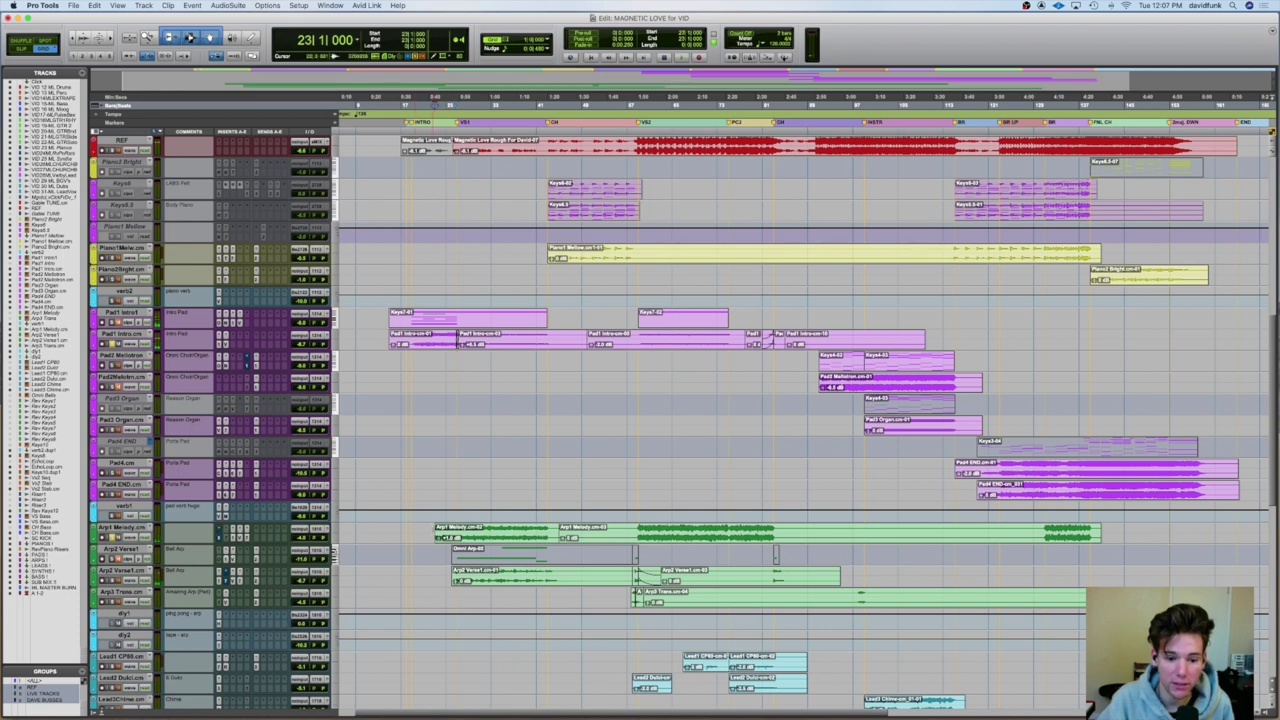
pyautogui.press('super+bracketright')
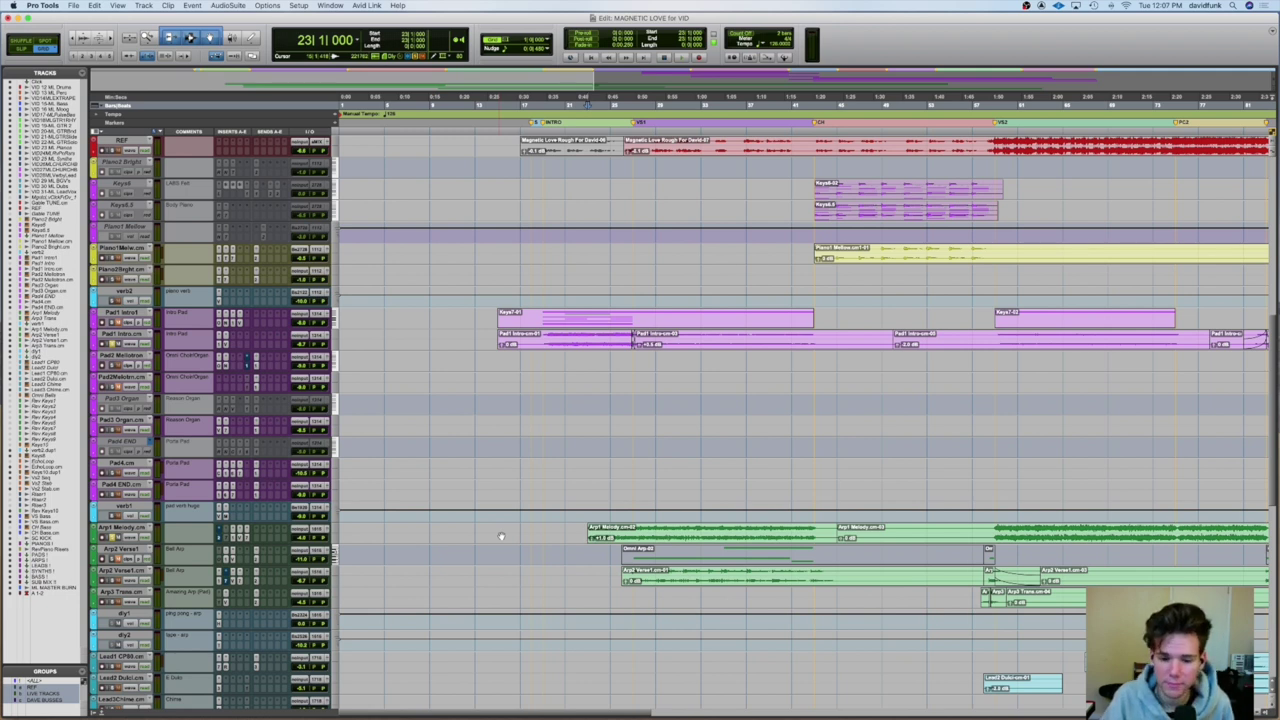
pyautogui.click(535, 121)
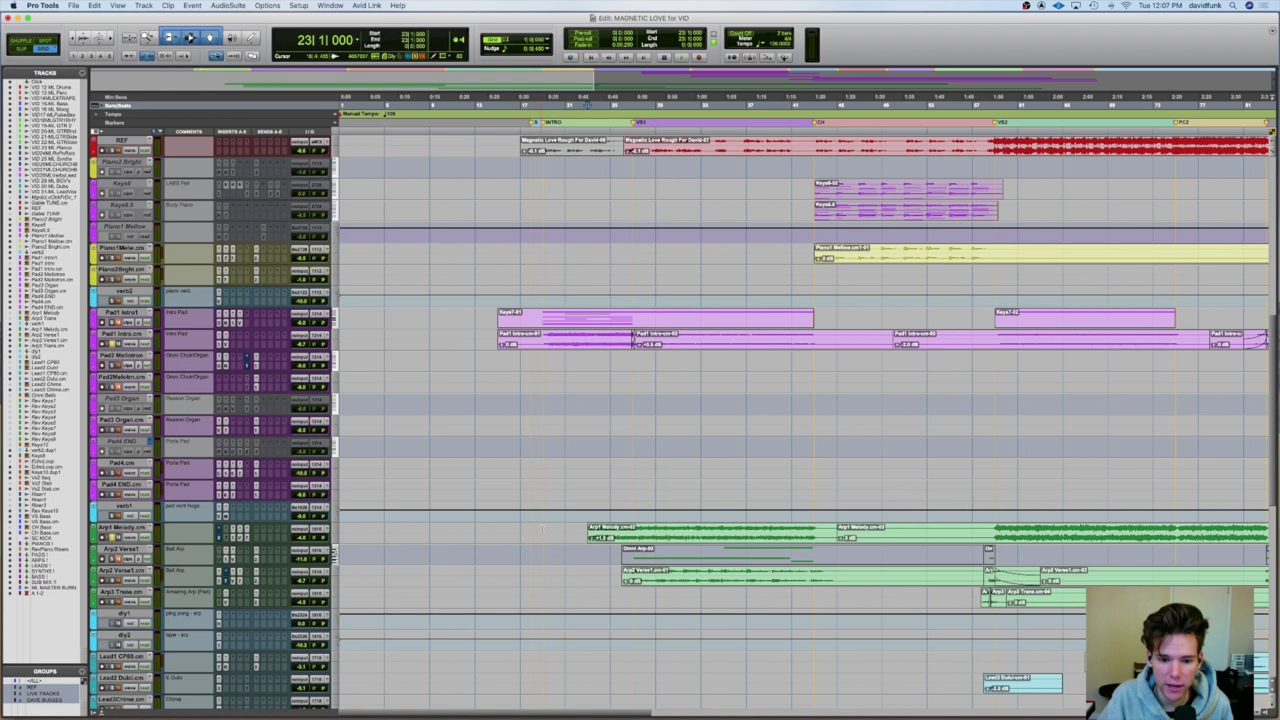
pyautogui.press('space')
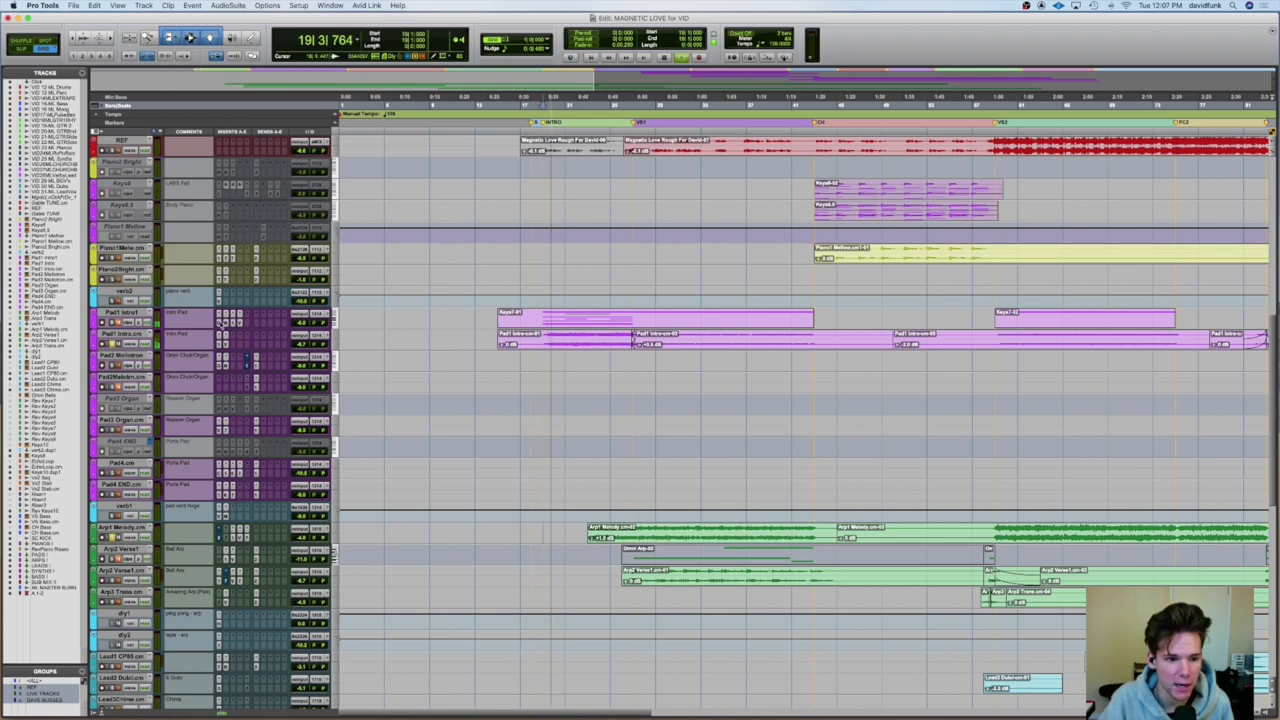
# - Inspect the Omnisphere instrument on the Pad1 Intro1 track and the low-pass EQ on Pad1 Intro.cm, closing both windows
pyautogui.click(221, 318)
pyautogui.moveTo(659, 193); pyautogui.dragTo(669, 171)
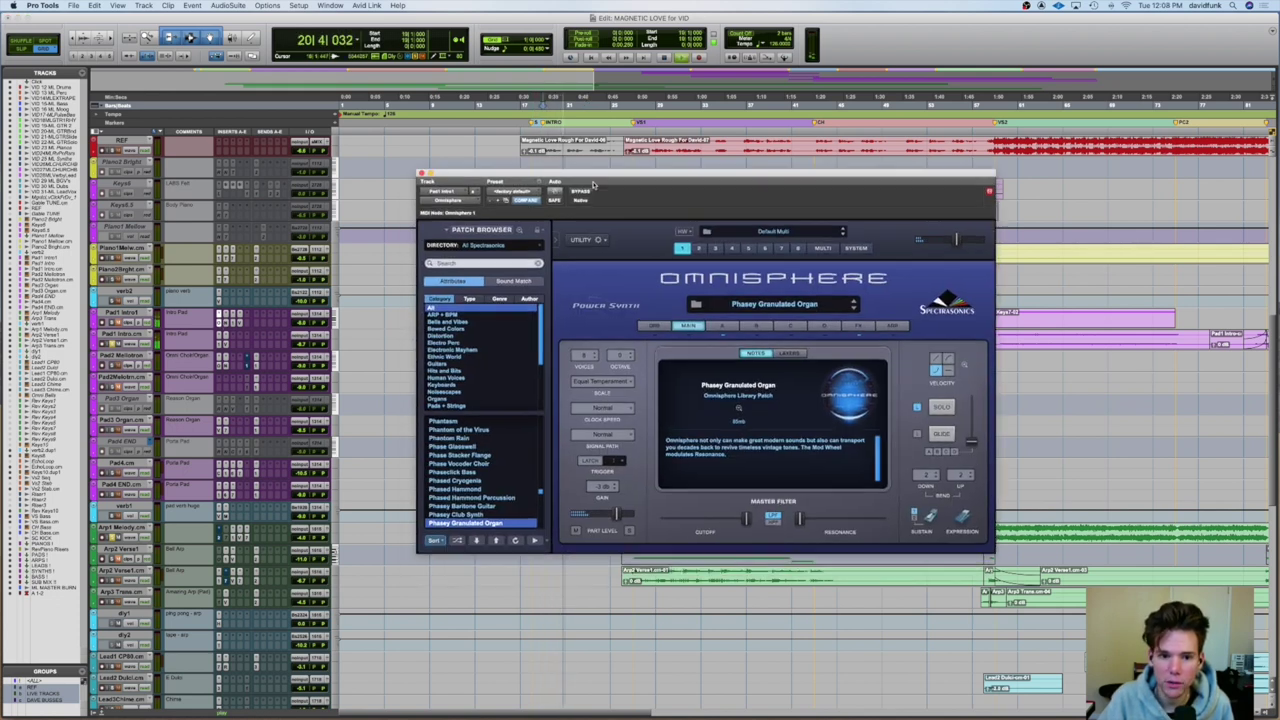
pyautogui.click(422, 173)
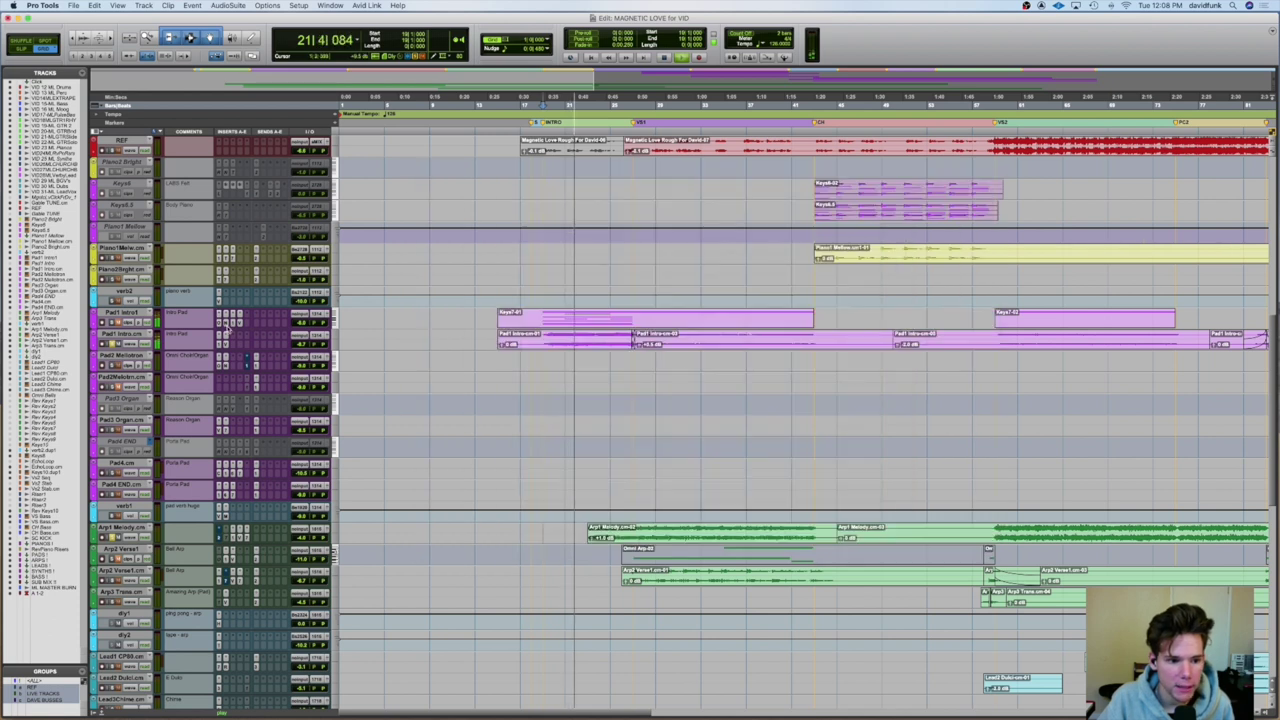
pyautogui.click(219, 339)
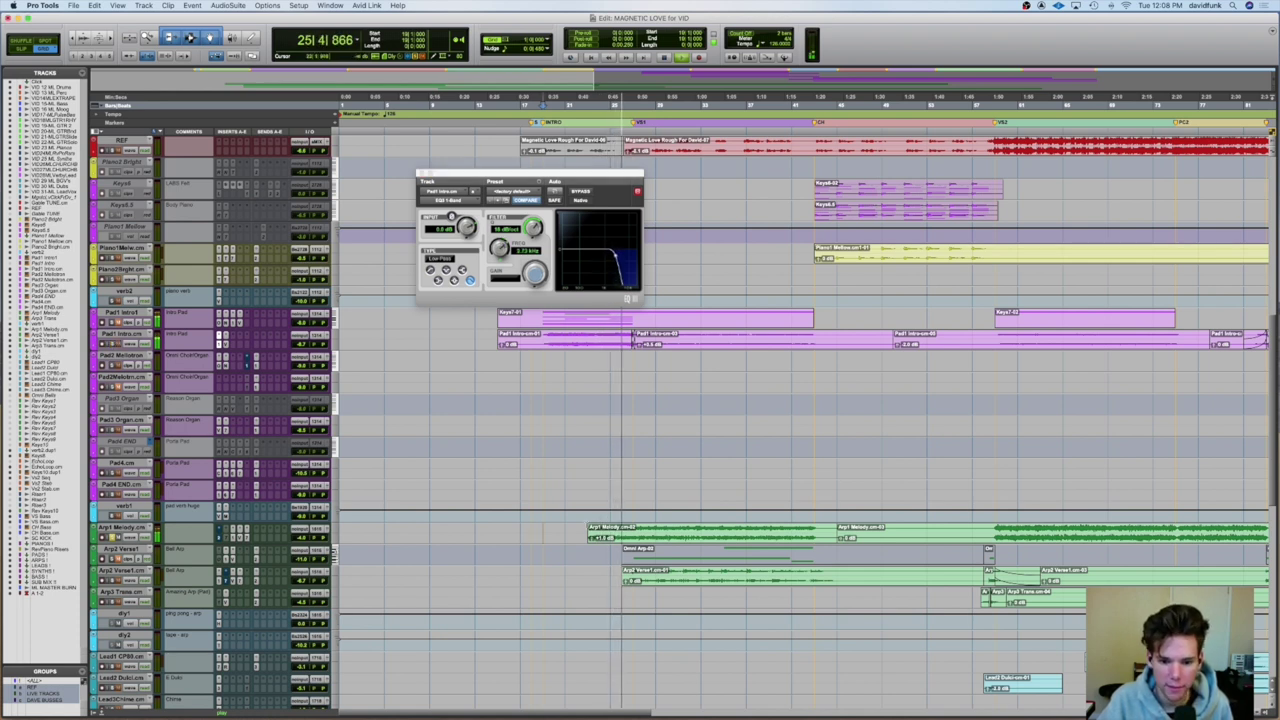
pyautogui.click(423, 175)
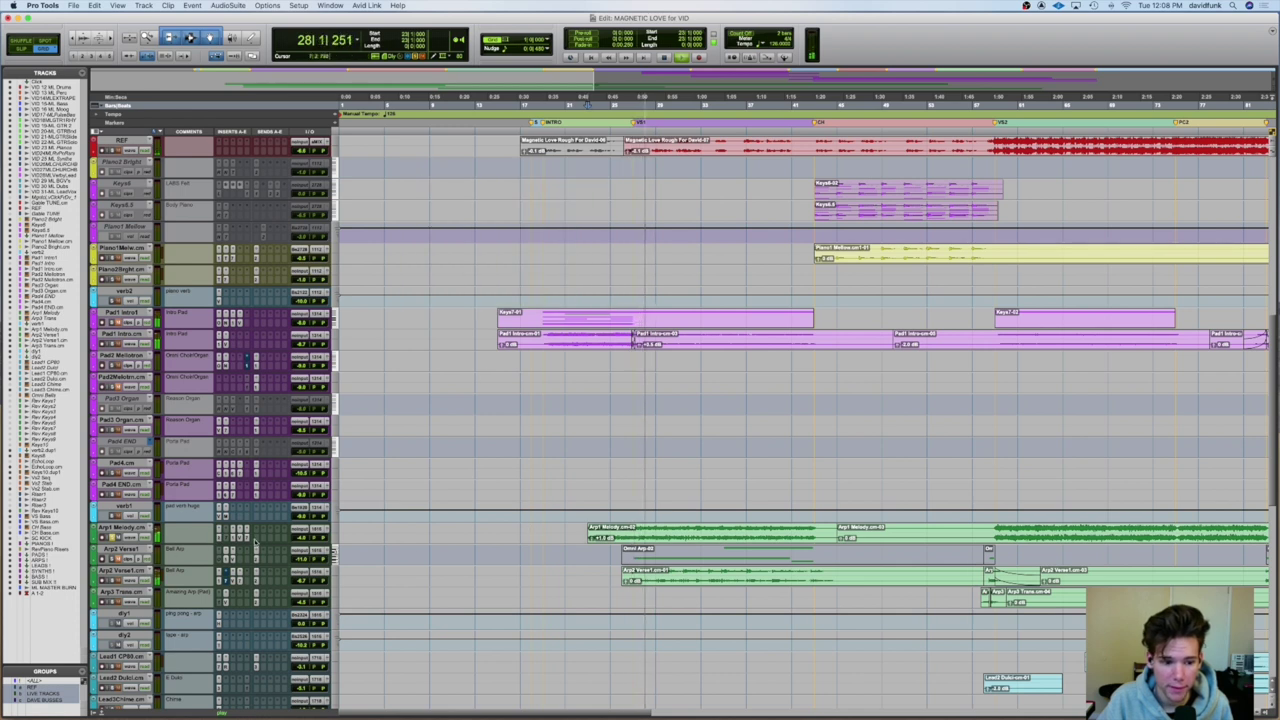
# - Inspect the low-pass EQ on the Arp1 Melody.cm track, stop playback and close the plug-in window
pyautogui.click(222, 530)
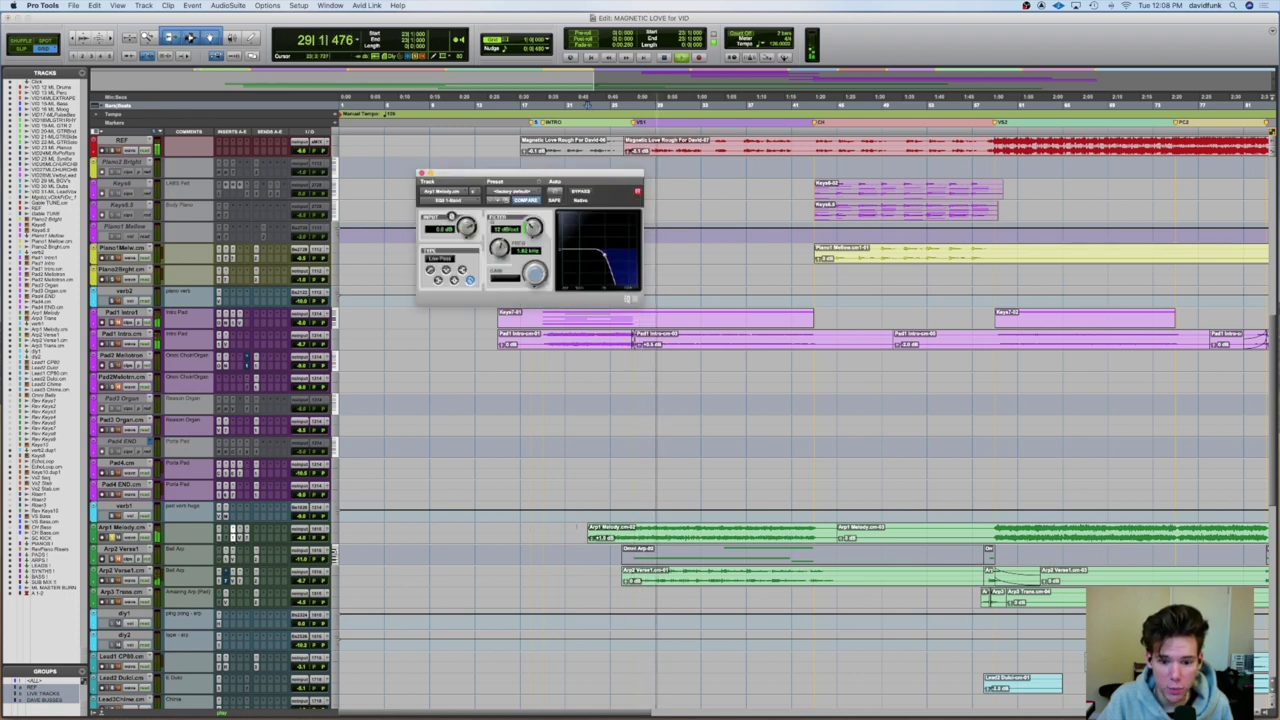
pyautogui.press('space')
pyautogui.click(424, 175)
# - Look through the tracks from the VID stems to the basses and inspect the Omnisphere patch on the VS Bass track
pyautogui.scroll(15, 555, 433)
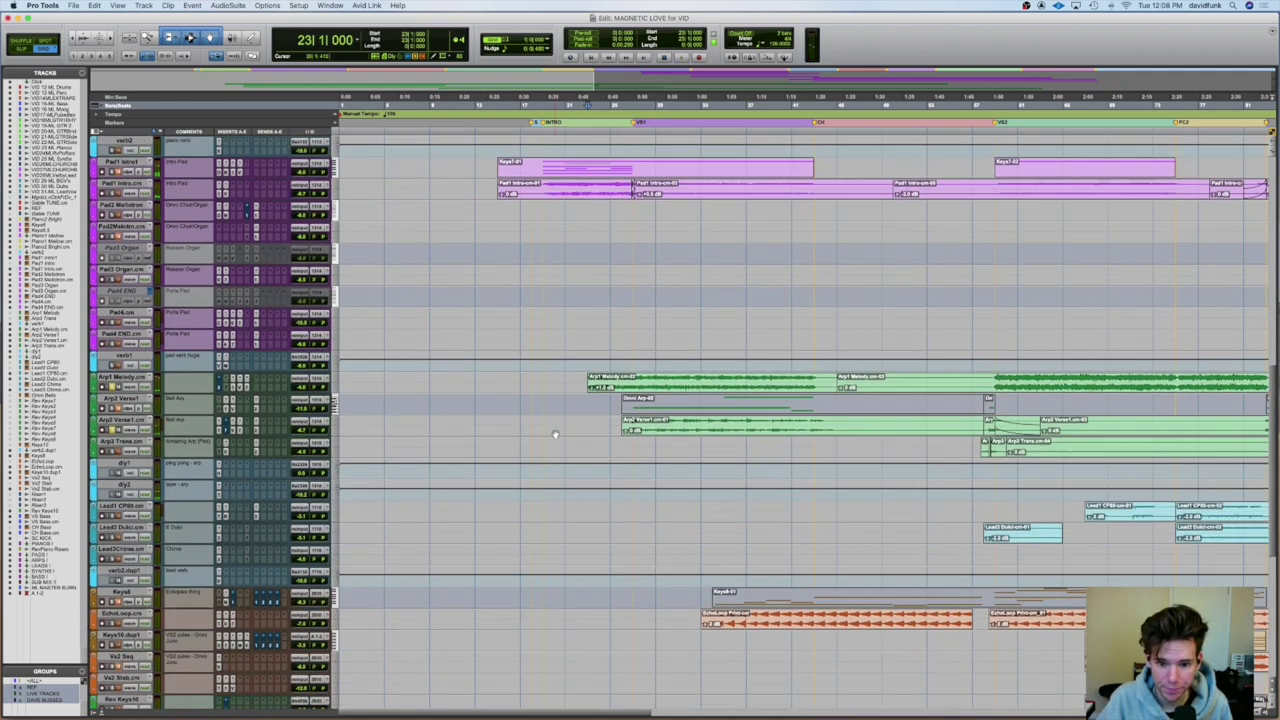
pyautogui.scroll(-1, 314, 413)
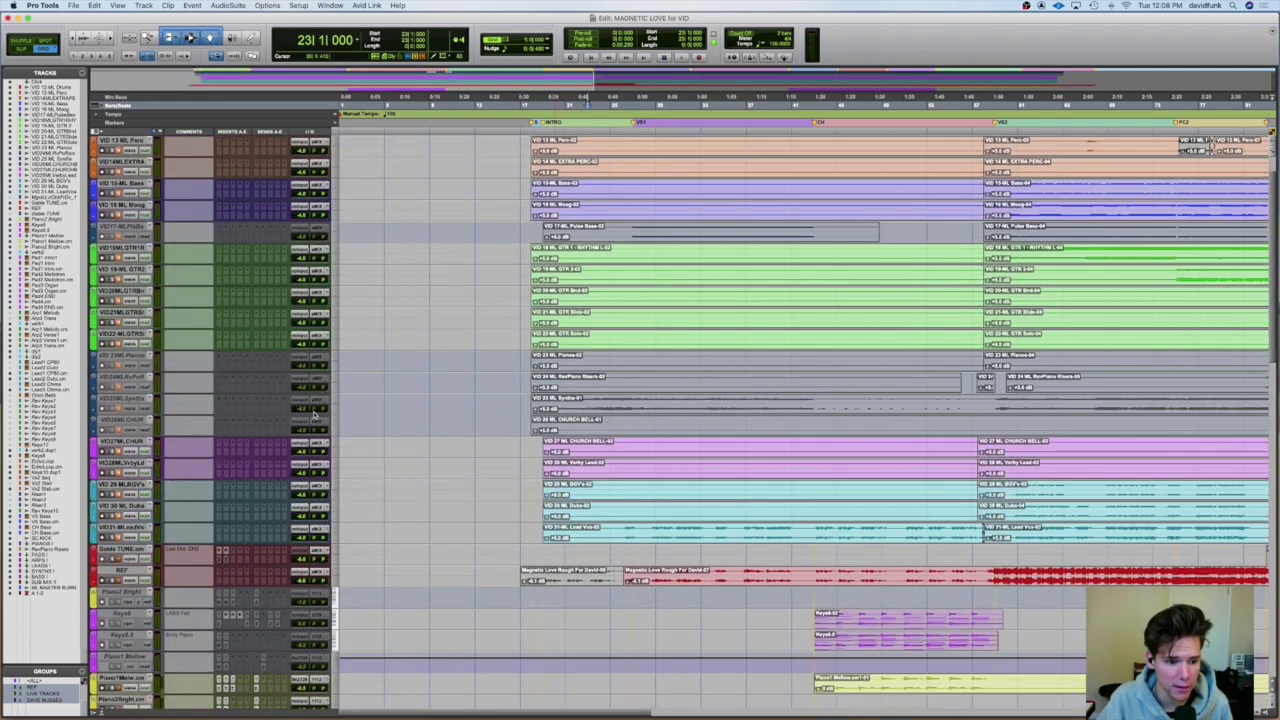
pyautogui.scroll(-20, 491, 531)
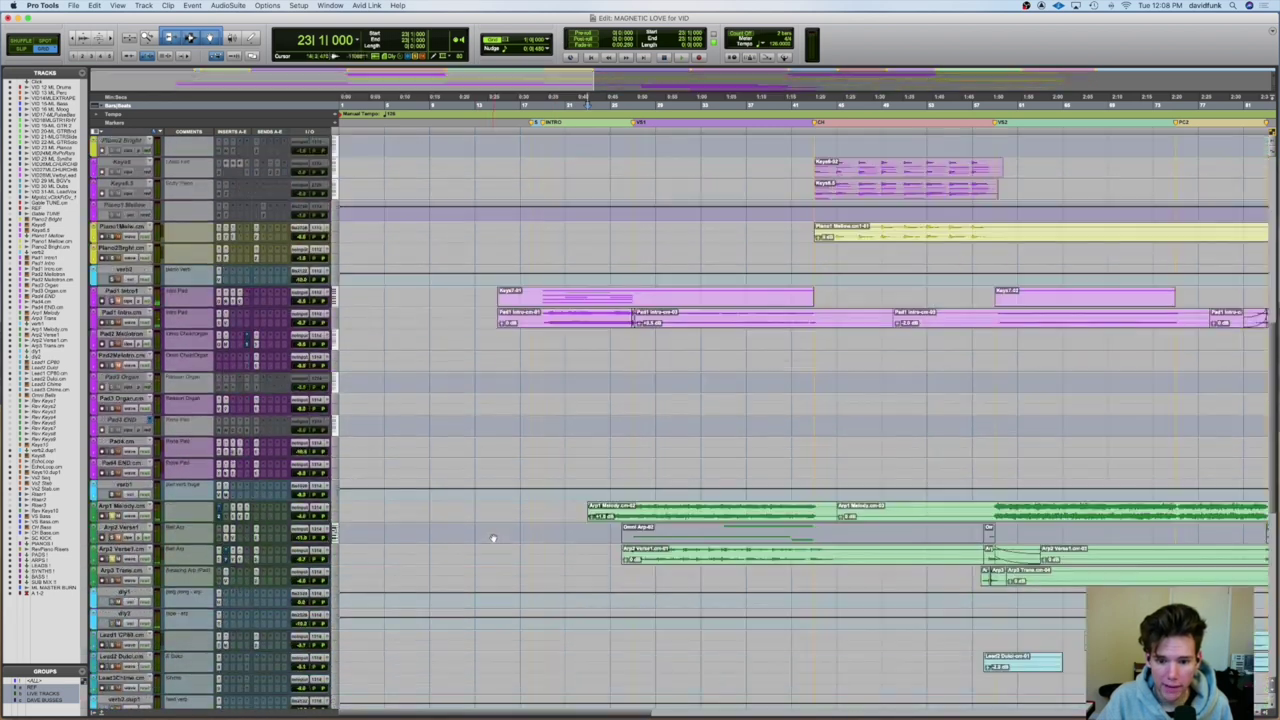
pyautogui.scroll(-11, 491, 535)
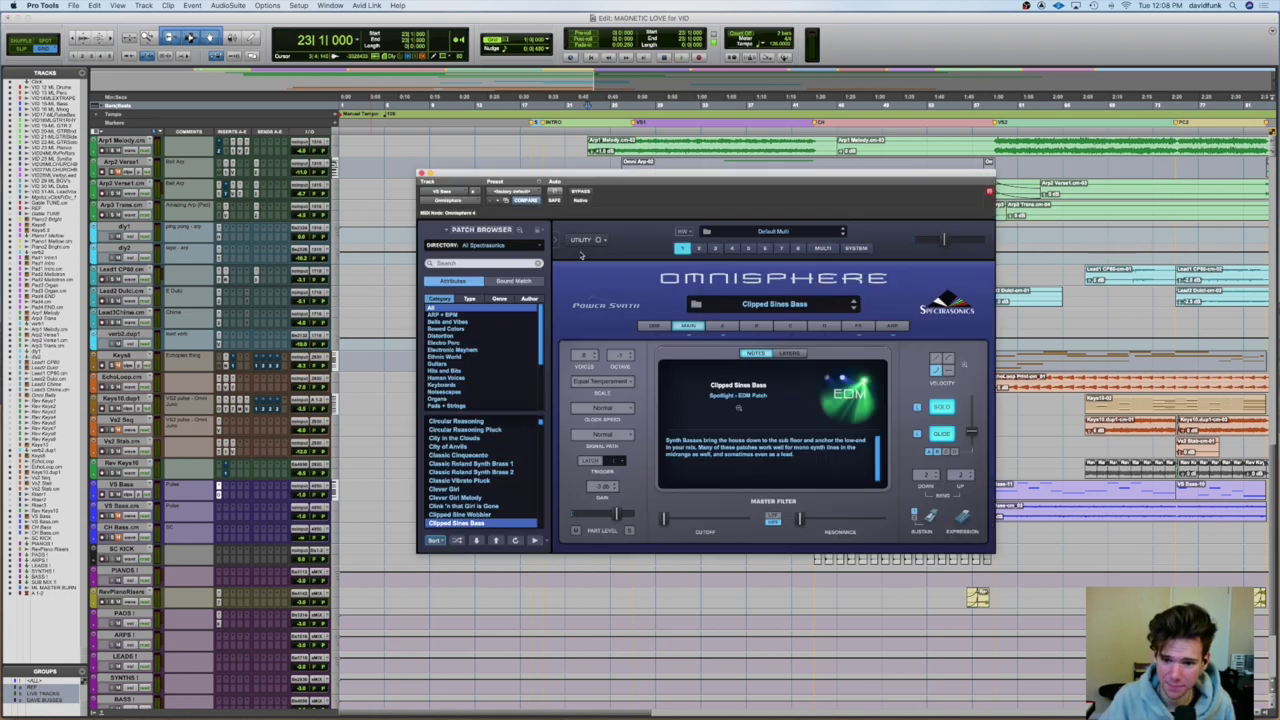
pyautogui.click(422, 174)
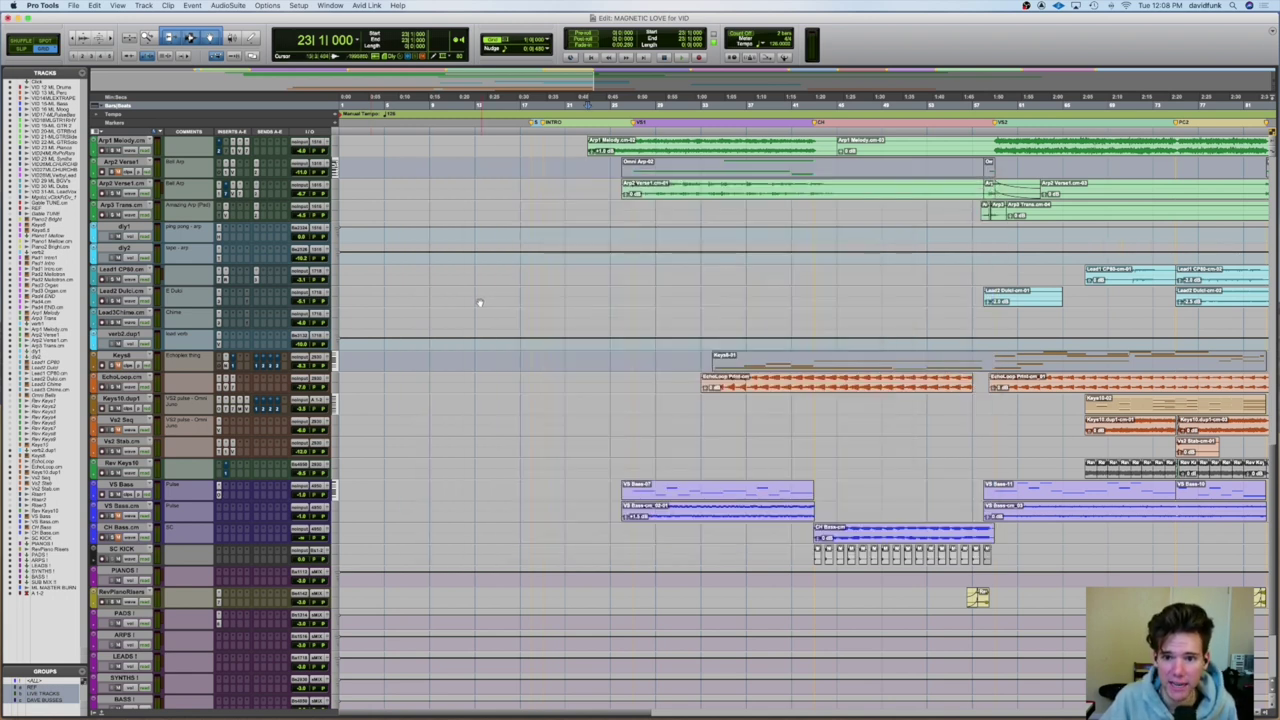
# - Play verse 1 from bar 27 to hear the bass with the arps, and stop playback
pyautogui.click(632, 463)
pyautogui.press('space')
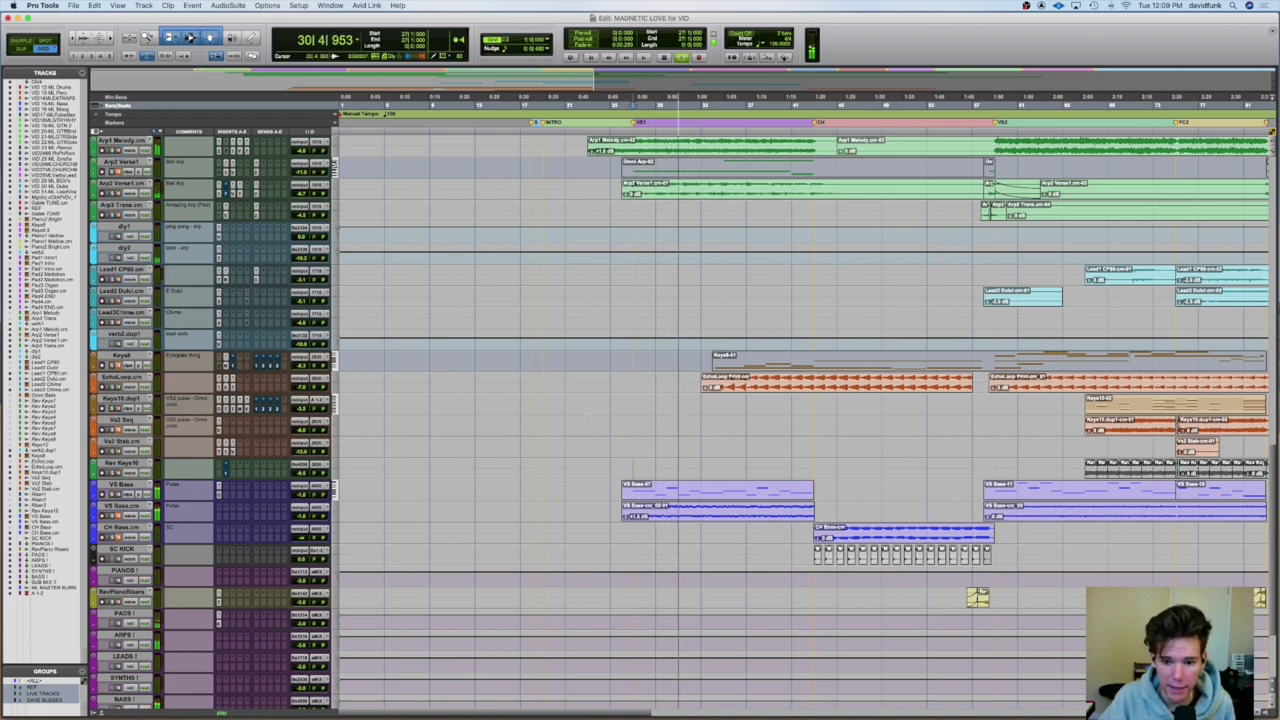
pyautogui.scroll(5, 617, 420)
pyautogui.press('space')
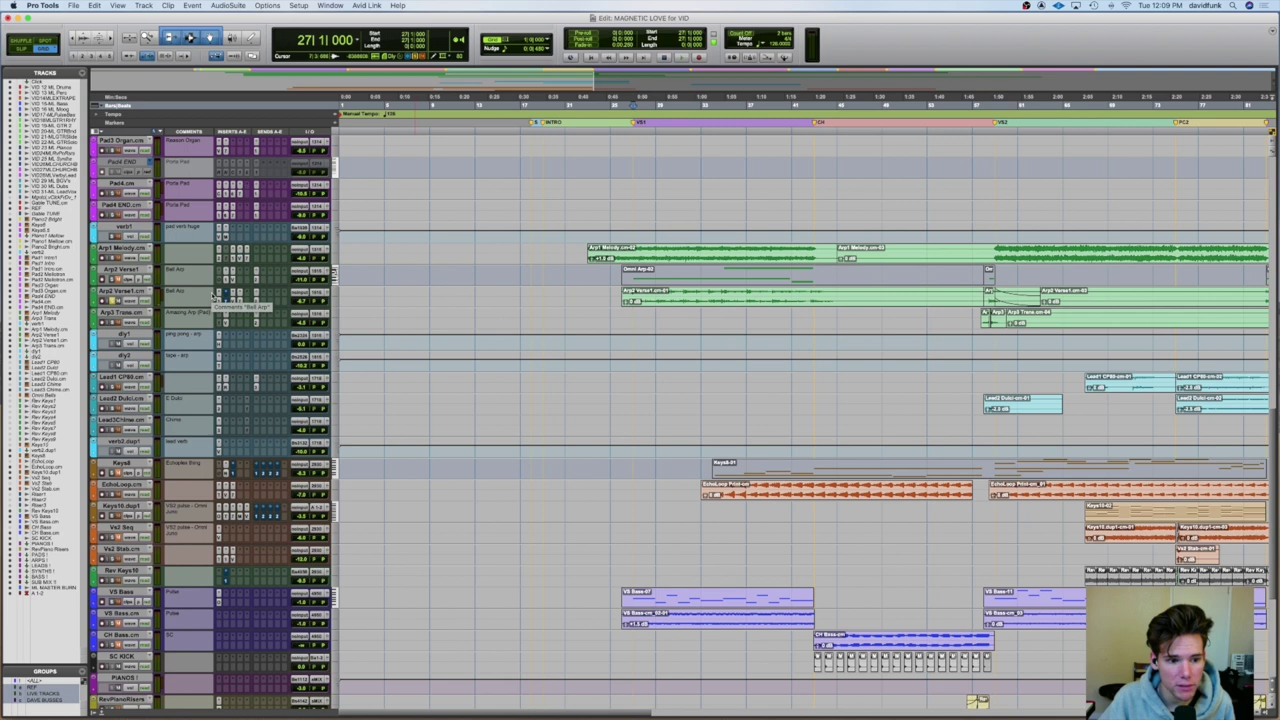
# - Replay verse 1 from bar 27 to its end while reviewing the pad and arp tracks, and stop playback
pyautogui.press('space')
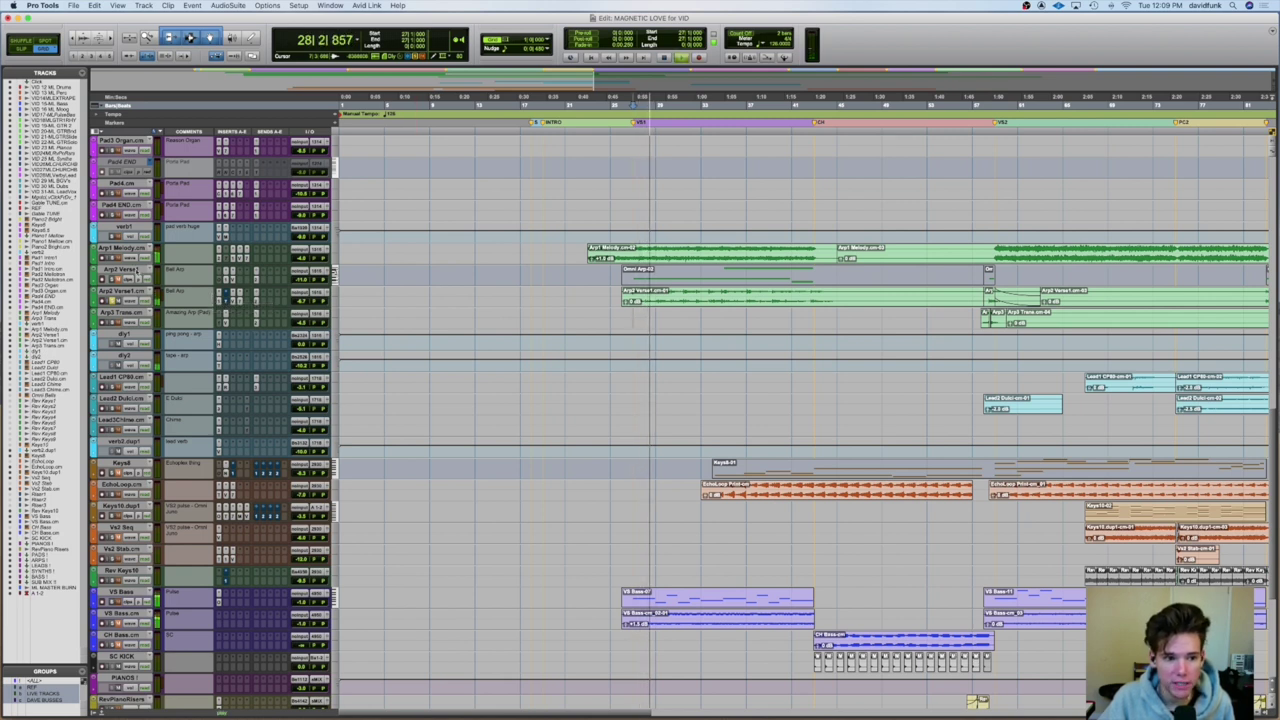
pyautogui.scroll(4, 244, 323)
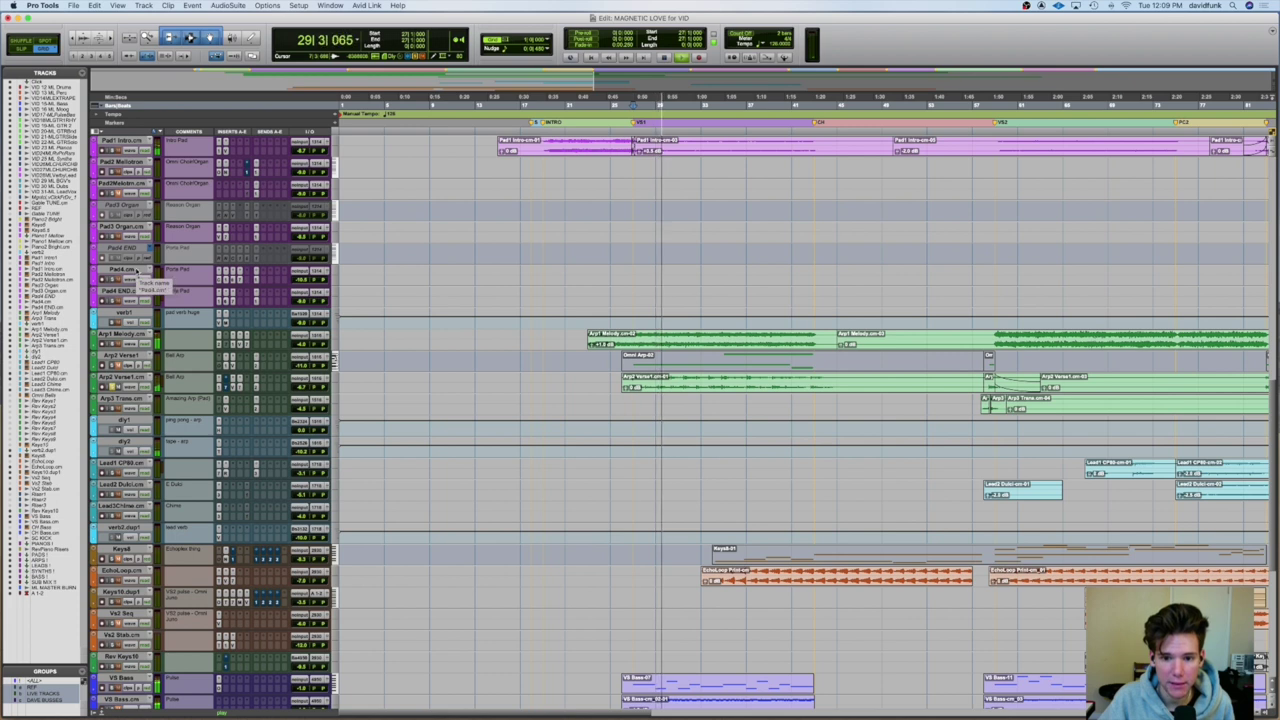
pyautogui.scroll(3, 140, 282)
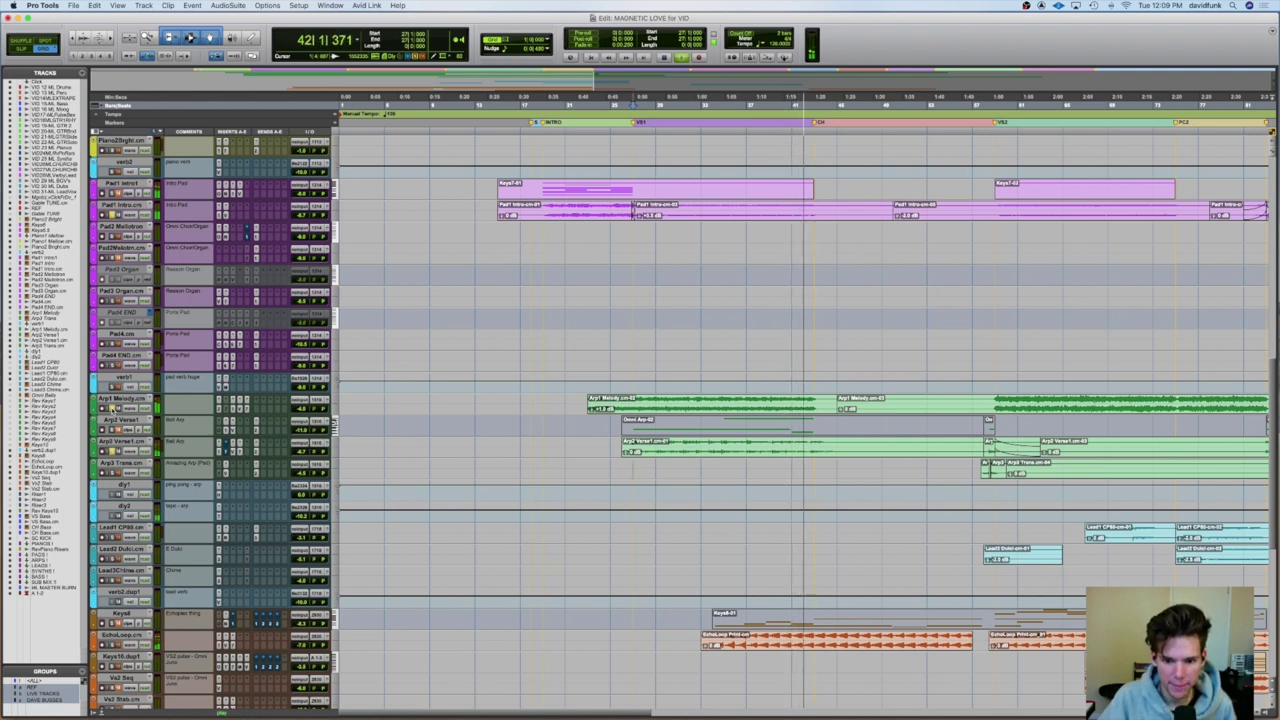
pyautogui.press('space')
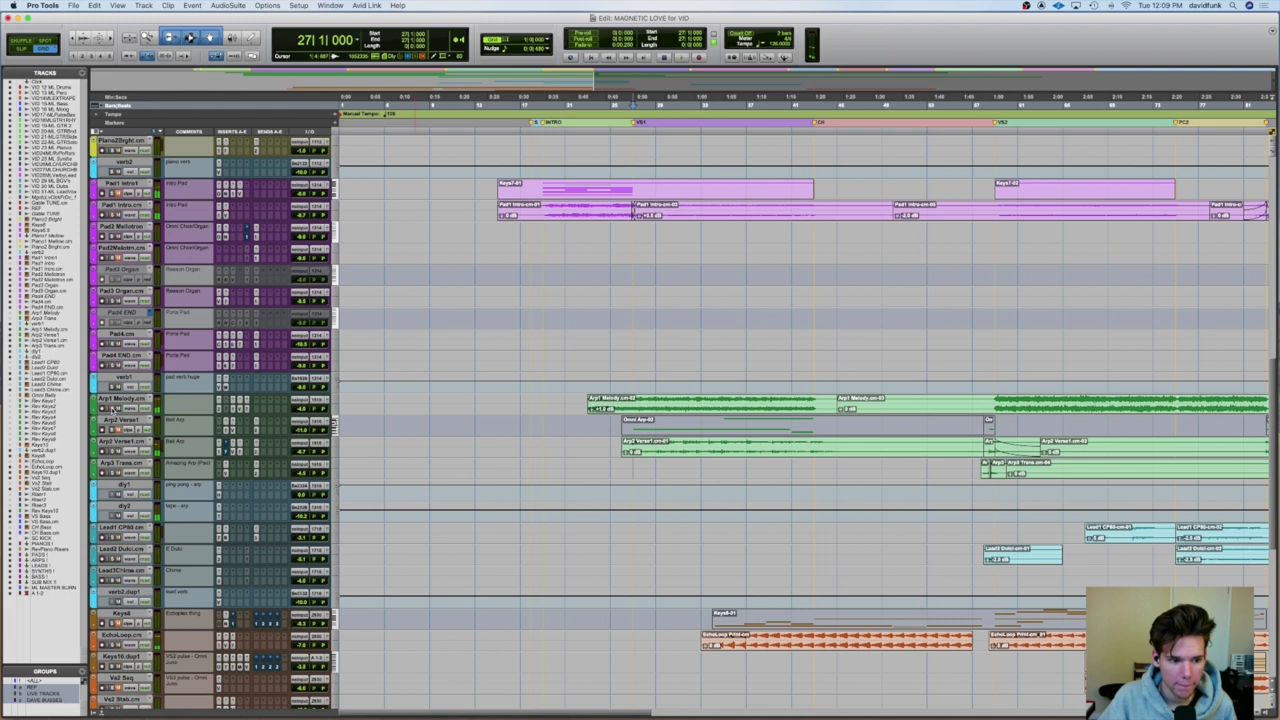
# - Lower the volume of the REF track
pyautogui.scroll(1, 237, 387)
pyautogui.scroll(8, 237, 387)
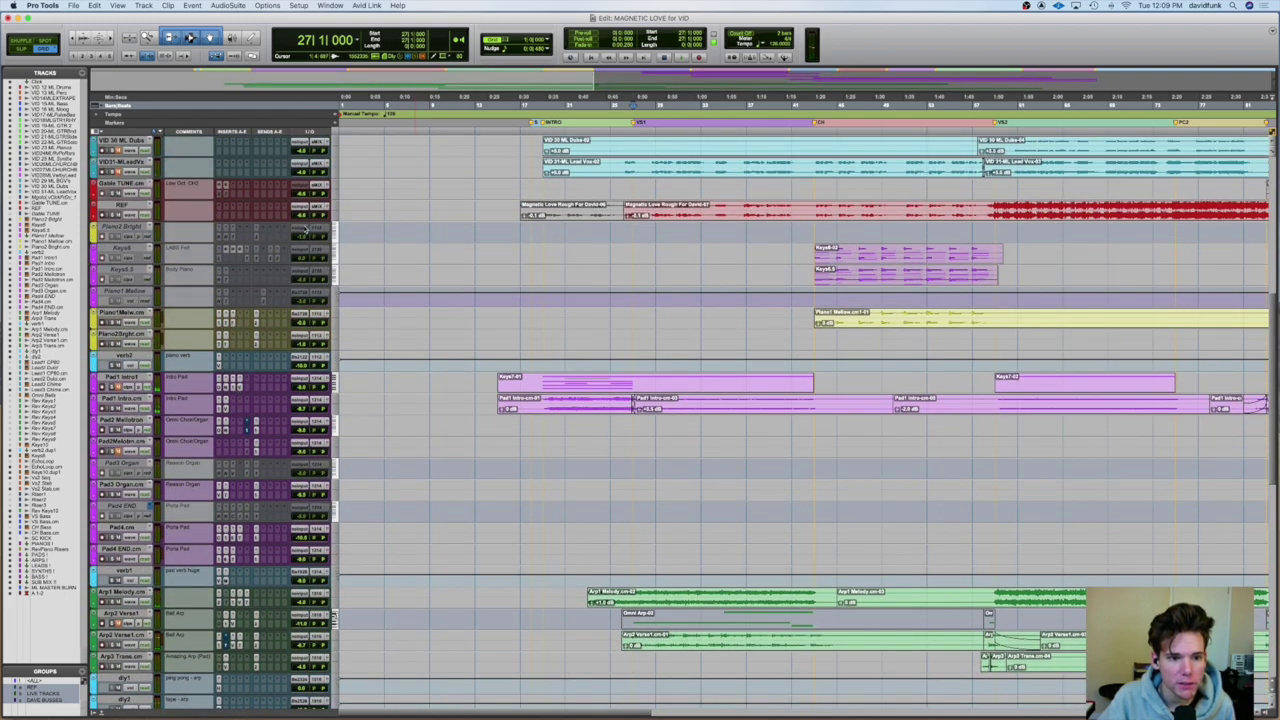
pyautogui.moveTo(300, 216); pyautogui.dragTo(298, 219)
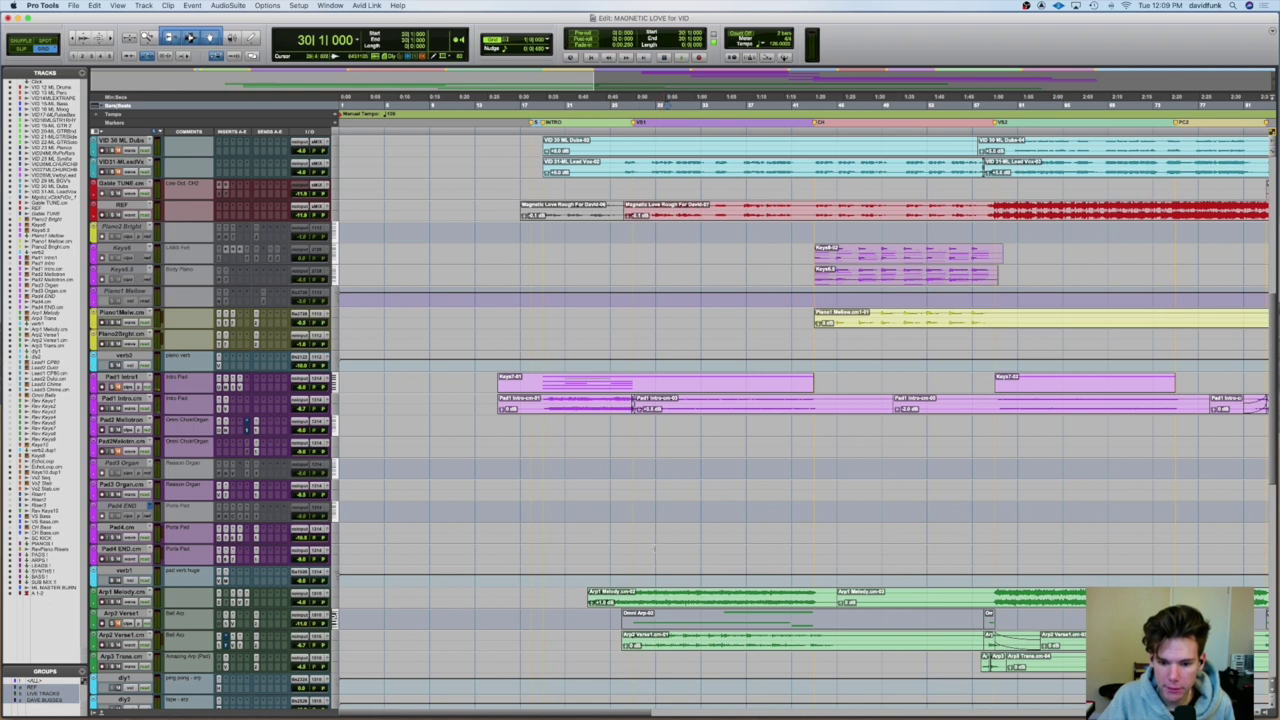
# - Select the EchoLoop.cm and Keys8 tracks together and increase their track height
pyautogui.scroll(-10, 662, 549)
pyautogui.hscroll(5, 655, 549)
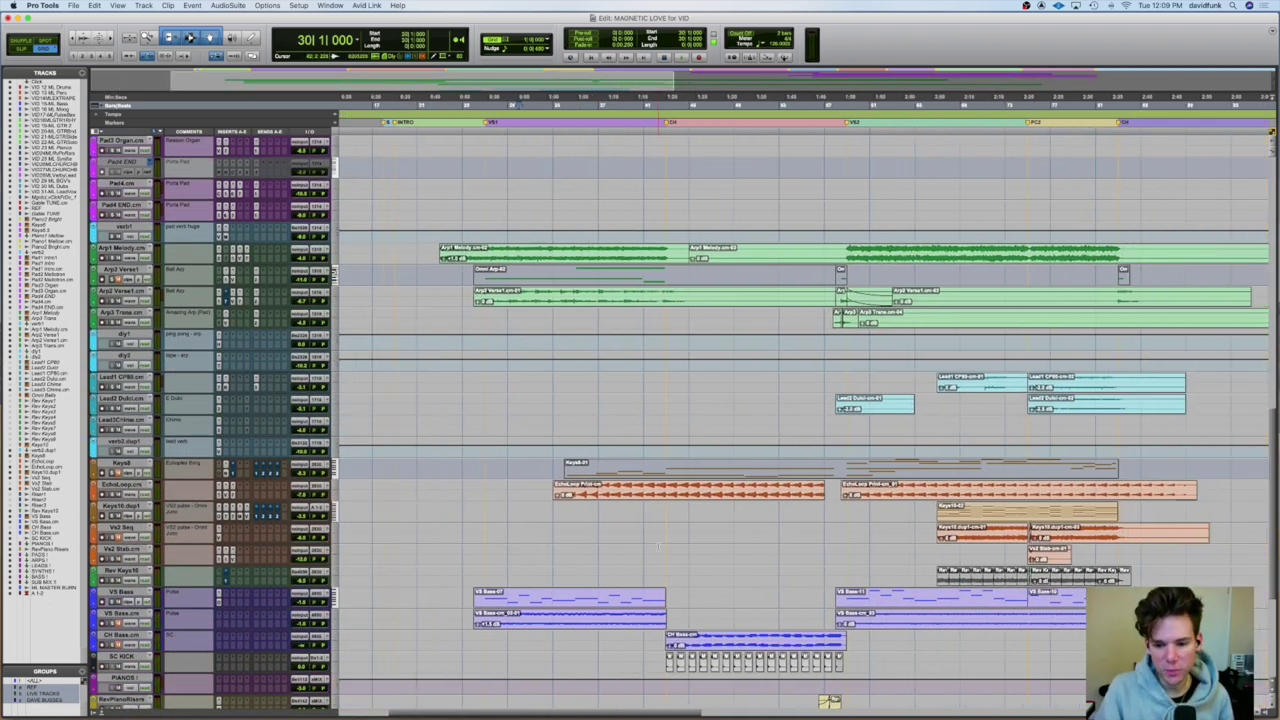
pyautogui.scroll(-3, 660, 549)
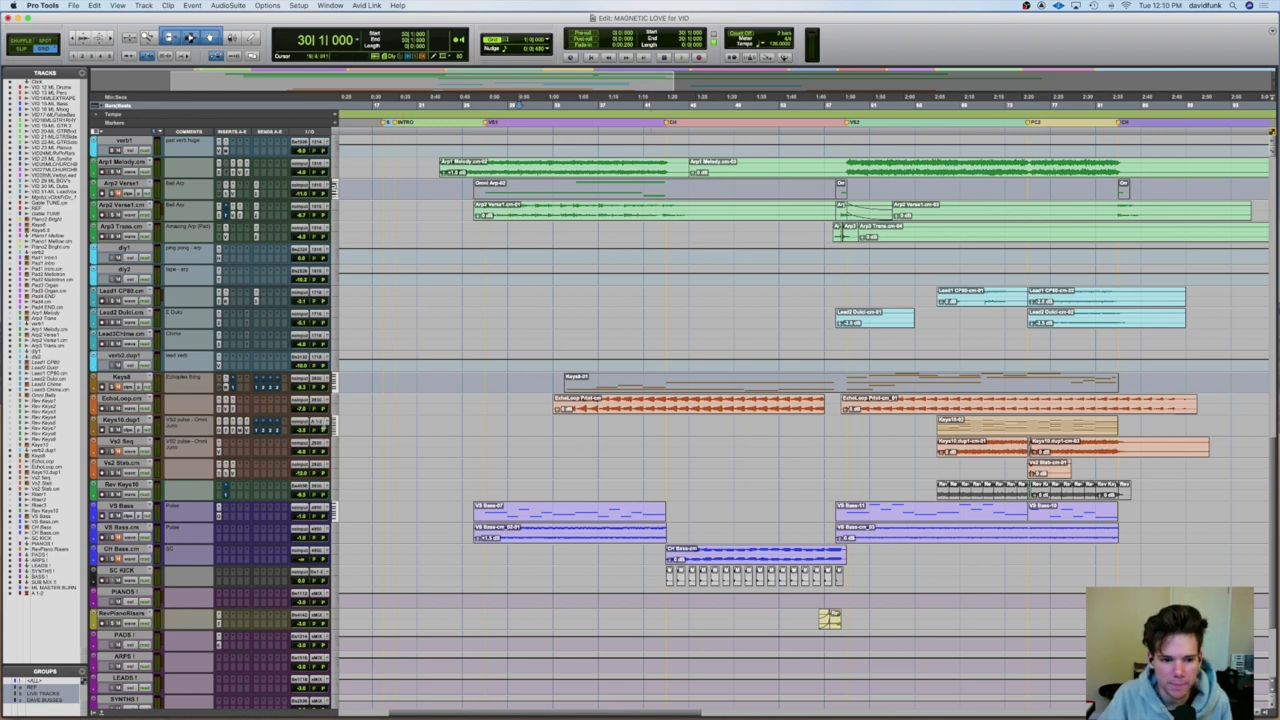
pyautogui.click(128, 398)
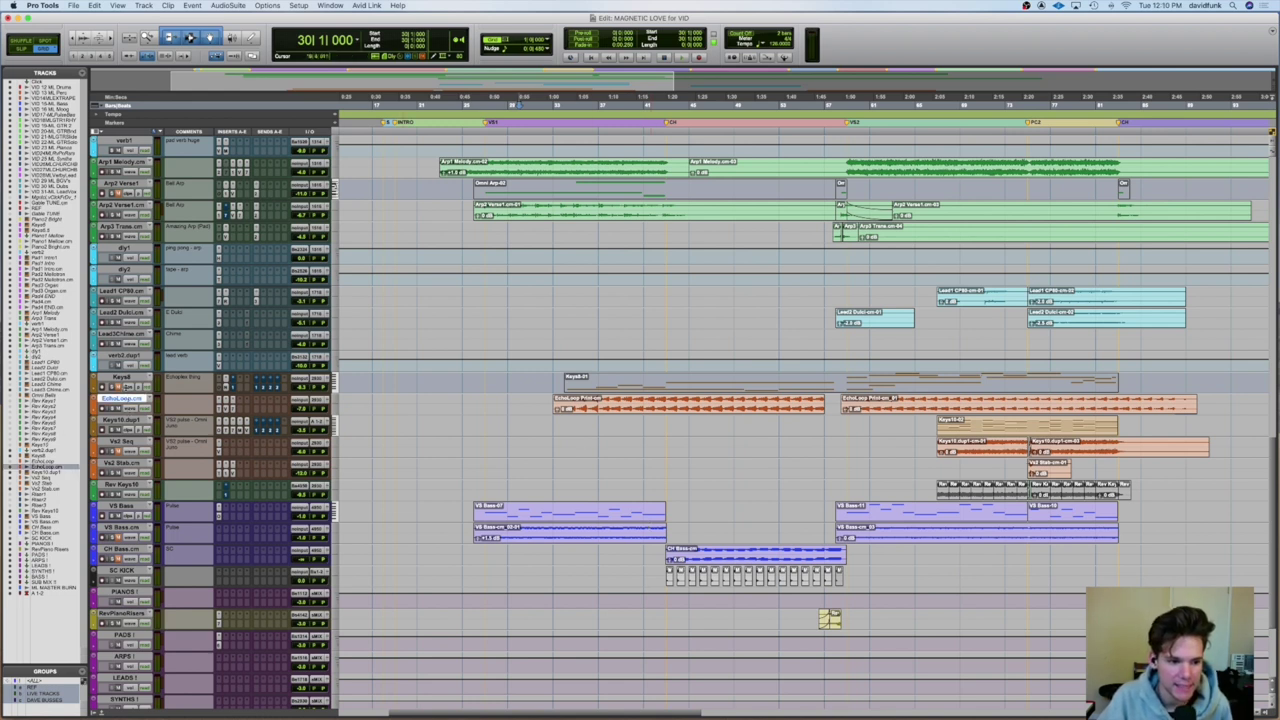
pyautogui.click(130, 398)
pyautogui.click(130, 398)
pyautogui.keyDown('shift'); pyautogui.click(122, 377); pyautogui.keyUp('shift')
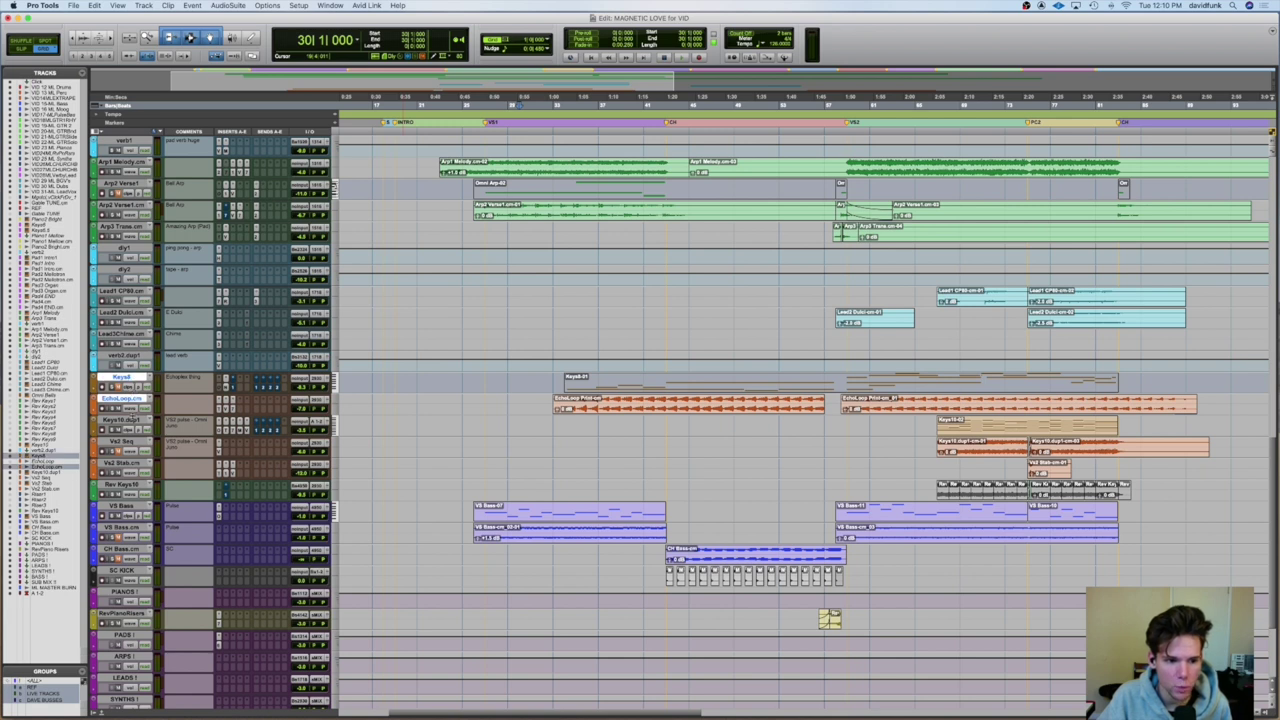
pyautogui.hotkey('ctrl', 'Down')
pyautogui.hotkey('ctrl', 'Down')
pyautogui.hotkey('ctrl', 'Down')
# - Place the playback position at bar 34 and inspect the Omnisphere instrument on the Keys8 track
pyautogui.press('Tab')
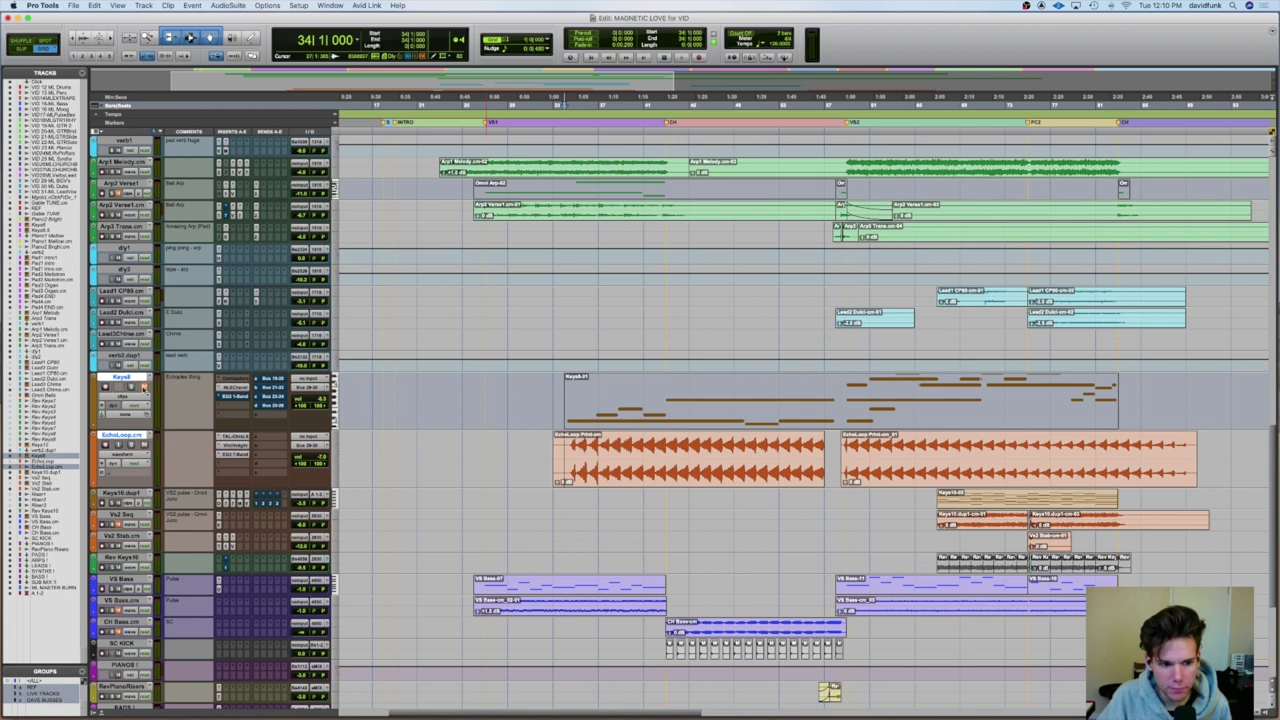
pyautogui.click(232, 379)
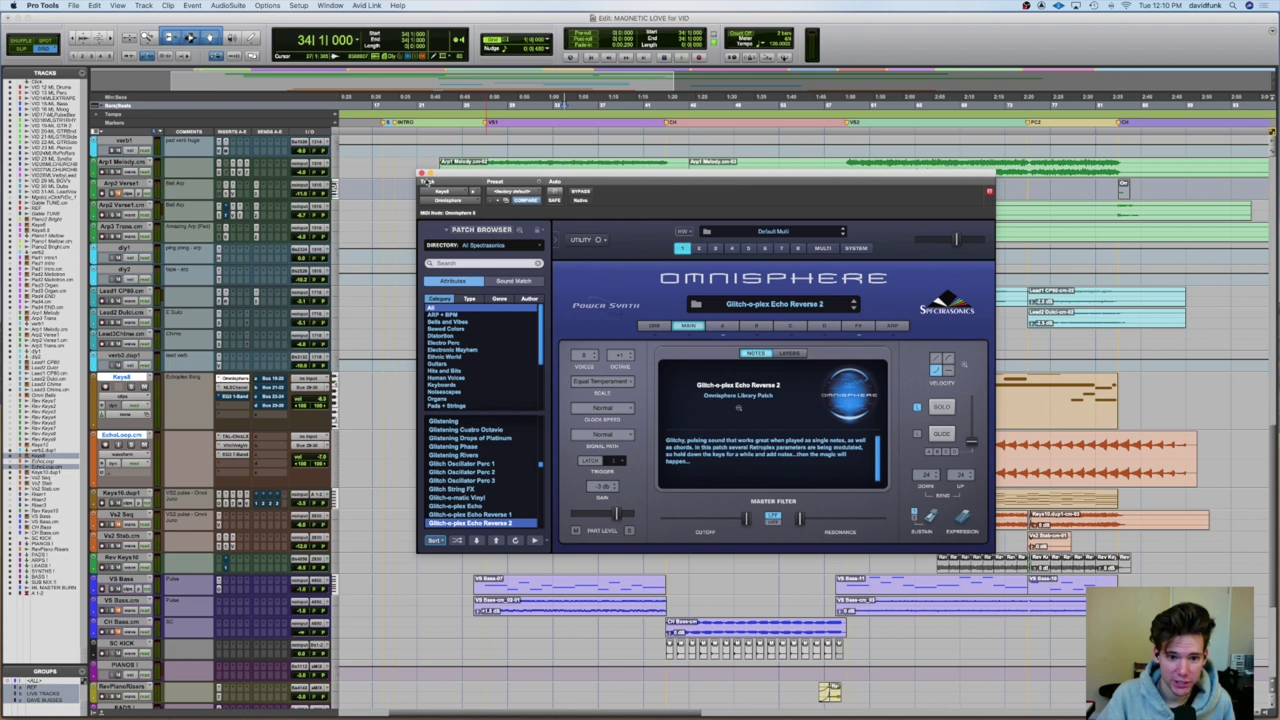
pyautogui.click(421, 176)
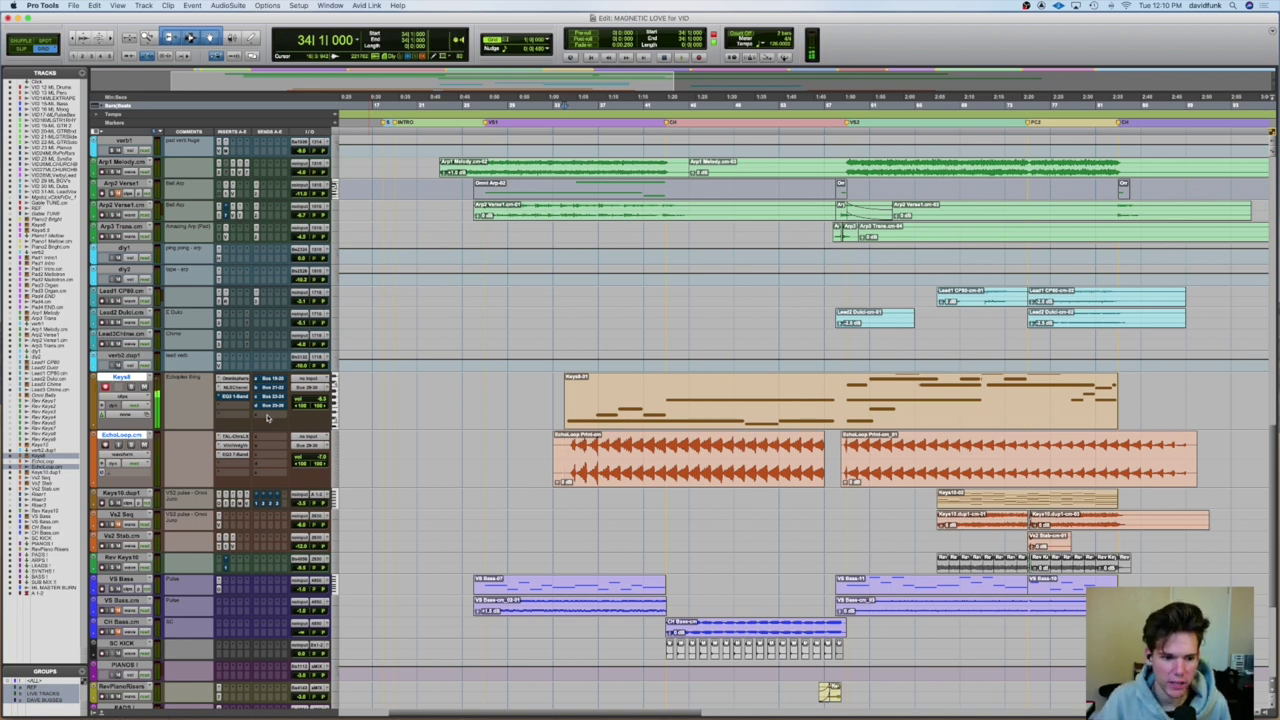
pyautogui.click(233, 379)
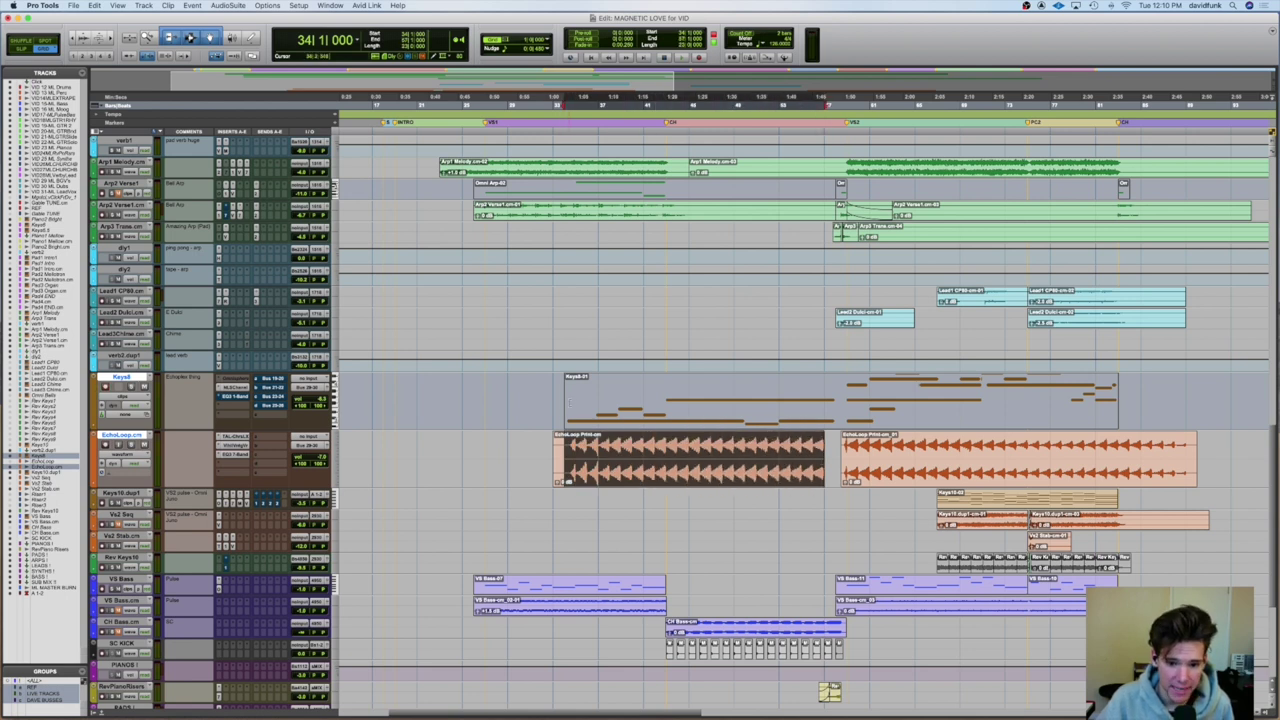
# - Select the one-bar echo swell from bar 35 to bar 36 on the EchoLoop.cm track
pyautogui.press('super+bracketright')
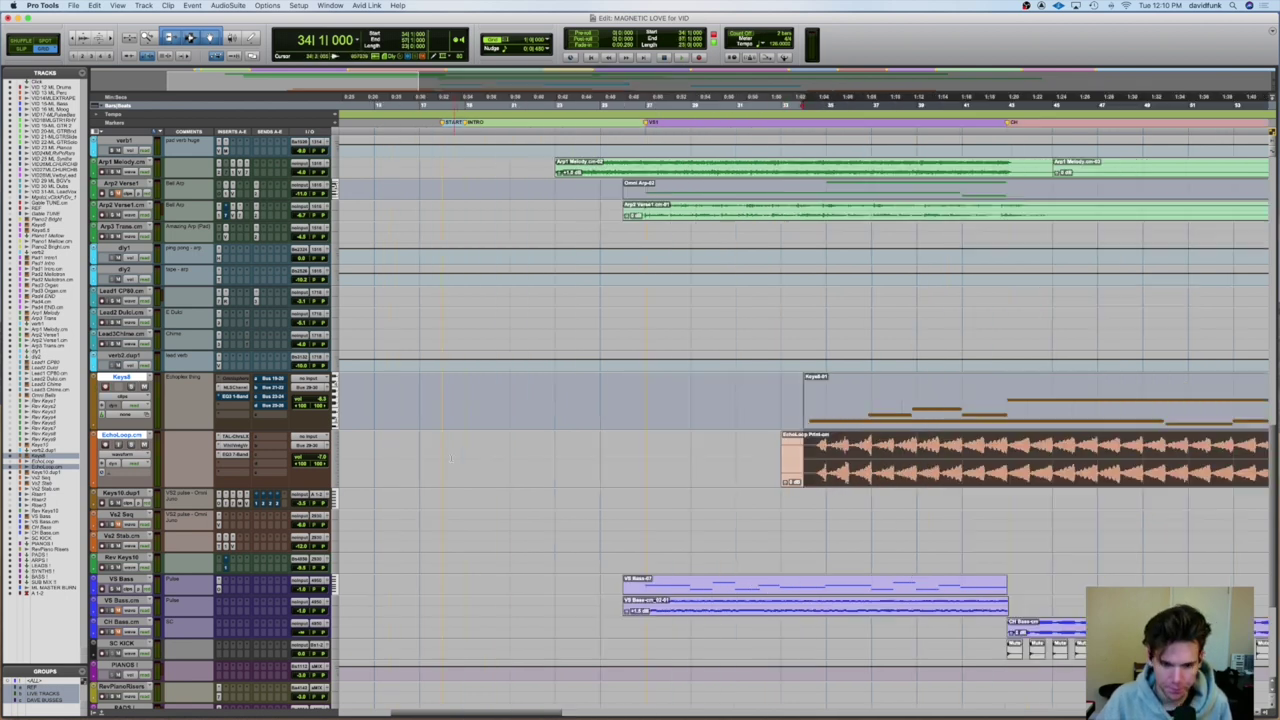
pyautogui.press('super+bracketright')
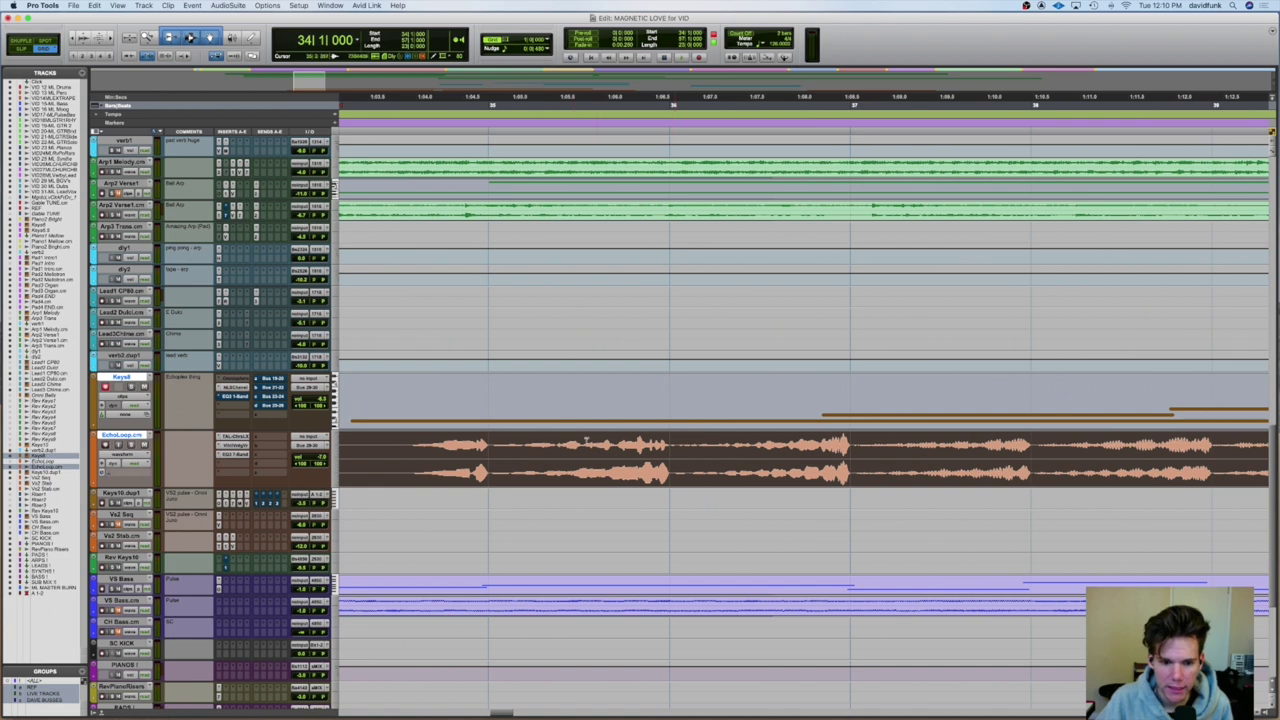
pyautogui.moveTo(482, 450); pyautogui.dragTo(686, 460)
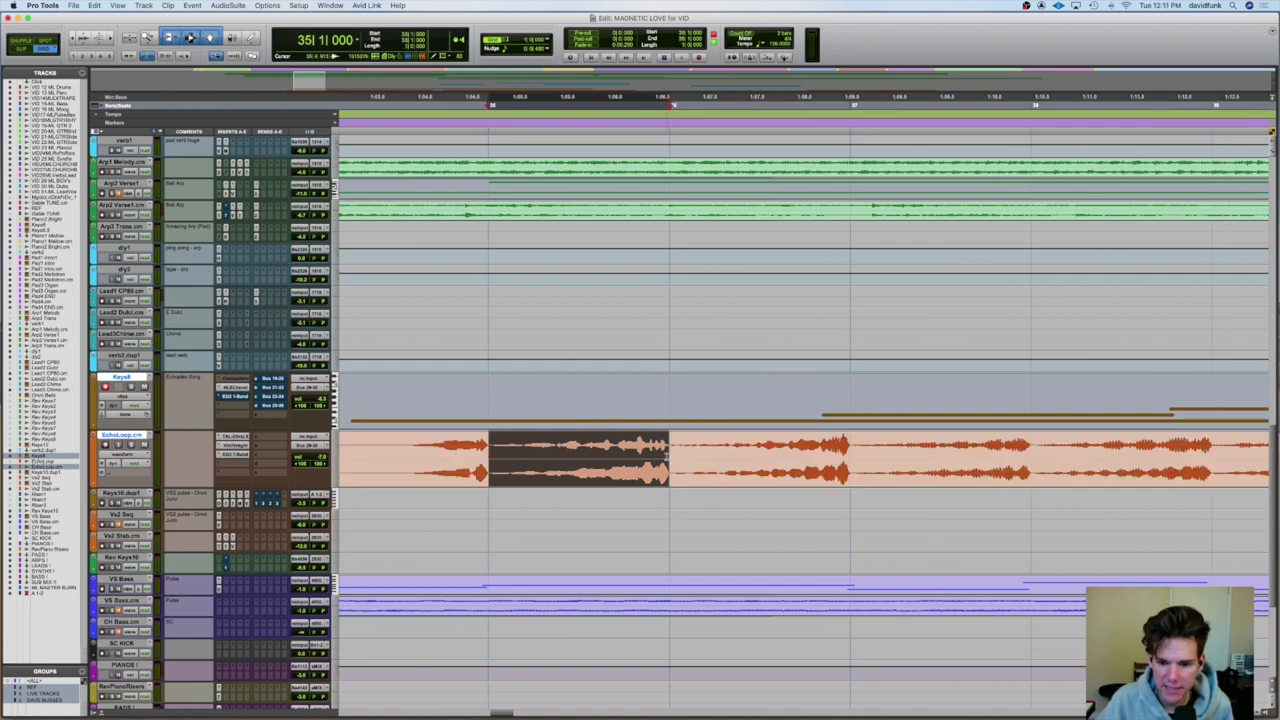
# - Shift the one-bar selection on EchoLoop.cm forward to bar 36 and view it within the whole loop
pyautogui.hotkey('alt', 'shift', "'")
pyautogui.press('super+bracketright')
pyautogui.press('super+bracketleft')
pyautogui.press('super+bracketleft')
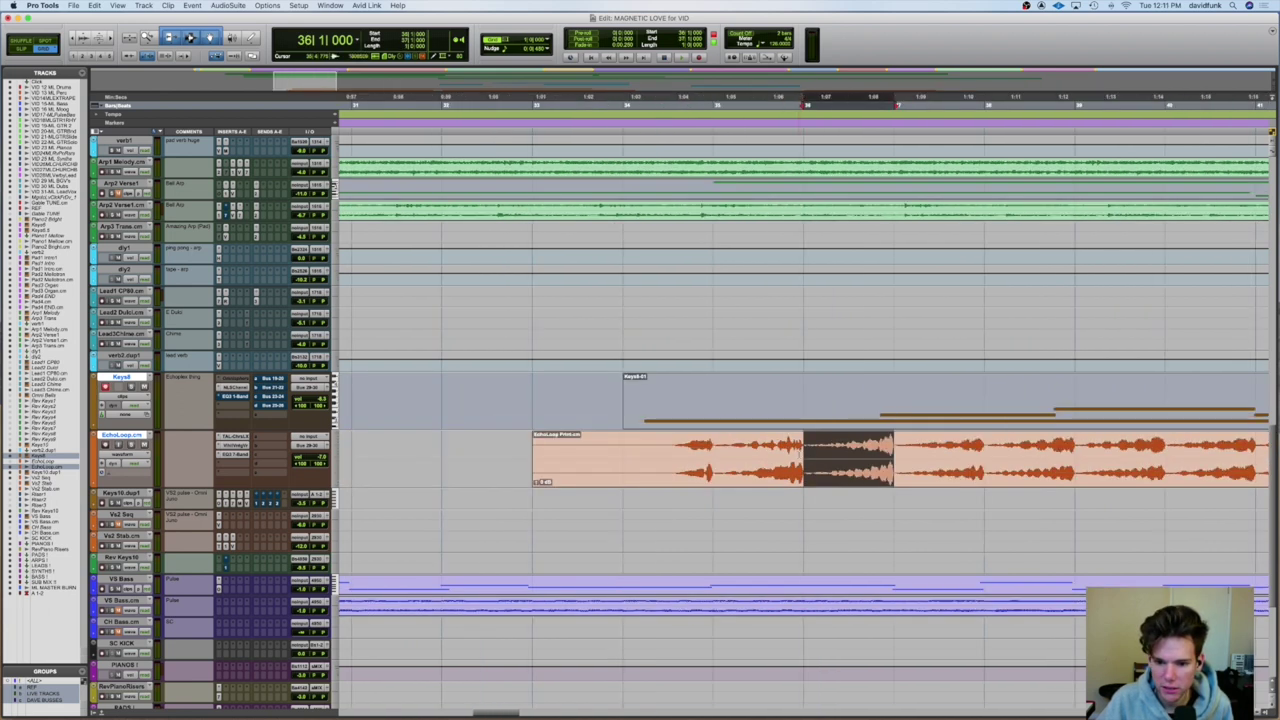
pyautogui.press('super+bracketleft')
pyautogui.press('super+bracketleft')
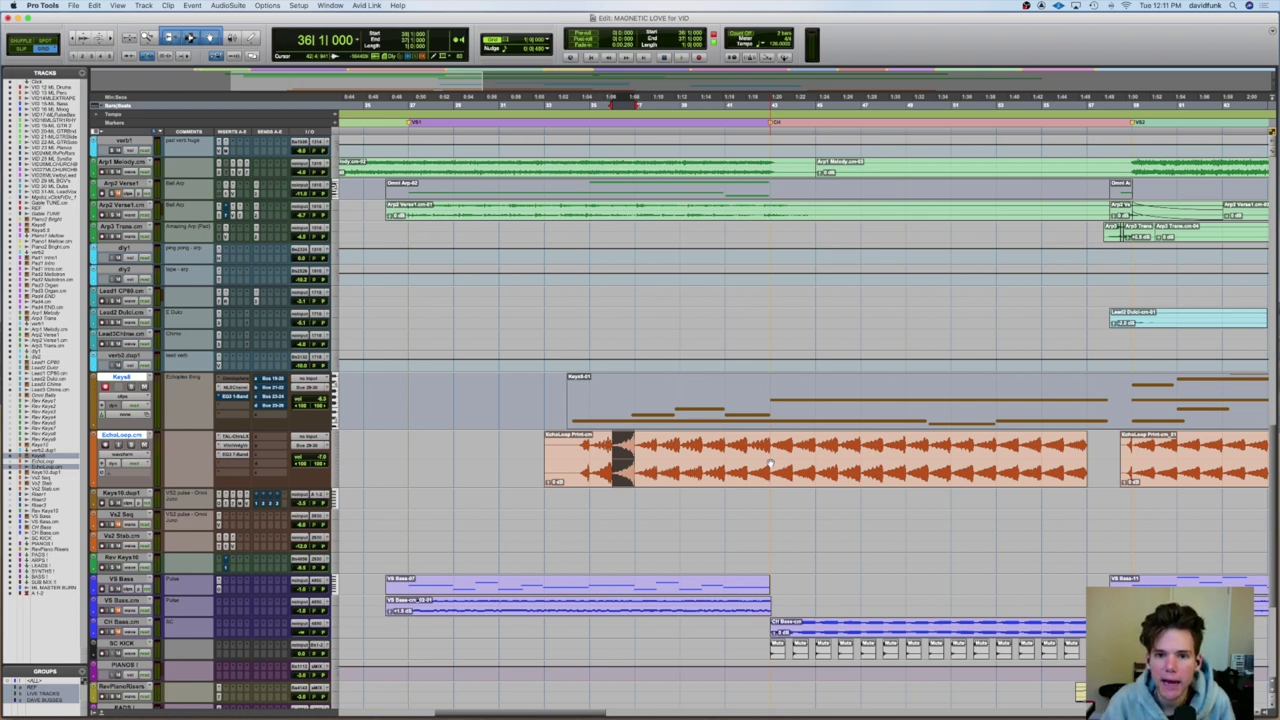
# - Play the echo loop from bar 33 and inspect the TAL-Chorus-LX plug-in on the EchoLoop.cm track
pyautogui.click(546, 455)
pyautogui.press('space')
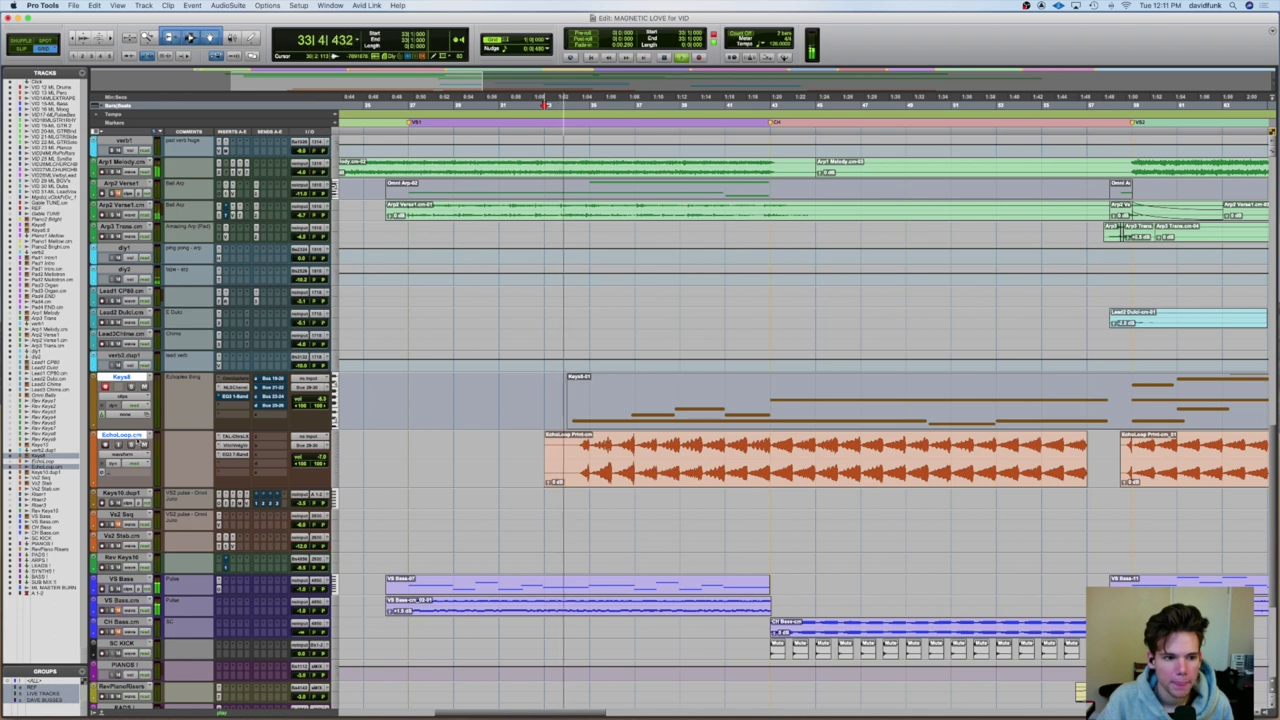
pyautogui.scroll(2, 118, 172)
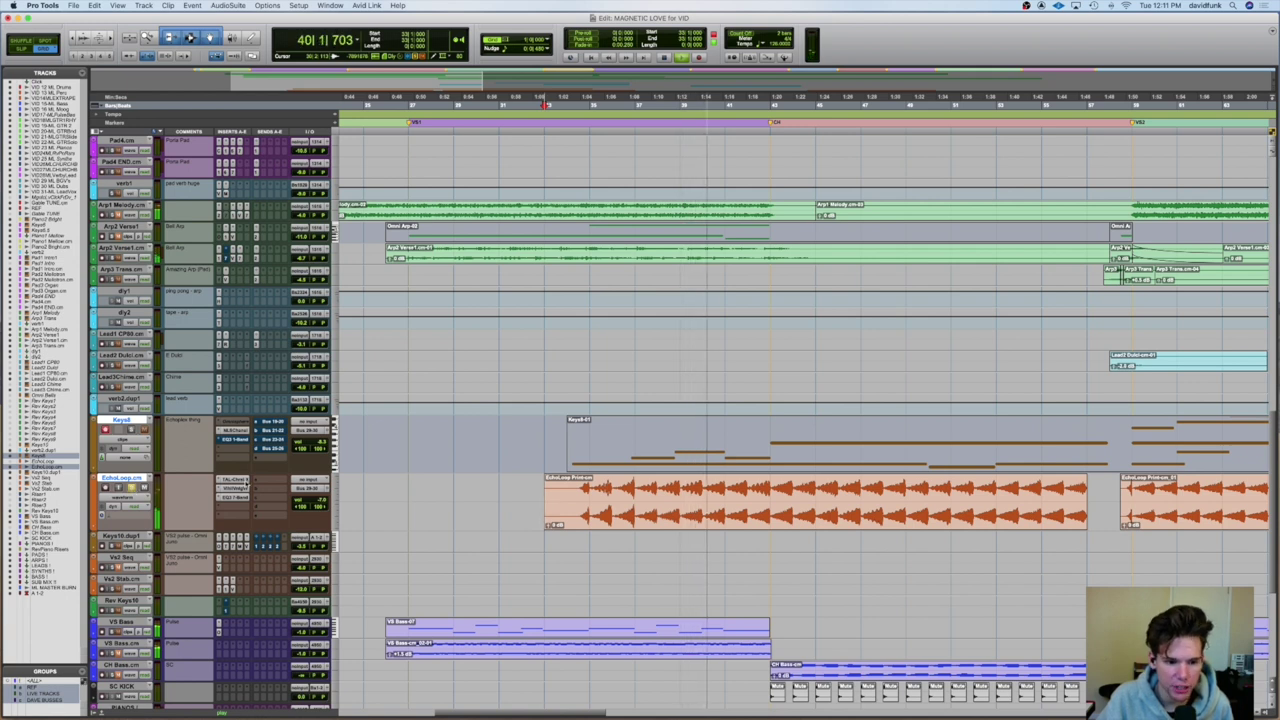
pyautogui.click(233, 480)
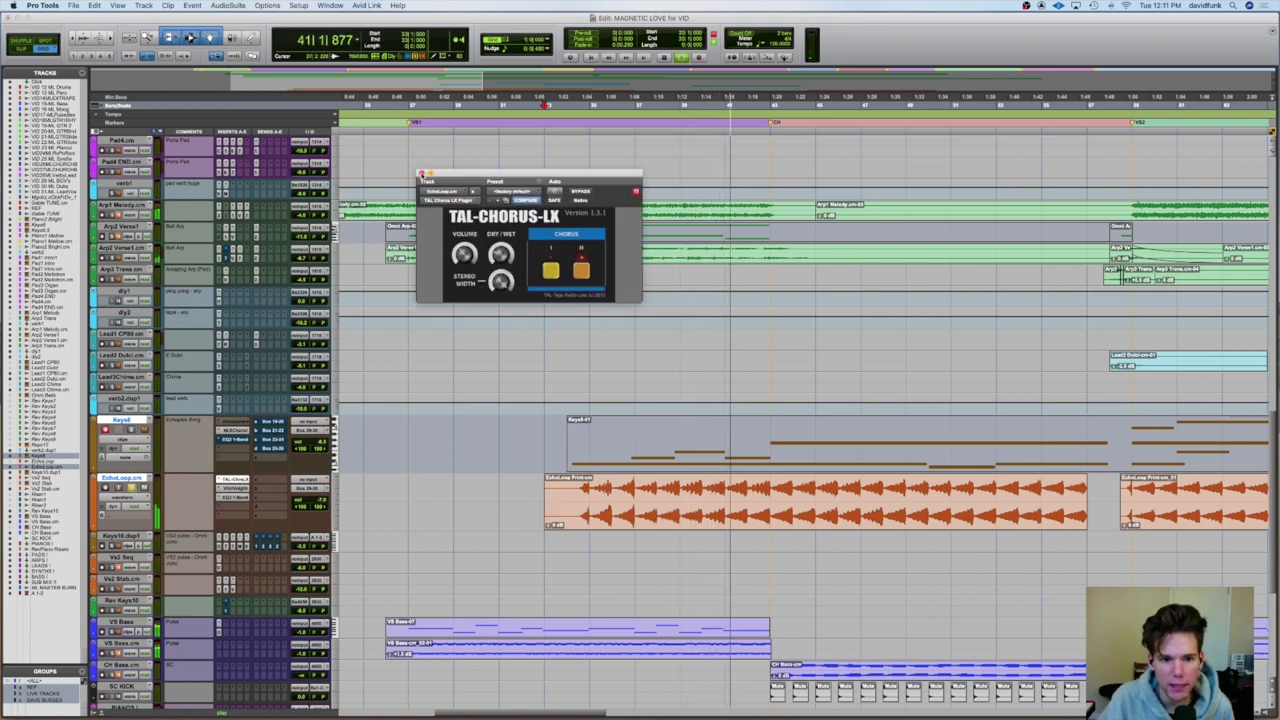
pyautogui.click(233, 480)
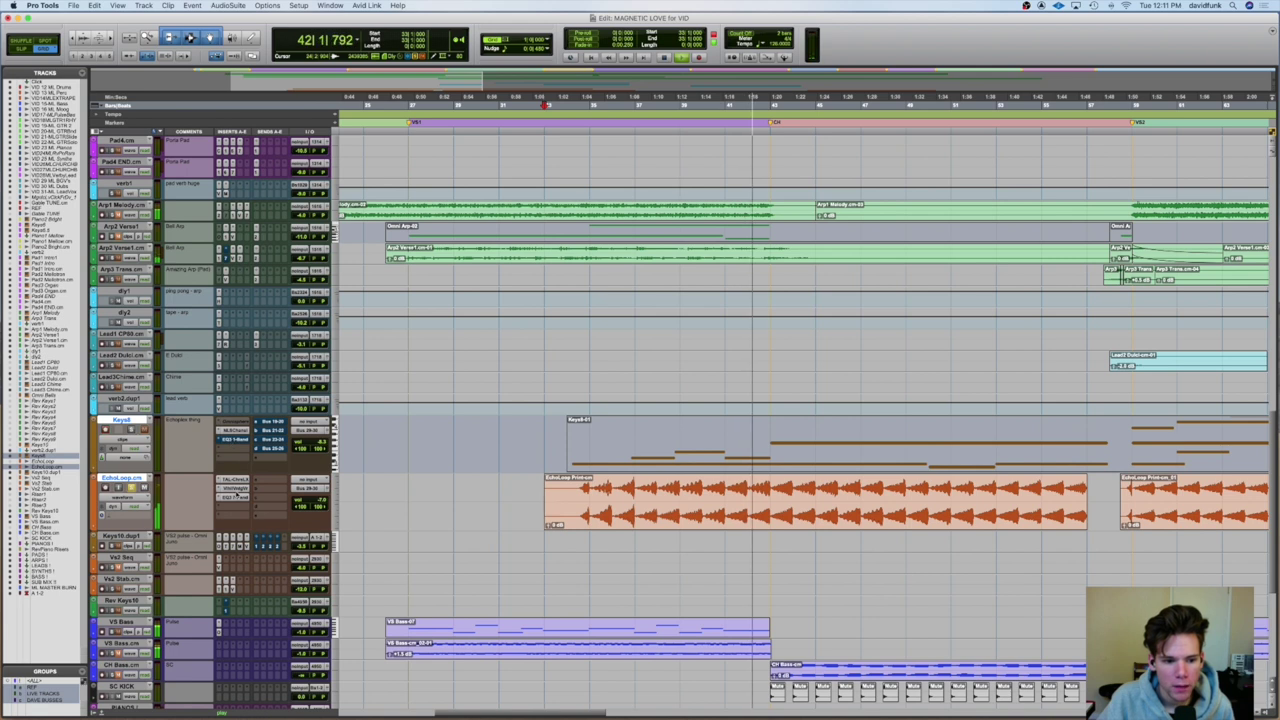
# - Inspect the ValhallaVintageVerb and EQ3 7-Band plug-ins on the EchoLoop.cm track and stop playback
pyautogui.click(233, 488)
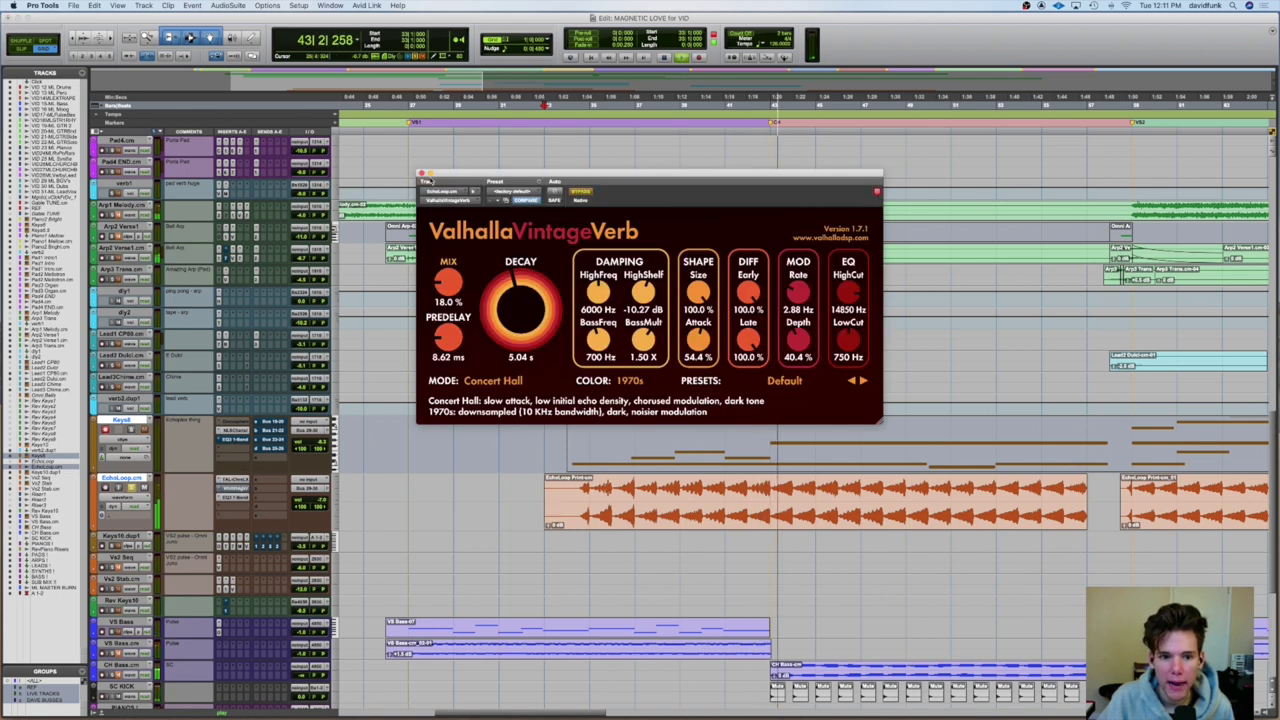
pyautogui.click(421, 173)
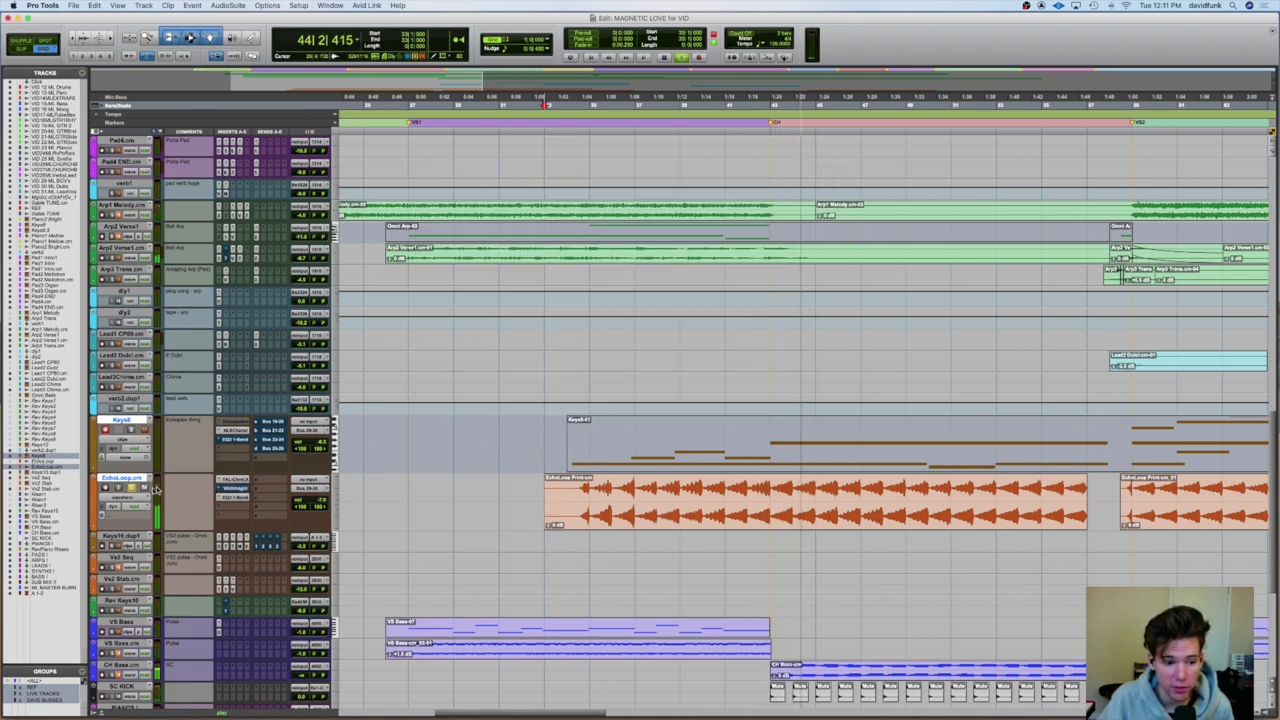
pyautogui.press('space')
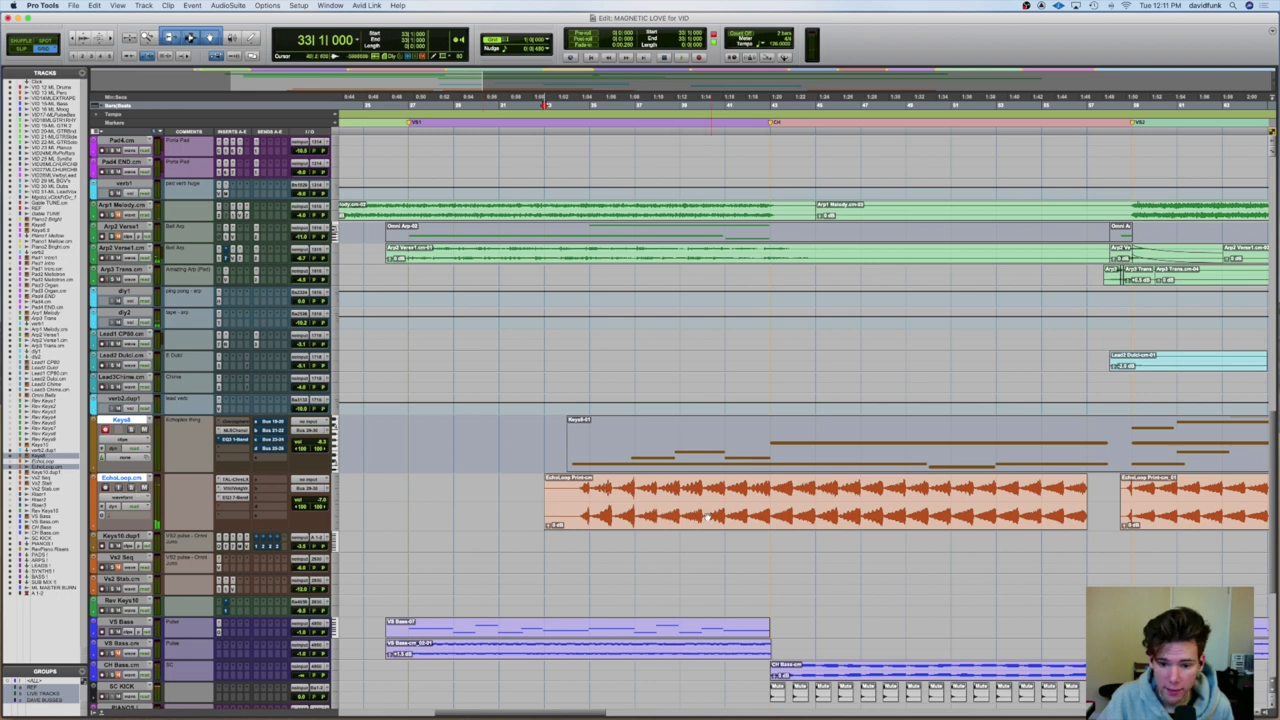
pyautogui.click(238, 497)
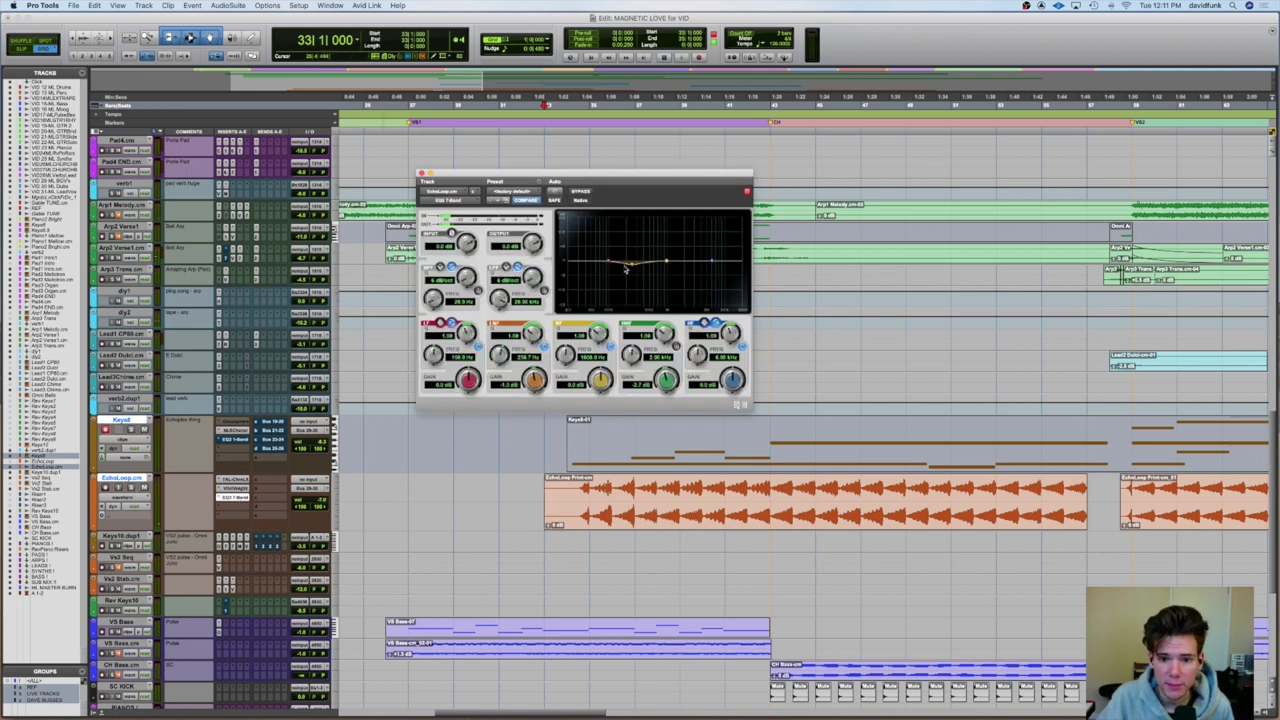
pyautogui.click(421, 173)
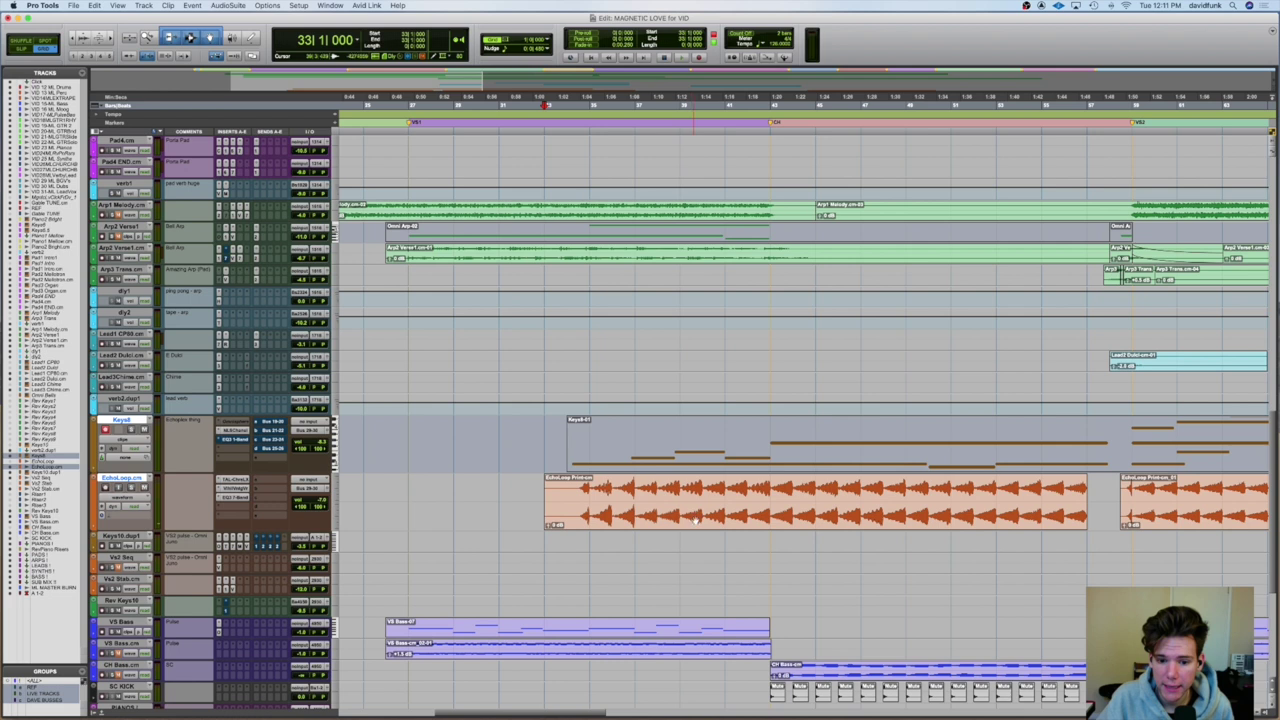
# - Play the session from bar 39 into the chorus and review the reference, piano, pad, arp and echo loop tracks
pyautogui.click(681, 104)
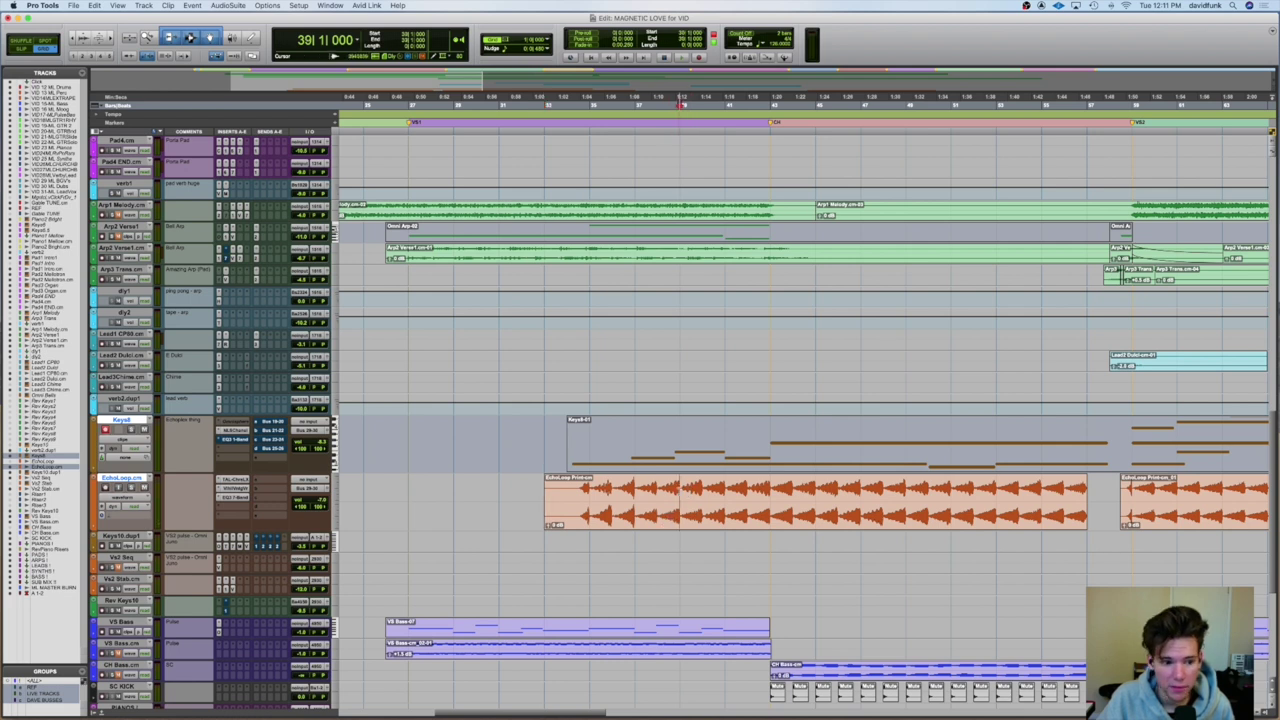
pyautogui.press('space')
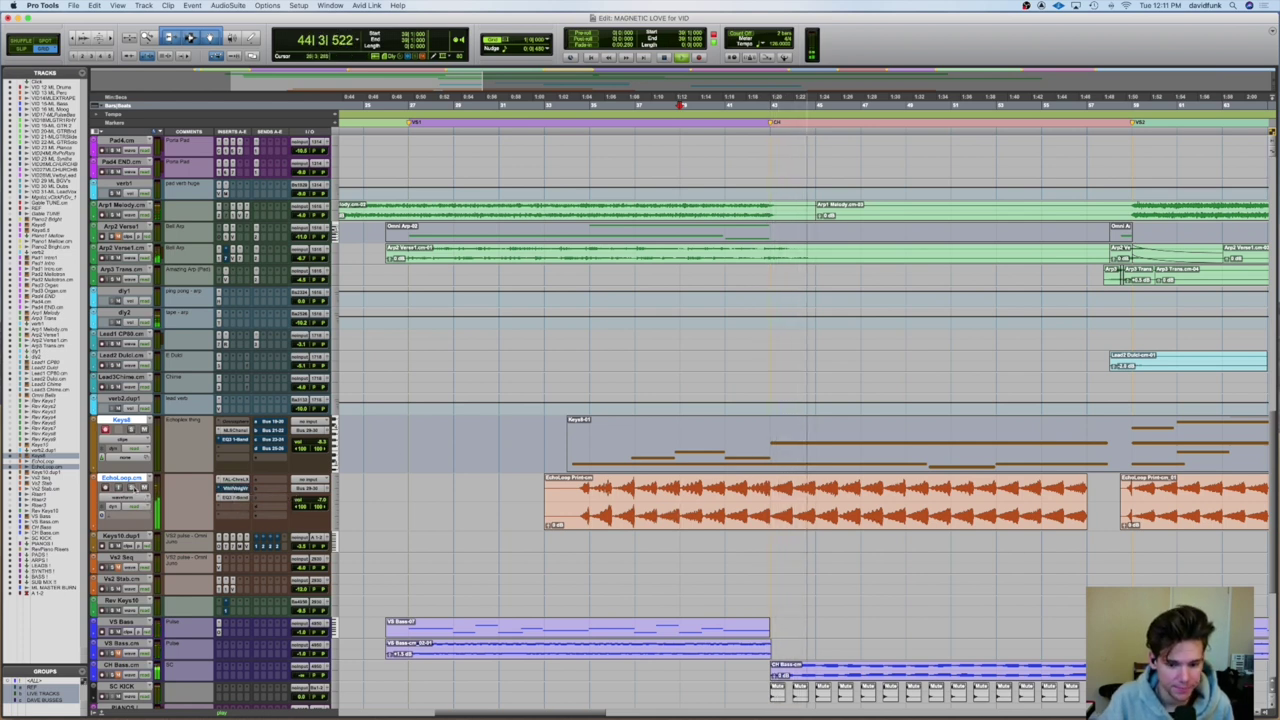
pyautogui.scroll(4, 134, 500)
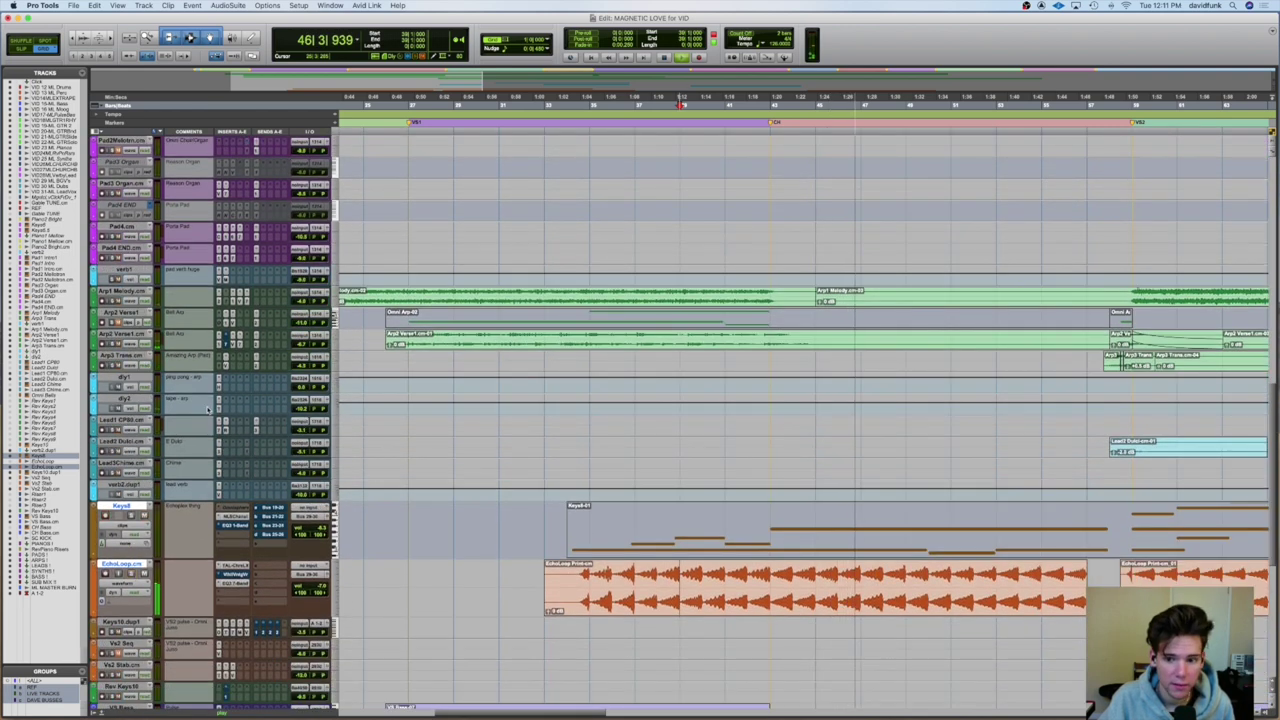
pyautogui.scroll(5, 133, 530)
pyautogui.scroll(10, 208, 410)
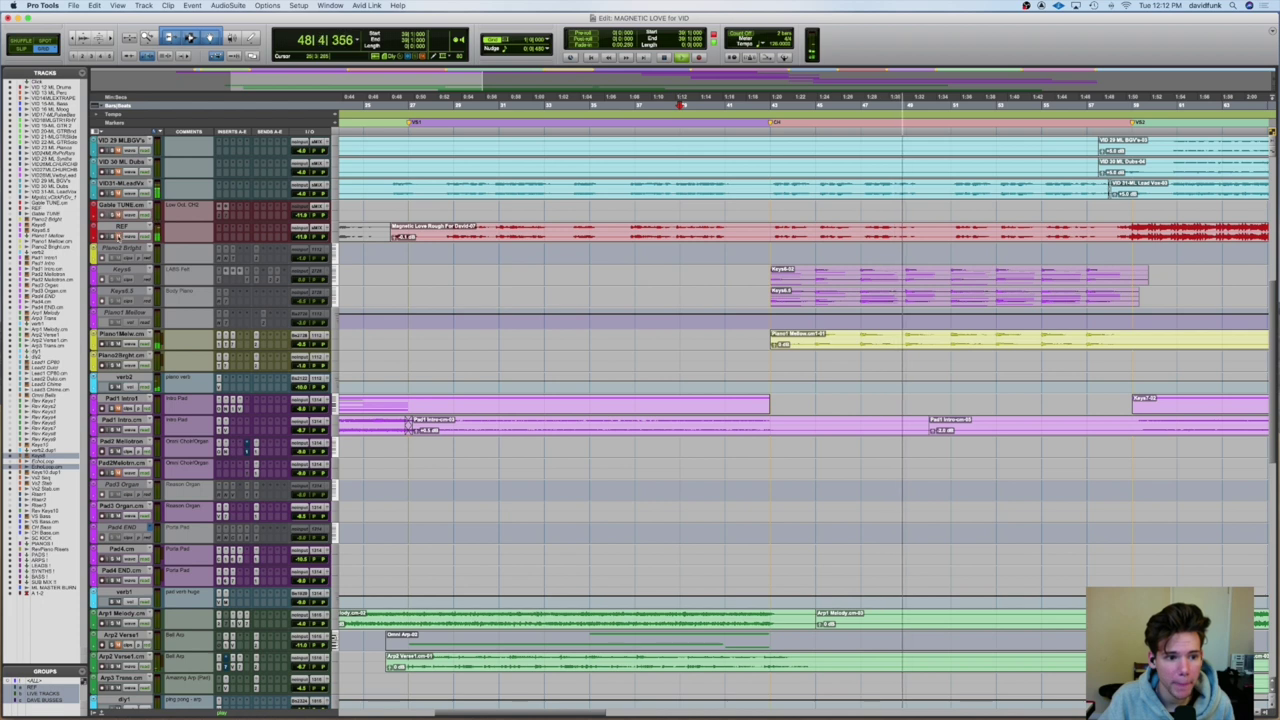
pyautogui.scroll(-4, 538, 285)
pyautogui.scroll(-2, 538, 288)
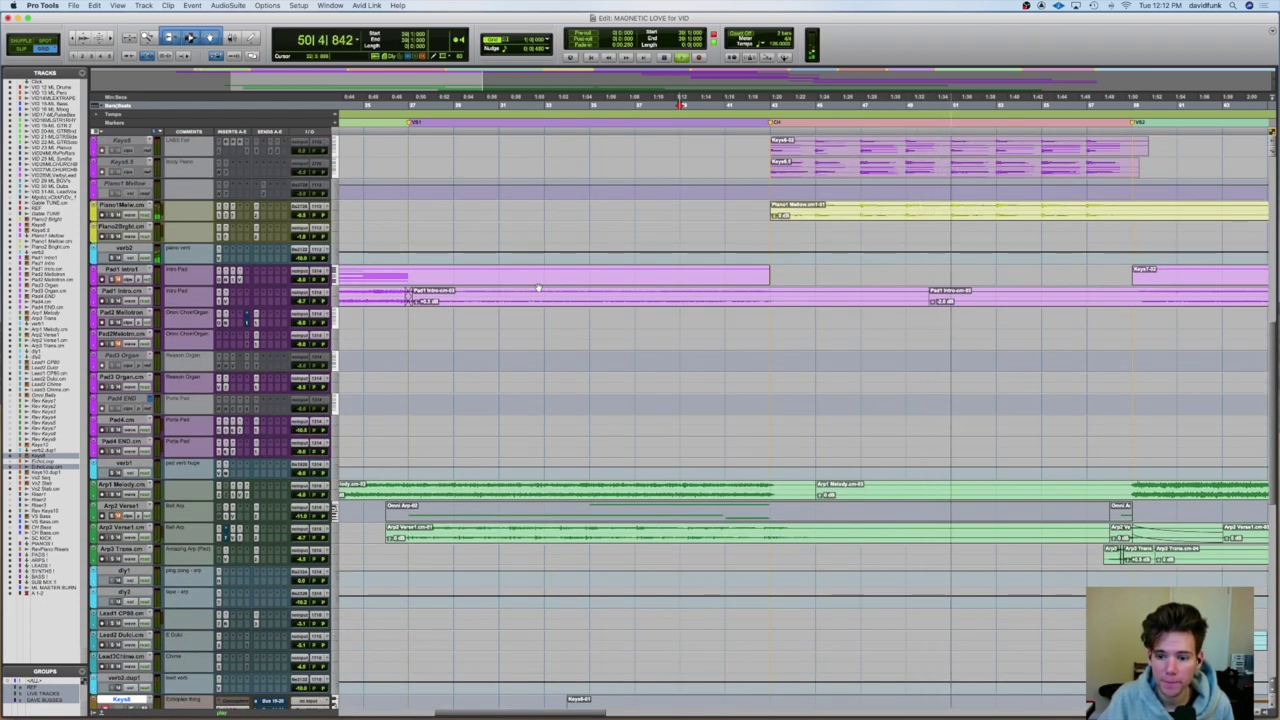
pyautogui.scroll(-7, 538, 288)
pyautogui.scroll(-3, 538, 288)
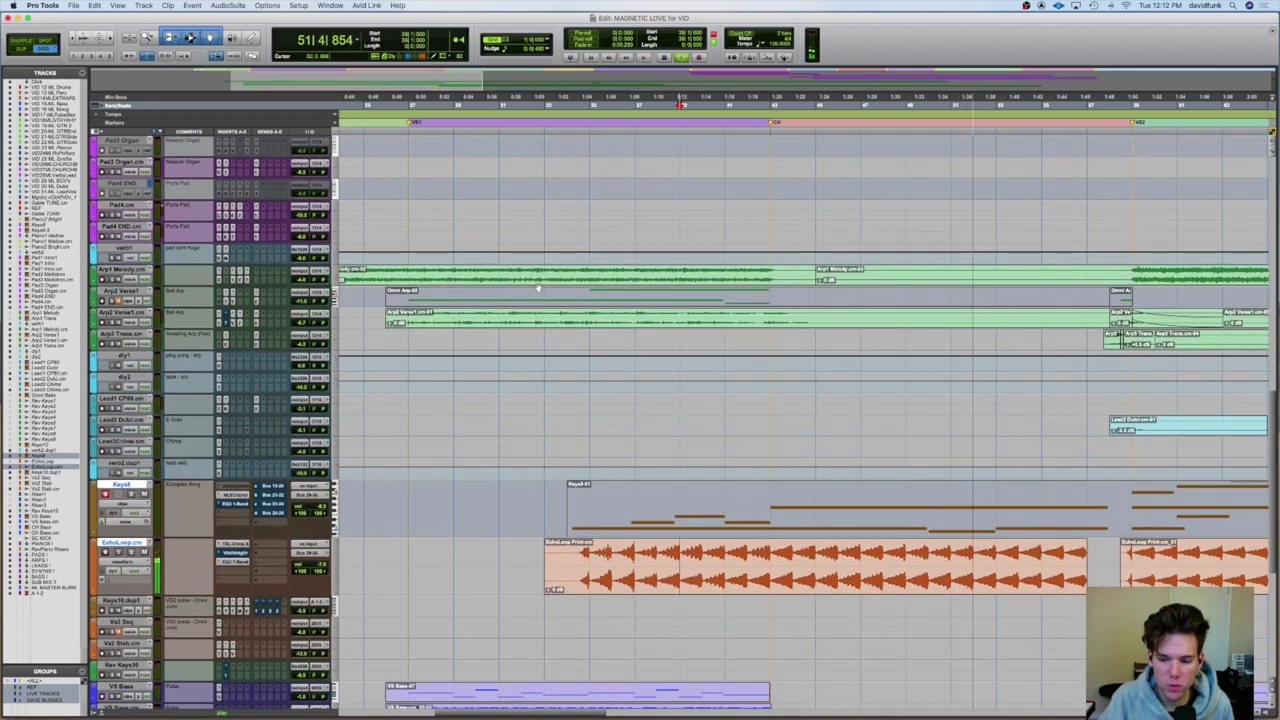
pyautogui.scroll(-3, 538, 288)
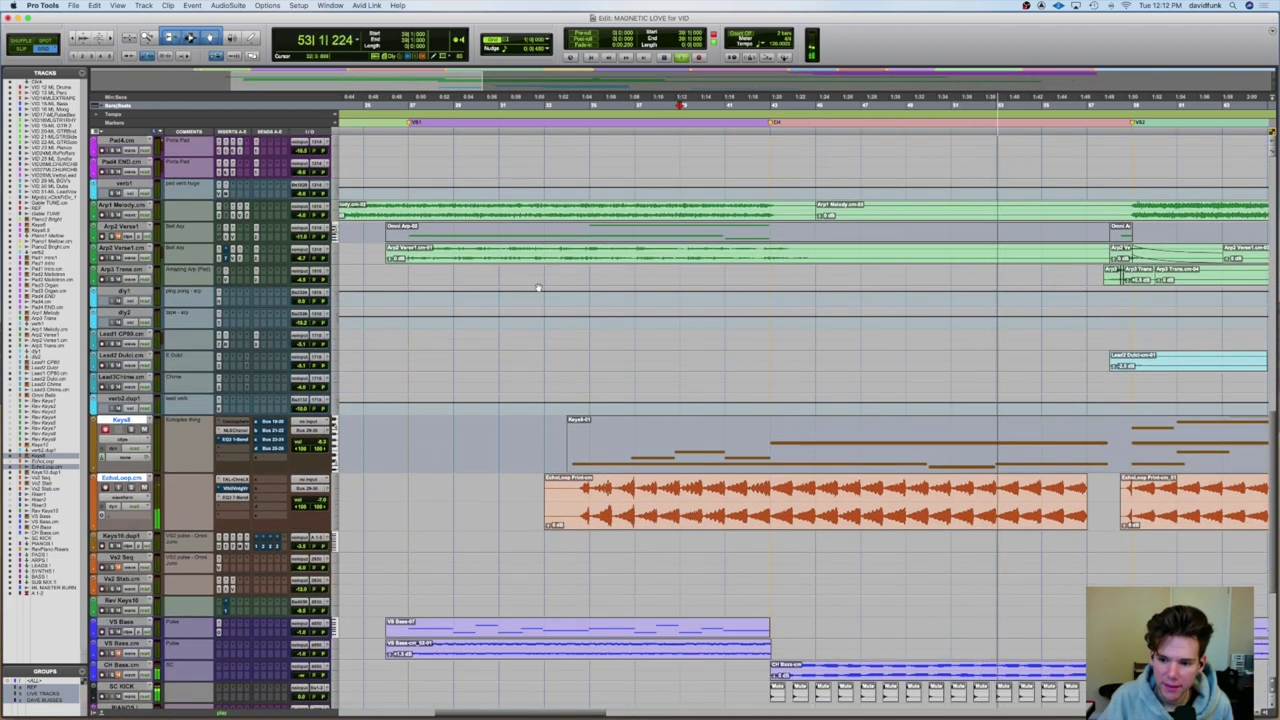
pyautogui.scroll(6, 188, 405)
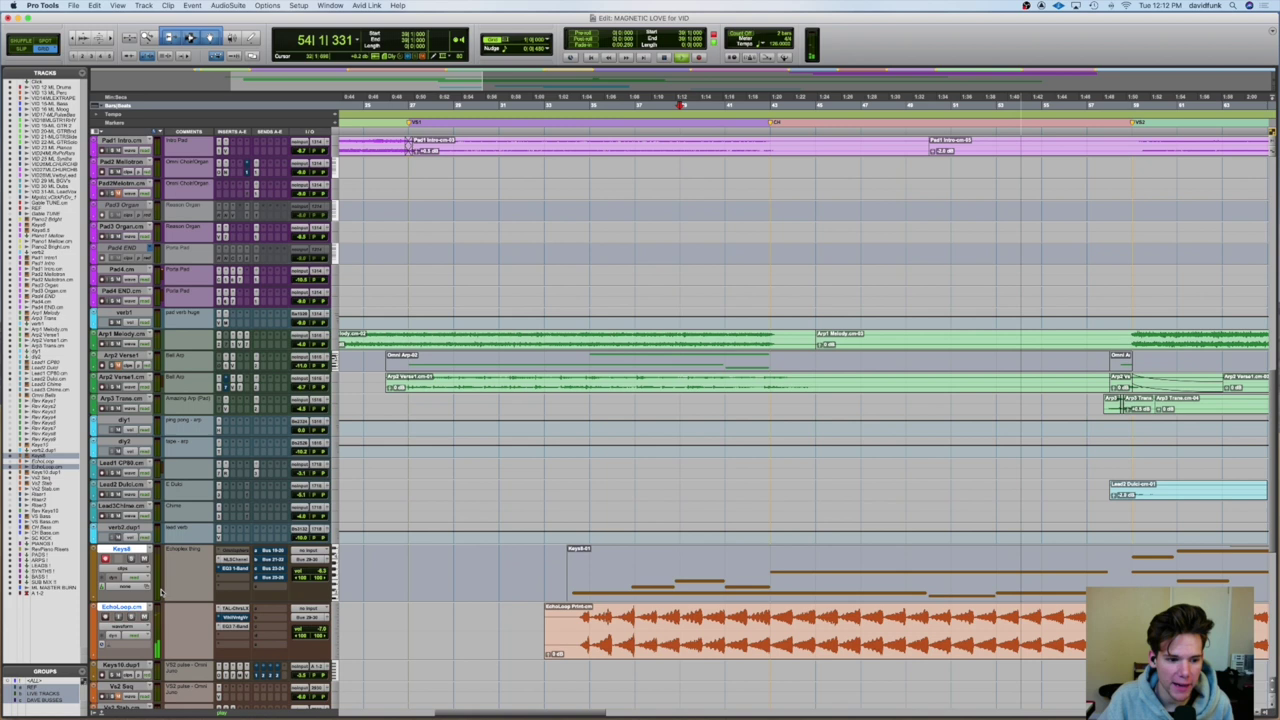
# - Stop playback and make the Keys8 instrument track inactive
pyautogui.rightClick(125, 553)
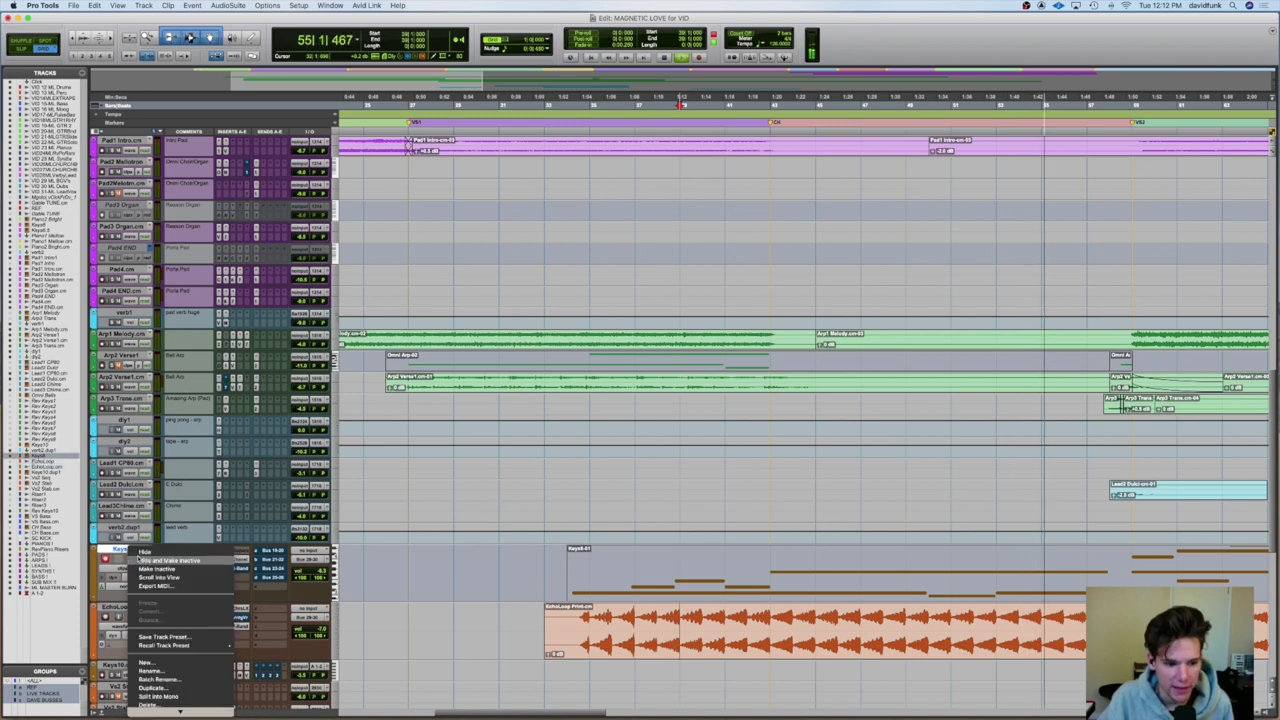
pyautogui.press('Escape')
pyautogui.scroll(-15, 128, 400)
pyautogui.press('space')
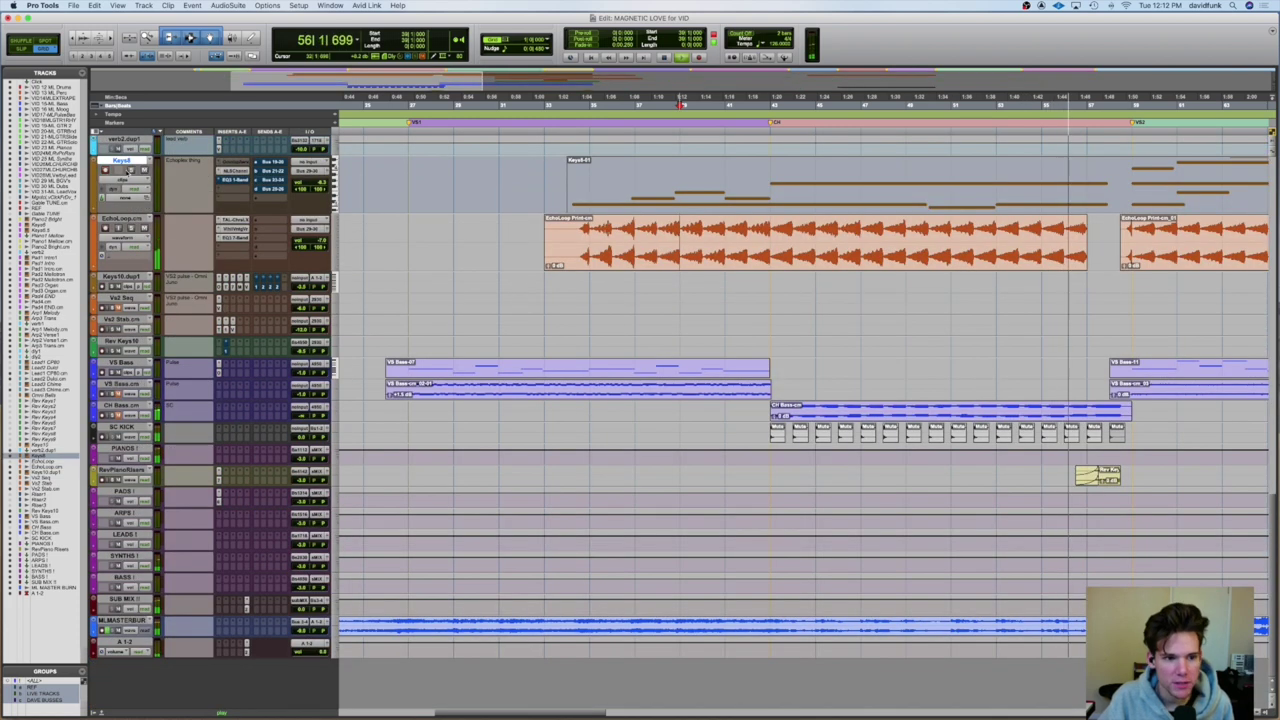
pyautogui.rightClick(132, 160)
pyautogui.press('Escape')
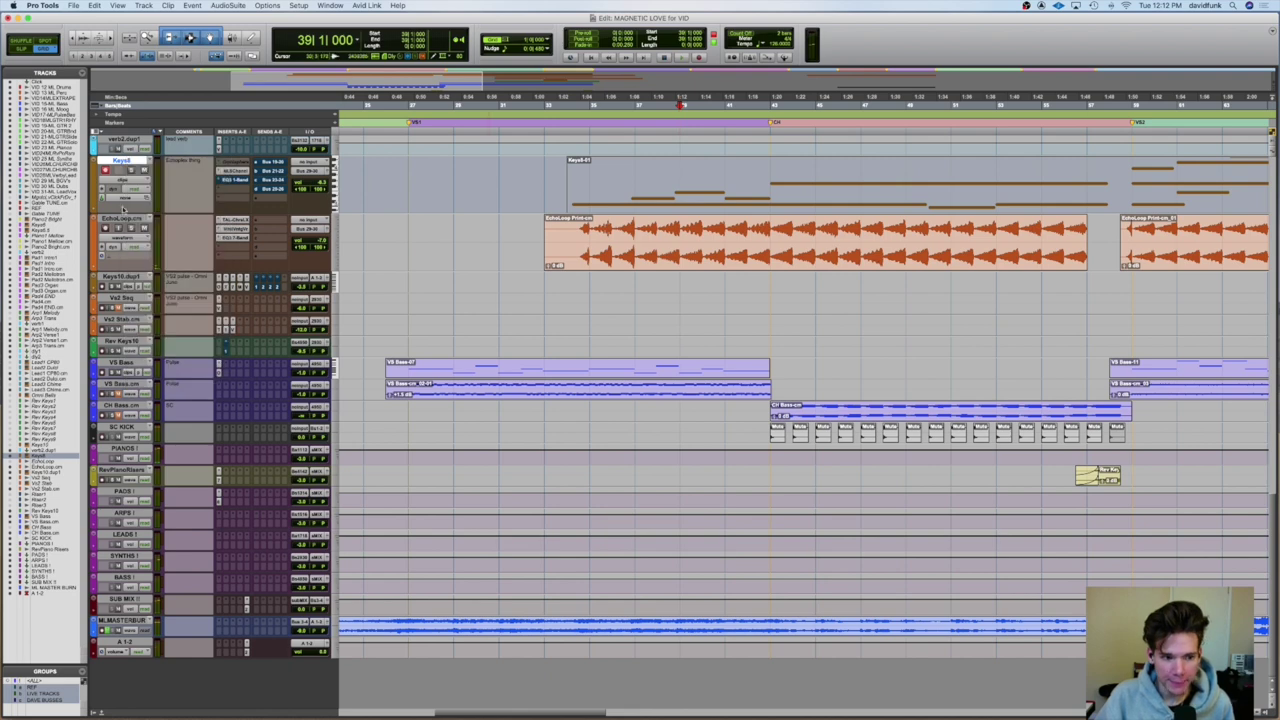
# - Increase the height of the Piano1 Mellow.cm track and play it from its clip start at bar 43
pyautogui.scroll(15, 485, 256)
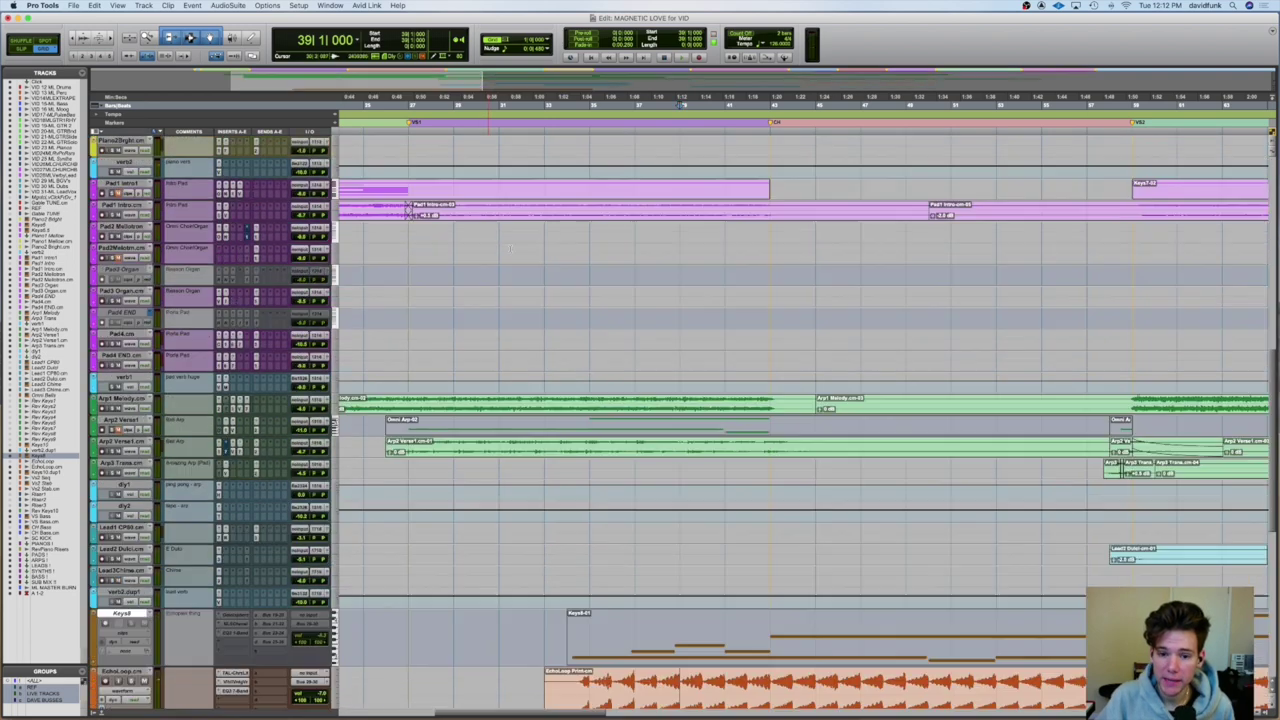
pyautogui.scroll(-3, 177, 320)
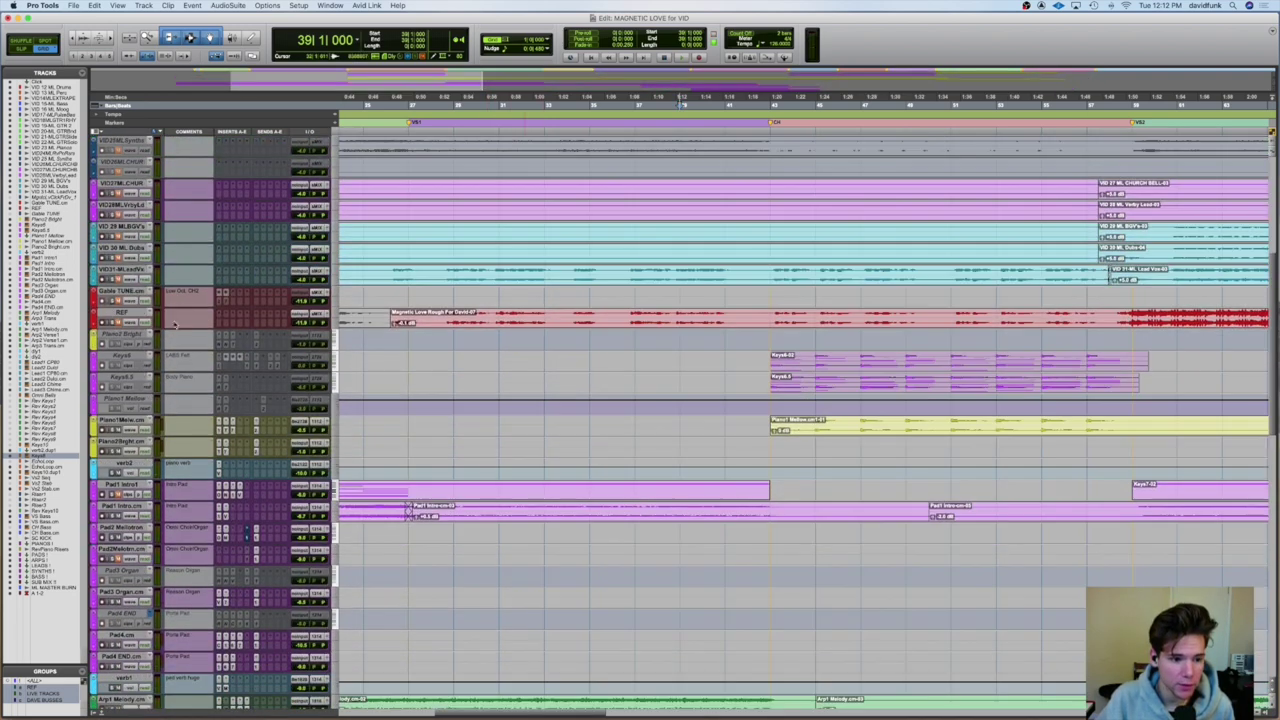
pyautogui.click(127, 422)
pyautogui.moveTo(127, 440); pyautogui.dragTo(130, 489)
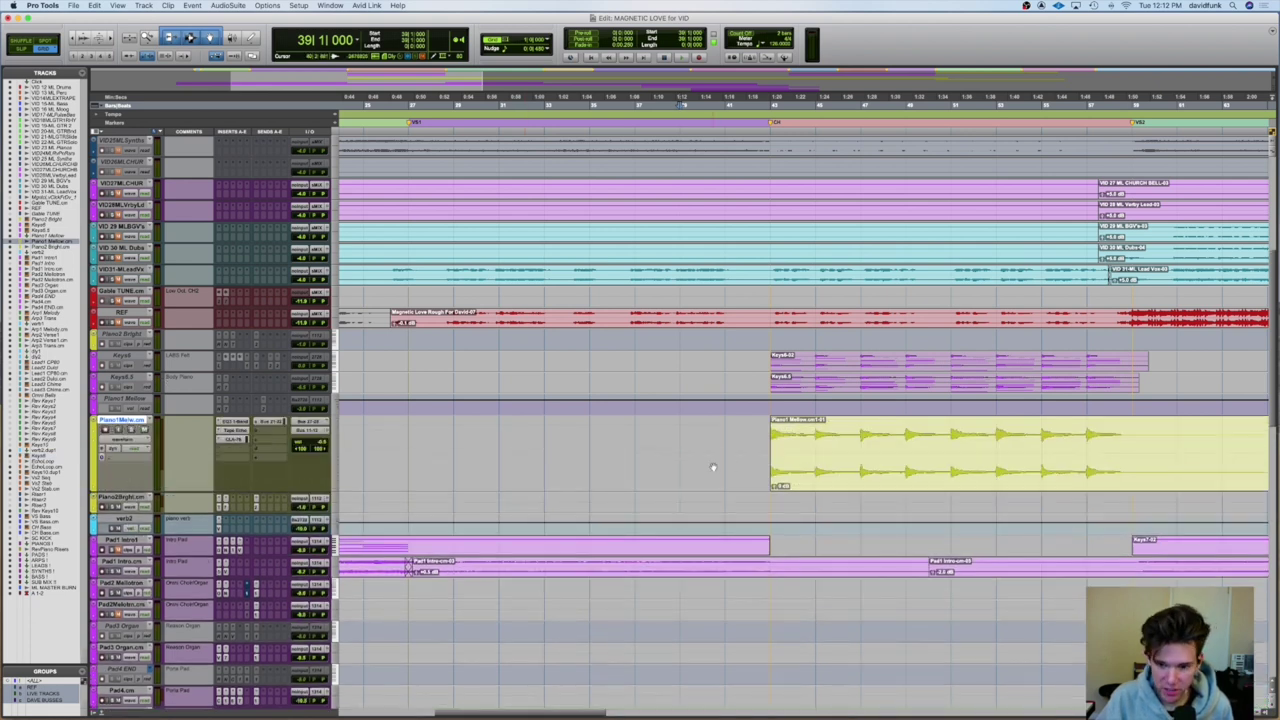
pyautogui.press('Tab')
pyautogui.press('space')
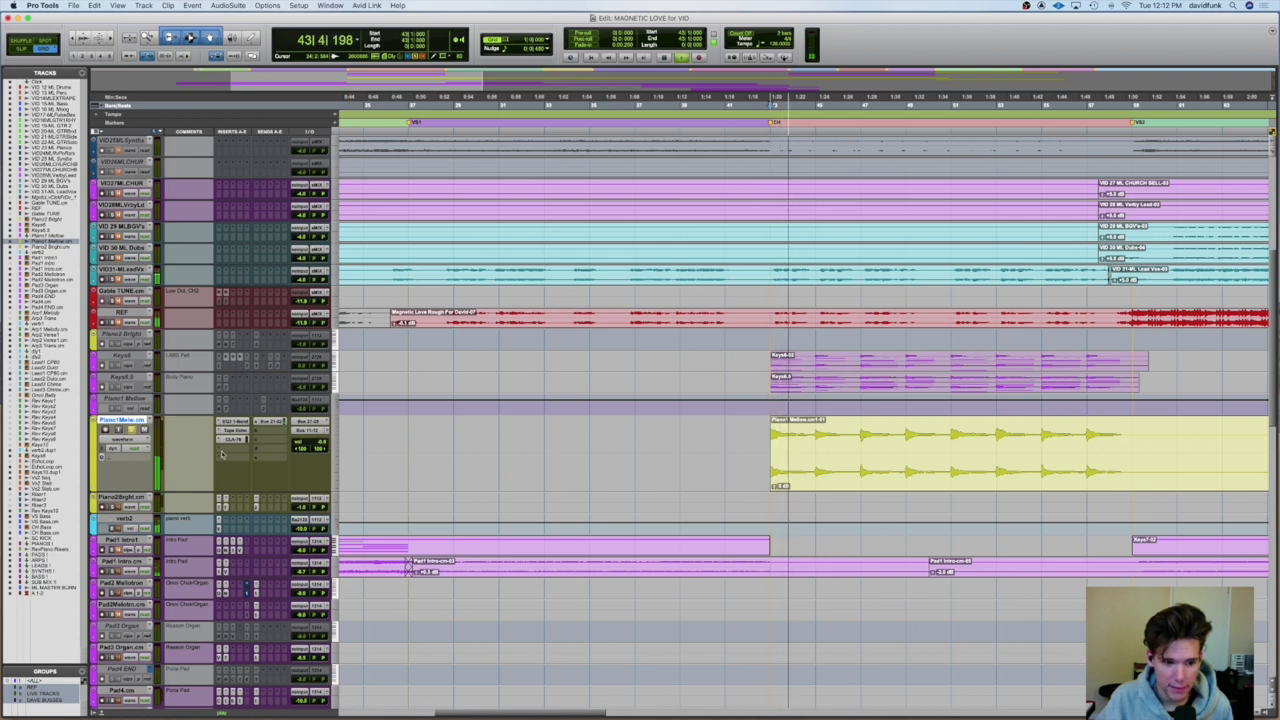
# - Inspect the EQ3 1-Band low-pass filter on Piano1 Mellow.cm and show its master bypass automation across the whole song
pyautogui.click(228, 421)
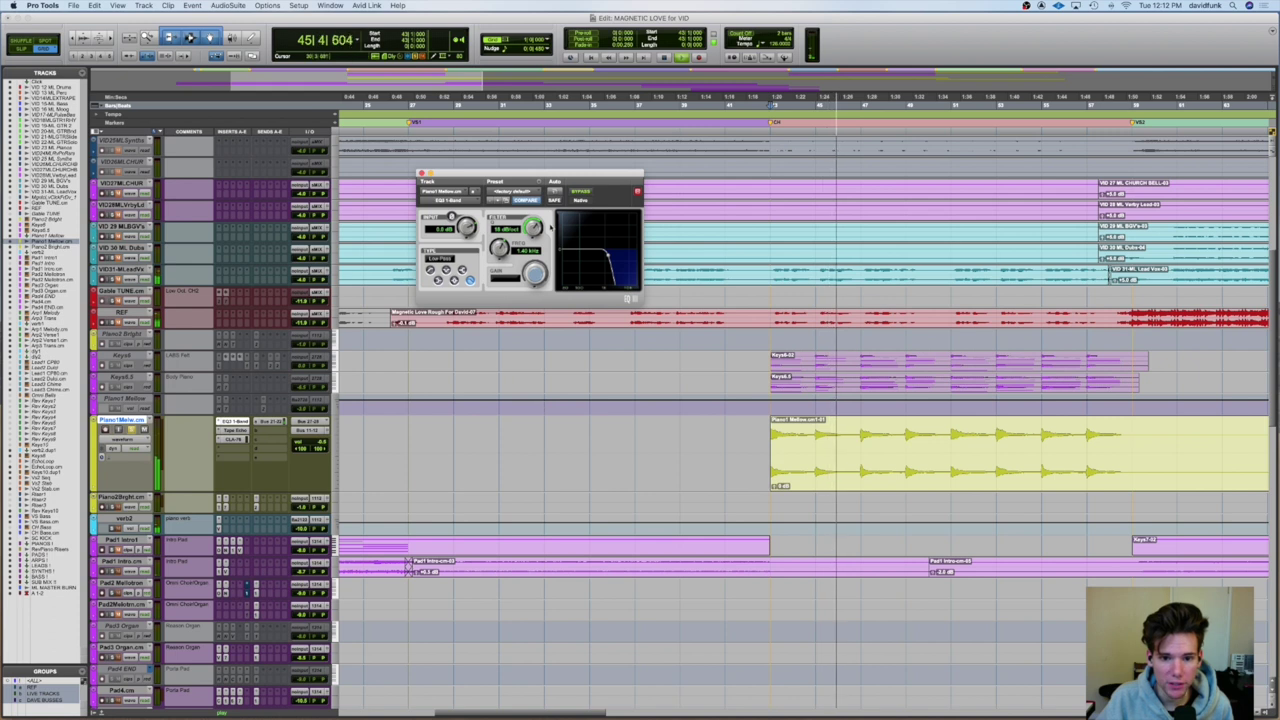
pyautogui.click(103, 490)
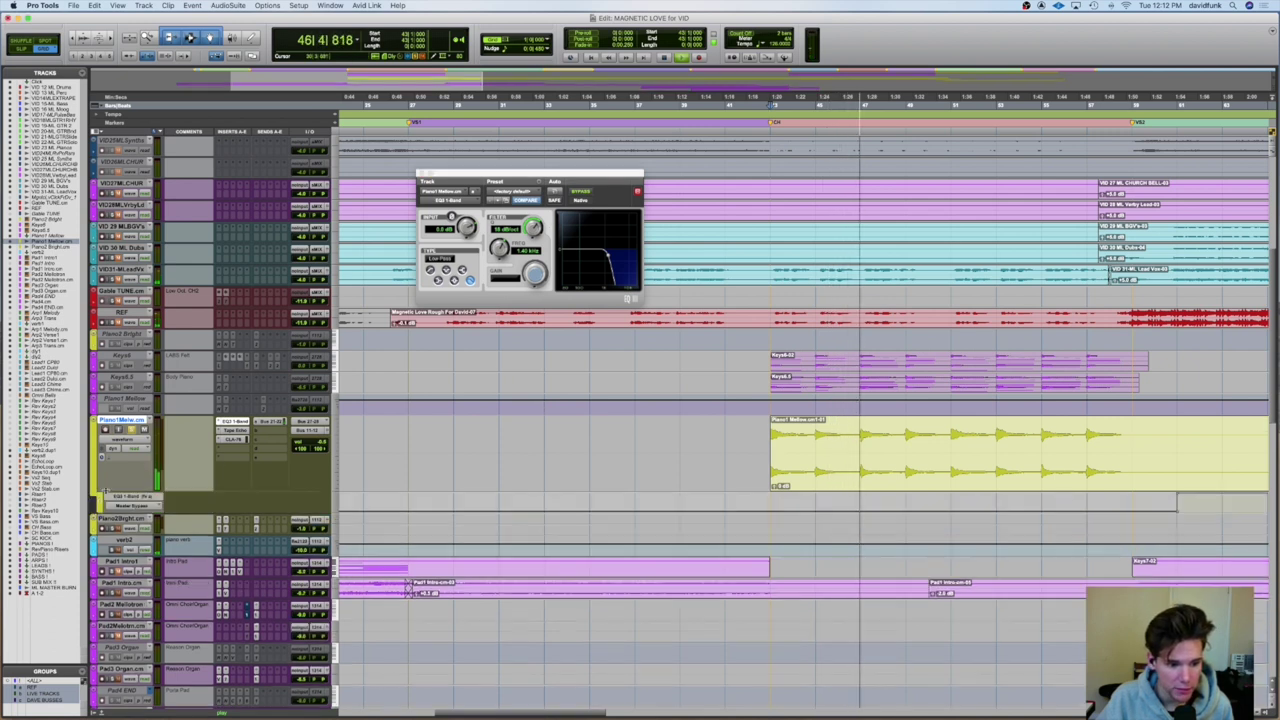
pyautogui.press('r')
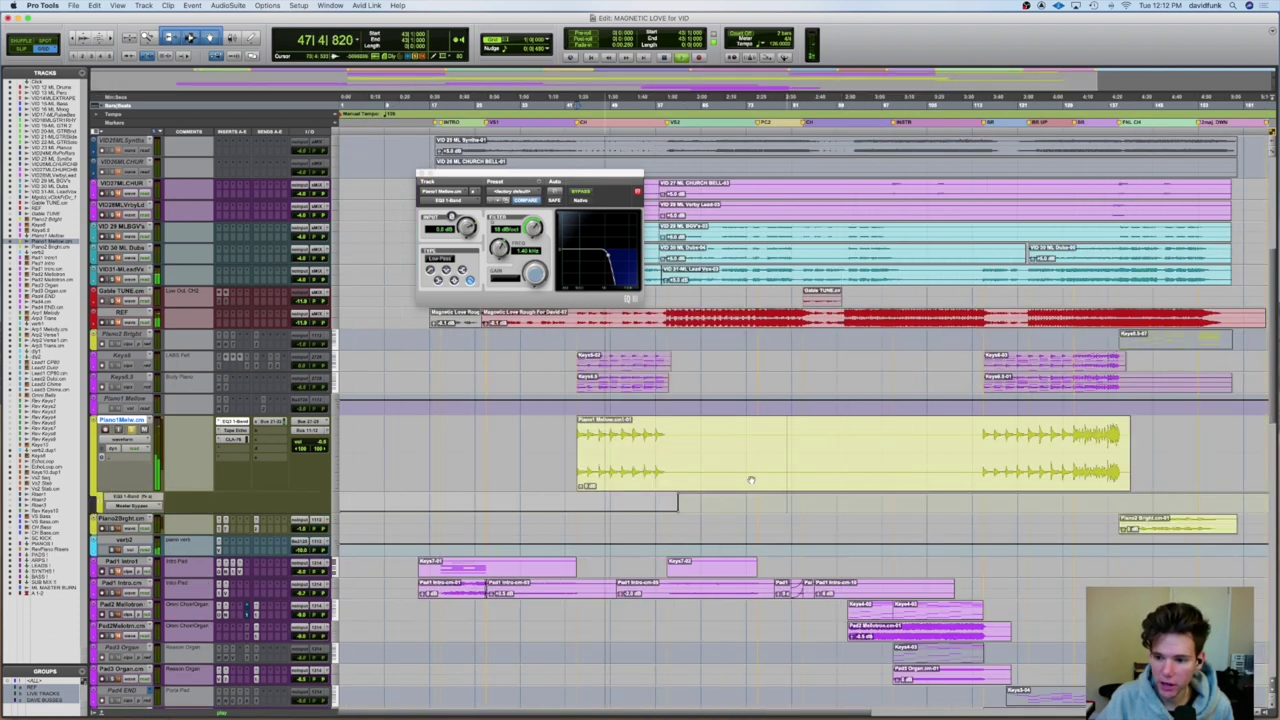
pyautogui.press('r')
# - Audition the later piano section and the piano's start at bar 43, and hide the Piano1 Mellow.cm automation lane
pyautogui.click(659, 503)
pyautogui.press('space')
pyautogui.press('space')
pyautogui.click(458, 500)
pyautogui.press('space')
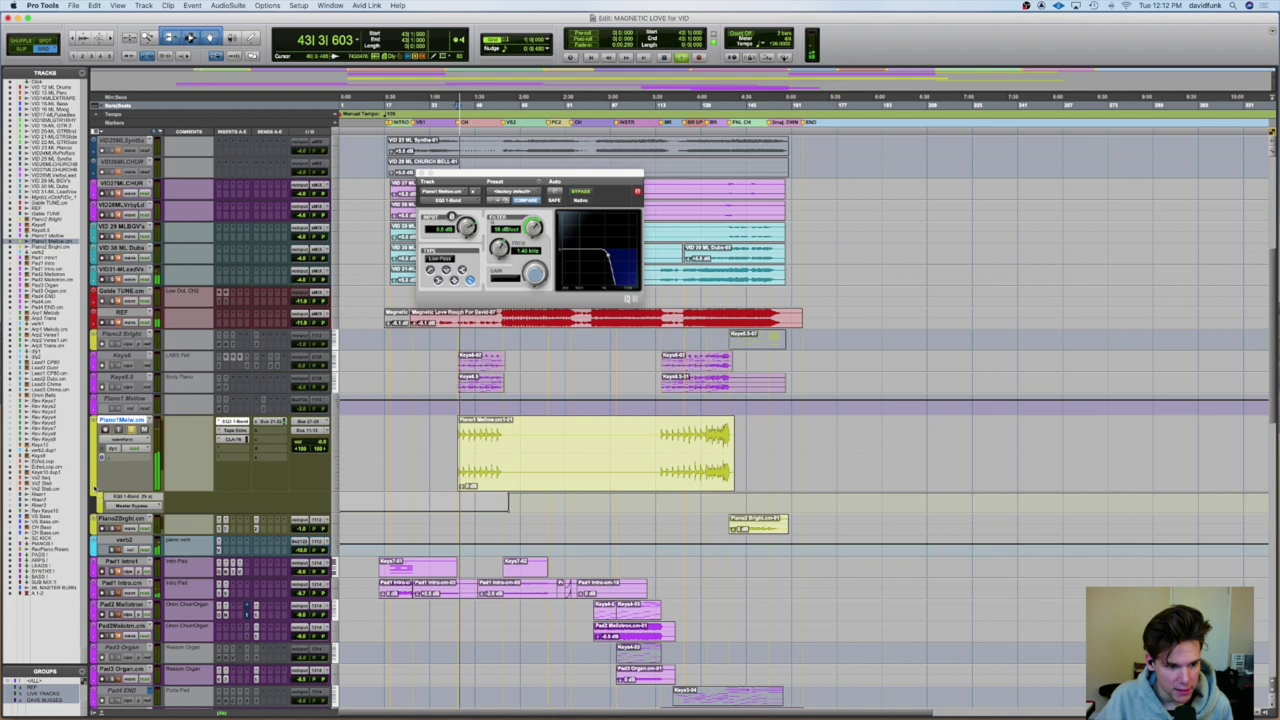
pyautogui.click(93, 496)
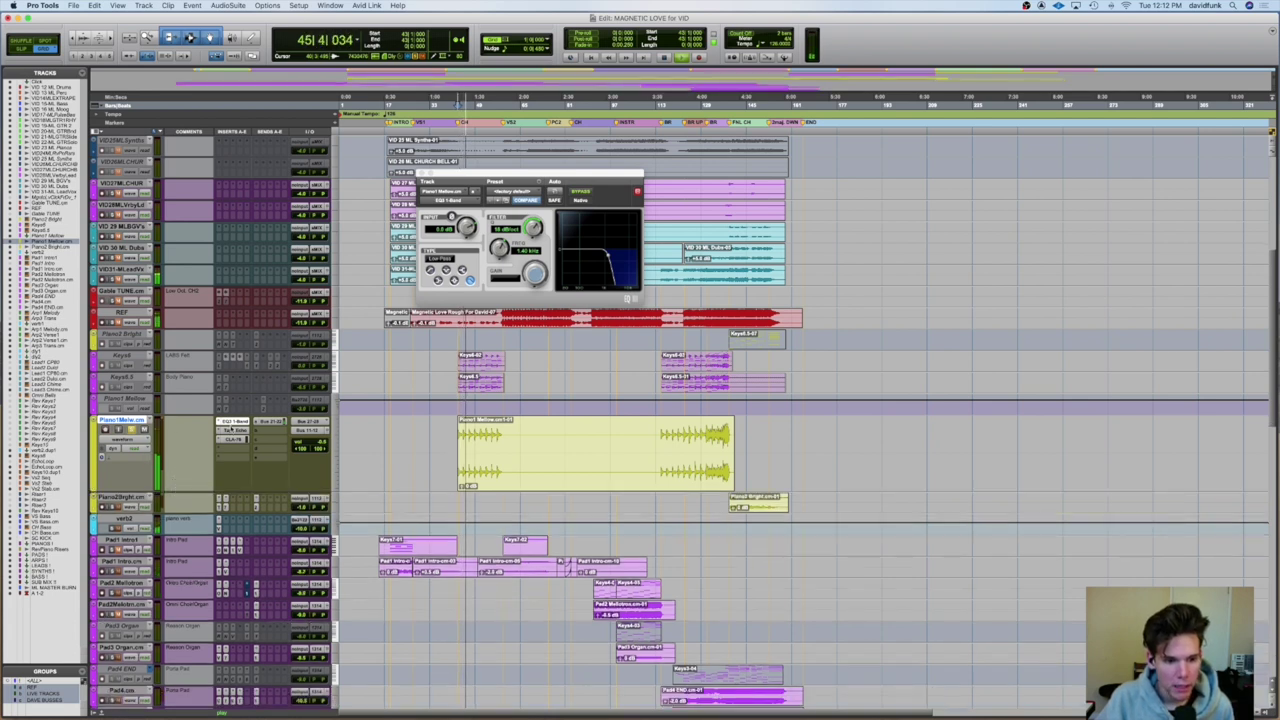
# - Audition the Tape Echo plug-in on Piano1 Mellow.cm from bar 43 and adjust its Mix knob
pyautogui.click(236, 431)
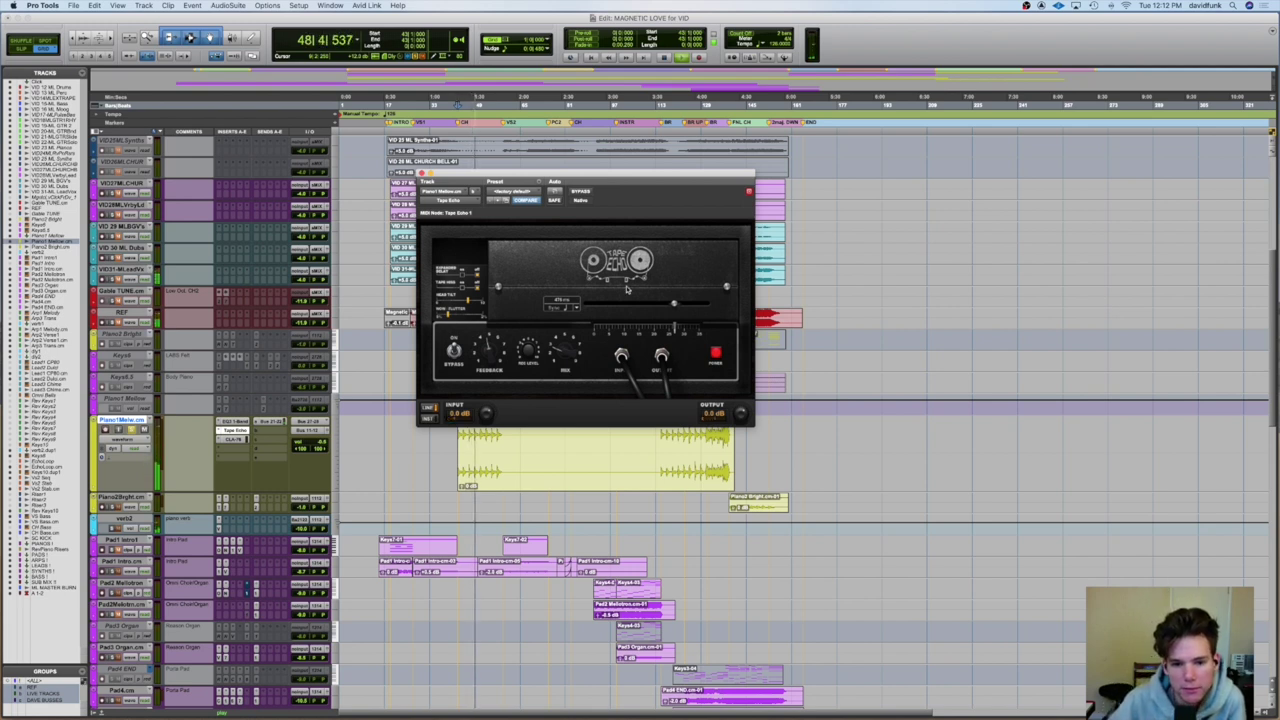
pyautogui.press('space')
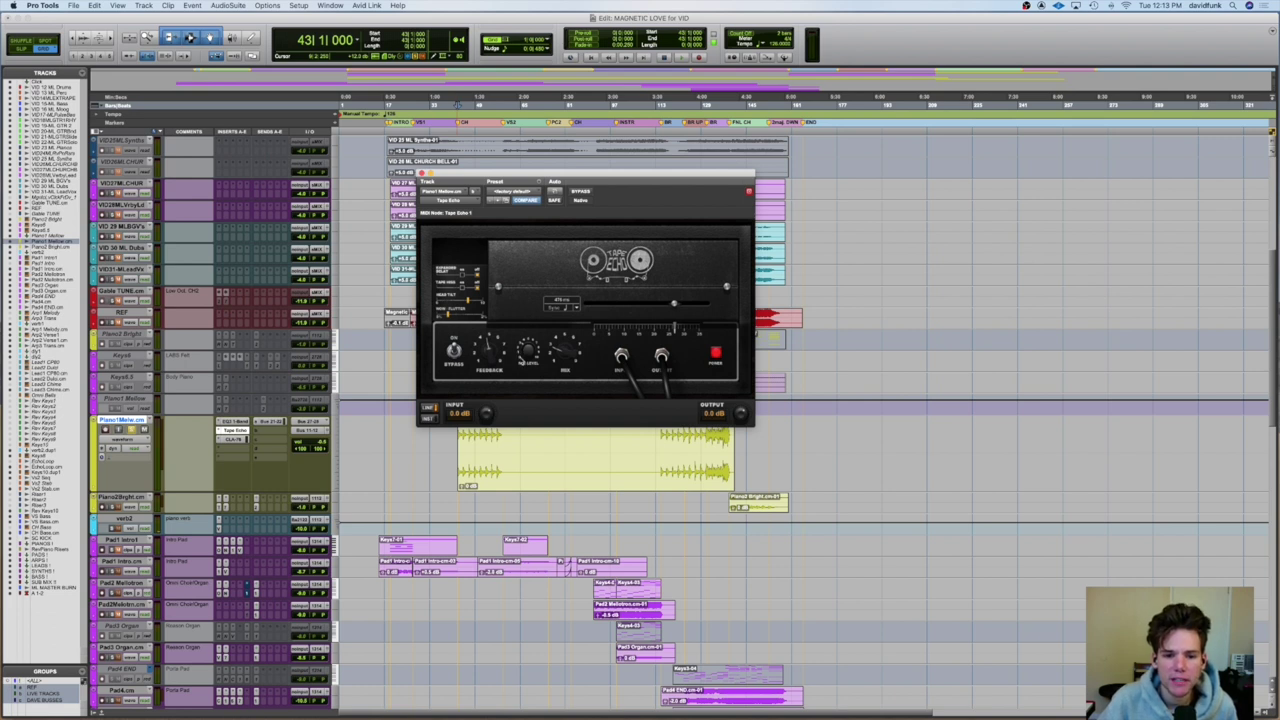
pyautogui.press('space')
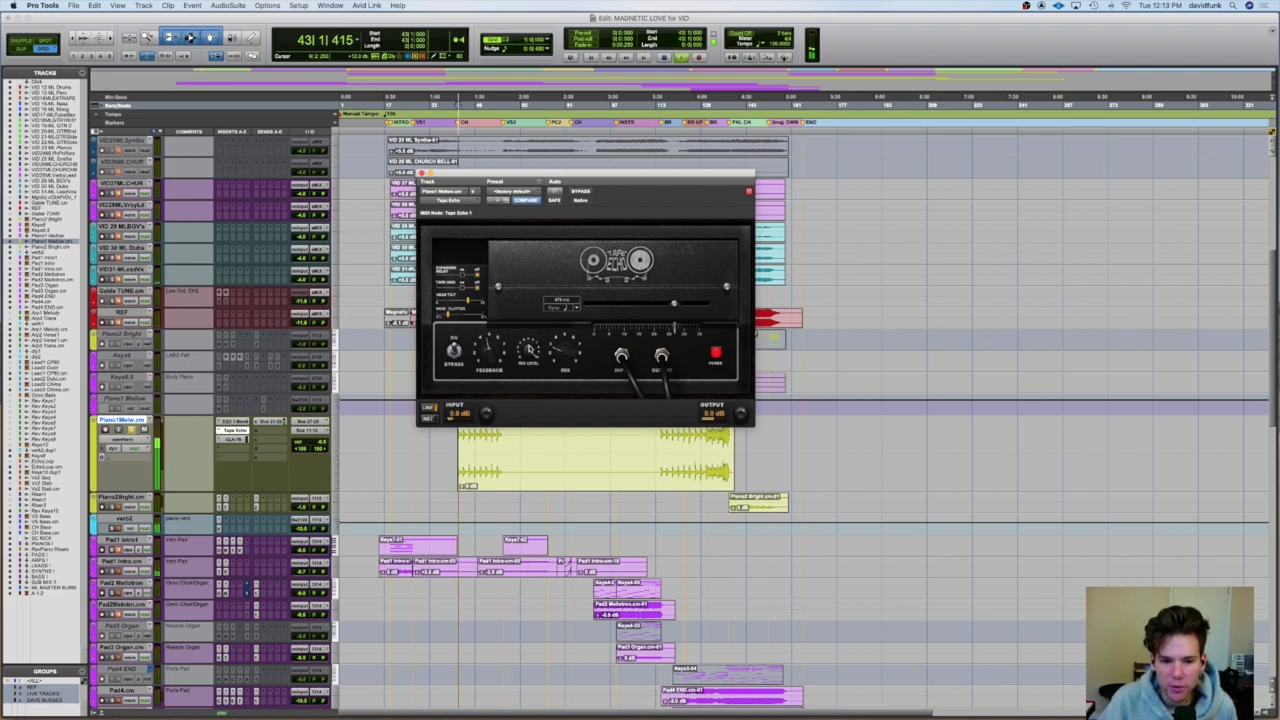
pyautogui.press('space')
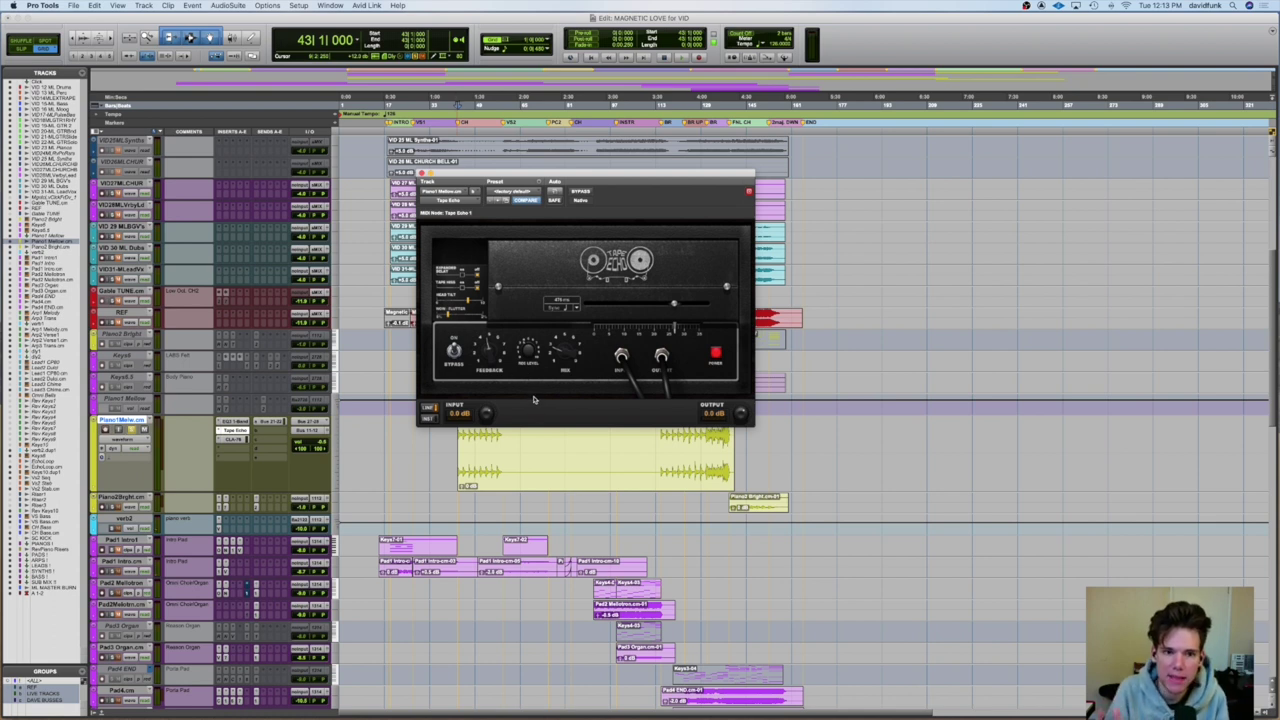
pyautogui.press('space')
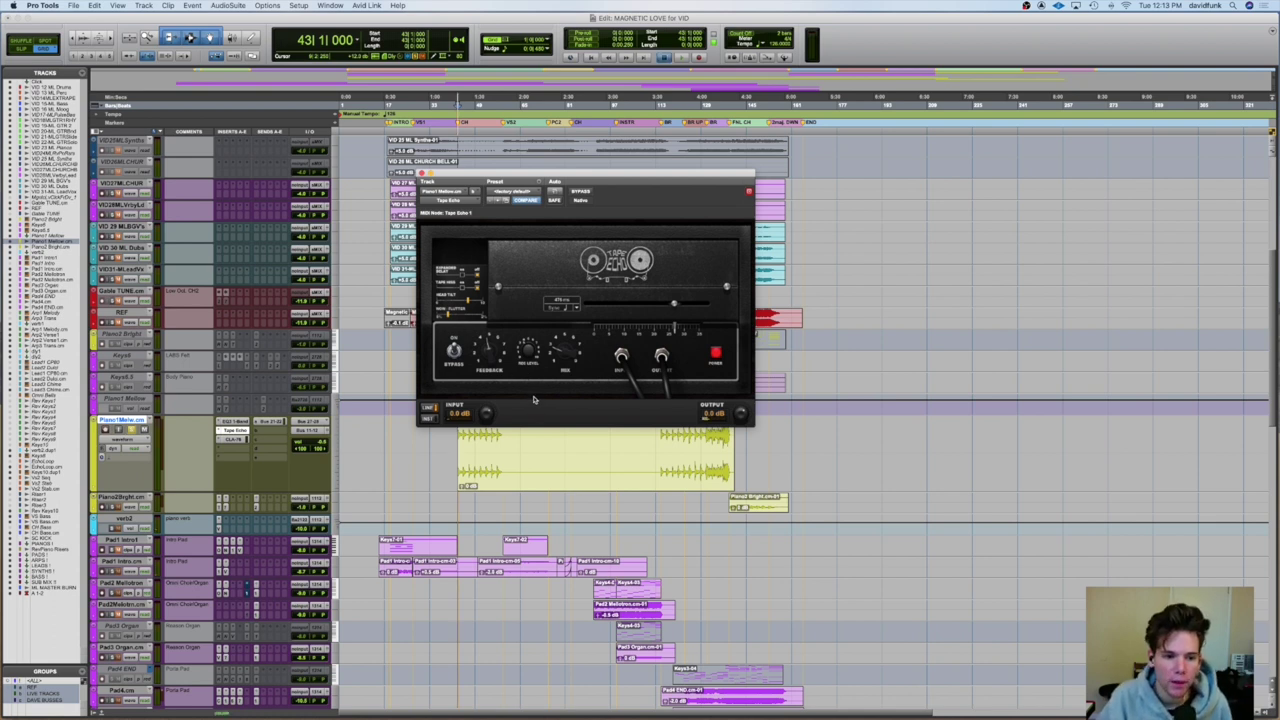
pyautogui.moveTo(566, 352); pyautogui.dragTo(566, 327)
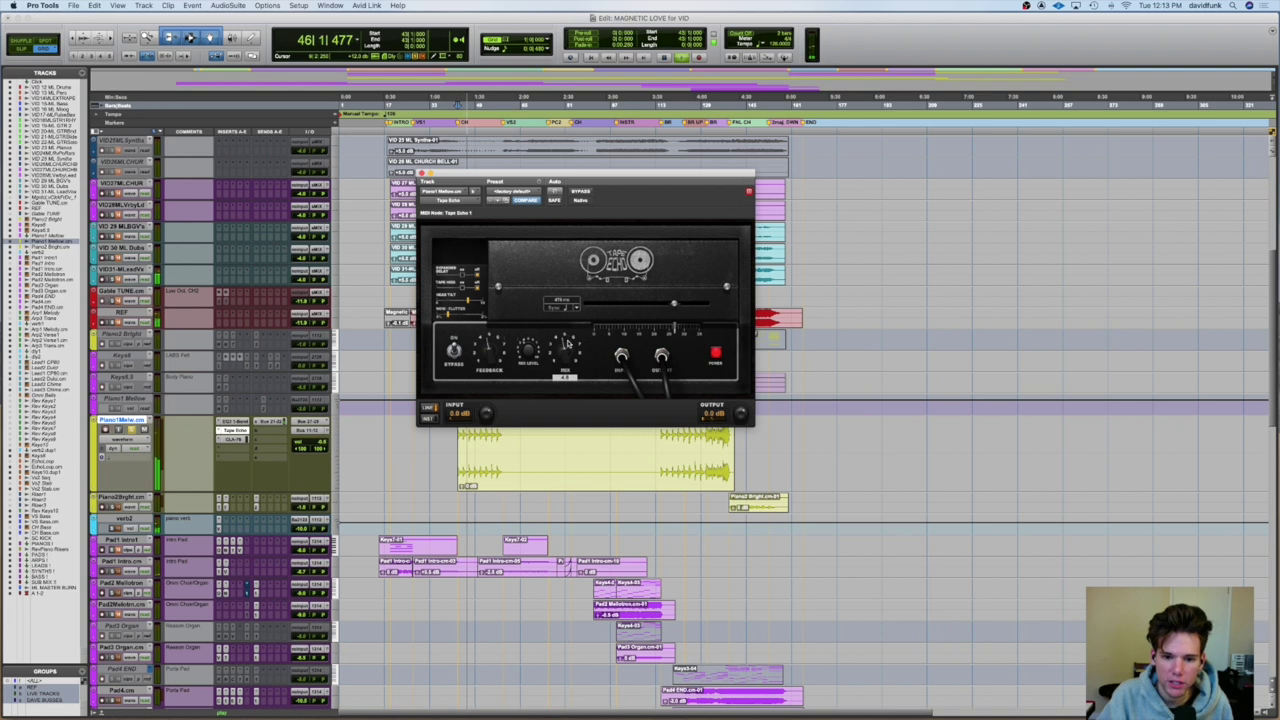
# - Inspect the CLA-76 compressor and the Tape Echo on Piano1 Mellow.cm during playback, closing the plug-in window and stopping playback
pyautogui.scroll(-2, 567, 361)
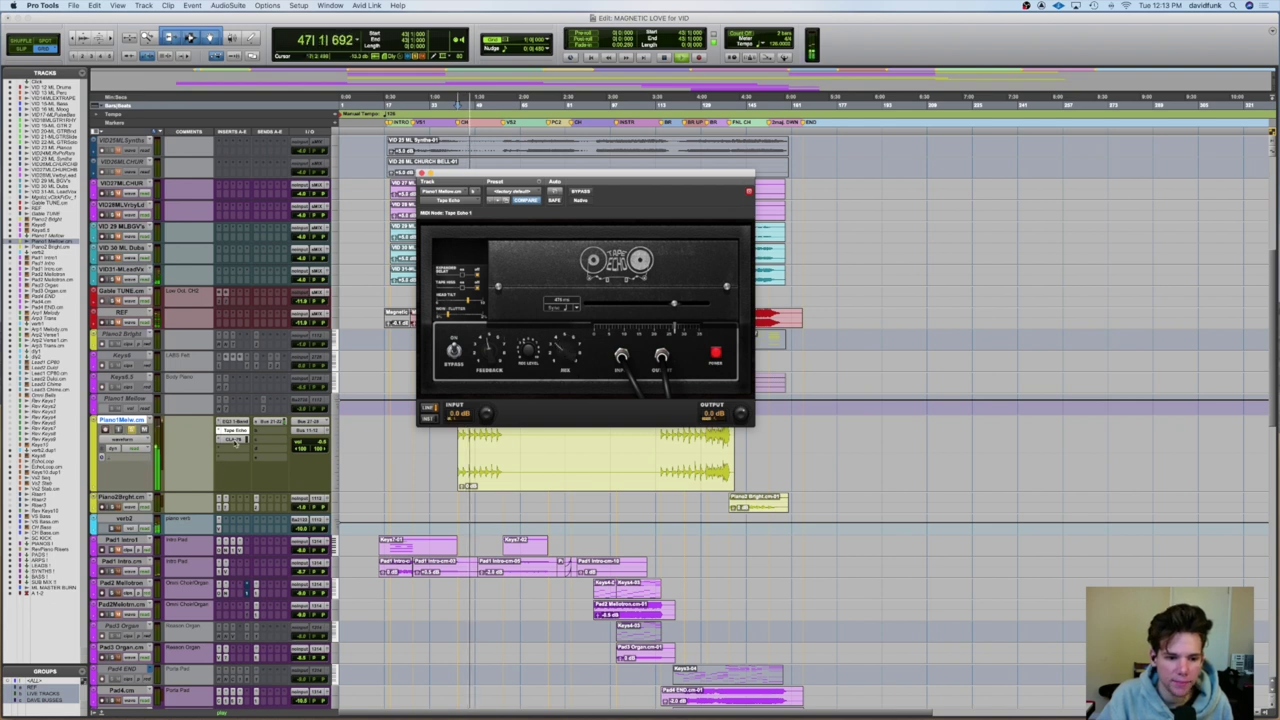
pyautogui.click(236, 439)
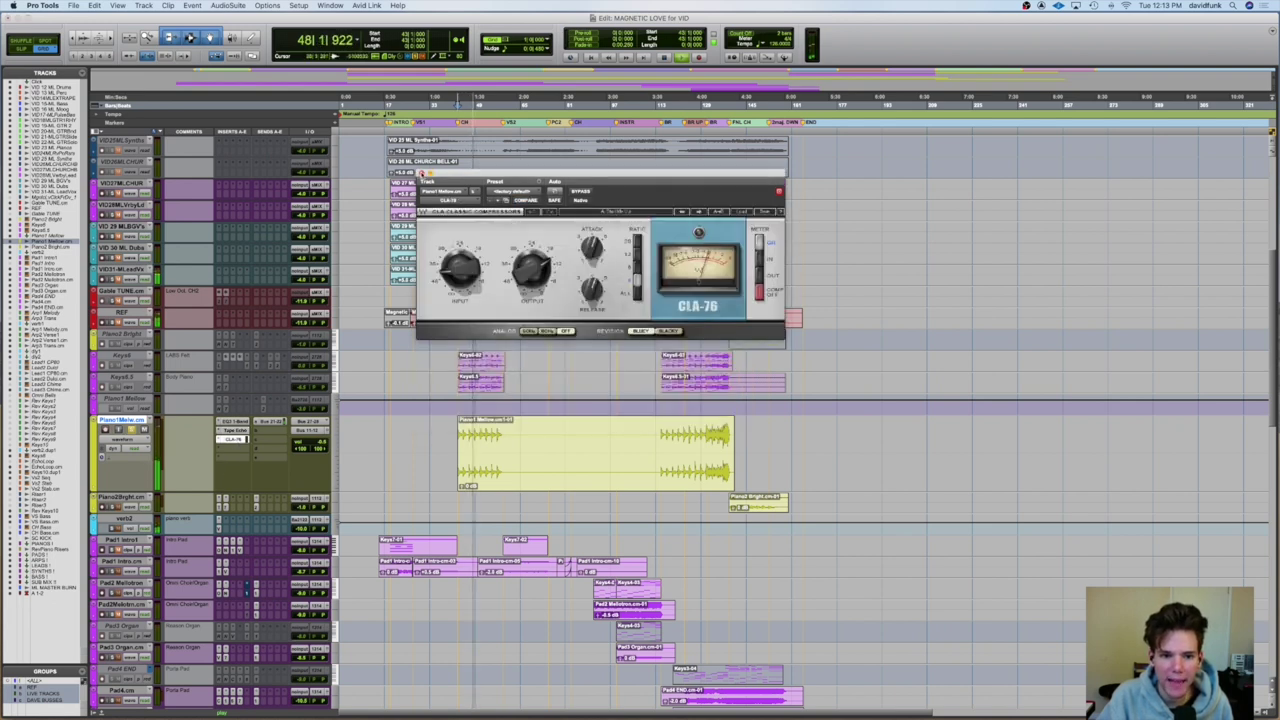
pyautogui.click(236, 439)
pyautogui.click(233, 430)
pyautogui.moveTo(563, 362)
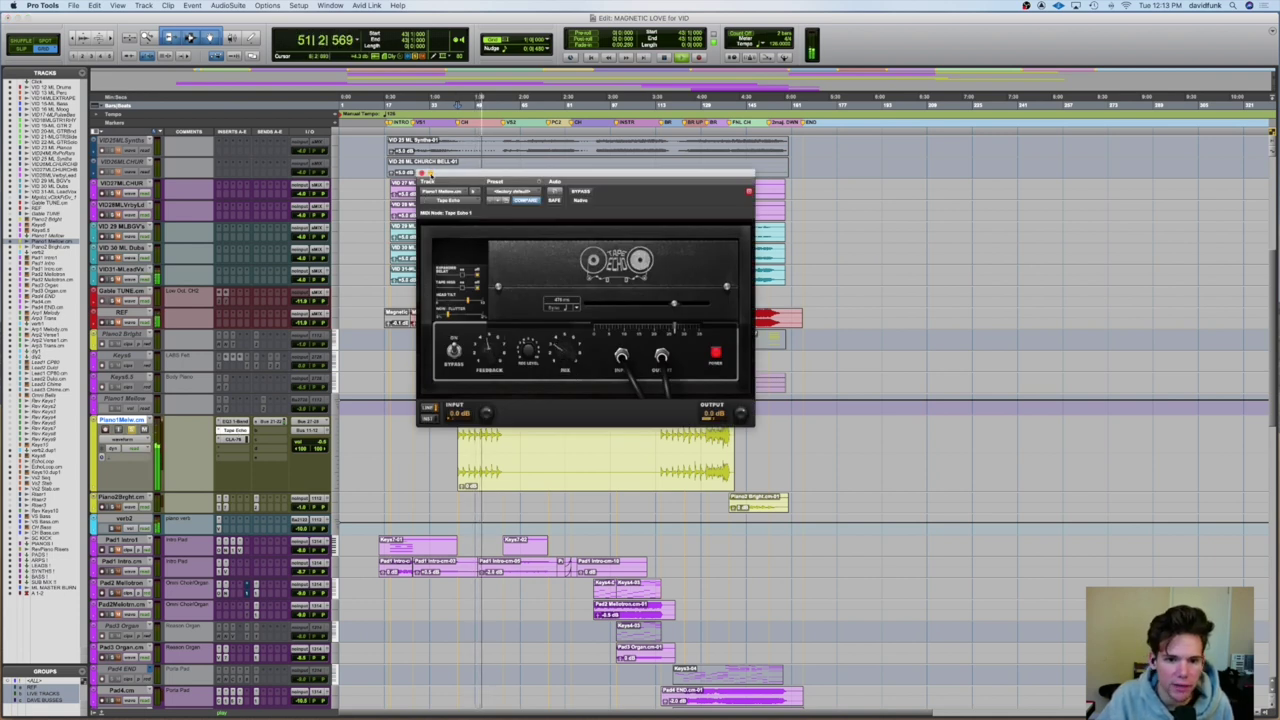
pyautogui.click(421, 173)
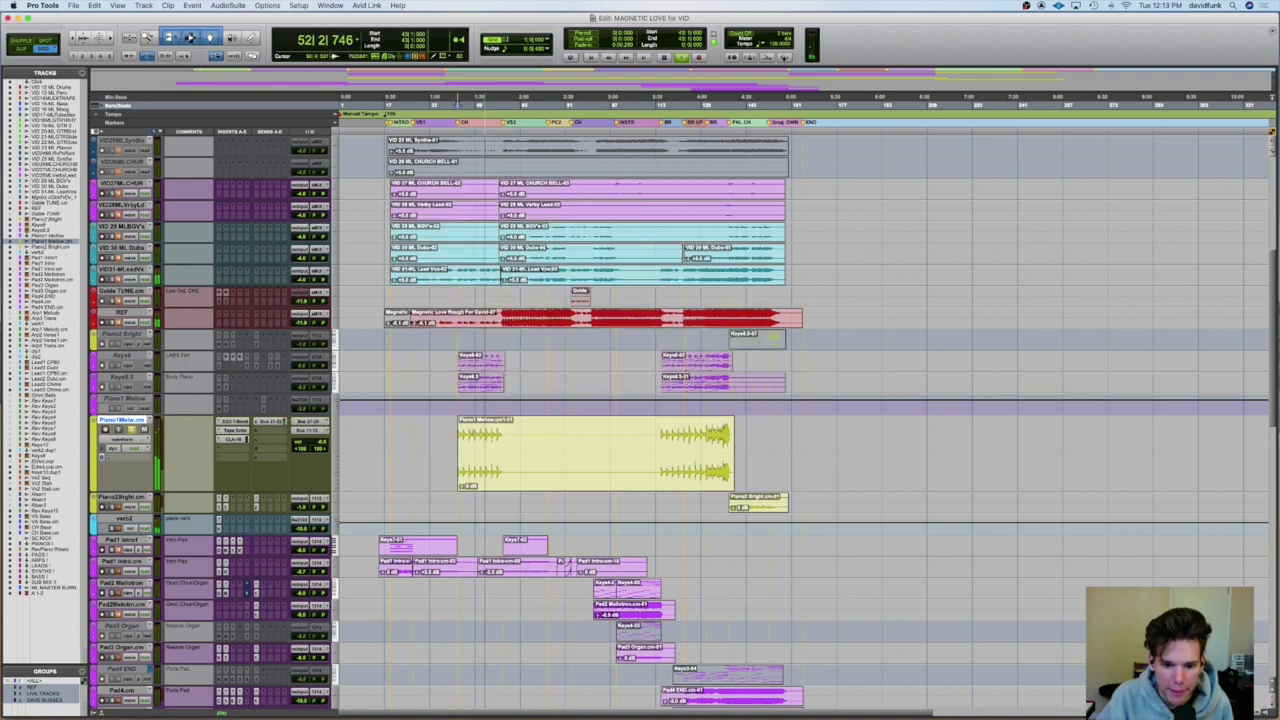
pyautogui.press('space')
# - Reduce the Piano1 Mellow.cm track height and inspect the ValhallaVintageVerb on the verb2 track while playing from bar 43
pyautogui.moveTo(139, 484); pyautogui.dragTo(138, 430)
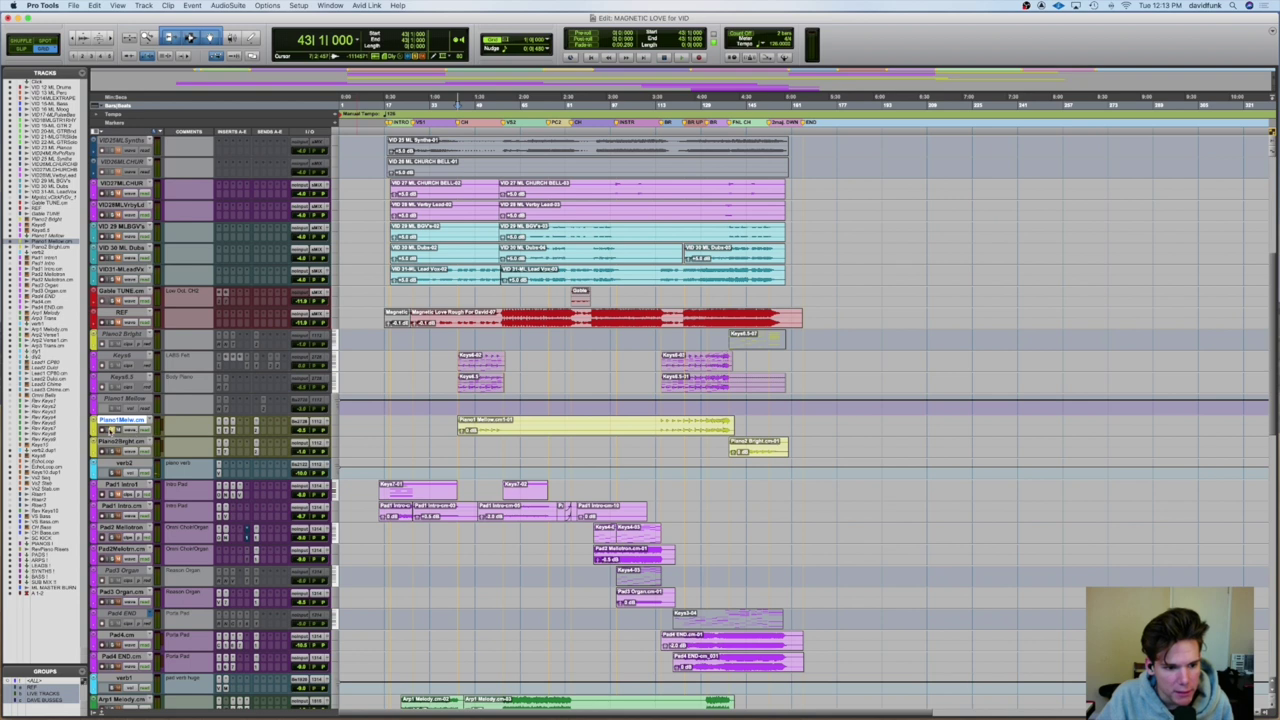
pyautogui.press('space')
pyautogui.click(218, 468)
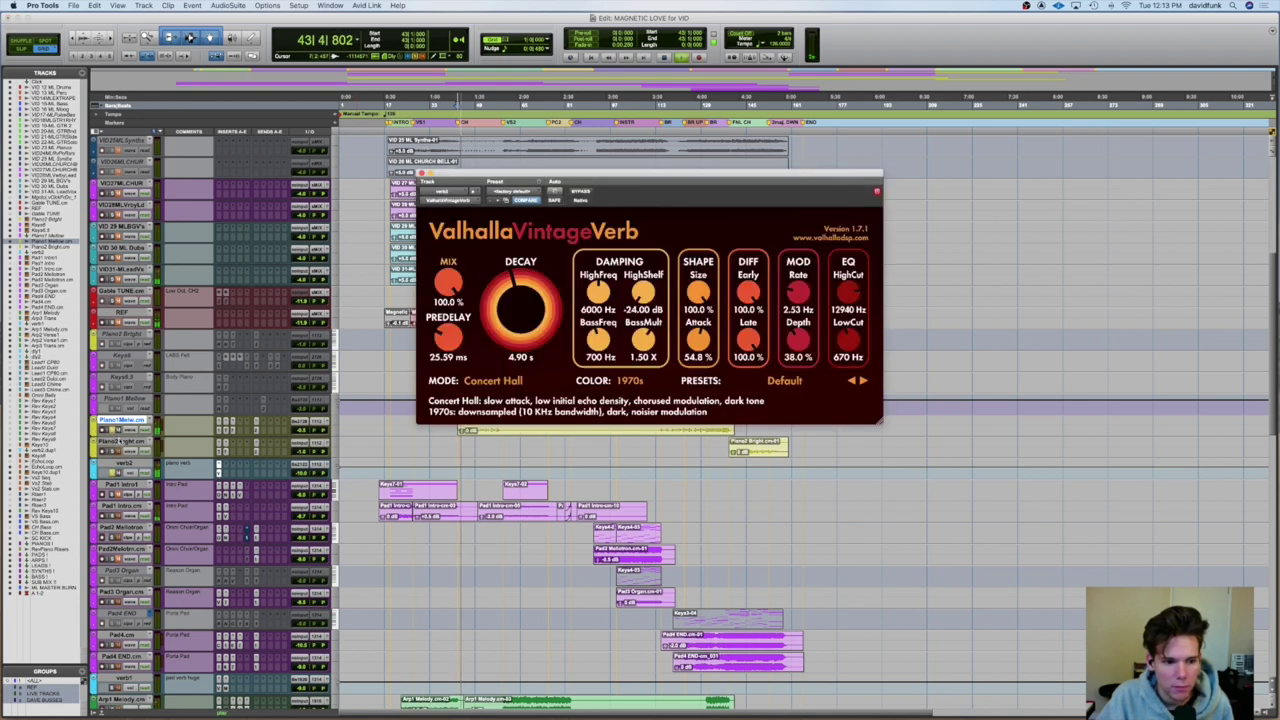
pyautogui.press('space')
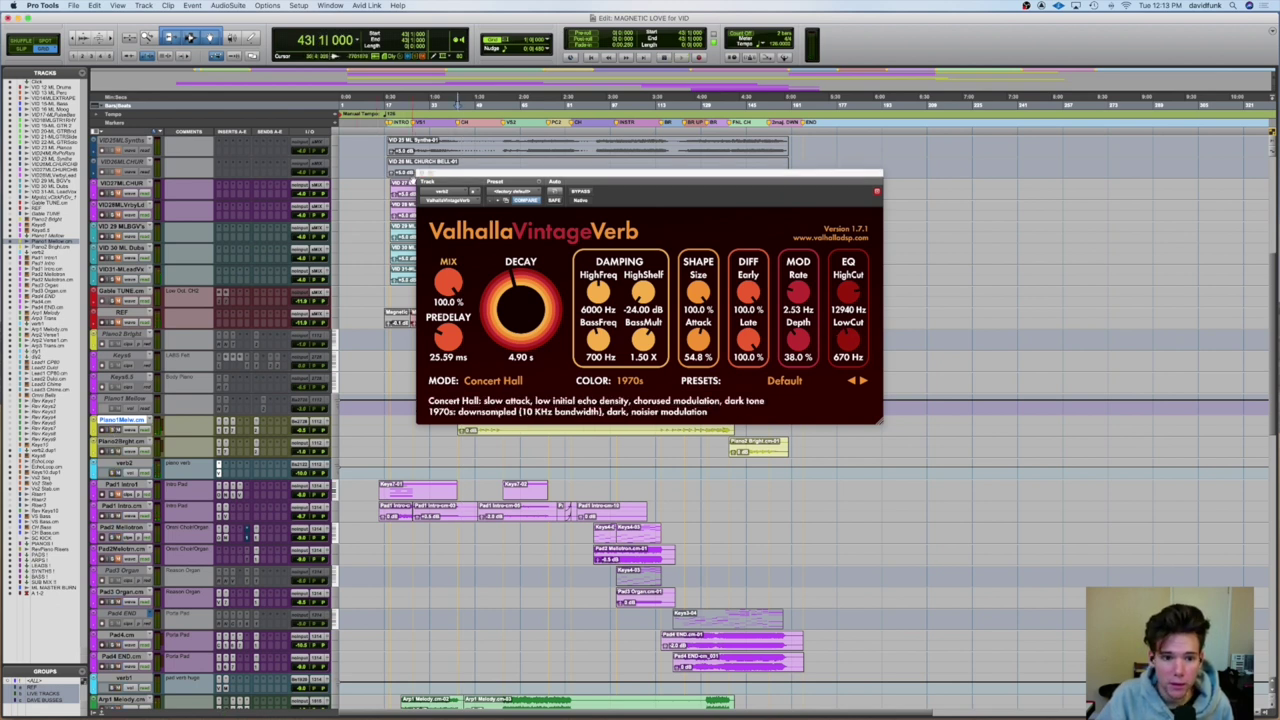
pyautogui.click(419, 174)
# - Audition the mellow piano part once more from bar 43
pyautogui.scroll(-4, 457, 104)
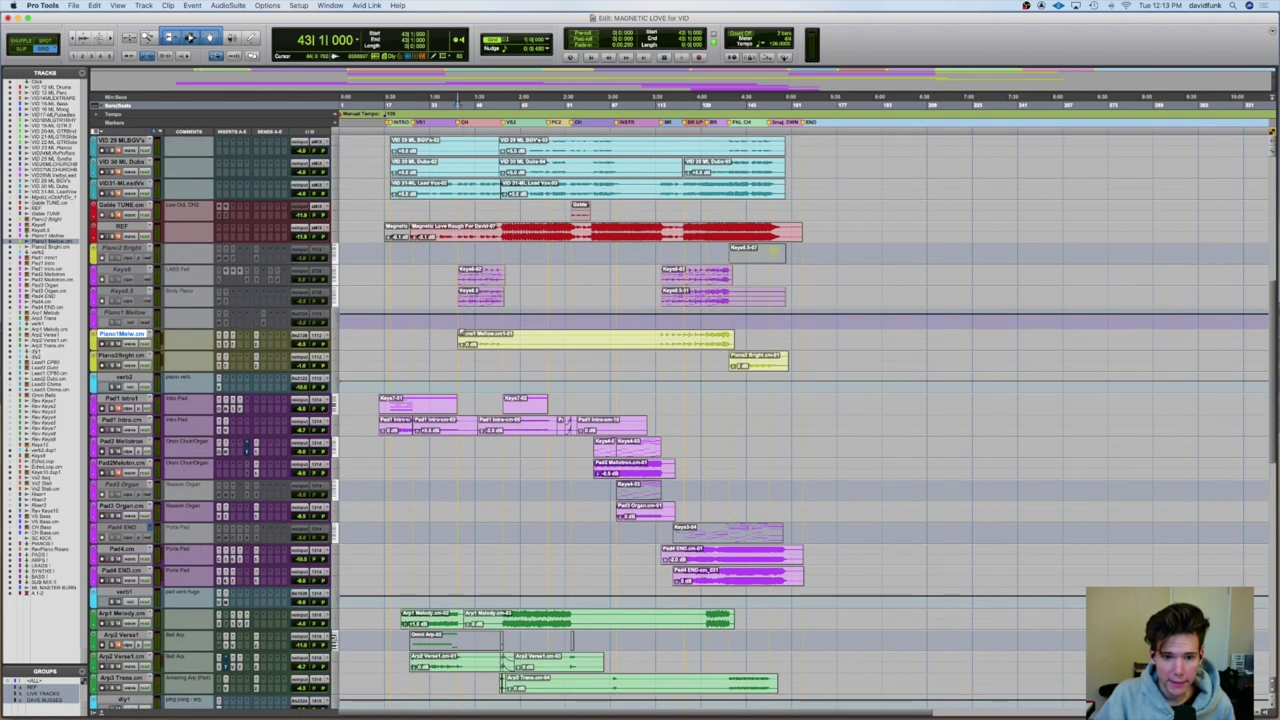
pyautogui.press('space')
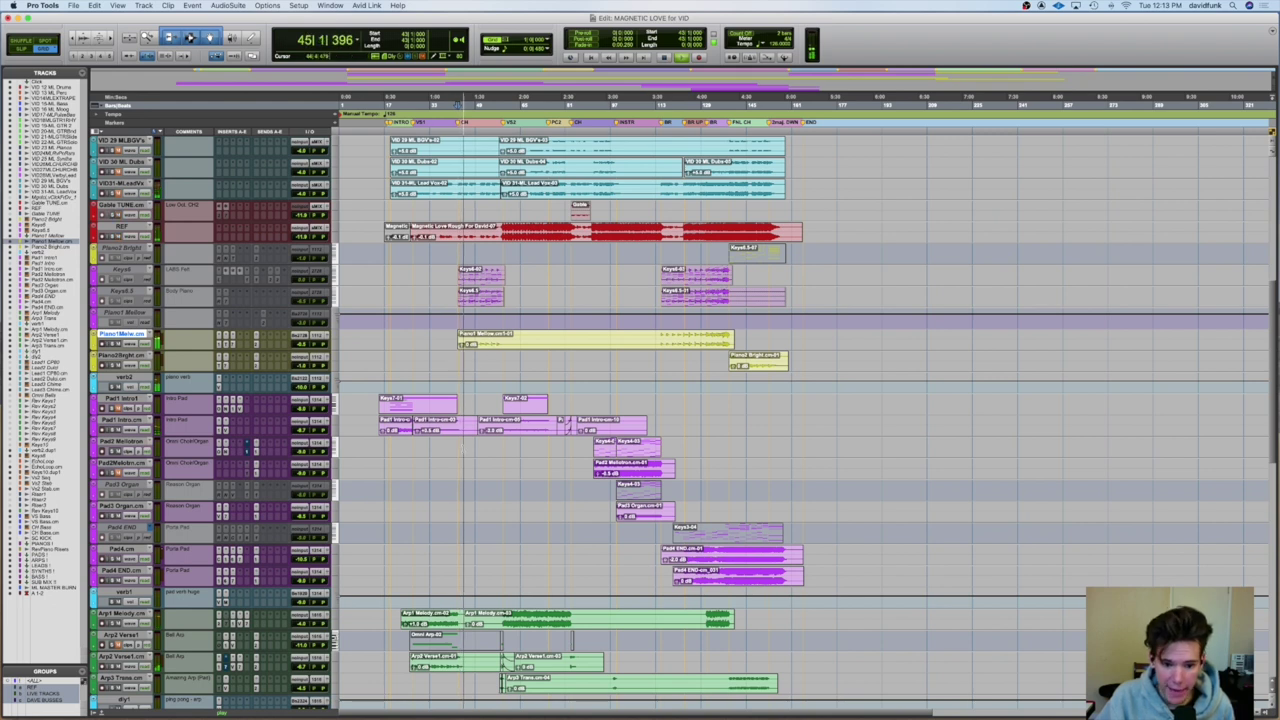
pyautogui.press('space')
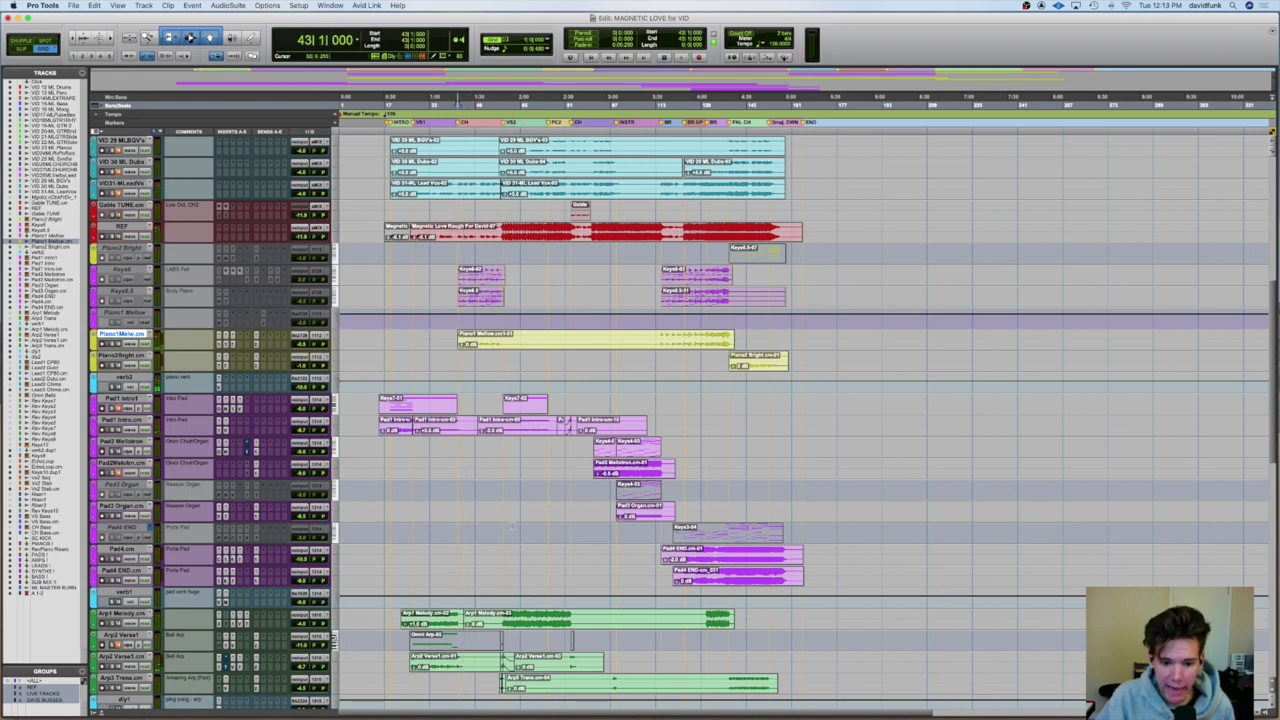
pyautogui.scroll(-5, 680, 420)
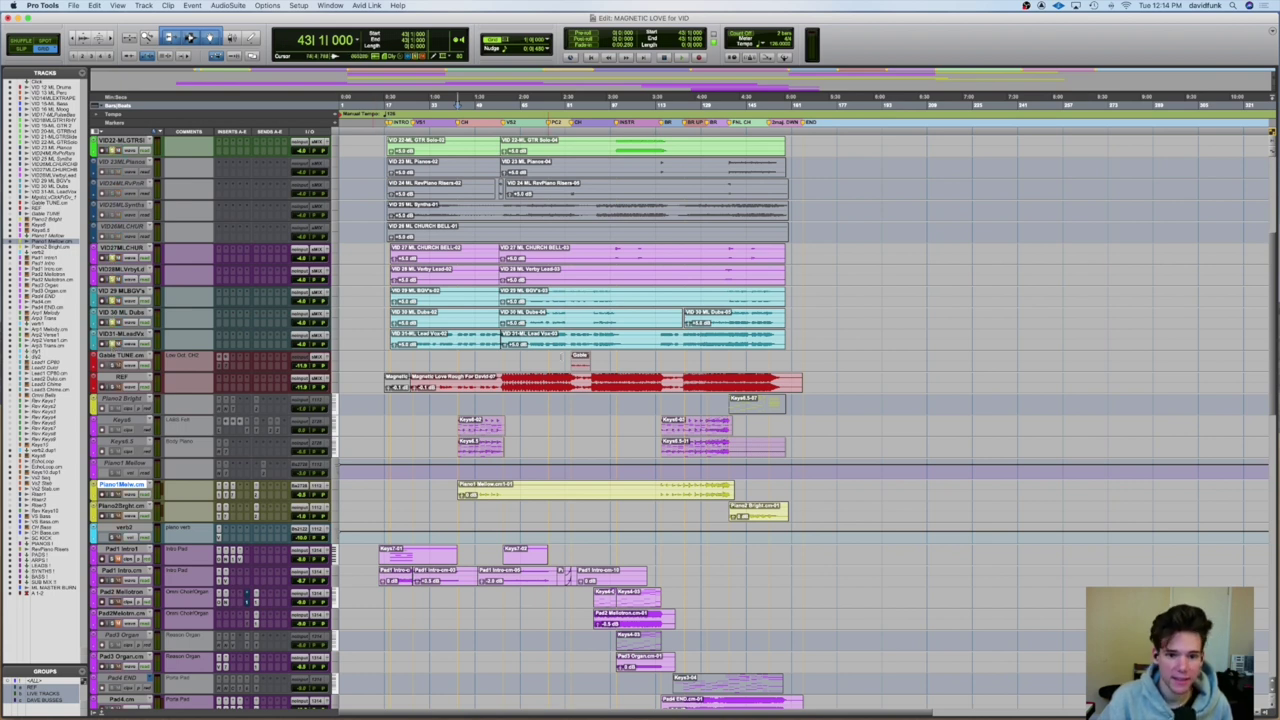
# - Play the transition into verse 2 from bar 57
pyautogui.click(497, 103)
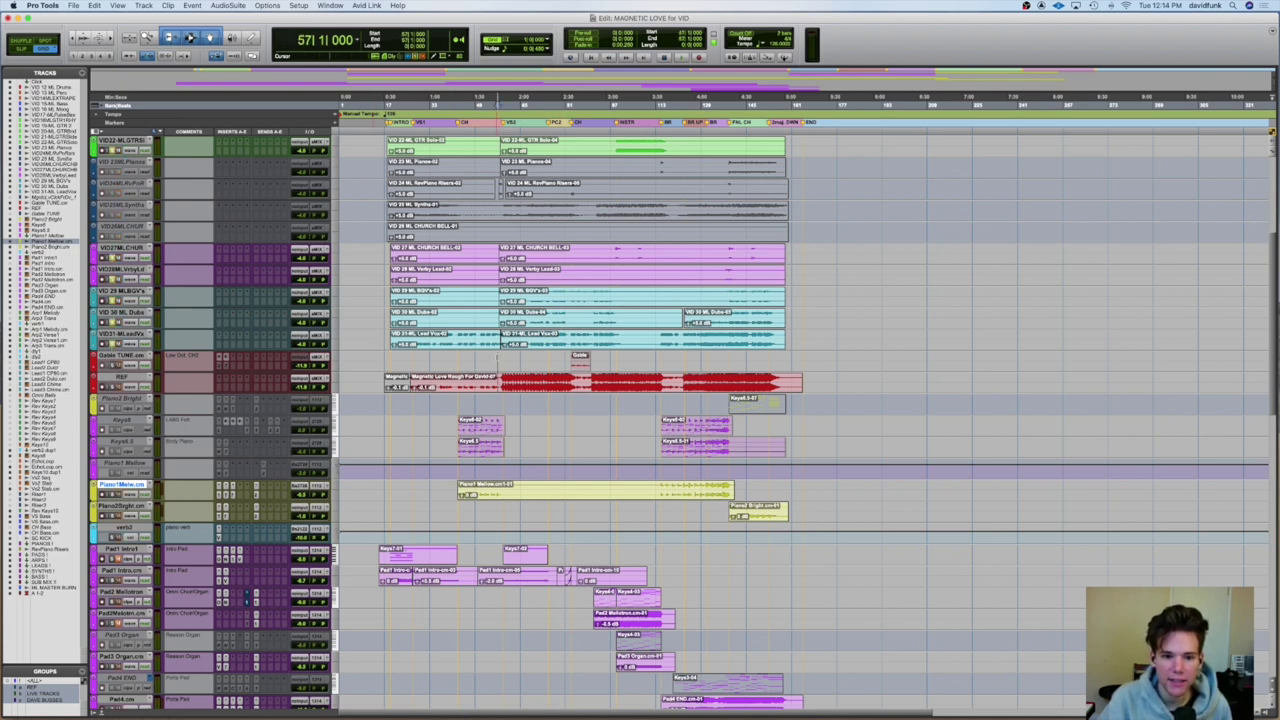
pyautogui.press('space')
pyautogui.scroll(3, 700, 420)
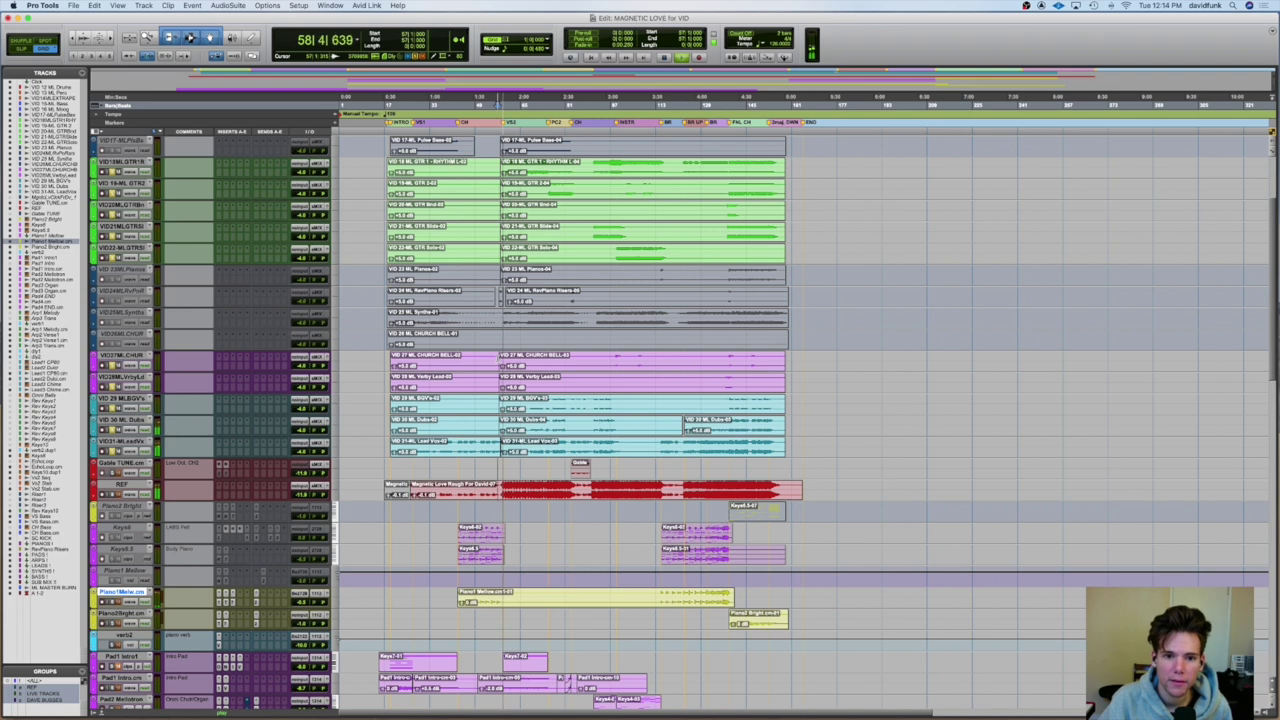
pyautogui.press('space')
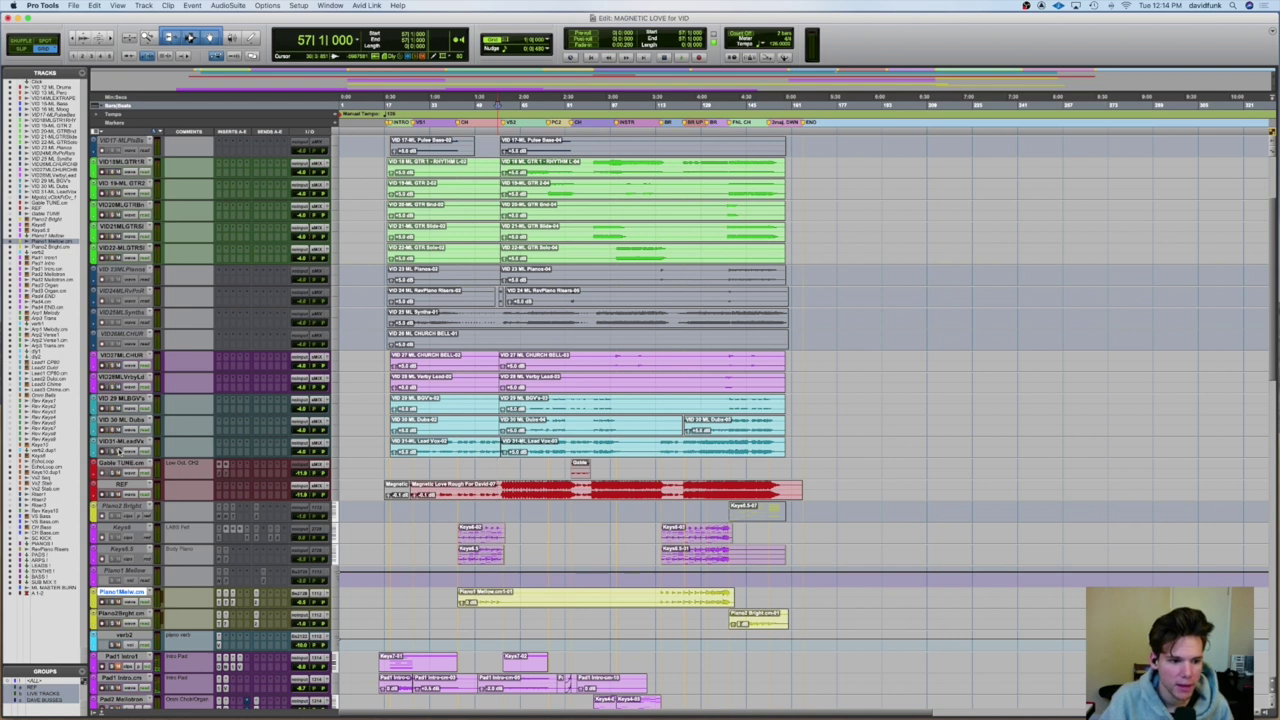
# - Locate the Arp3 Trans.cm clips around the start of verse 2 and enlarge that track's height
pyautogui.scroll(-6, 564, 459)
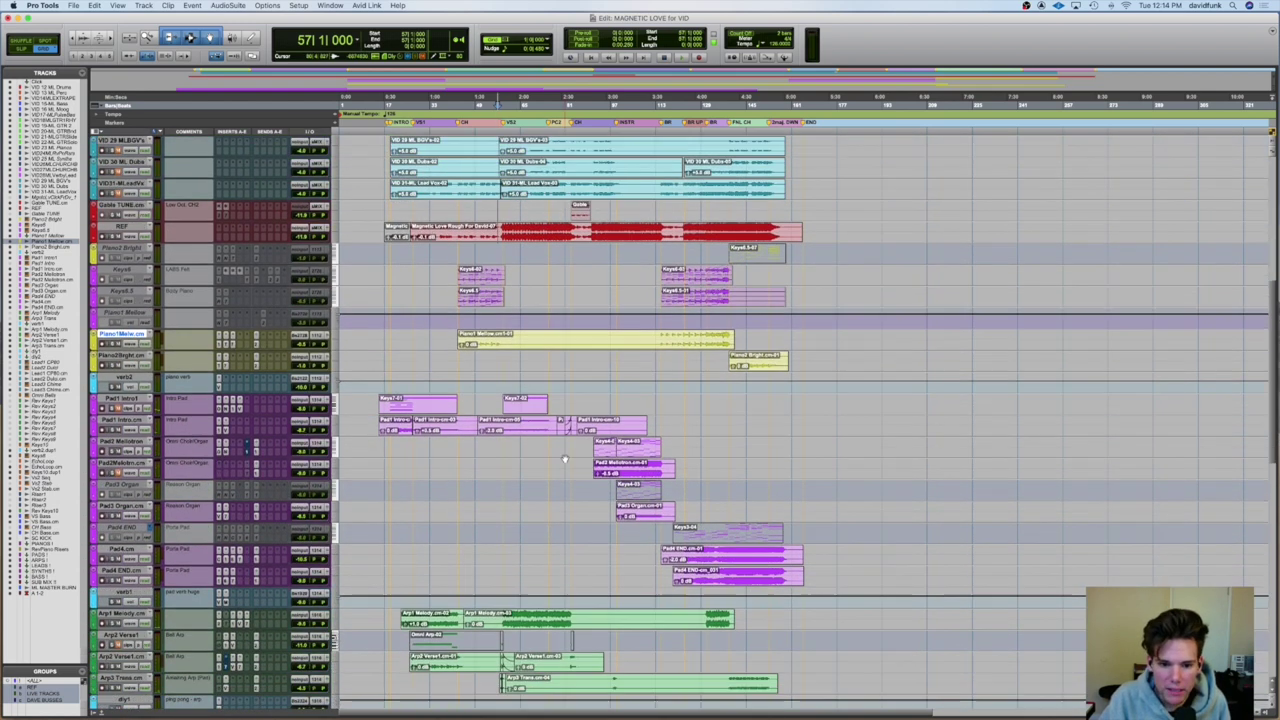
pyautogui.click(491, 450)
pyautogui.press('super+bracketright')
pyautogui.press('super+bracketright')
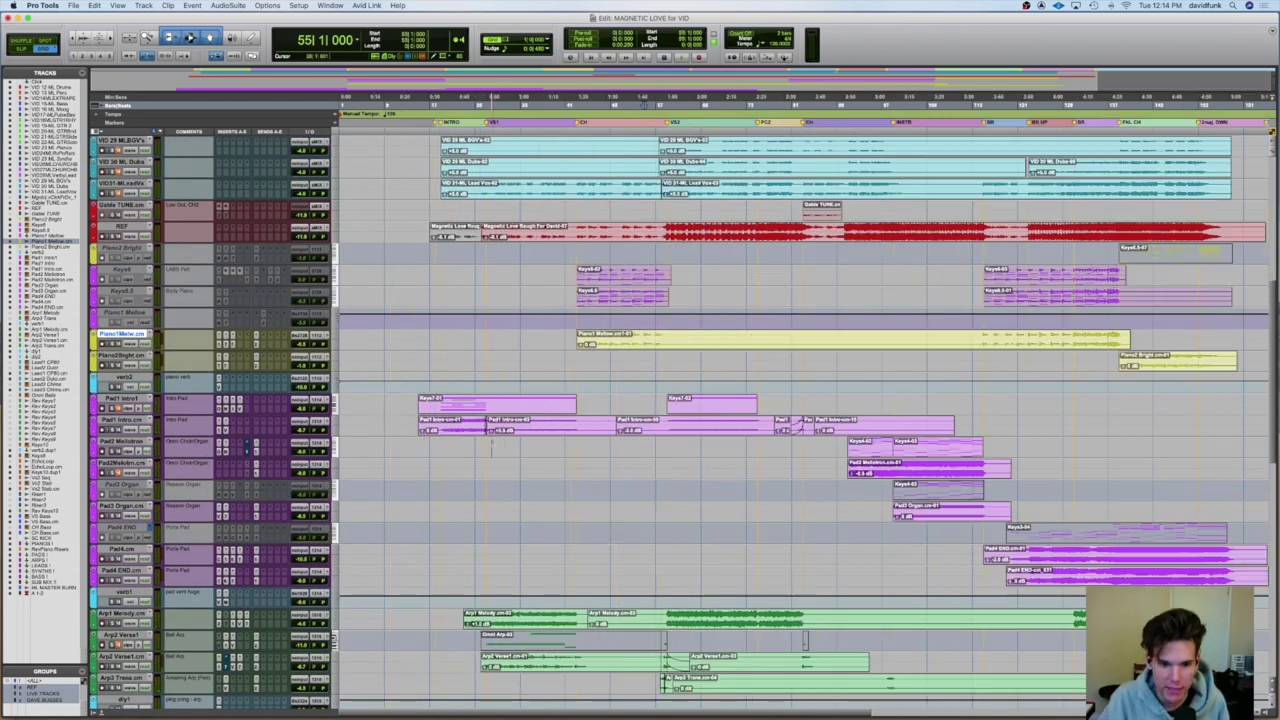
pyautogui.scroll(-5, 792, 443)
pyautogui.hscroll(5, 792, 443)
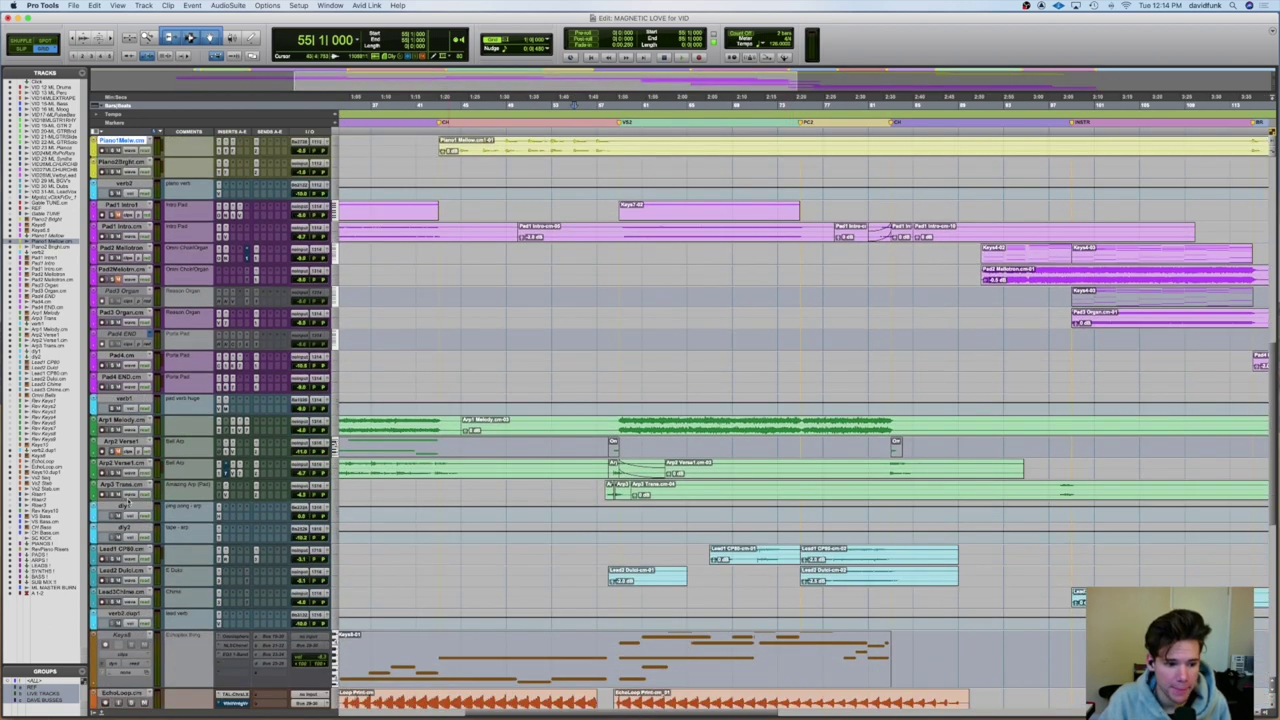
pyautogui.hotkey('ctrl', 'Up')
pyautogui.hotkey('ctrl', 'Up')
pyautogui.hscroll(1, 455, 516)
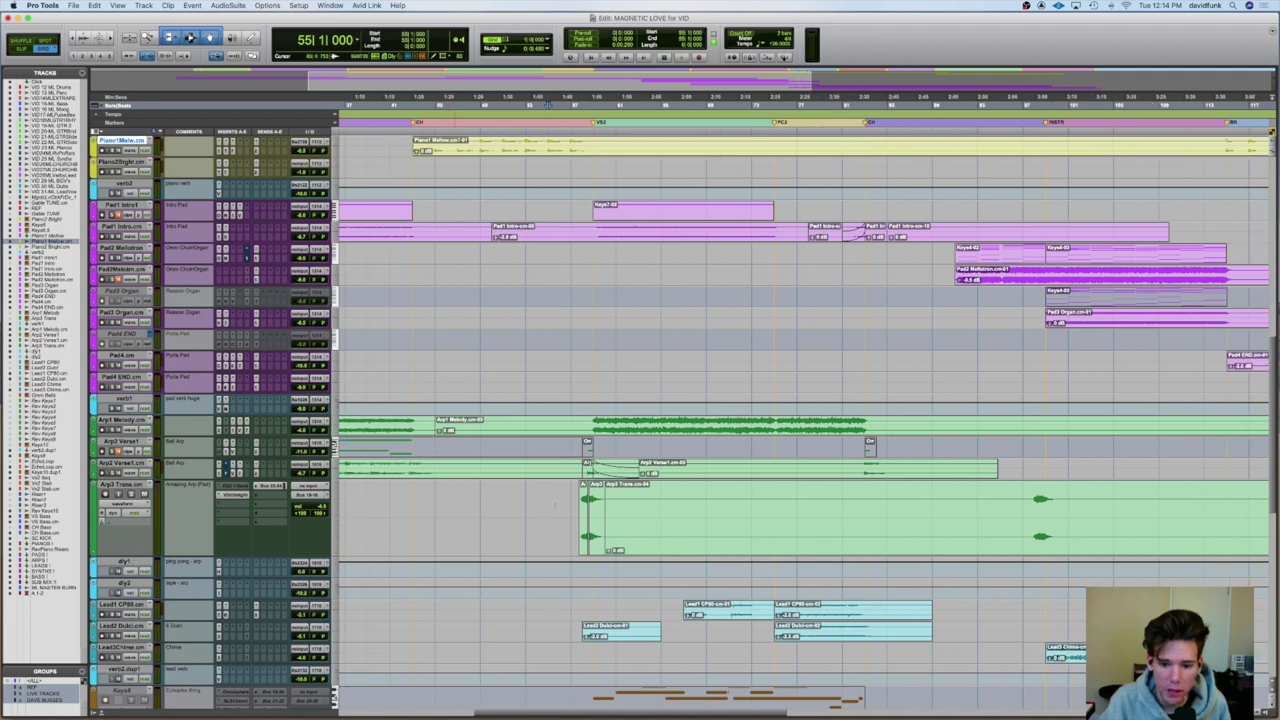
# - Solo the Arp3 Trans.cm track and play the lead-in to verse 2 from bar 55
pyautogui.click(571, 516)
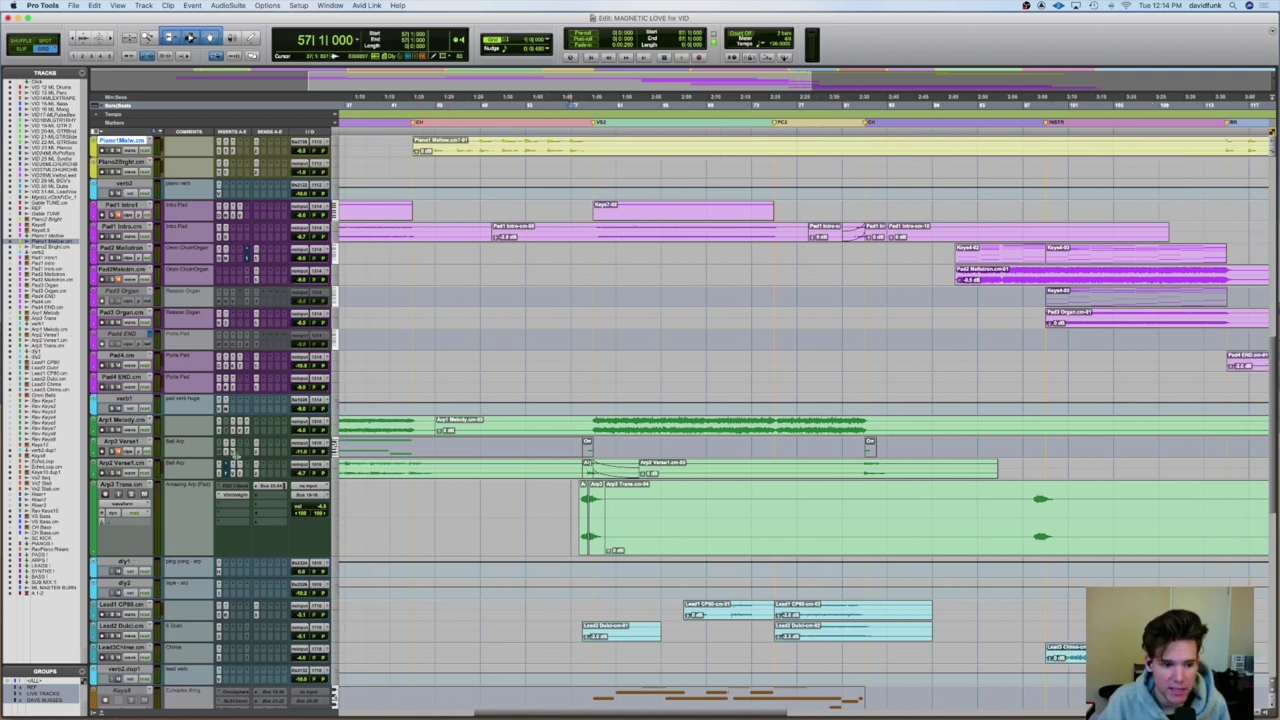
pyautogui.click(130, 494)
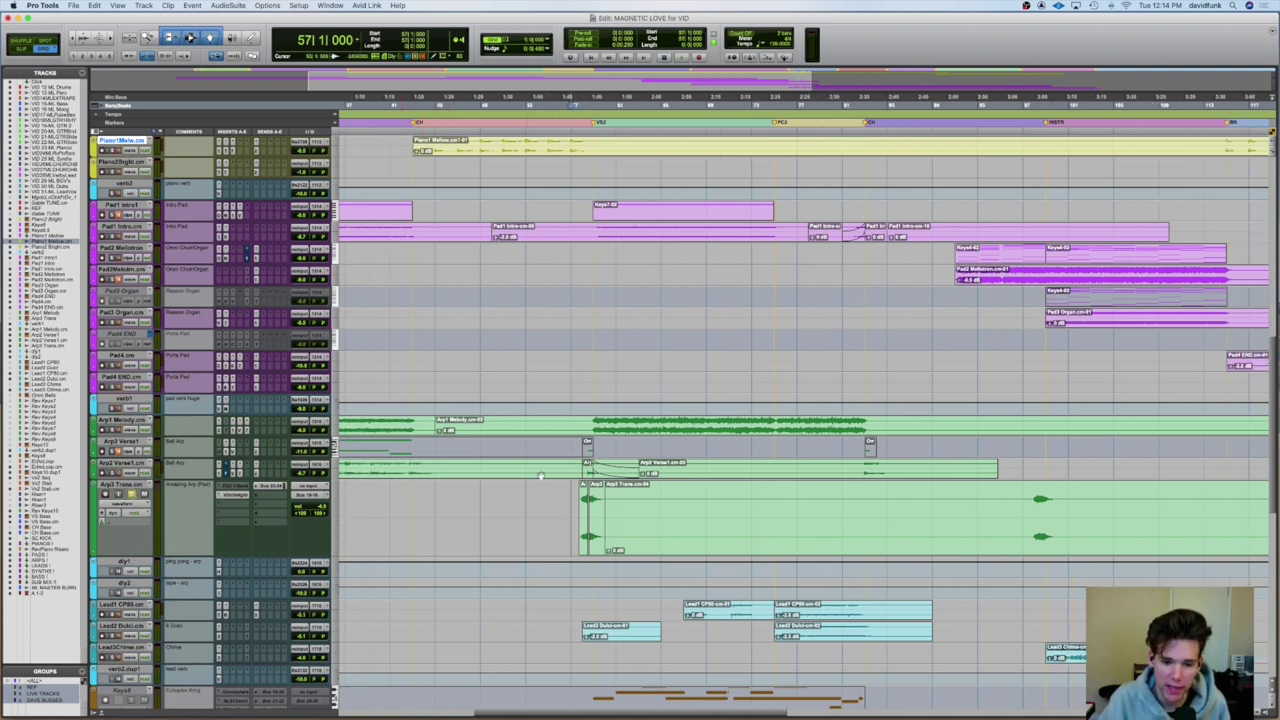
pyautogui.hotkey('ctrl', ']')
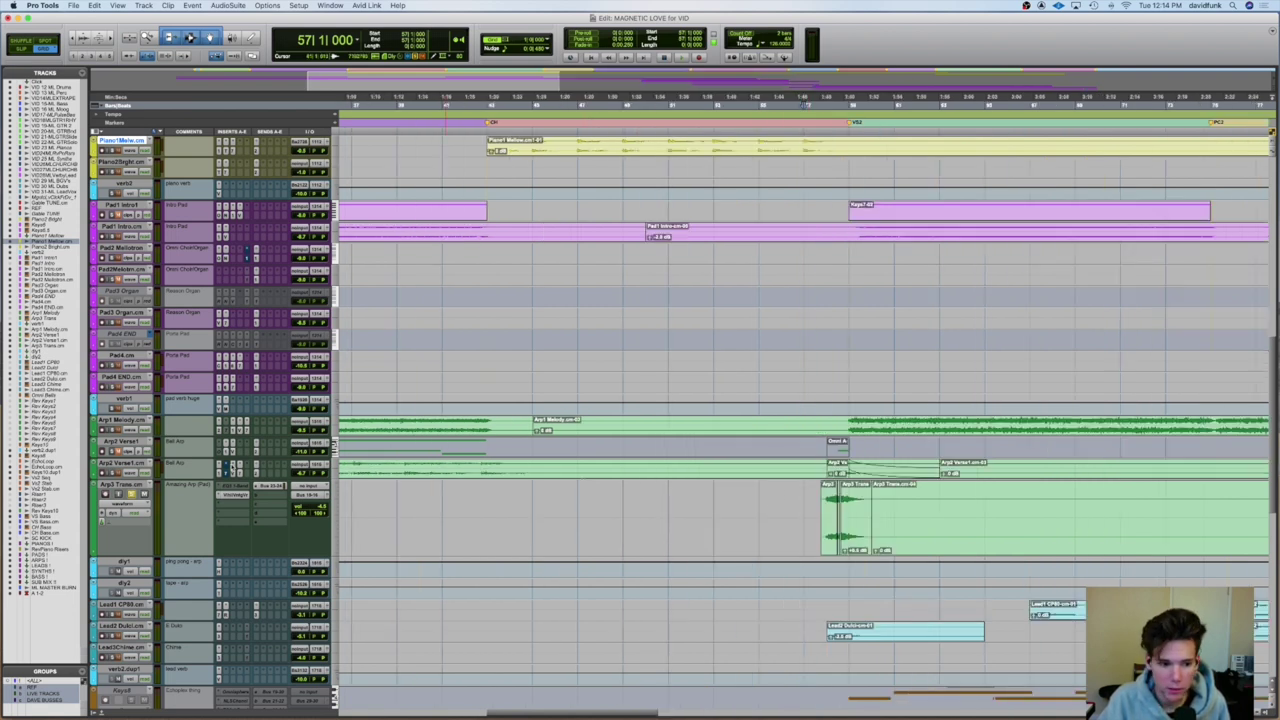
pyautogui.click(760, 511)
pyautogui.press('space')
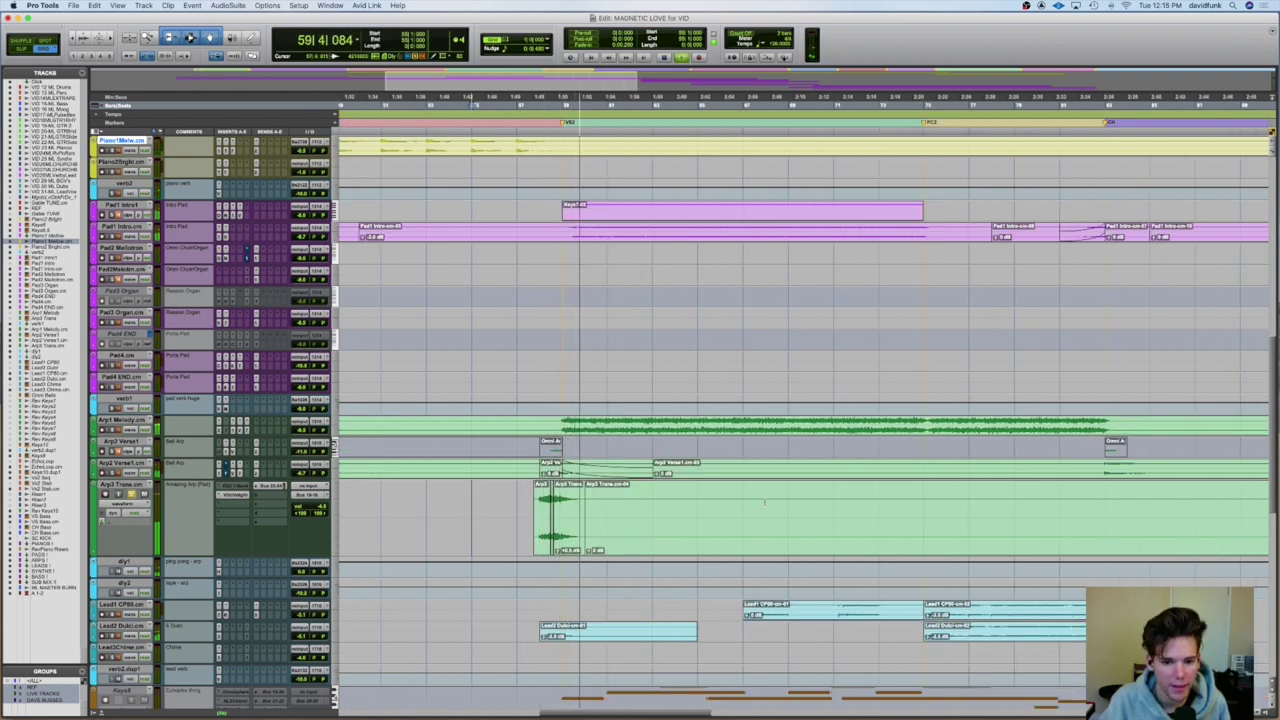
pyautogui.press('space')
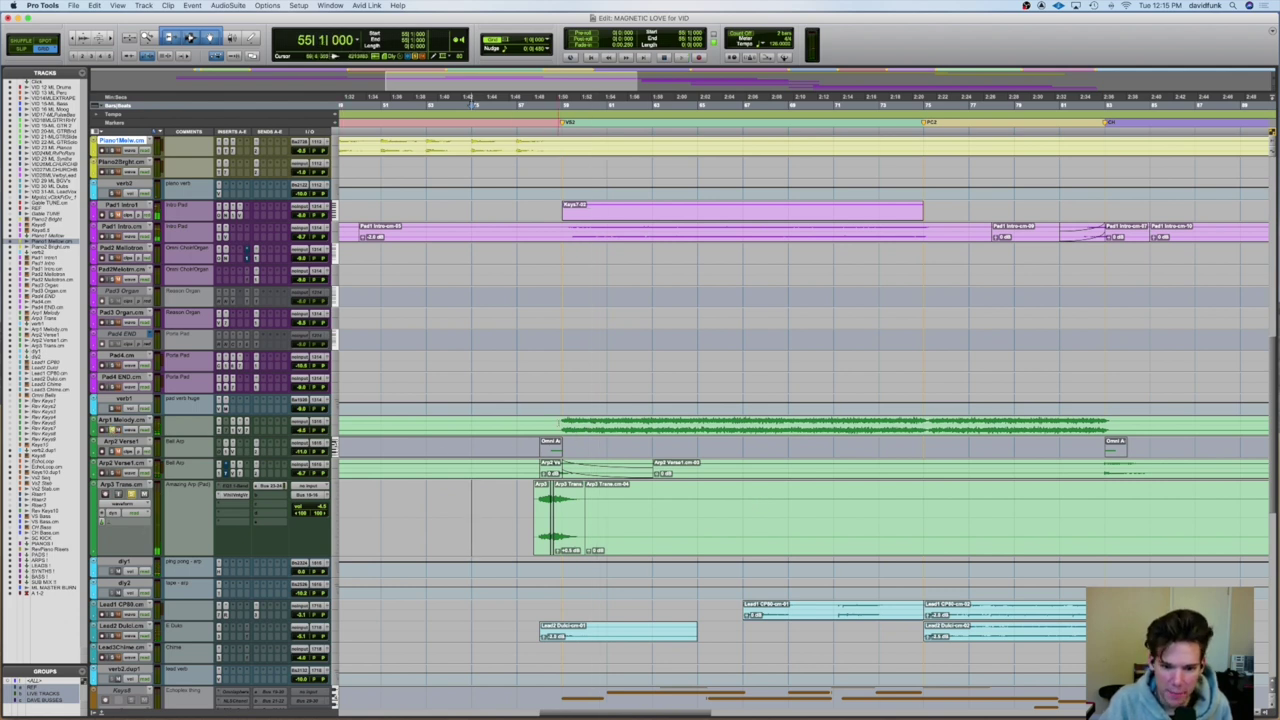
# - Audition the Arp1 Melody.cm part from the start of verse 2 at bar 59
pyautogui.click(563, 425)
pyautogui.press('space')
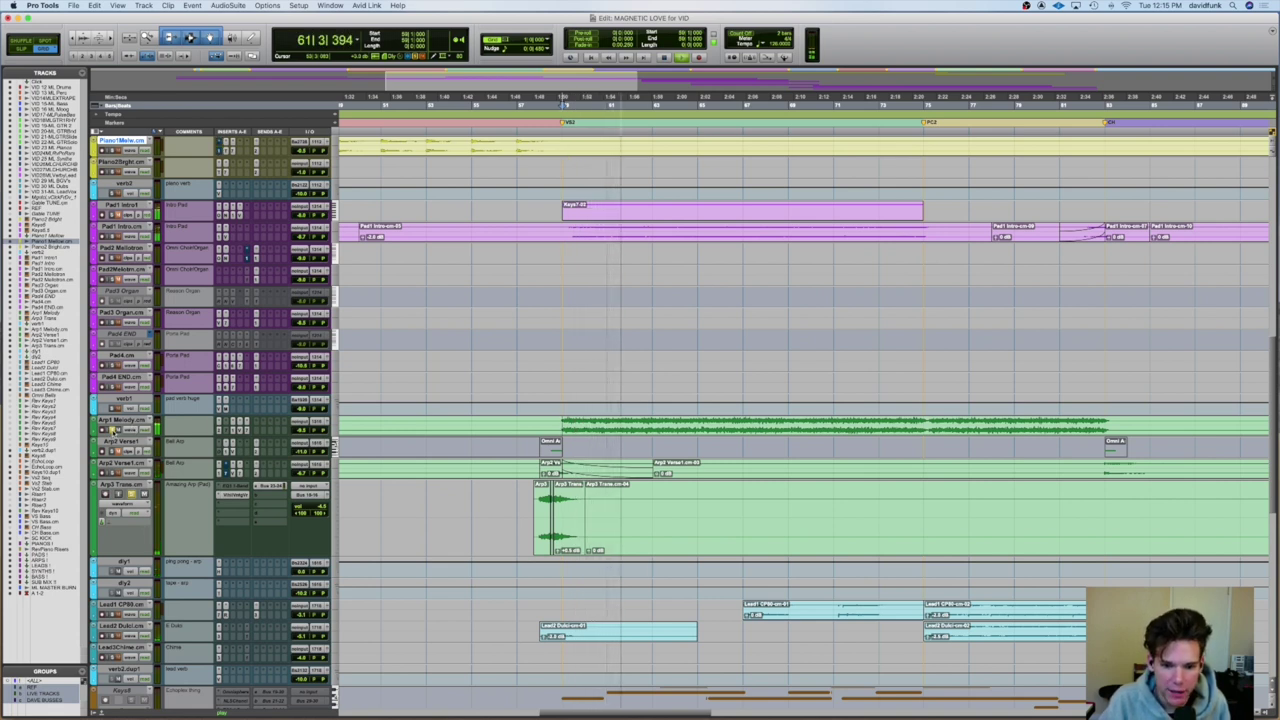
pyautogui.press('space')
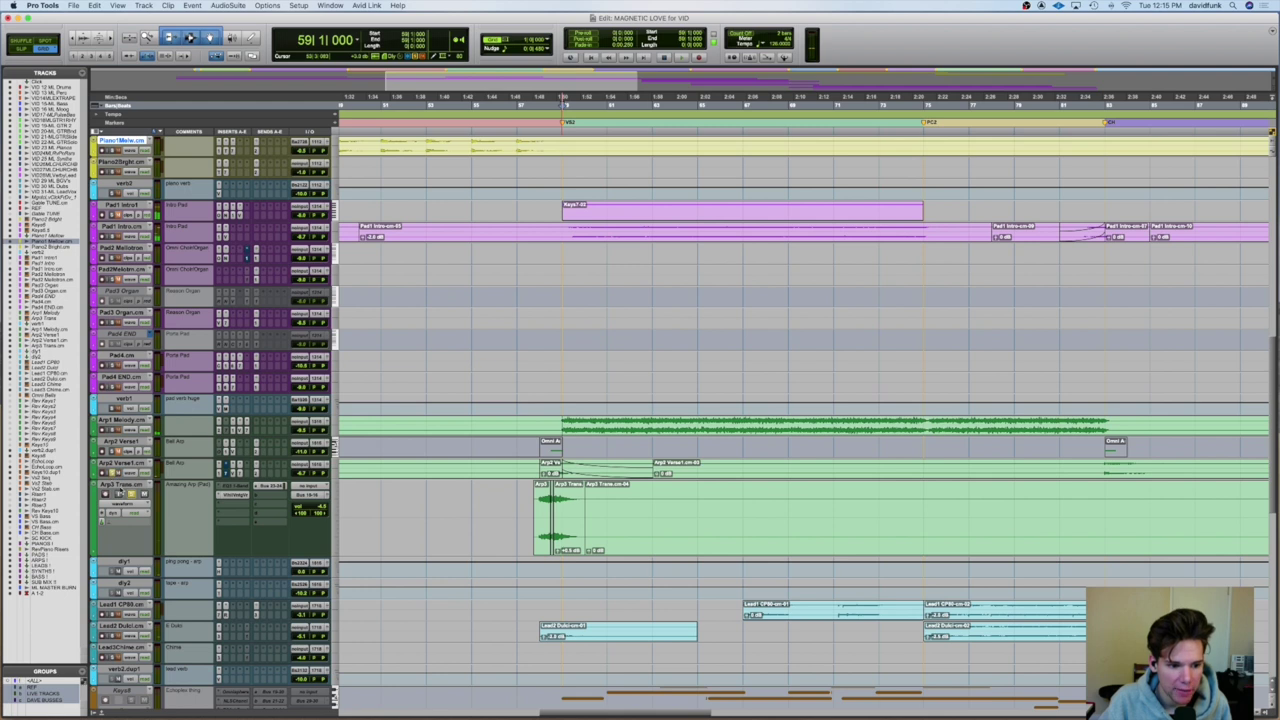
# - Increase the height of the Arp2 Verse1.cm track and play the arp transition into verse 2 from bar 57
pyautogui.hotkey('ctrl', 'Up')
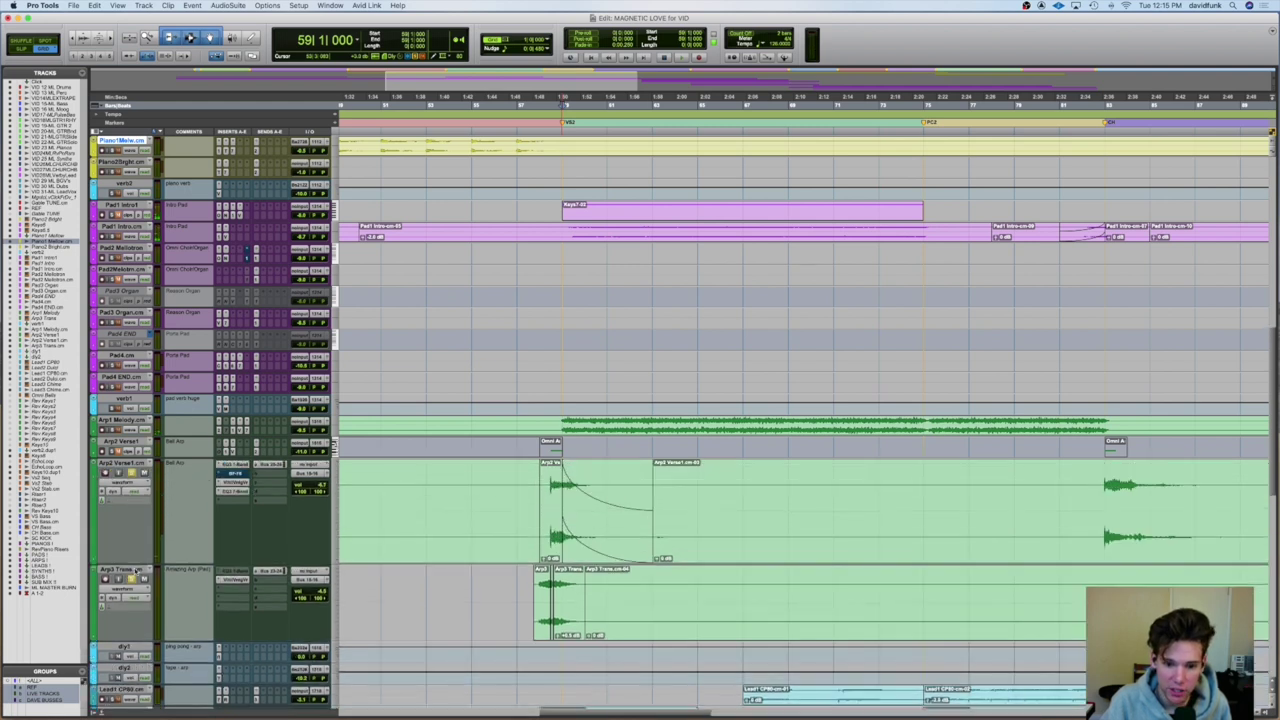
pyautogui.click(536, 490)
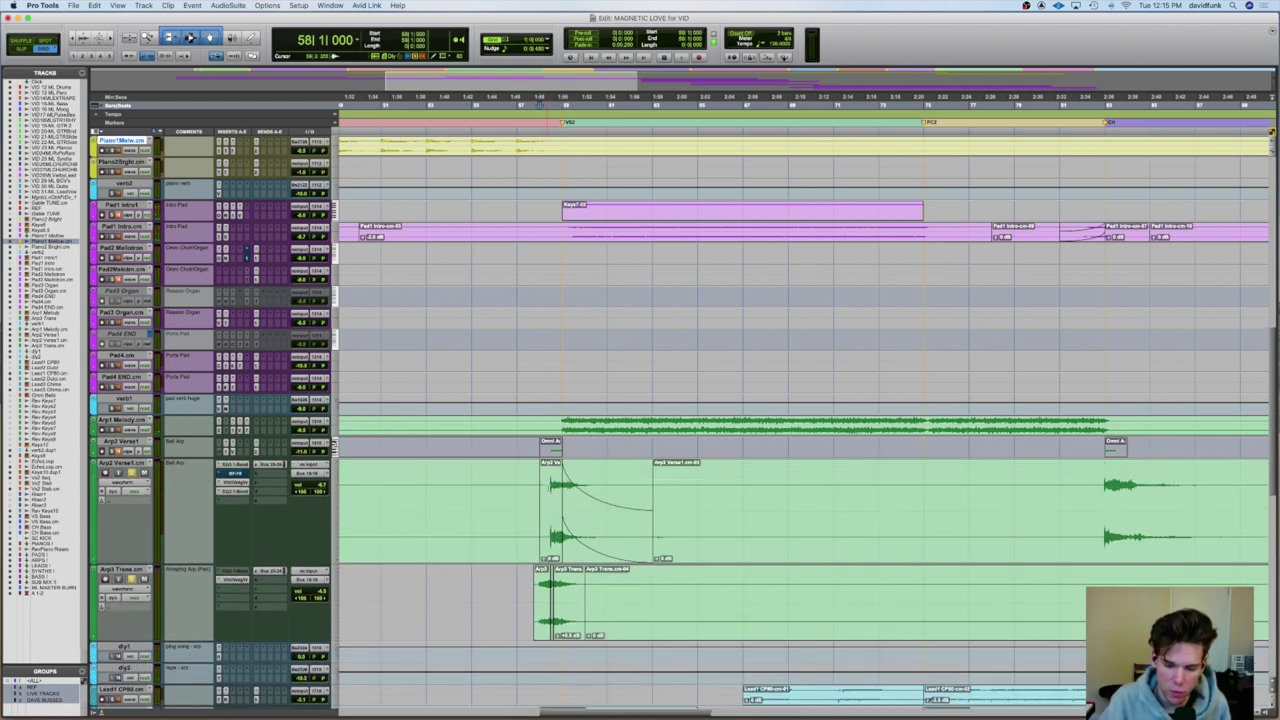
pyautogui.click(518, 491)
pyautogui.press('space')
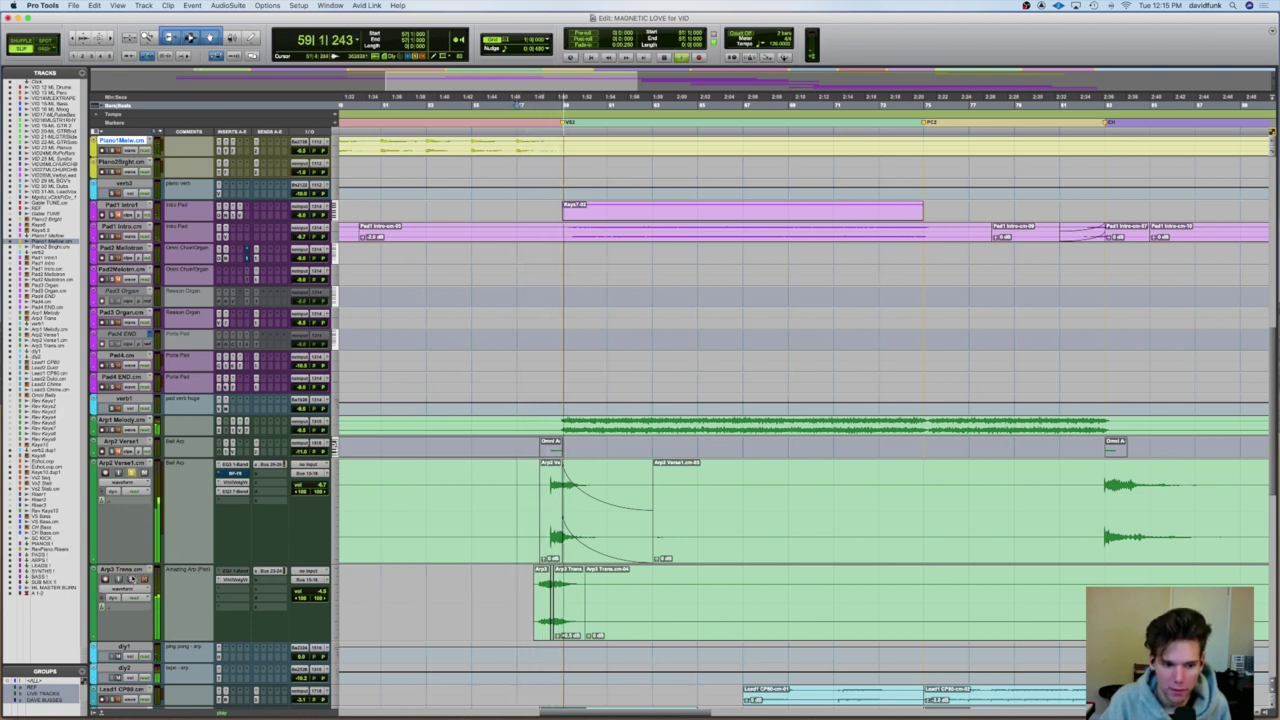
pyautogui.press('space')
# - Solo the Arp2 Verse1.cm track alongside Lead2 Dulci.cm
pyautogui.scroll(-5, 199, 597)
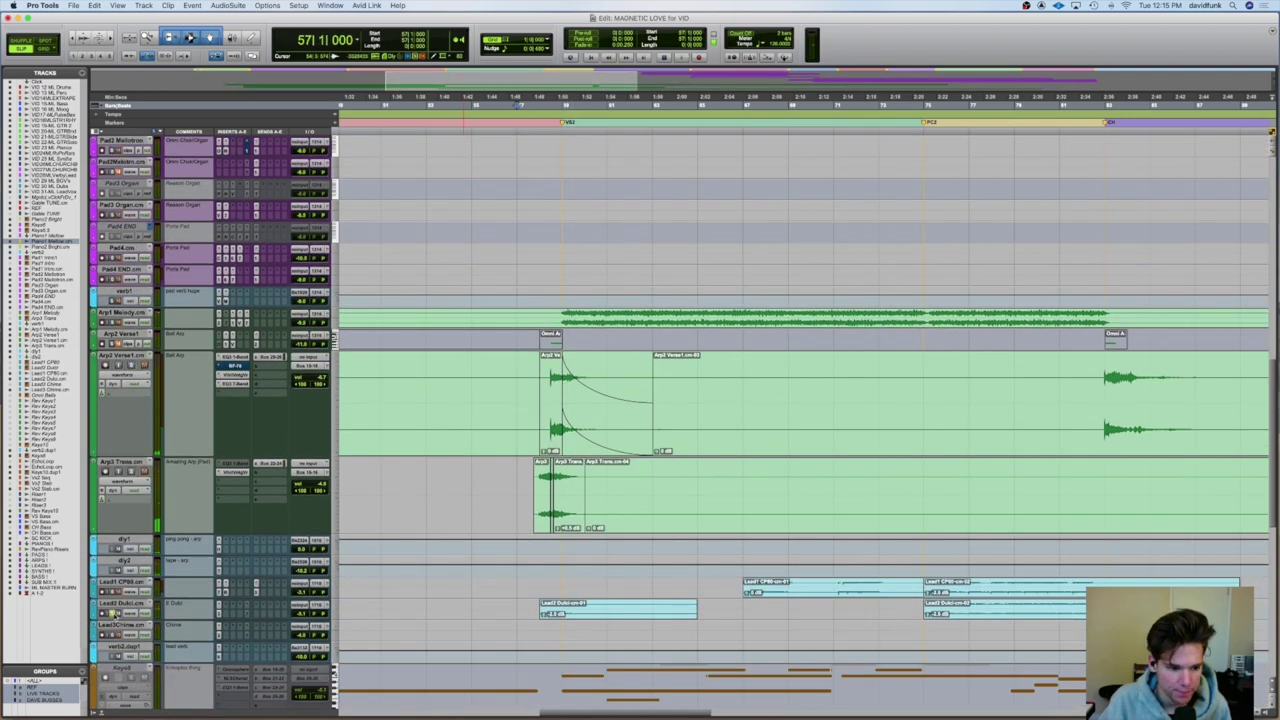
pyautogui.click(131, 366)
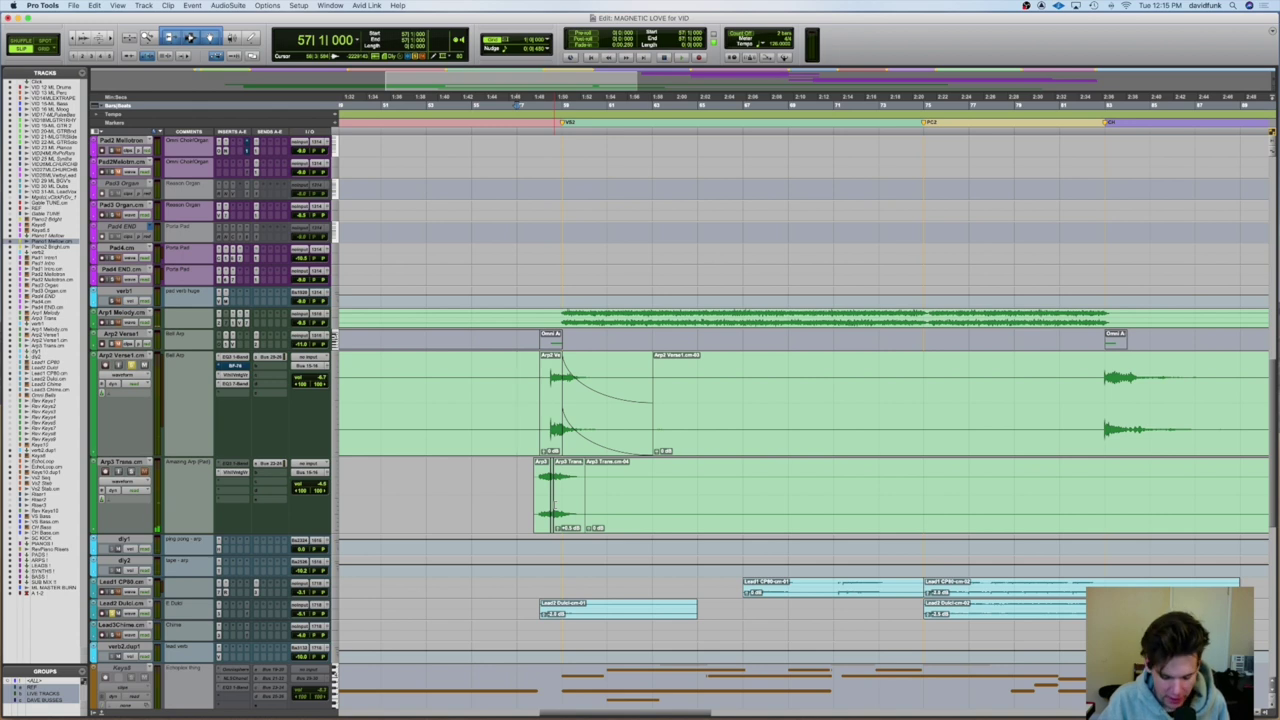
pyautogui.press('r')
# - Play the Arp2 Verse1.cm, Arp3 Trans.cm and Lead2 Dulci.cm parts together from shortly before verse 2
pyautogui.scroll(-5, 628, 498)
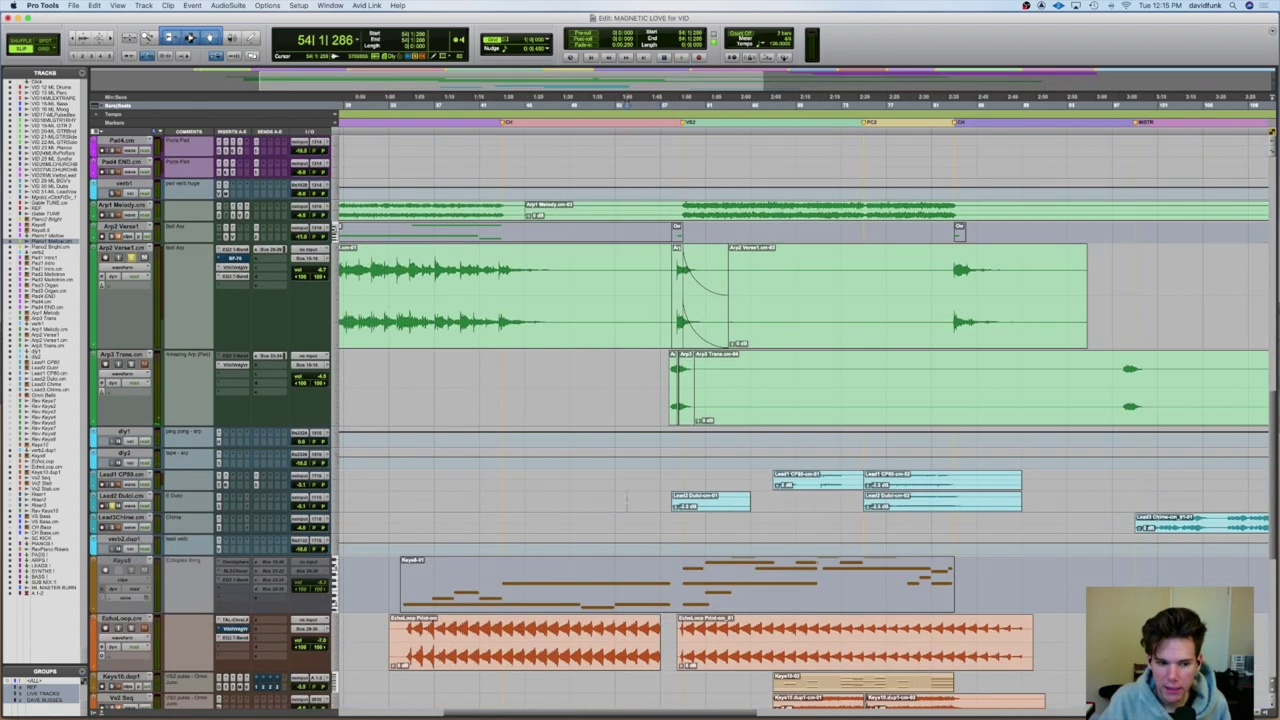
pyautogui.scroll(20, 423, 409)
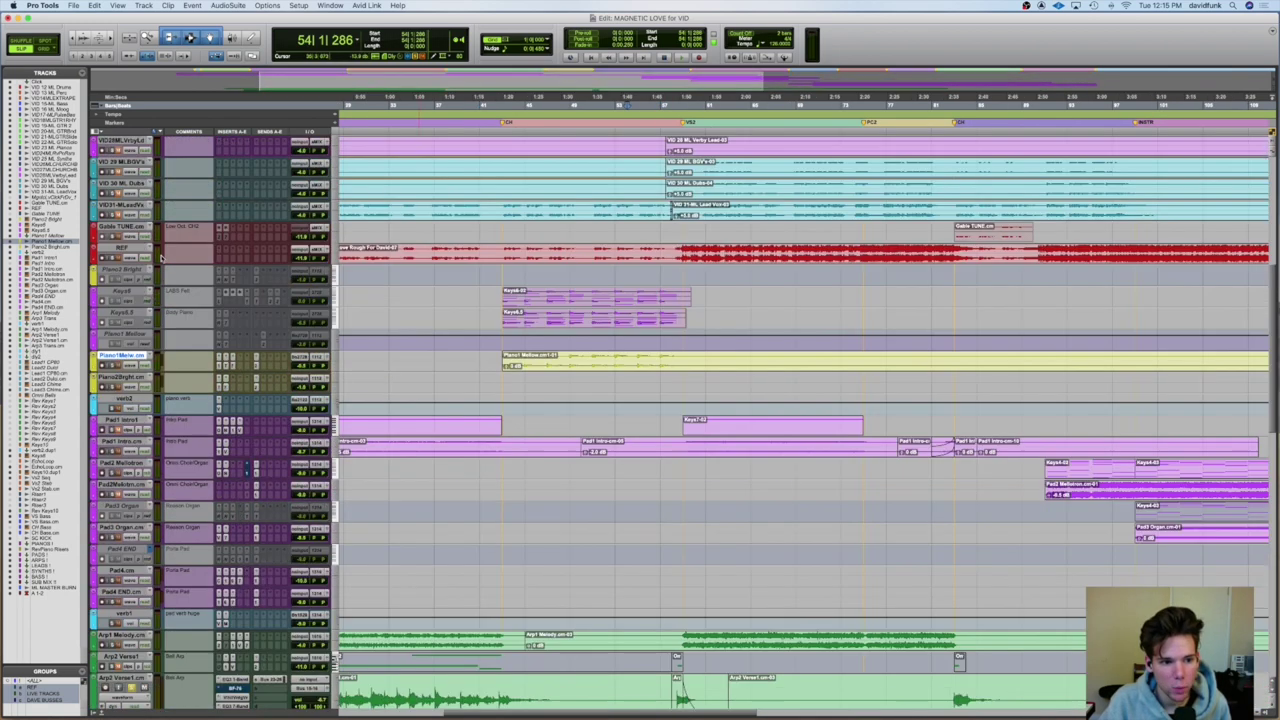
pyautogui.scroll(-12, 561, 348)
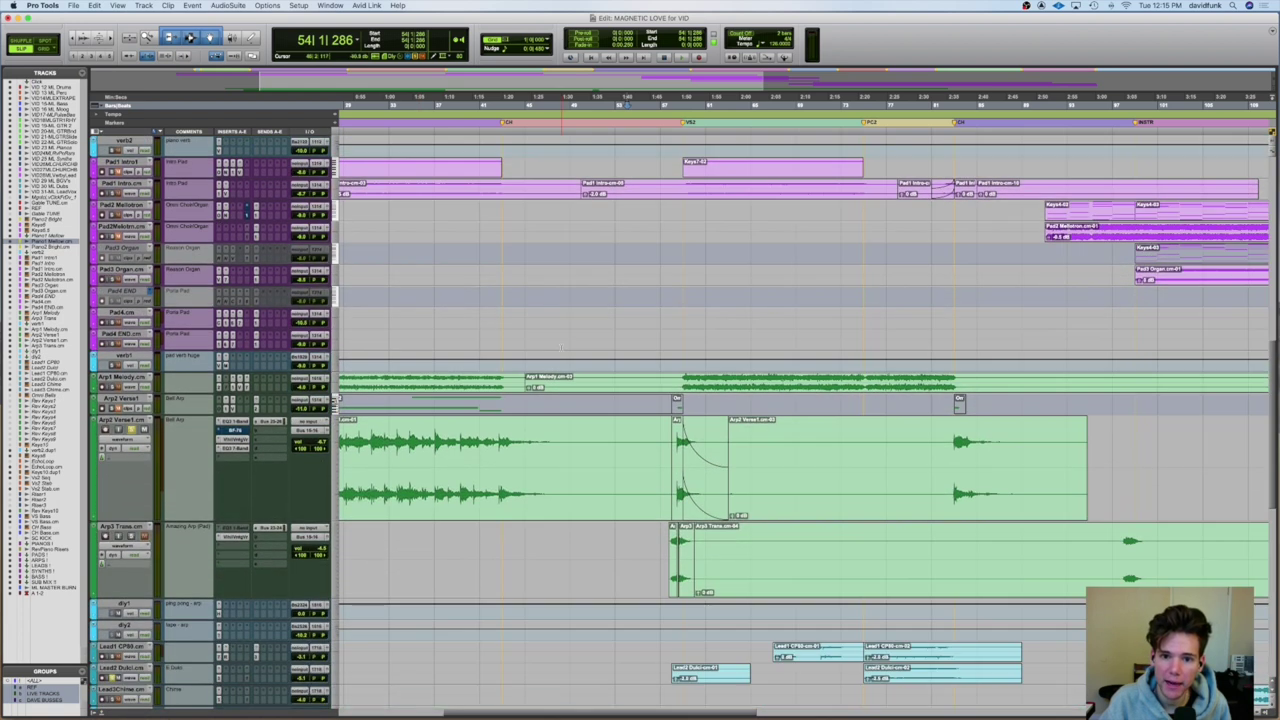
pyautogui.scroll(2, 561, 347)
pyautogui.scroll(-4, 570, 346)
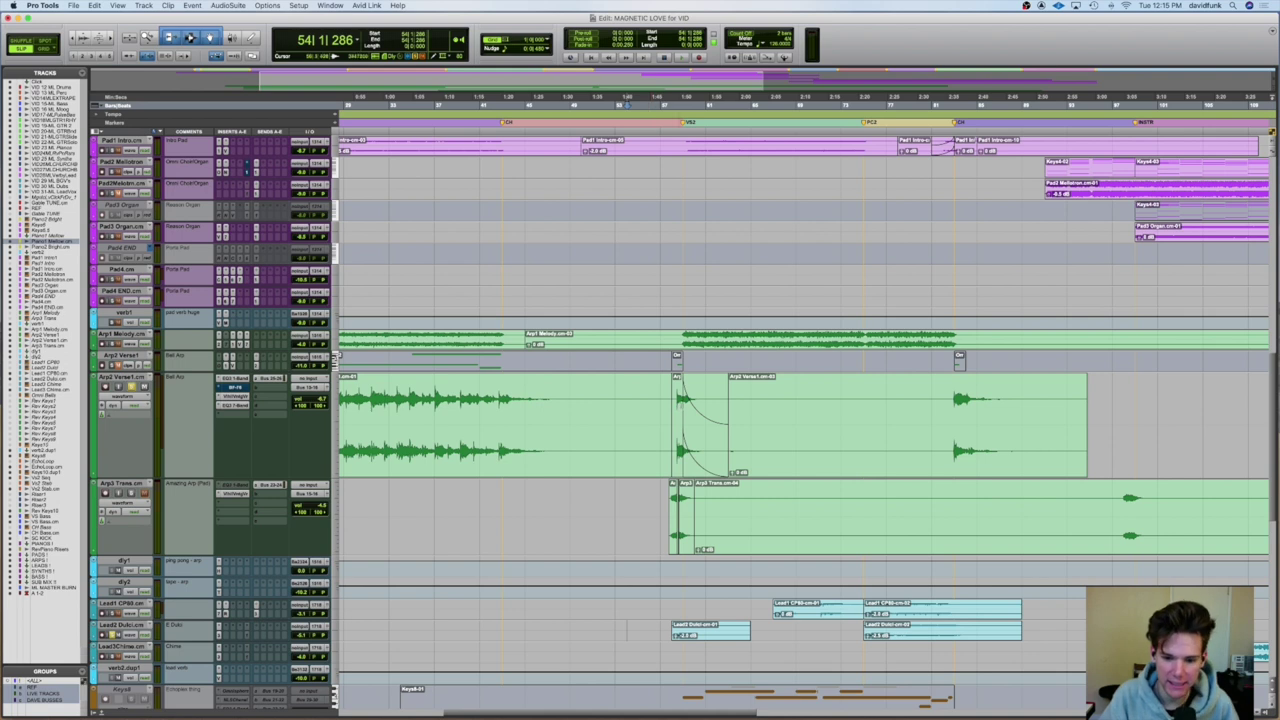
pyautogui.click(645, 508)
pyautogui.press('space')
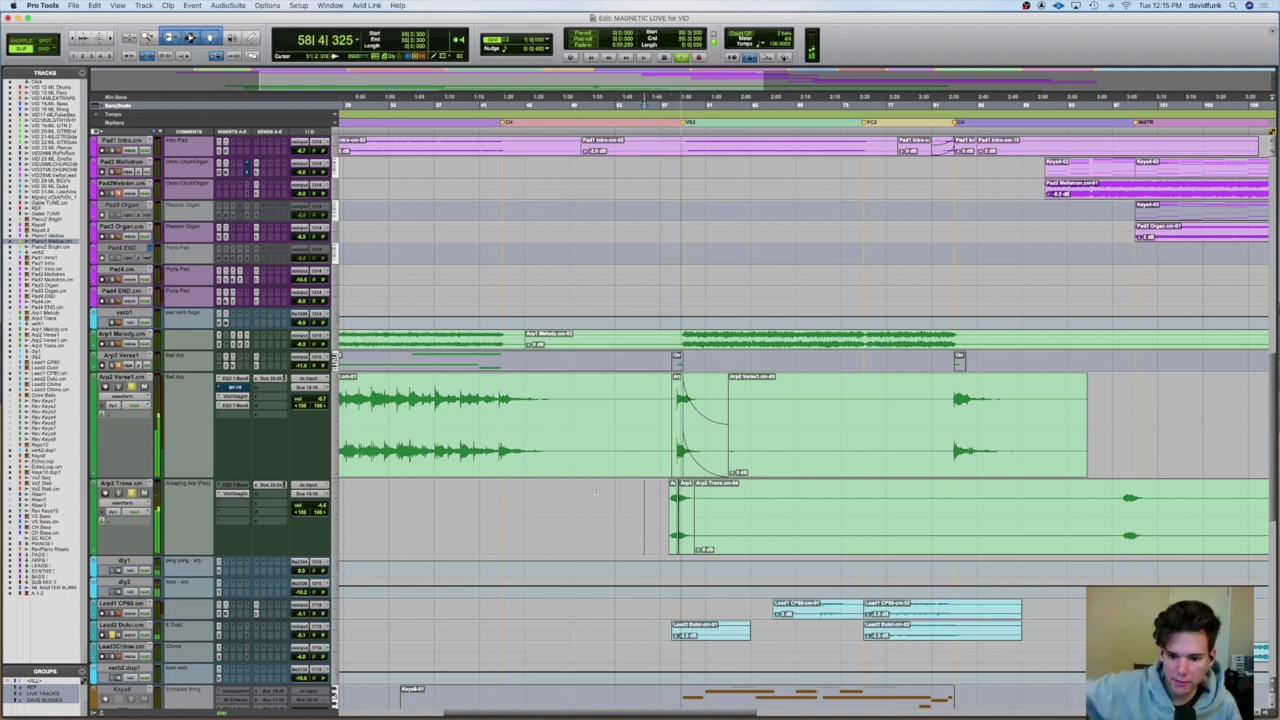
# - Stop playback and clear the solos on the Arp2 Verse1.cm, Arp3 Trans.cm and Lead2 Dulci.cm tracks
pyautogui.press('space')
pyautogui.click(224, 494)
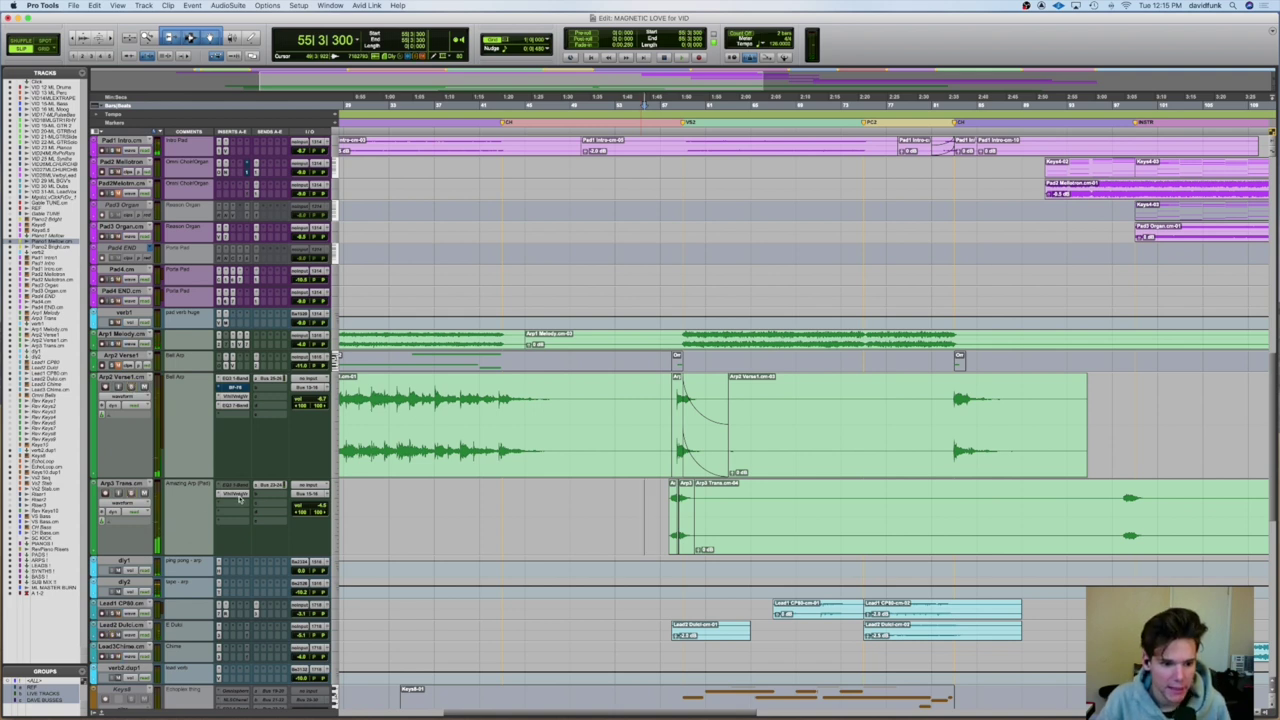
pyautogui.click(421, 174)
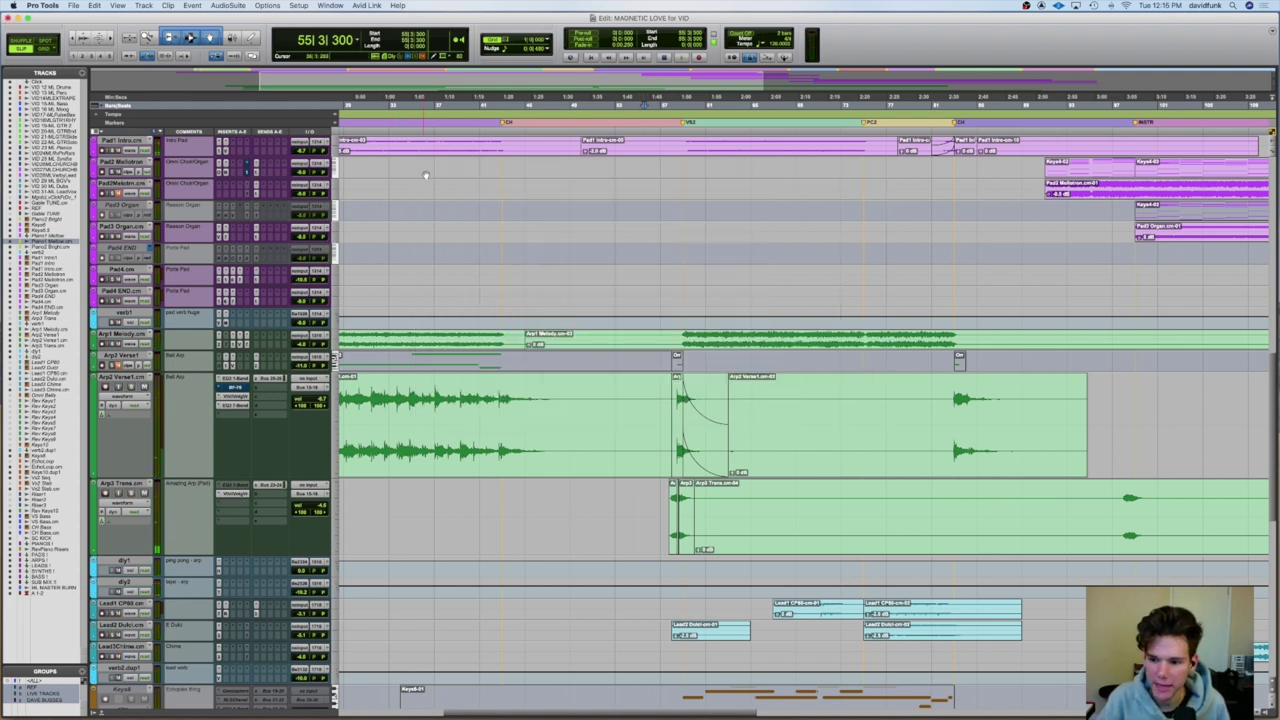
# - Examine how the pad, arp, lead and echo loop parts are arranged through verse 2 and the following sections
pyautogui.hscroll(5, 662, 424)
pyautogui.hscroll(-3, 662, 424)
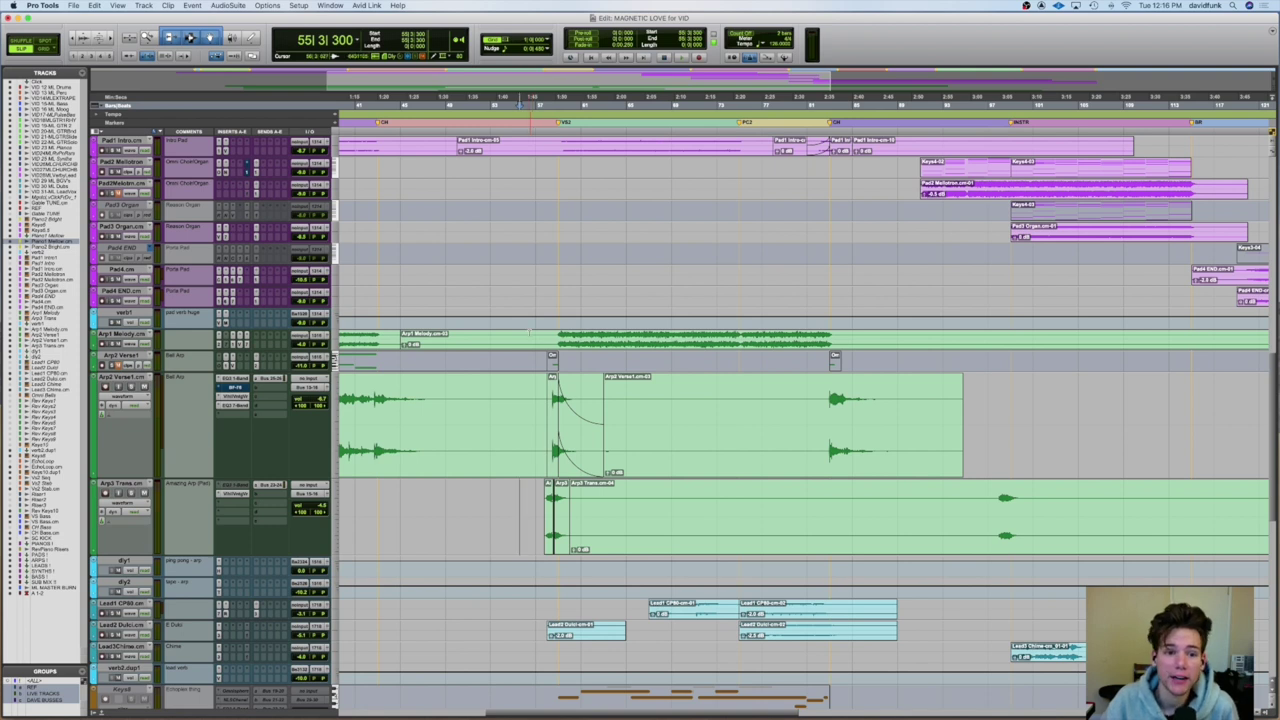
pyautogui.scroll(10, 530, 390)
pyautogui.scroll(-8, 529, 333)
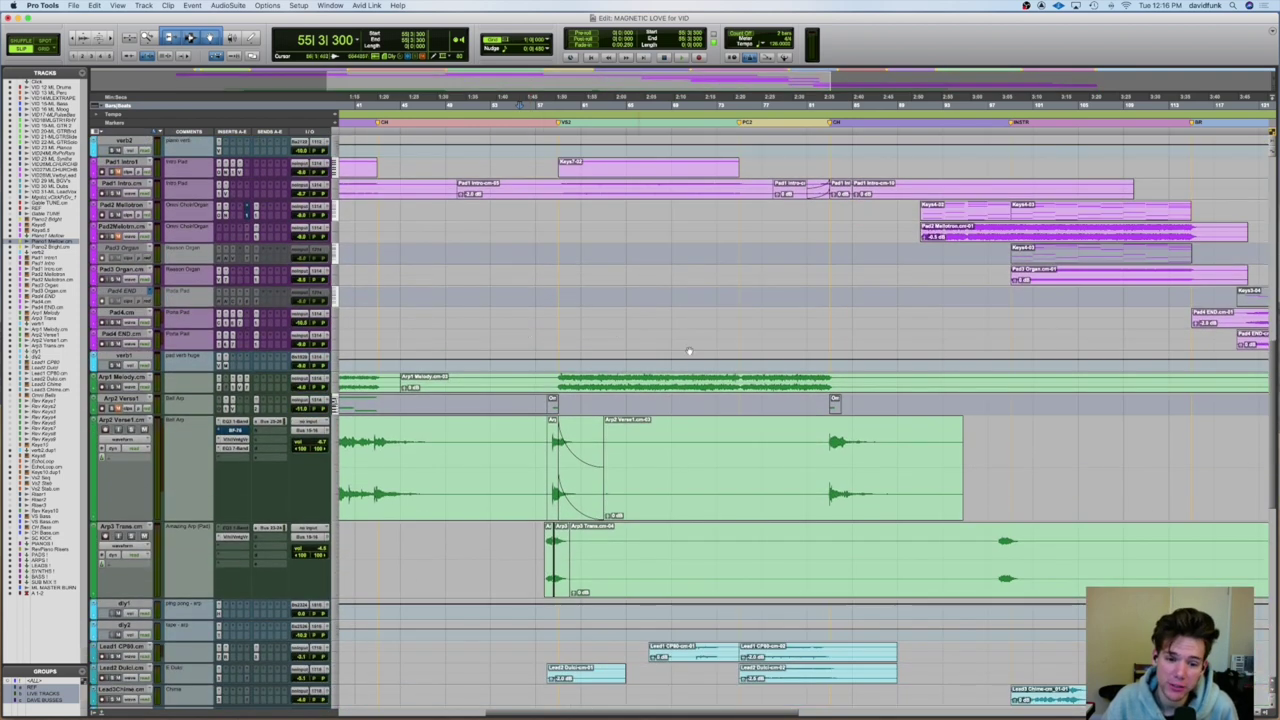
pyautogui.moveTo(708, 465)
pyautogui.mouseDown()
pyautogui.moveTo(804, 465)
pyautogui.moveTo(708, 465)
pyautogui.mouseUp()
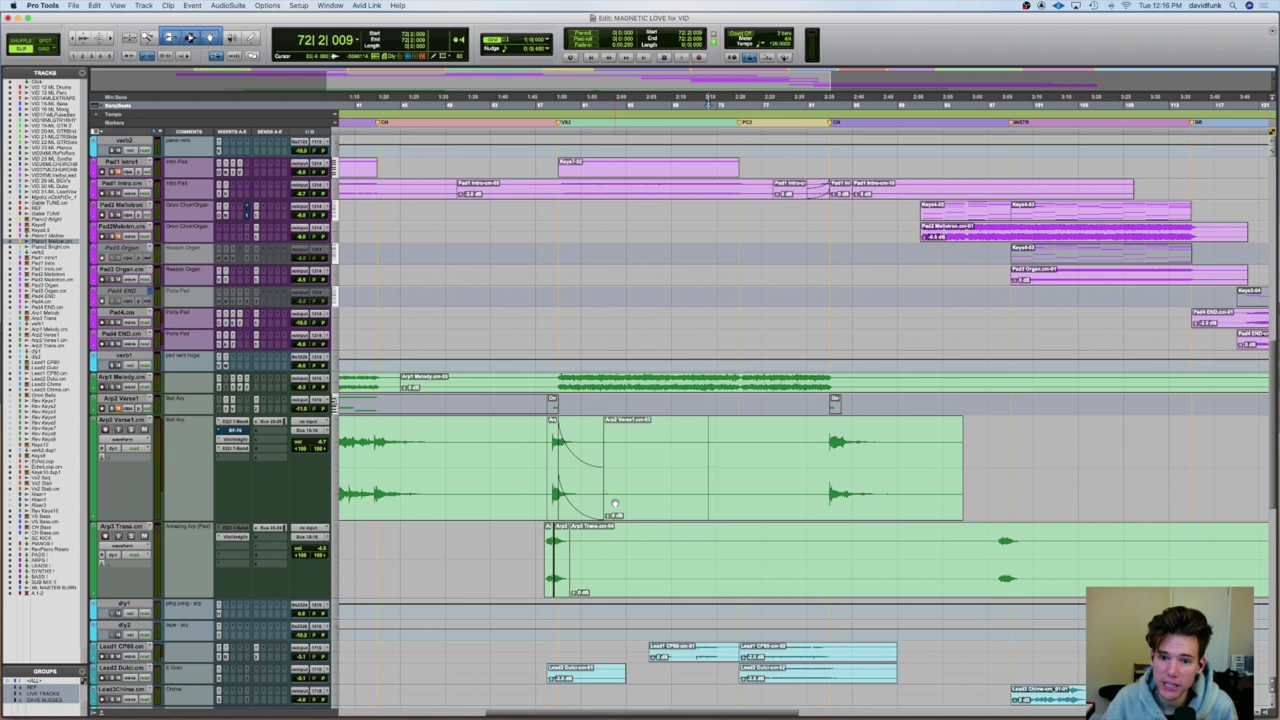
pyautogui.scroll(-2, 614, 504)
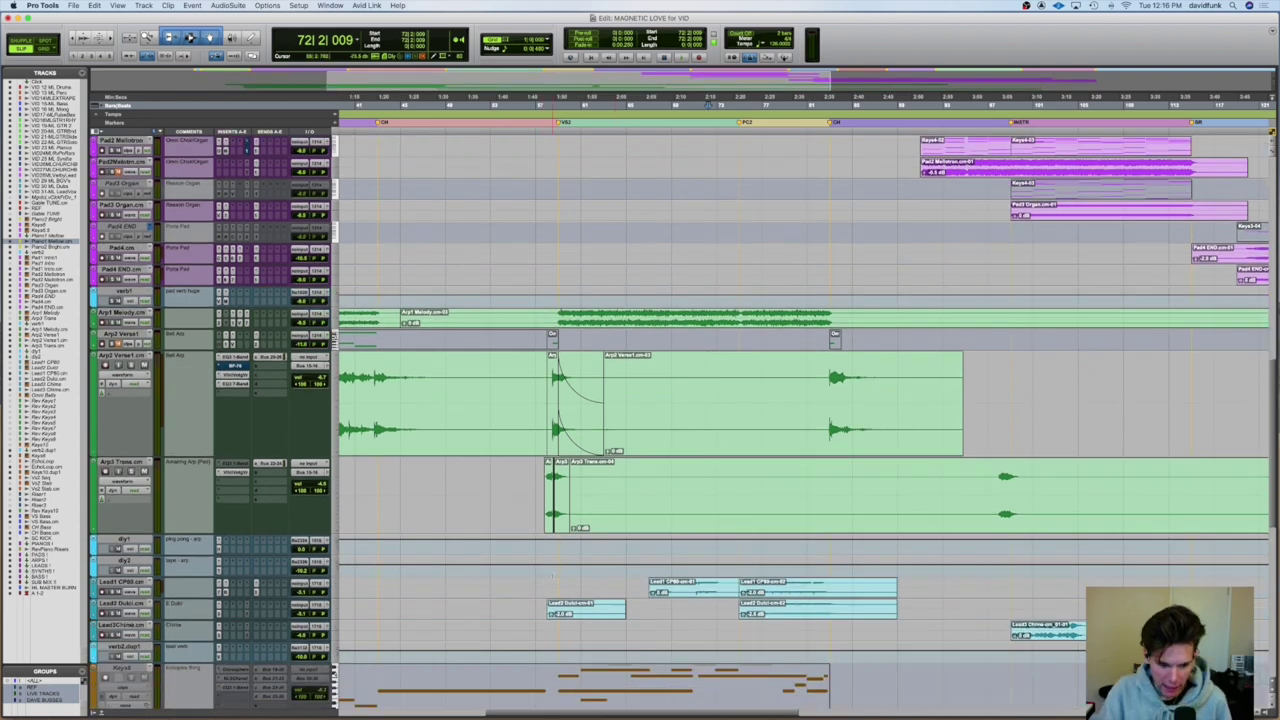
pyautogui.scroll(-5, 548, 574)
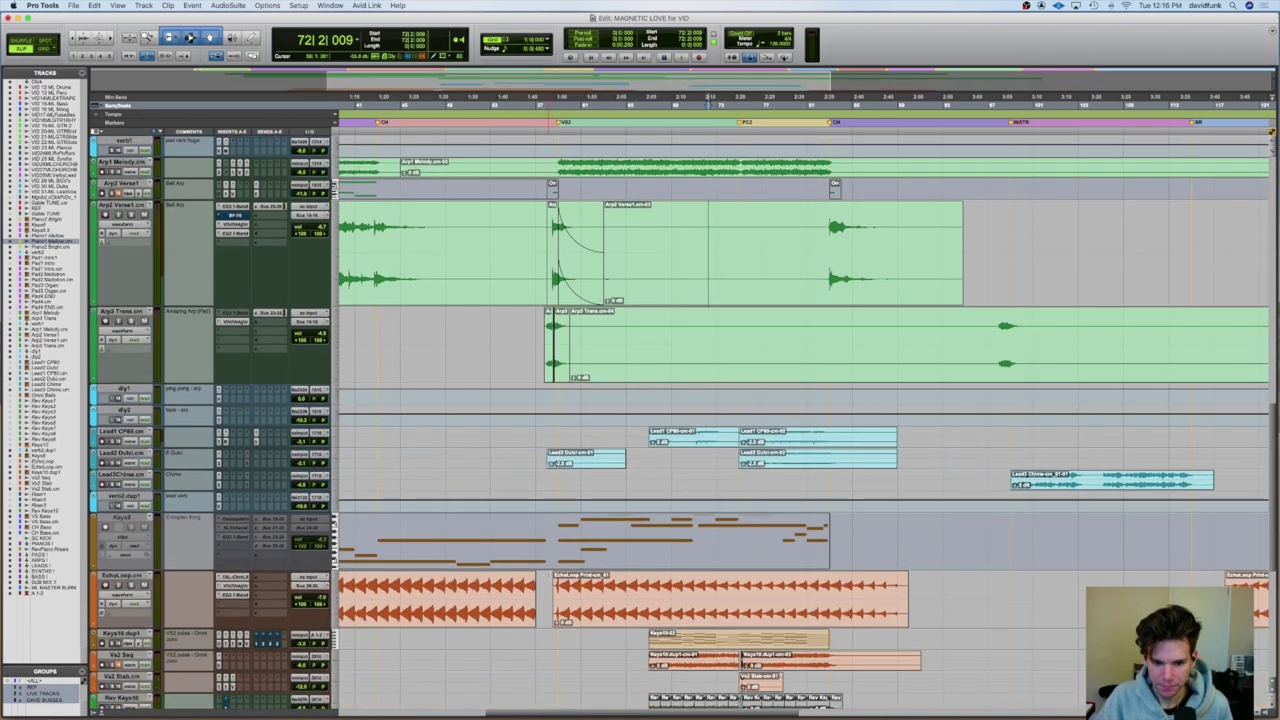
# - Place the cursor at the start of verse 2 and shrink the Keys8 and EchoLoop.cm tracks to a compact height
pyautogui.click(563, 122)
pyautogui.scroll(-8, 543, 338)
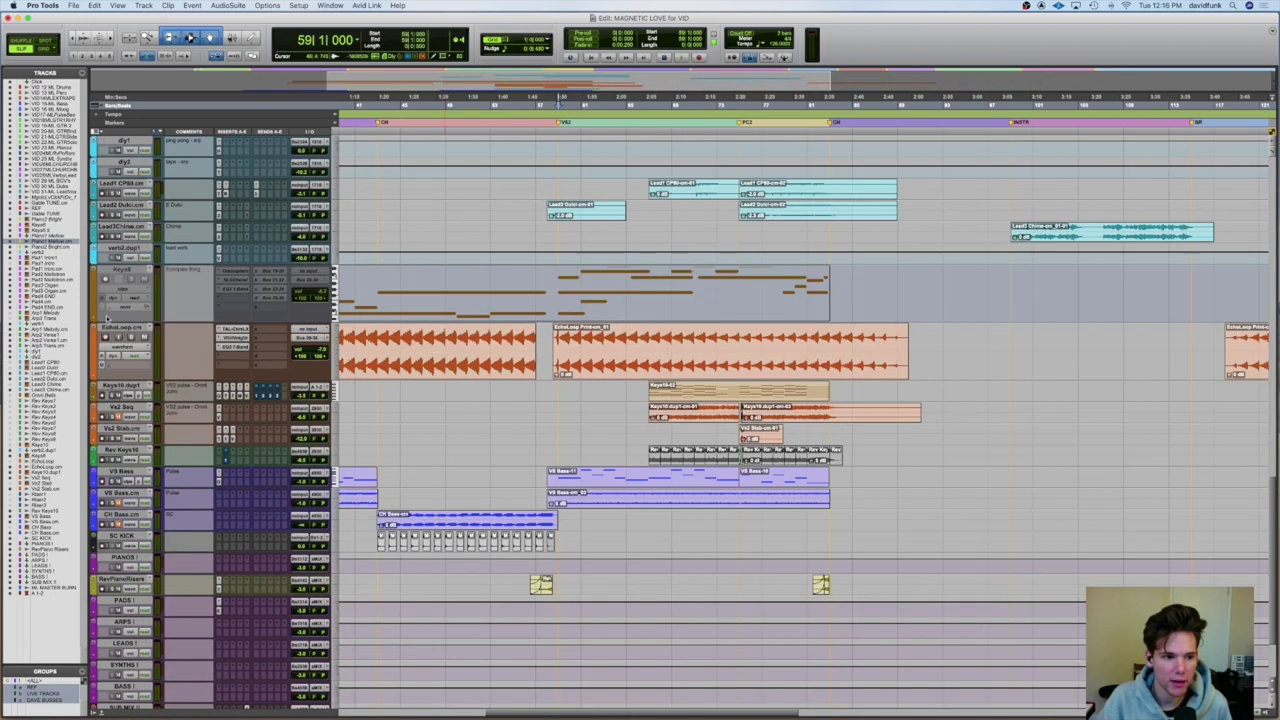
pyautogui.scroll(-2, 680, 480)
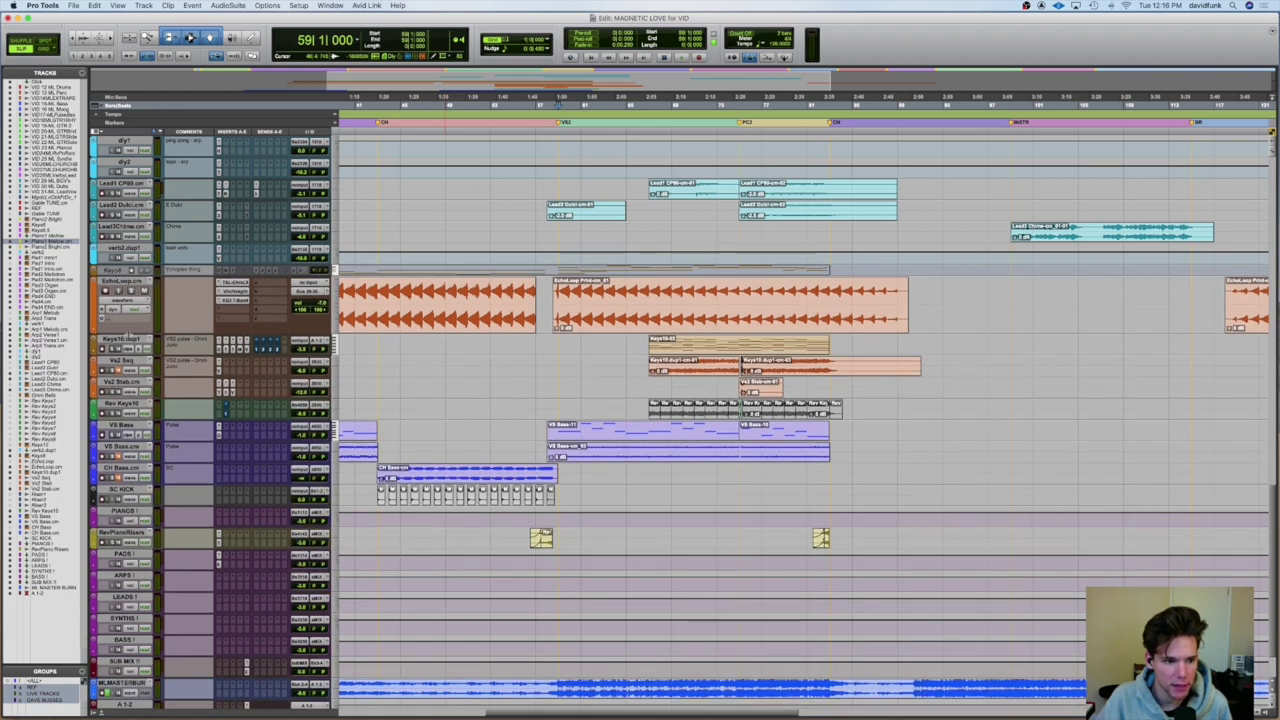
pyautogui.moveTo(131, 322); pyautogui.dragTo(133, 302)
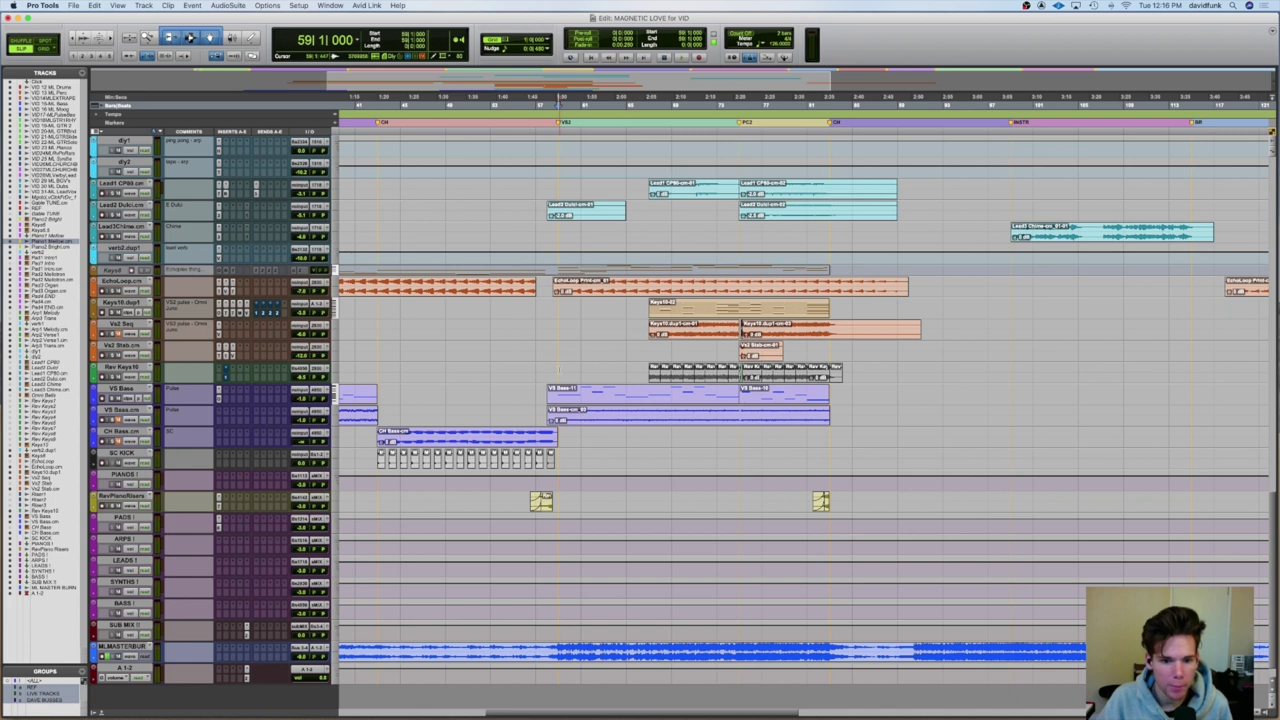
# - Mark out the first chorus, verse 1 and verse 2 ranges around the CH Bass.cm part to compare the sections
pyautogui.moveTo(362, 436); pyautogui.dragTo(568, 437)
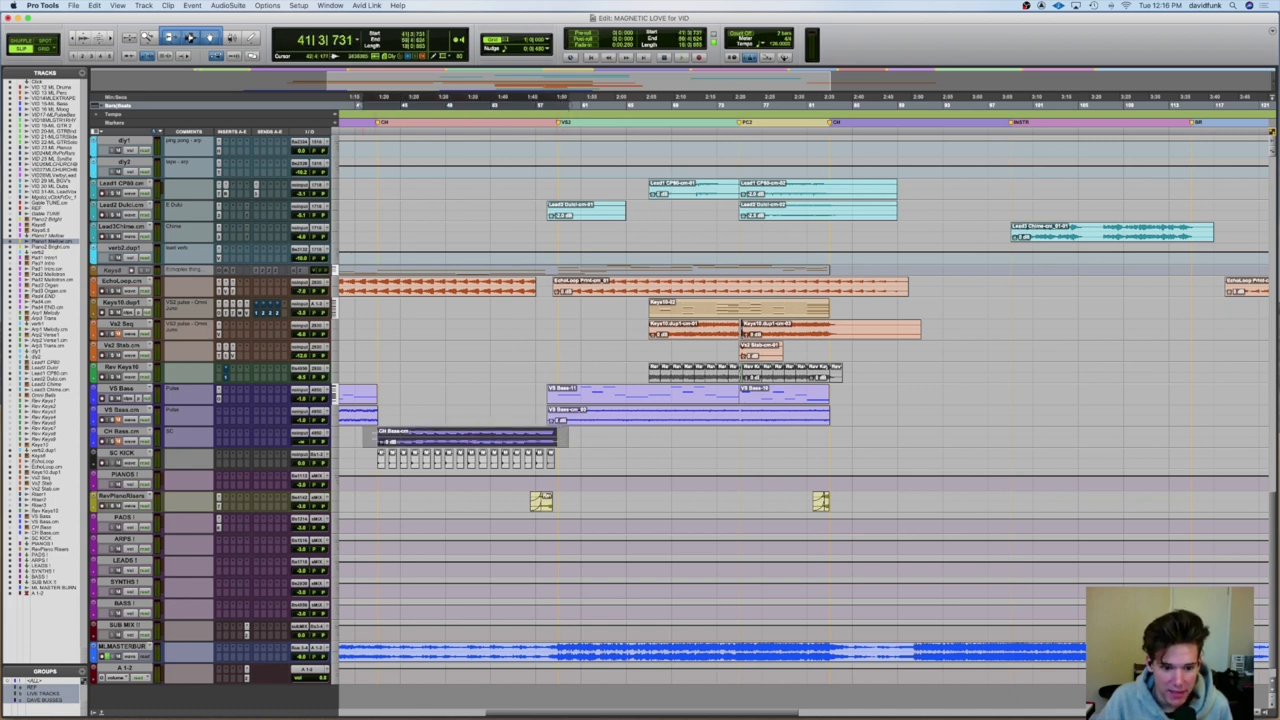
pyautogui.click(378, 434)
pyautogui.hscroll(-5, 378, 434)
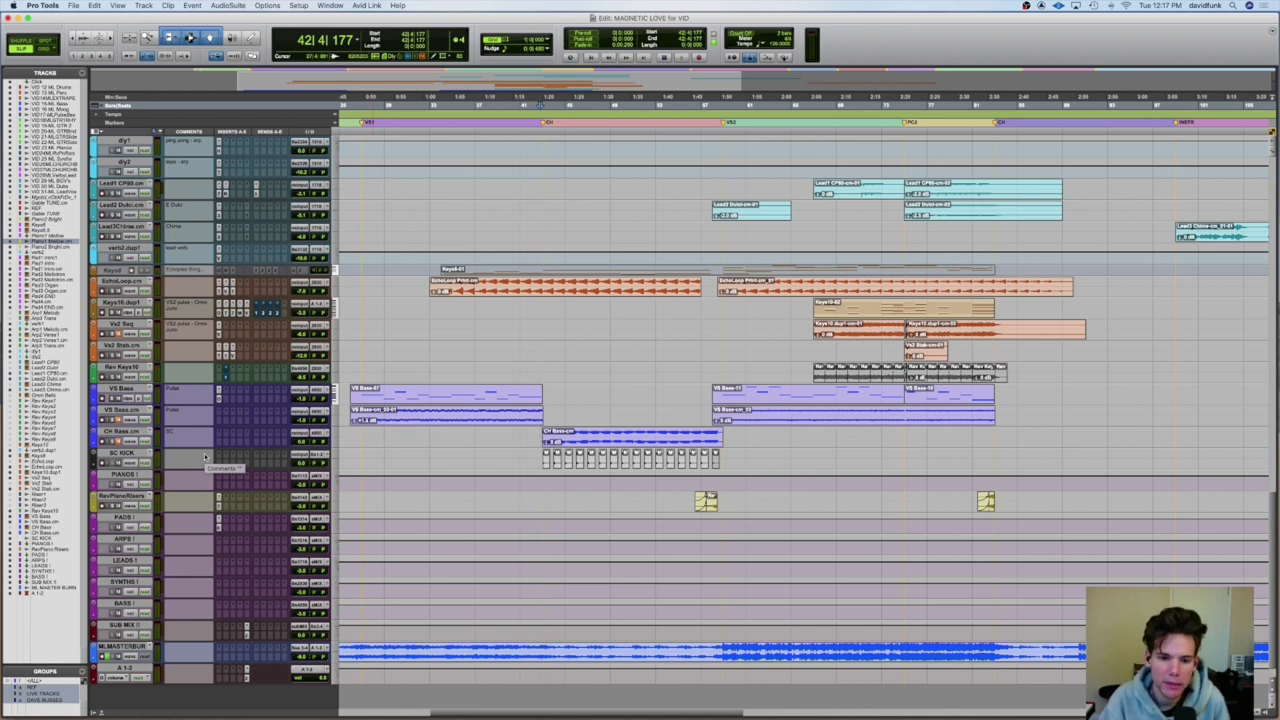
pyautogui.moveTo(362, 437); pyautogui.dragTo(540, 440)
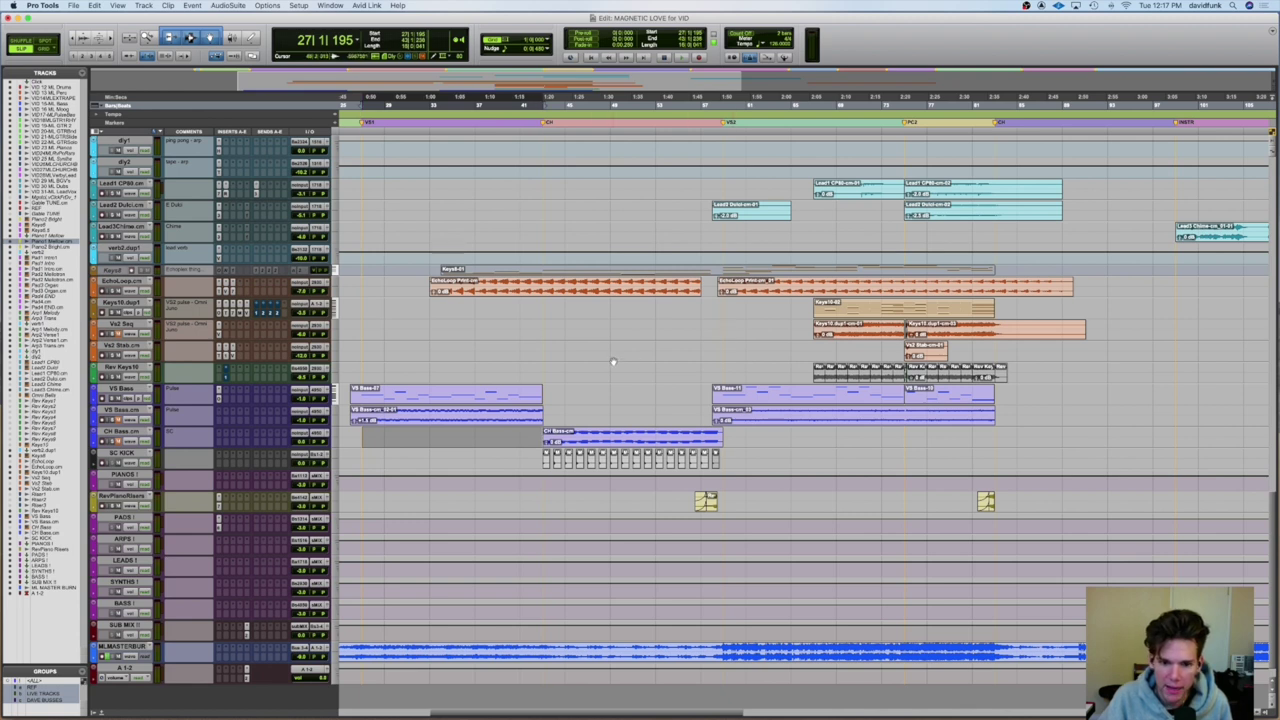
pyautogui.moveTo(723, 372); pyautogui.dragTo(899, 372)
pyautogui.click(543, 369)
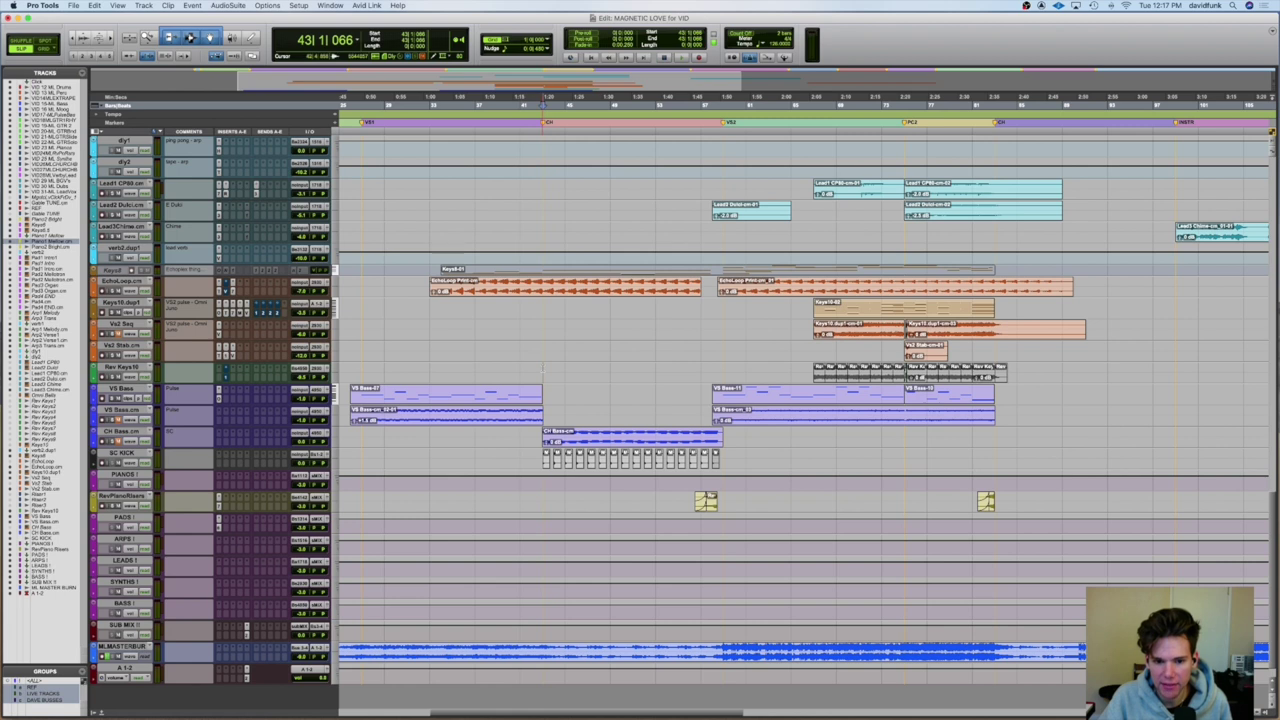
pyautogui.click(542, 370)
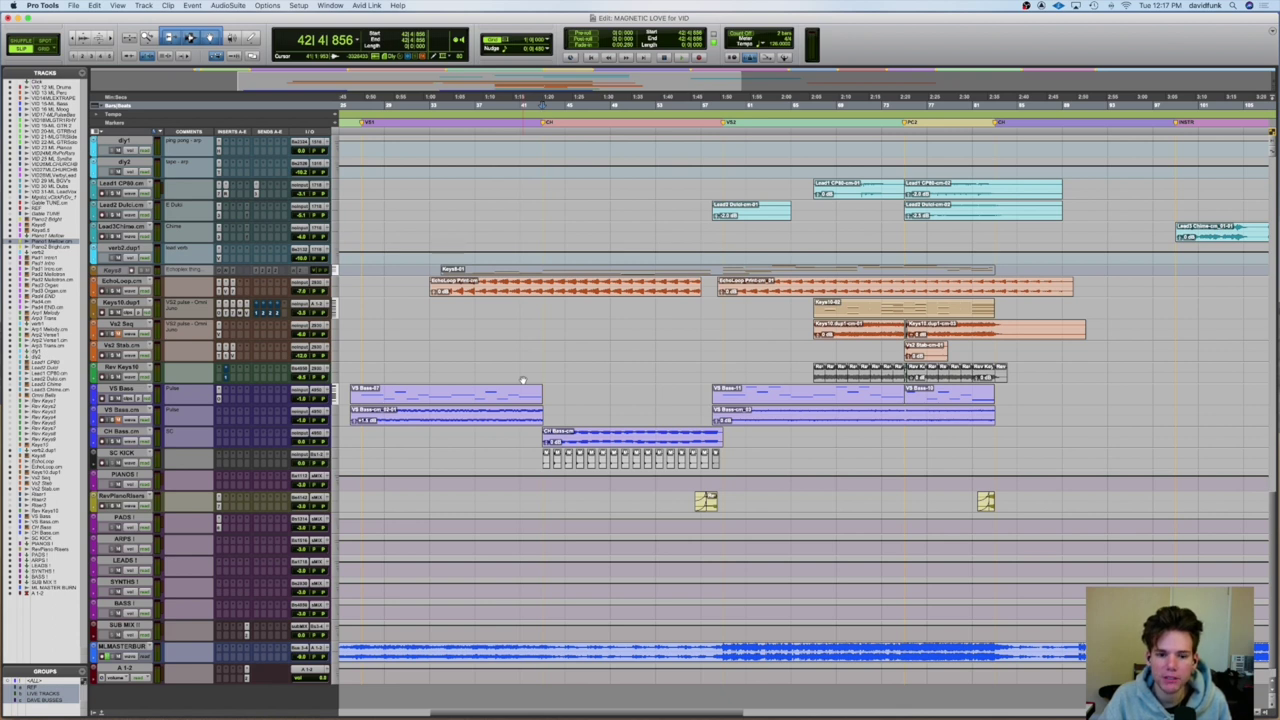
# - Play from bar 41 into the chorus, raise the CH Bass.cm track's volume, and replay the transition
pyautogui.click(520, 434)
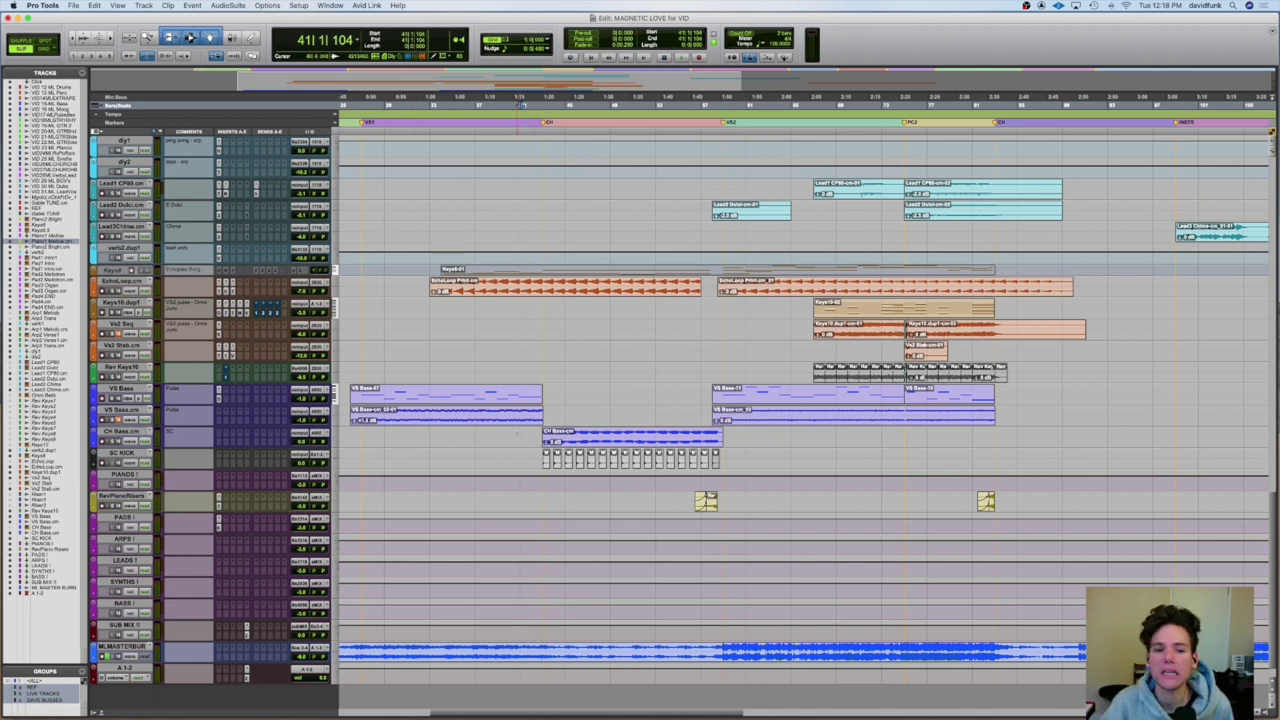
pyautogui.press('space')
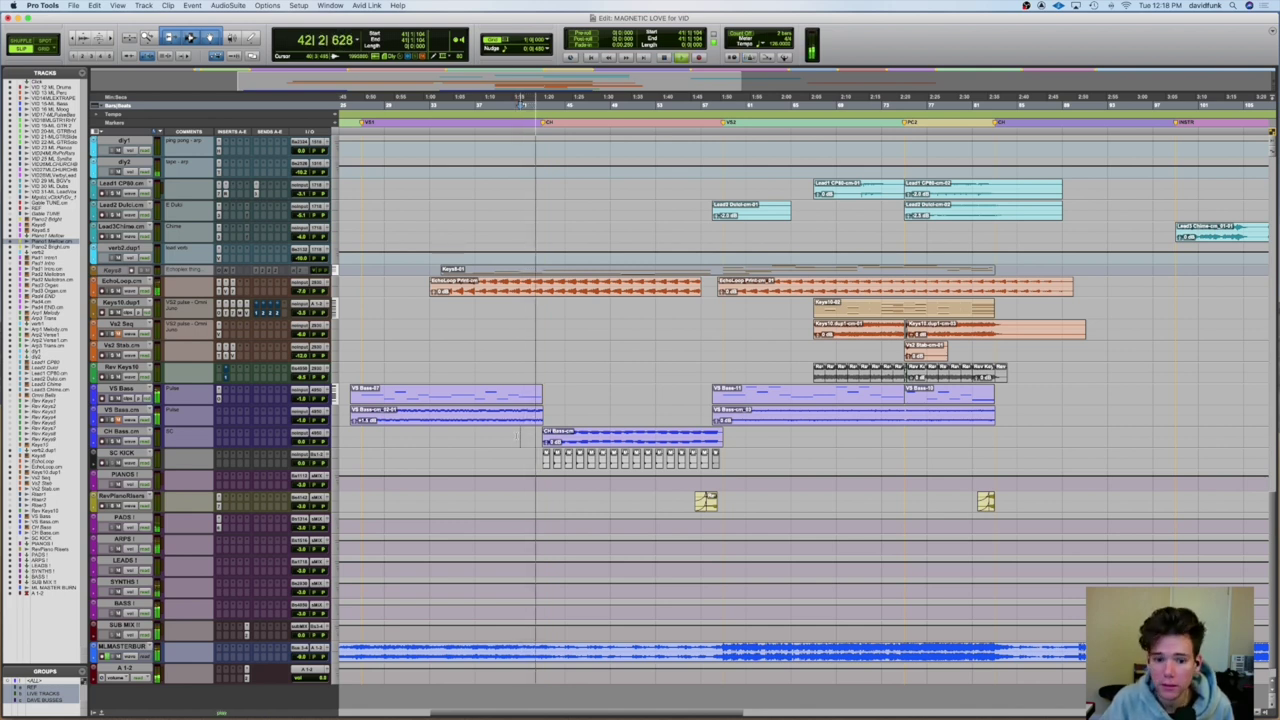
pyautogui.click(303, 443)
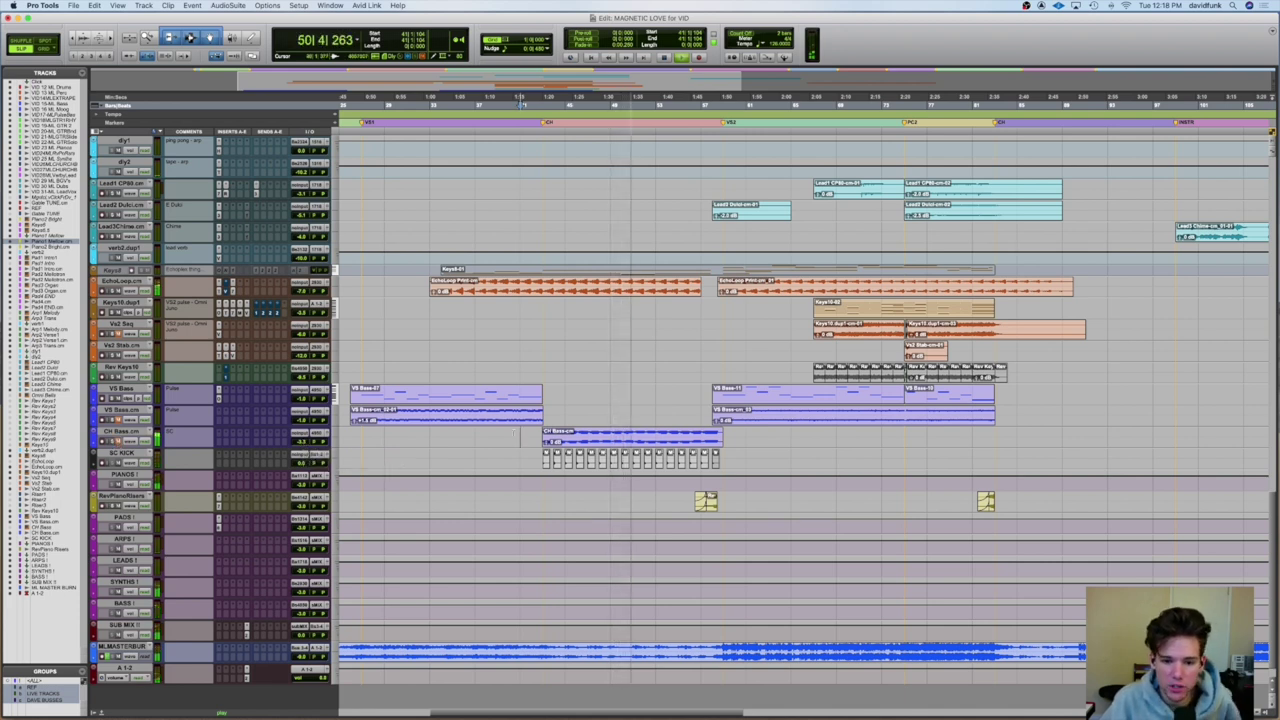
pyautogui.press('space')
pyautogui.press('space')
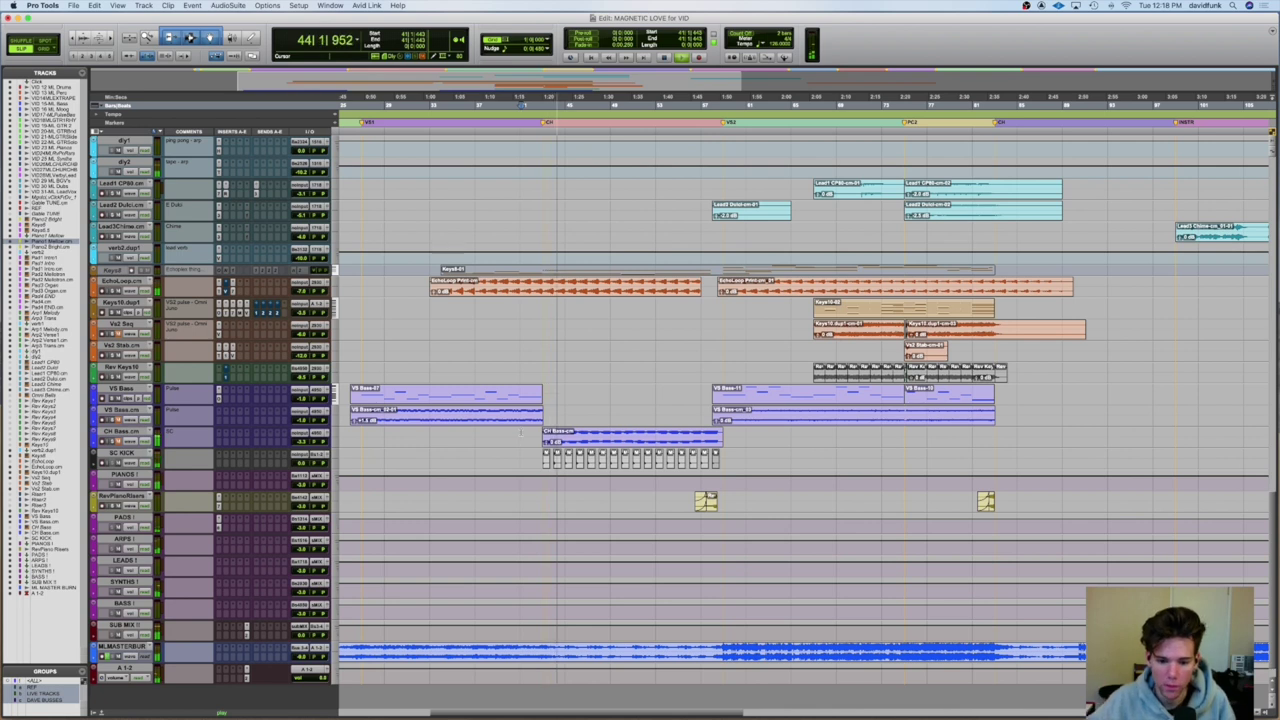
pyautogui.press('space')
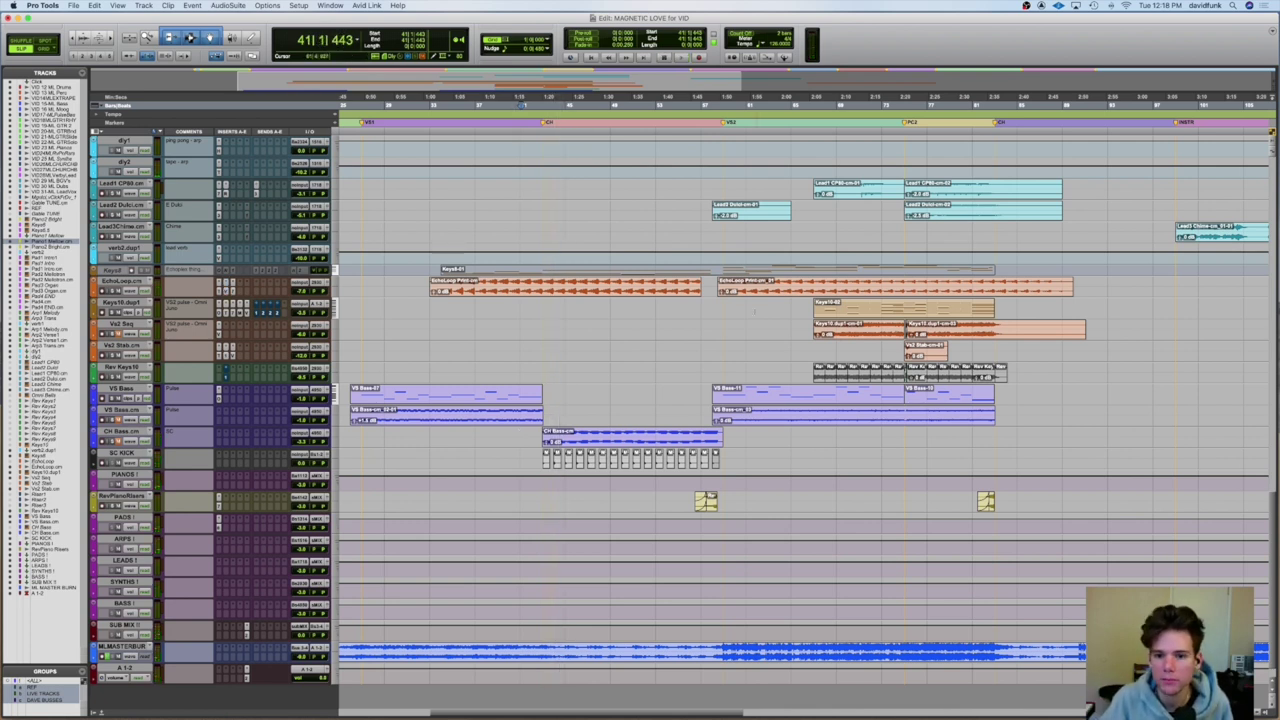
# - Shrink the Arp2 Verse1.cm and Arp3 Trans.cm tracks to a compact height
pyautogui.hscroll(5, 750, 316)
pyautogui.scroll(5, 750, 316)
pyautogui.hscroll(-3, 750, 316)
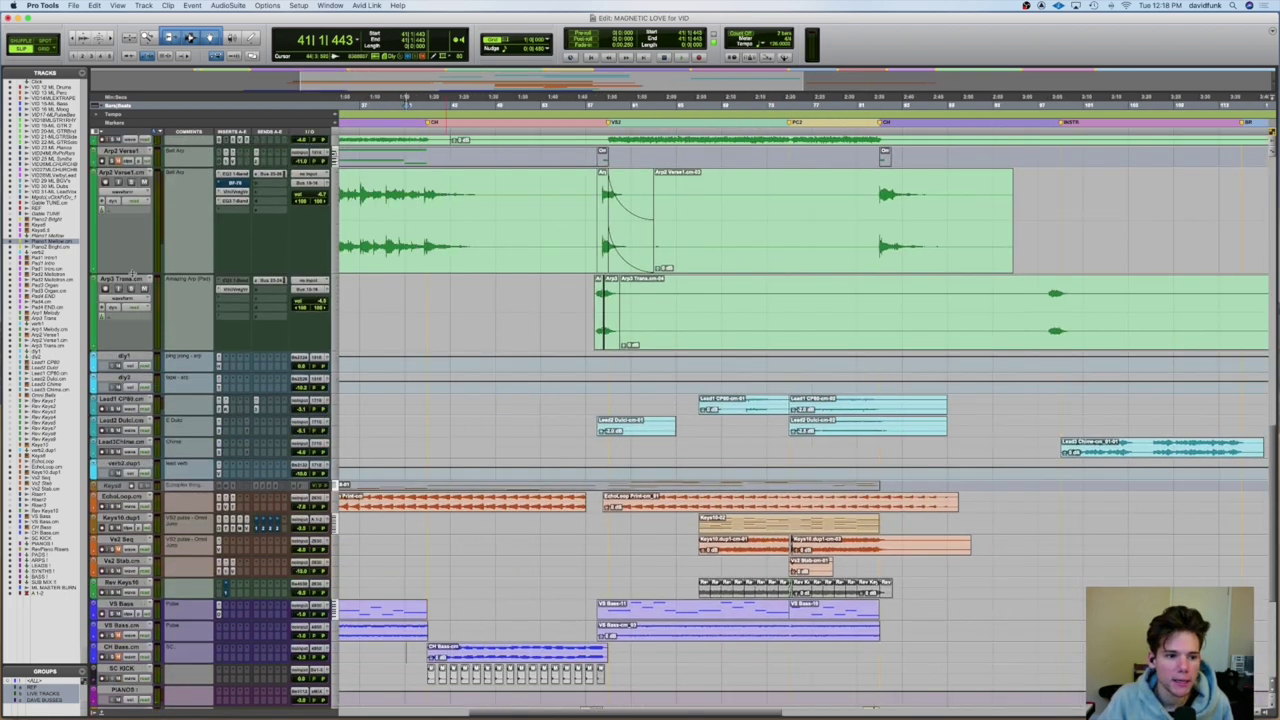
pyautogui.hotkey('ctrl', 'Down')
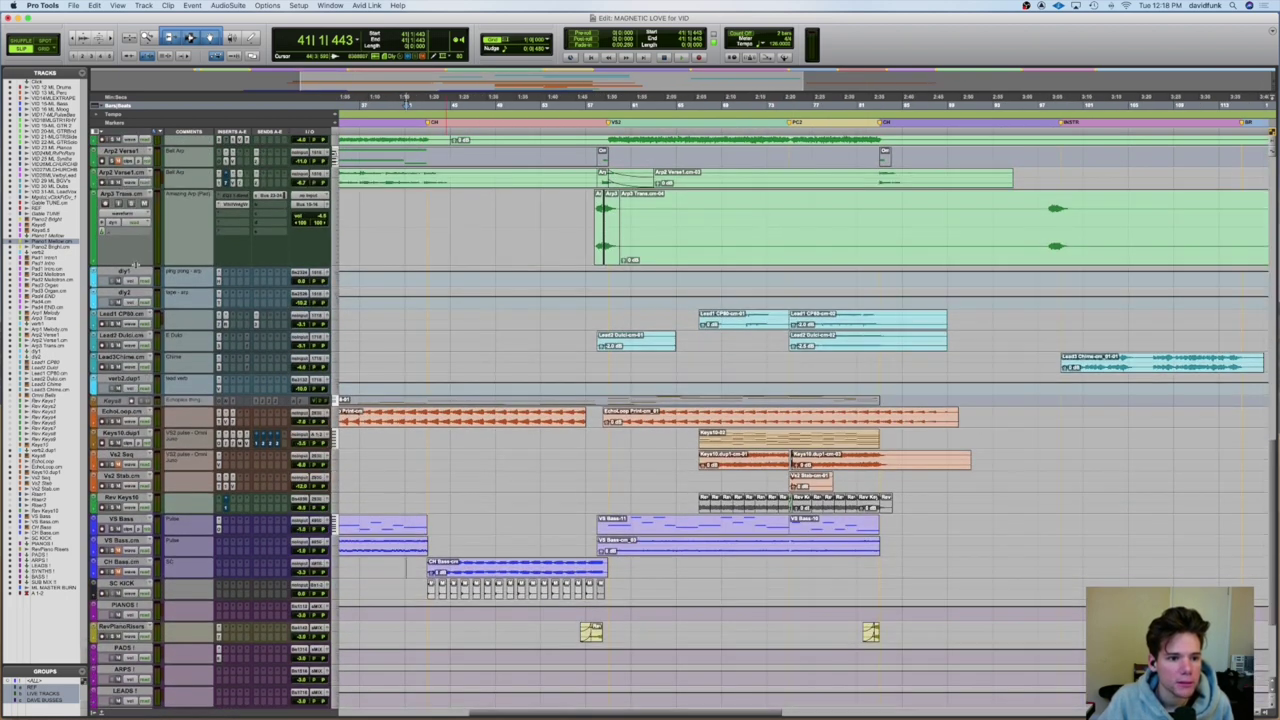
pyautogui.hotkey('ctrl', 'Down')
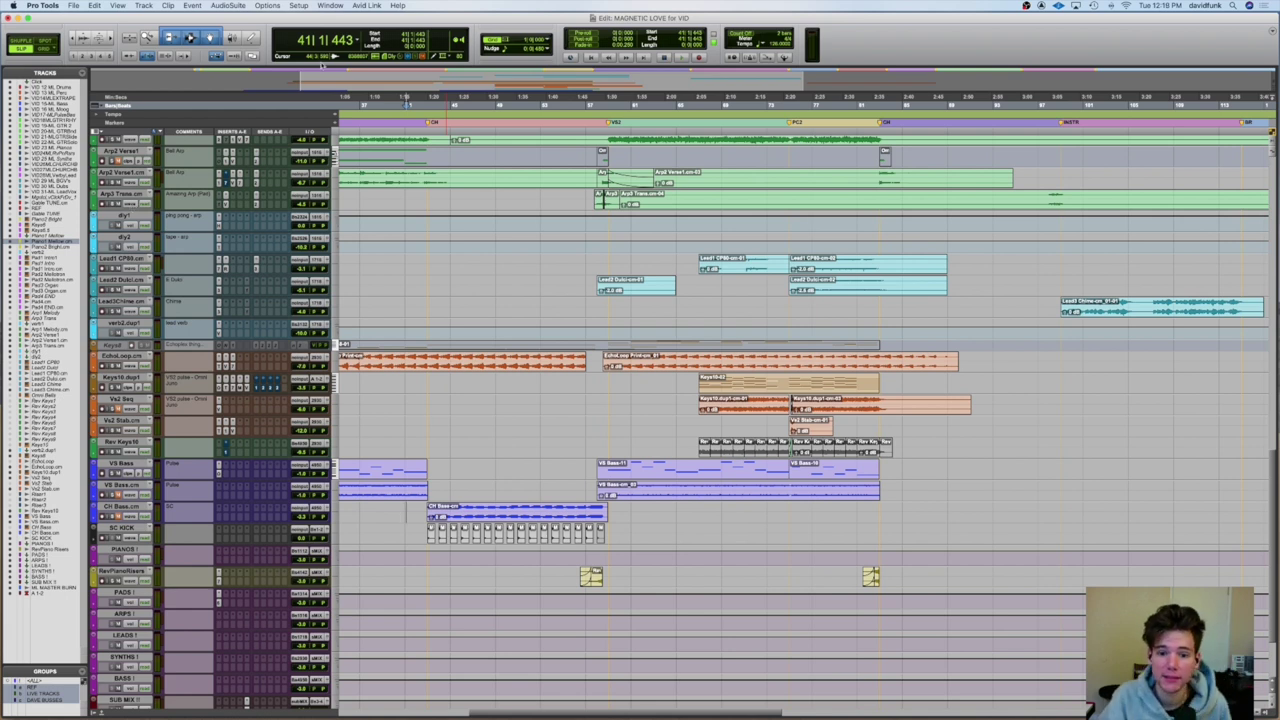
# - Select the five green VID guitar tracks, from GTR 1 rhythm to GTR solo, and increase their height
pyautogui.scroll(6, 406, 239)
pyautogui.click(611, 318)
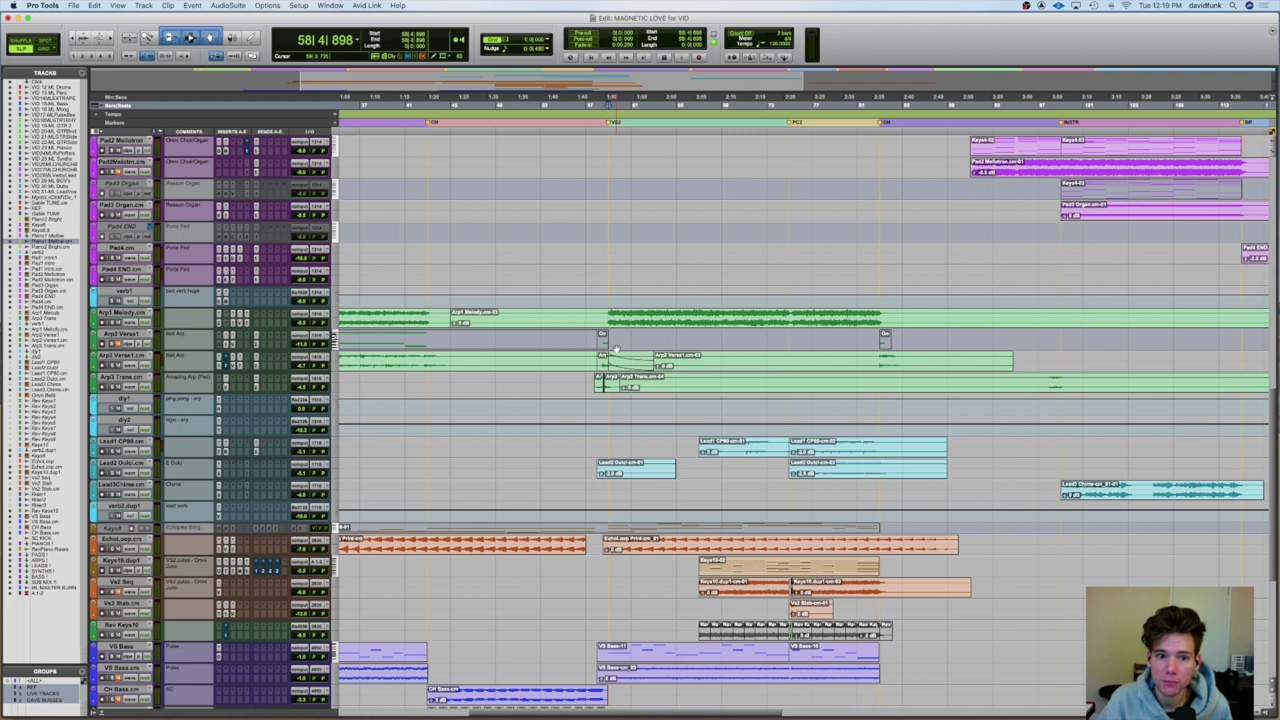
pyautogui.scroll(5, 577, 351)
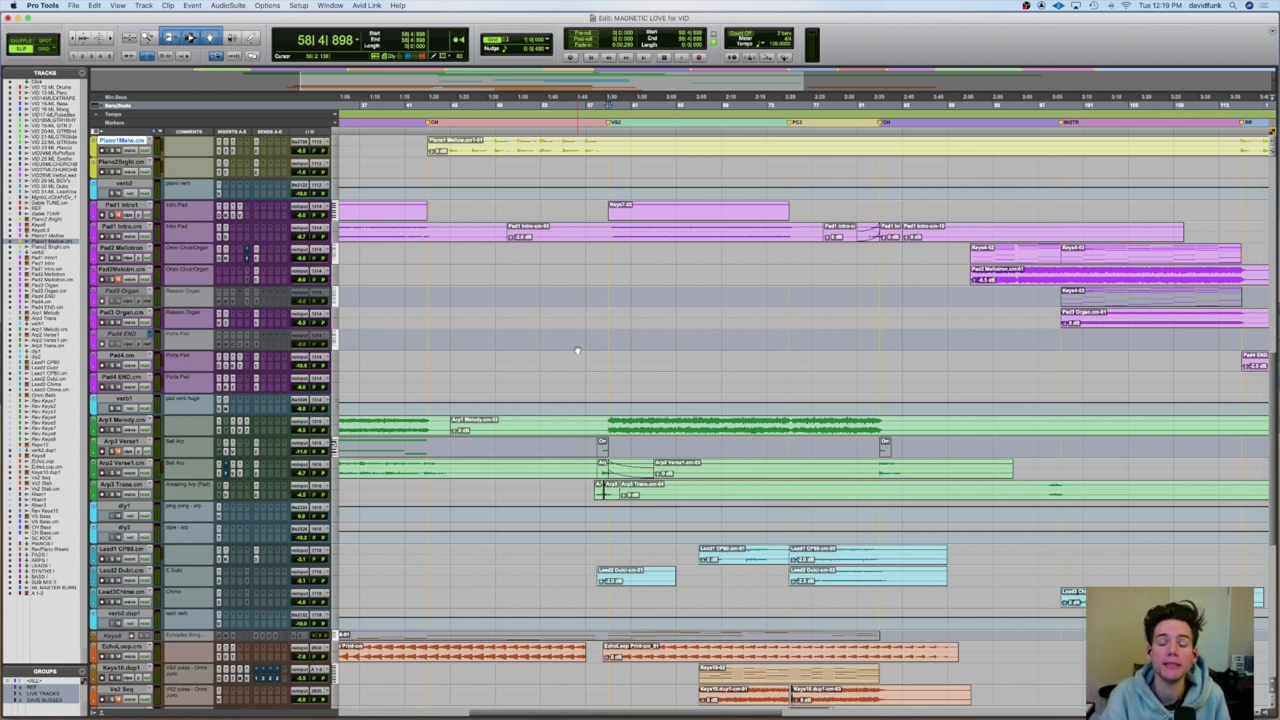
pyautogui.scroll(20, 609, 306)
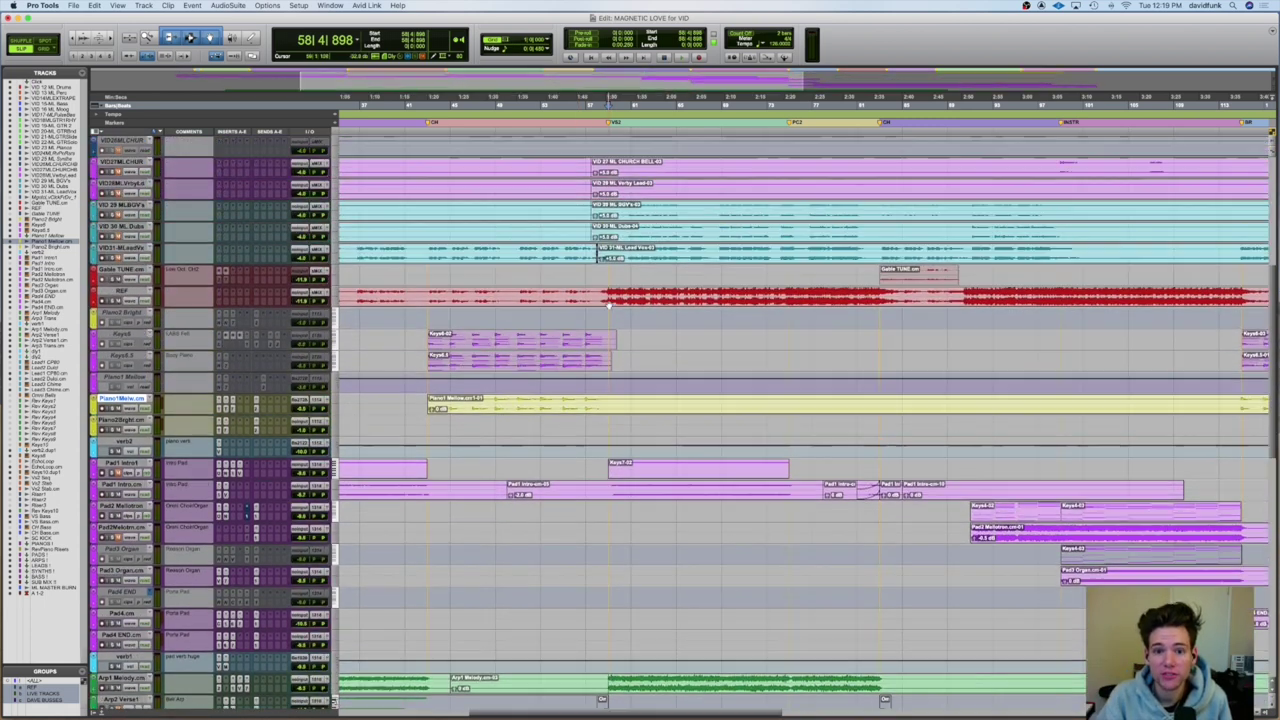
pyautogui.scroll(8, 609, 306)
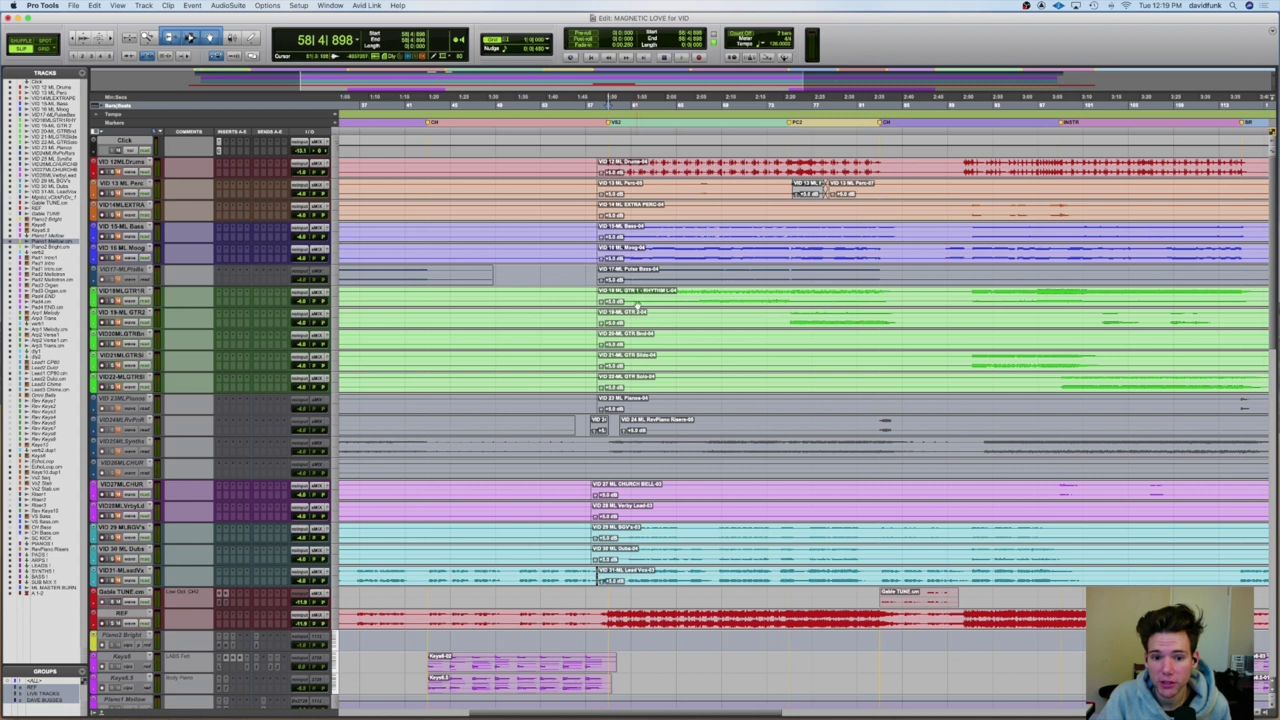
pyautogui.click(122, 291)
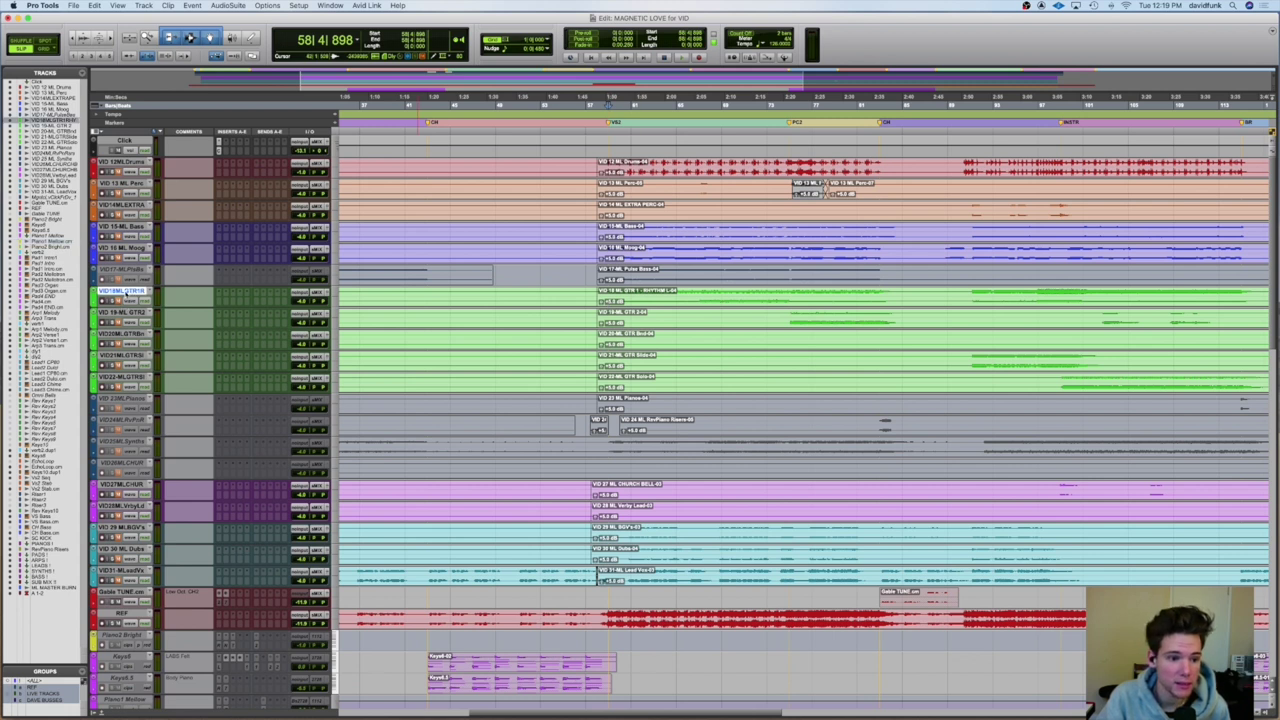
pyautogui.keyDown('shift'); pyautogui.click(119, 378); pyautogui.keyUp('shift')
pyautogui.hotkey('ctrl', 'Up')
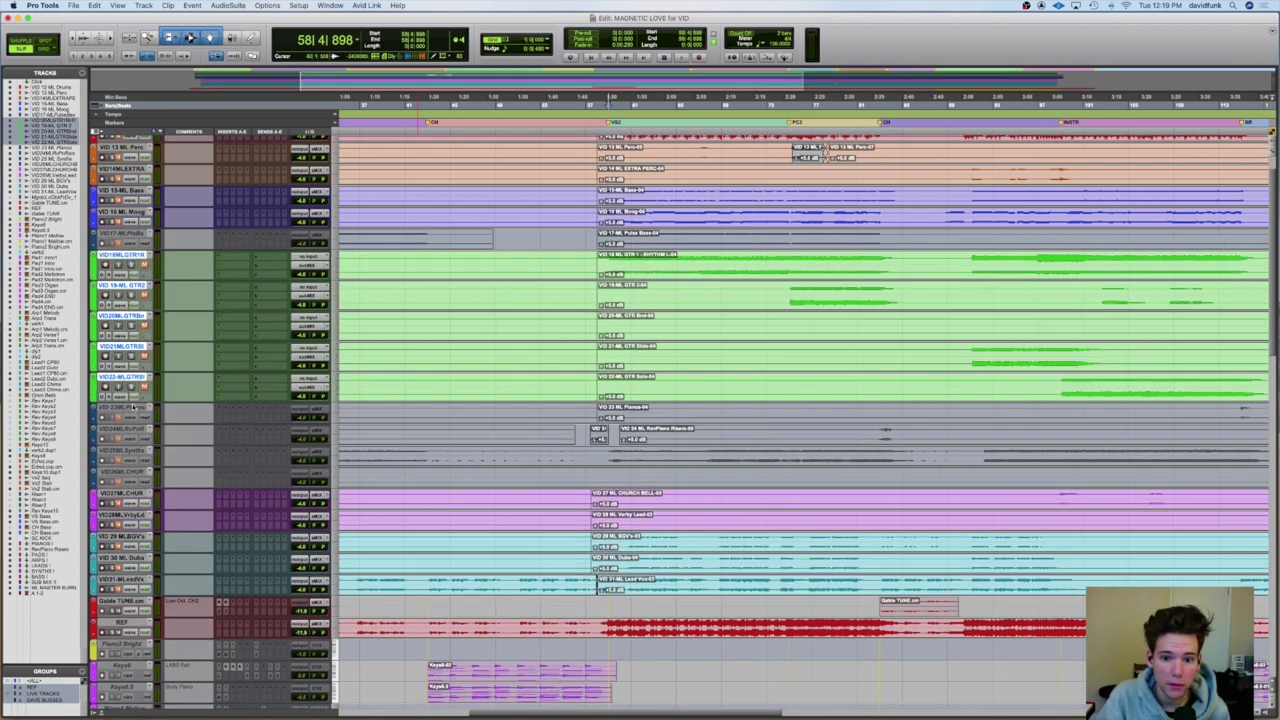
# - Audition the first VID rhythm guitar track soloed within verse 2
pyautogui.click(573, 246)
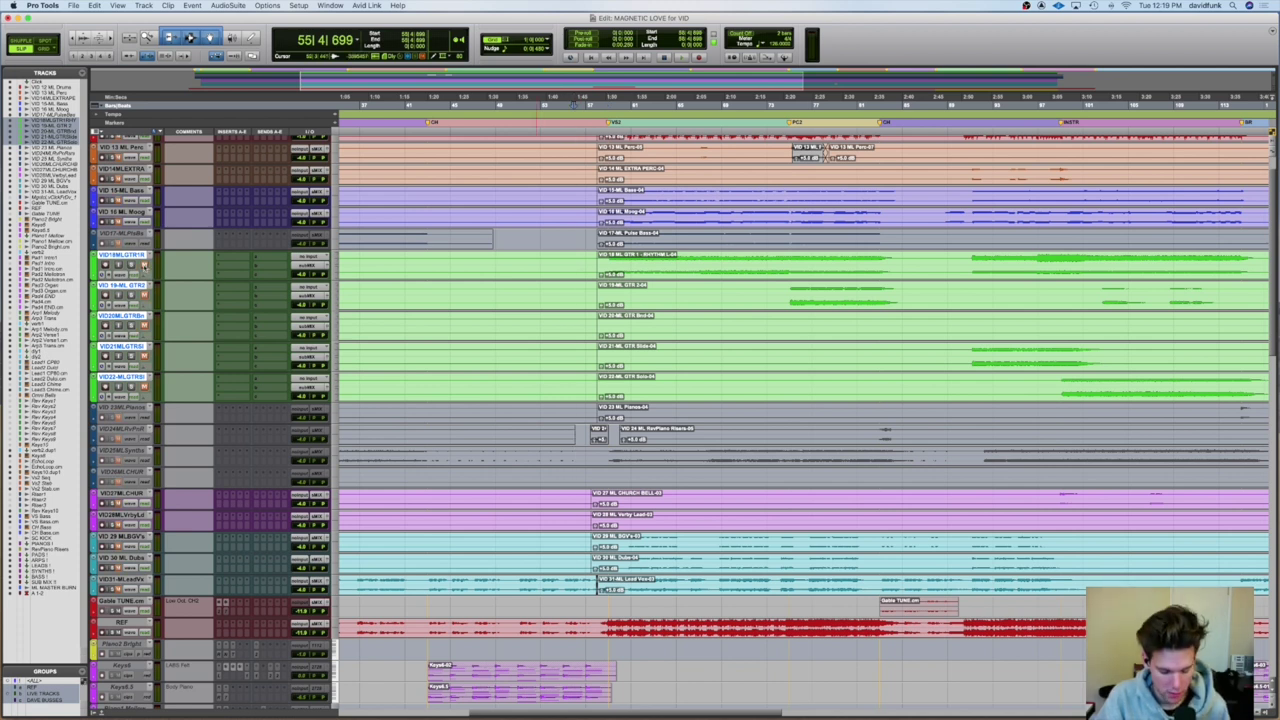
pyautogui.press('space')
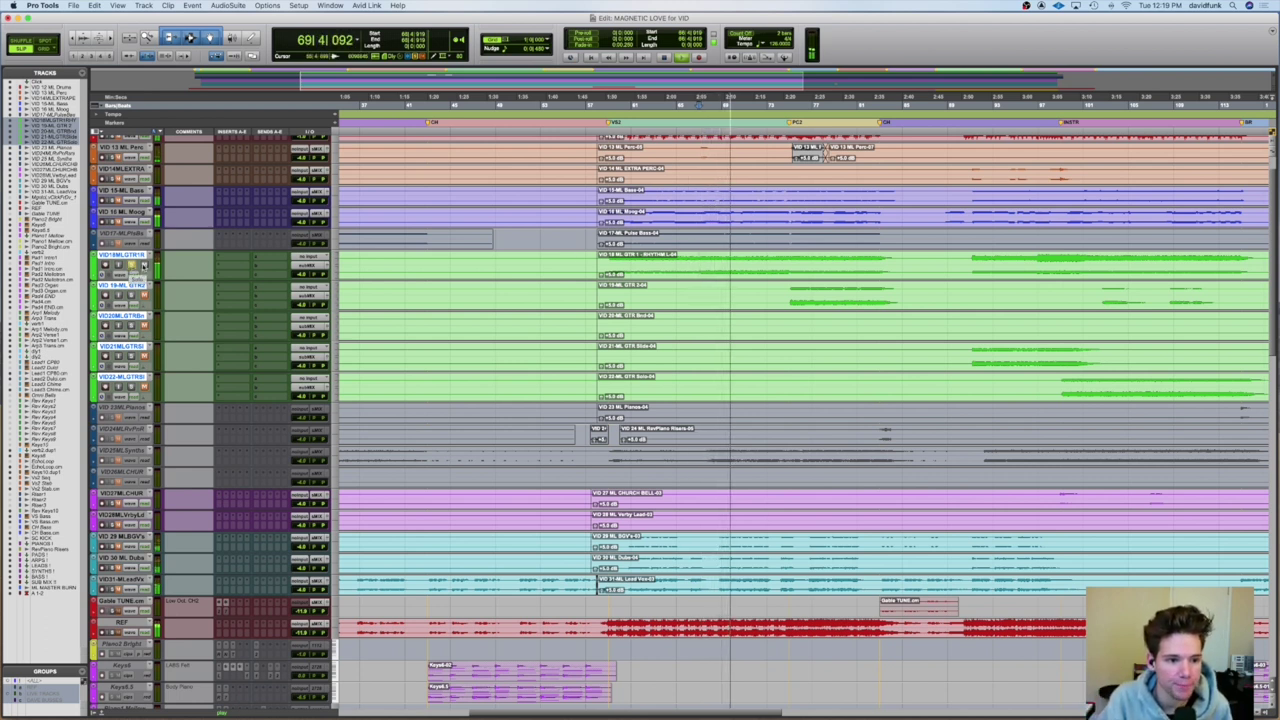
pyautogui.press('space')
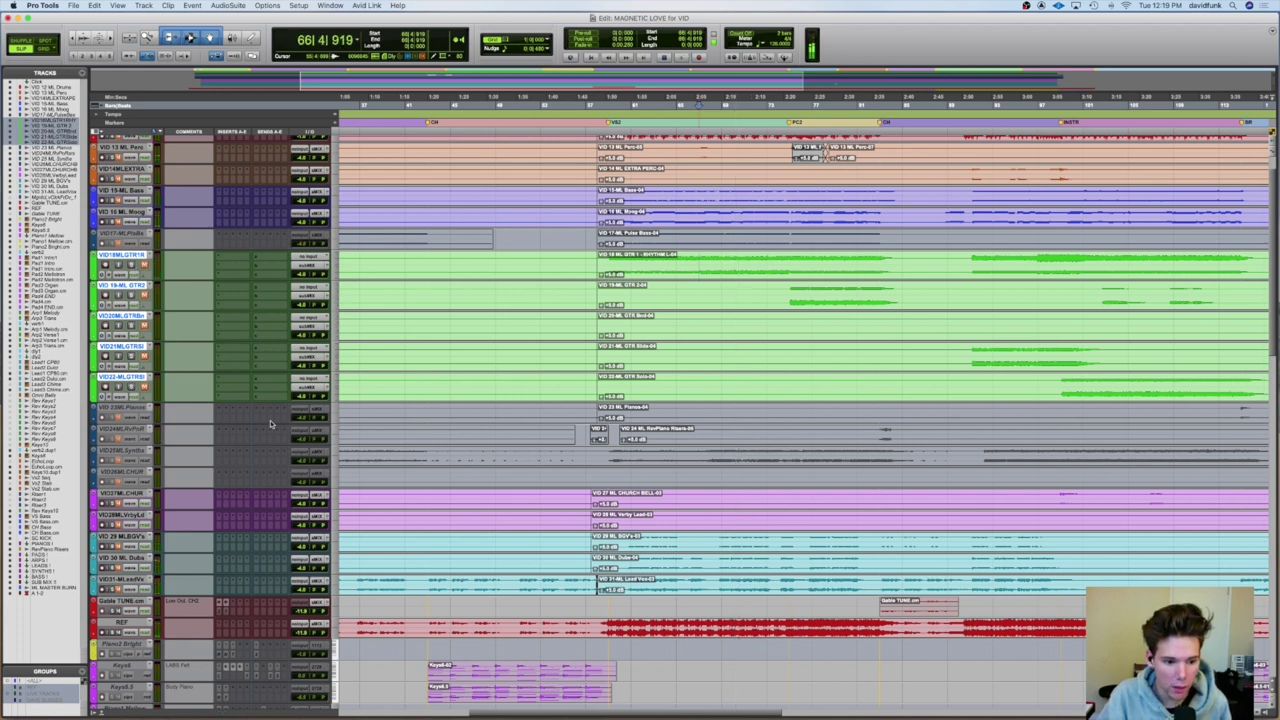
# - Set the playback position near bar 58 at the verse 2 marker and adjust the REF track's volume
pyautogui.scroll(-1, 520, 410)
pyautogui.scroll(-3, 308, 528)
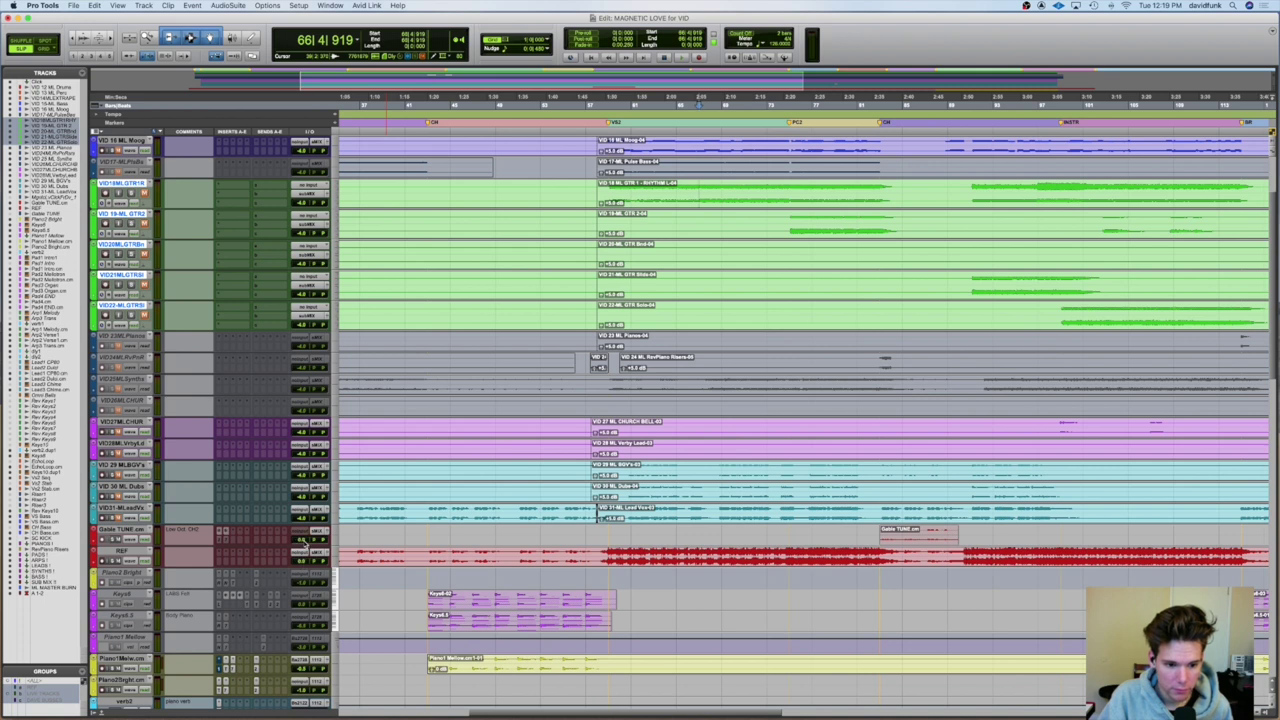
pyautogui.scroll(-2, 656, 517)
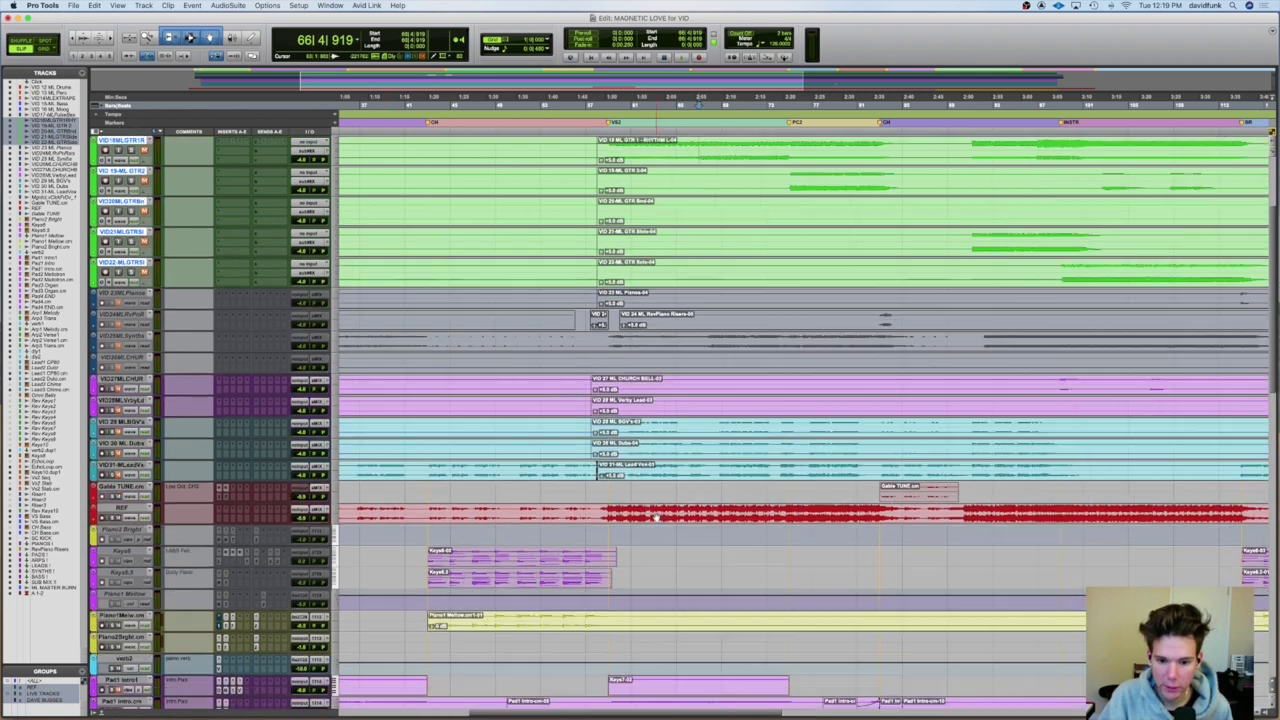
pyautogui.scroll(-10, 656, 517)
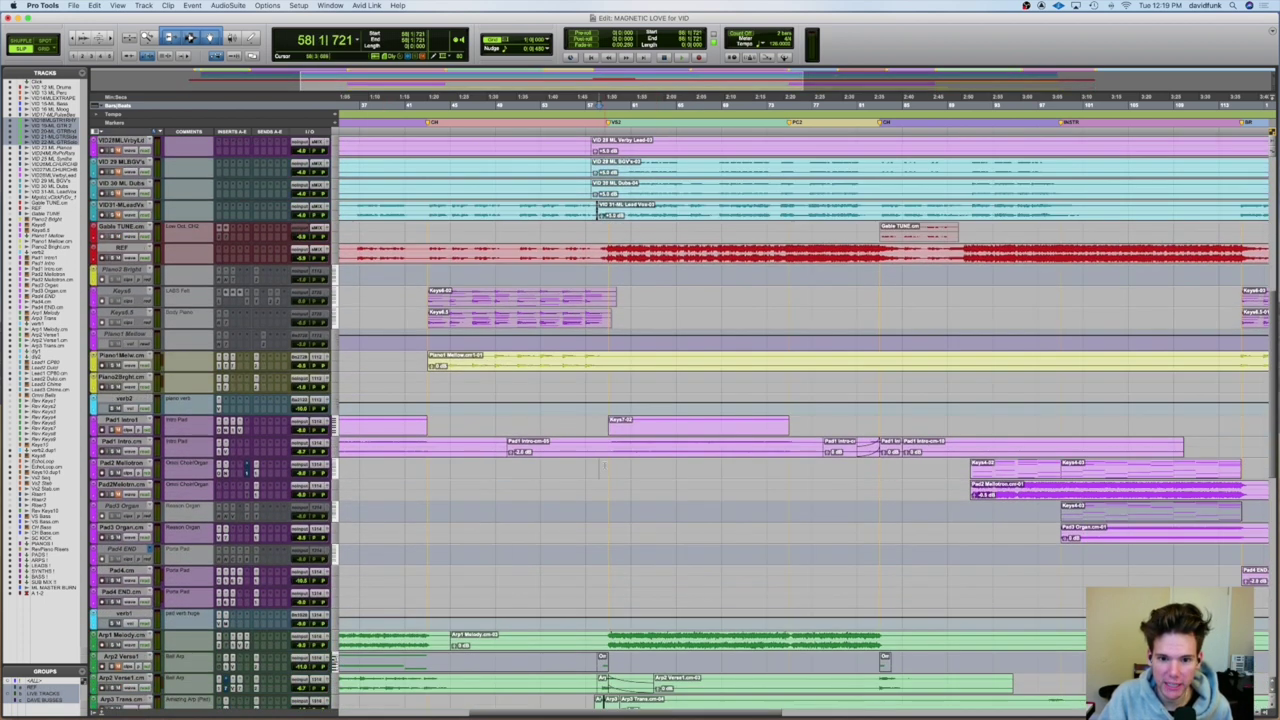
pyautogui.scroll(3, 302, 237)
pyautogui.scroll(-4, 302, 237)
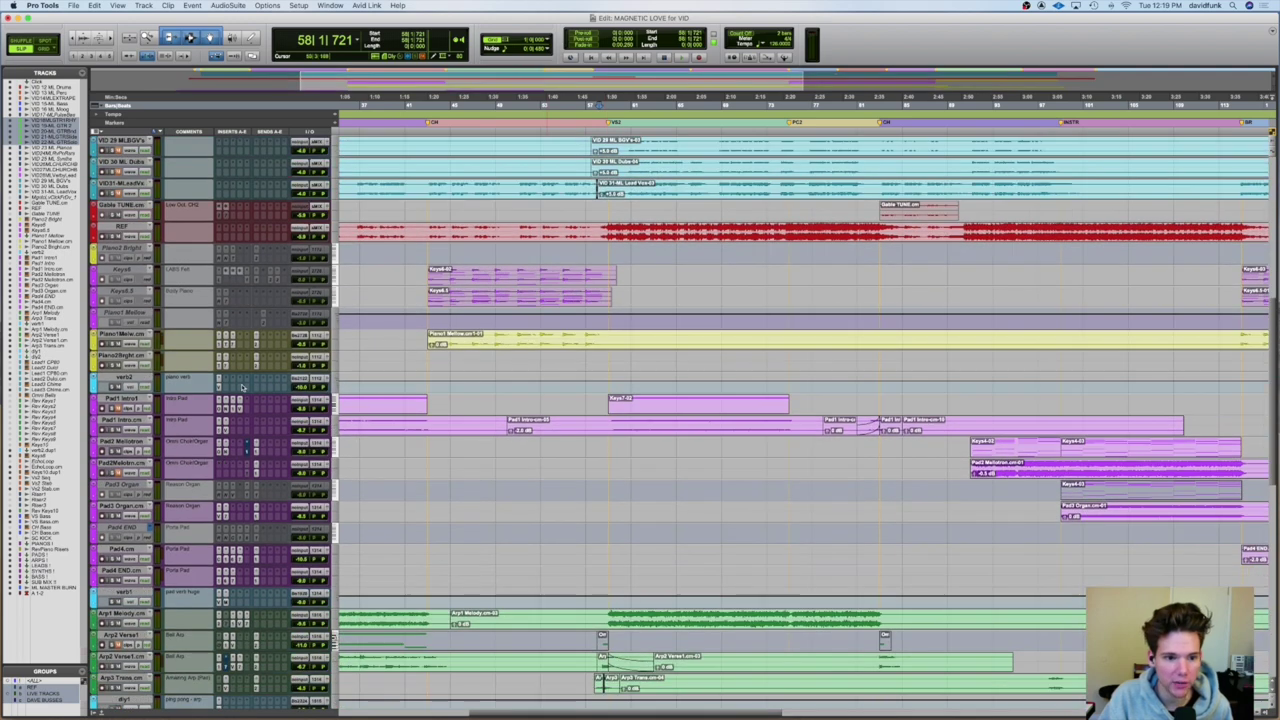
pyautogui.click(302, 237)
pyautogui.scroll(-17, 302, 237)
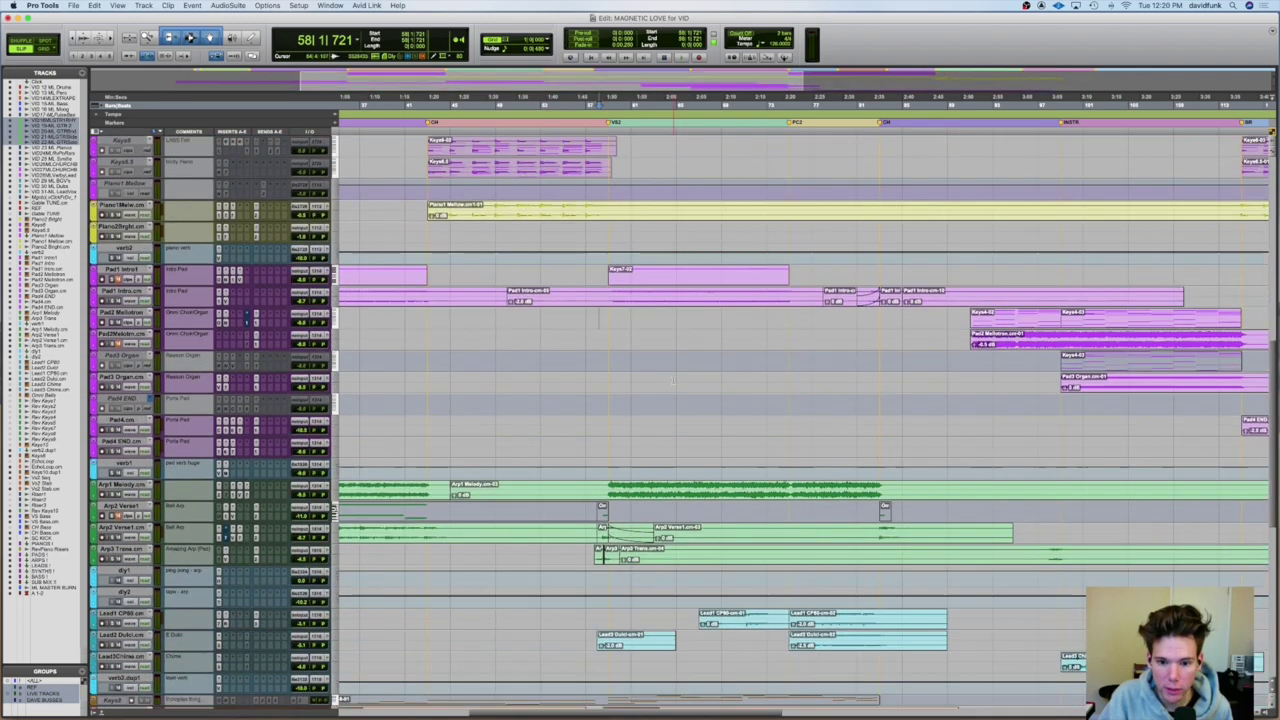
# - Adjust the Keys10.dup1 track's volume and play verse 2 from about bar 58
pyautogui.scroll(-3, 672, 381)
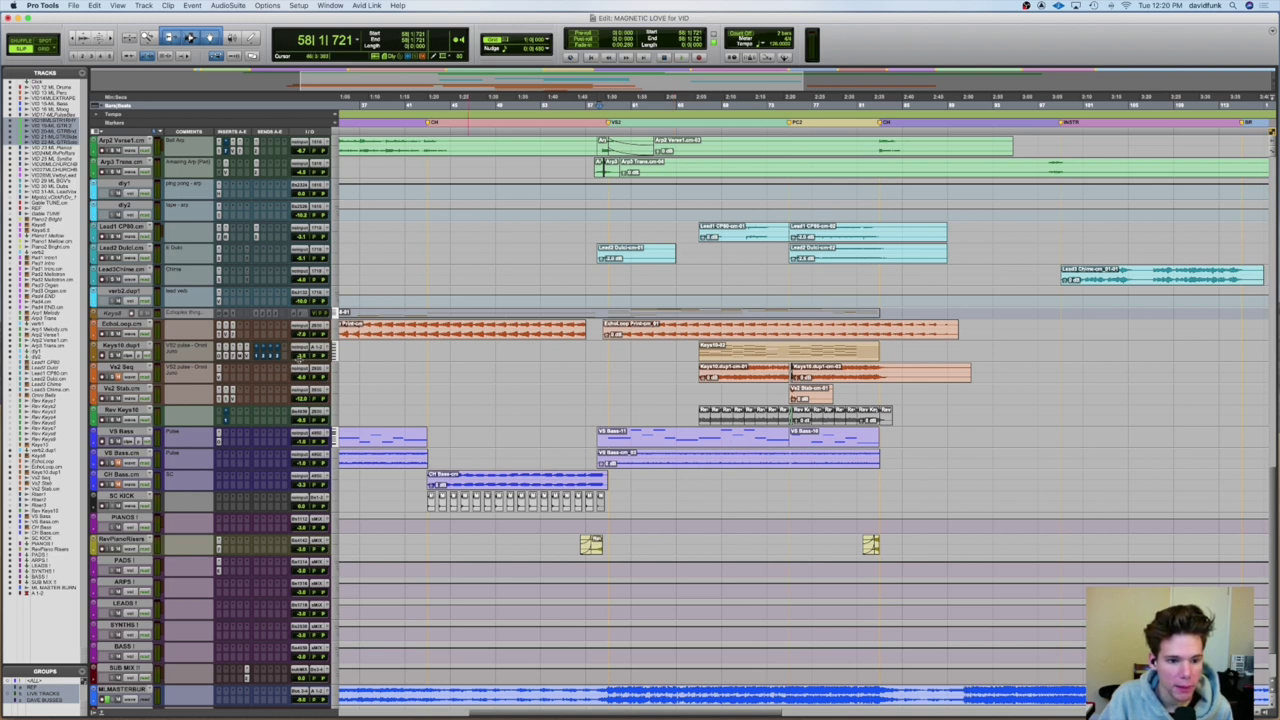
pyautogui.click(301, 358)
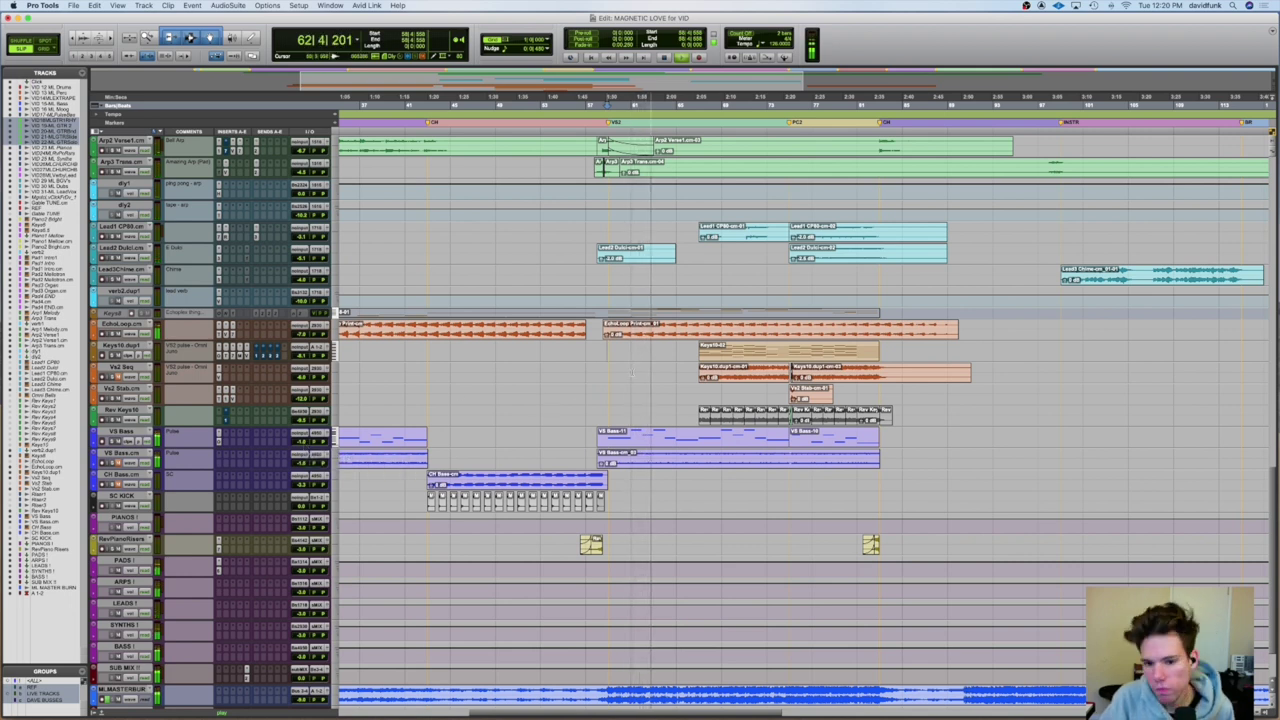
pyautogui.hscroll(3, 607, 374)
pyautogui.scroll(2, 607, 374)
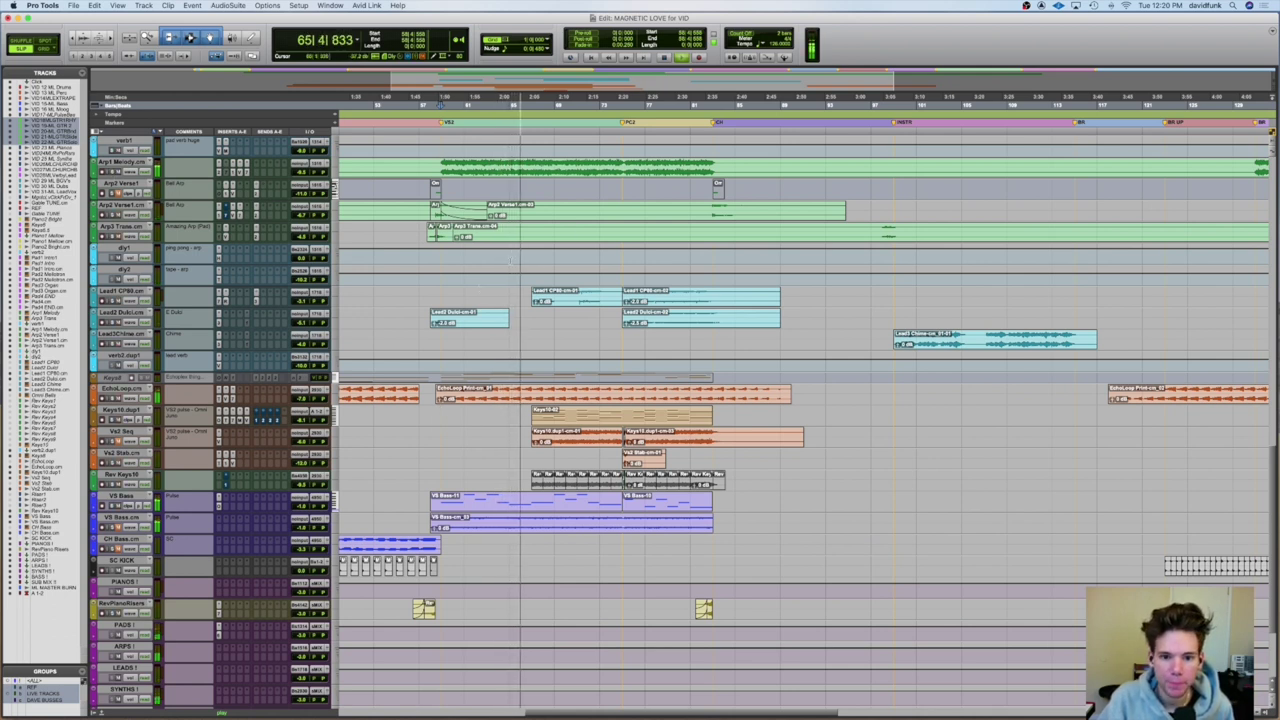
pyautogui.press('space')
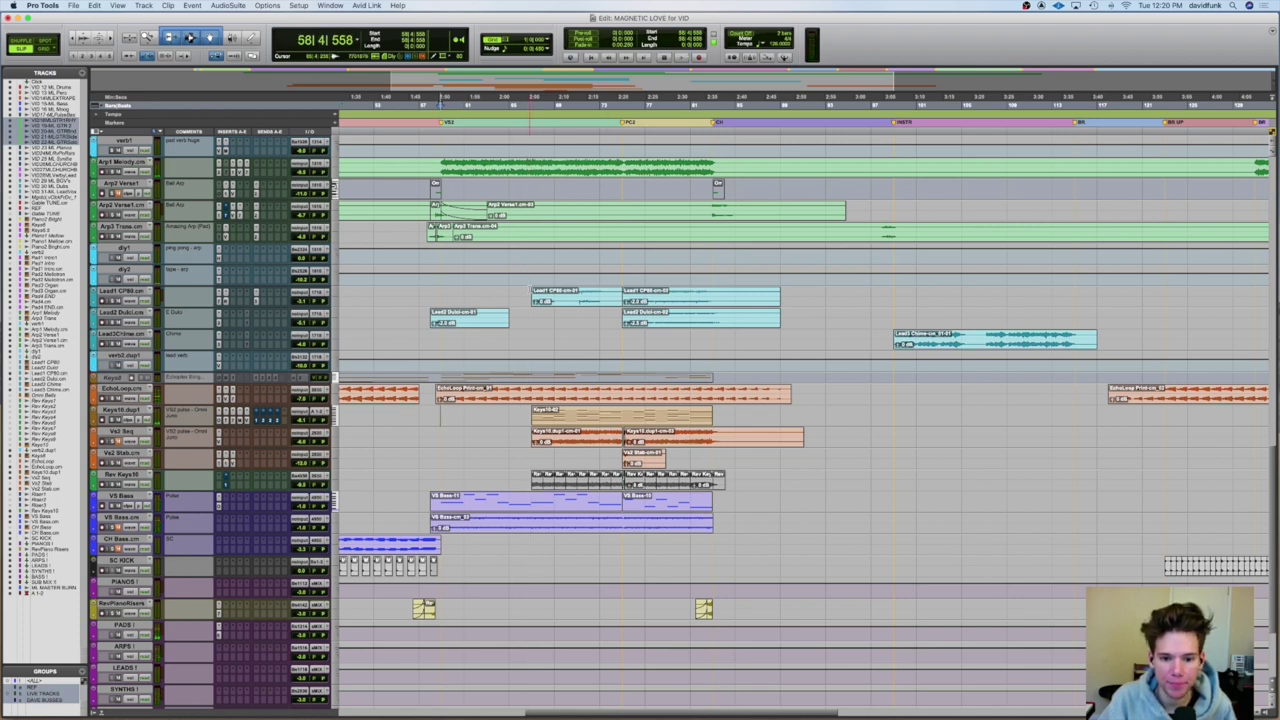
# - Increase the Lead1 CP80.cm track's height and place the playback position at the start of its first clip, bar 67
pyautogui.click(530, 297)
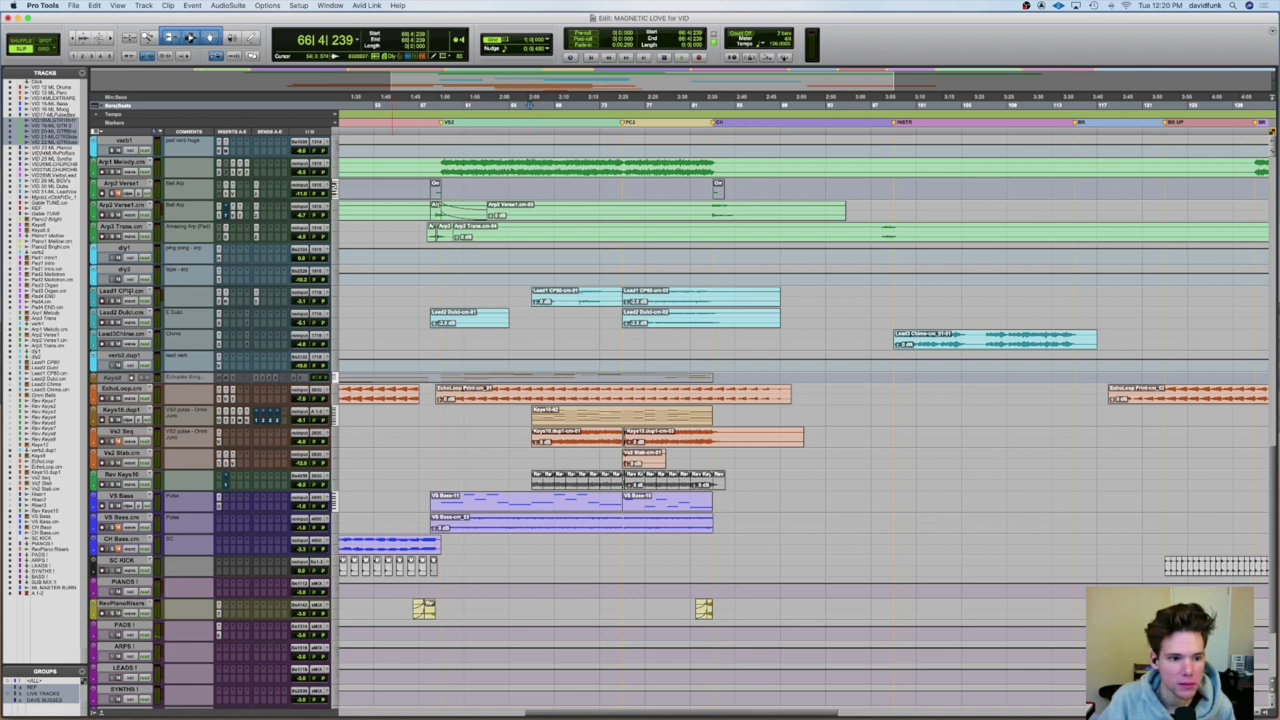
pyautogui.click(128, 291)
pyautogui.hotkey('ctrl', 'Up')
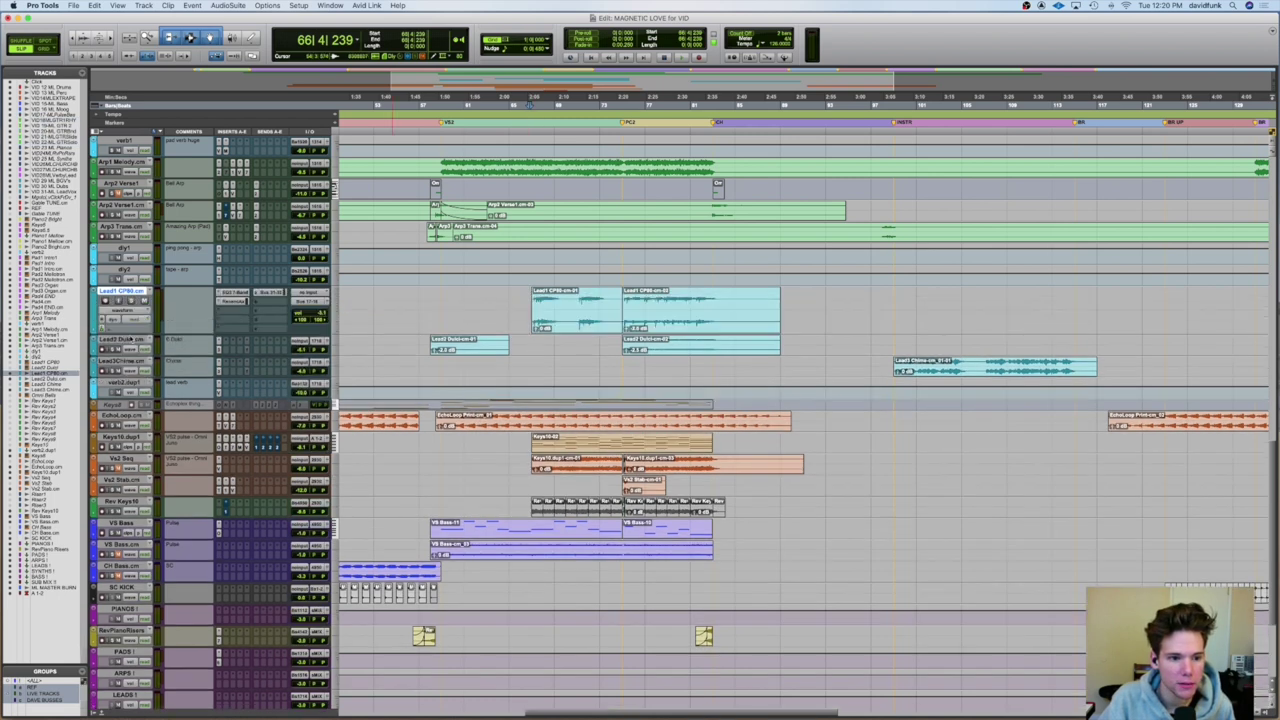
pyautogui.click(532, 315)
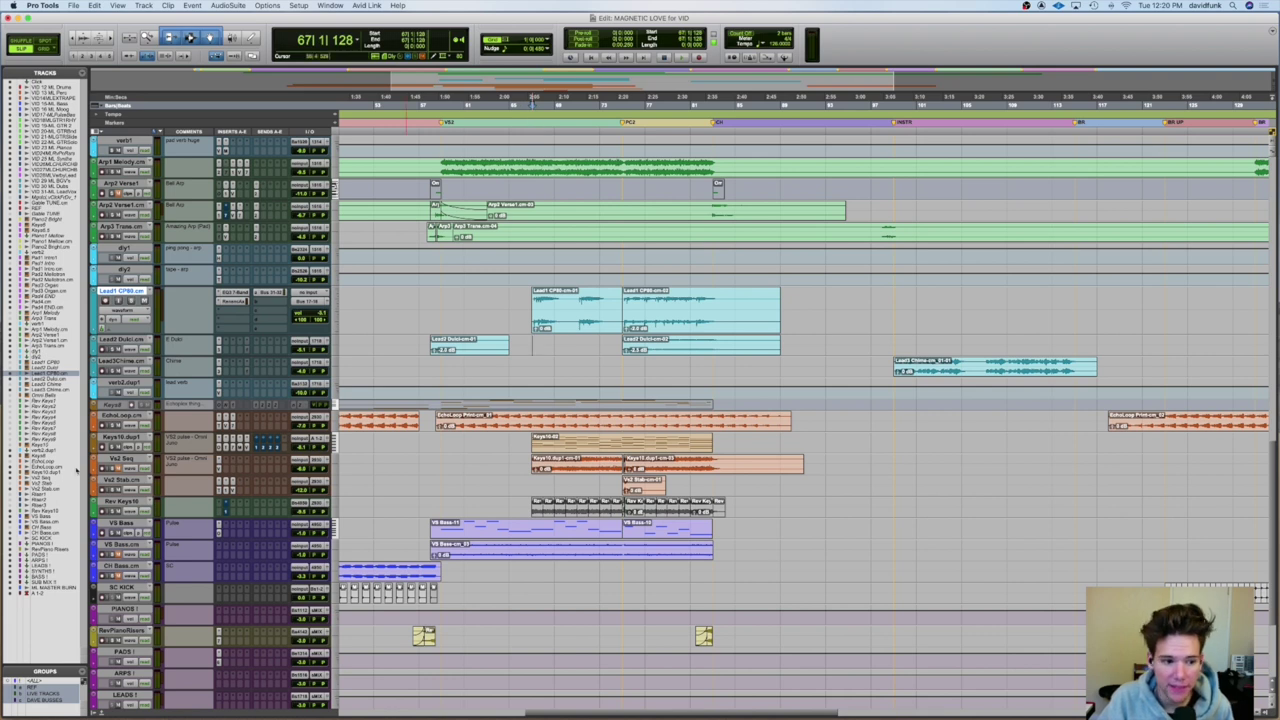
# - Enlarge the Keys10.dup1 track and review its TAL-Chorus-LX, EQ3 7-Band, Multi-Delay and ValhallaVintageVerb inserts
pyautogui.hotkey('ctrl', 'Up')
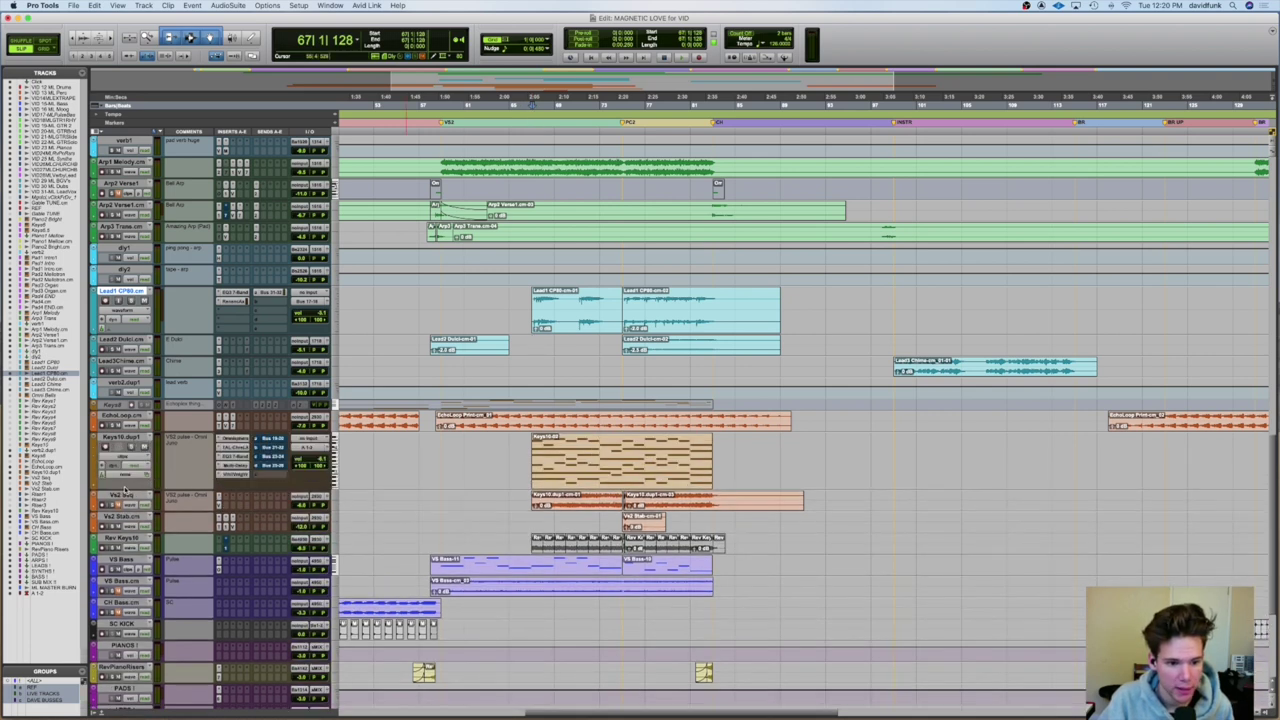
pyautogui.click(234, 447)
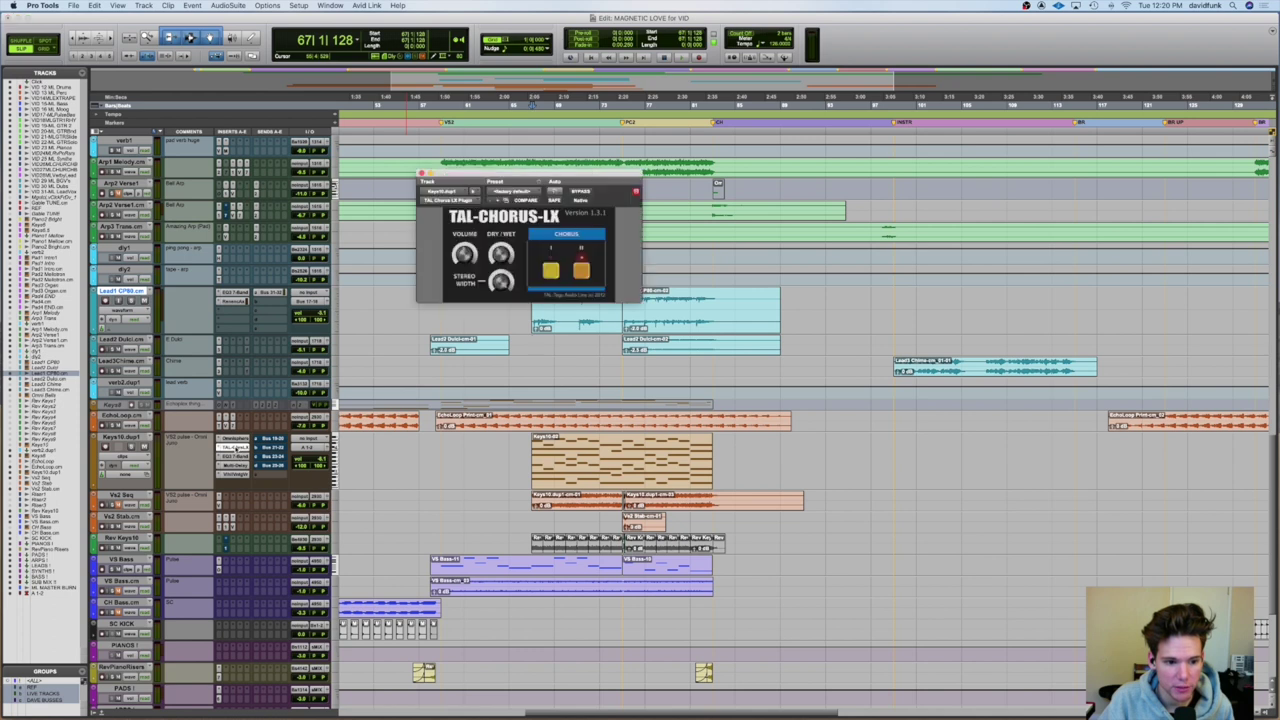
pyautogui.click(236, 458)
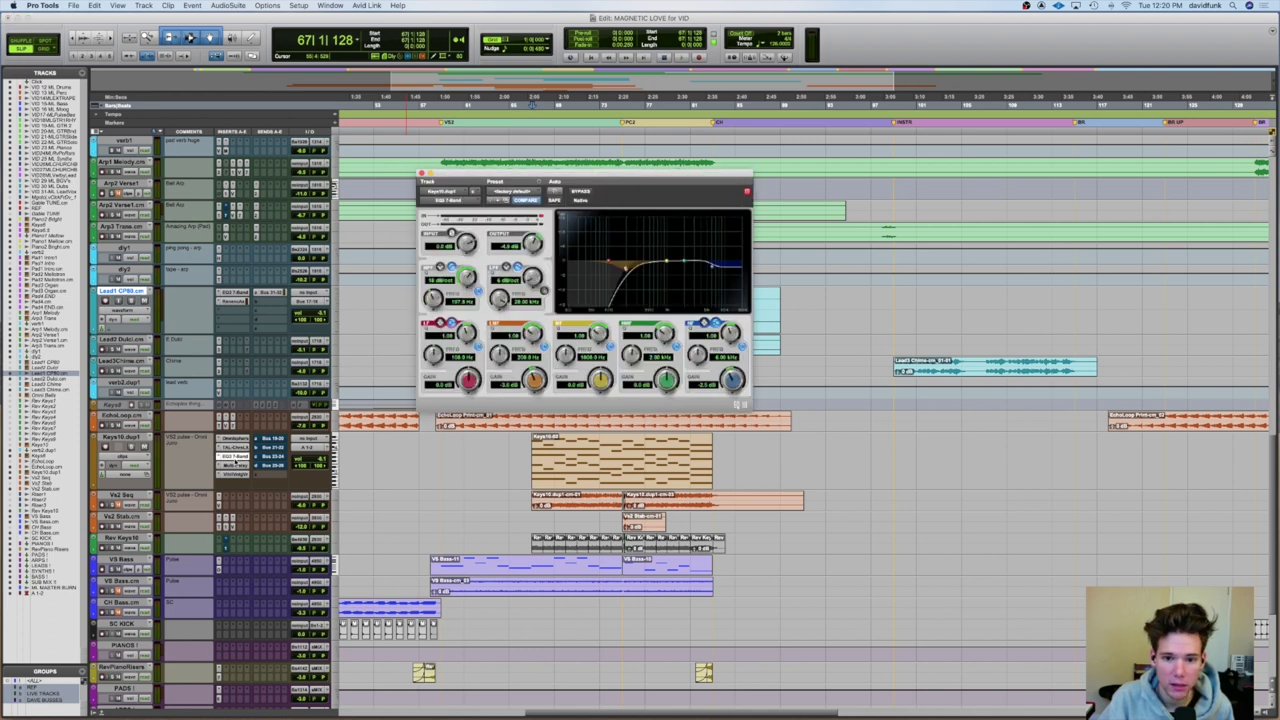
pyautogui.click(237, 470)
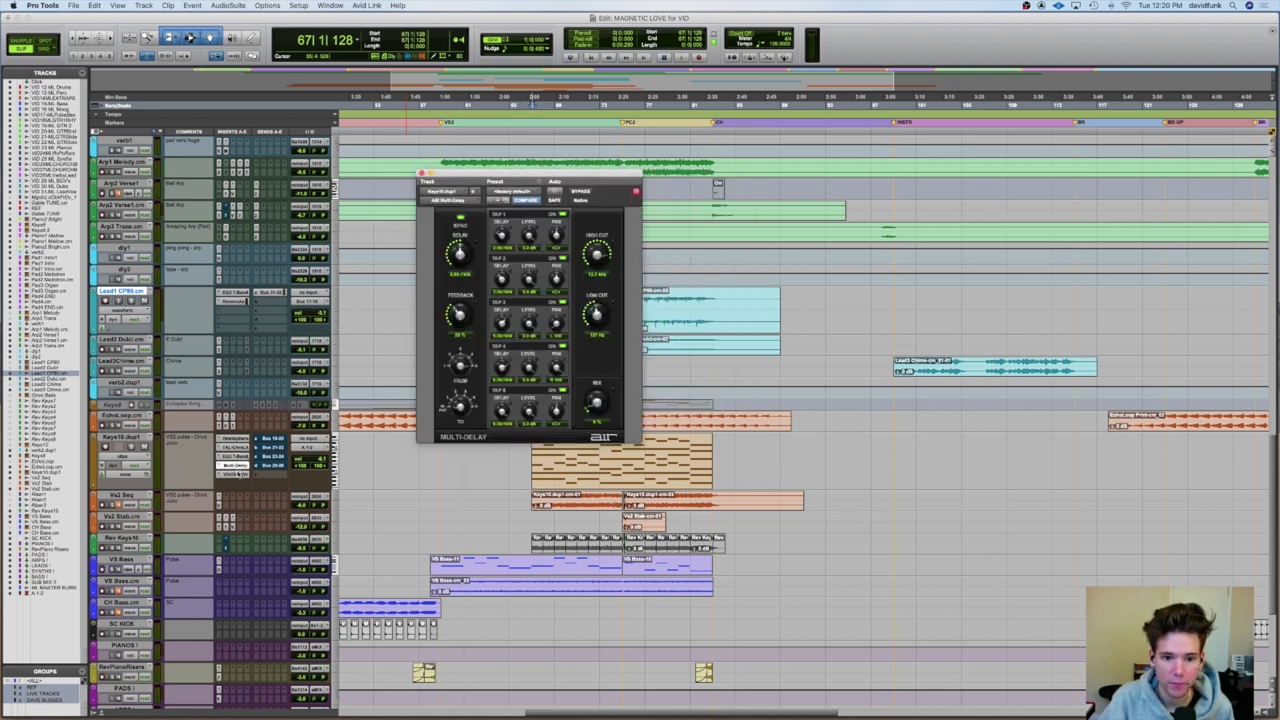
pyautogui.click(238, 476)
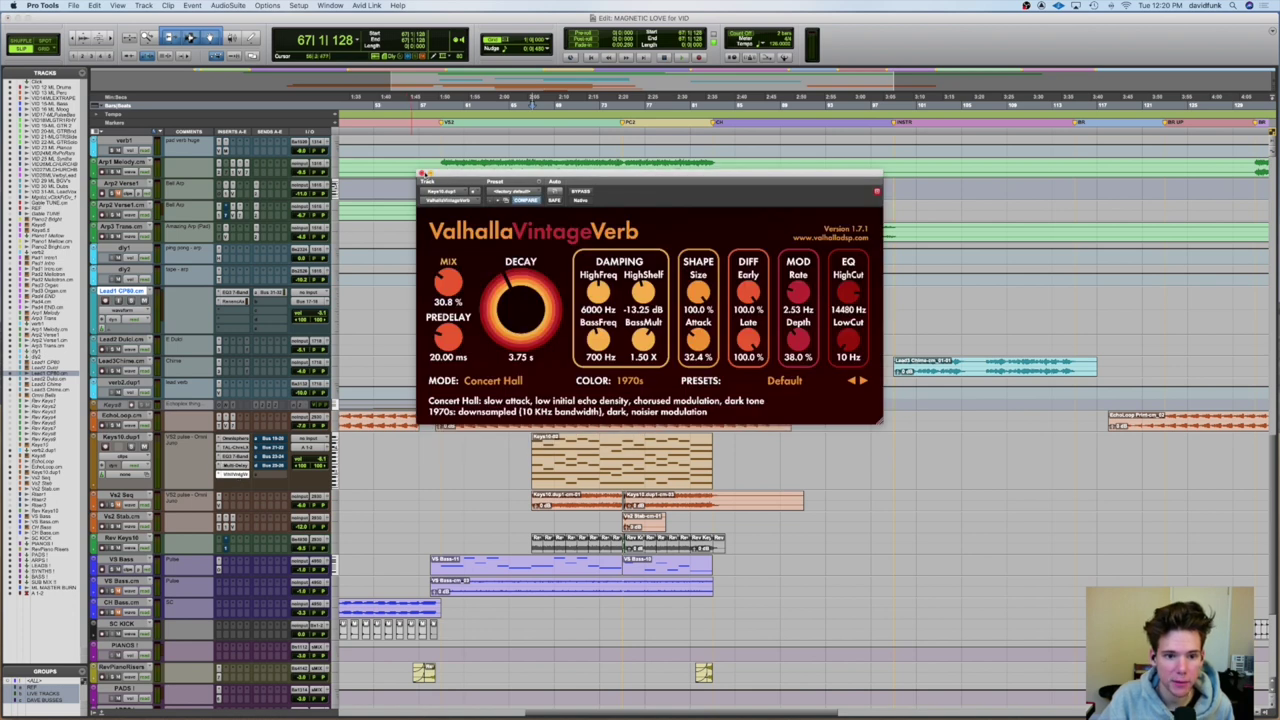
pyautogui.click(424, 174)
# - Examine the arpeggiator of the MAGNETIC LOVE_juno sequencer patch in Omnisphere on Keys10.dup1 while auditioning it from bar 66
pyautogui.click(530, 460)
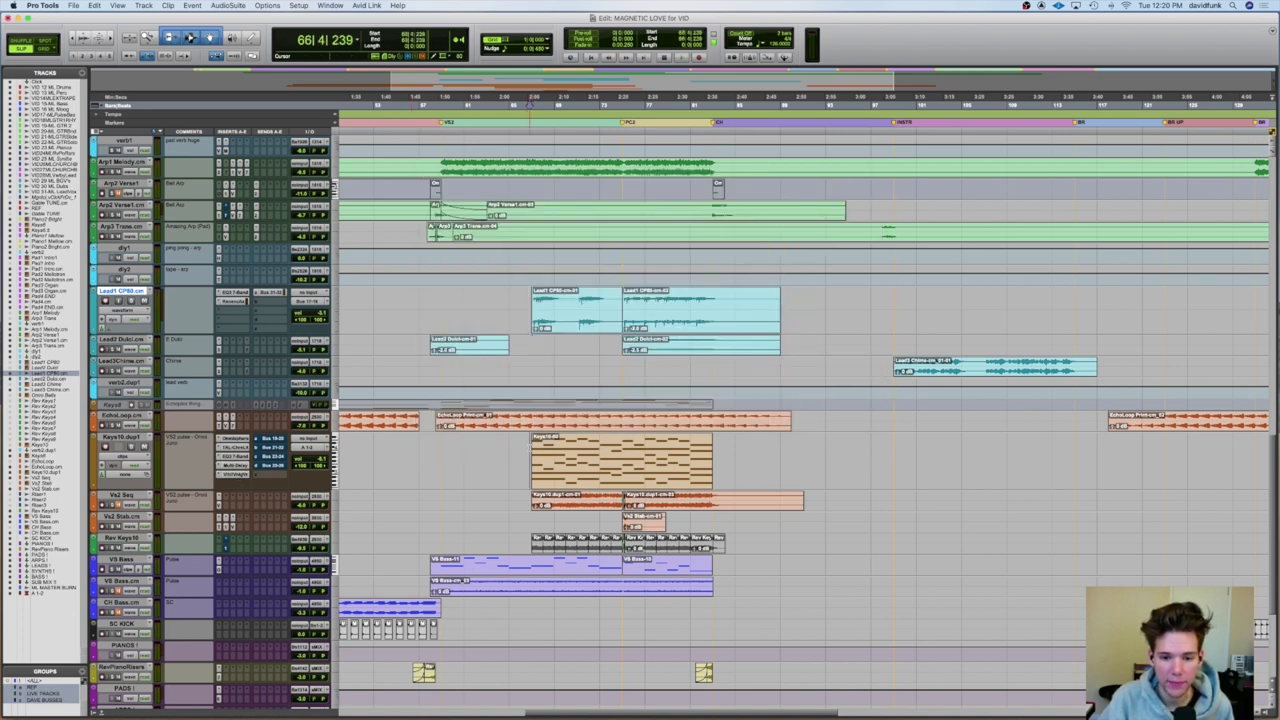
pyautogui.click(521, 104)
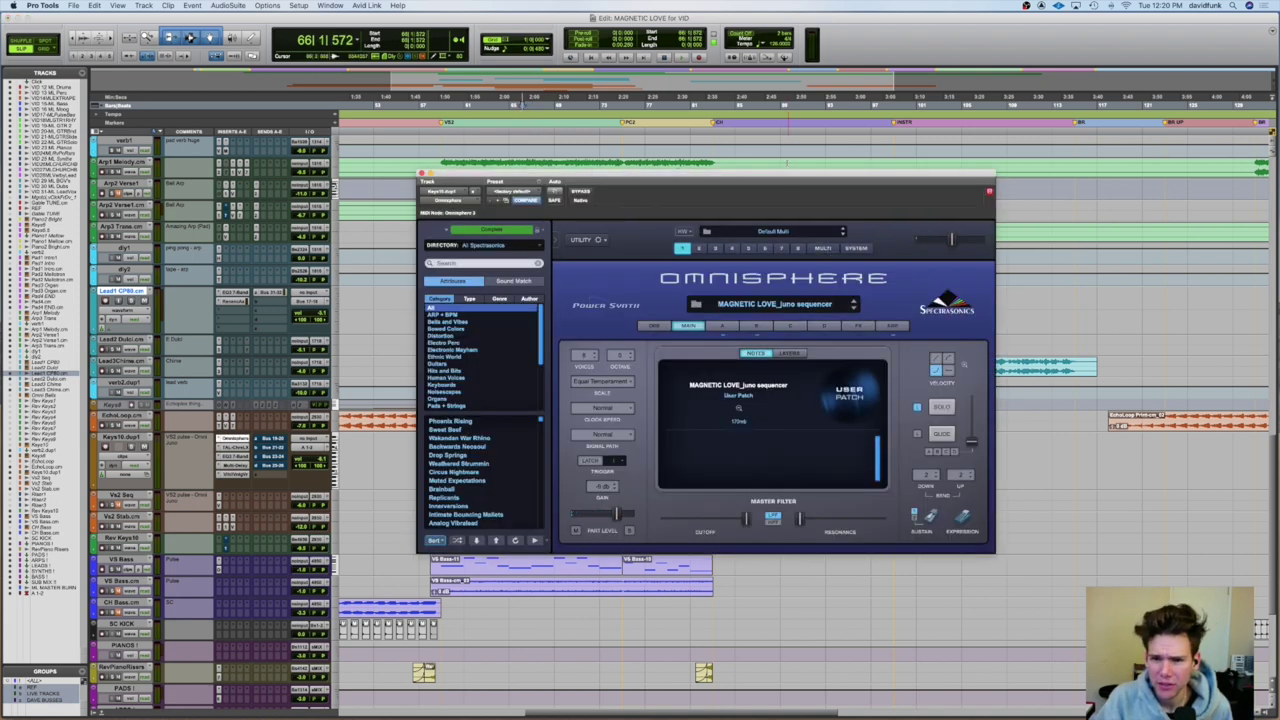
pyautogui.moveTo(791, 177); pyautogui.dragTo(661, 132)
pyautogui.click(763, 279)
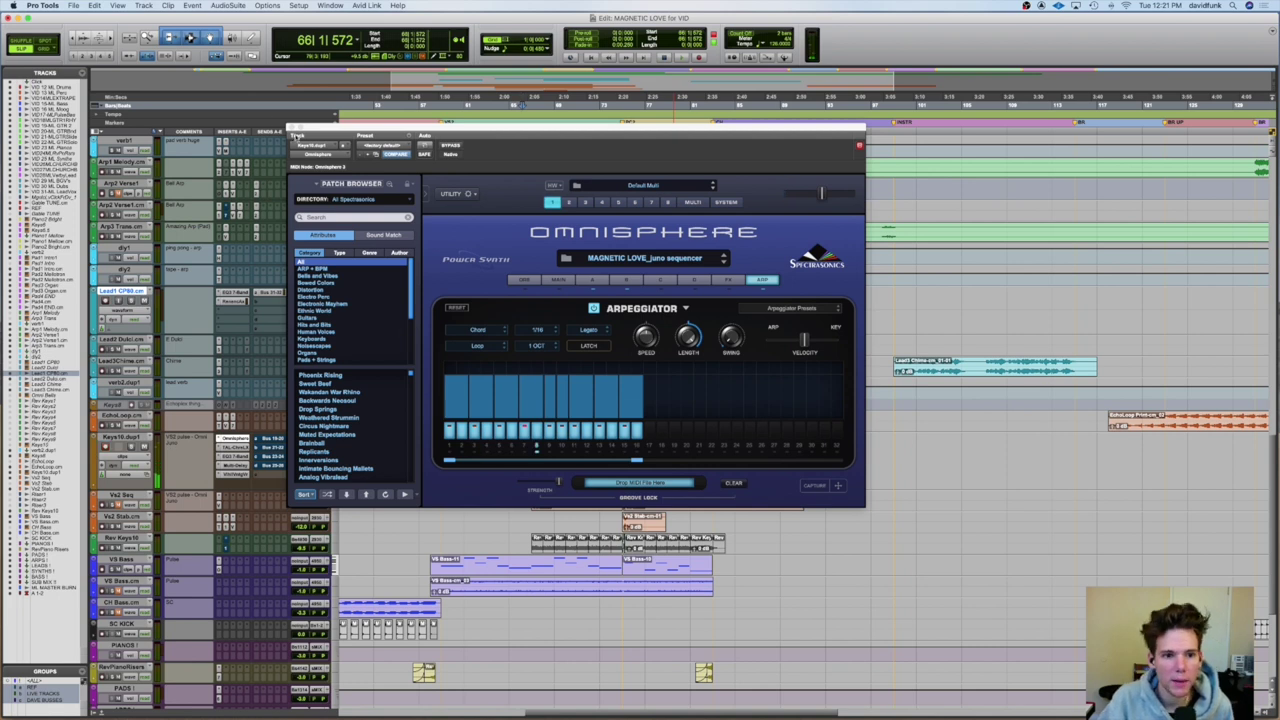
pyautogui.click(290, 128)
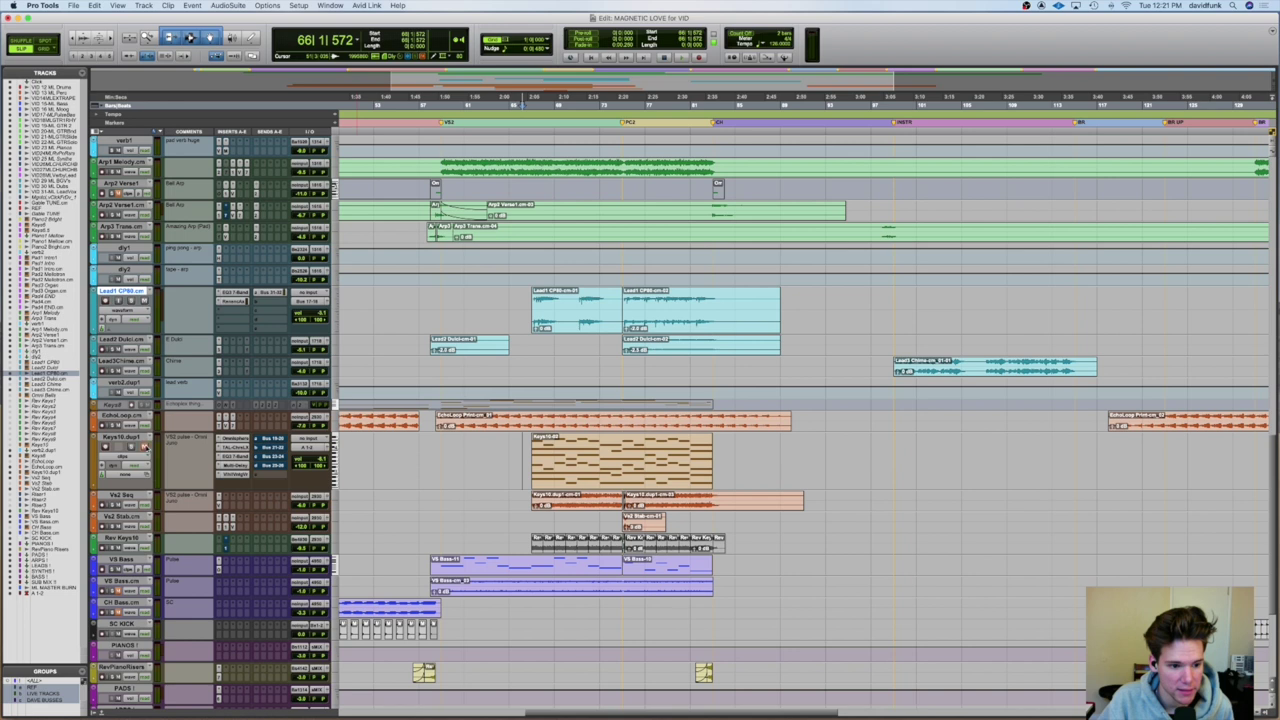
# - Audition the Vs2 Seq track soloed from bar 66 and shrink the Keys10.dup1 track to a compact height
pyautogui.press('space')
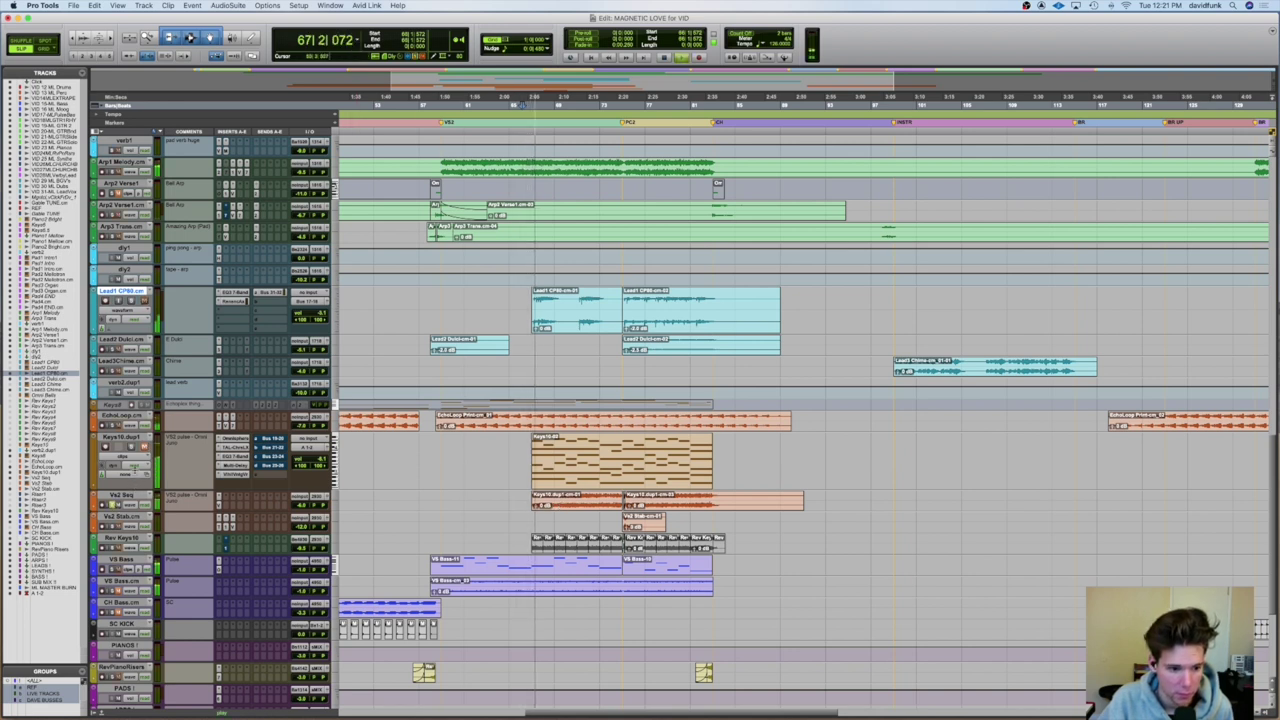
pyautogui.moveTo(133, 493); pyautogui.dragTo(133, 456)
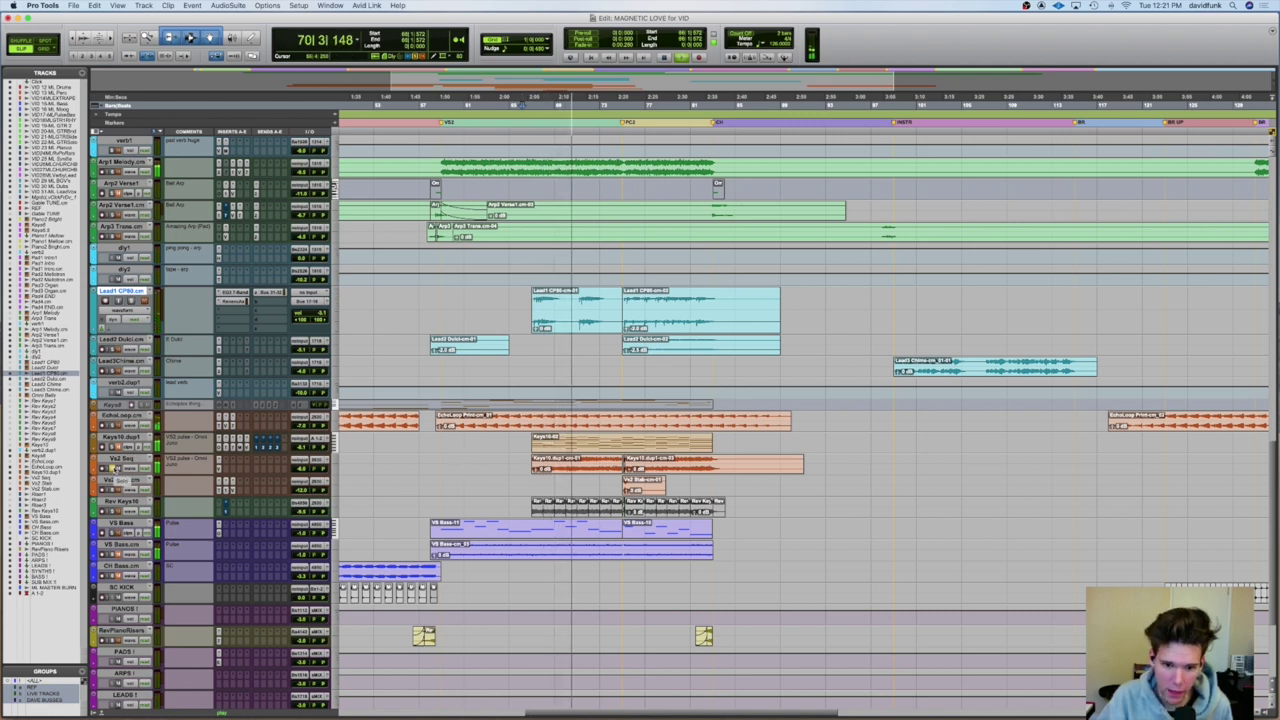
pyautogui.press('space')
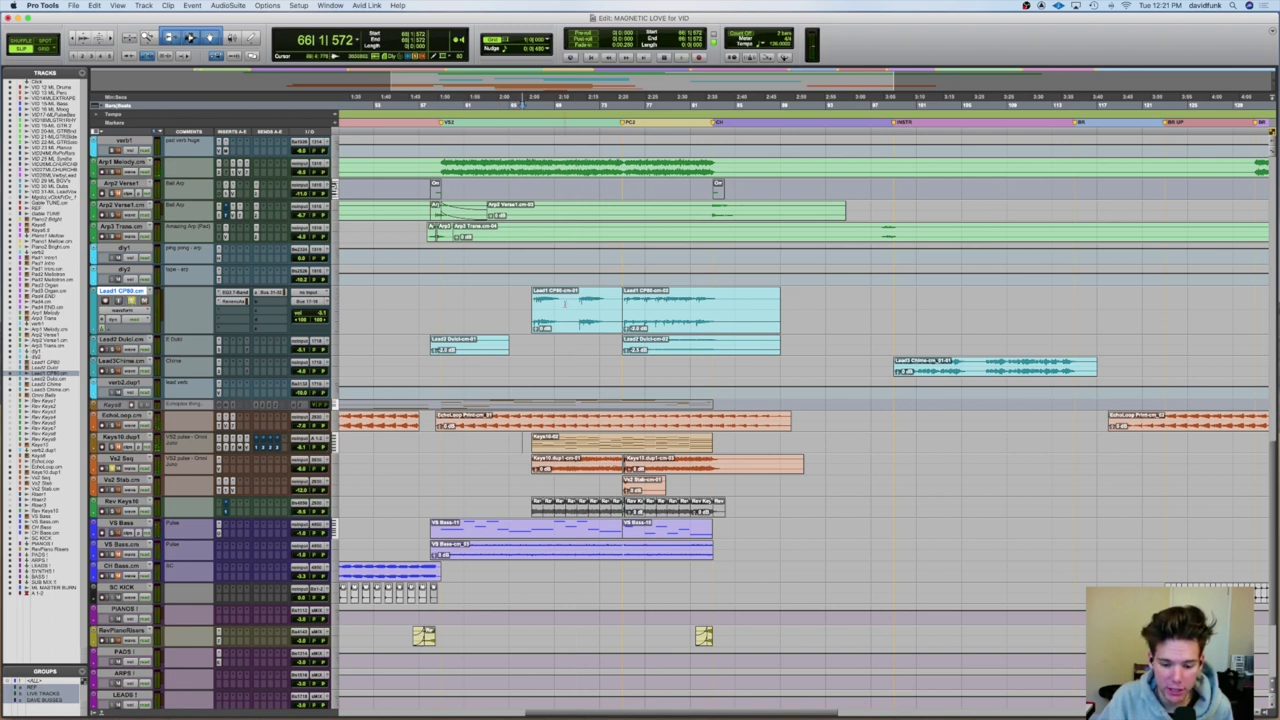
# - Audition the soloed Lead1 CP80.cm part, raise its volume, and play the full mix from bar 73 into the PC2 section
pyautogui.press('space')
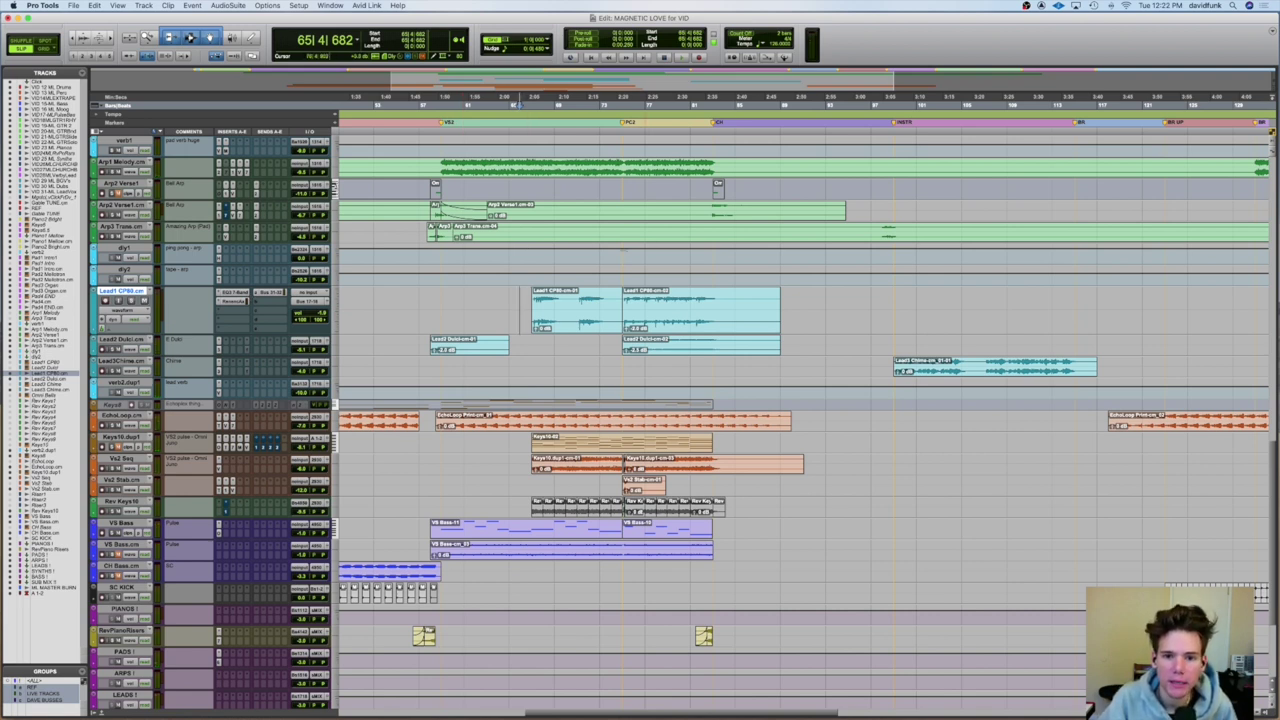
pyautogui.click(601, 262)
pyautogui.press('space')
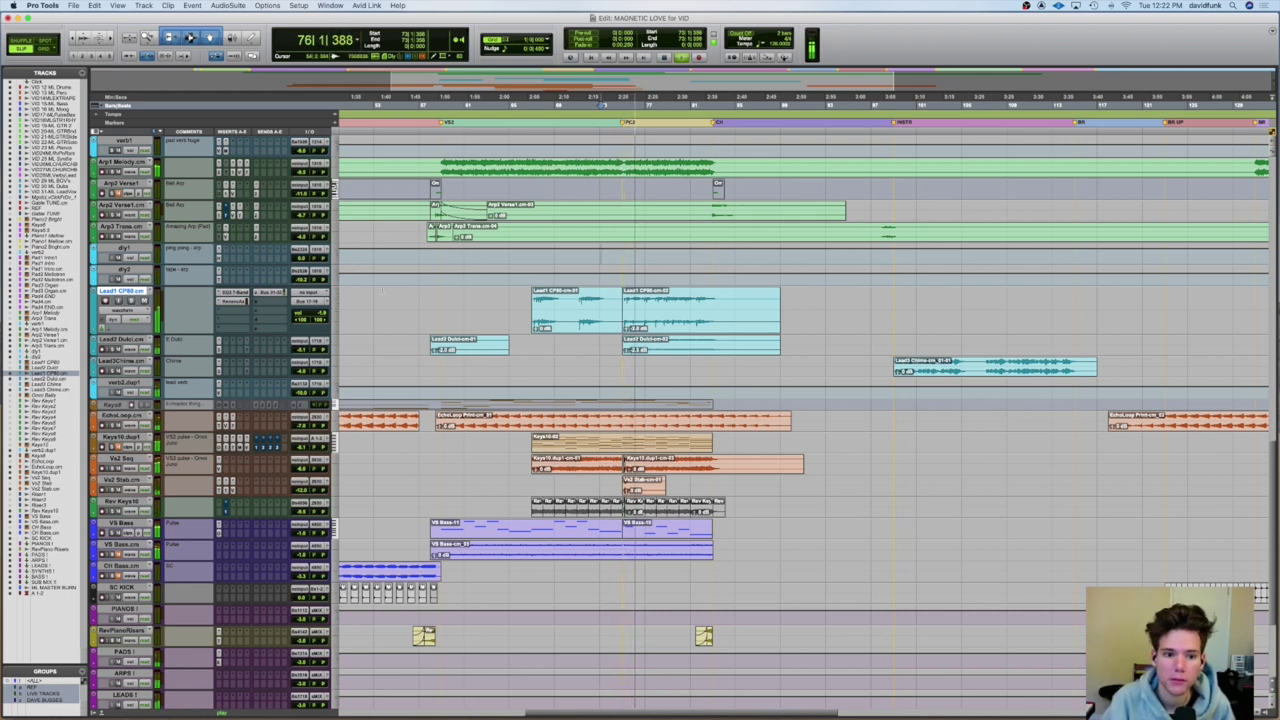
pyautogui.press('space')
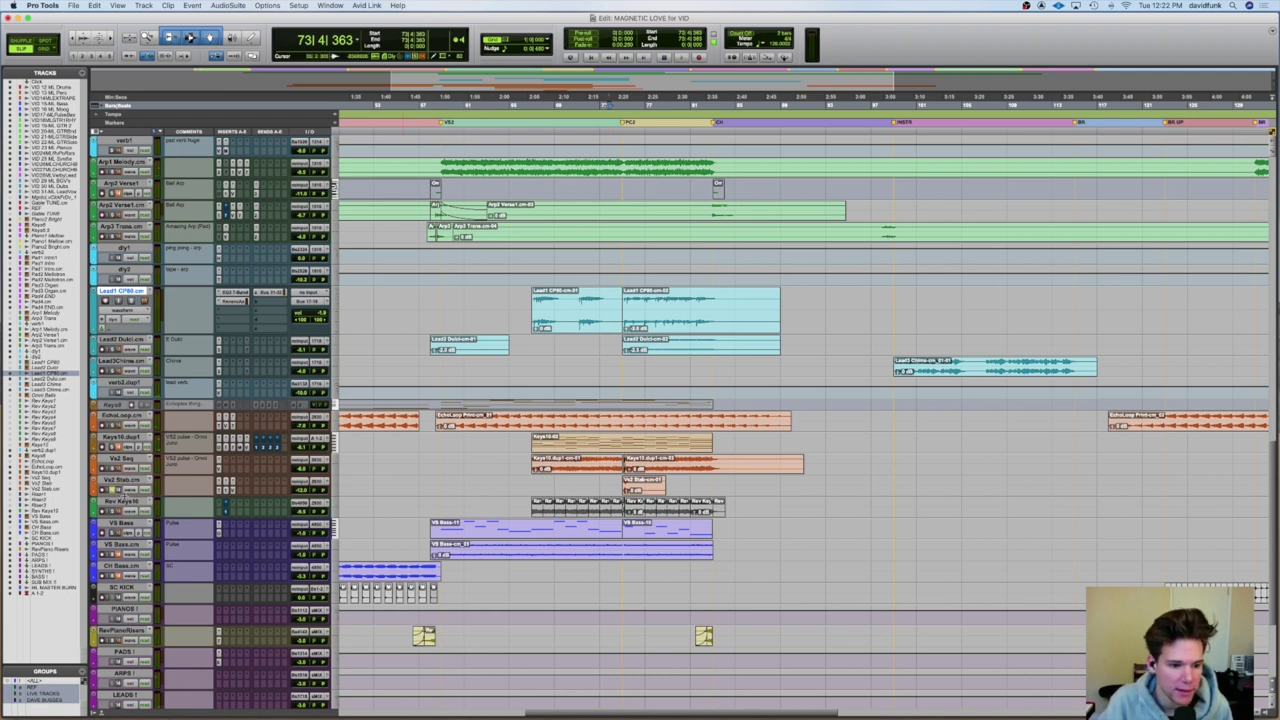
# - Enlarge the Vs2 Stab.cm track and audition its soloed stab clip at the start of the PC2 section
pyautogui.hotkey('ctrl', 'Up')
pyautogui.click(615, 500)
pyautogui.press('super+bracketright')
pyautogui.press('super+bracketright')
pyautogui.press('super+bracketright')
pyautogui.press('space')
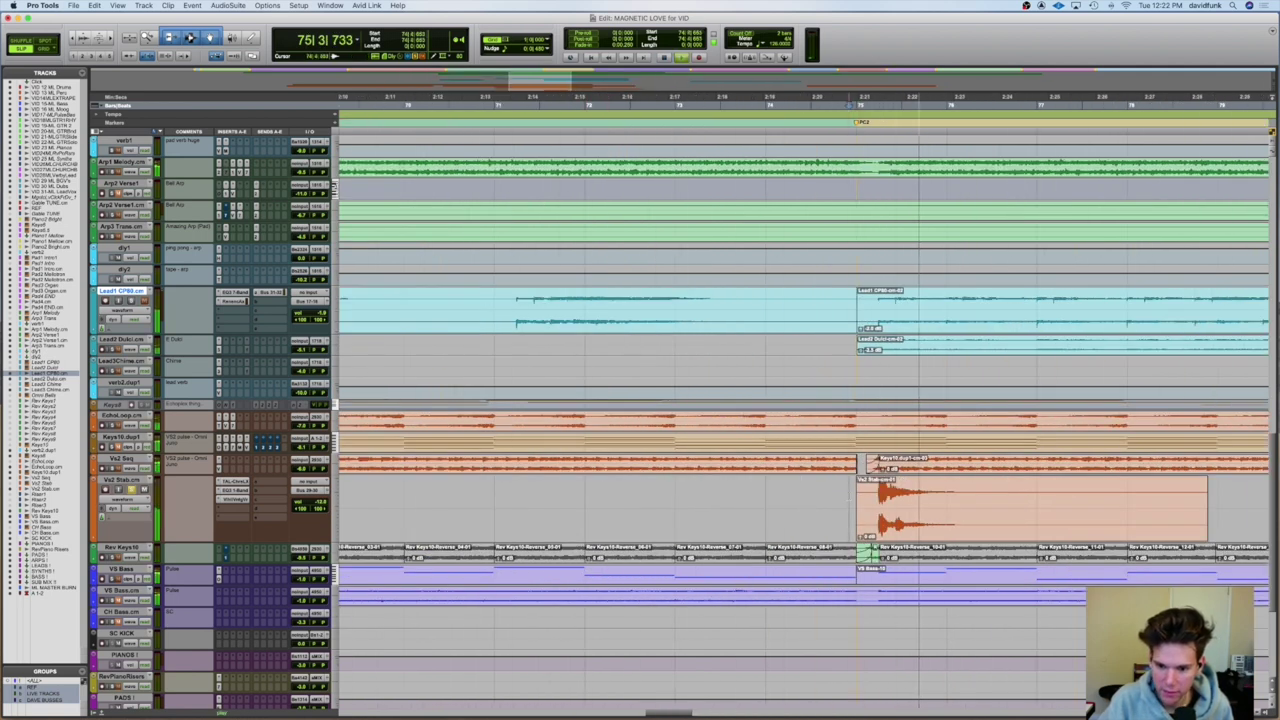
pyautogui.click(849, 500)
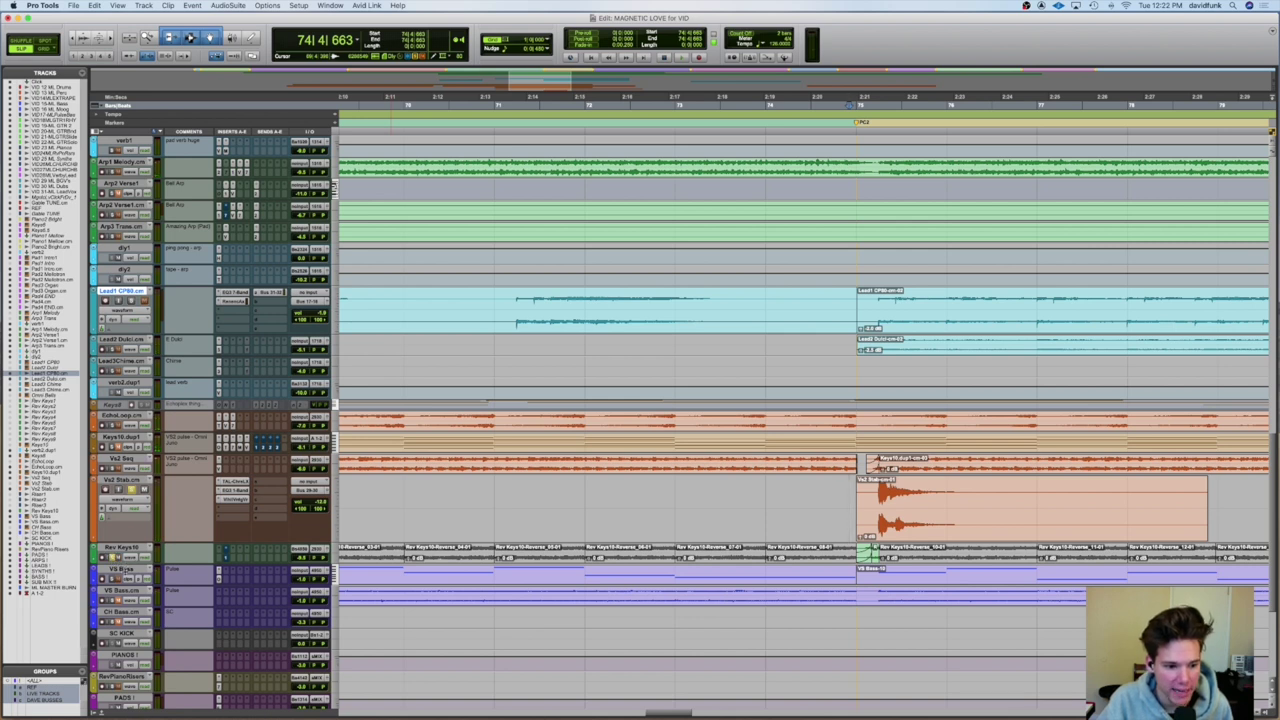
# - Enlarge the Rev Keys10 track and audition its reversed keys soloed together with Vs2 Stab.cm from about bar 74 into PC2
pyautogui.hotkey('ctrl', 'Down')
pyautogui.hotkey('ctrl', 'Down')
pyautogui.press('space')
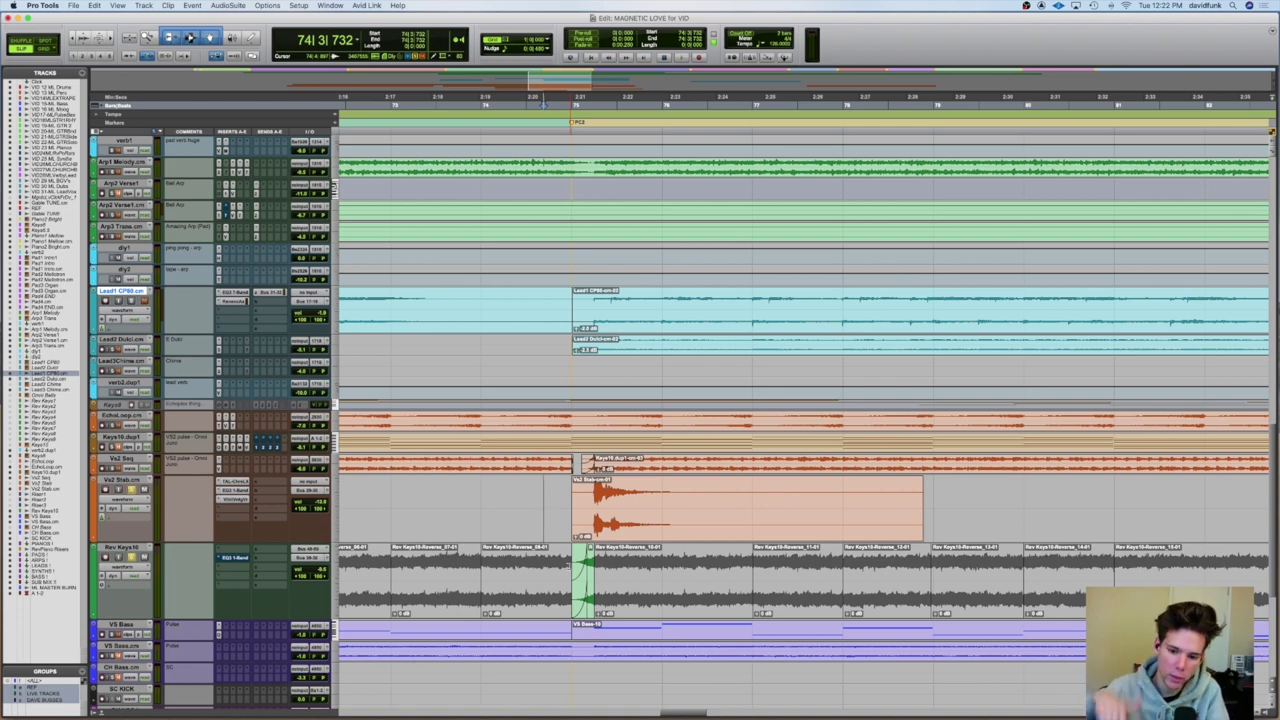
pyautogui.click(477, 492)
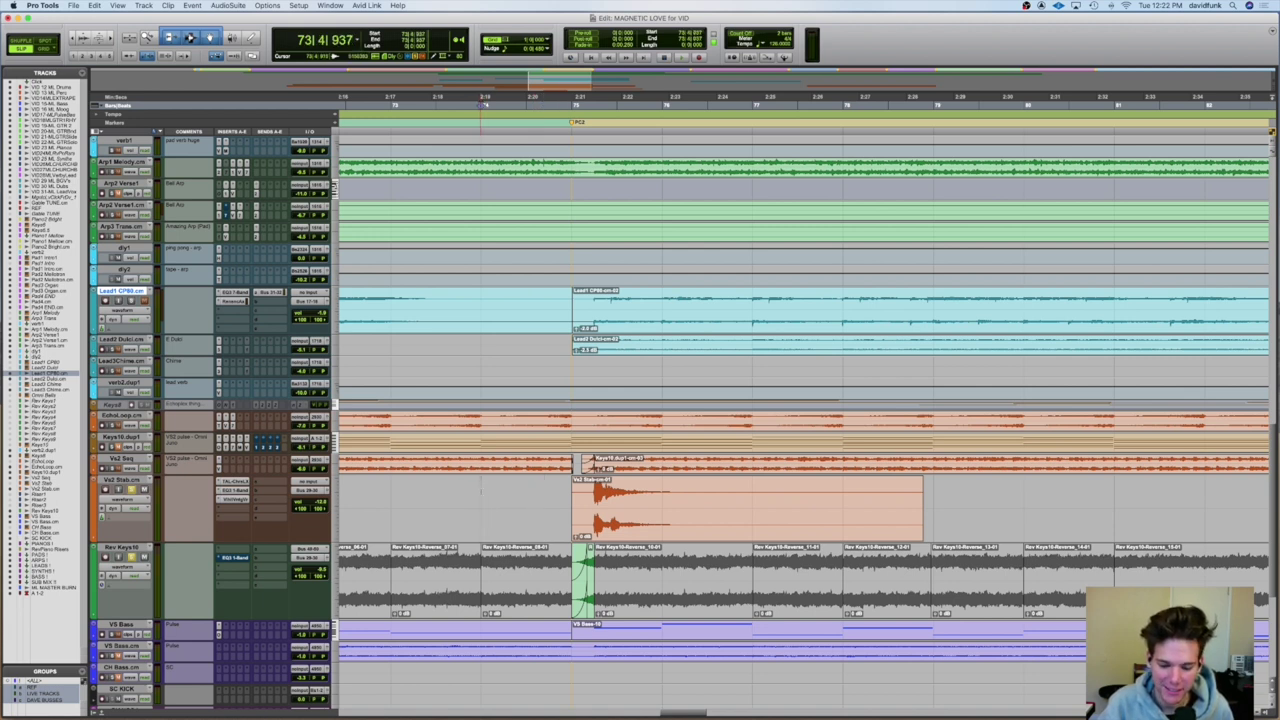
pyautogui.press('space')
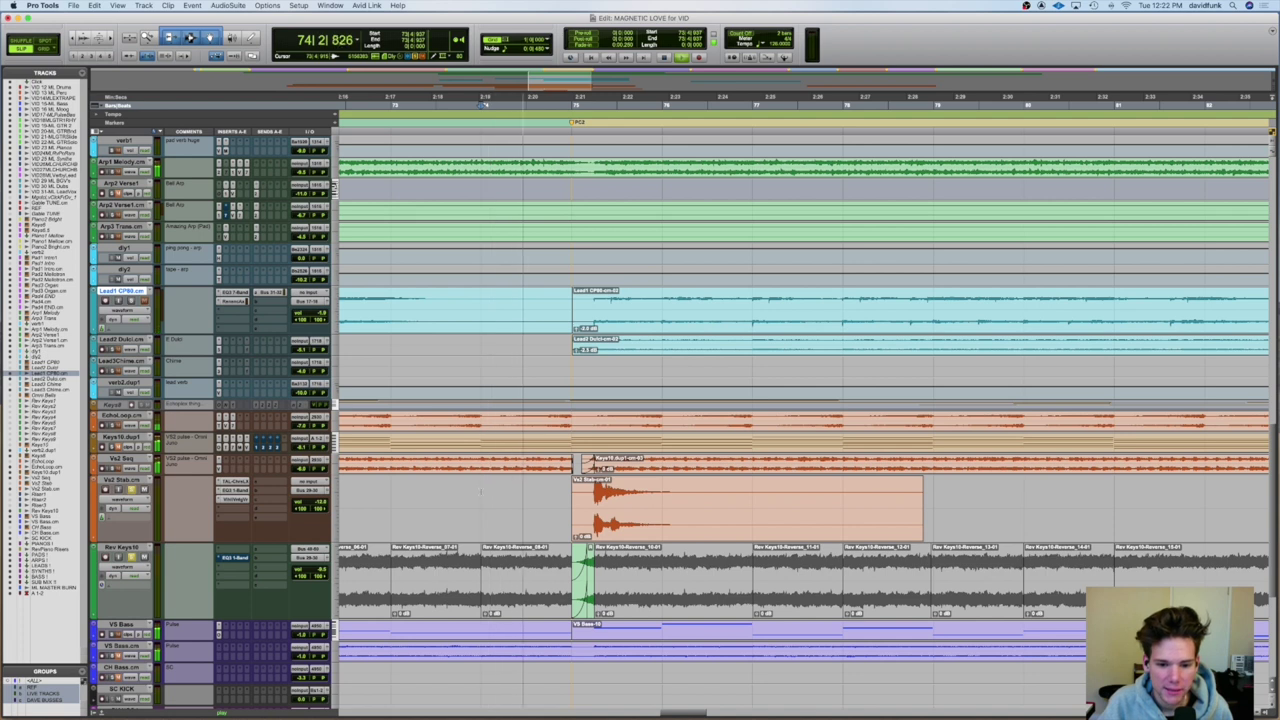
pyautogui.press('space')
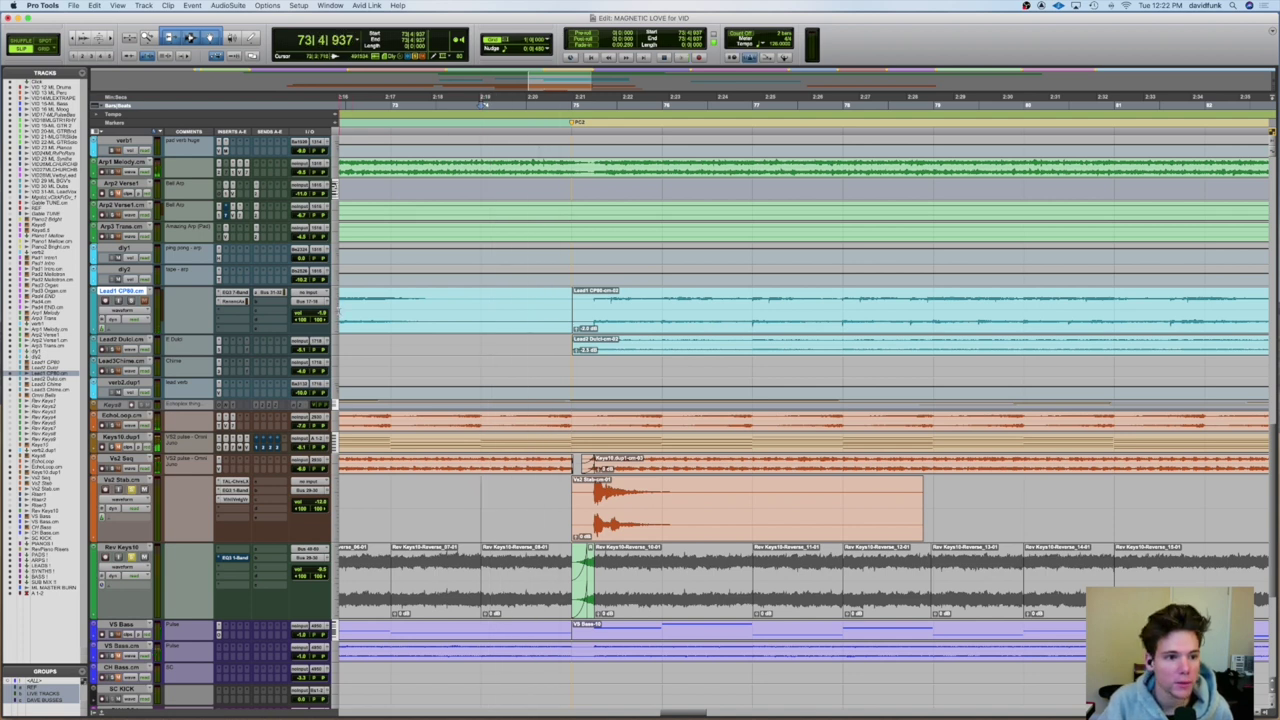
pyautogui.scroll(10, 700, 420)
pyautogui.scroll(4, 128, 270)
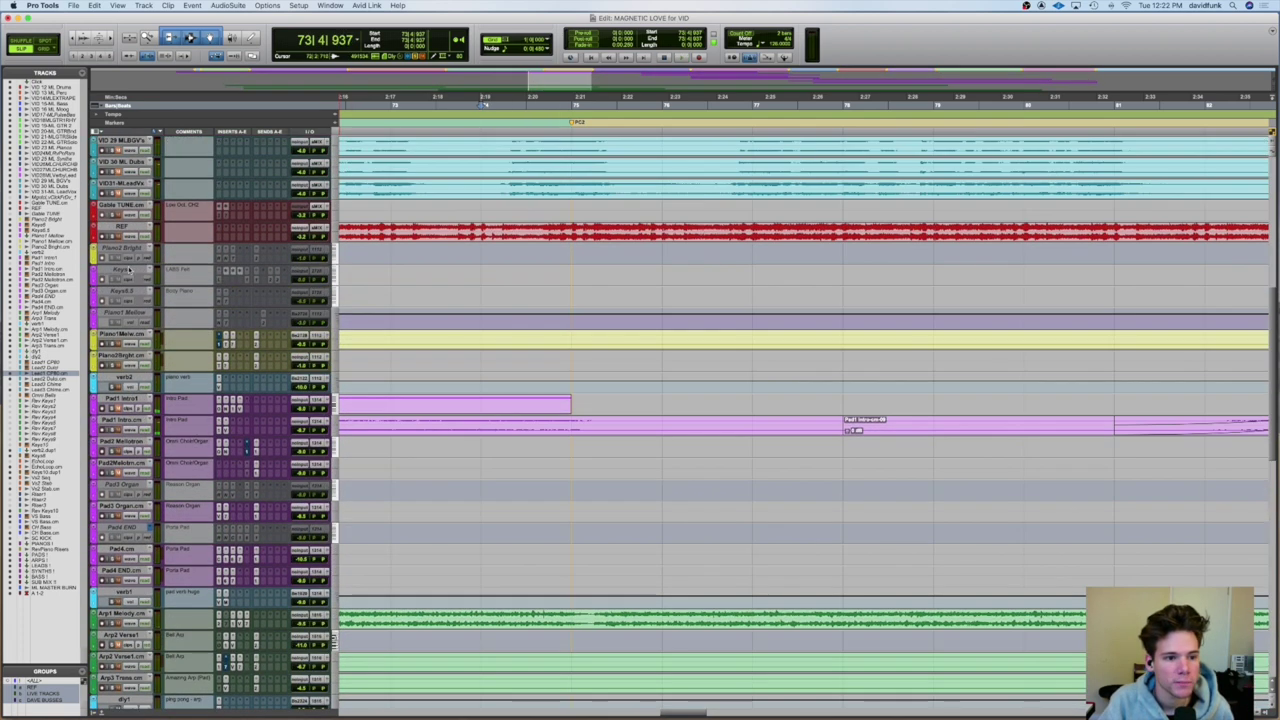
pyautogui.scroll(-11, 458, 310)
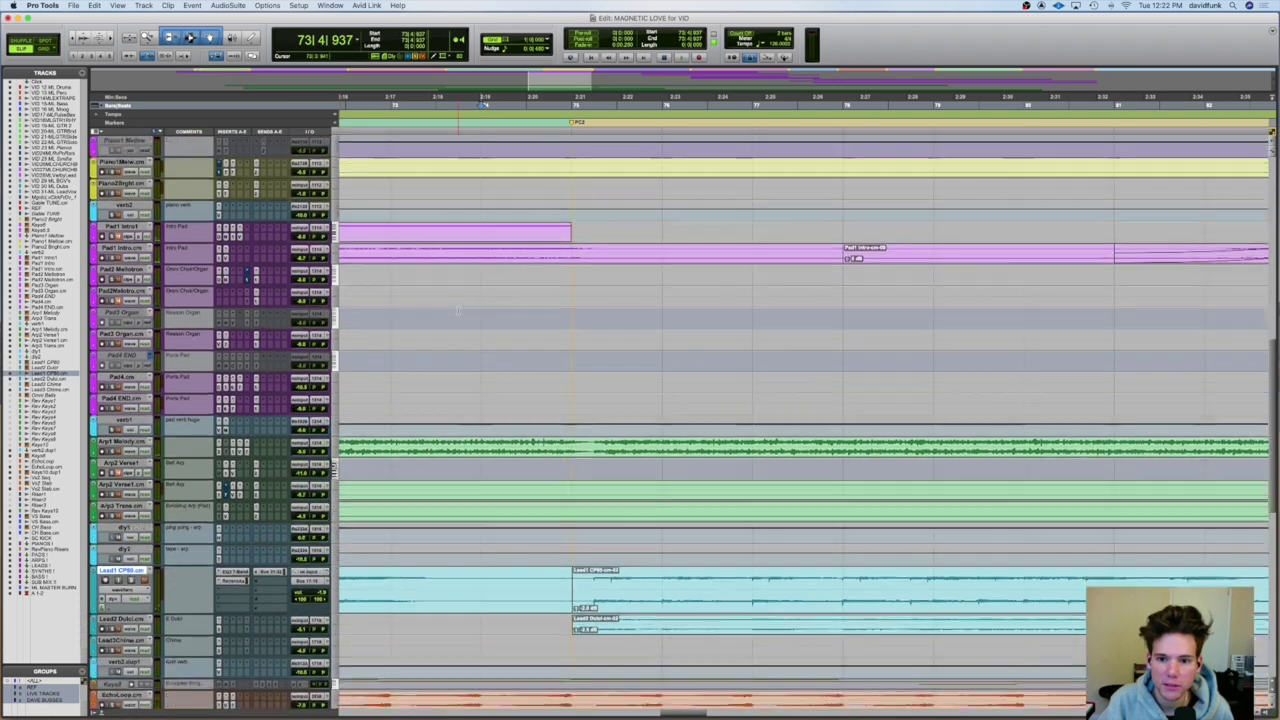
# - Compare Rev Keys10 and Vs2 Stab.cm with the REF track, playing from bar 73 into the PC2 section
pyautogui.scroll(-1, 458, 311)
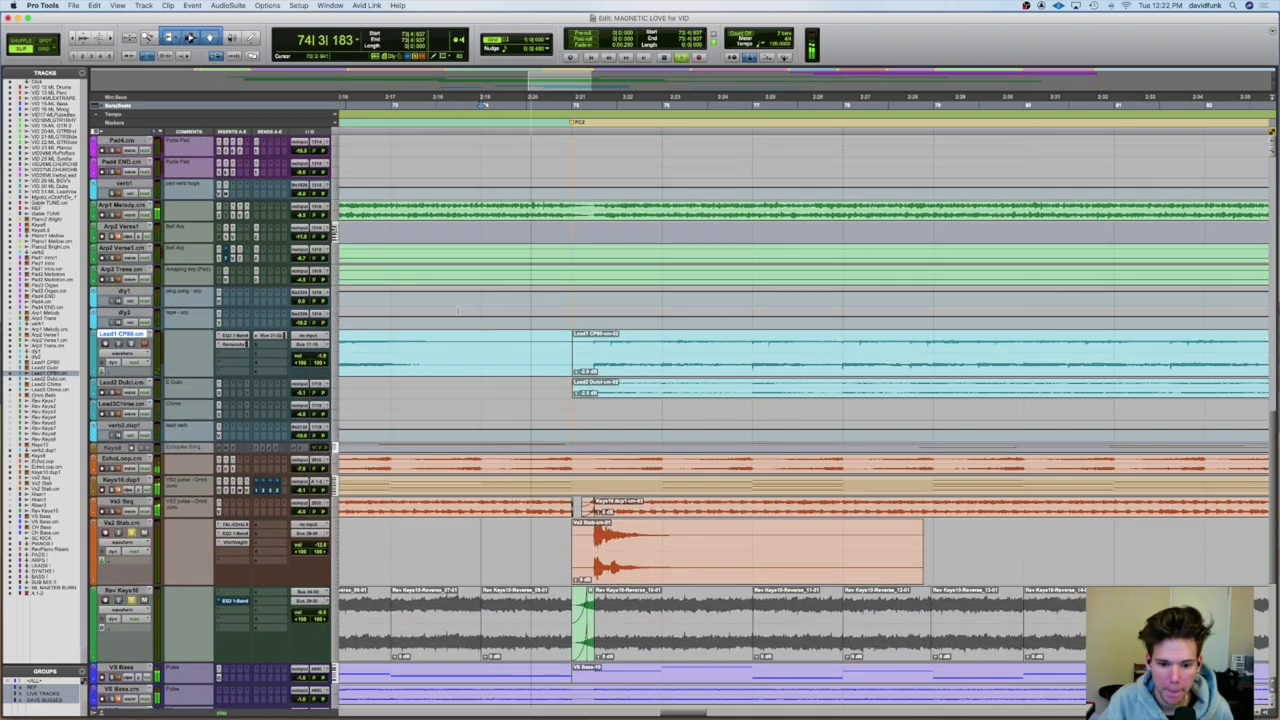
pyautogui.scroll(15, 367, 327)
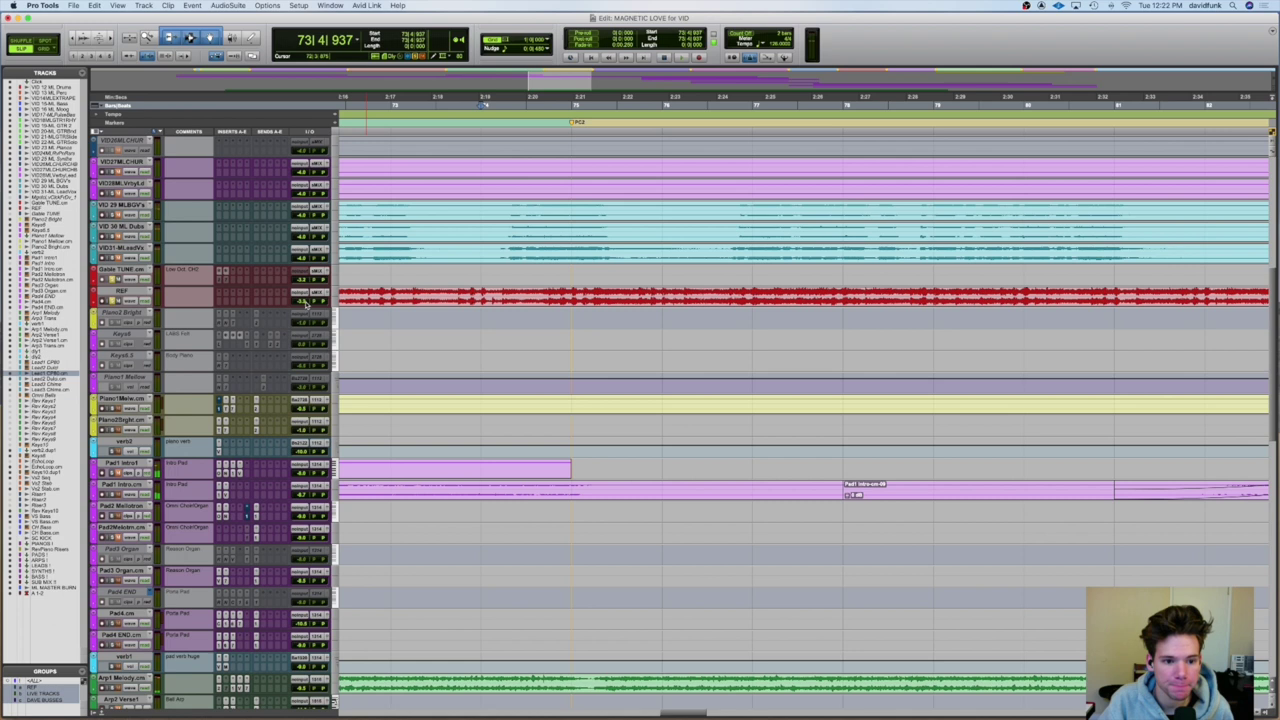
pyautogui.scroll(-12, 500, 350)
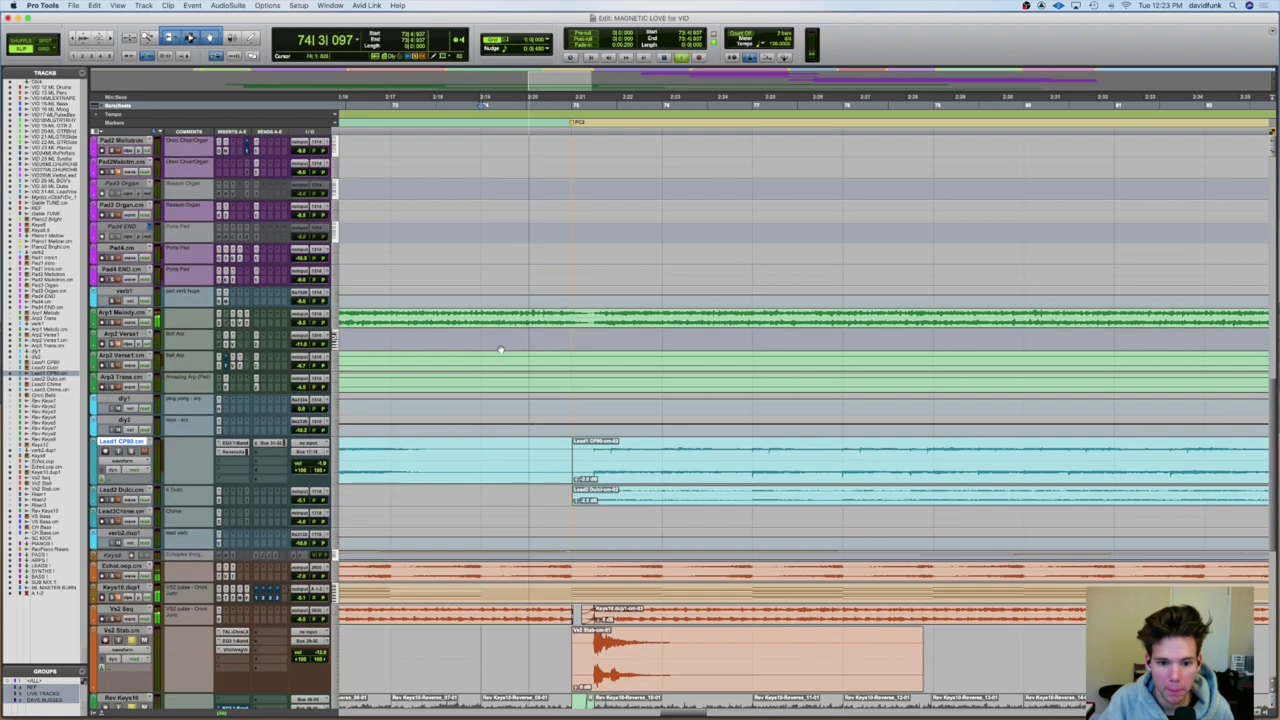
pyautogui.scroll(-4, 500, 350)
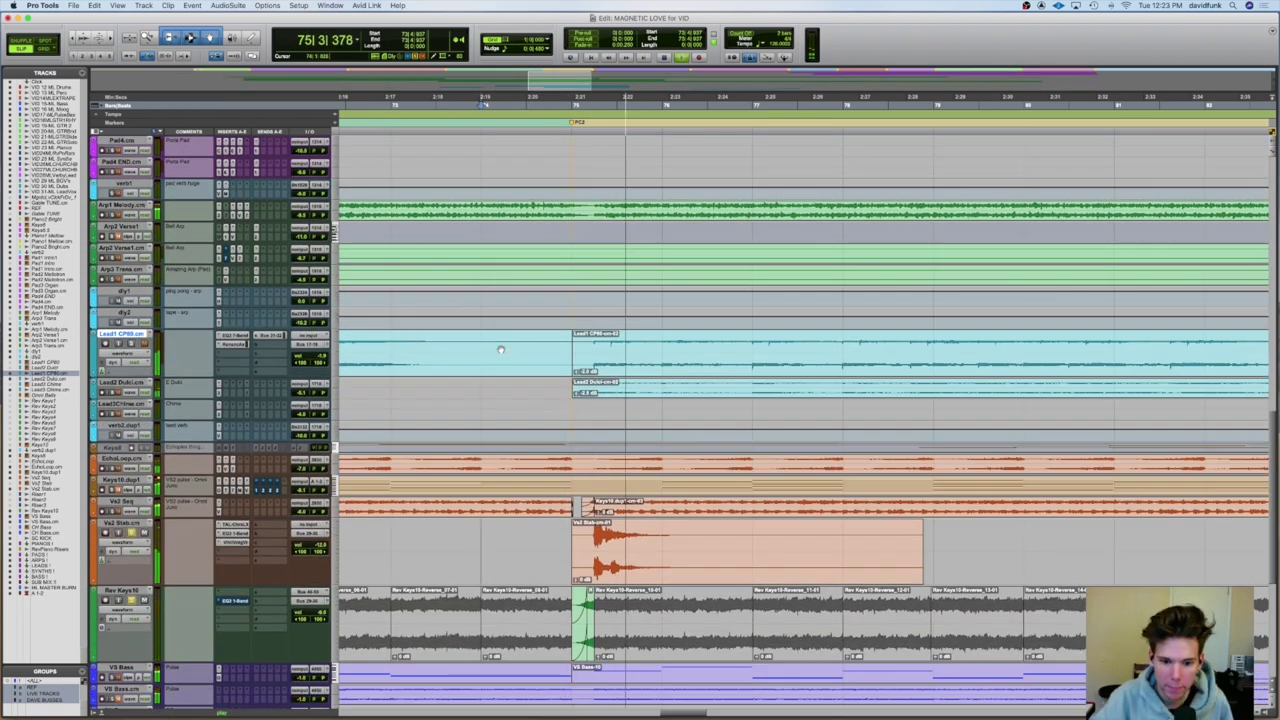
pyautogui.press('space')
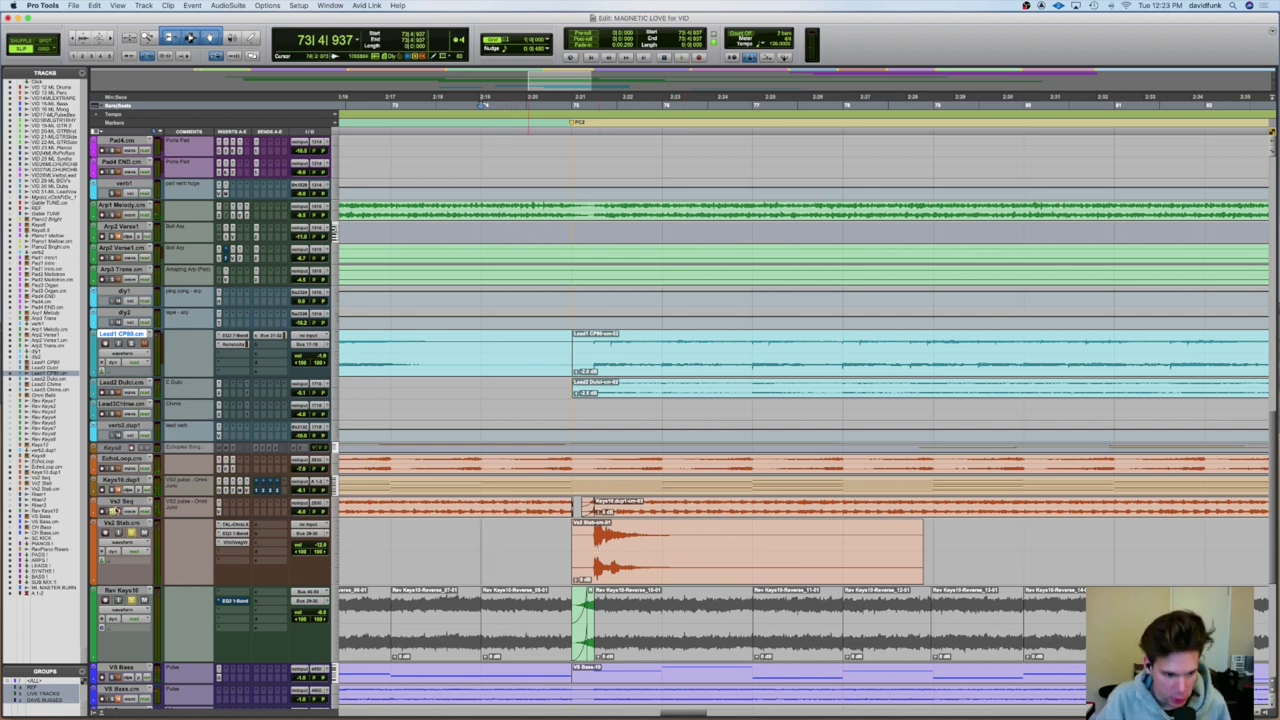
# - Audition Vs2 Seq from bar 73, and together with the soloed Lead1 CP80.cm and Lead2 tracks from bar 74 into PC2
pyautogui.press('space')
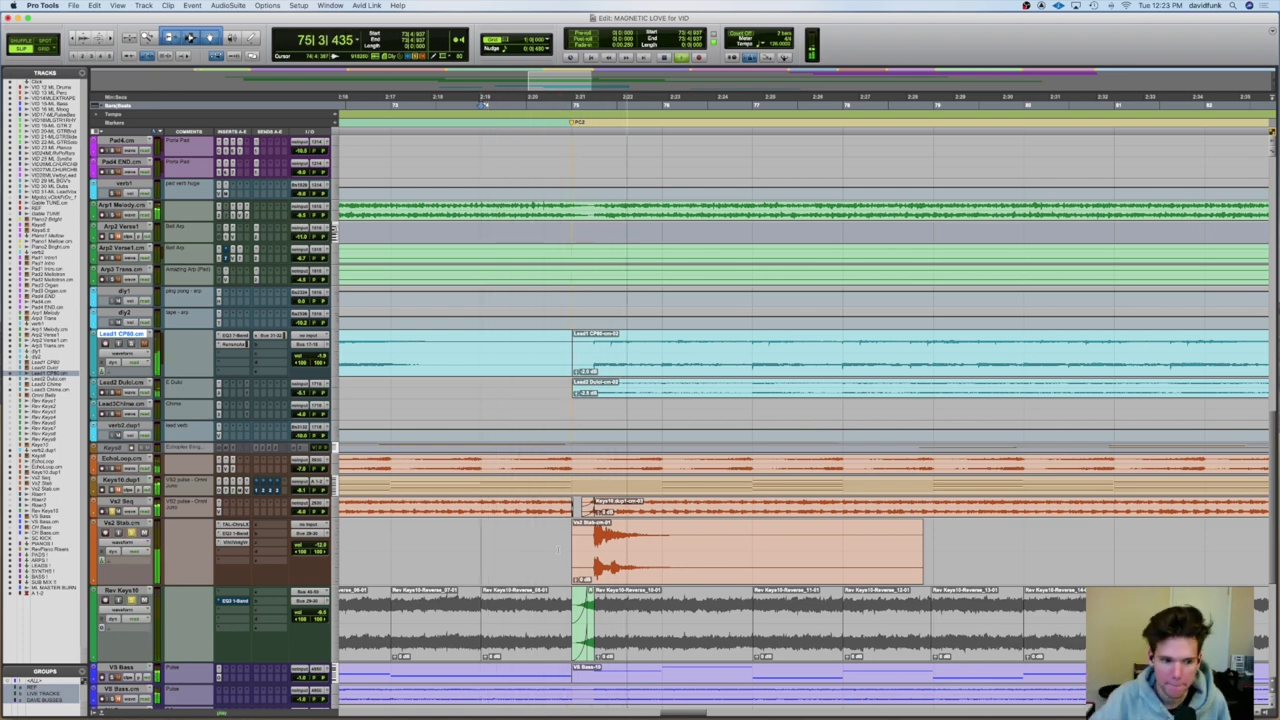
pyautogui.press('space')
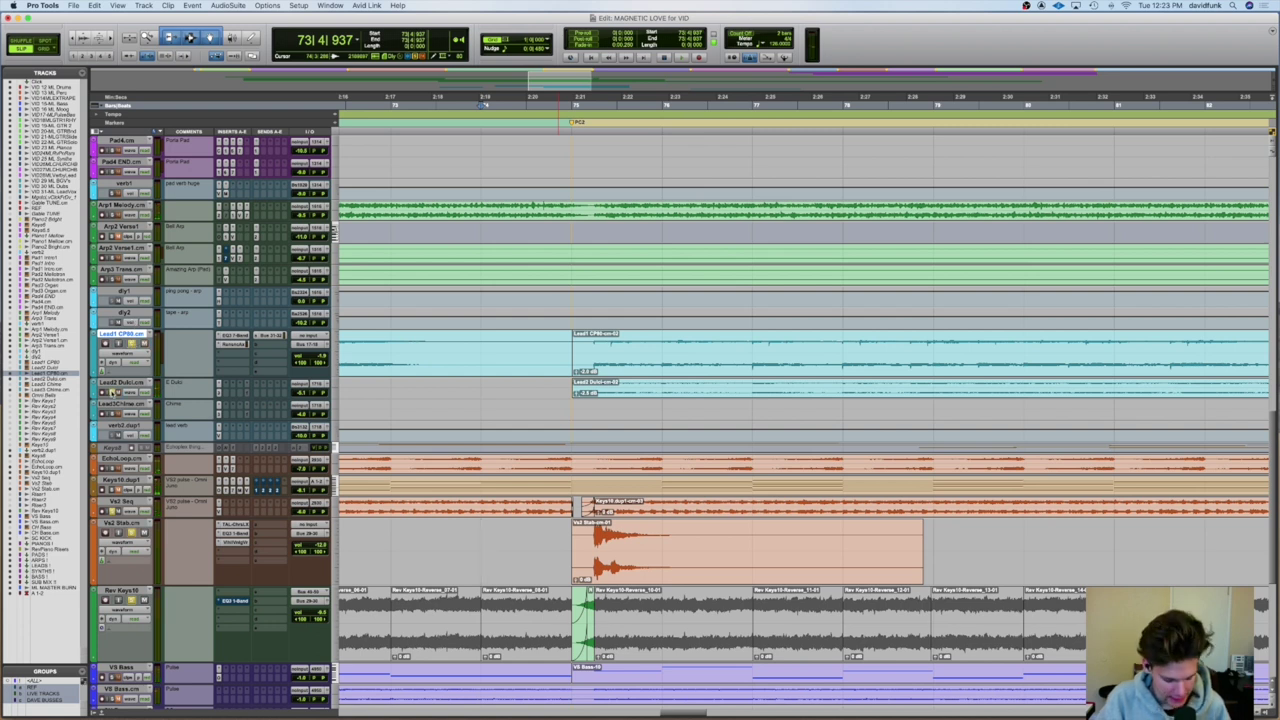
pyautogui.click(556, 355)
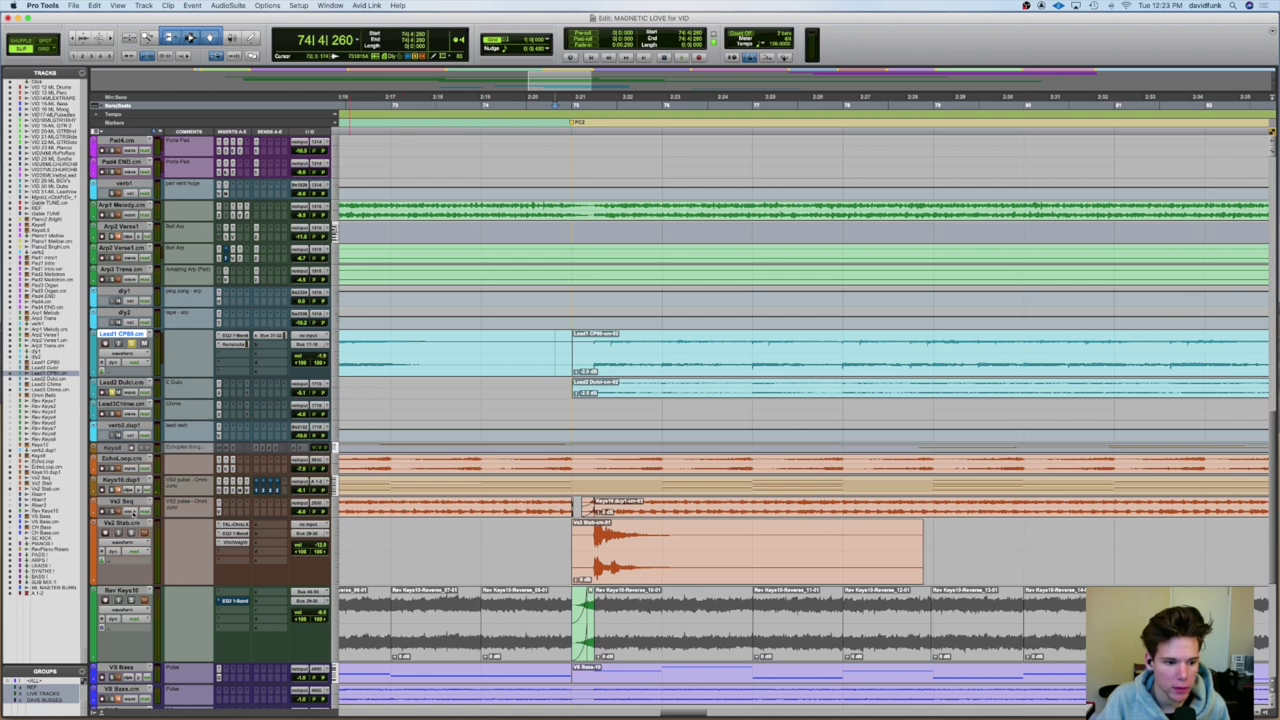
pyautogui.press('space')
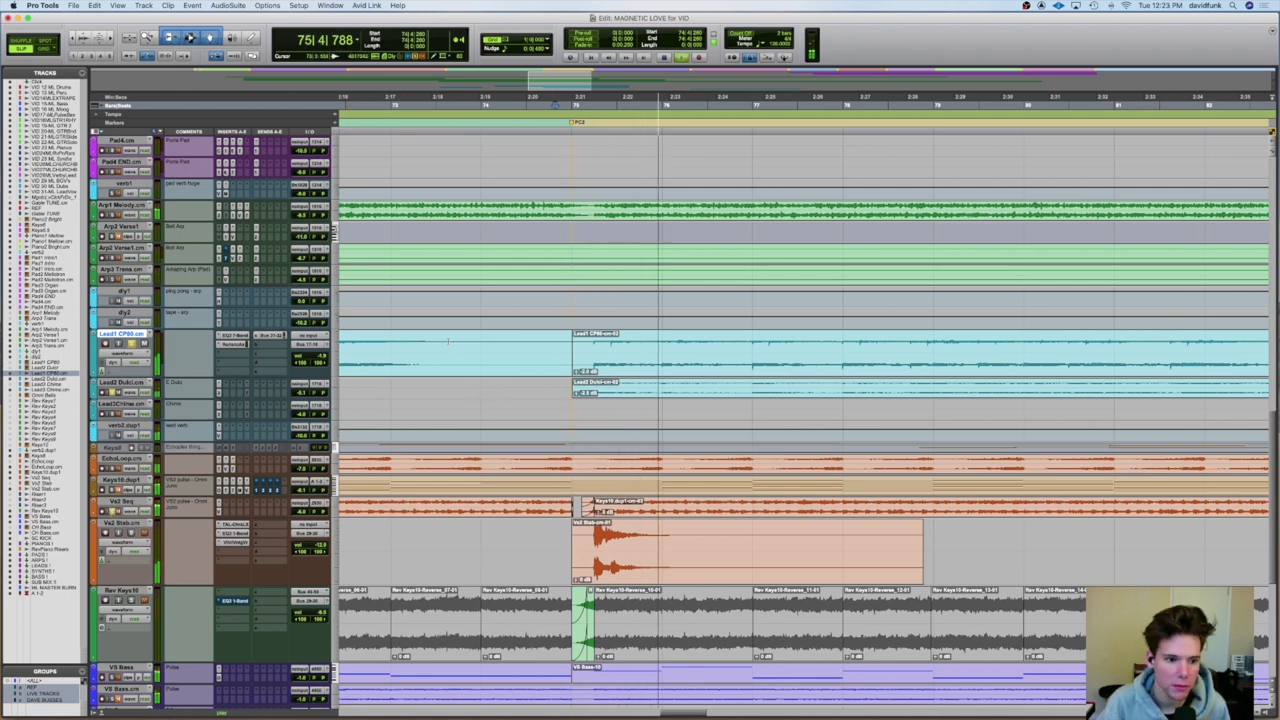
# - Adjust the REF track's volume while the soloed verse 2 parts play through the PC2 section
pyautogui.scroll(5, 449, 343)
pyautogui.scroll(10, 218, 294)
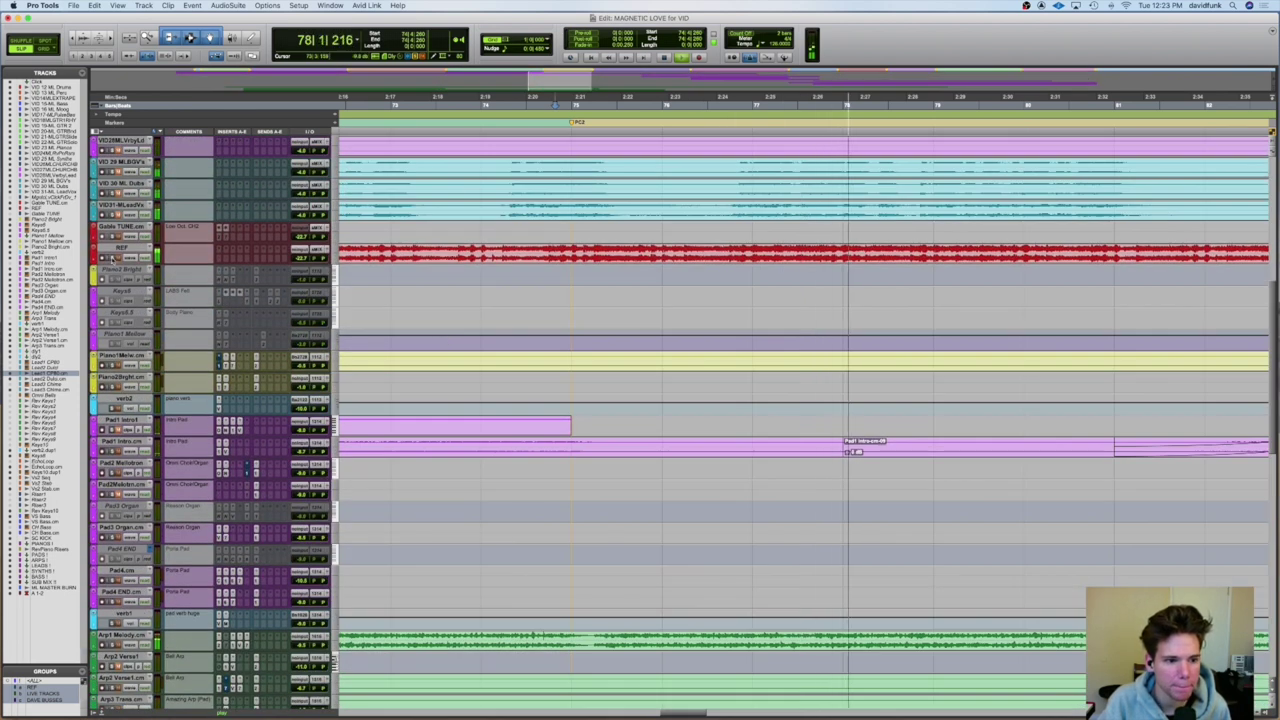
pyautogui.click(298, 256)
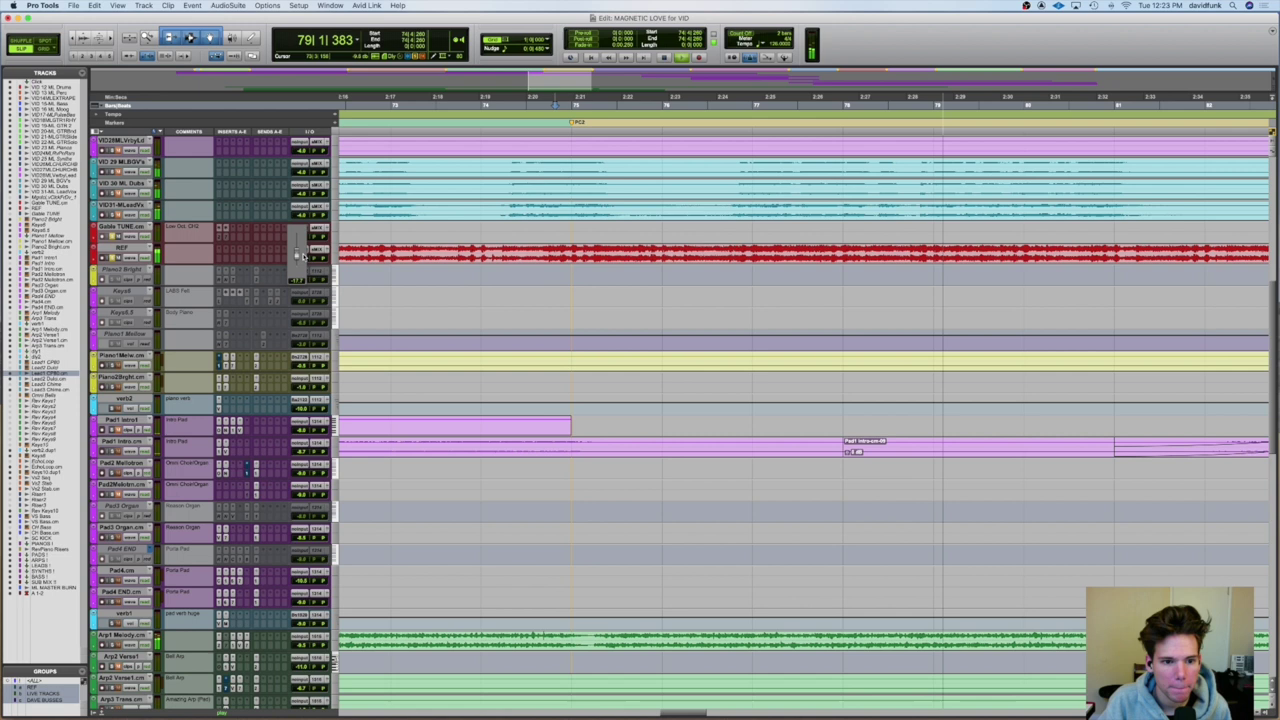
pyautogui.scroll(-7, 627, 323)
pyautogui.scroll(-1, 627, 323)
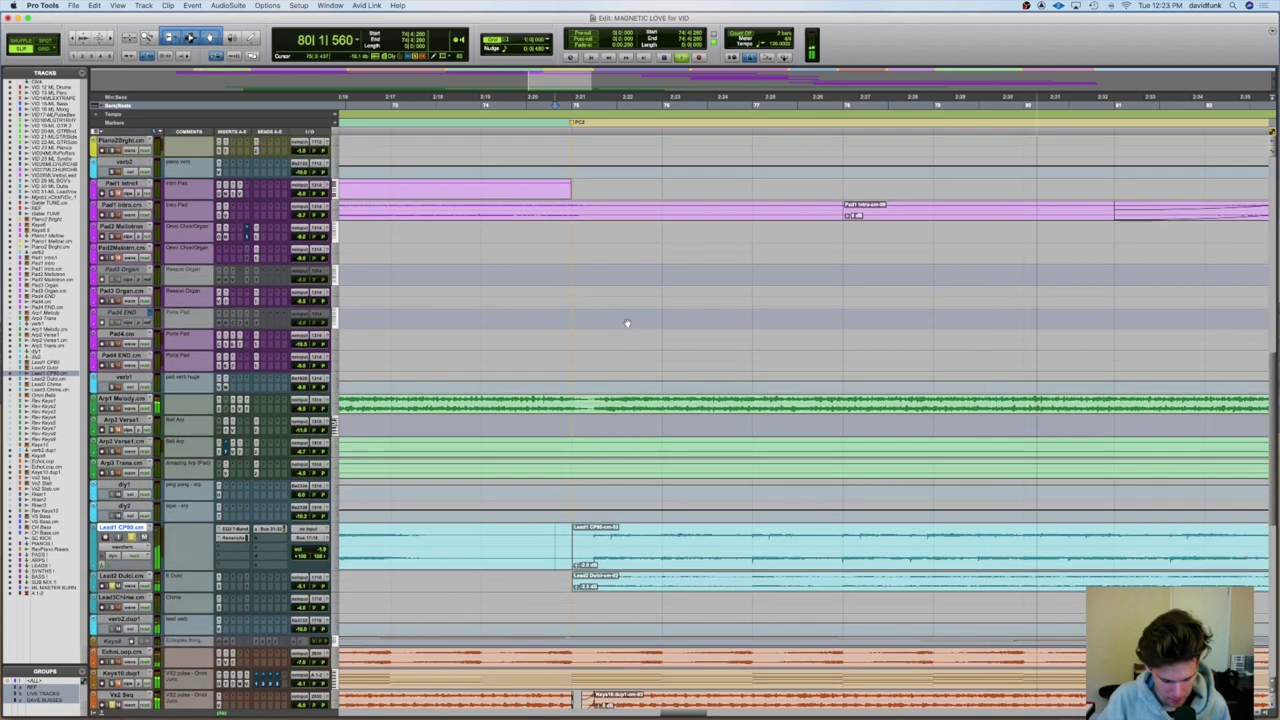
# - Enlarge the Pad1 Intro.cm track and mark the range of its fade-in swell just before the CH section
pyautogui.hotkey('alt', 'a')
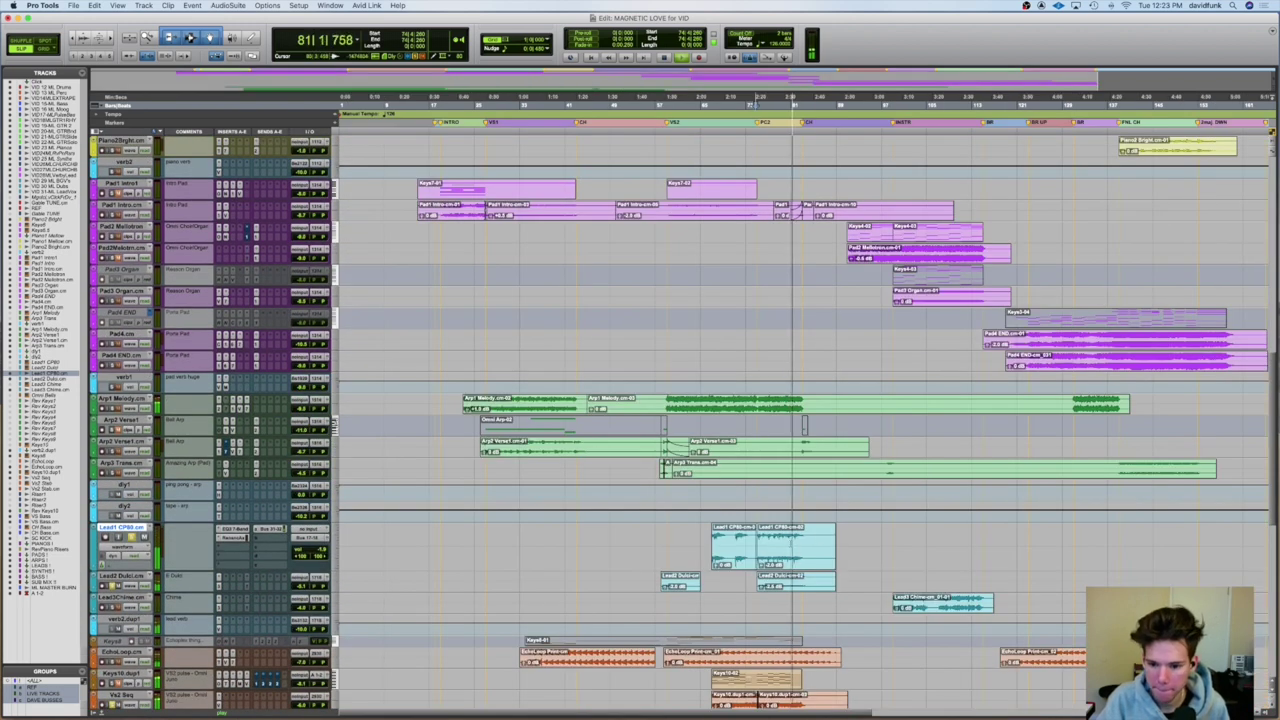
pyautogui.press('super+bracketright')
pyautogui.hscroll(3, 788, 538)
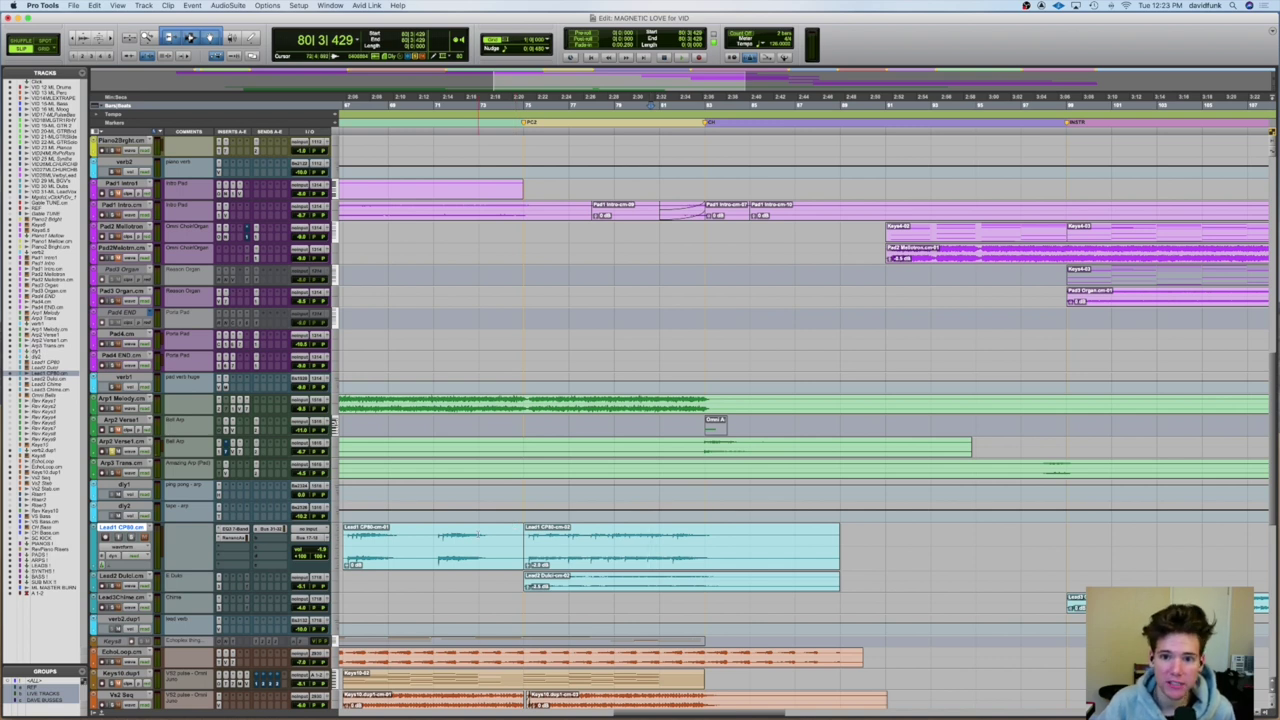
pyautogui.moveTo(128, 221); pyautogui.dragTo(128, 257)
pyautogui.moveTo(658, 268); pyautogui.dragTo(704, 268)
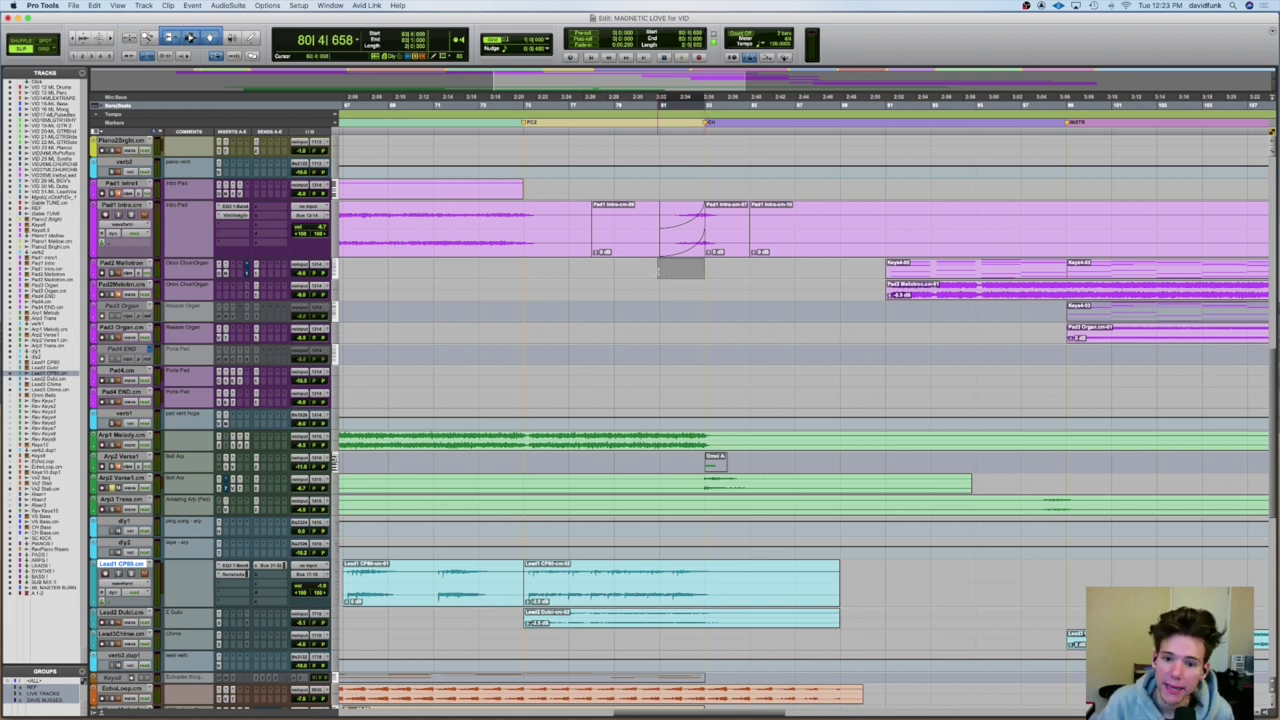
pyautogui.click(704, 268)
# - Audition the soloed Pad1 Intro.cm part from bar 70 and again from bar 80 through the swell into CH
pyautogui.click(427, 266)
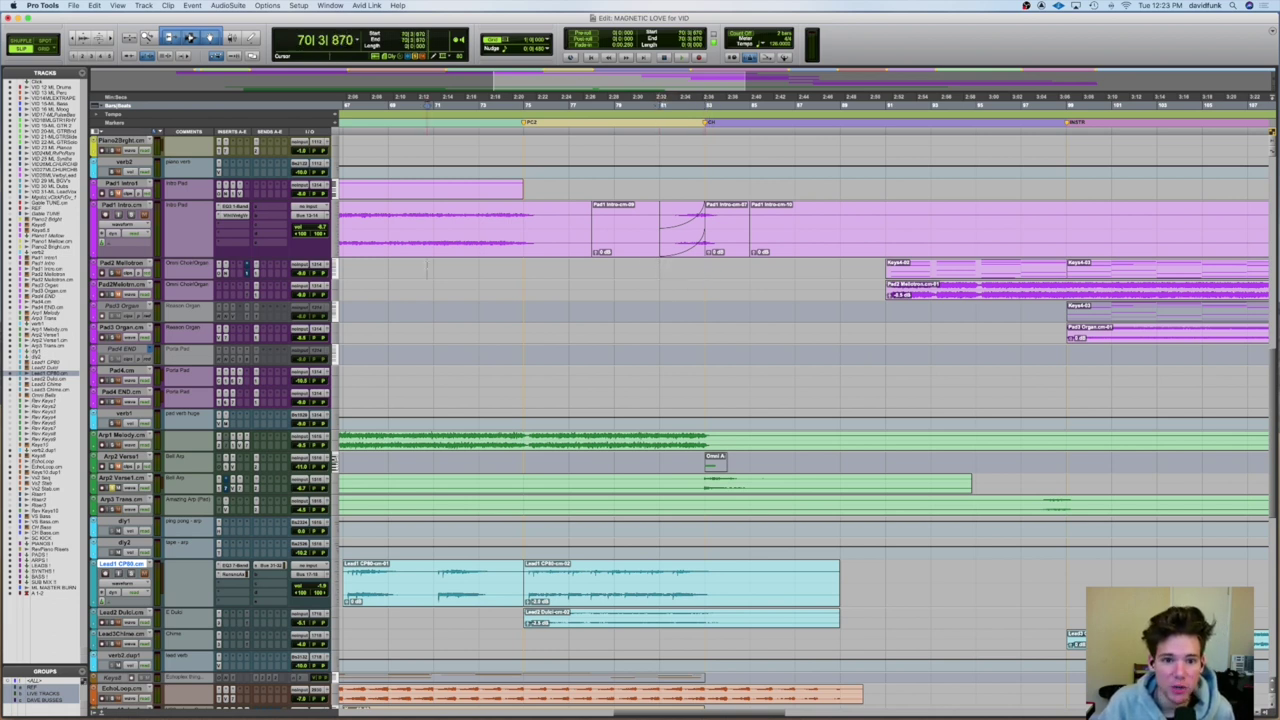
pyautogui.press('space')
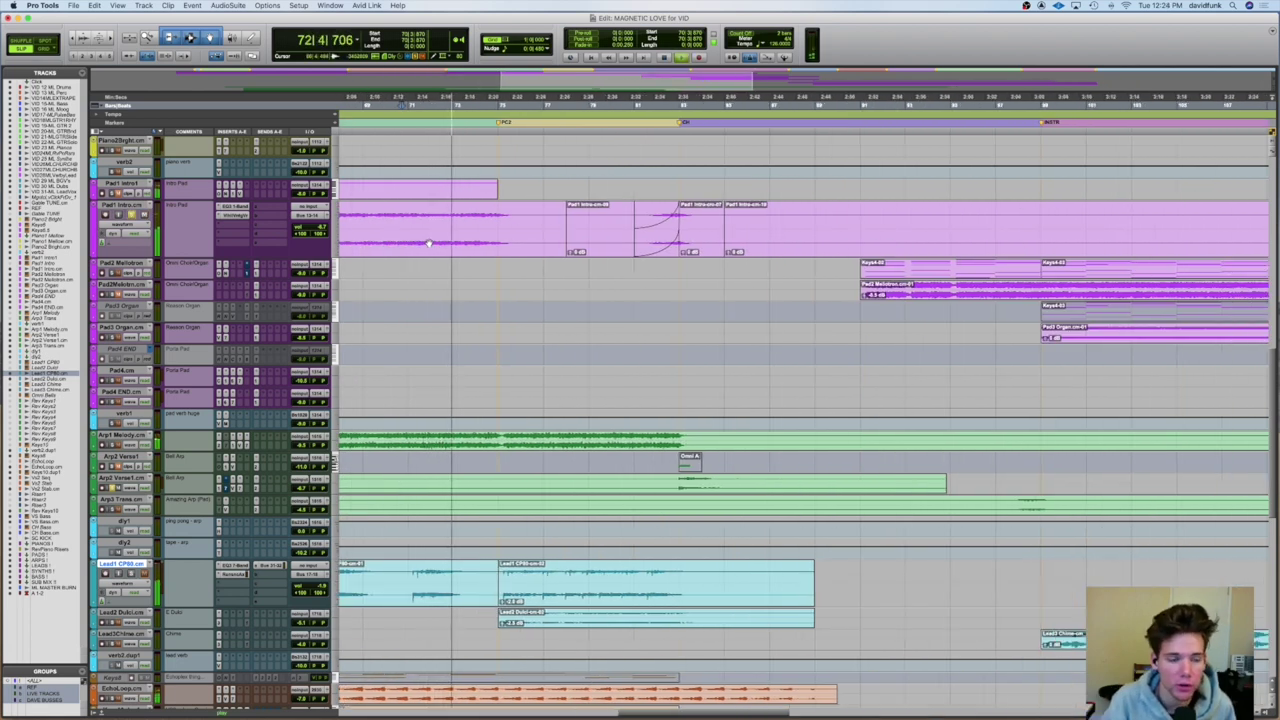
pyautogui.press('space')
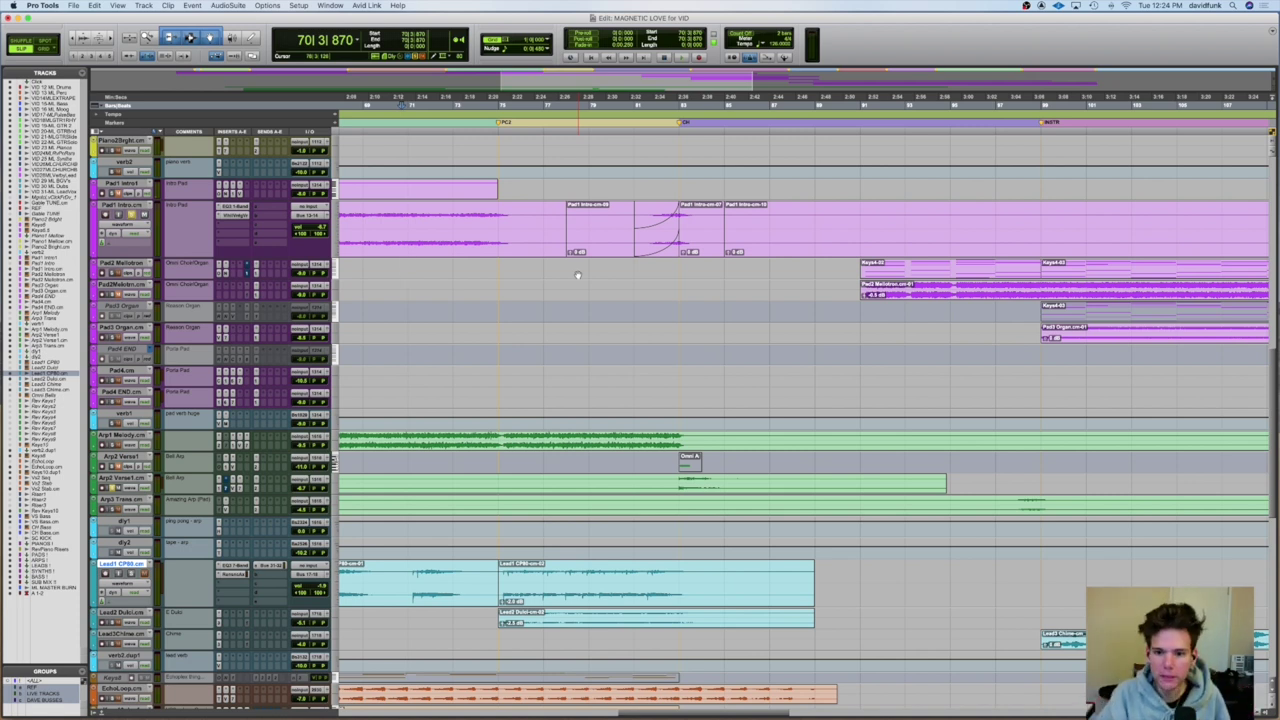
pyautogui.click(633, 270)
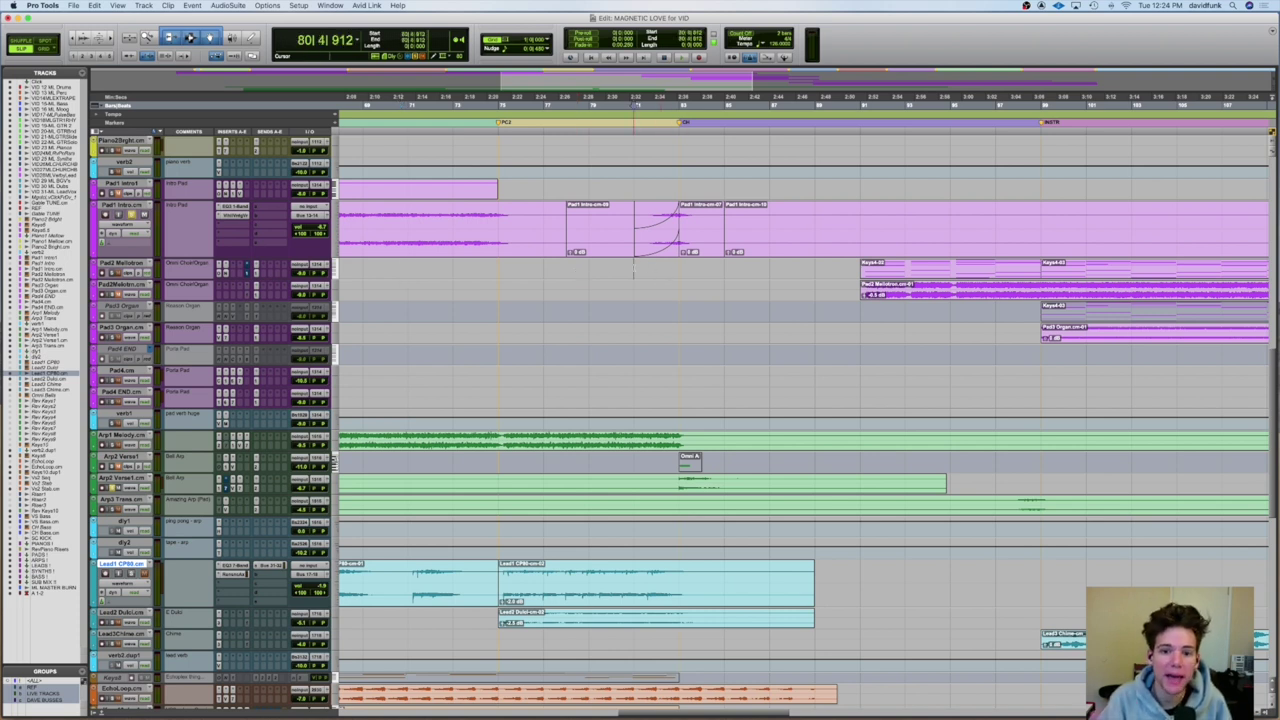
pyautogui.press('space')
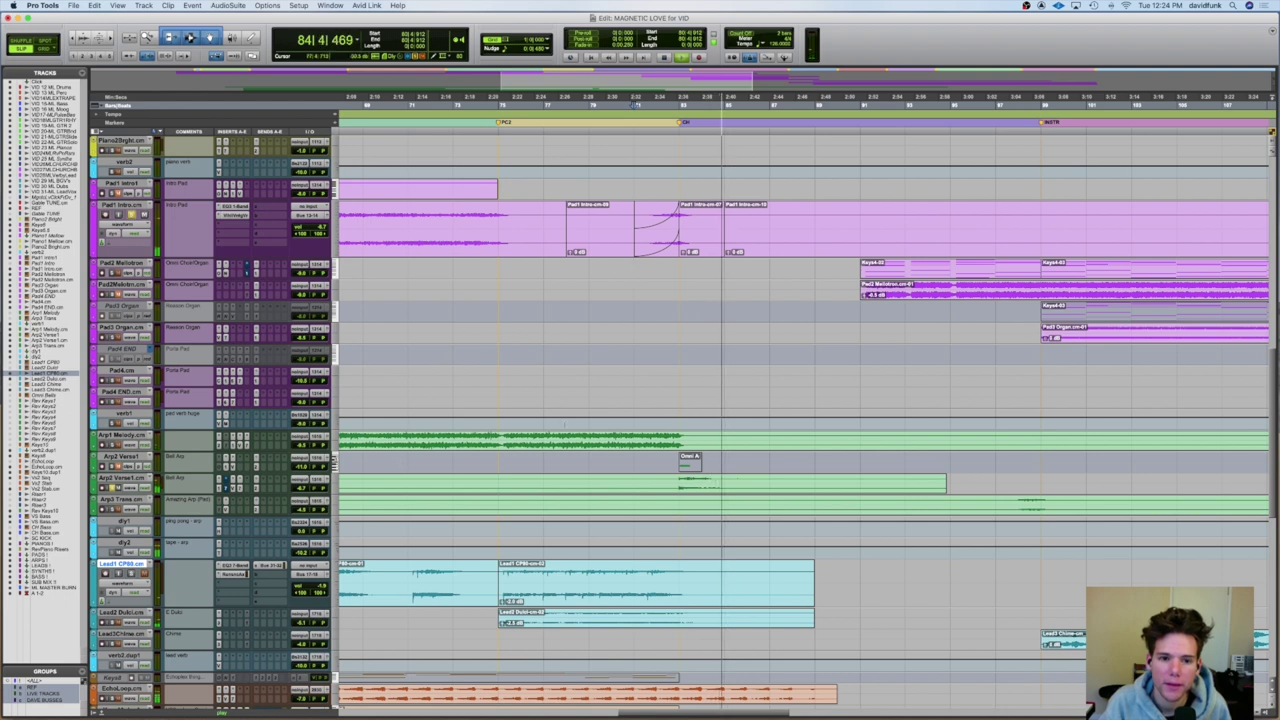
pyautogui.press('space')
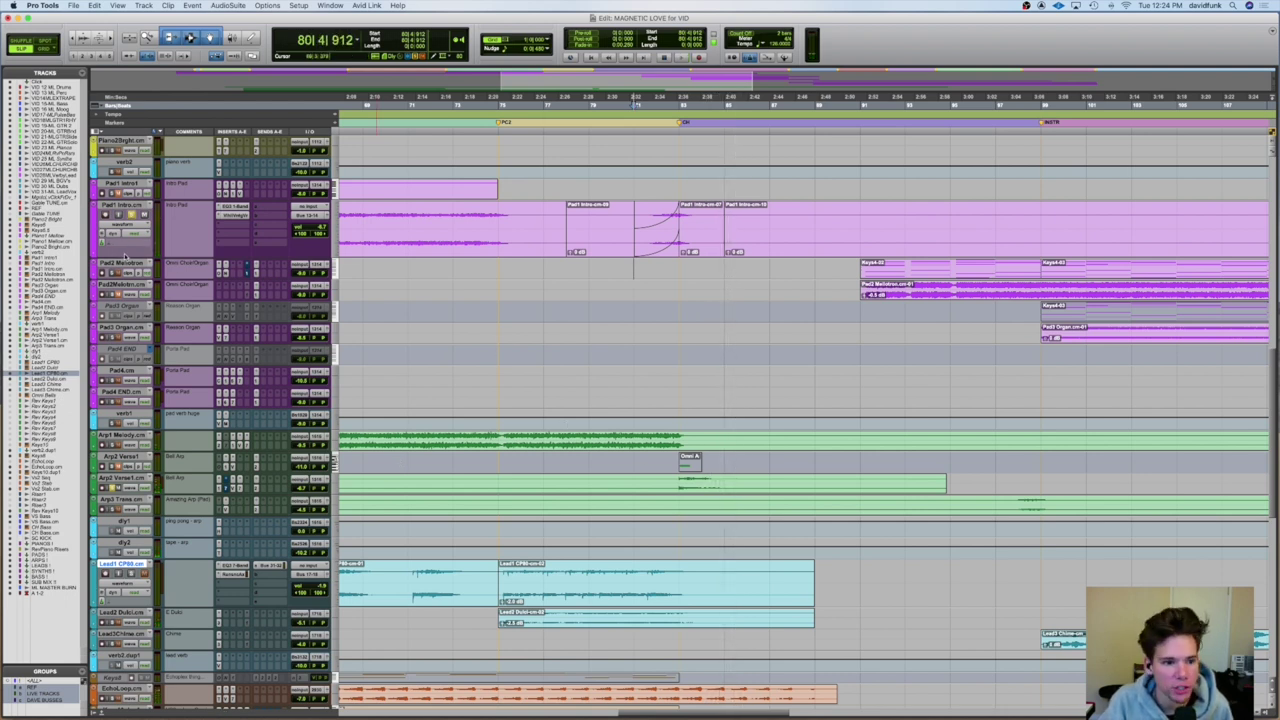
# - Reduce the Pad1 Intro.cm track height slightly and enlarge the Pad1 Intro1 track to show its Keys7 clip in the intro
pyautogui.scroll(-3, 589, 291)
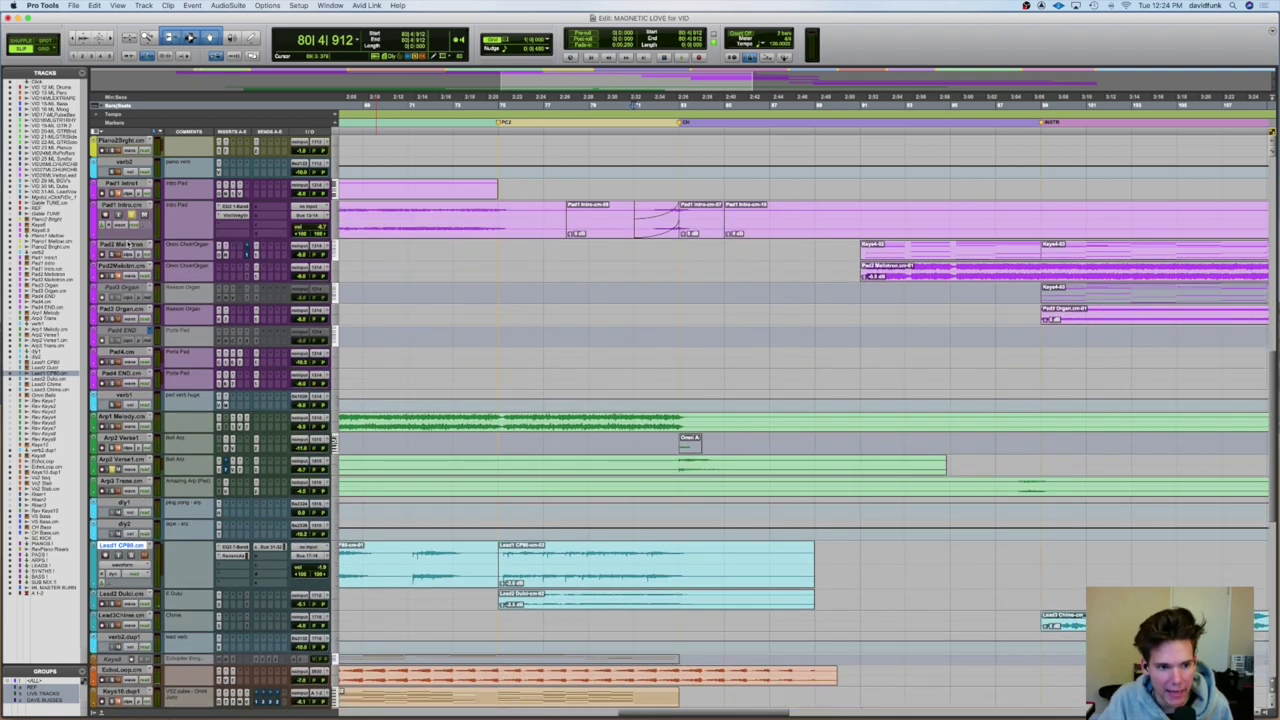
pyautogui.hscroll(-10, 588, 290)
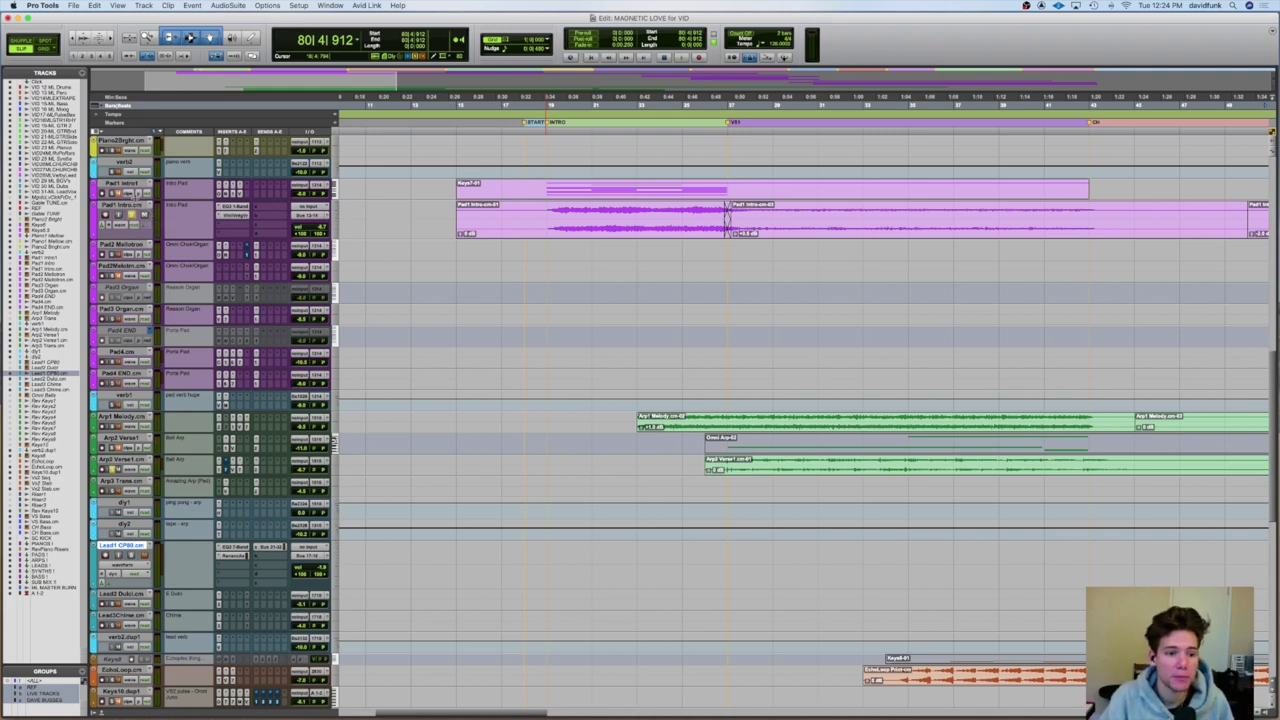
pyautogui.moveTo(133, 200); pyautogui.dragTo(133, 218)
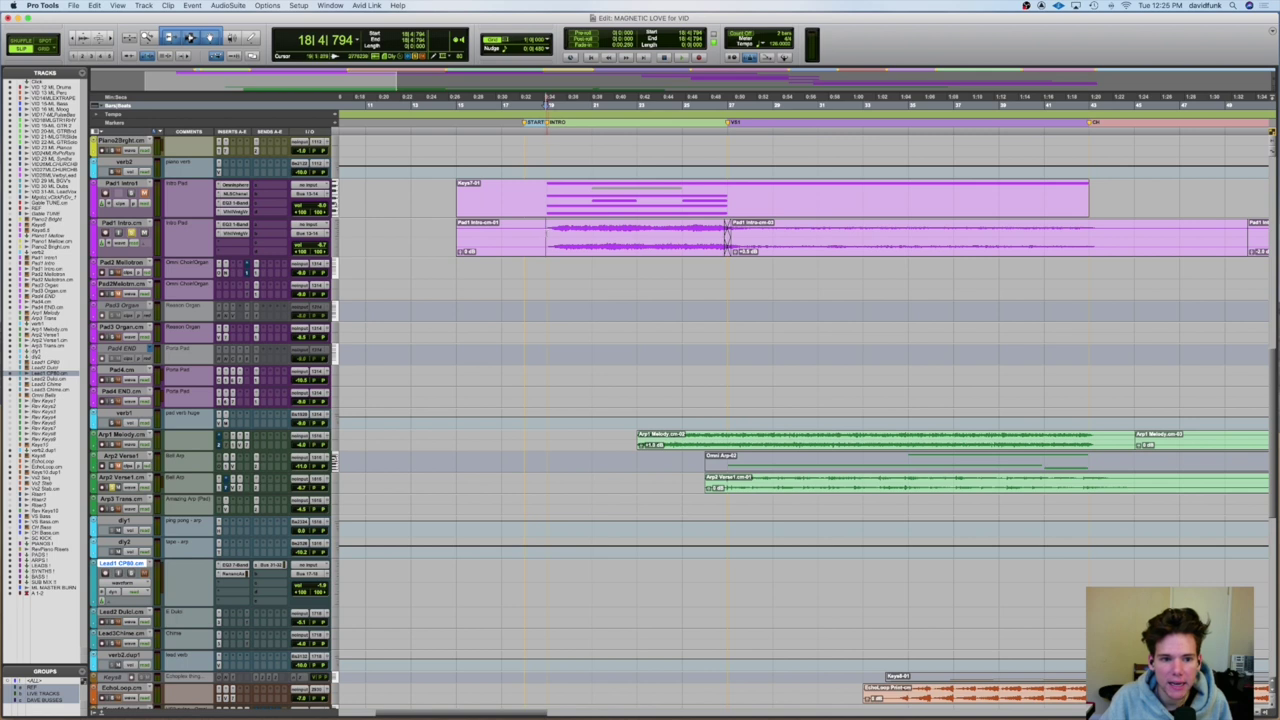
# - Audition the soloed intro pad from bar 18 and again from bar 26 across the transition into VS1
pyautogui.press('space')
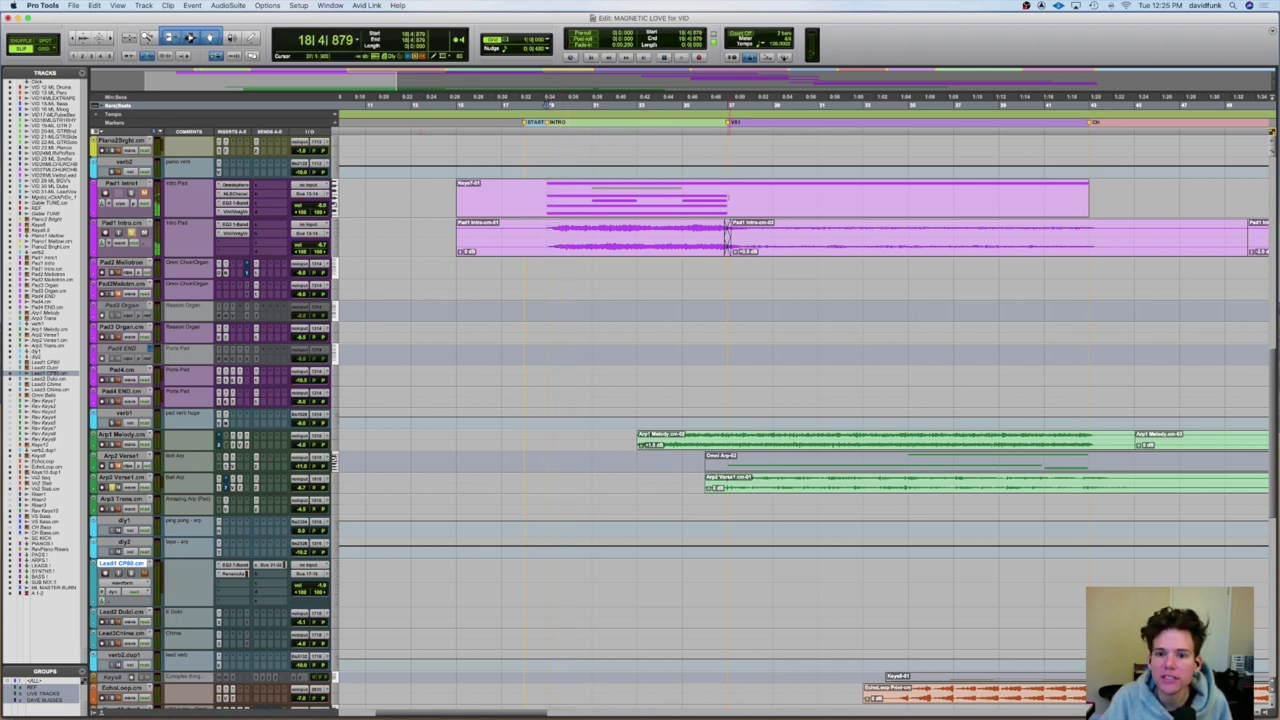
pyautogui.press('space')
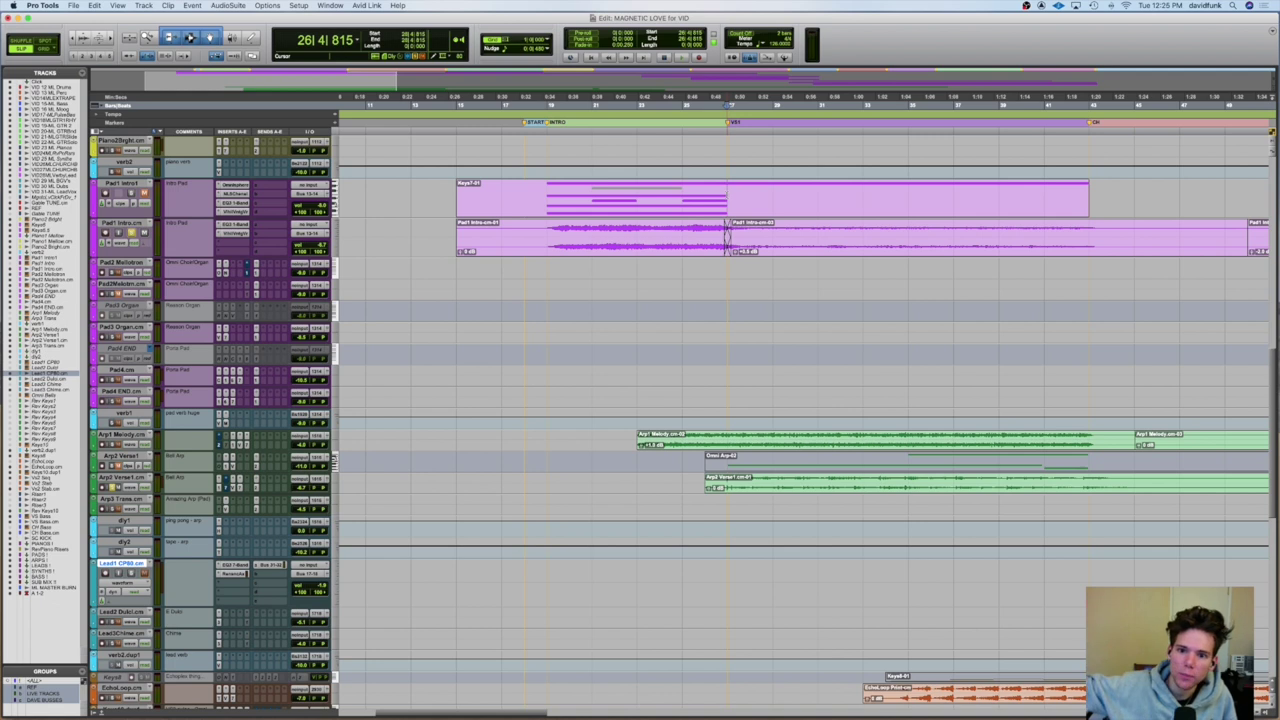
pyautogui.press('space')
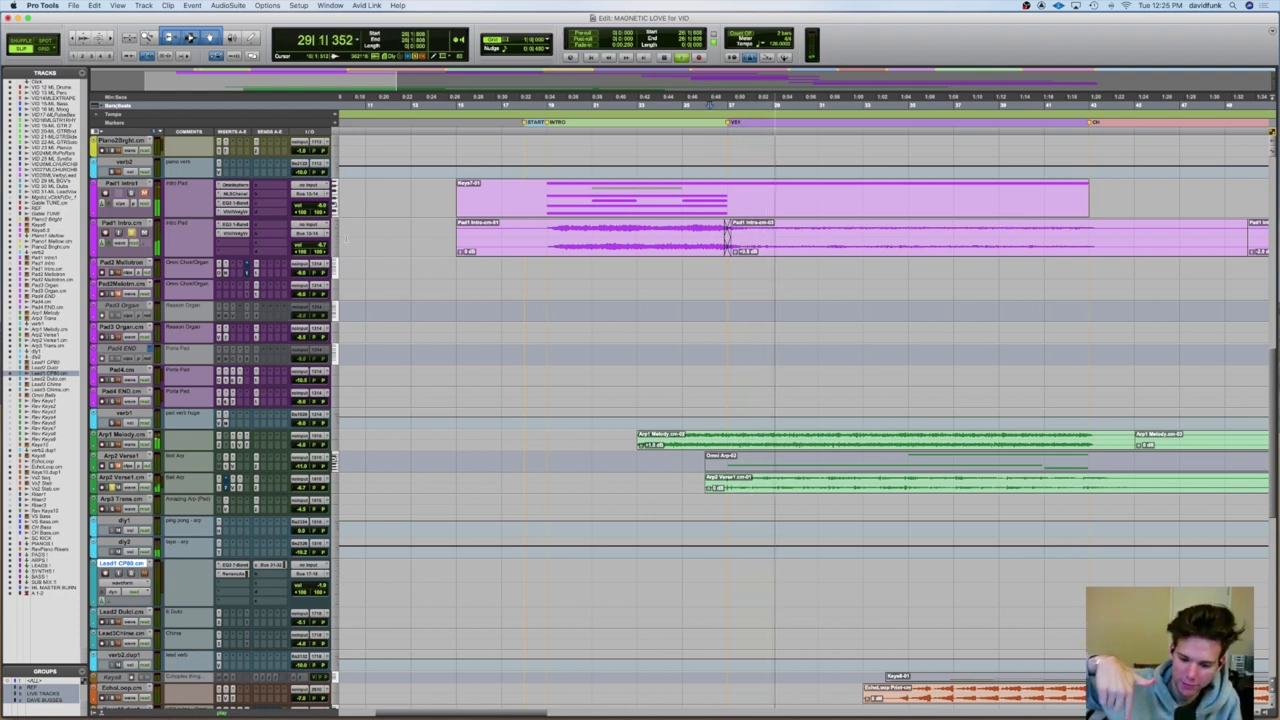
pyautogui.press('space')
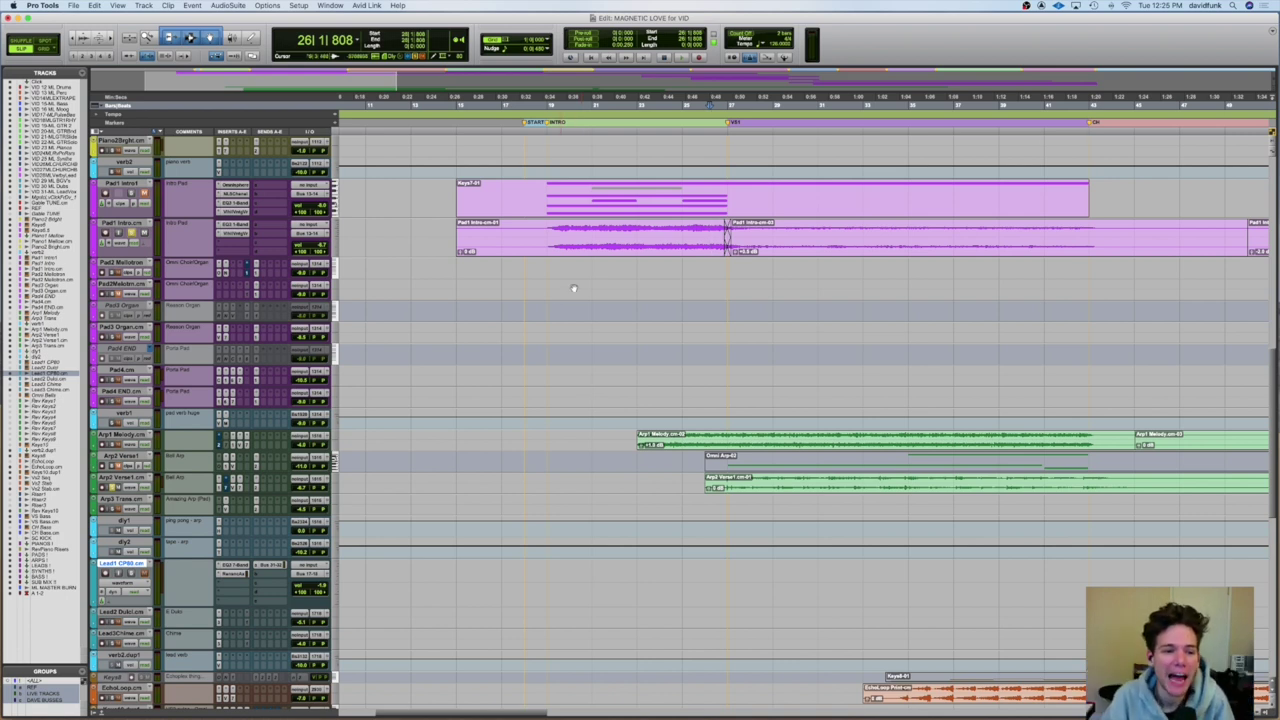
# - Mark the pad's intro range from bar 18 to VS1 and its verse 2 range from bar 58 to about PC2
pyautogui.moveTo(552, 272); pyautogui.dragTo(730, 272)
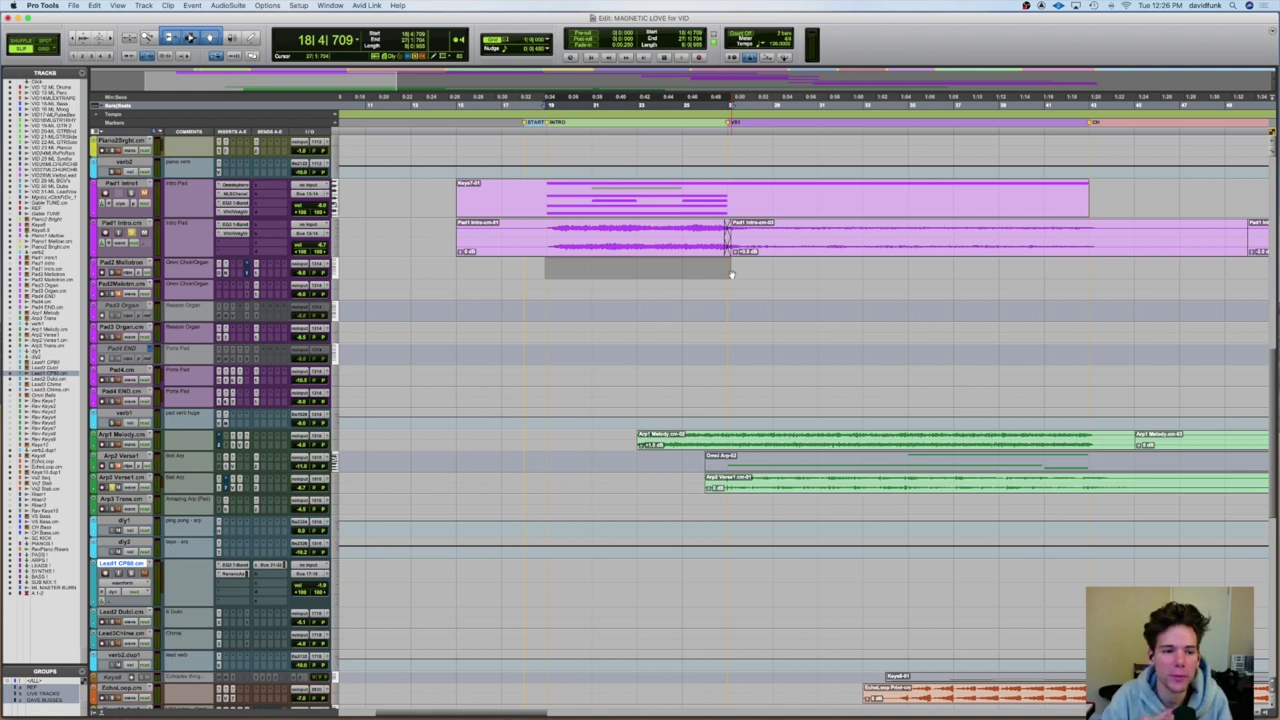
pyautogui.press('r')
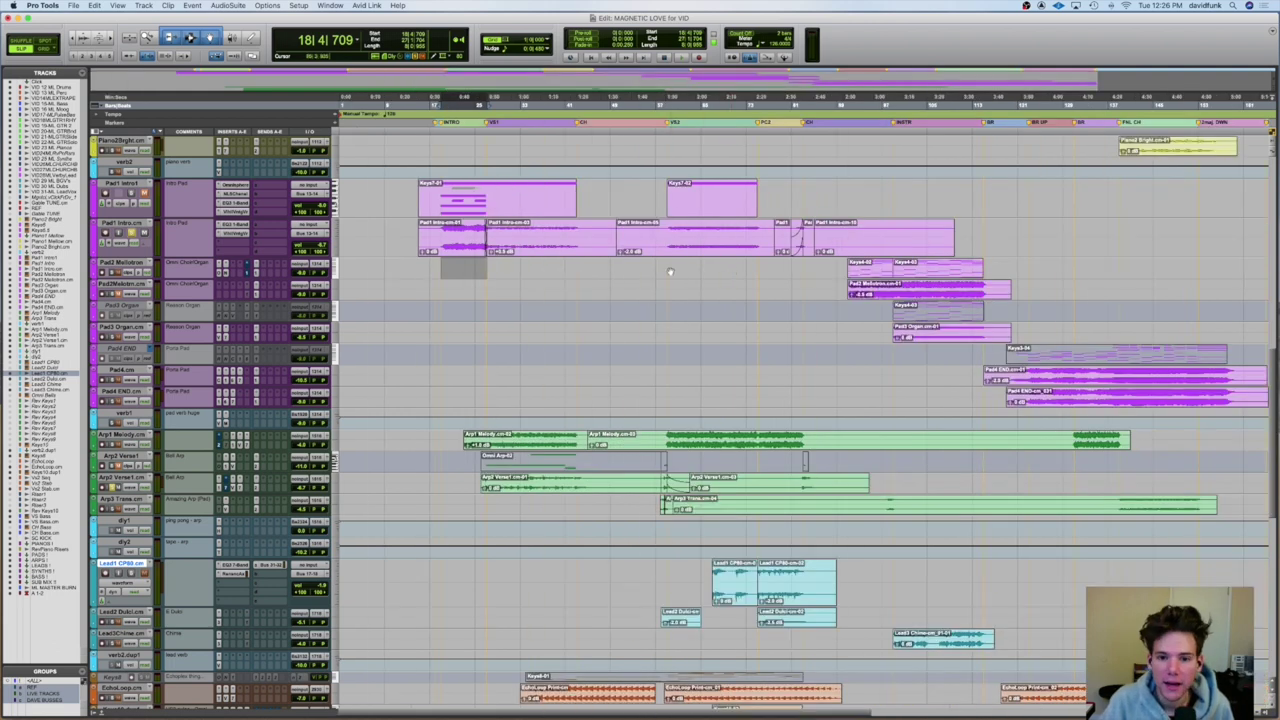
pyautogui.moveTo(663, 268)
pyautogui.mouseDown()
pyautogui.moveTo(777, 268)
pyautogui.moveTo(665, 268)
pyautogui.mouseUp()
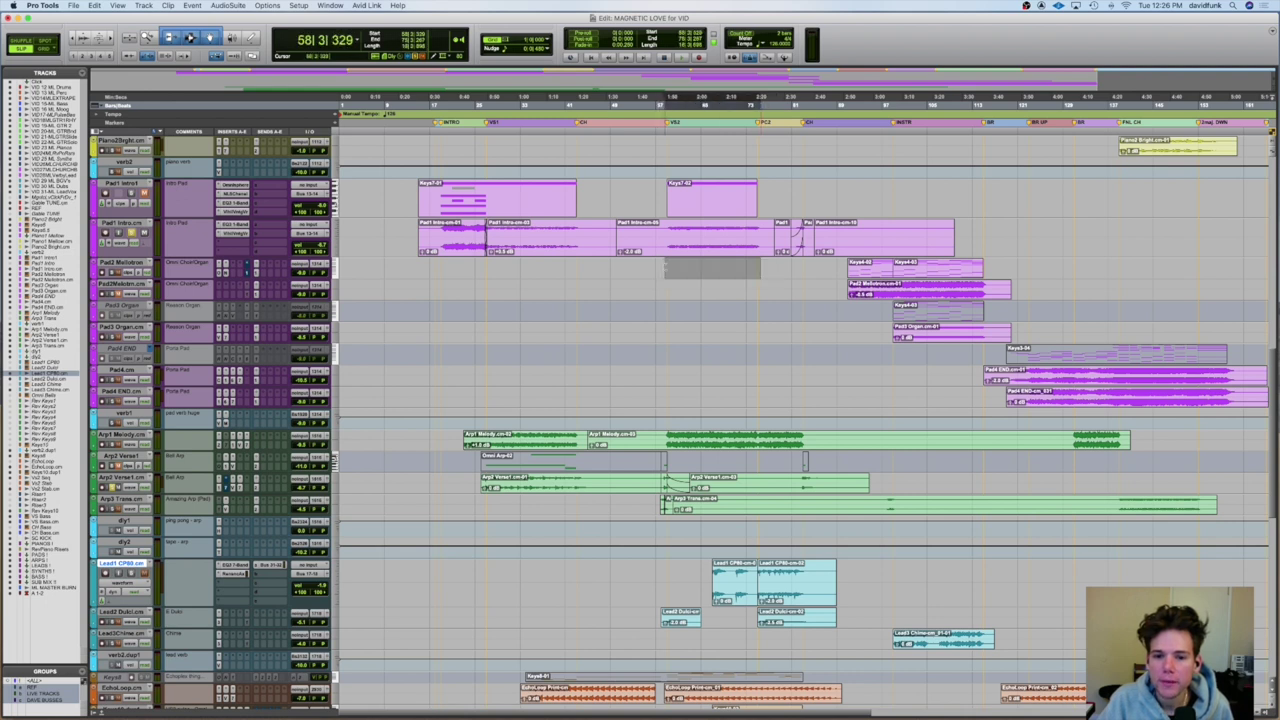
pyautogui.click(667, 266)
pyautogui.click(667, 266)
pyautogui.click(668, 266)
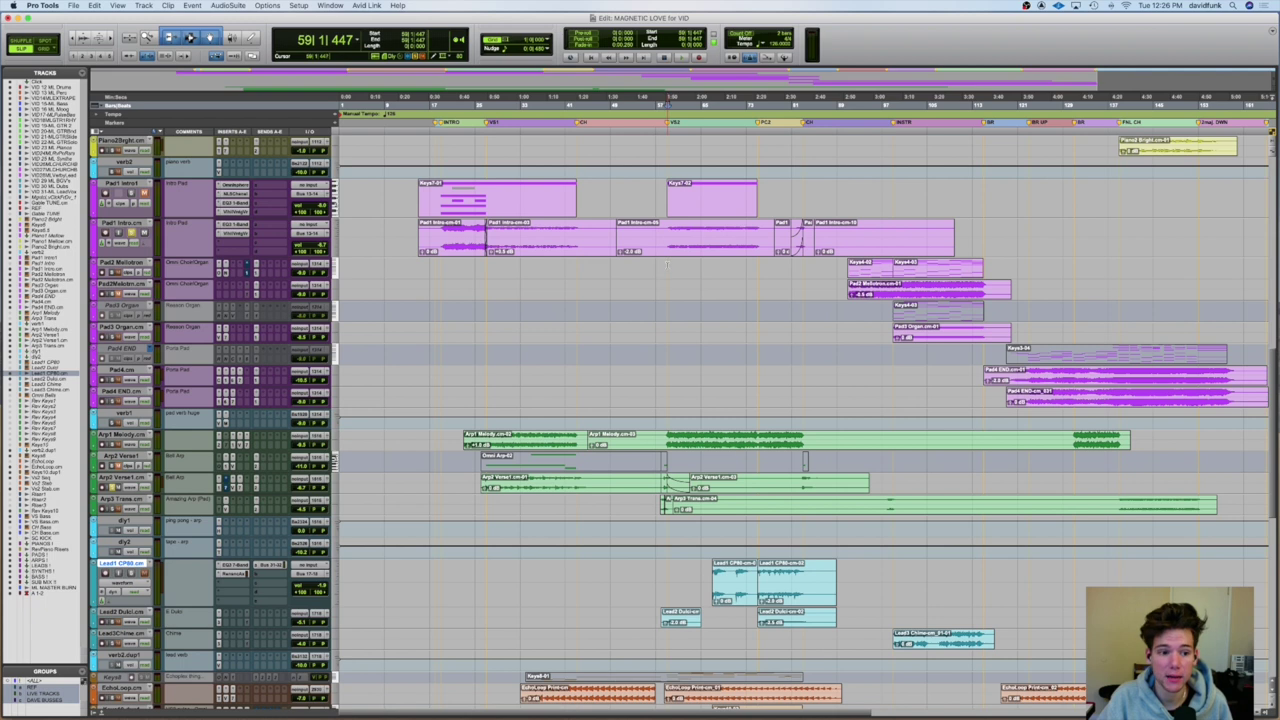
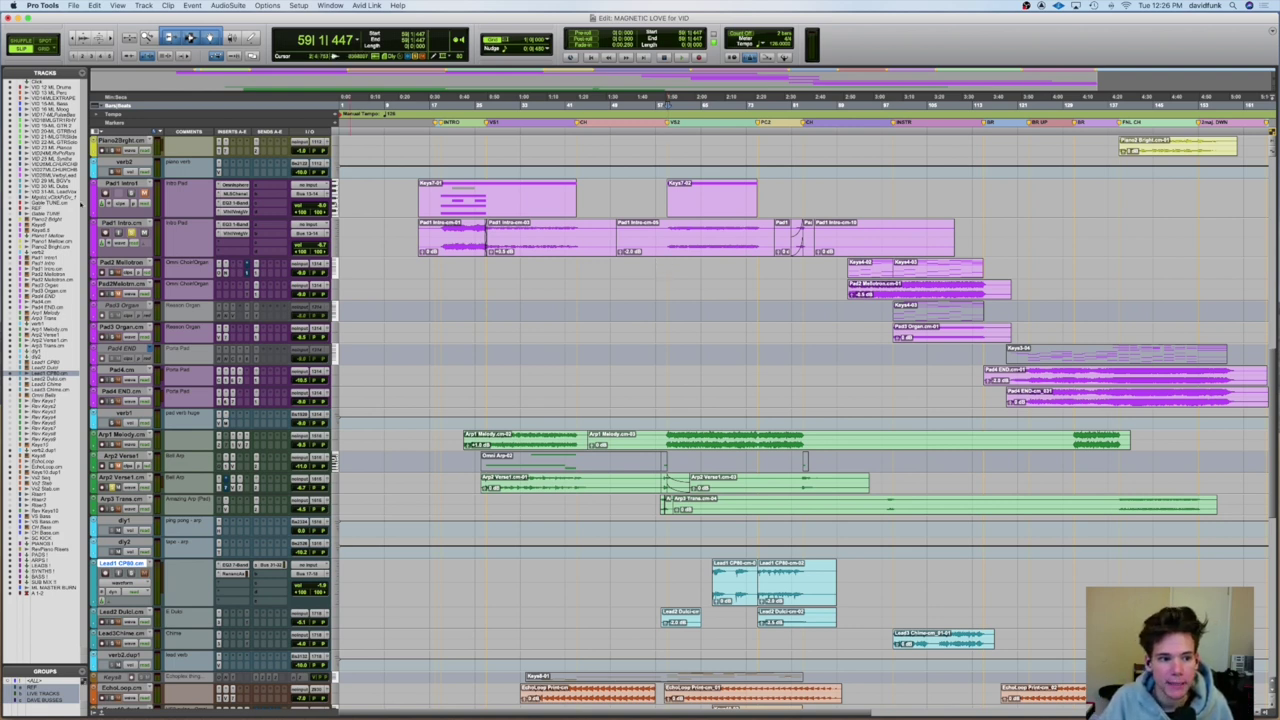
# - Make the Pad1 Intro1 track inactive and place the cursor at bar 81 on the pad swell before CH
pyautogui.rightClick(126, 186)
pyautogui.click(155, 203)
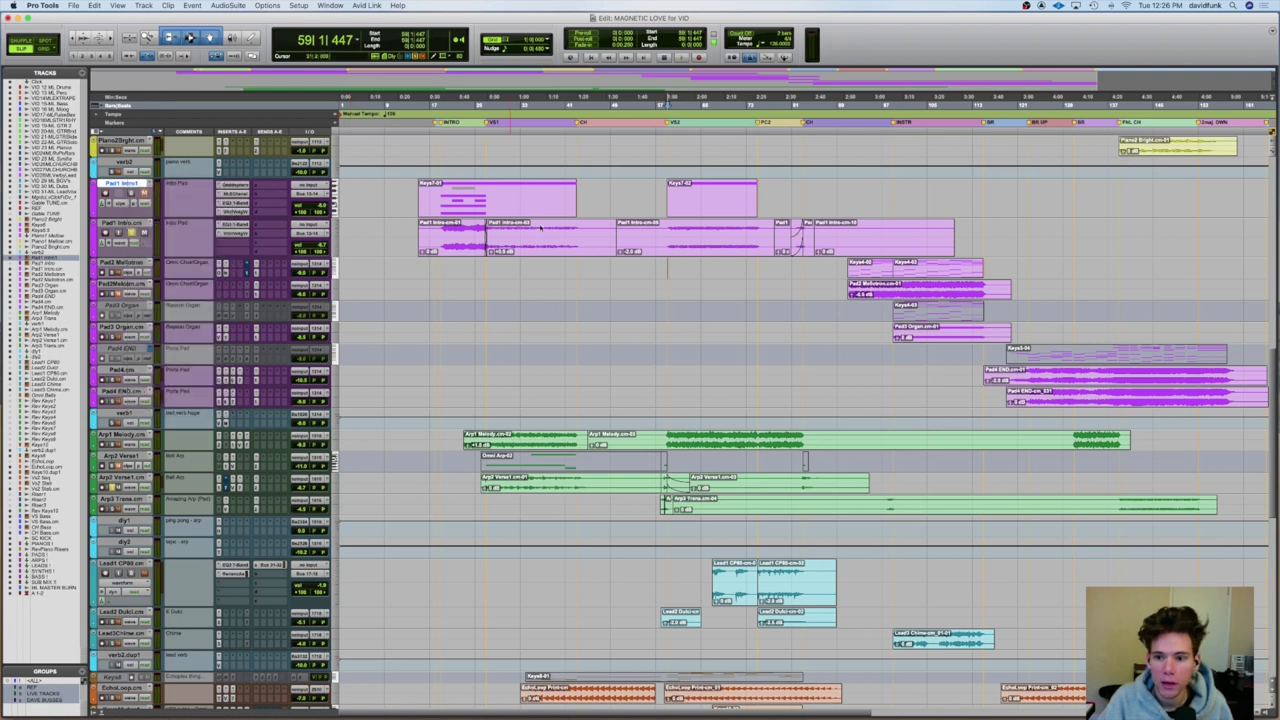
pyautogui.click(795, 270)
pyautogui.press('super+bracketright')
pyautogui.press('super+bracketright')
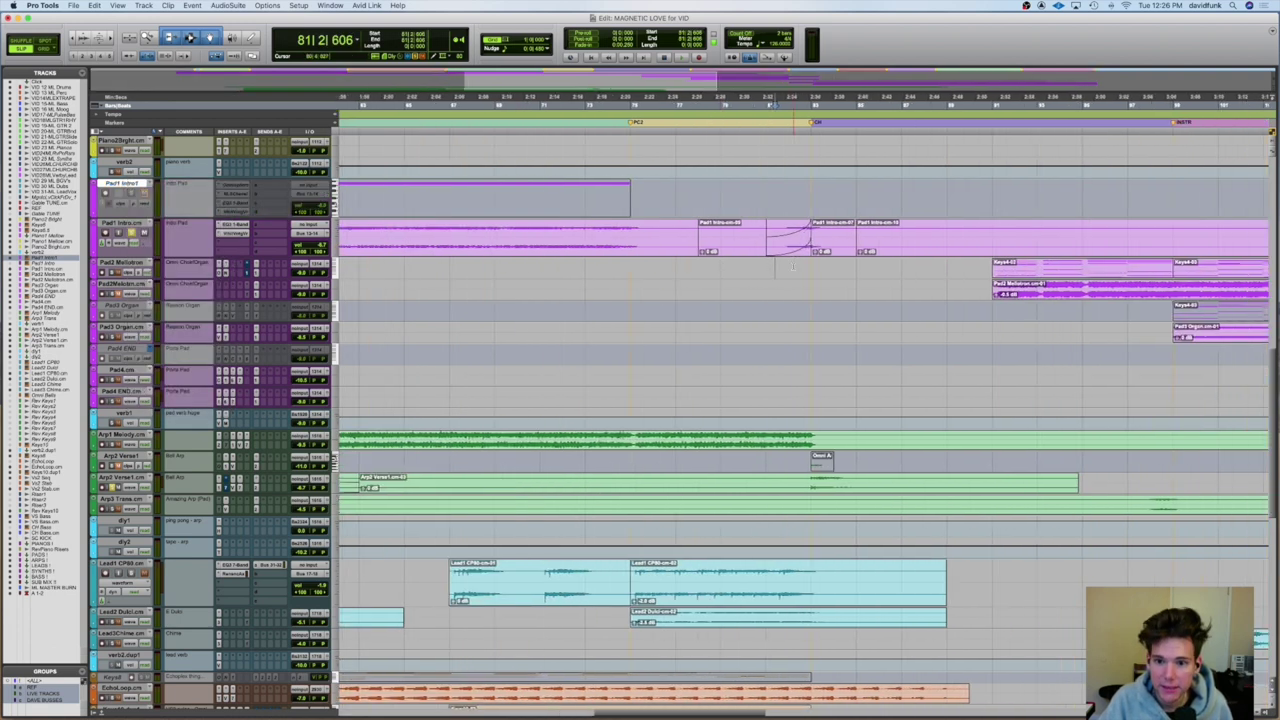
# - Audition the pad swell into CH from bar 81, and play from bar 82 while viewing the arp and lead tracks
pyautogui.press('space')
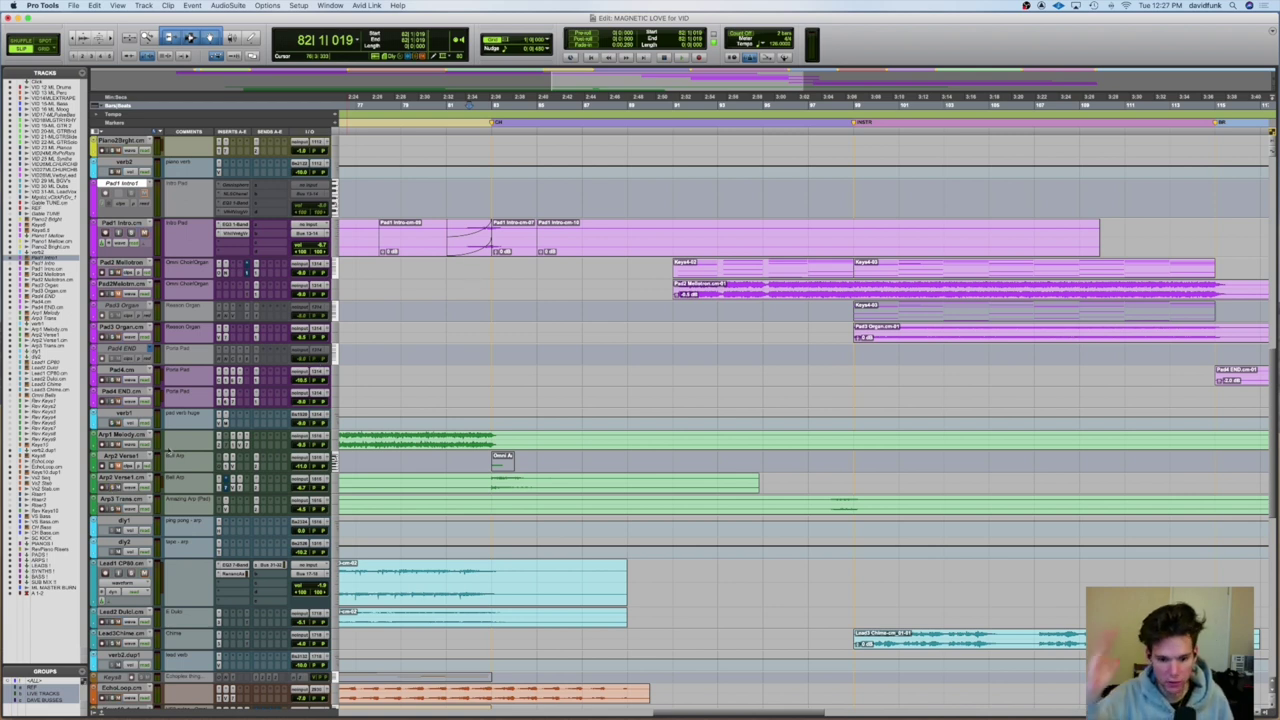
pyautogui.press('space')
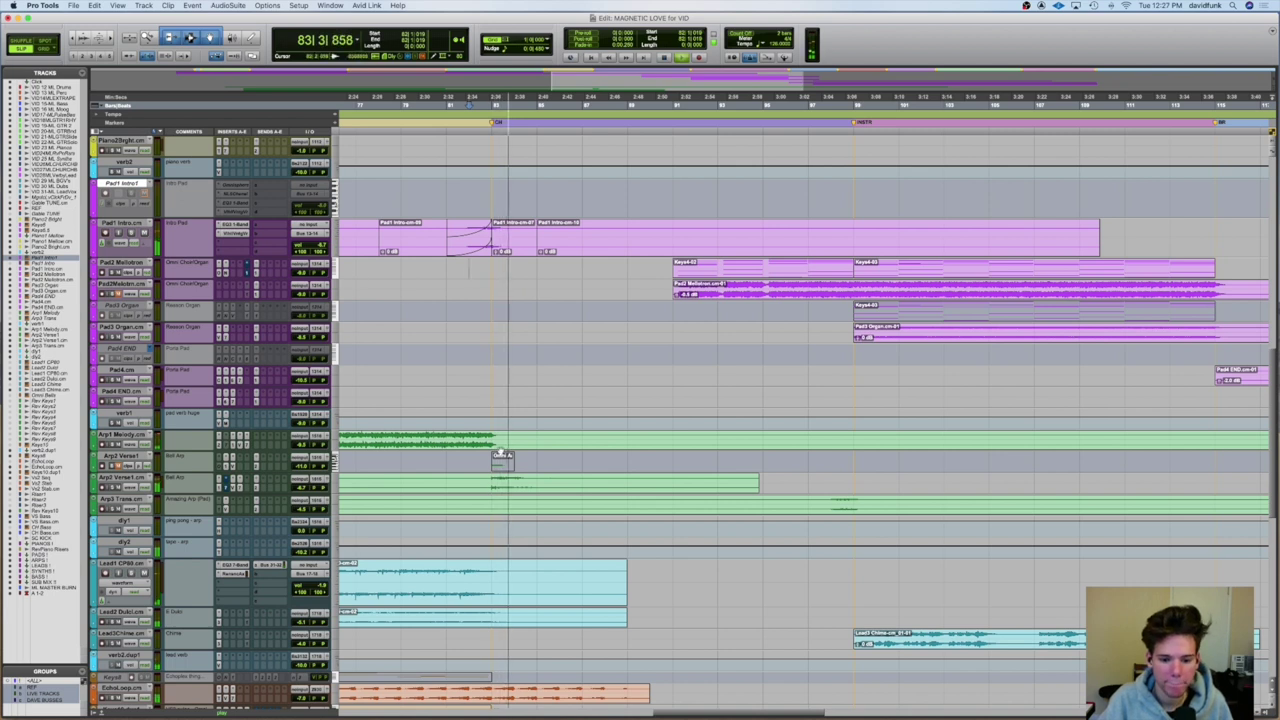
pyautogui.scroll(-6, 358, 400)
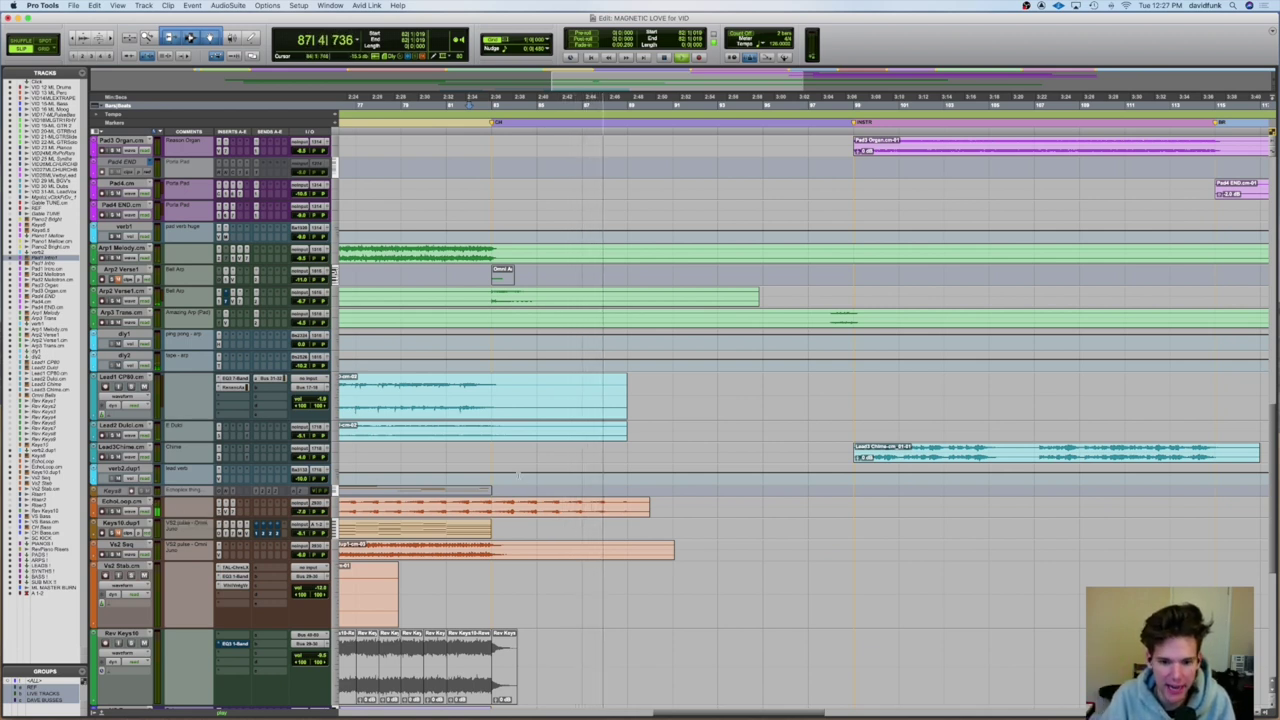
pyautogui.scroll(10, 518, 473)
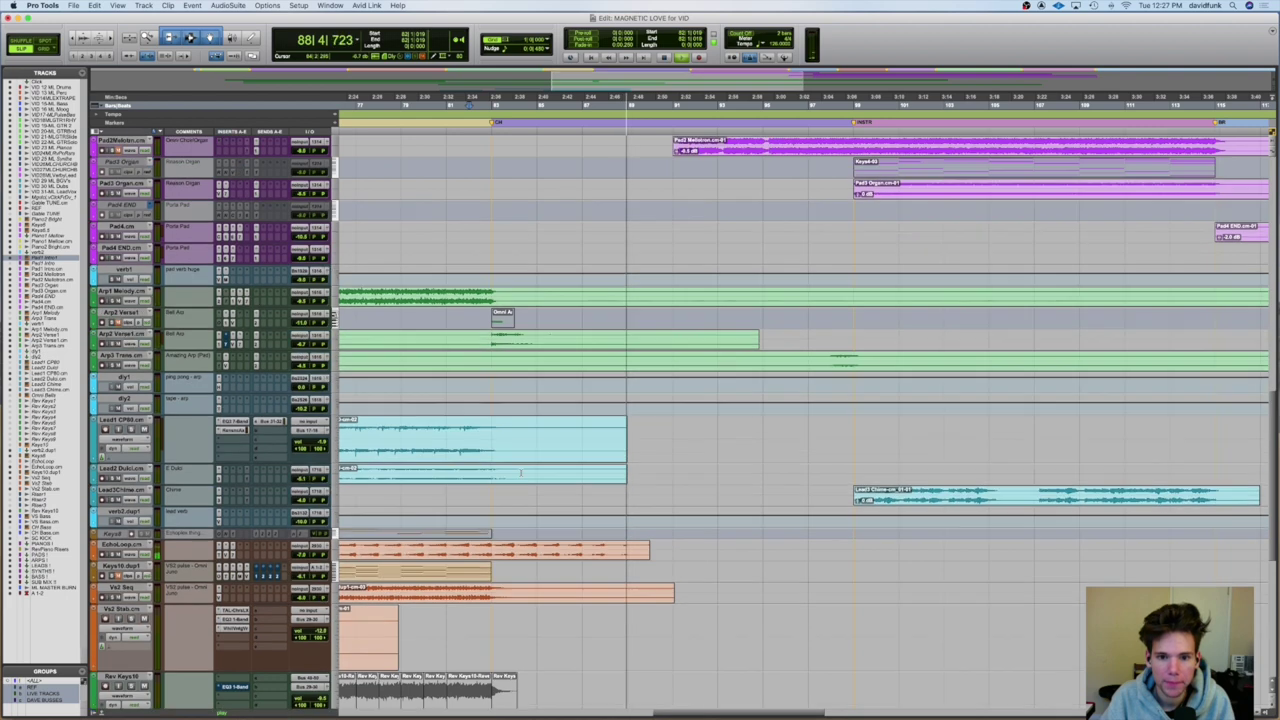
# - Raise the REF track's volume to about -7.9 dB and audition the soloed VID 16 ML Moog track from bar 87 in CH
pyautogui.scroll(15, 299, 400)
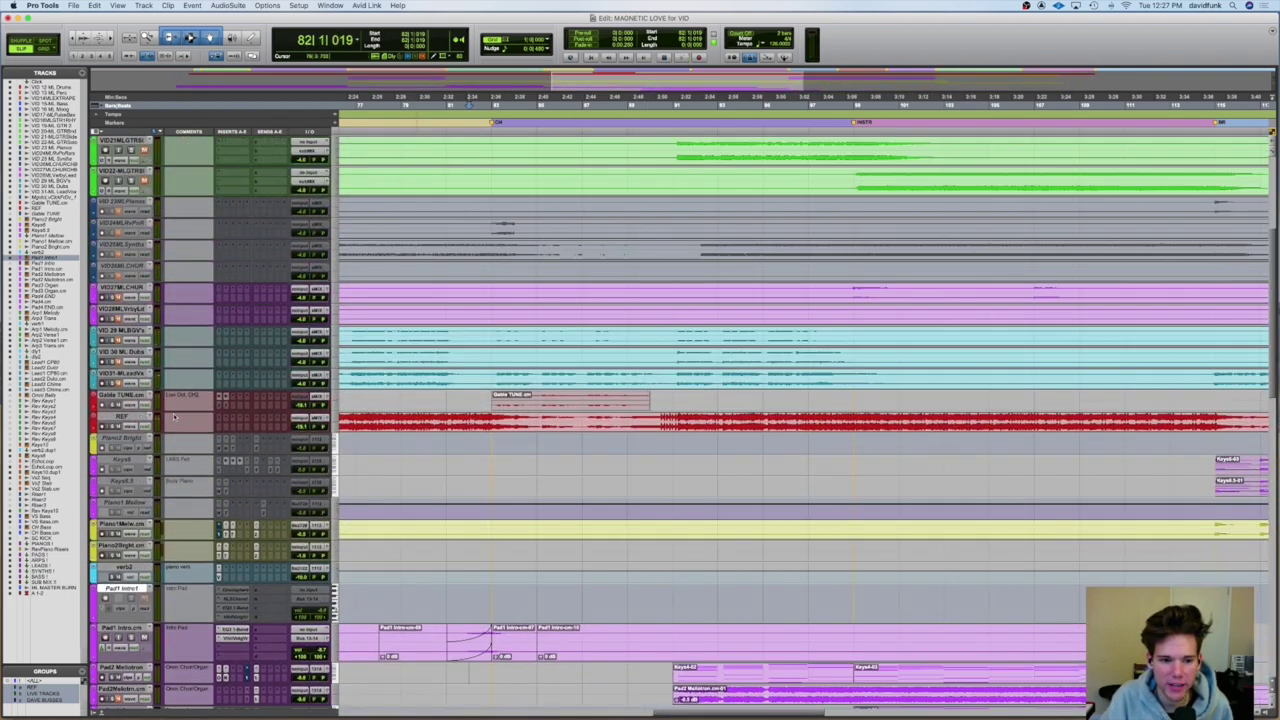
pyautogui.moveTo(303, 426); pyautogui.dragTo(300, 420)
pyautogui.scroll(5, 600, 425)
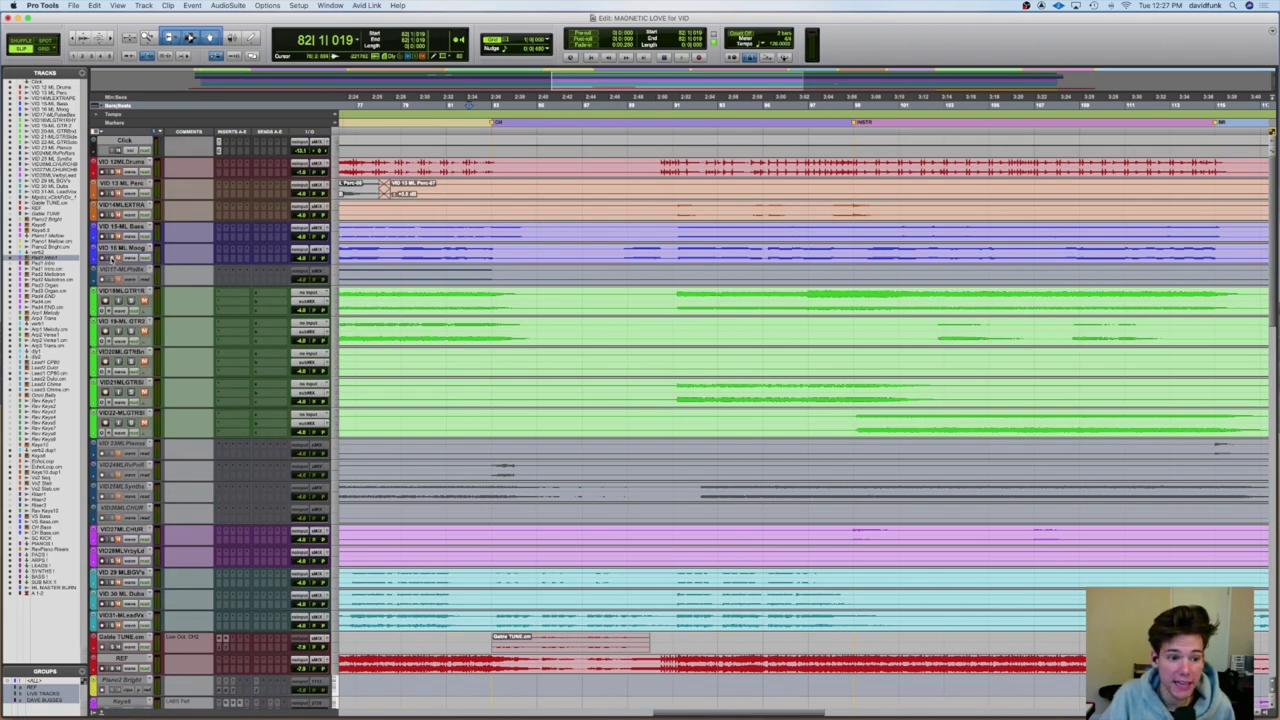
pyautogui.click(597, 253)
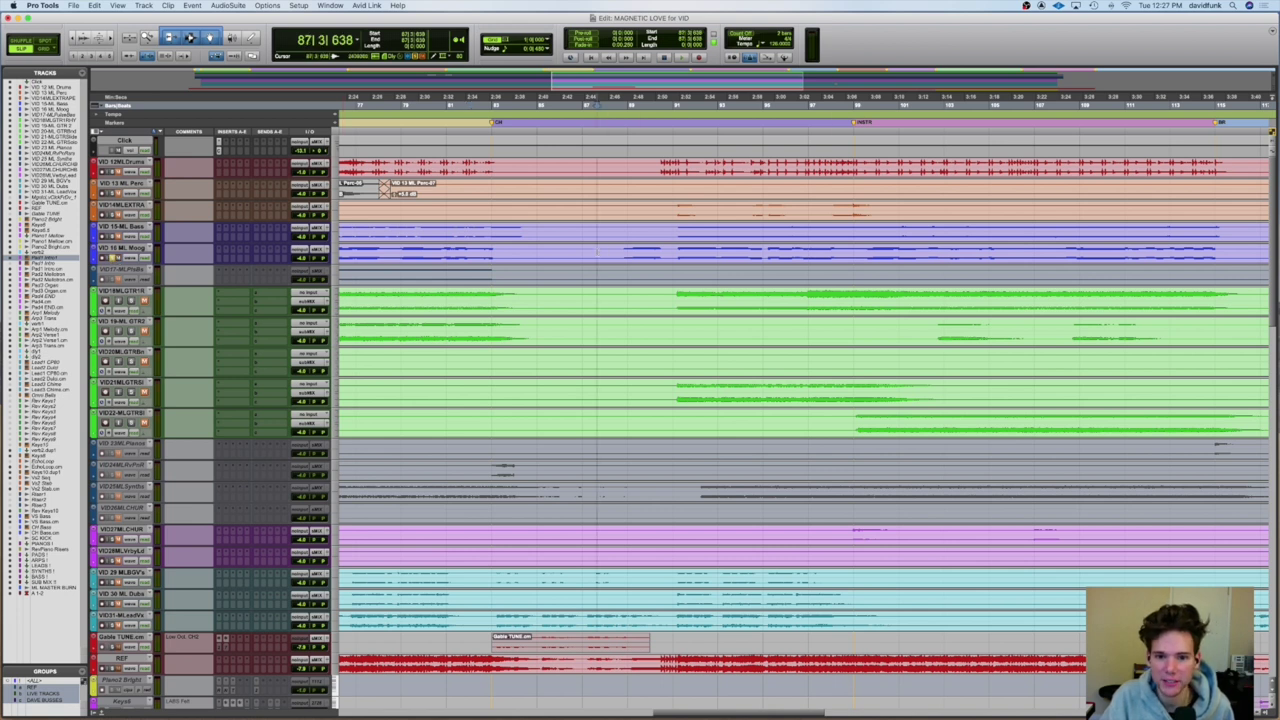
pyautogui.press('space')
pyautogui.press('space')
pyautogui.press('space')
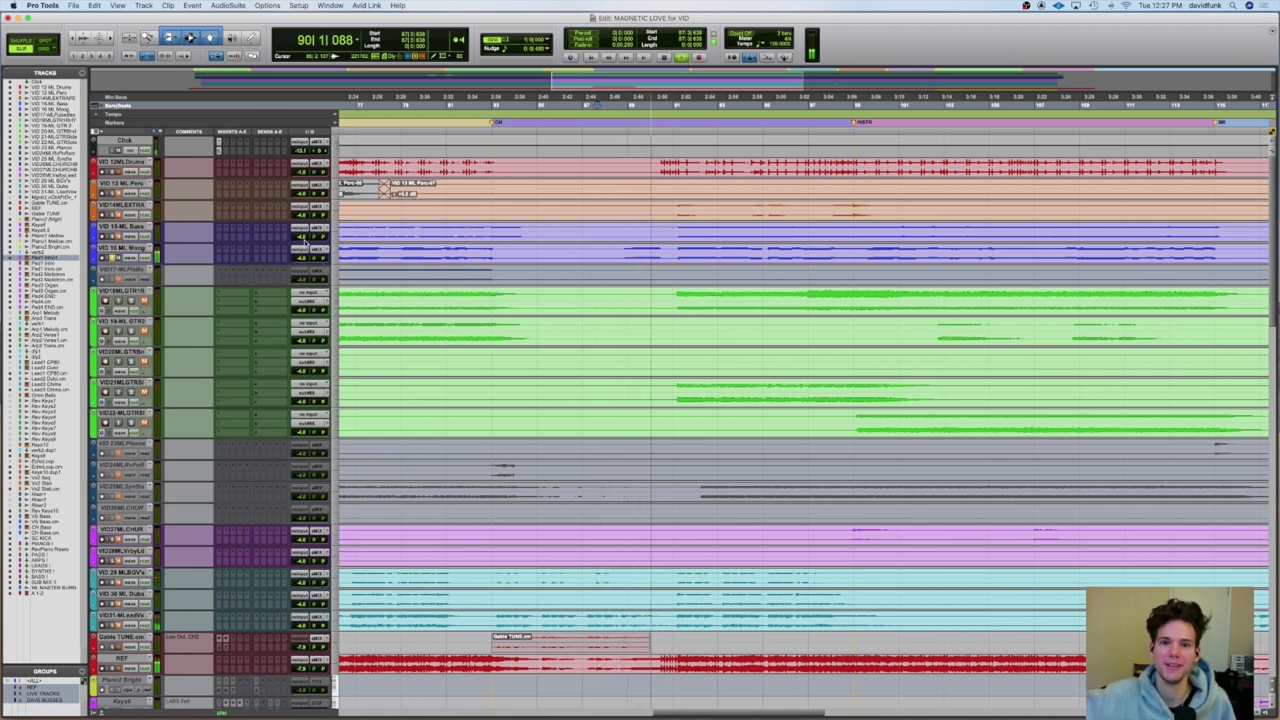
# - Play back the second CH section and stop the playback
pyautogui.press('space')
pyautogui.press('space')
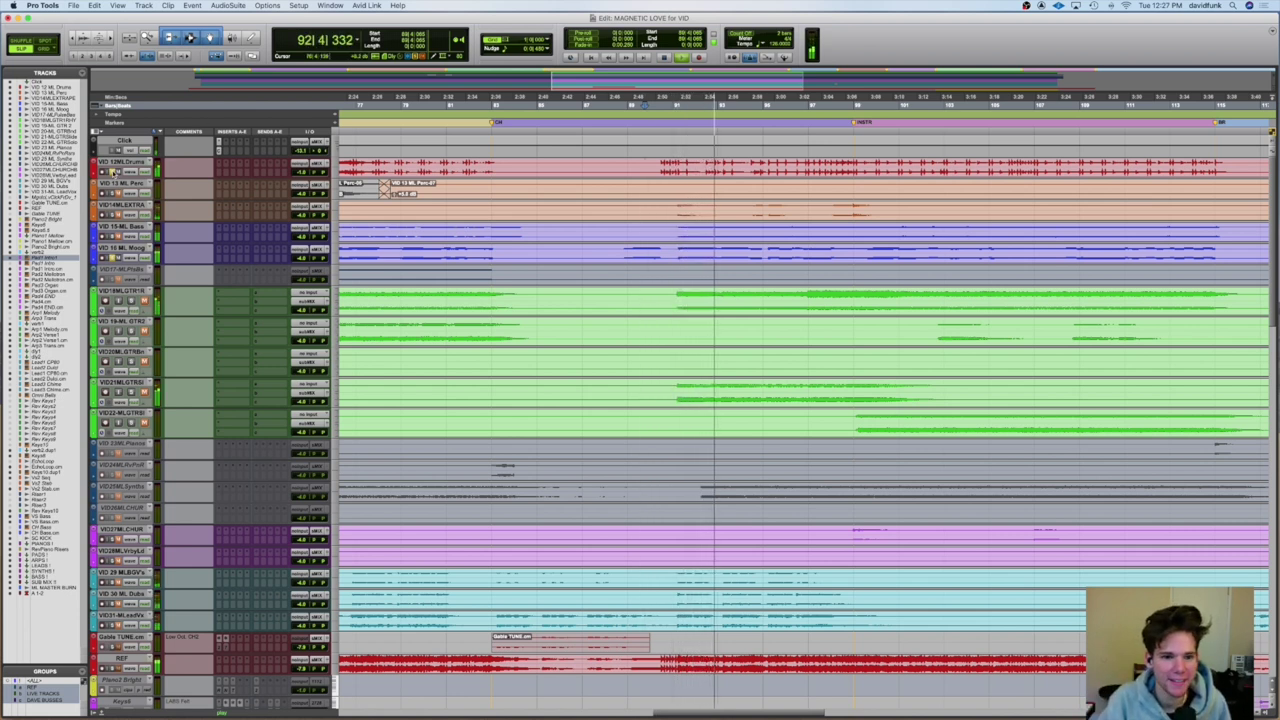
pyautogui.press('space')
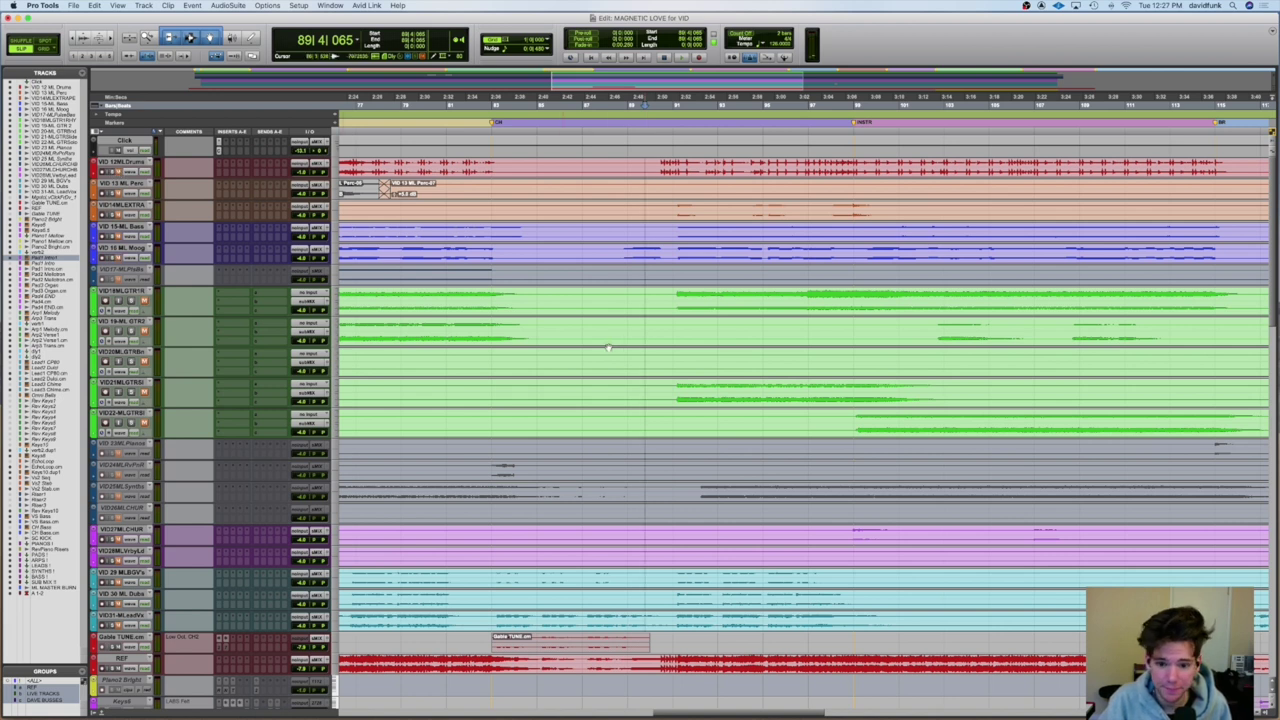
# - Play the song from just before the second CH marker, at about bar 81, with the whole arrangement in view
pyautogui.scroll(-15, 664, 319)
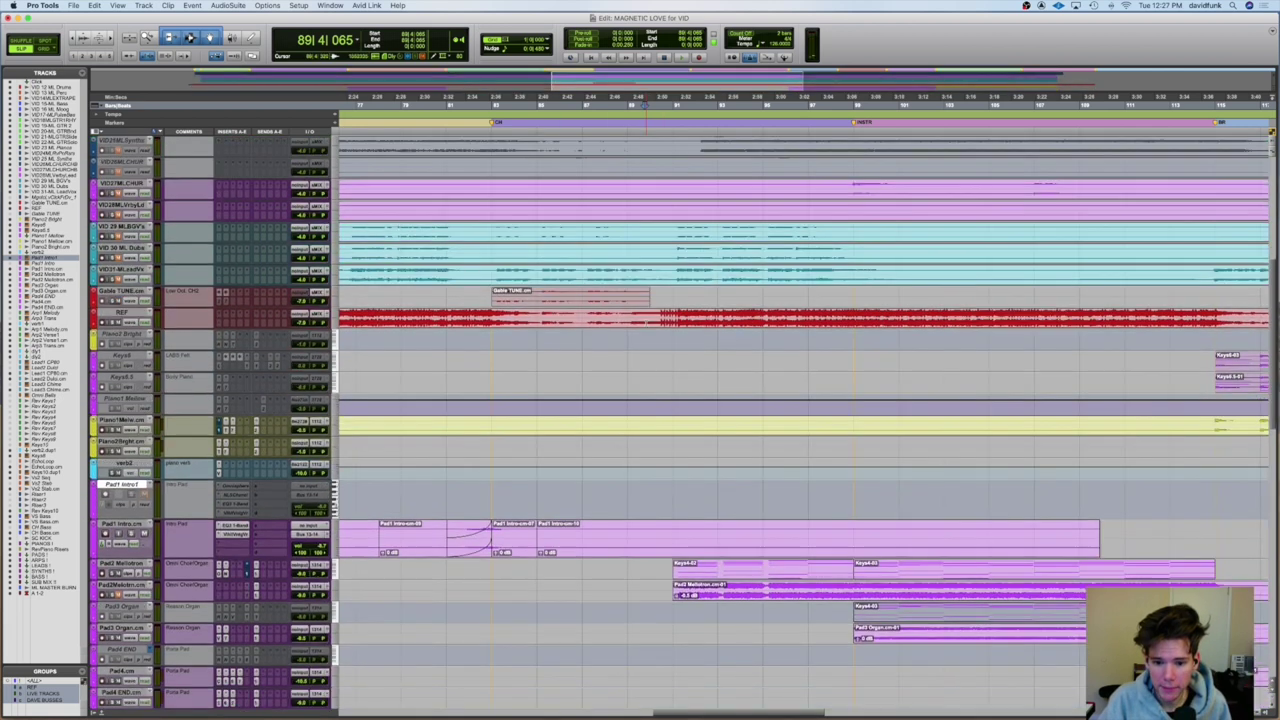
pyautogui.scroll(-6, 646, 322)
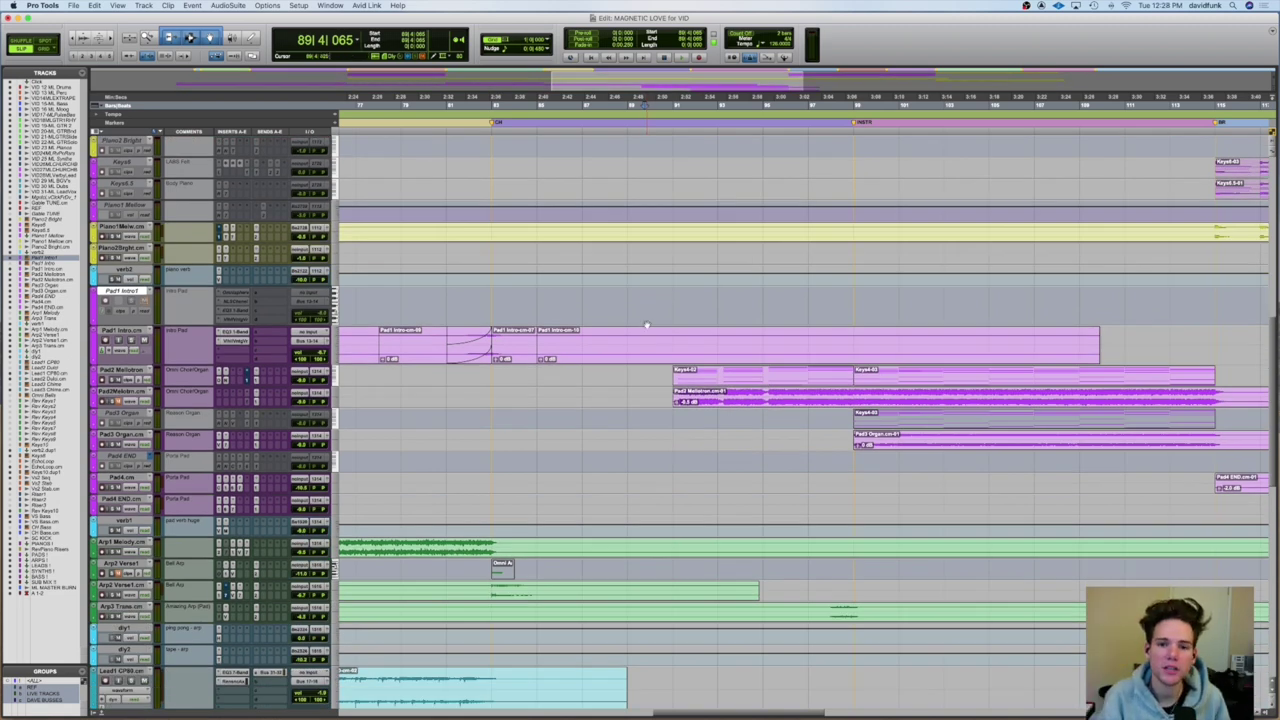
pyautogui.scroll(6, 646, 322)
pyautogui.press('super+bracketleft')
pyautogui.press('super+bracketleft')
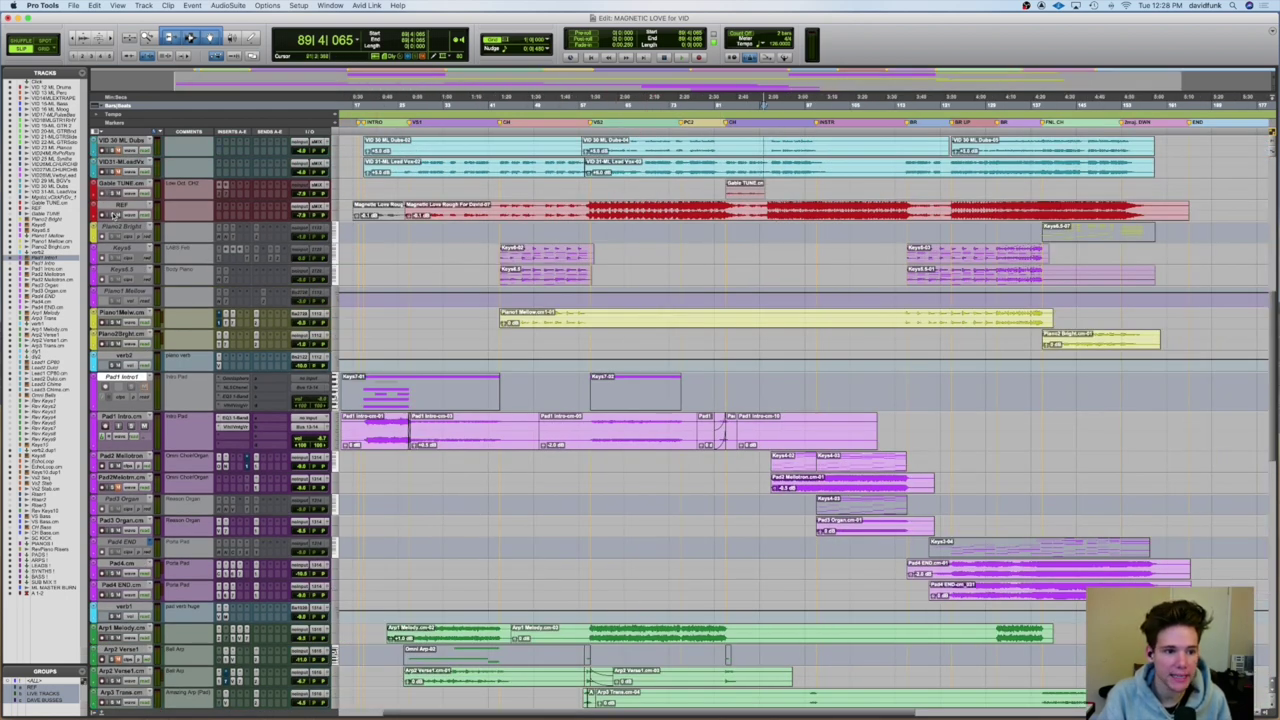
pyautogui.hscroll(5, 825, 208)
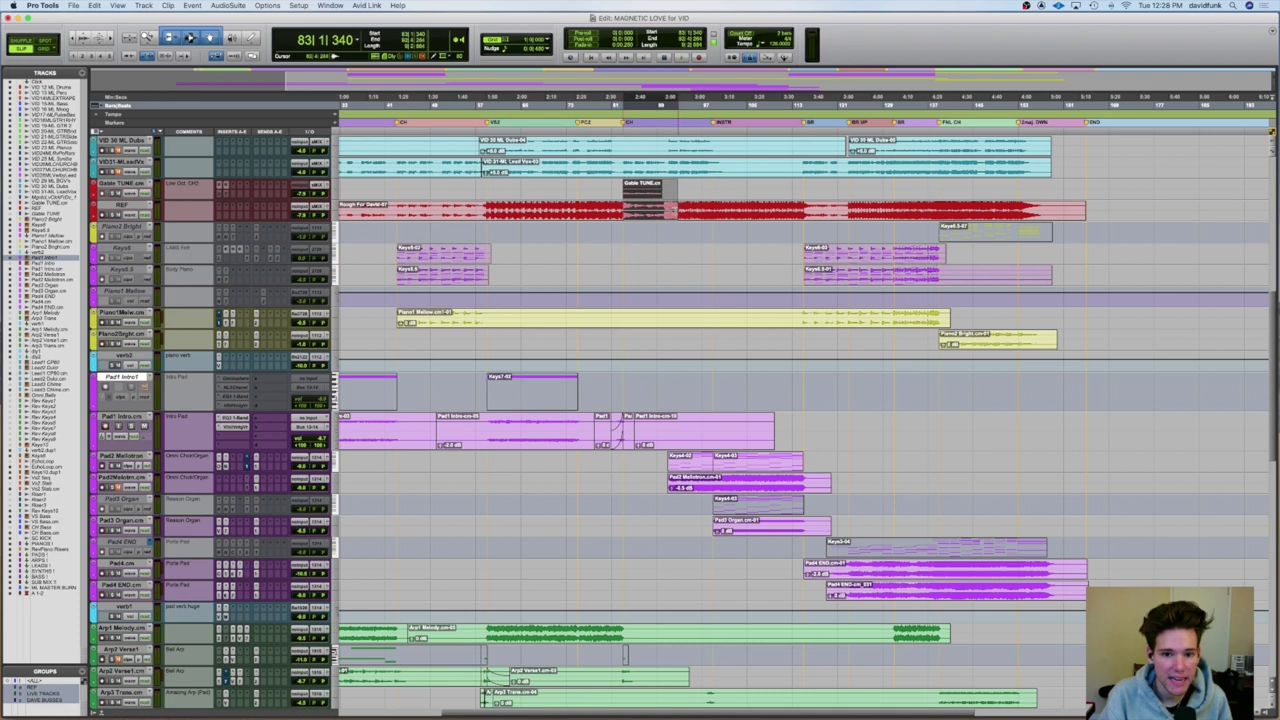
pyautogui.click(648, 213)
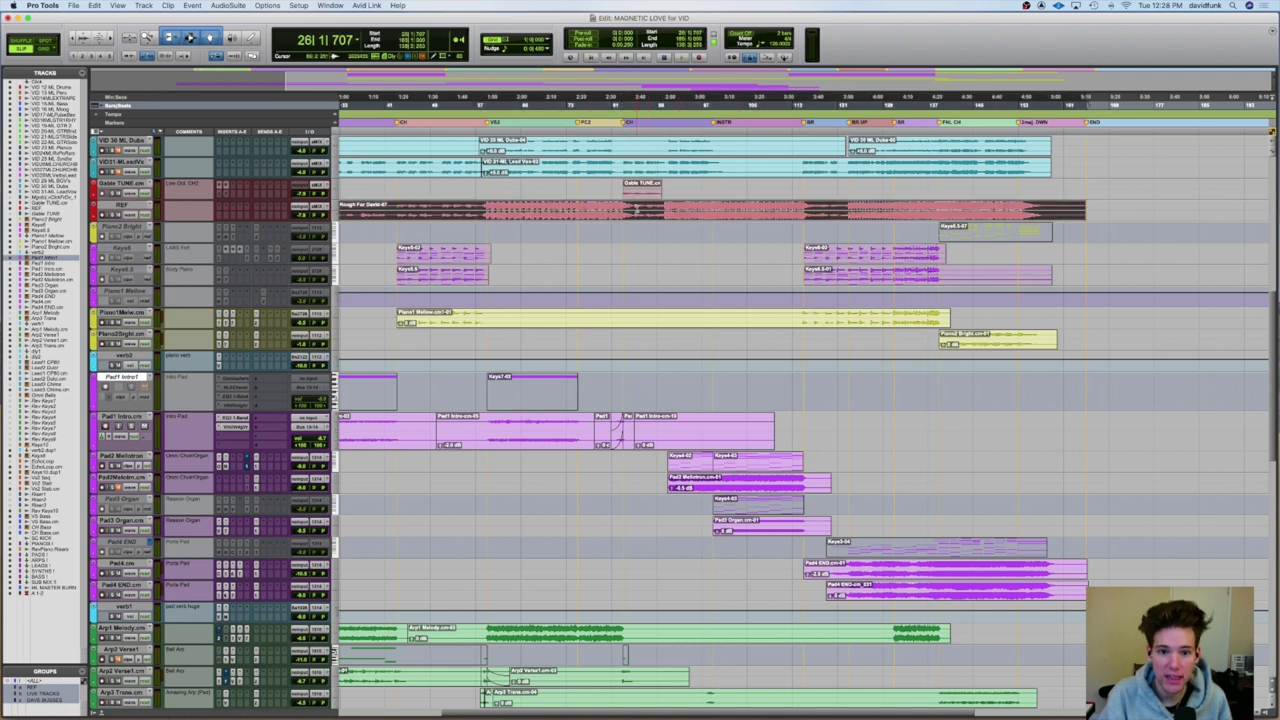
pyautogui.click(638, 210)
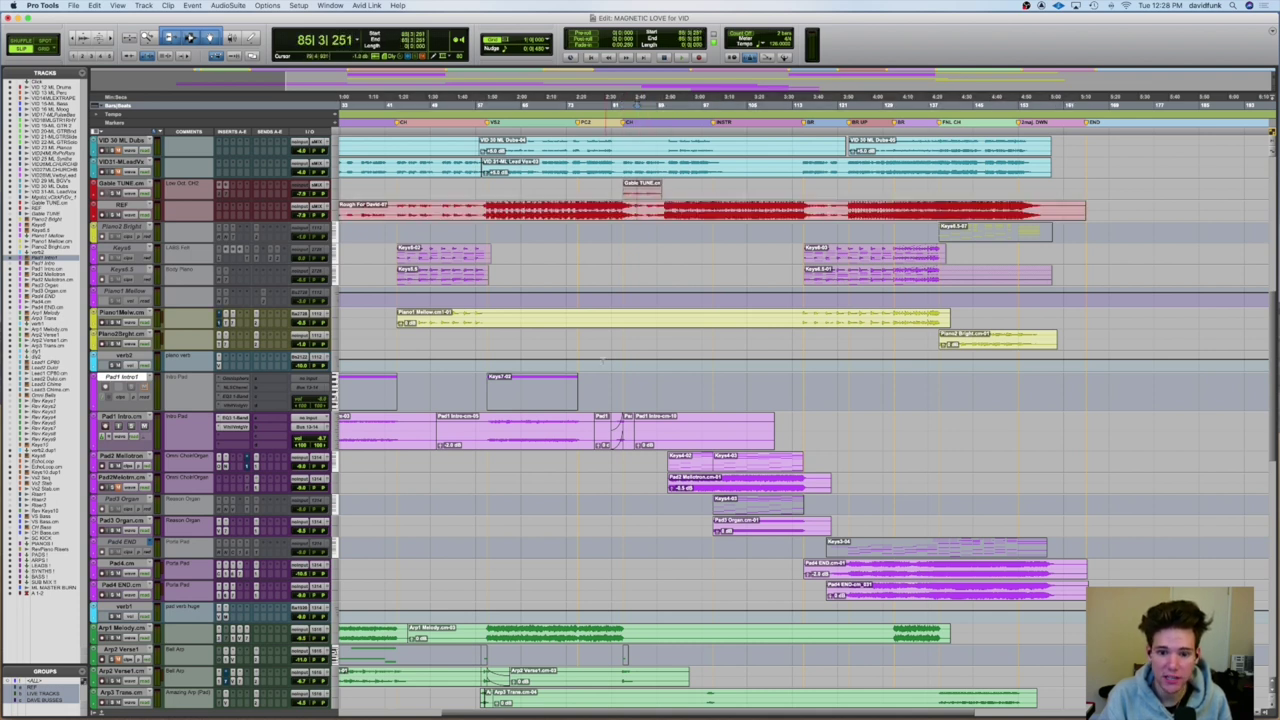
pyautogui.click(613, 380)
pyautogui.press('space')
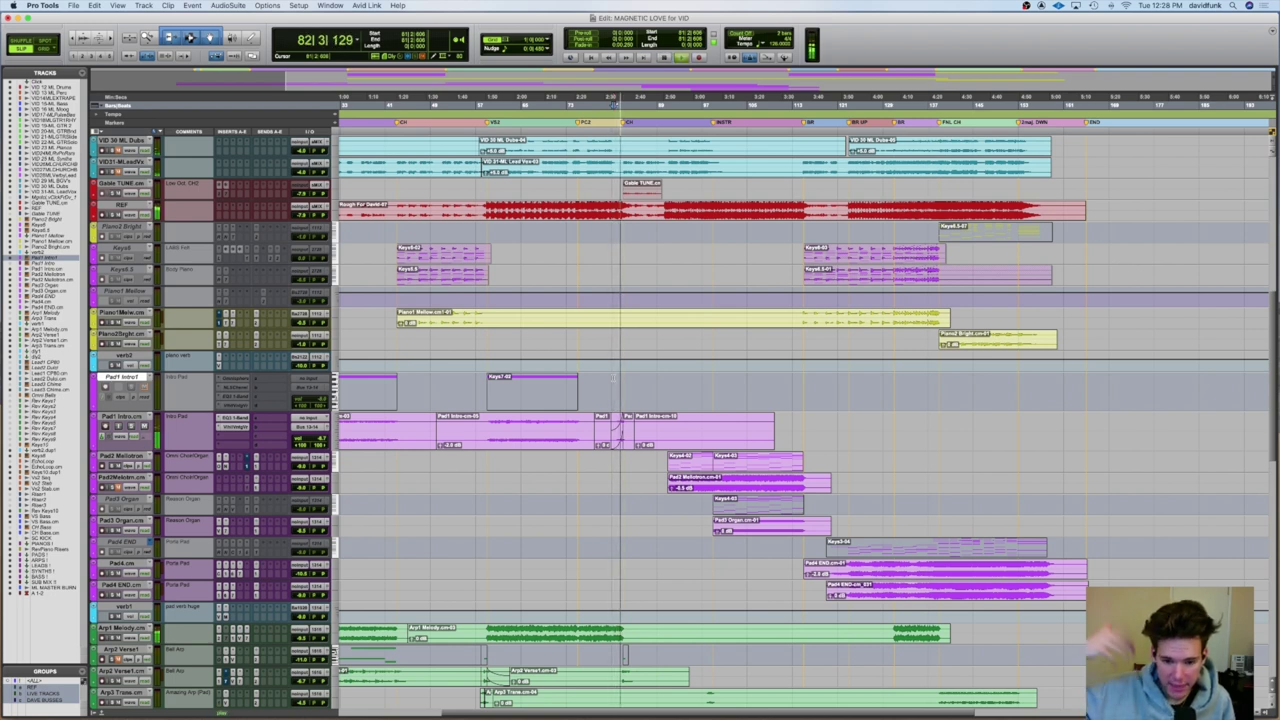
# - Examine the pad, arp, lead and bass tracks around the second CH section during playback, and stop the playback
pyautogui.scroll(-2, 654, 384)
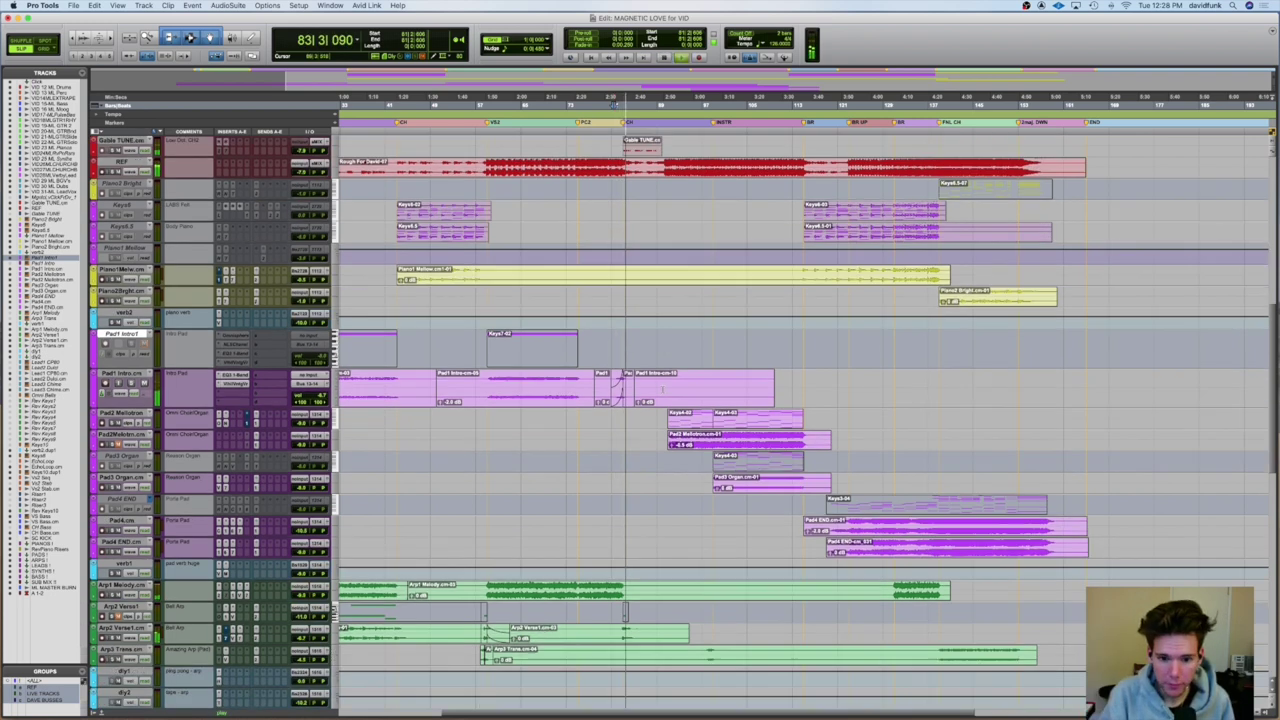
pyautogui.scroll(5, 660, 387)
pyautogui.scroll(-5, 662, 388)
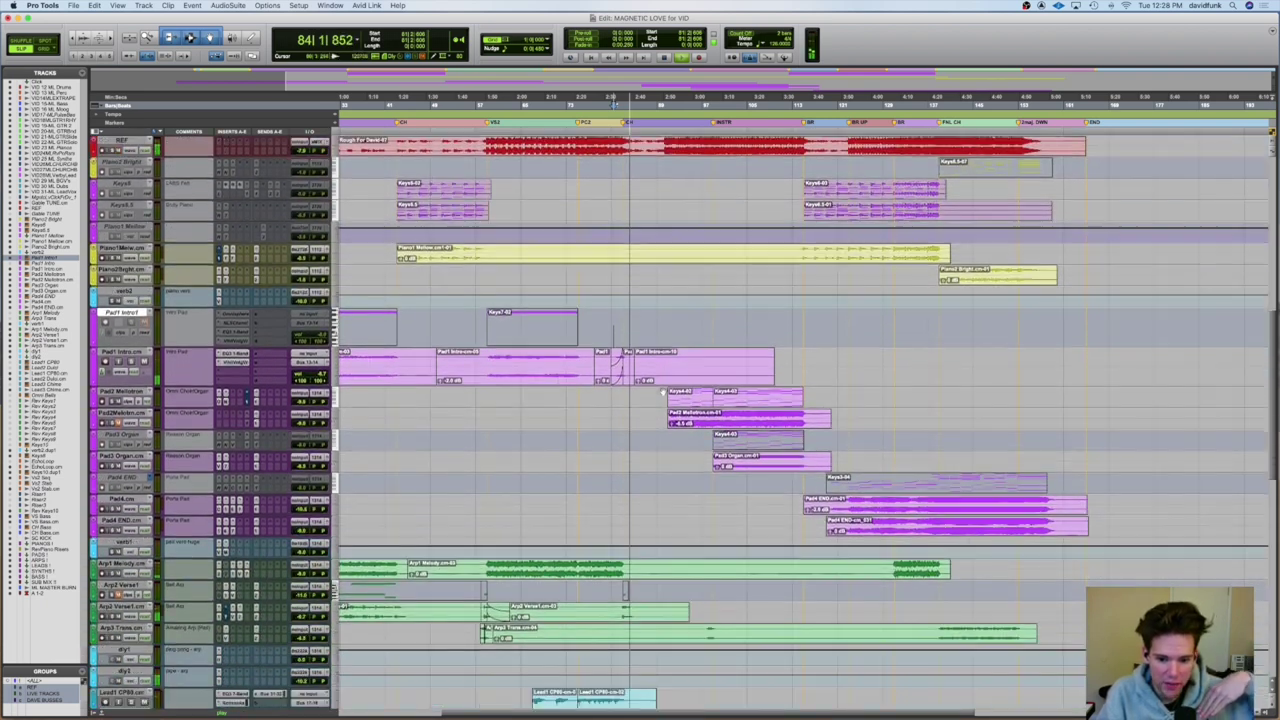
pyautogui.scroll(-5, 662, 388)
pyautogui.scroll(-1, 662, 388)
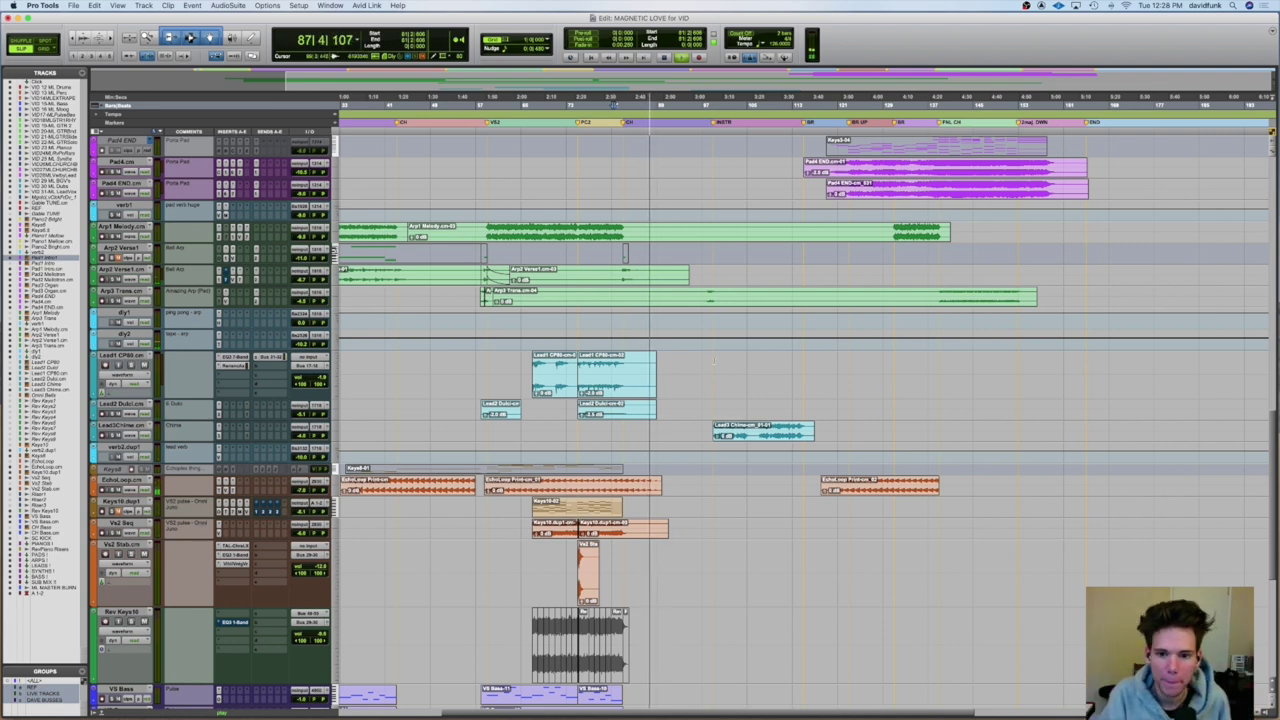
pyautogui.scroll(10, 662, 388)
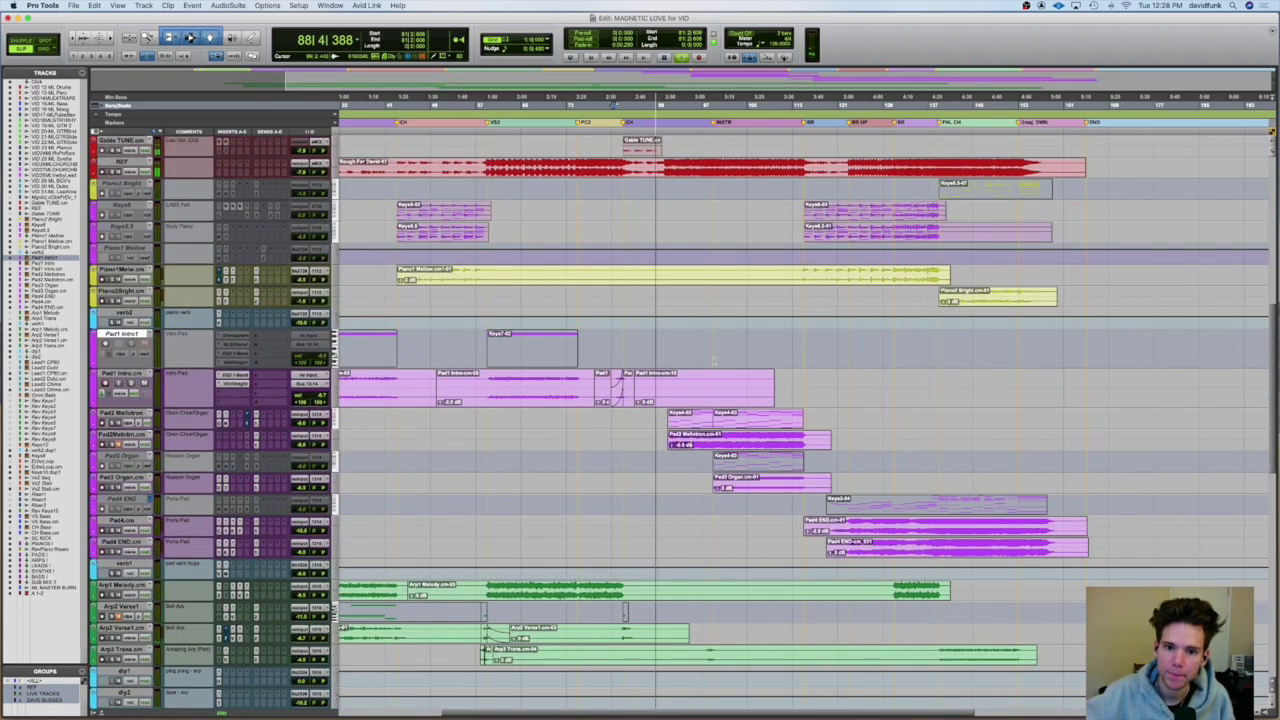
pyautogui.scroll(-15, 460, 418)
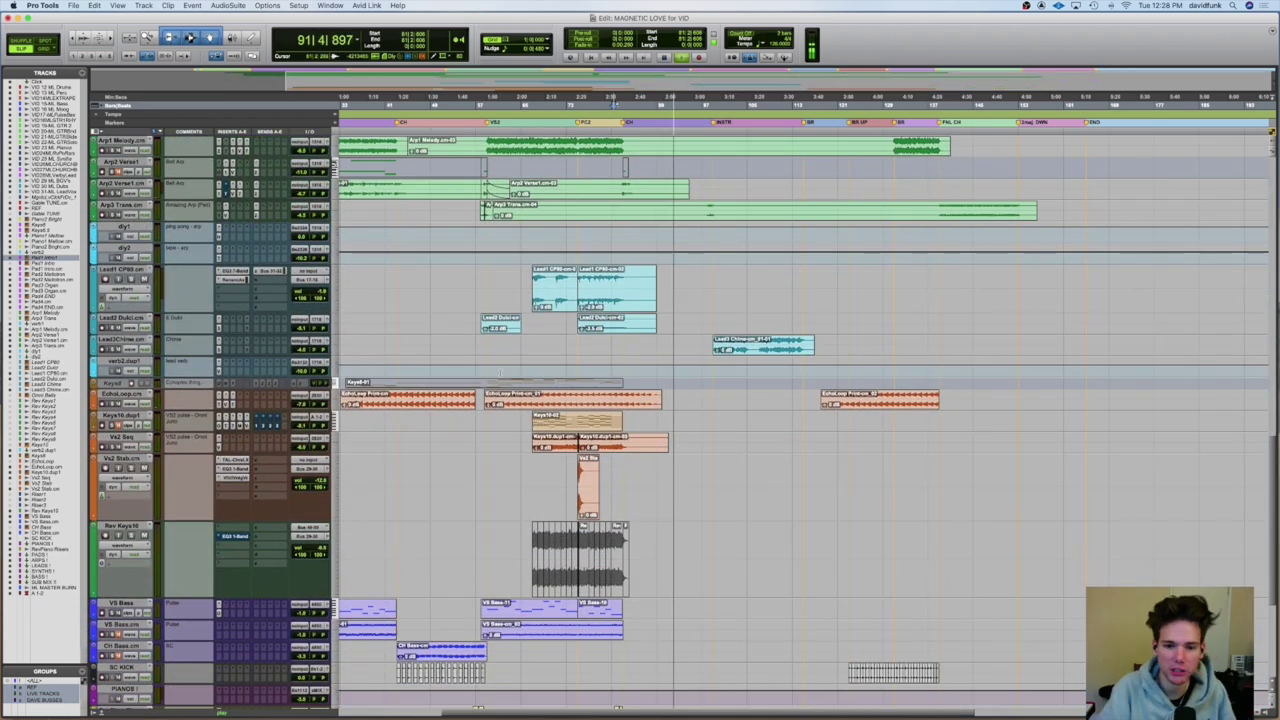
pyautogui.scroll(10, 851, 345)
pyautogui.press('space')
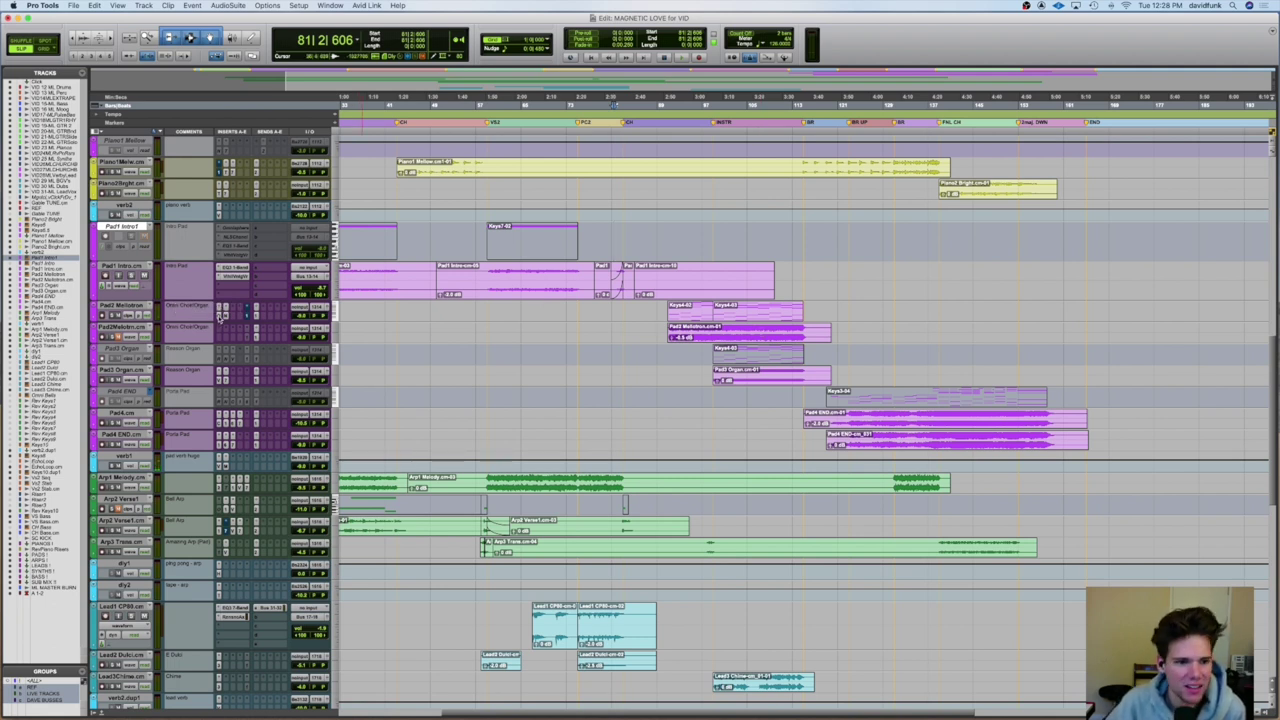
# - Inspect the patches in parts 1, 2 and 3 of the Omnisphere instrument on the Pad2 Mellotron track, and close the plug-in
pyautogui.click(219, 312)
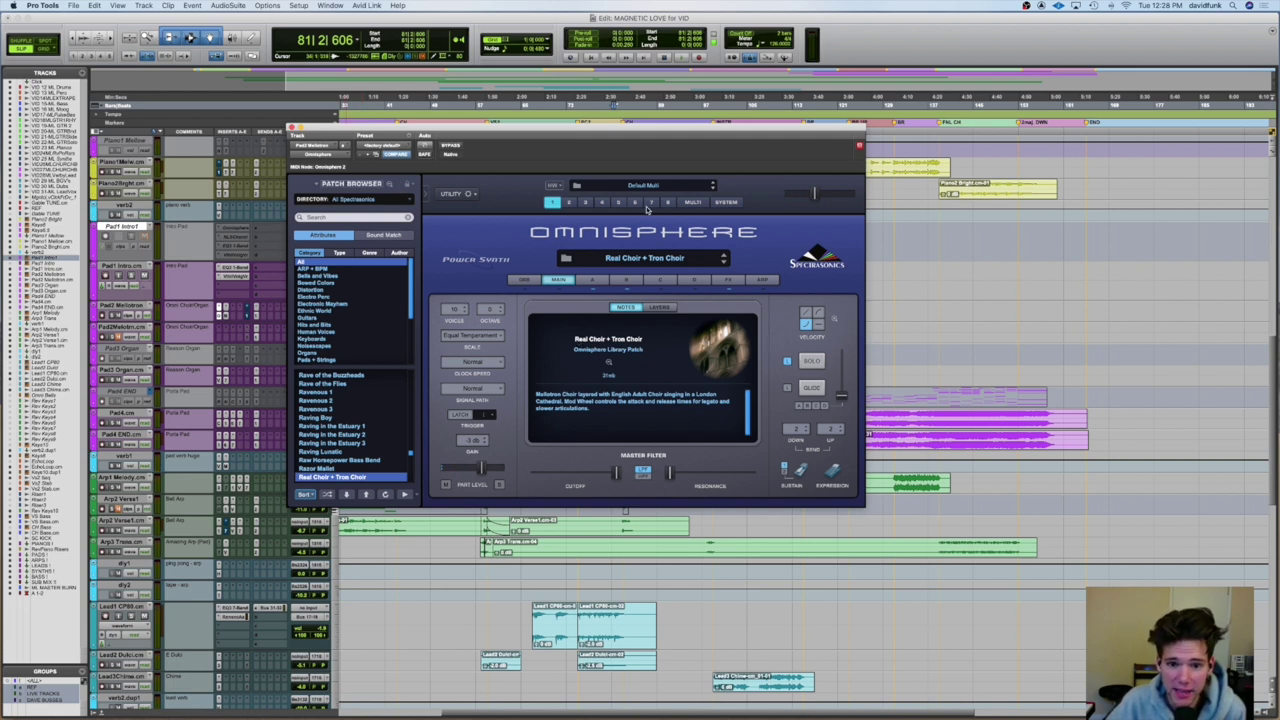
pyautogui.click(569, 203)
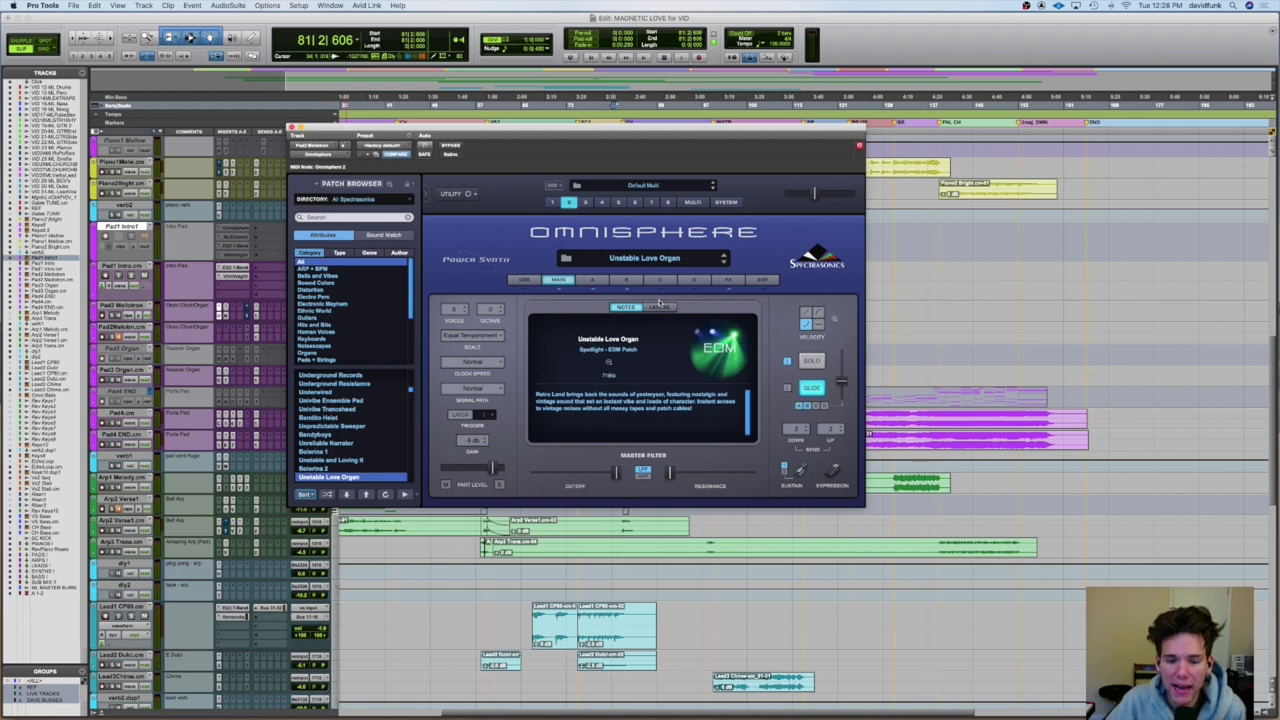
pyautogui.click(589, 203)
pyautogui.click(569, 203)
pyautogui.click(552, 203)
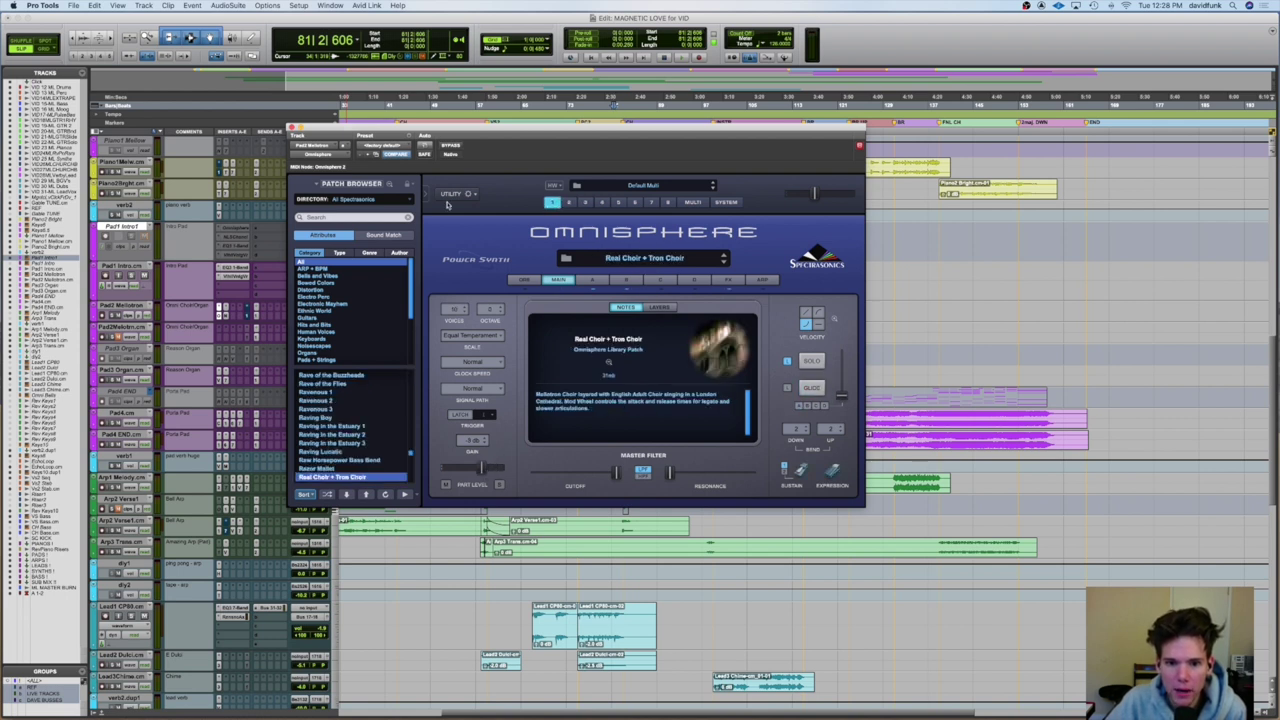
pyautogui.click(294, 129)
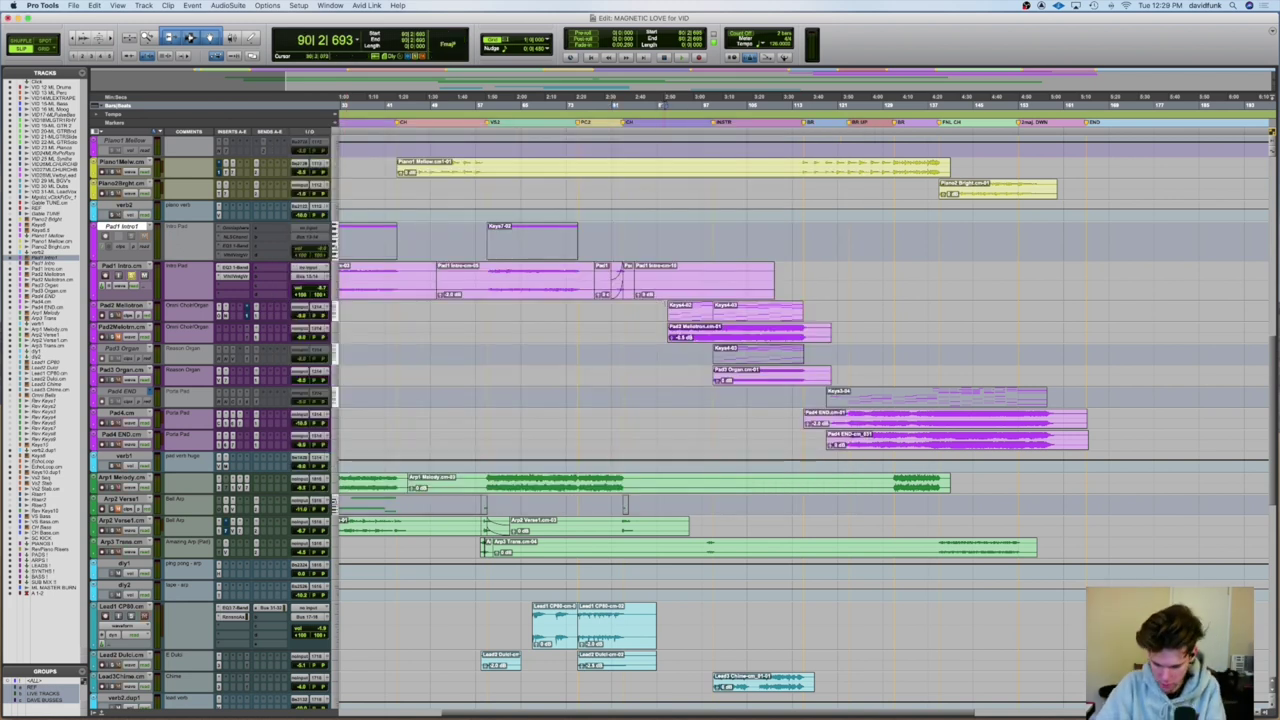
# - Try to record-enable the Pad1 Intro.cm track
pyautogui.click(108, 282)
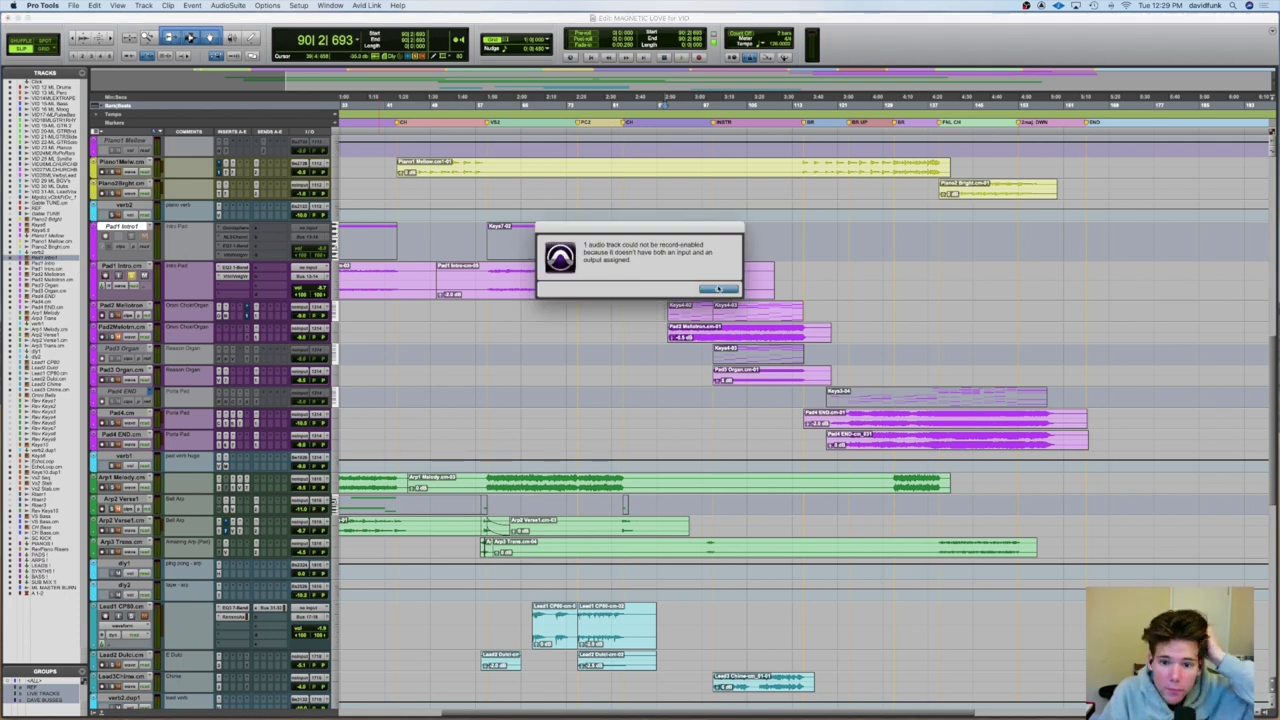
pyautogui.click(718, 289)
pyautogui.rightClick(128, 228)
pyautogui.press('Escape')
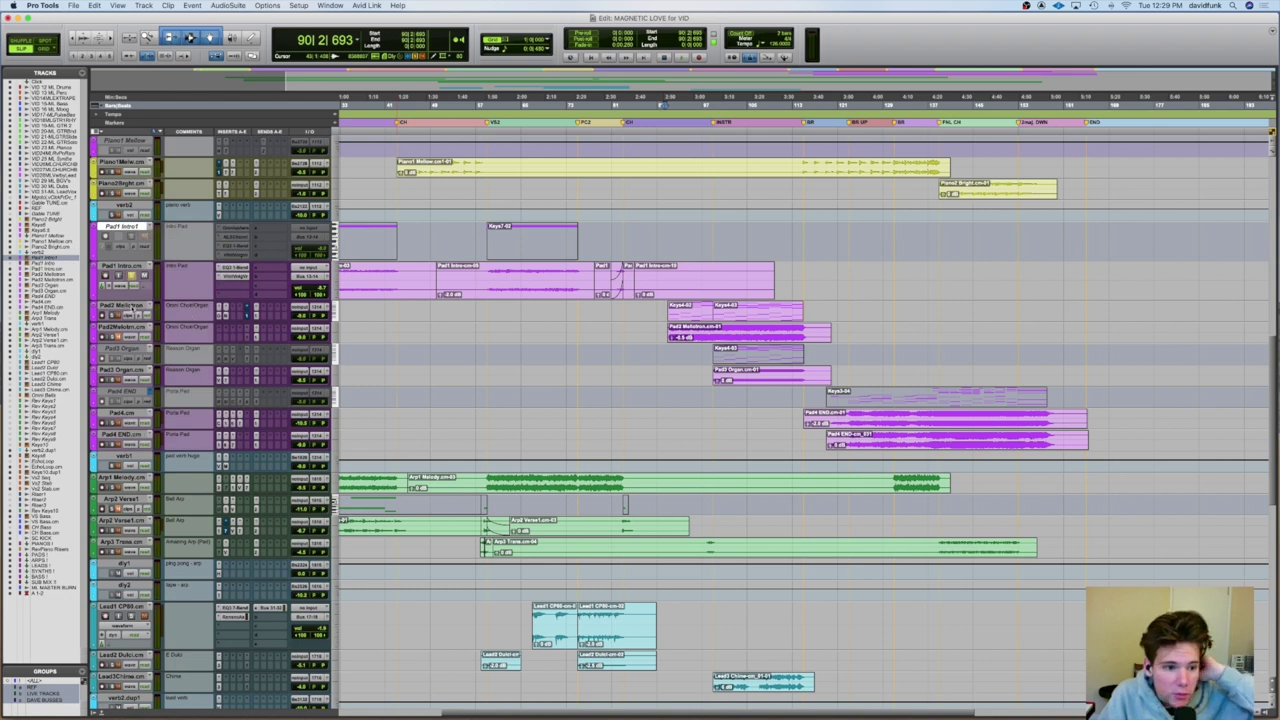
# - Select the Pad2 Mellotron track and inspect its NLS Channel plug-in
pyautogui.click(128, 305)
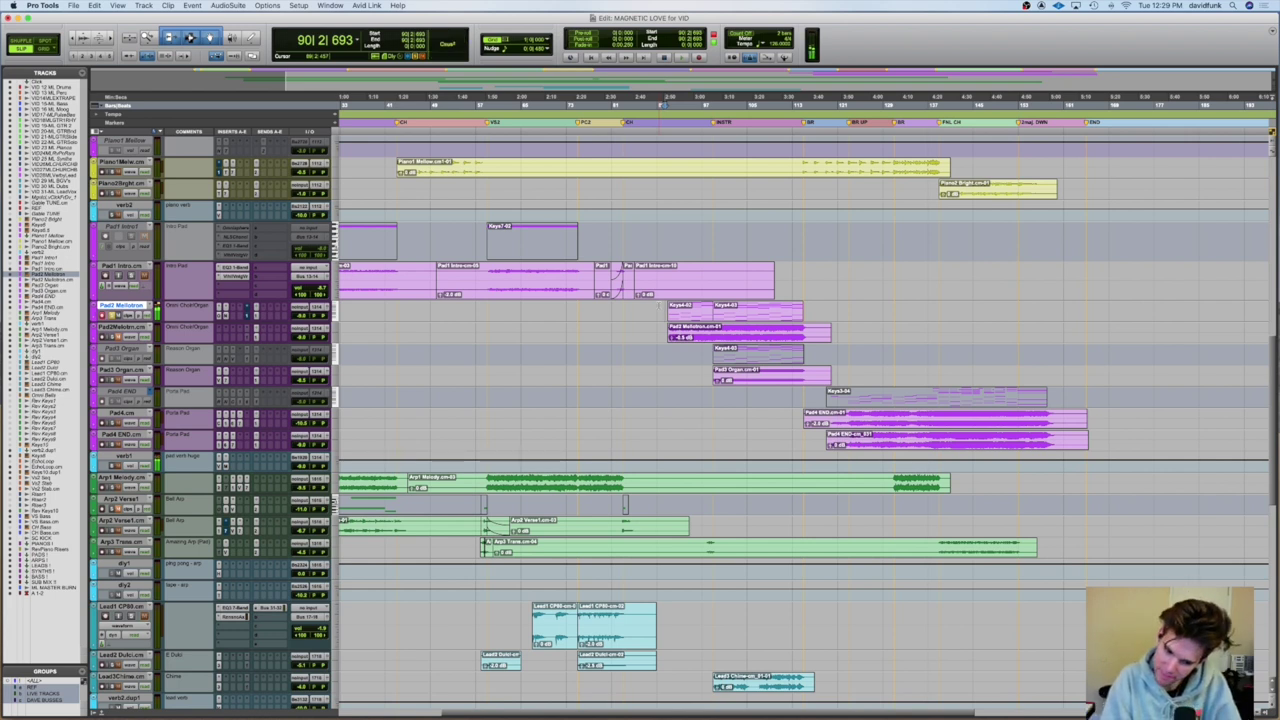
pyautogui.click(227, 316)
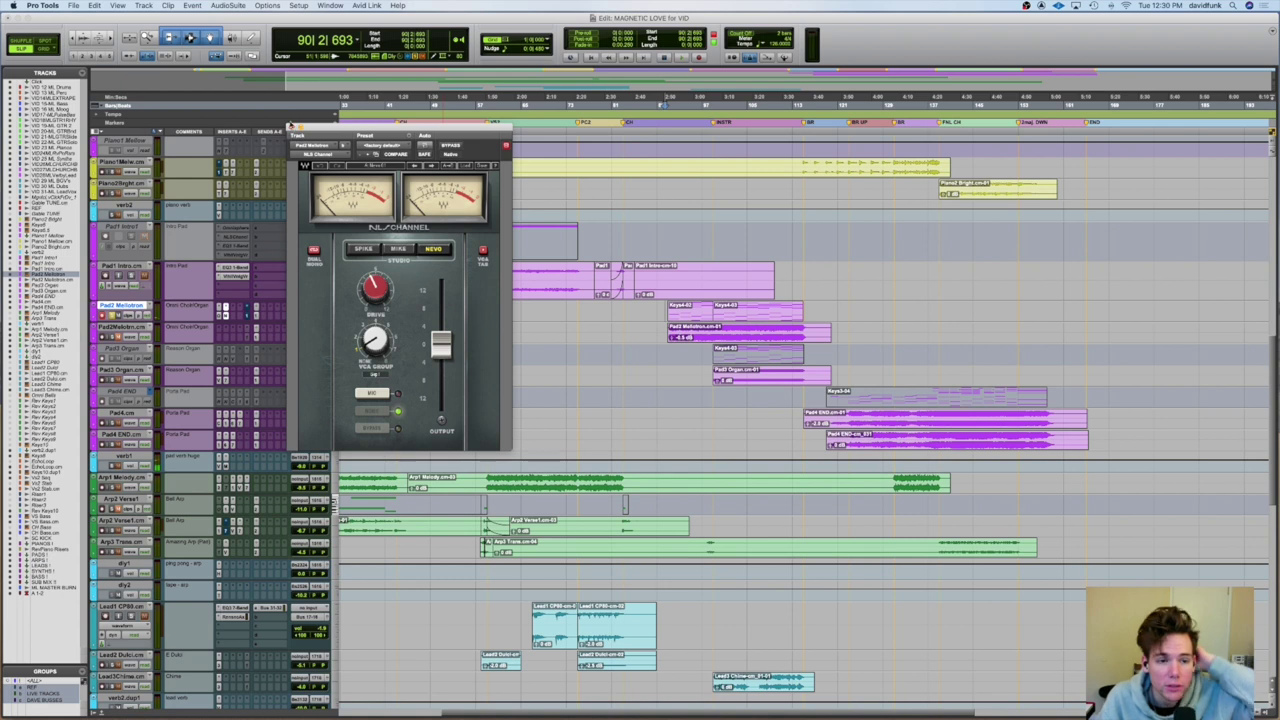
pyautogui.click(292, 129)
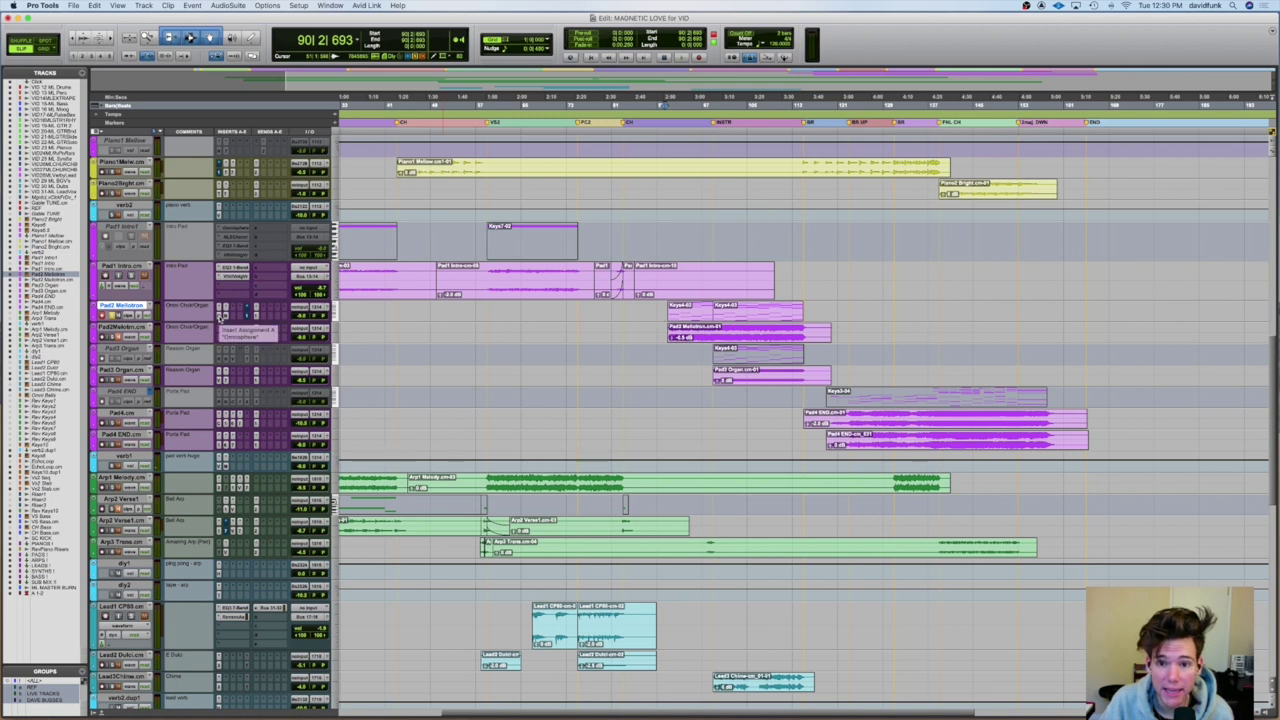
# - Play the song from the INSTR marker at bar 99
pyautogui.click(716, 128)
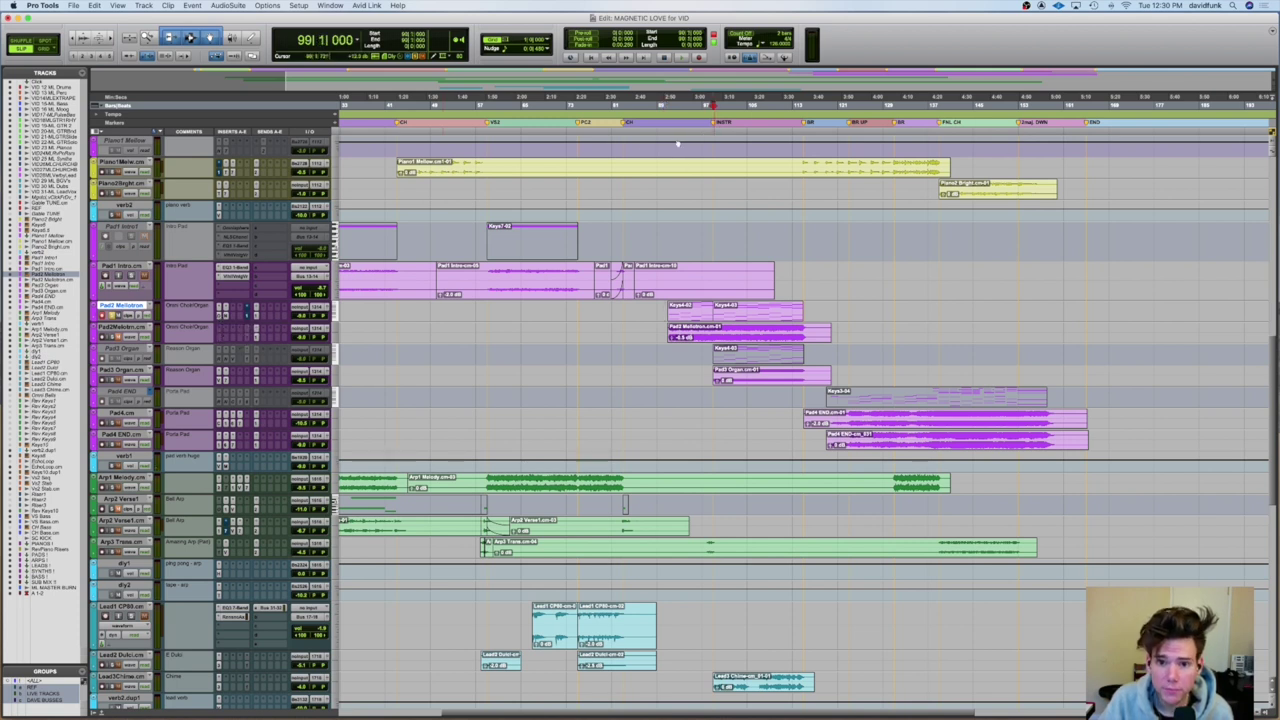
pyautogui.press('space')
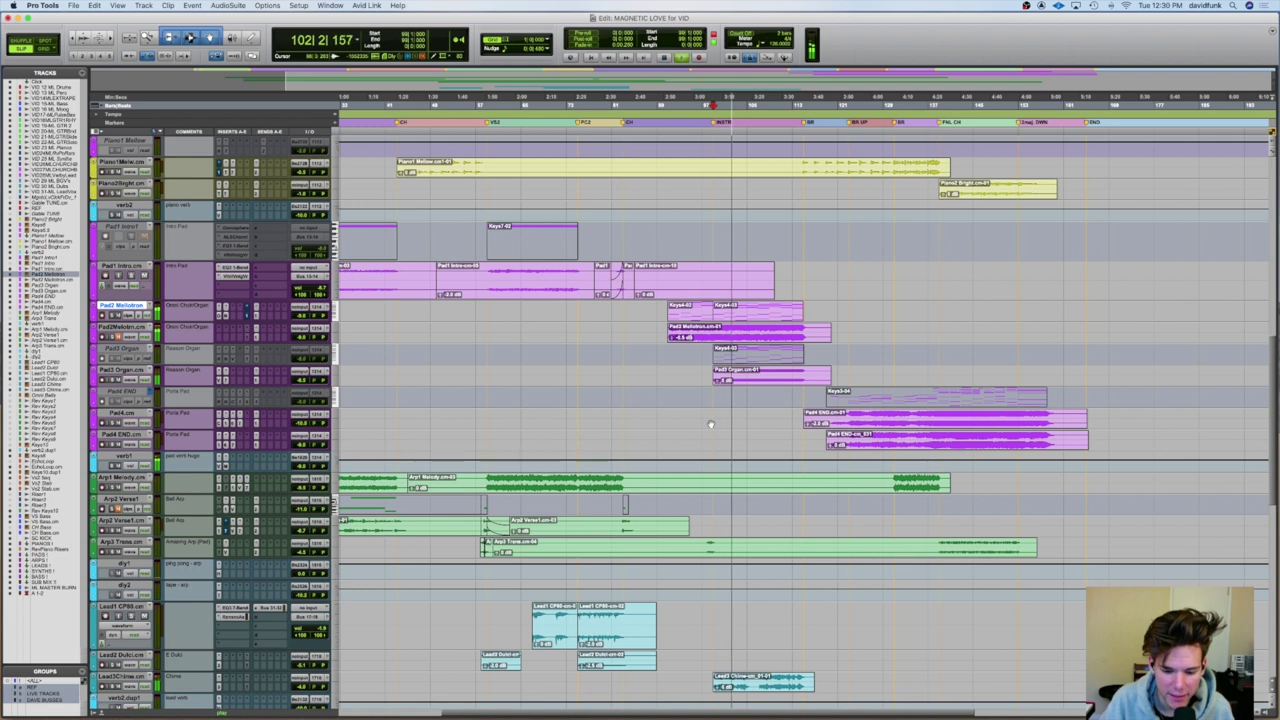
pyautogui.press('space')
pyautogui.press('space')
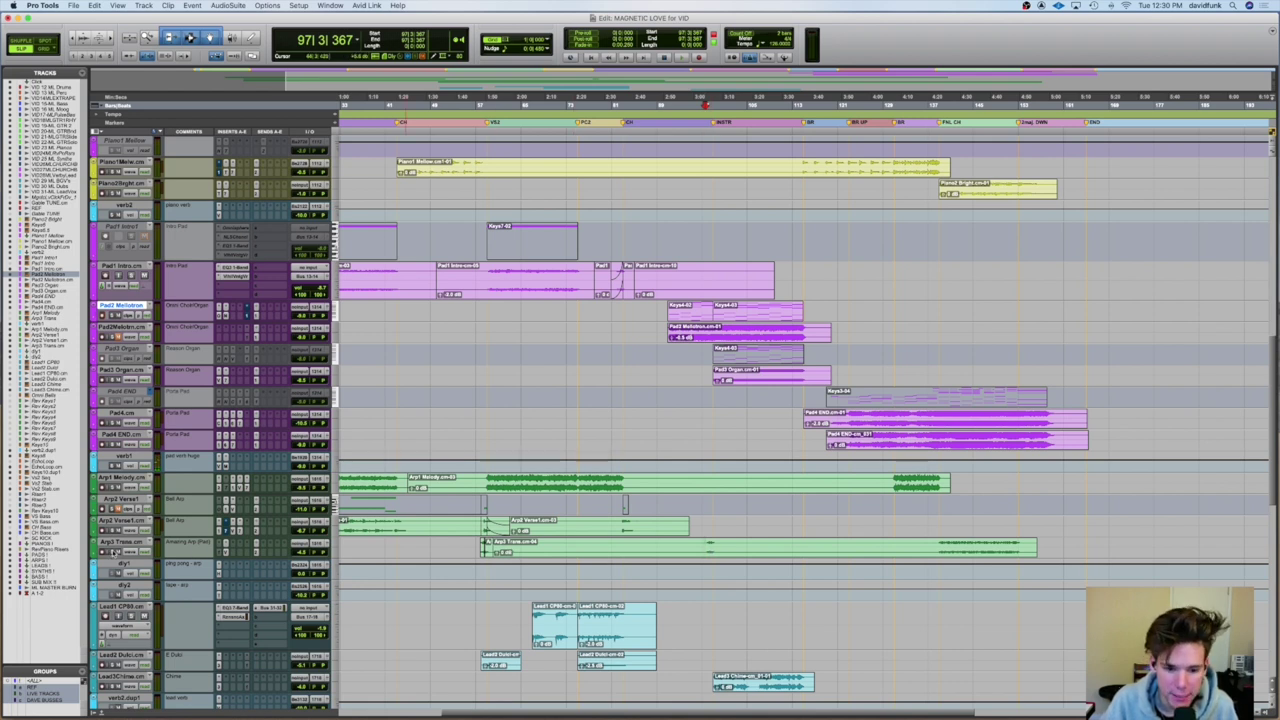
# - Audition the Arp3 Trans.cm part from about bar 94, selecting the tracks from Pad1 Intro.cm through Arp3 Trans.cm
pyautogui.click(688, 550)
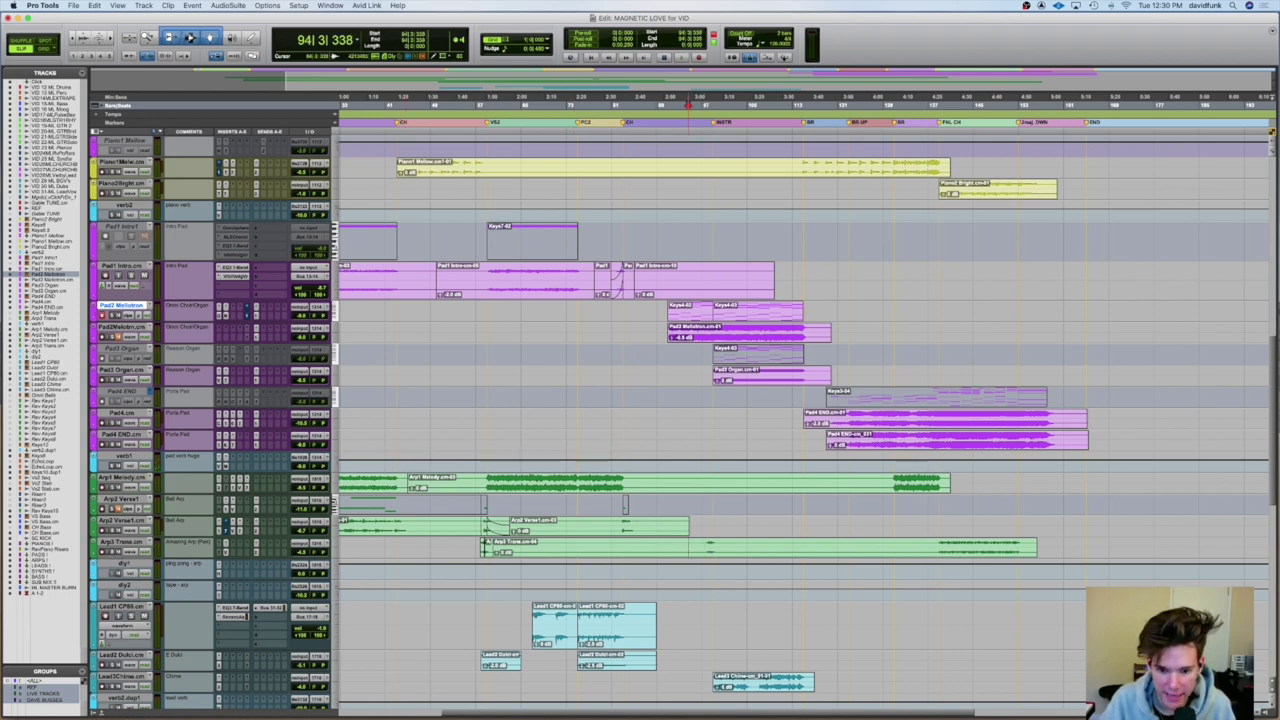
pyautogui.press('space')
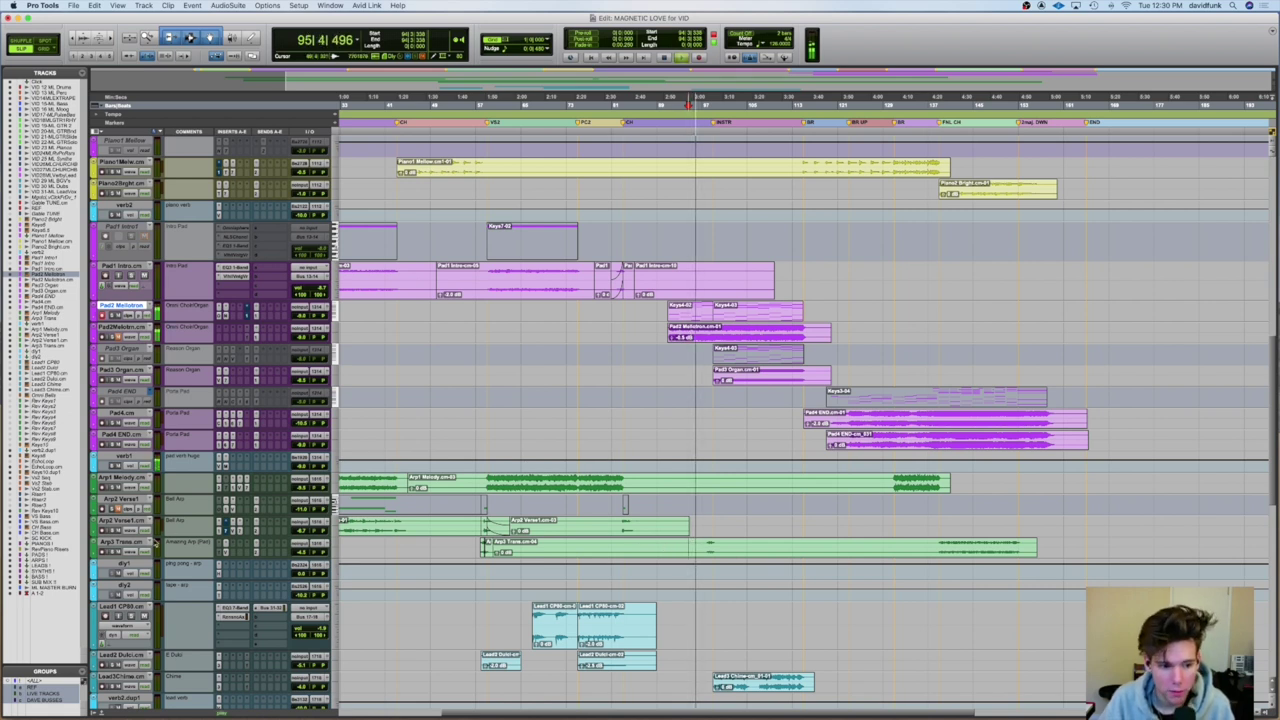
pyautogui.click(150, 542)
pyautogui.keyDown('shift'); pyautogui.click(118, 266); pyautogui.keyUp('shift')
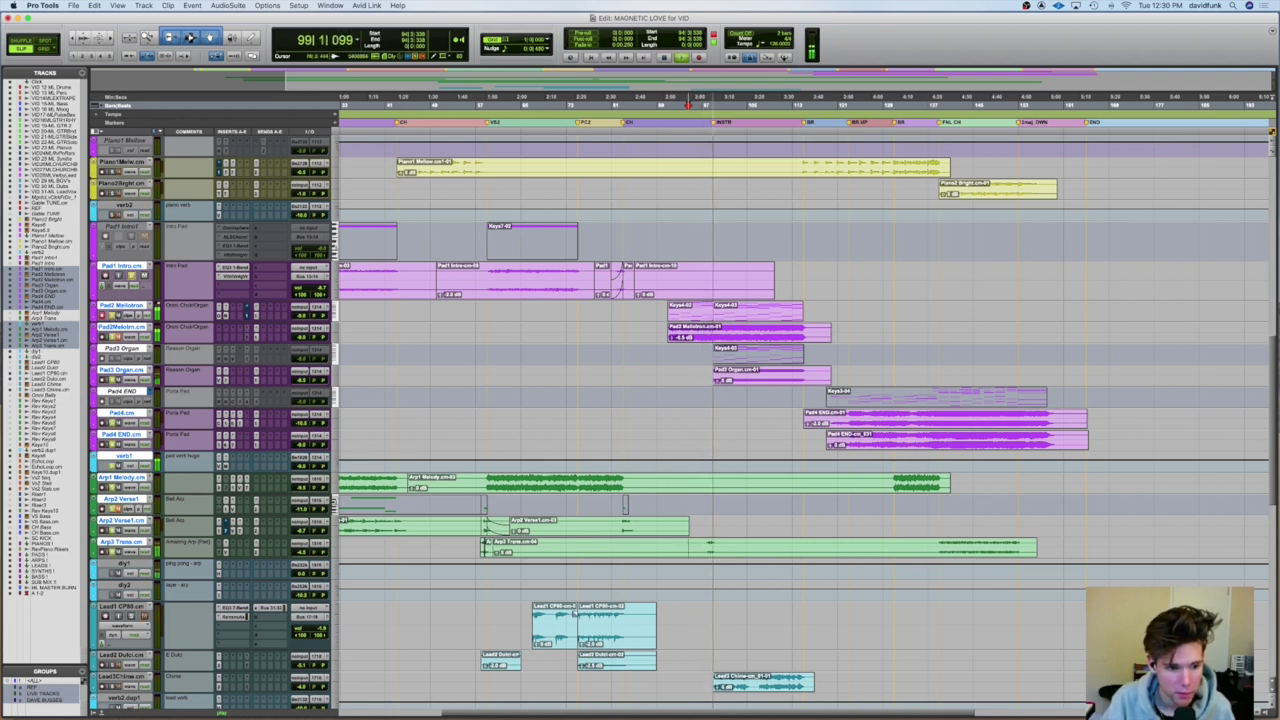
pyautogui.press('space')
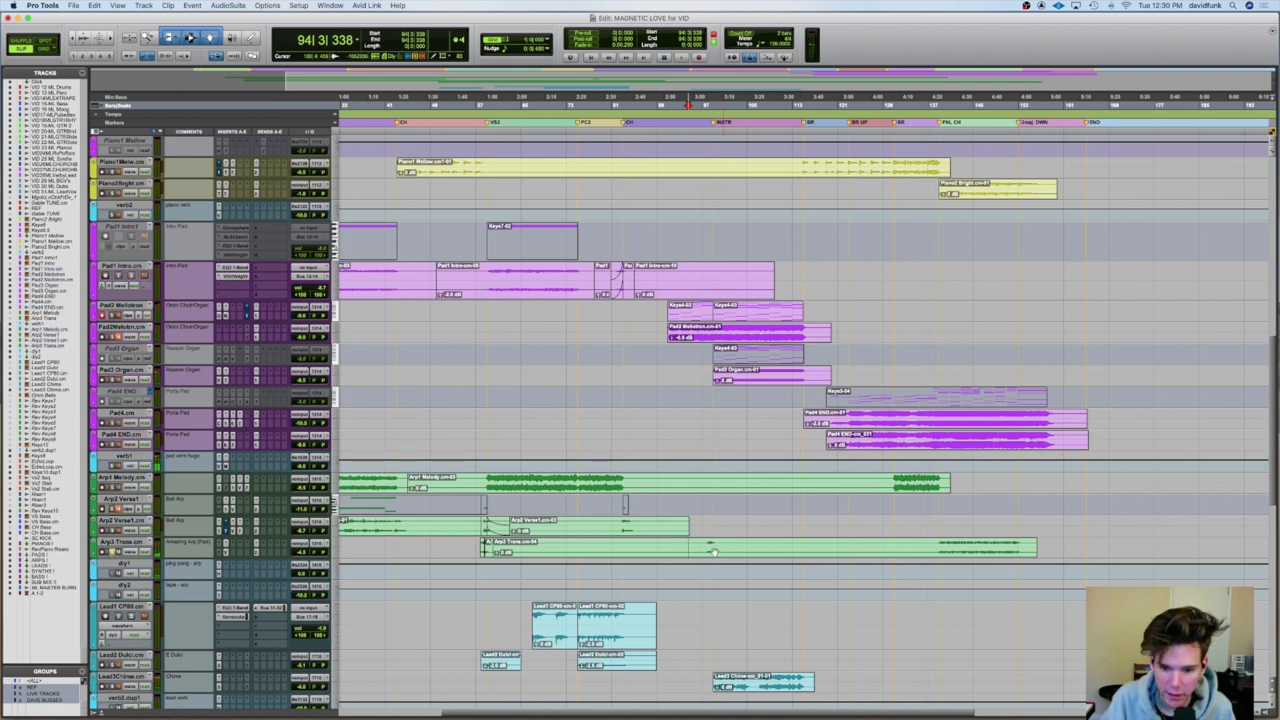
pyautogui.press('space')
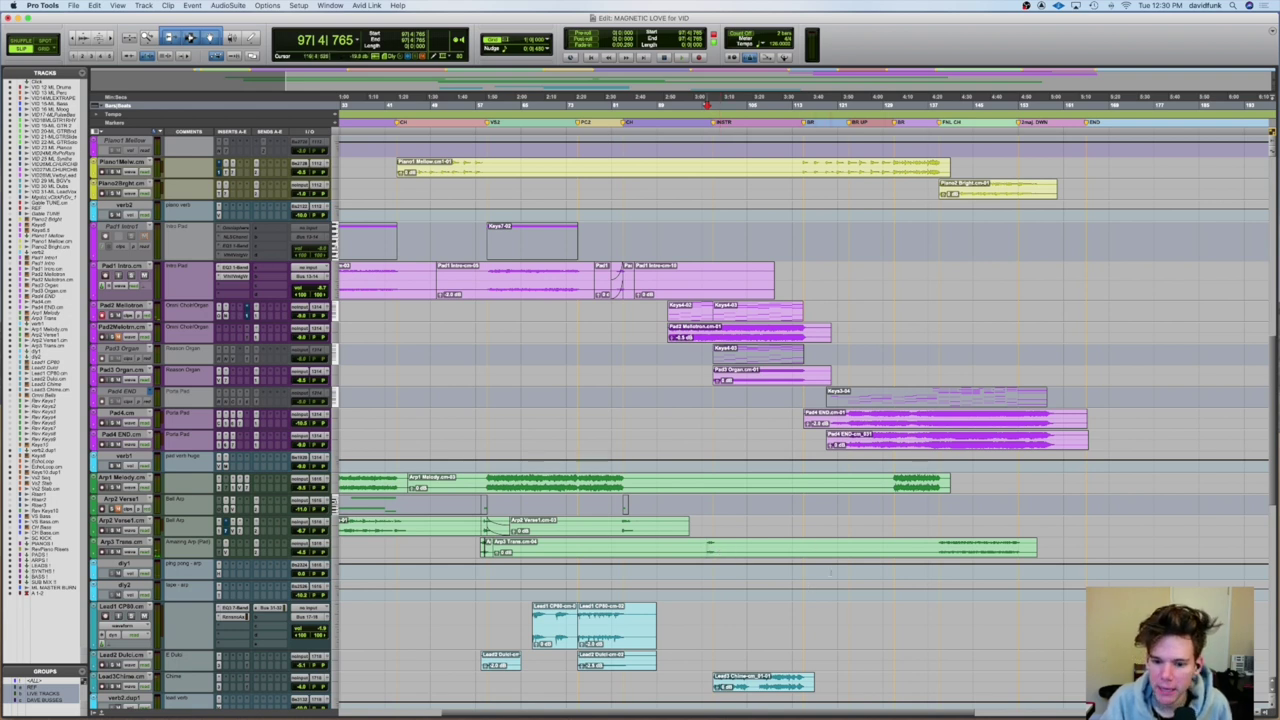
# - Select the empty range from about bar 90 before the INSTR marker on the Pad3 Organ track, and play the section
pyautogui.moveTo(666, 354); pyautogui.dragTo(705, 355)
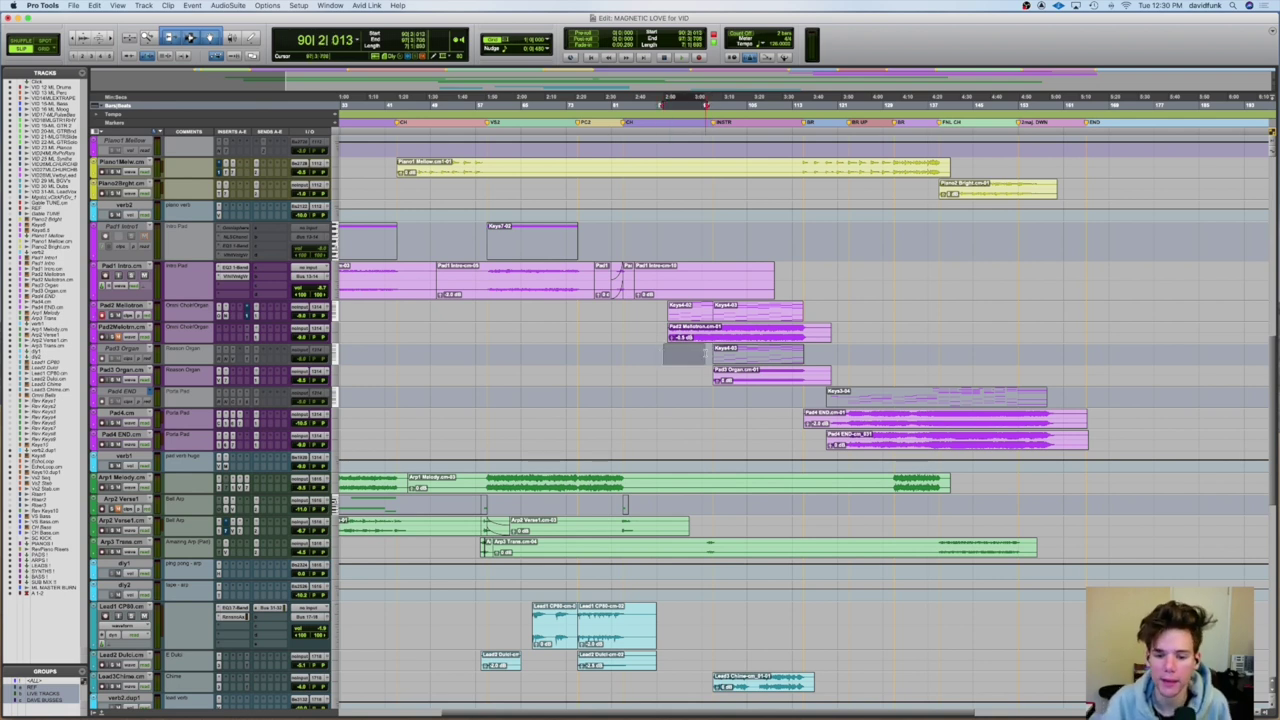
pyautogui.scroll(-5, 705, 354)
pyautogui.hscroll(3, 705, 354)
pyautogui.scroll(2, 702, 353)
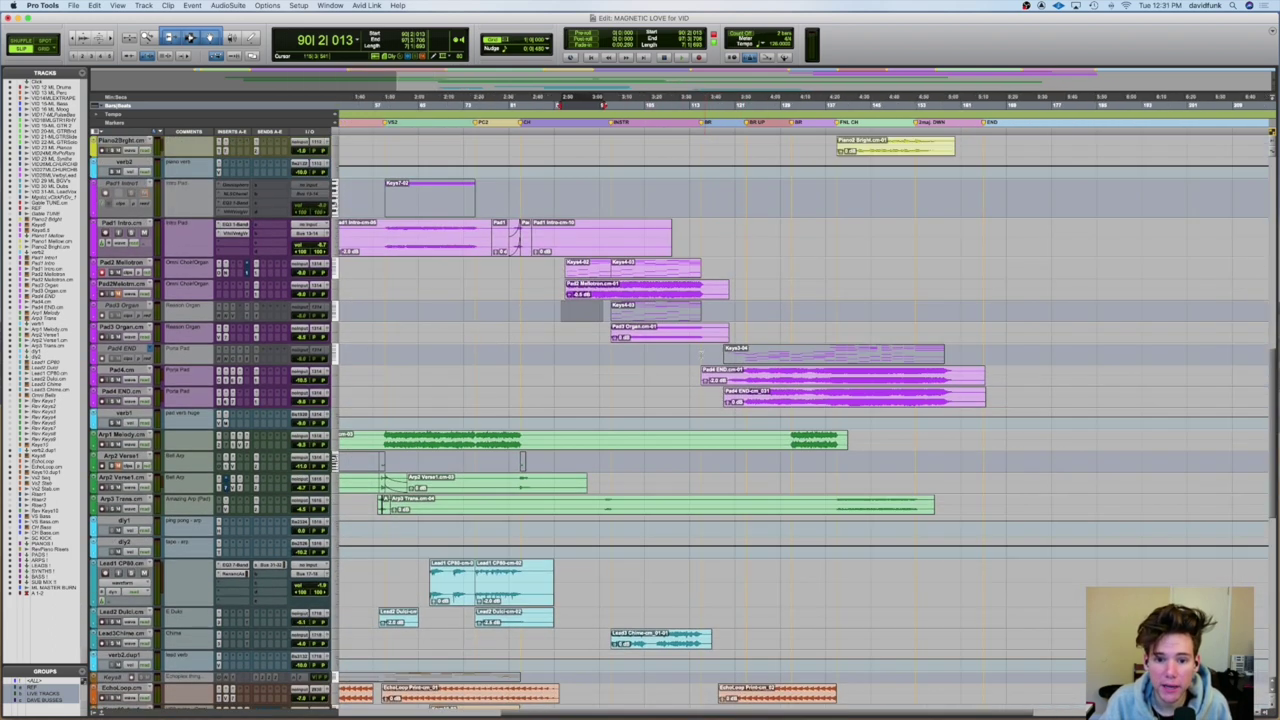
pyautogui.press('space')
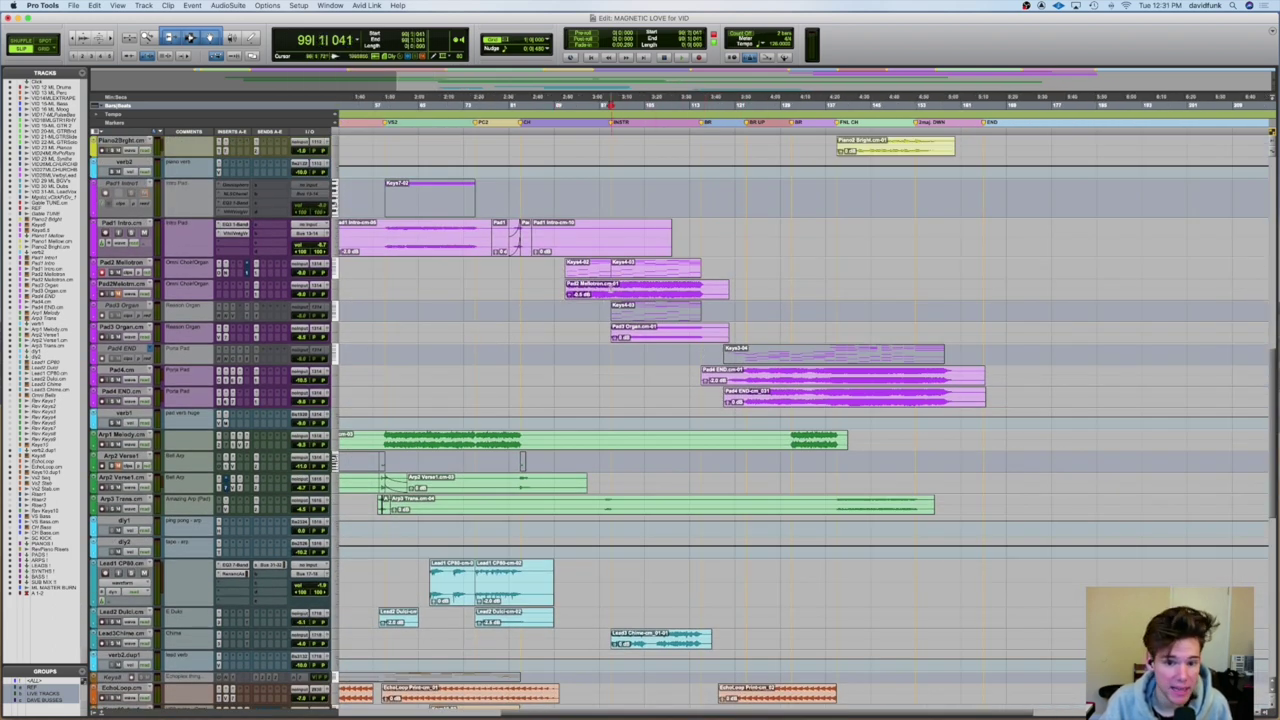
# - Audition the soloed Pad3 Organ.cm part from bar 98, just before the INSTR marker
pyautogui.click(610, 328)
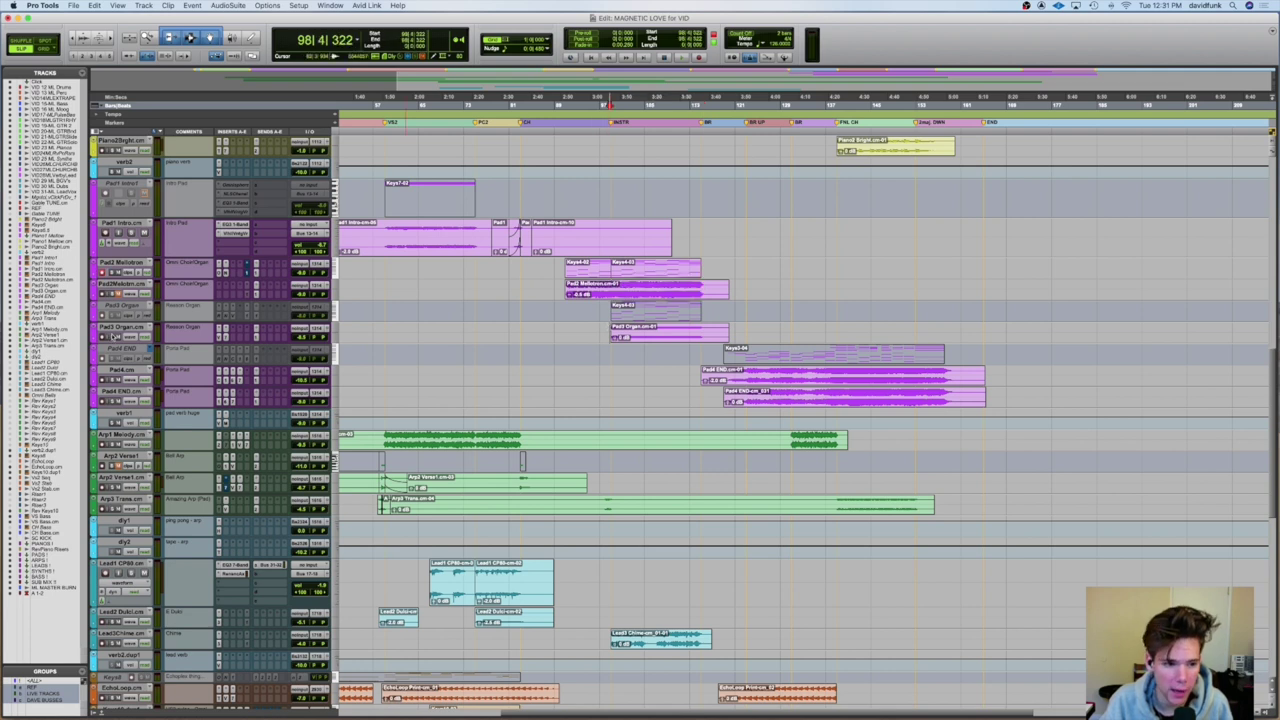
pyautogui.press('space')
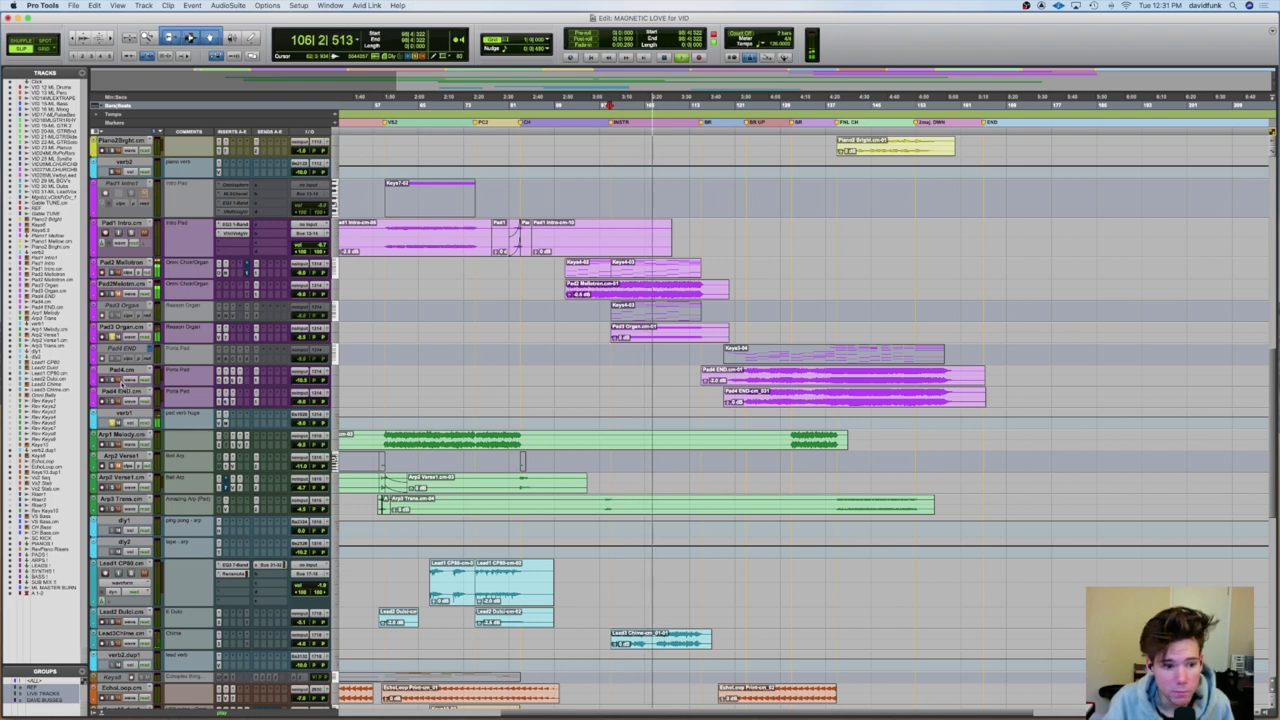
pyautogui.press('space')
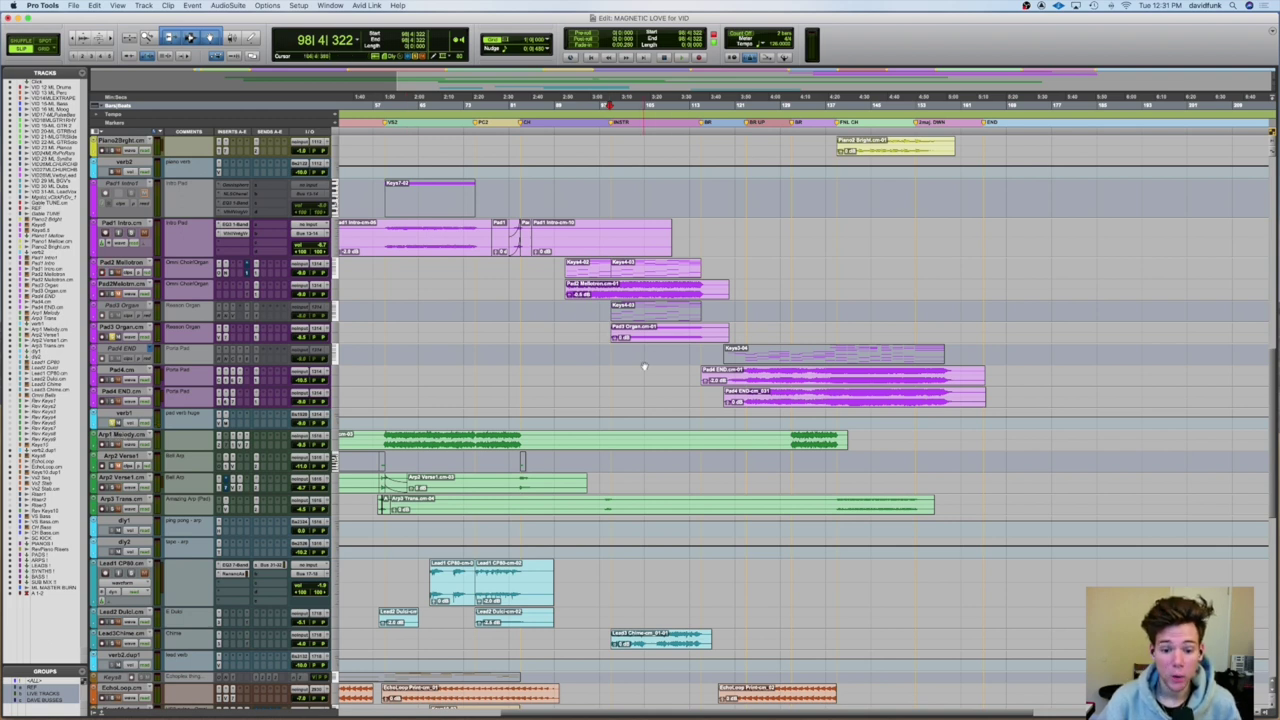
# - Audition the soloed Lead3 Chime.cm part from bar 98, just before the INSTR marker
pyautogui.scroll(-5, 644, 366)
pyautogui.click(624, 421)
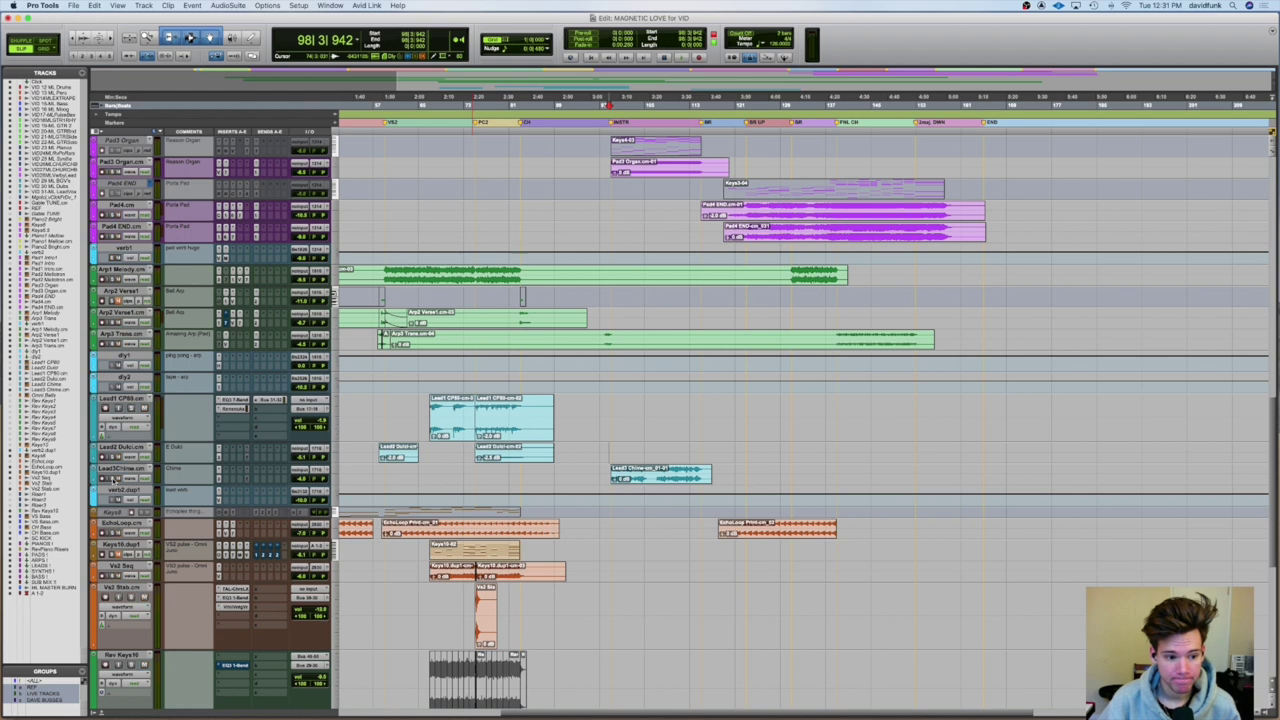
pyautogui.press('space')
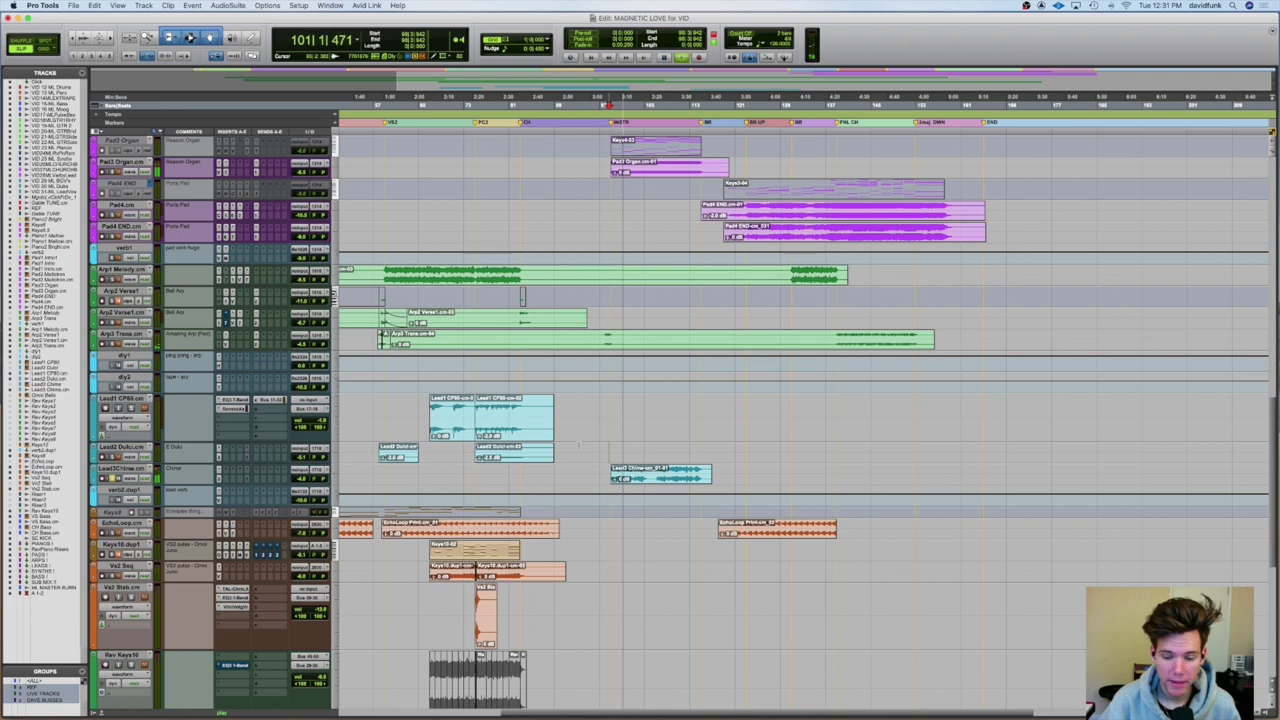
pyautogui.press('space')
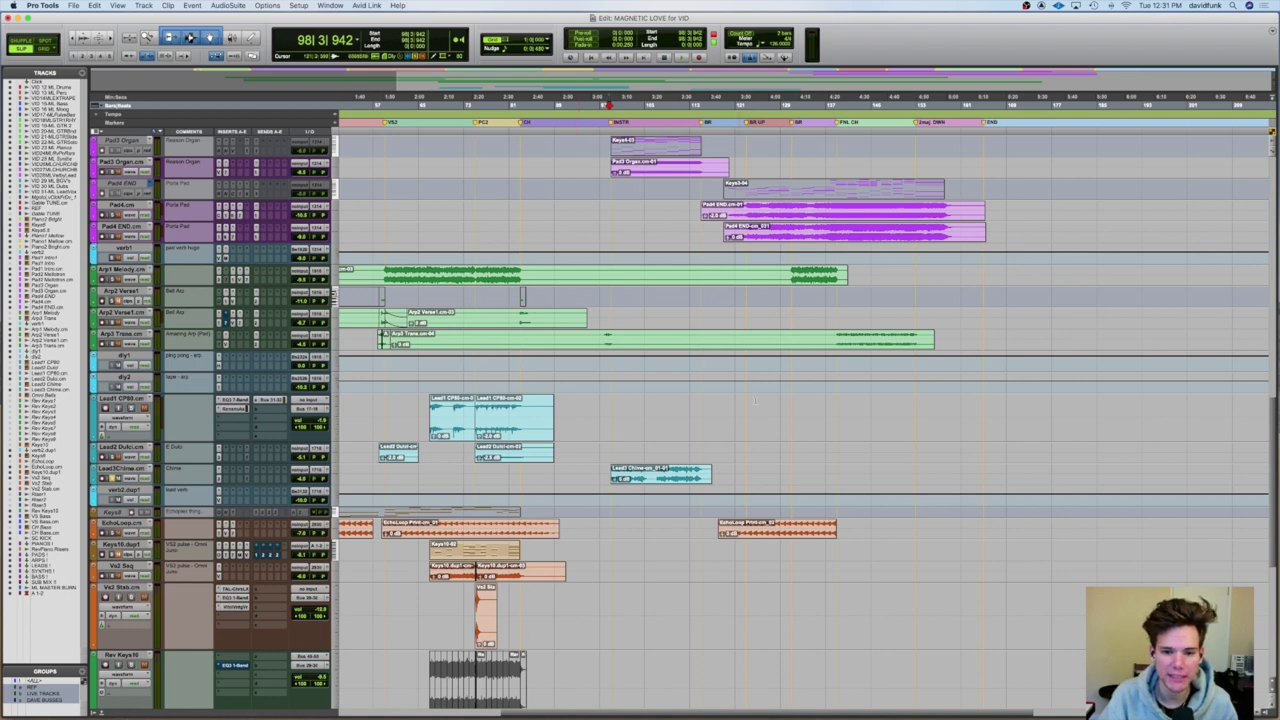
# - Select the VID 22 guitar solo track and play the instrumental section from bar 98 into the BR section, reviewing the keyboard and pad tracks
pyautogui.scroll(15, 756, 400)
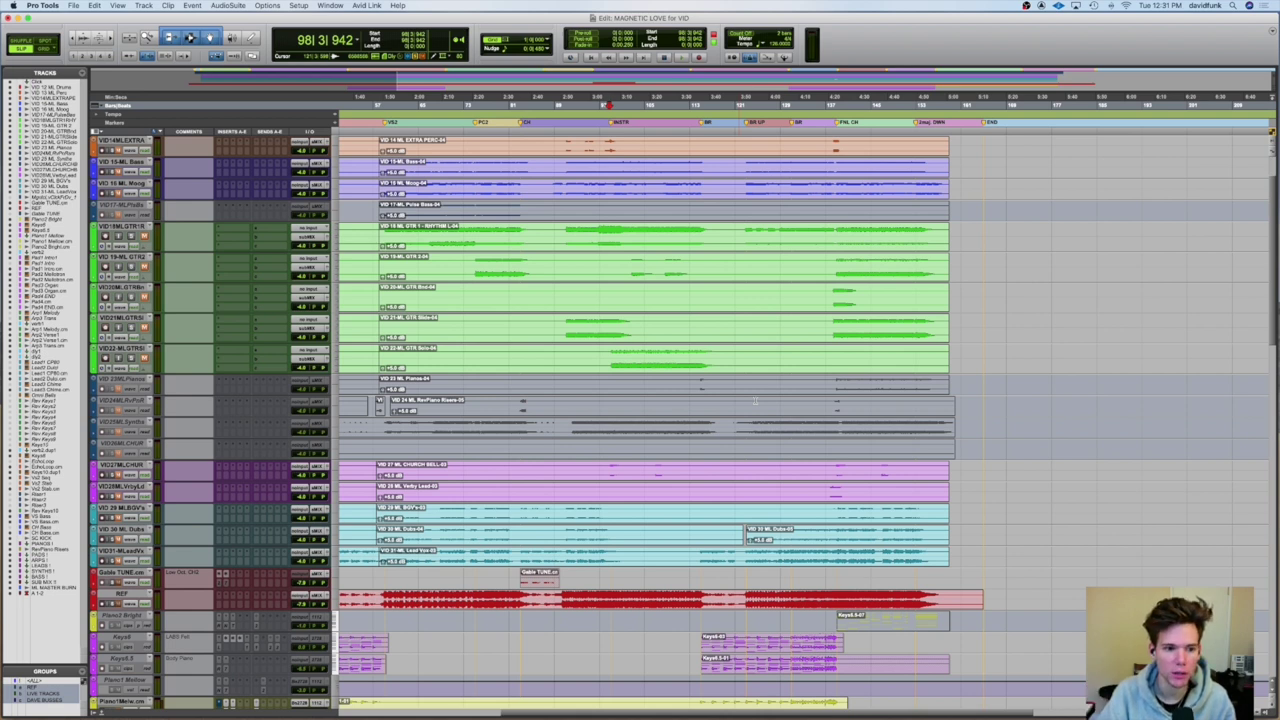
pyautogui.click(124, 348)
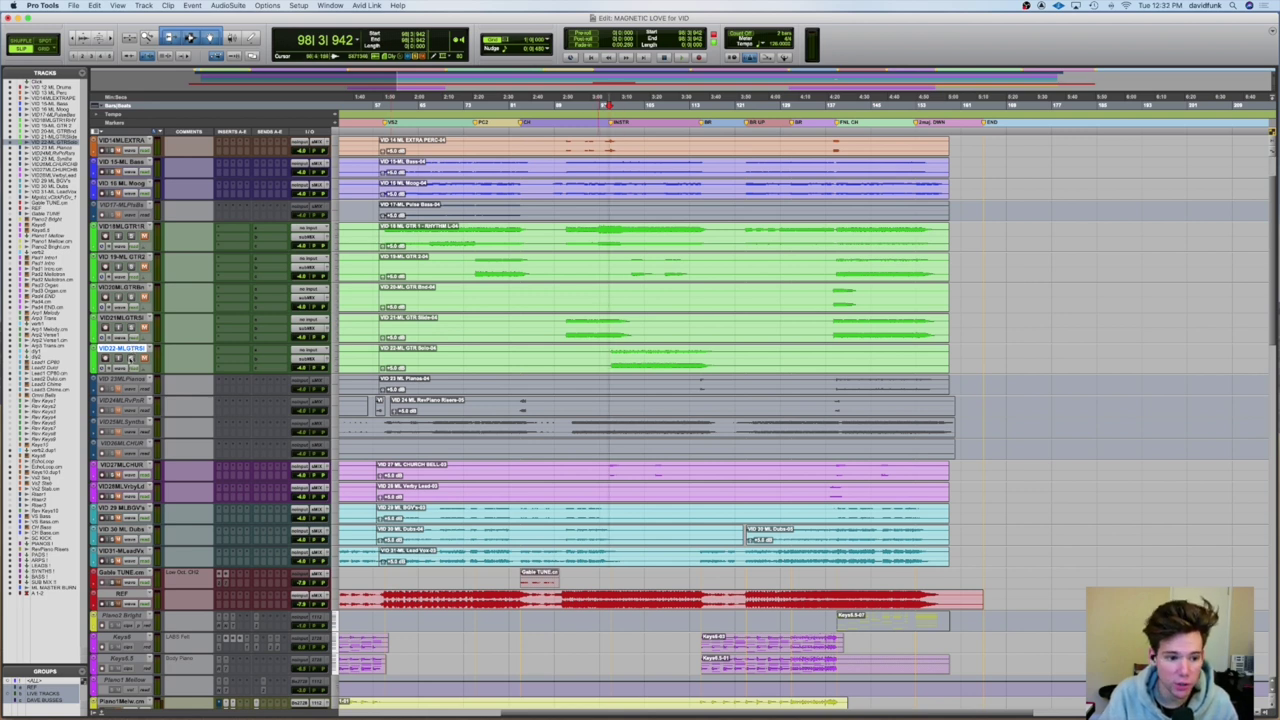
pyautogui.scroll(-15, 475, 308)
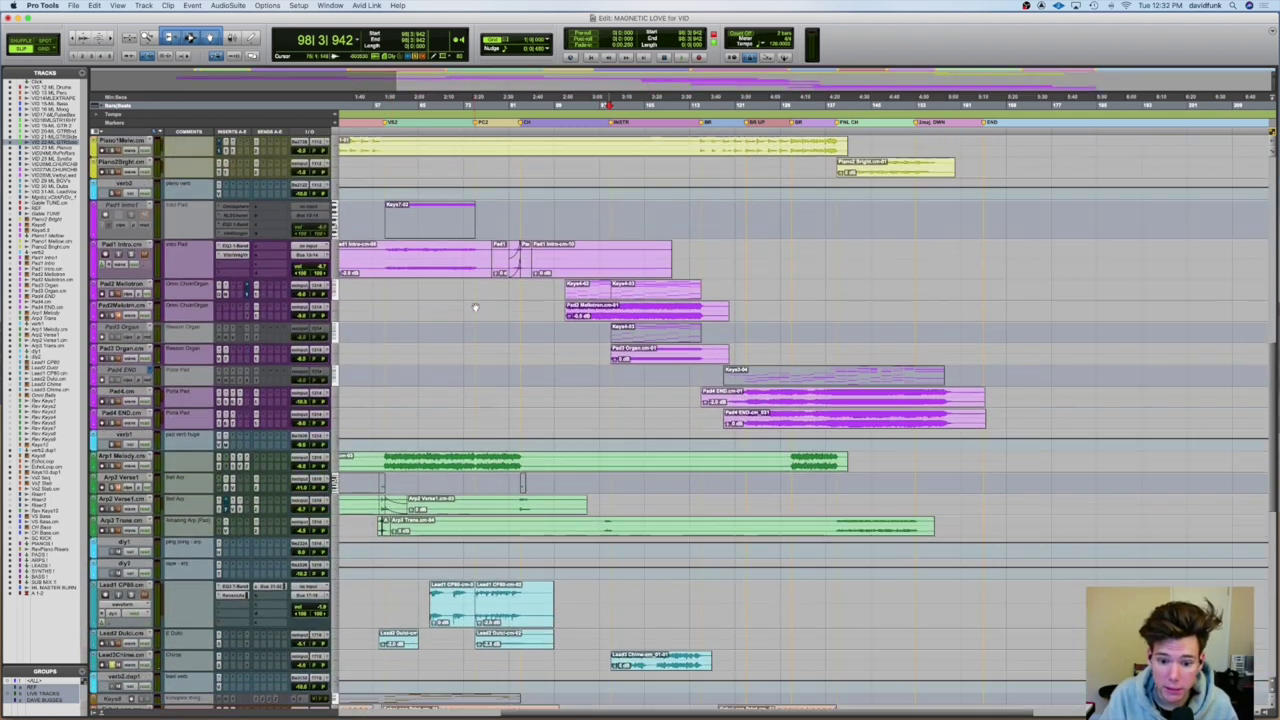
pyautogui.press('space')
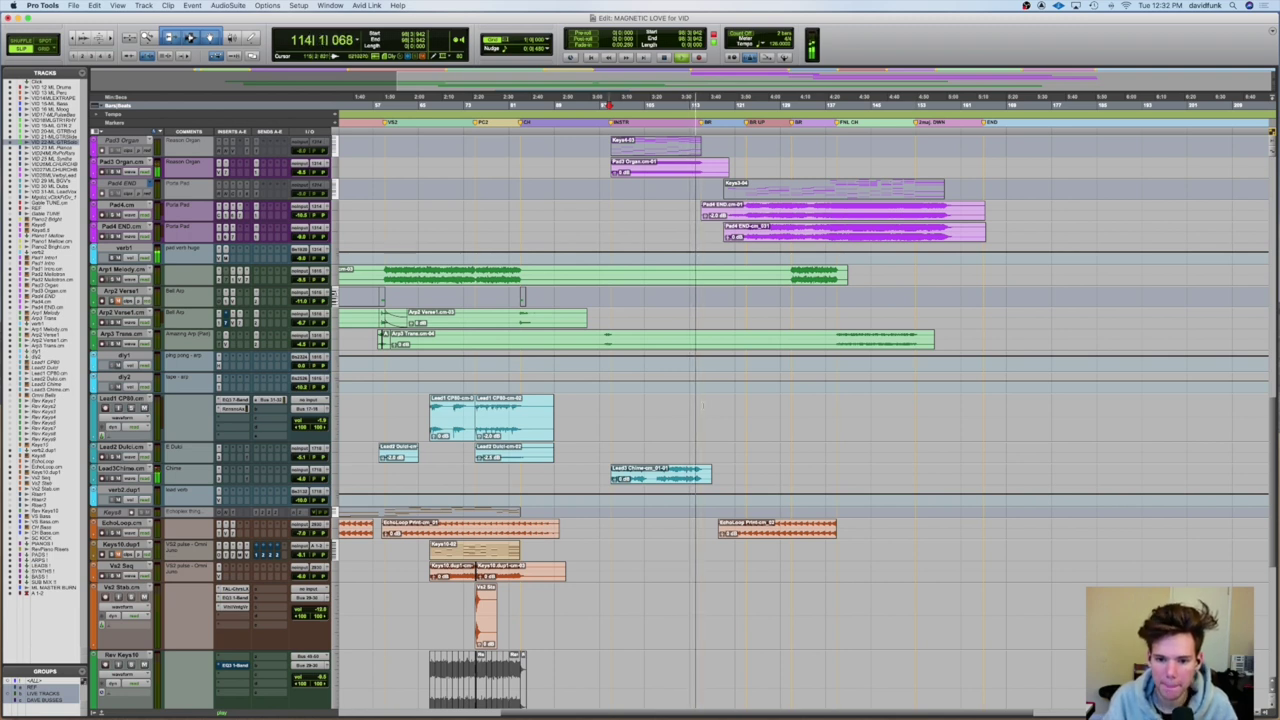
pyautogui.scroll(6, 703, 405)
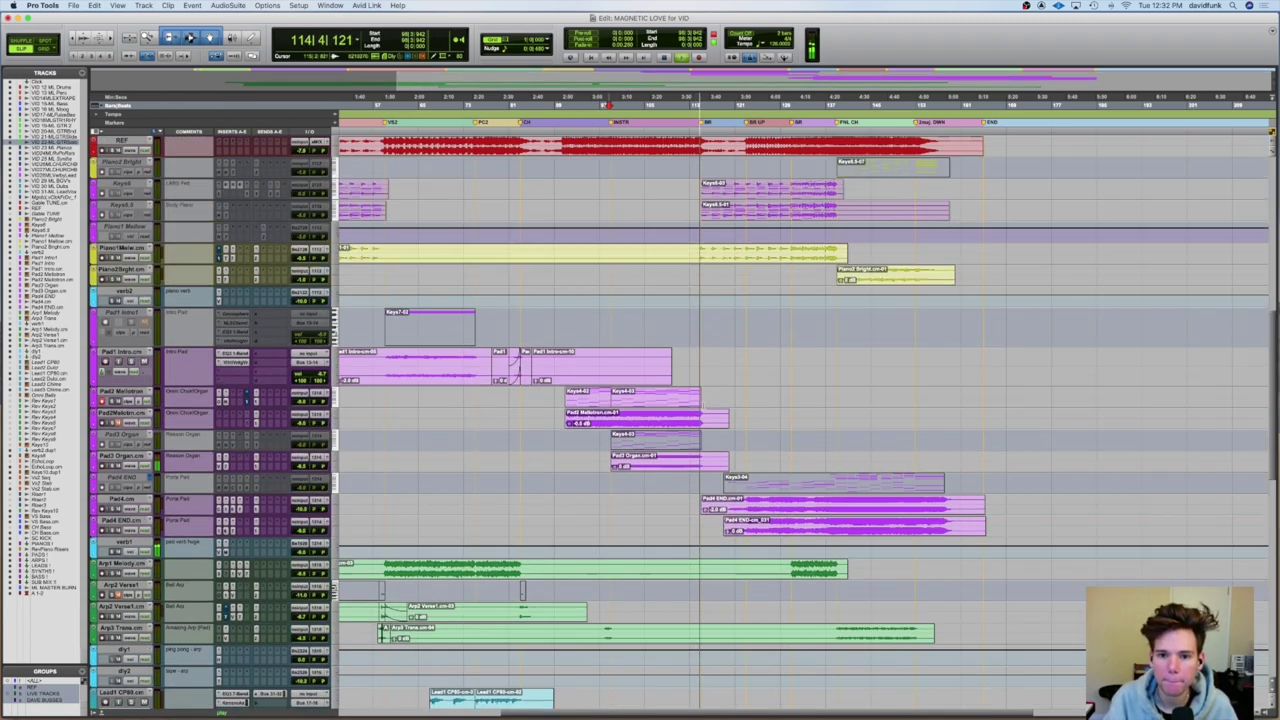
pyautogui.scroll(1, 703, 405)
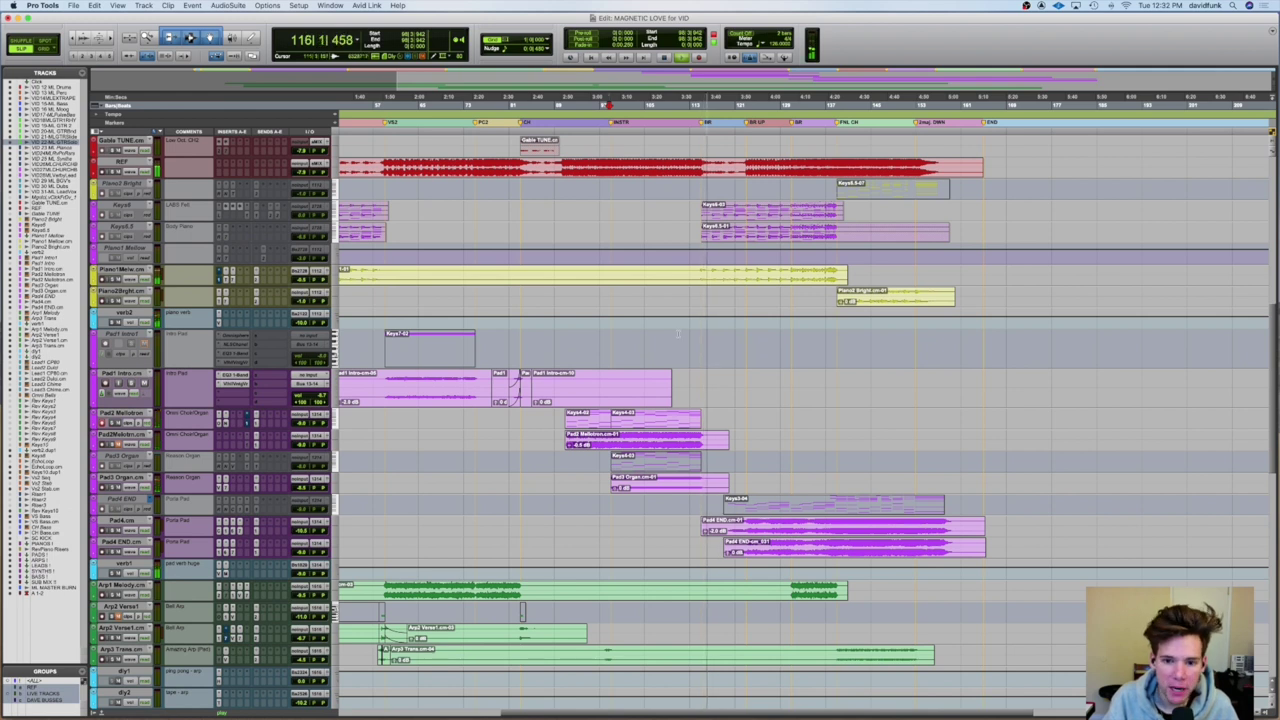
pyautogui.press('space')
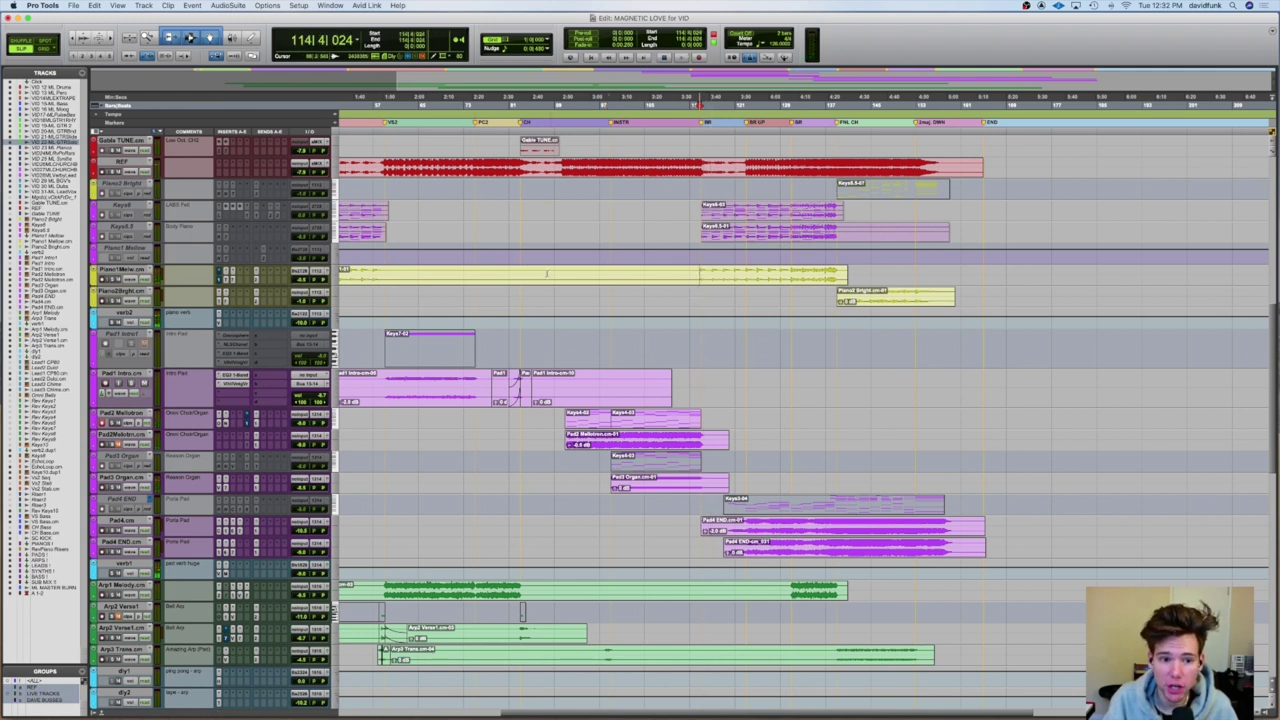
# - Highlight the Piano1 Mellow.cm audio around the first chorus from bar 39, and its long stretch from bar 59 to just before the BR marker
pyautogui.hscroll(-5, 800, 400)
pyautogui.click(614, 275)
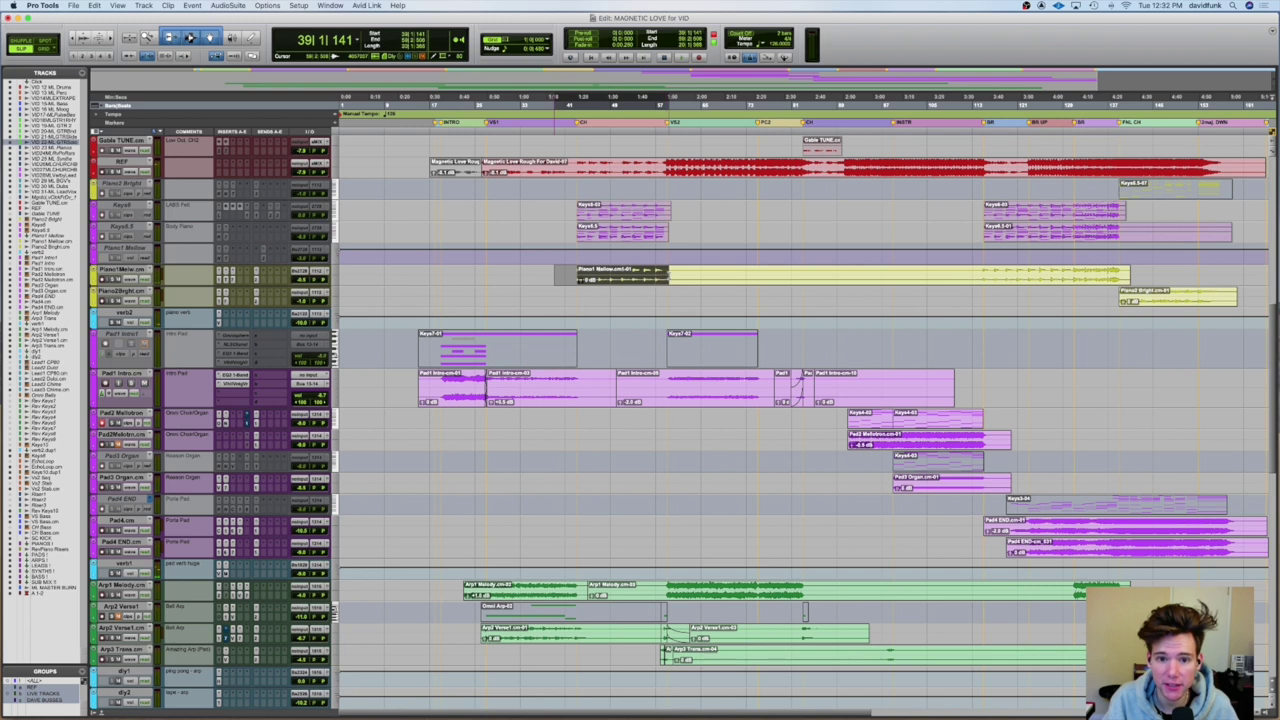
pyautogui.click(681, 272)
pyautogui.moveTo(664, 275); pyautogui.dragTo(966, 275)
pyautogui.hscroll(10, 855, 278)
pyautogui.hscroll(-2, 849, 280)
pyautogui.hscroll(-1, 849, 280)
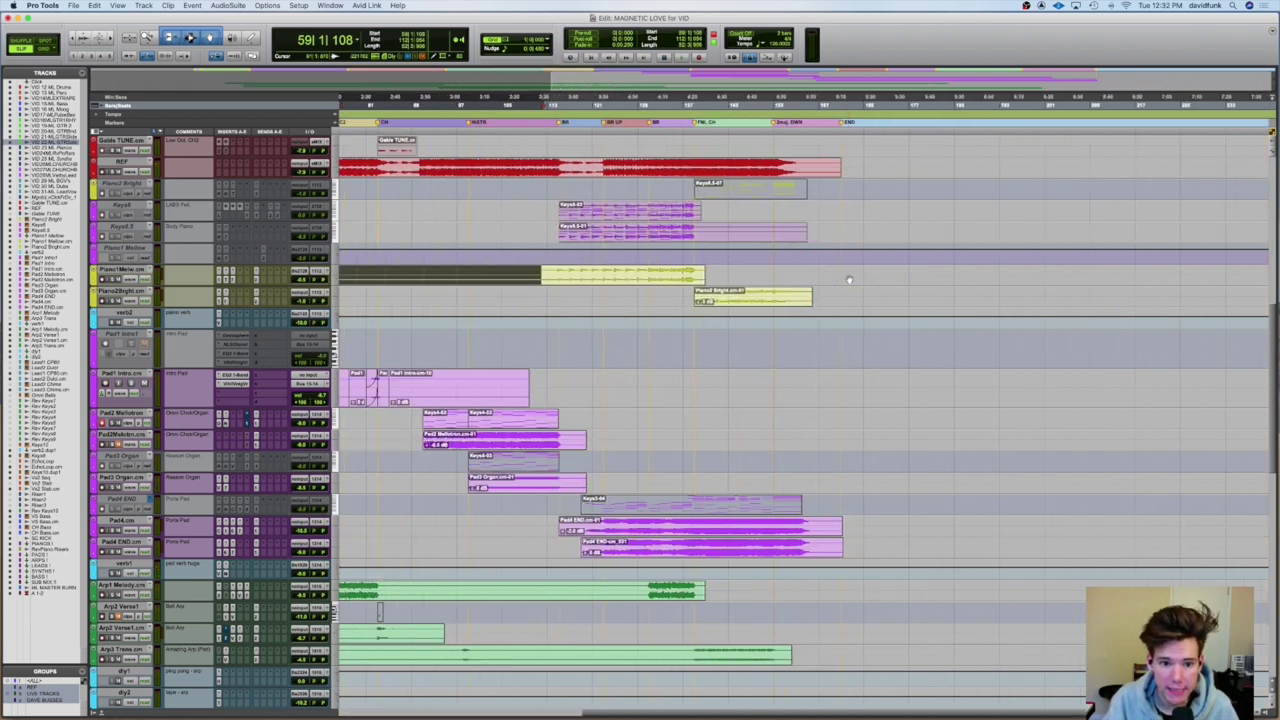
# - Play the song from the BR marker at bar 114, reviewing the vocal, piano, pad and EchoLoop layers
pyautogui.click(558, 275)
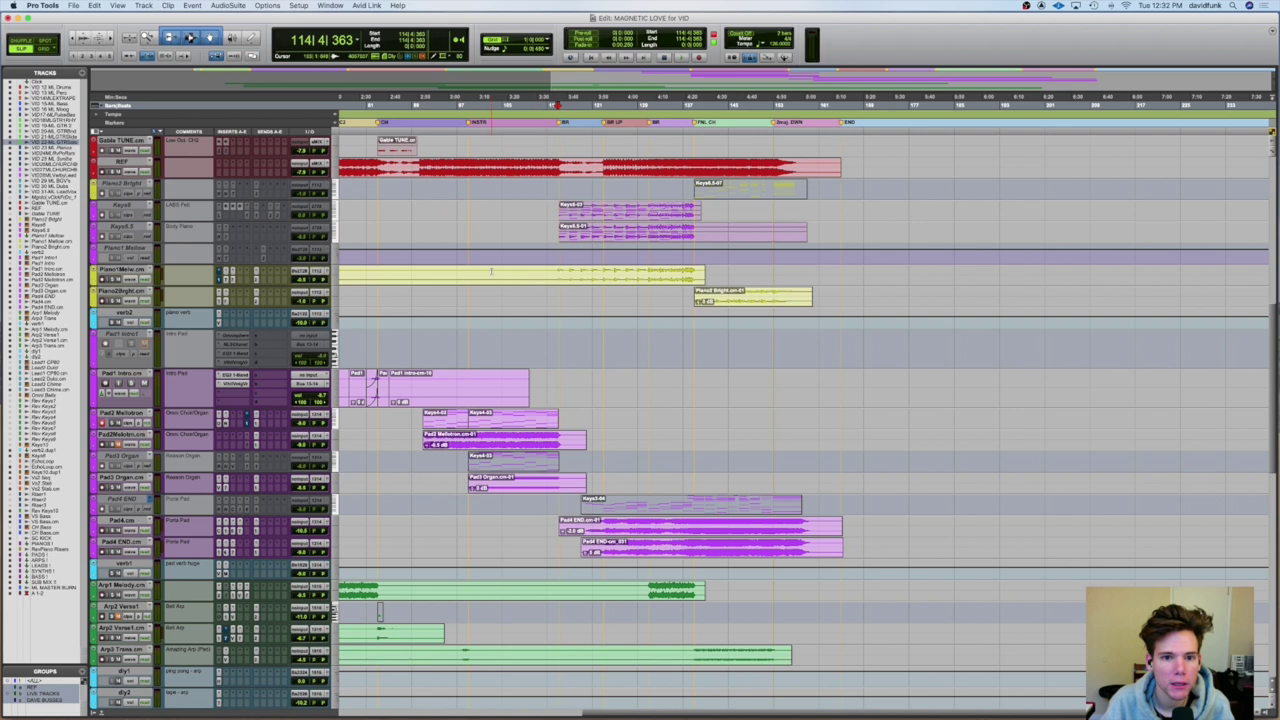
pyautogui.scroll(10, 187, 283)
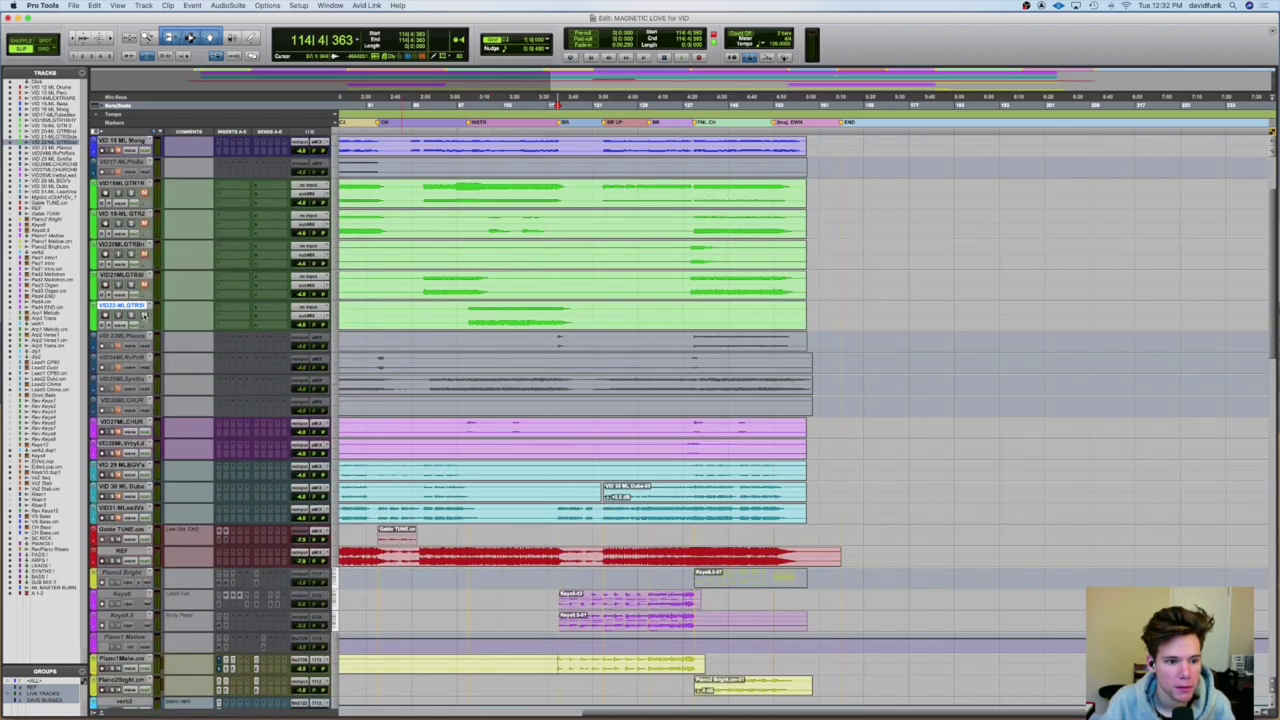
pyautogui.scroll(-5, 143, 315)
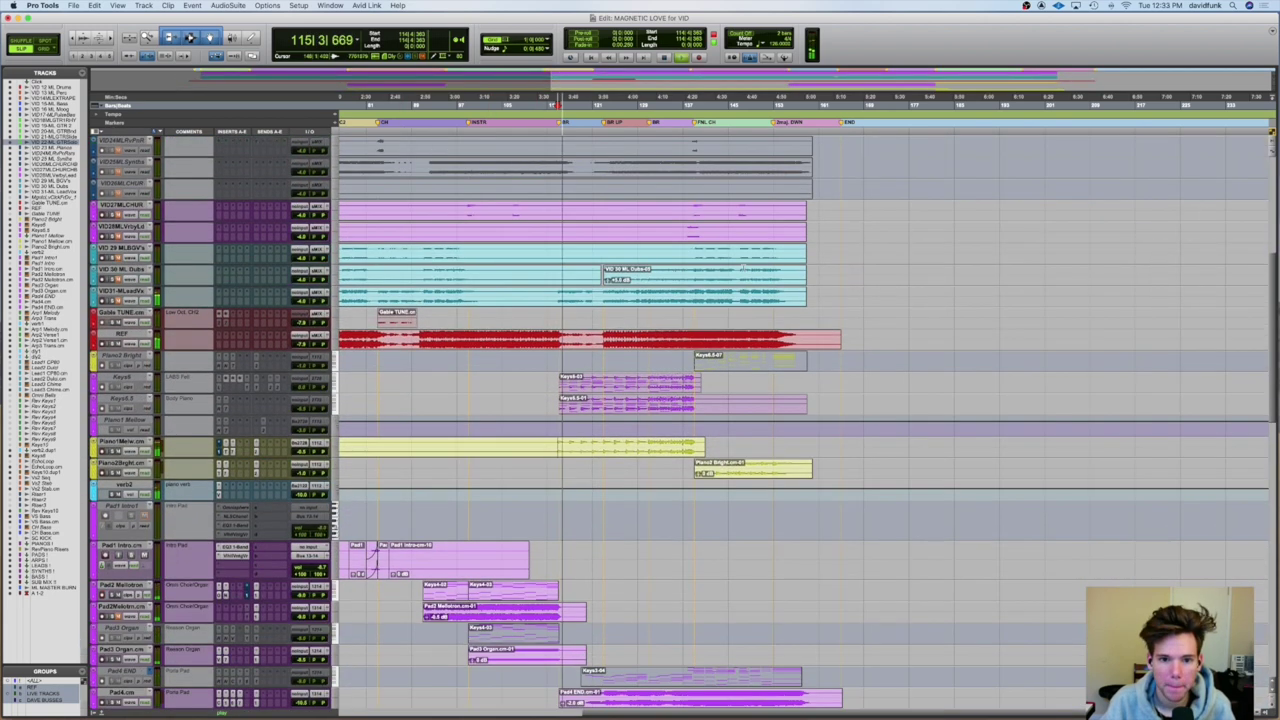
pyautogui.scroll(2, 742, 268)
pyautogui.scroll(-4, 742, 268)
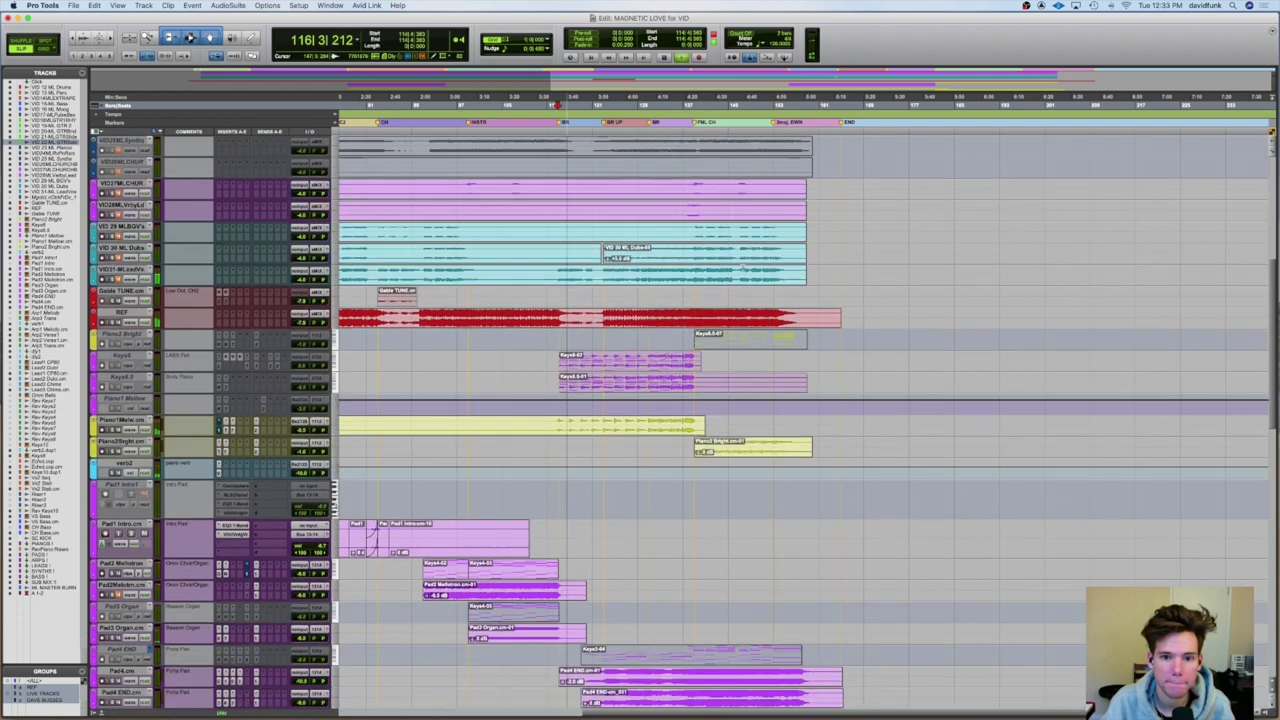
pyautogui.scroll(-2, 742, 268)
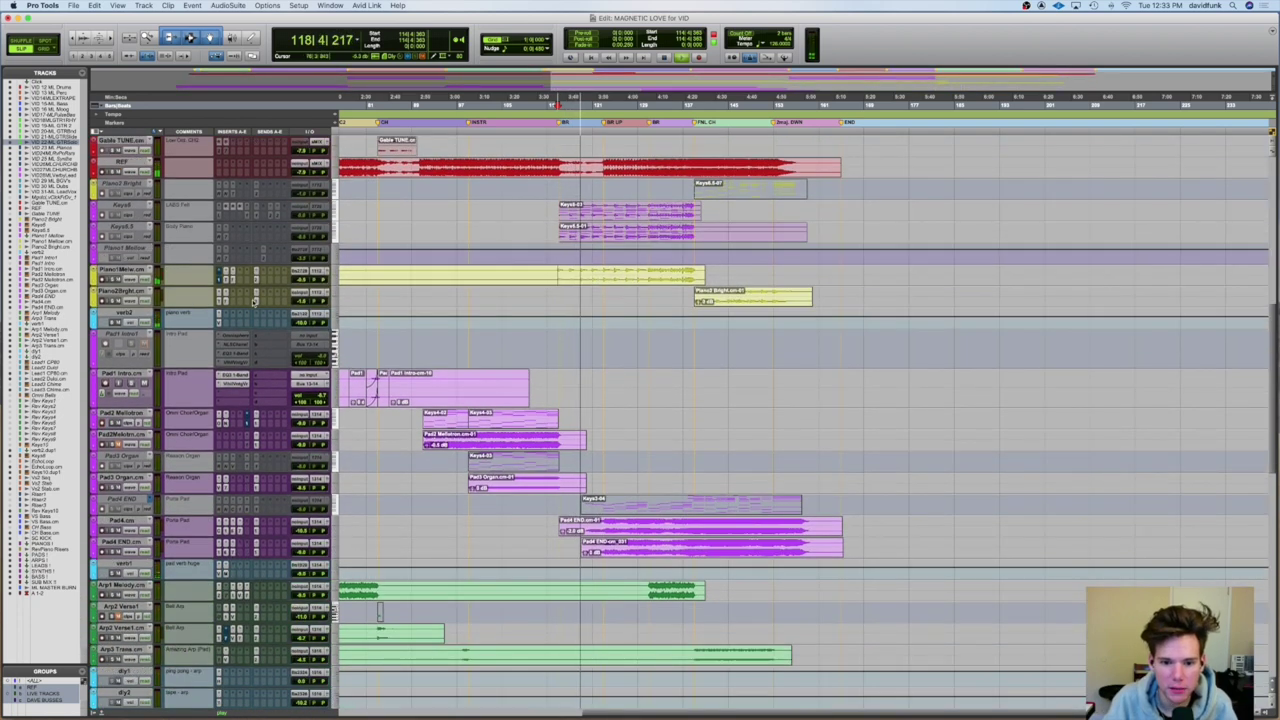
pyautogui.scroll(-9, 596, 369)
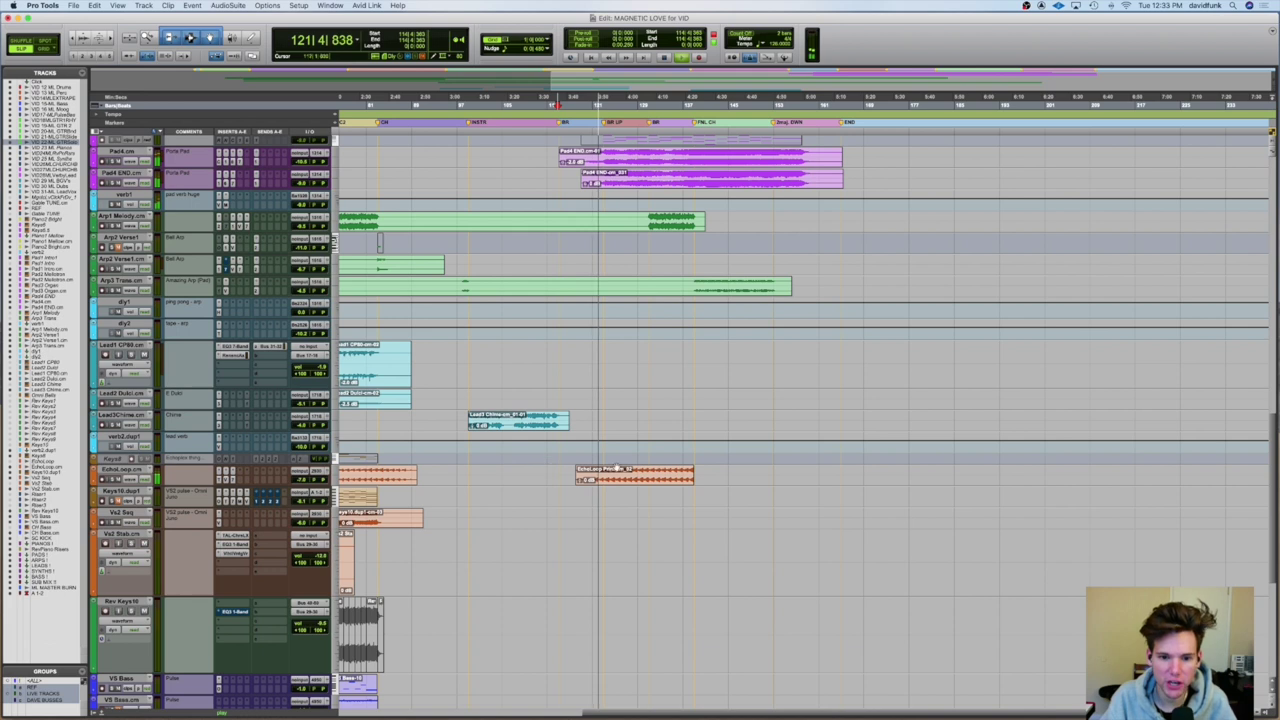
# - Audition the soloed Pad4.cm part from about bar 119 and enlarge its track height
pyautogui.scroll(8, 155, 507)
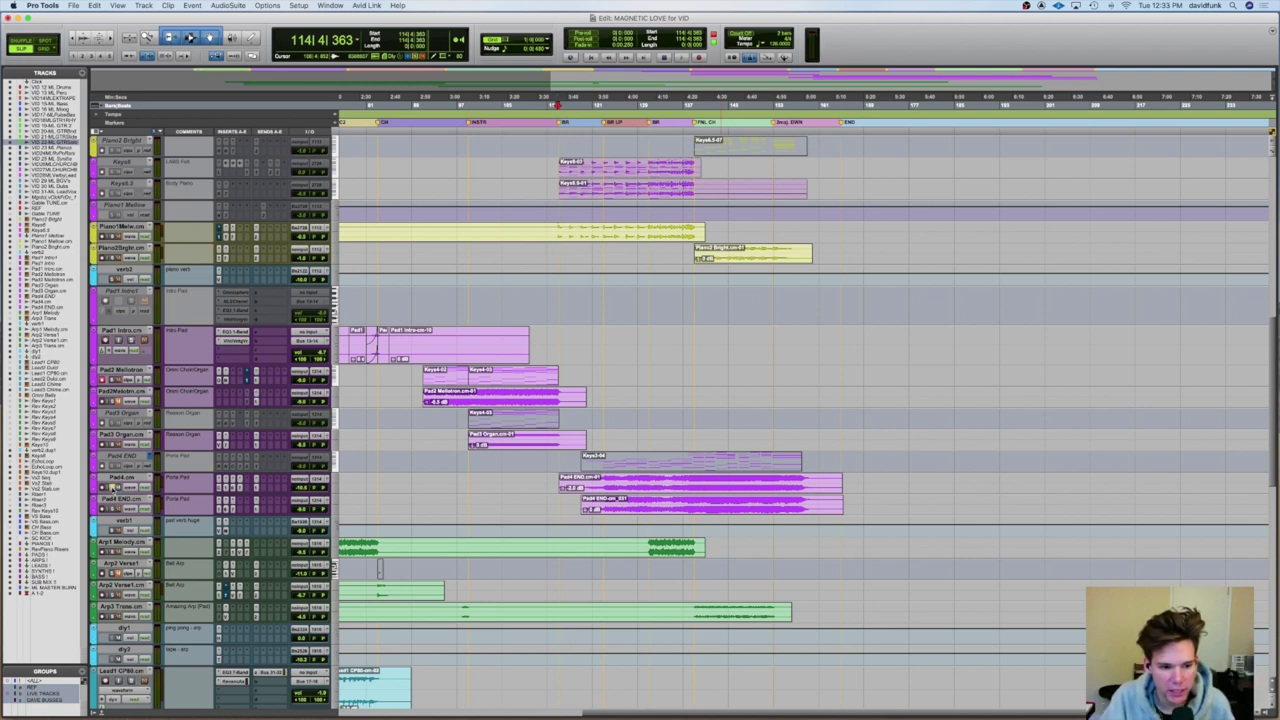
pyautogui.press('space')
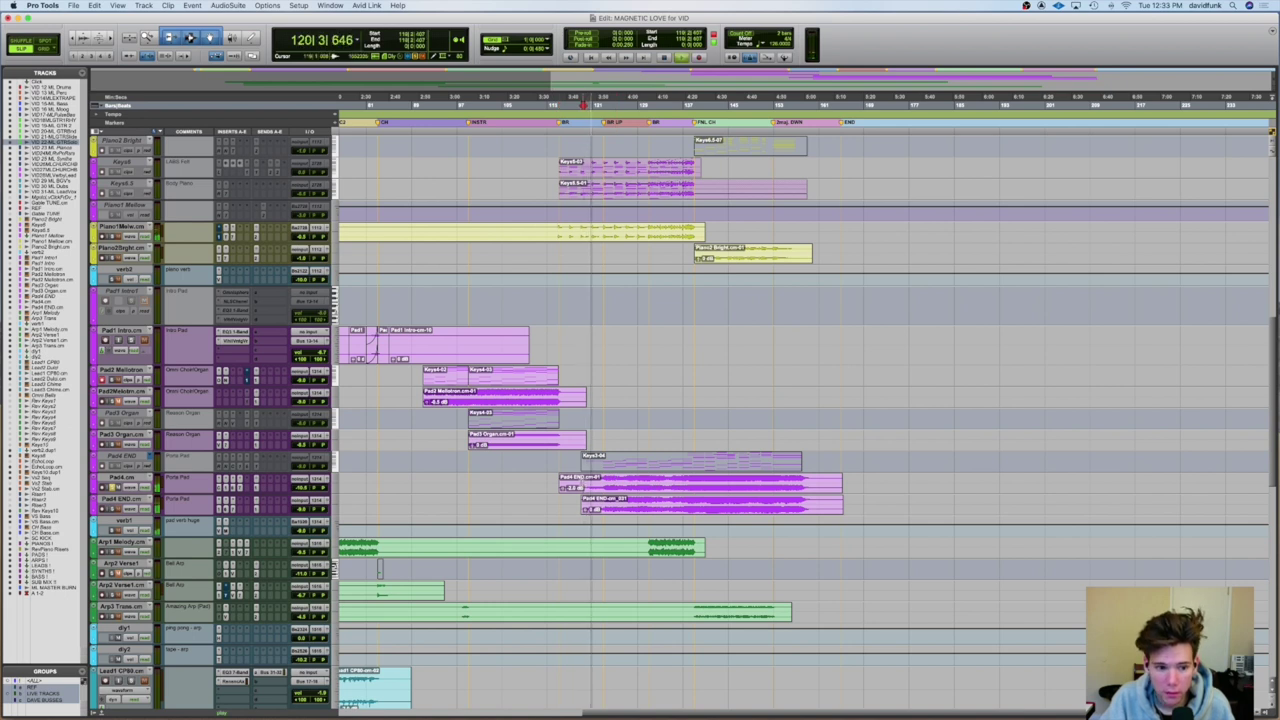
pyautogui.moveTo(141, 495); pyautogui.dragTo(144, 541)
# - Inspect the low-pass filter in Pad4.cm's EQ3 1-Band plug-in while replaying the part from bar 119
pyautogui.click(234, 488)
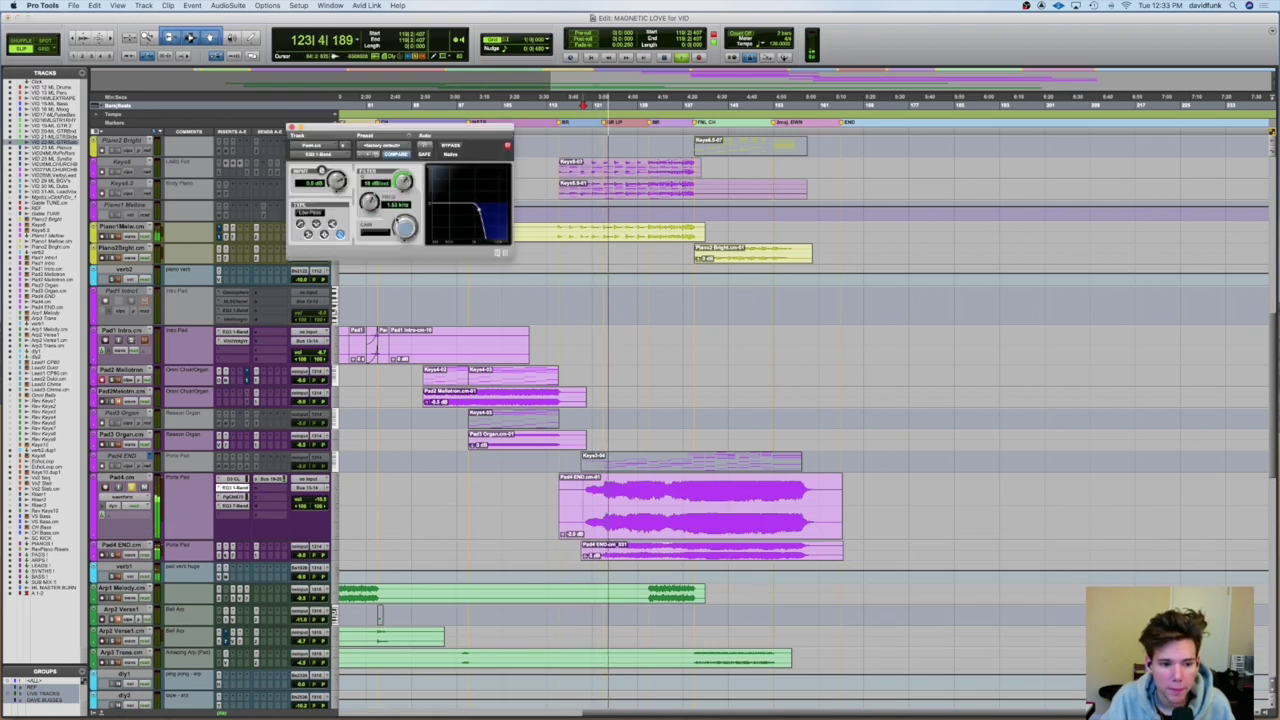
pyautogui.press('space')
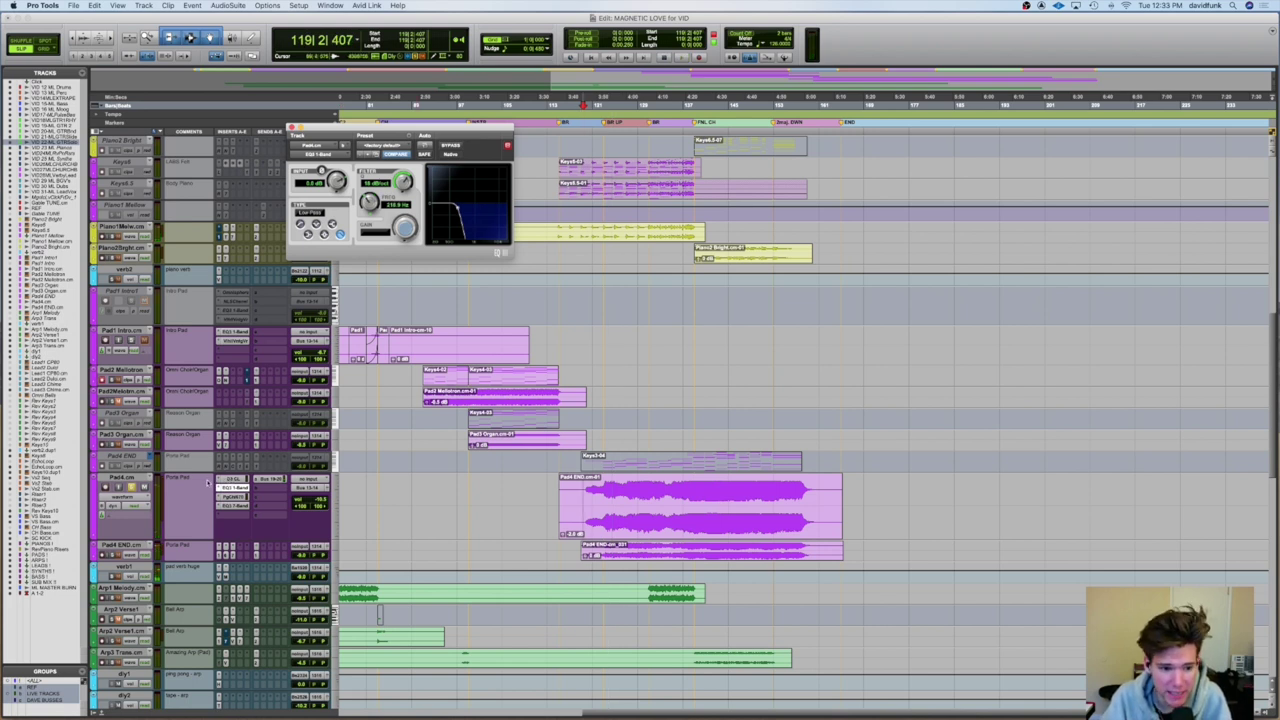
pyautogui.click(232, 479)
pyautogui.press('space')
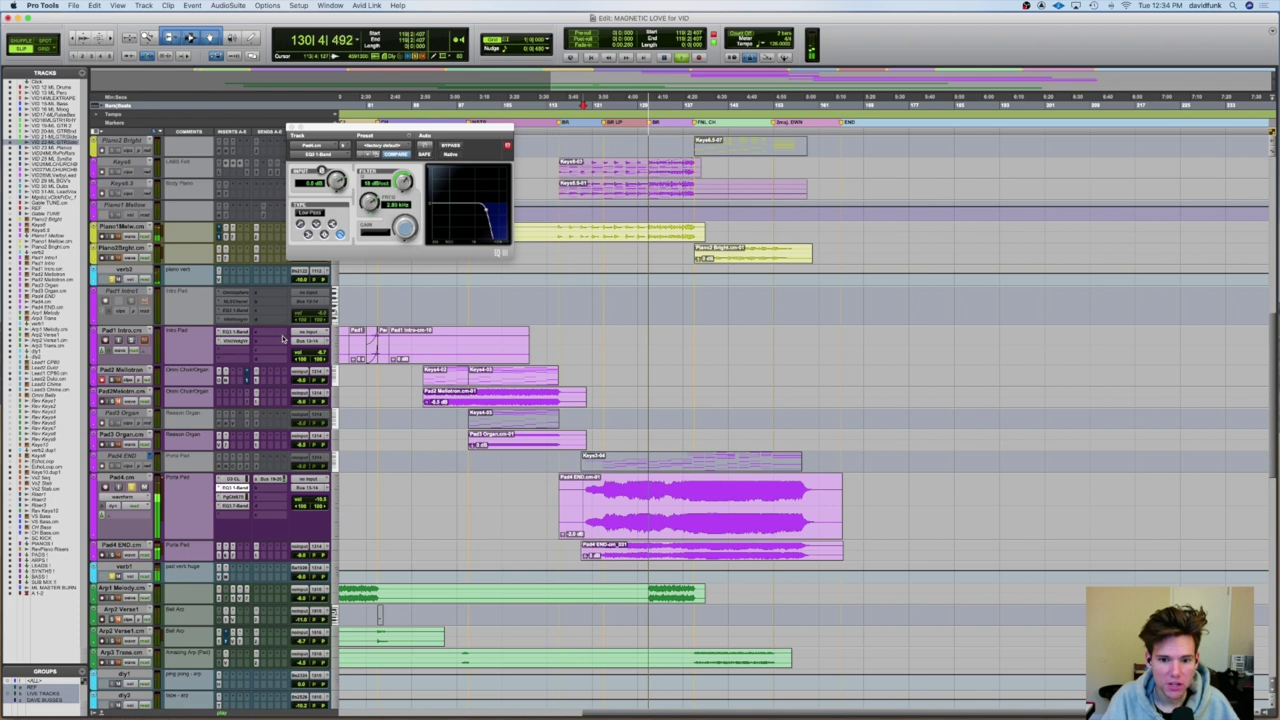
# - Examine the repeated kick clips on the SC KICK track up close, and restore the track's compact height
pyautogui.scroll(-10, 498, 519)
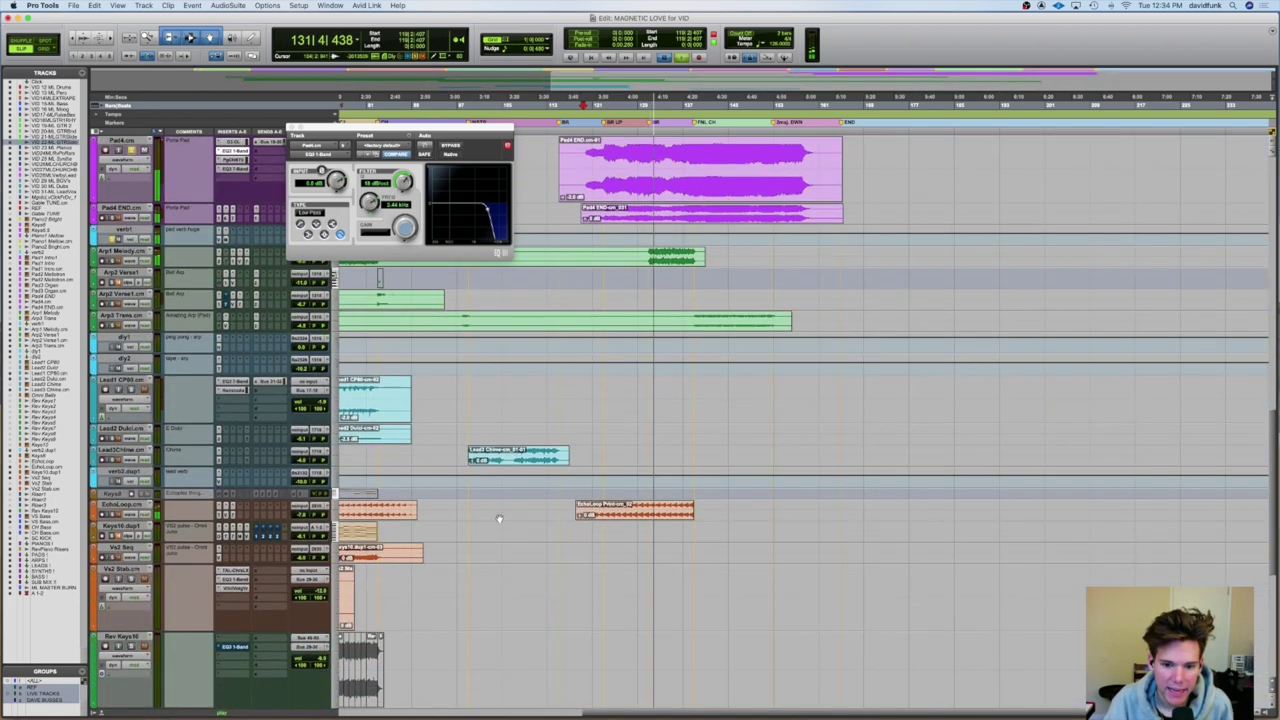
pyautogui.scroll(-6, 499, 520)
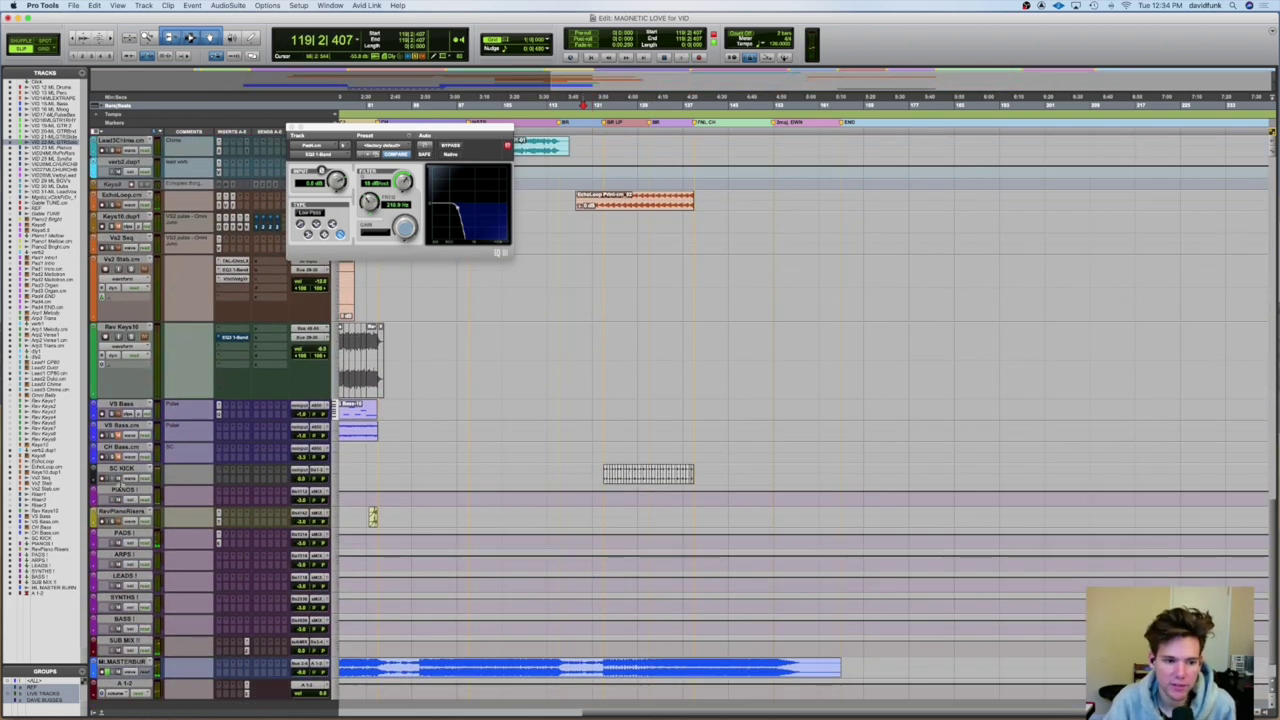
pyautogui.moveTo(117, 489); pyautogui.dragTo(117, 563)
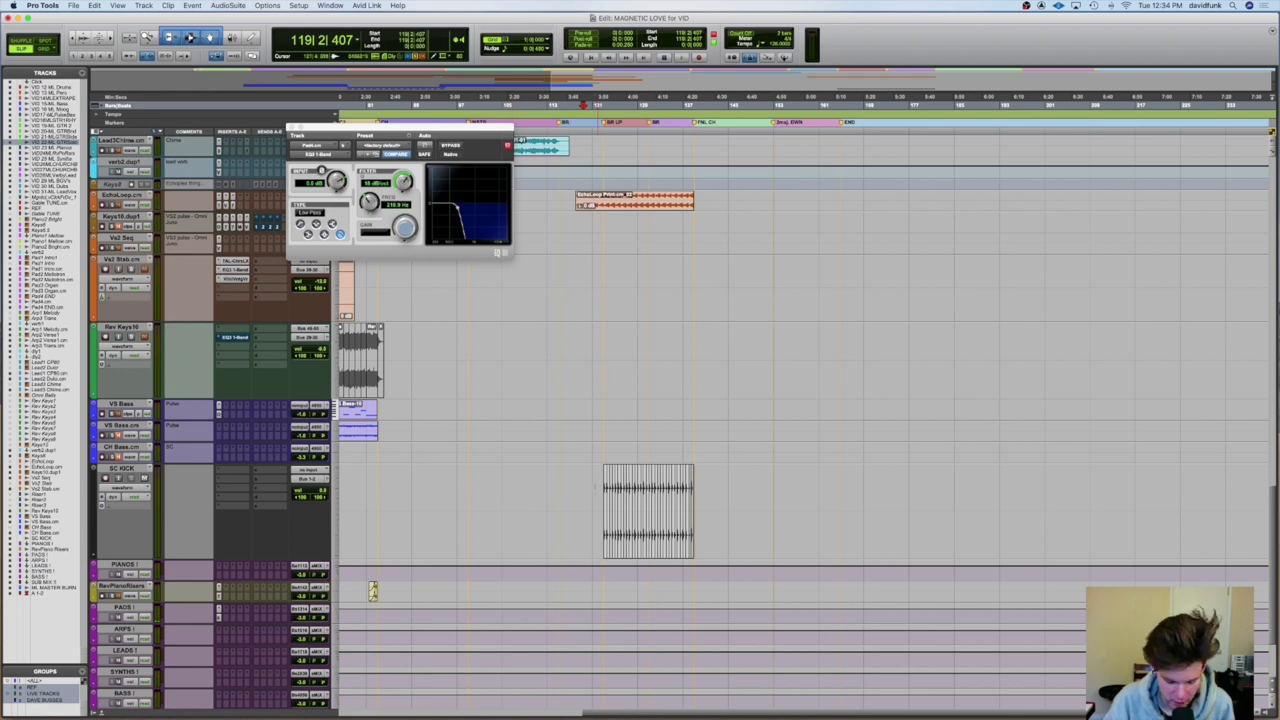
pyautogui.press('super+bracketright')
pyautogui.press('super+bracketright')
pyautogui.press('super+bracketright')
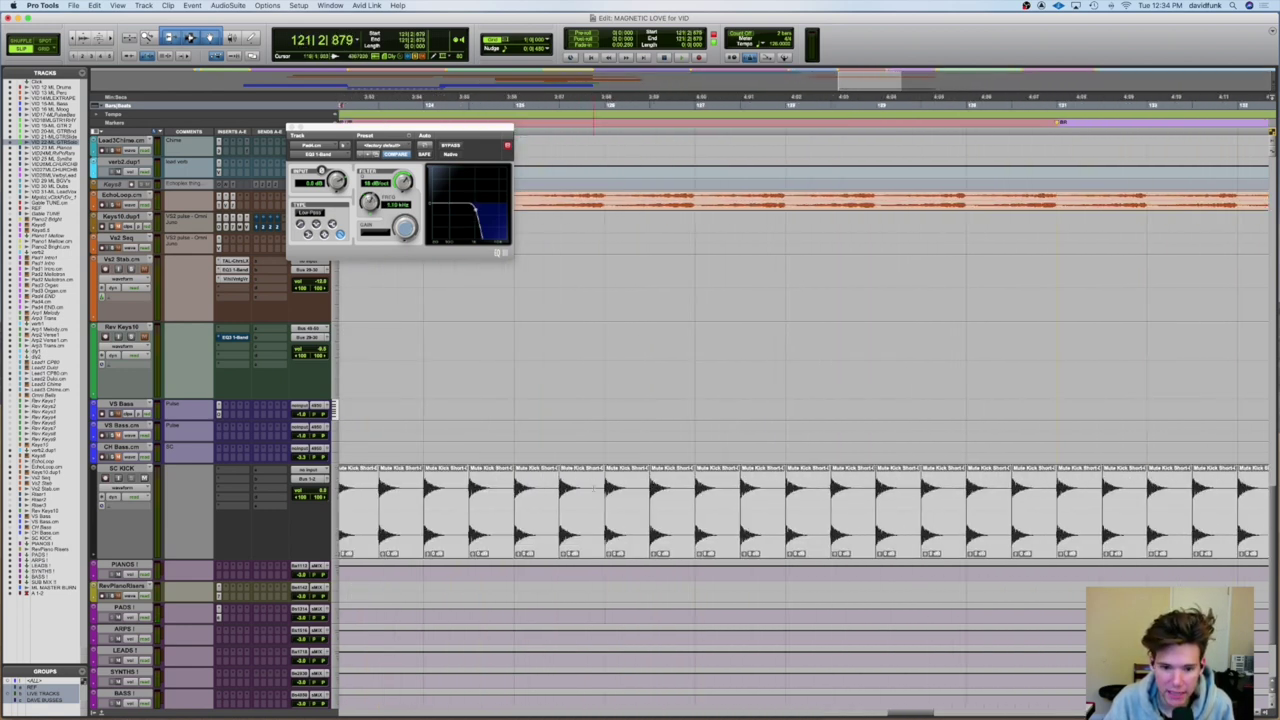
pyautogui.press('super+bracketleft')
pyautogui.press('super+bracketleft')
pyautogui.press('super+bracketleft')
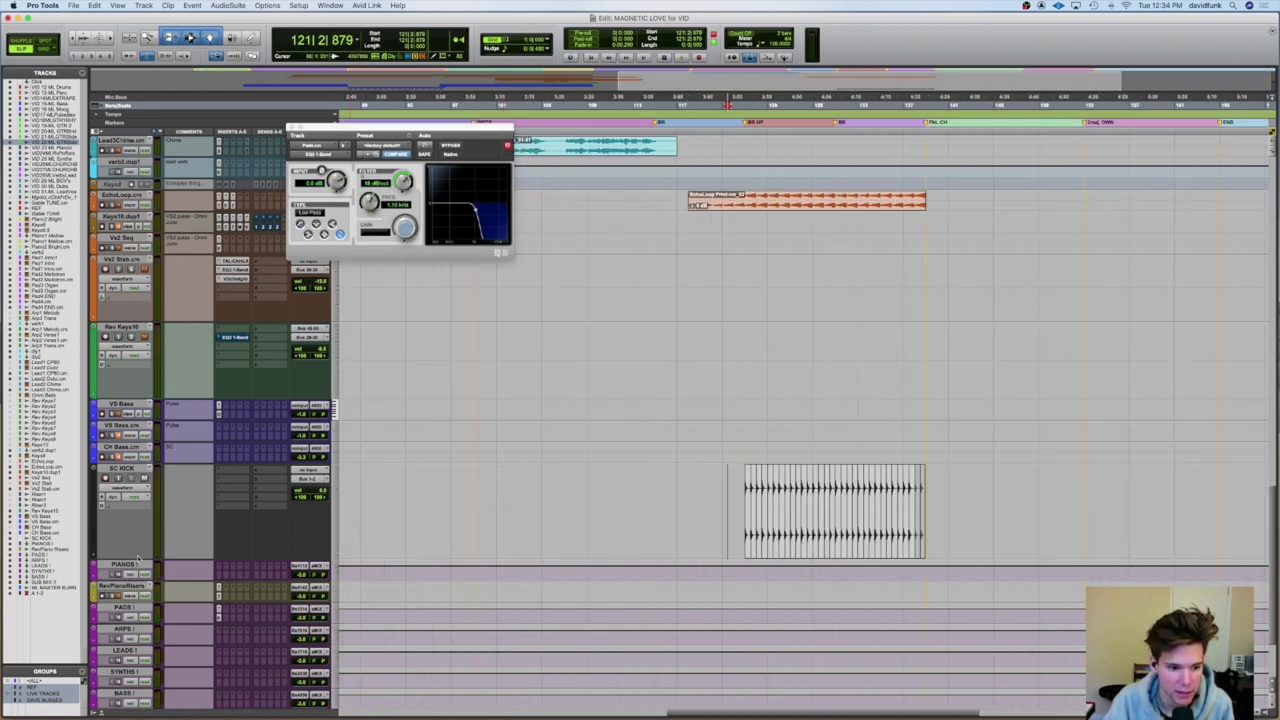
pyautogui.moveTo(139, 559); pyautogui.dragTo(128, 482)
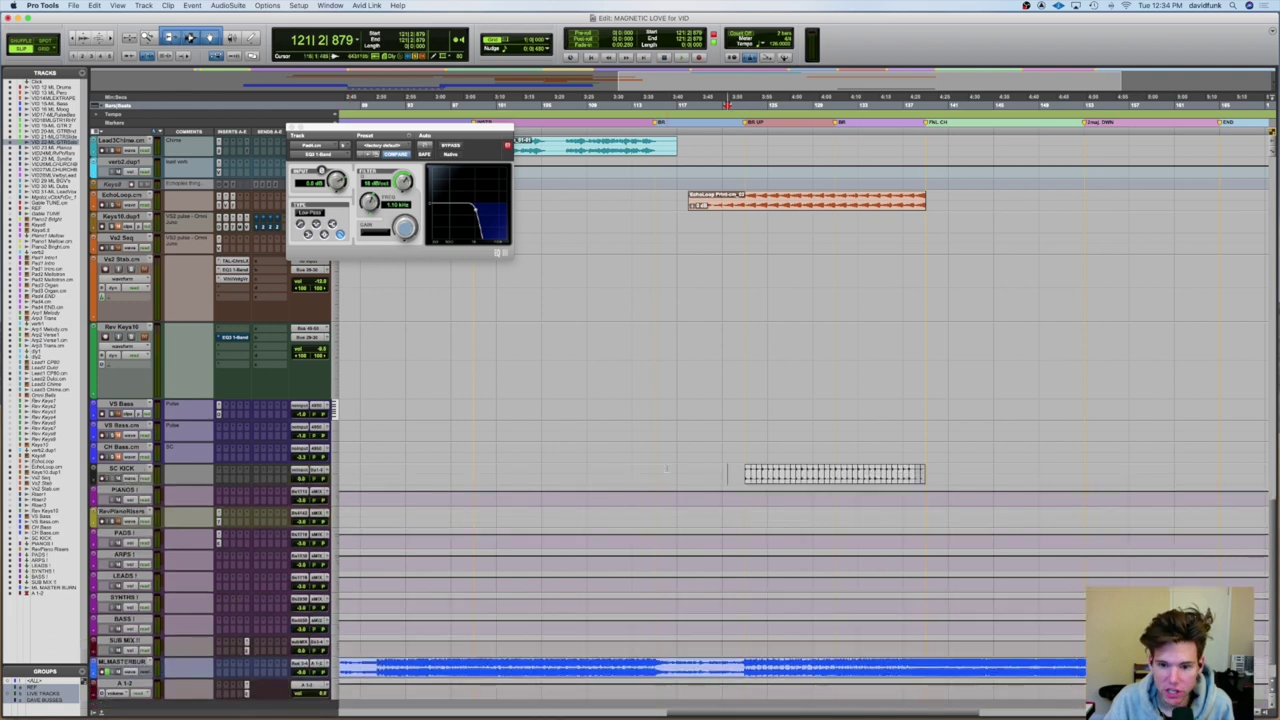
# - Open Pad4.cm's Compressor/Limiter keyed from Bus 1 and play the part from bar 121
pyautogui.scroll(10, 666, 467)
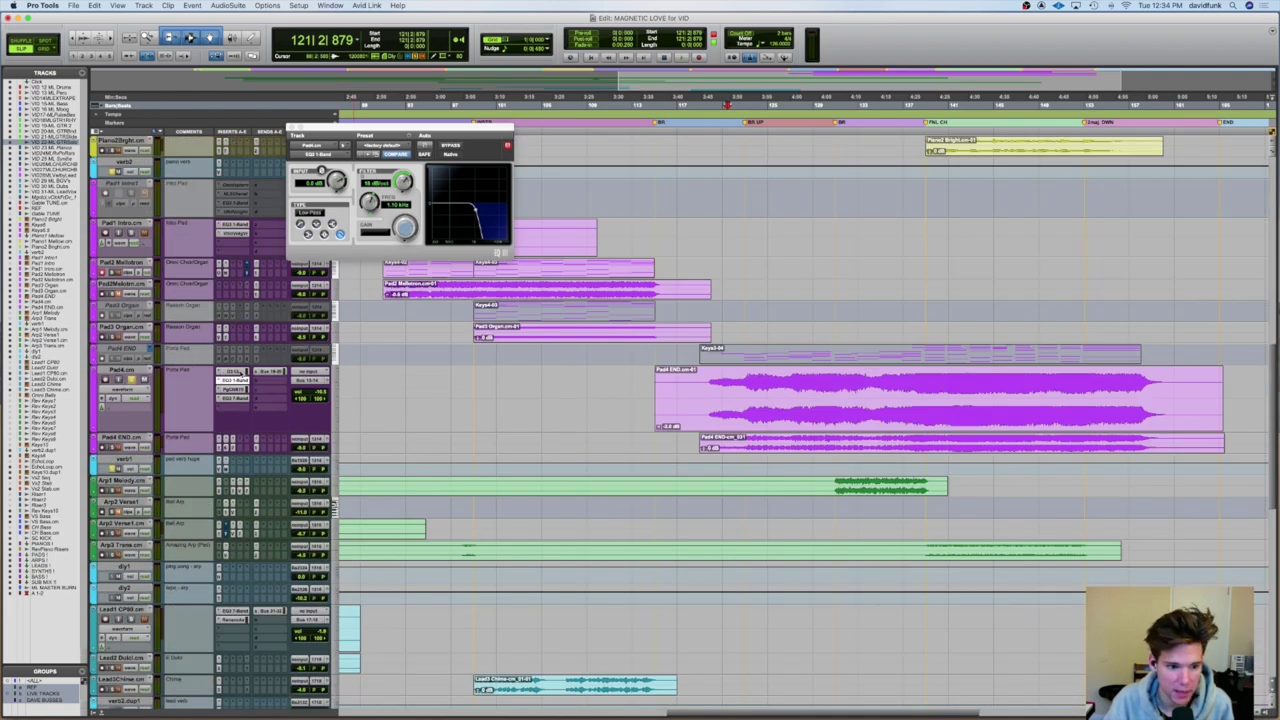
pyautogui.click(237, 372)
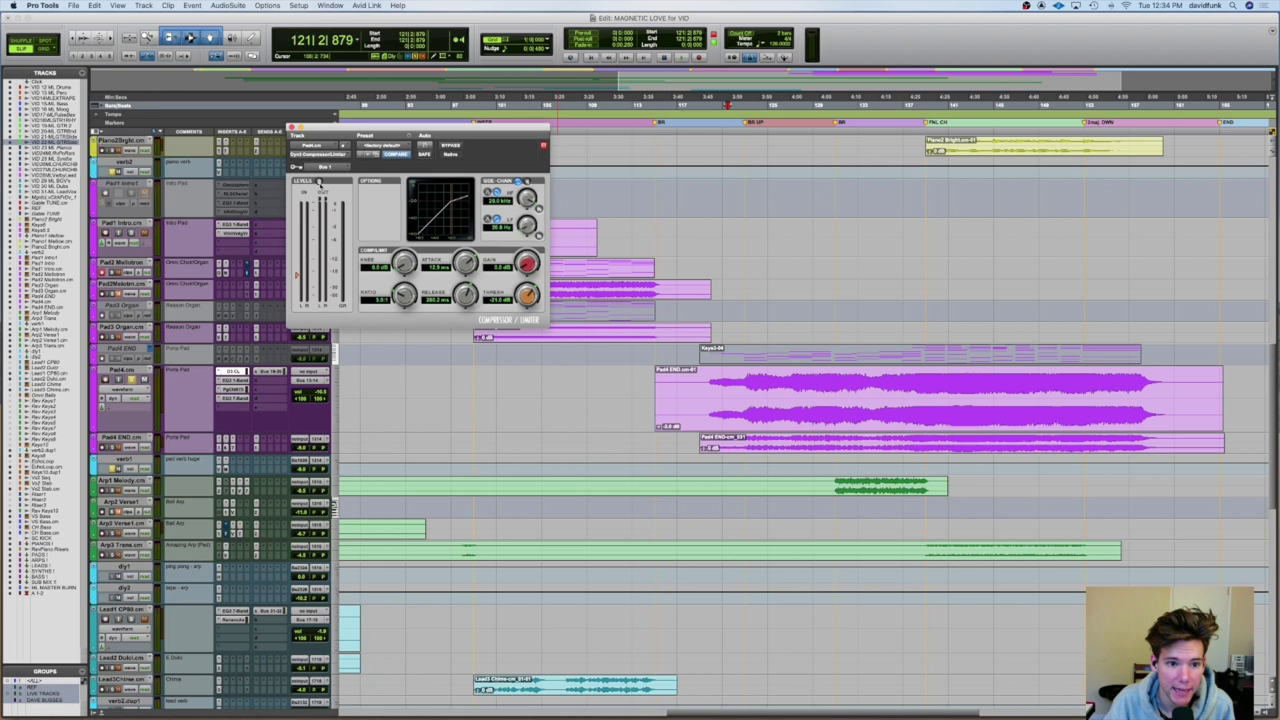
pyautogui.press('space')
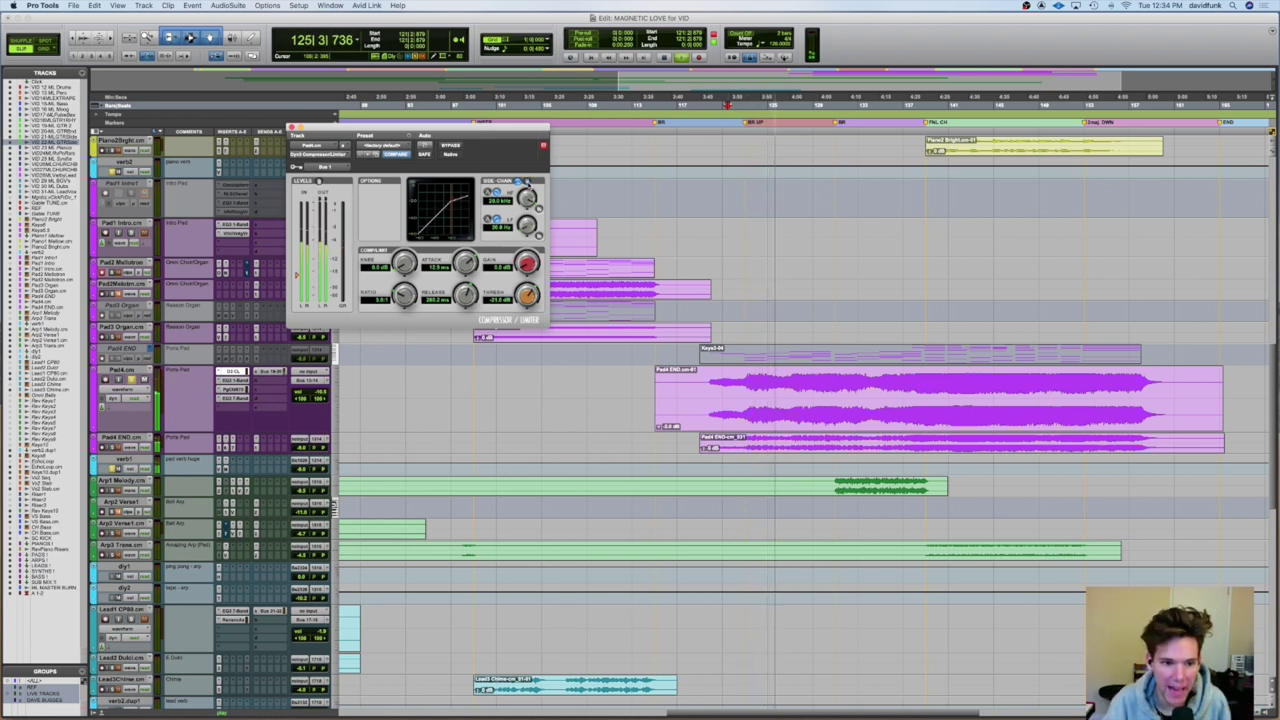
# - Stop playback, enlarge the Pad4 END.cm track's height, and make the Pad4.cm track inactive
pyautogui.press('space')
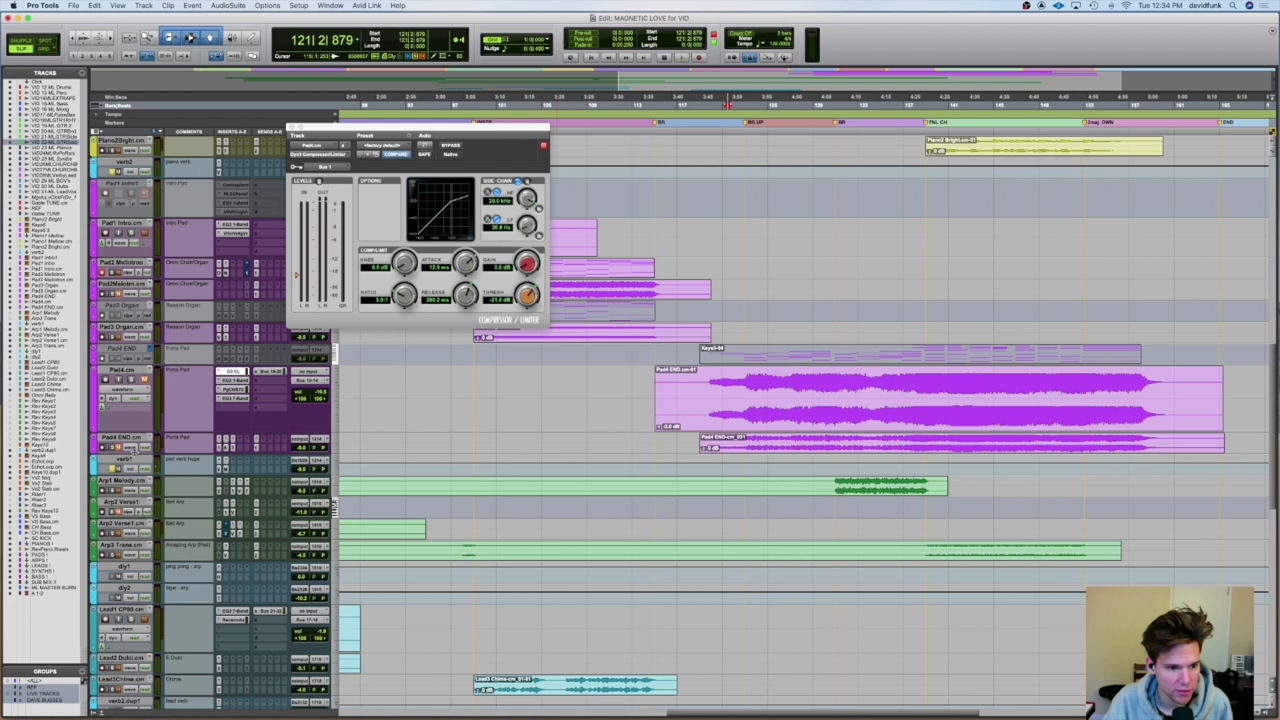
pyautogui.moveTo(130, 456); pyautogui.dragTo(136, 493)
pyautogui.click(238, 390)
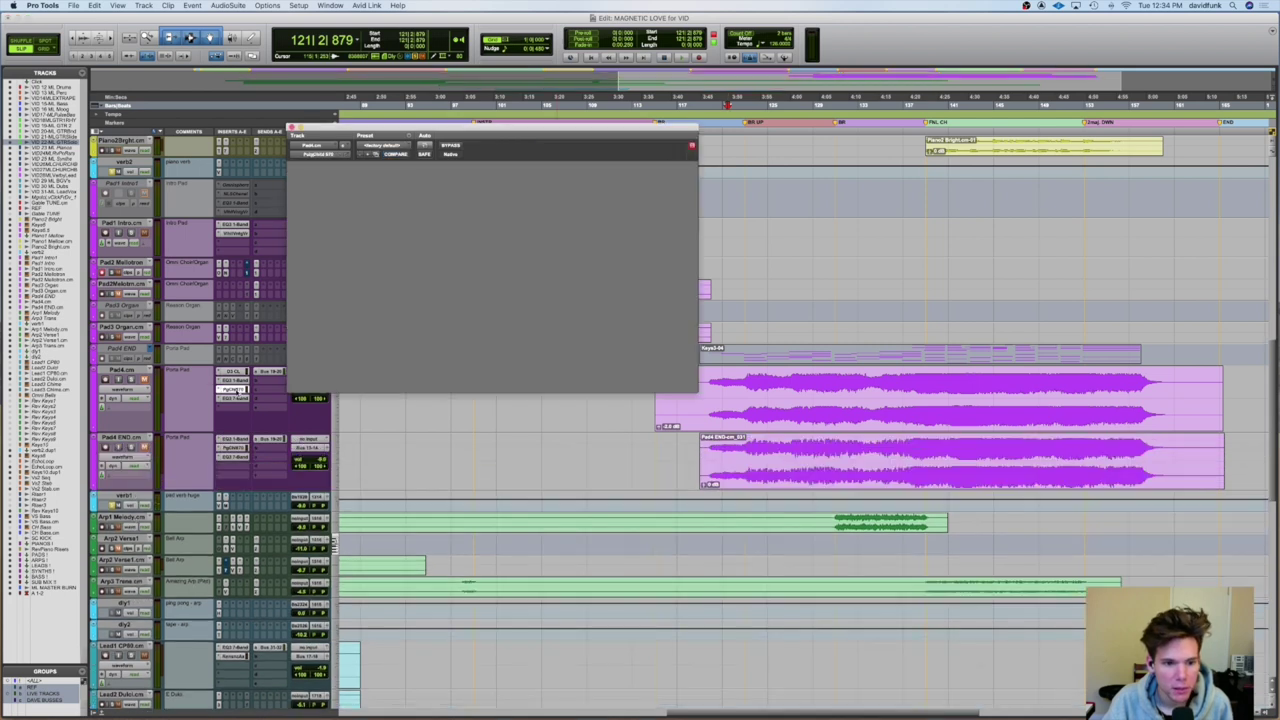
pyautogui.click(291, 129)
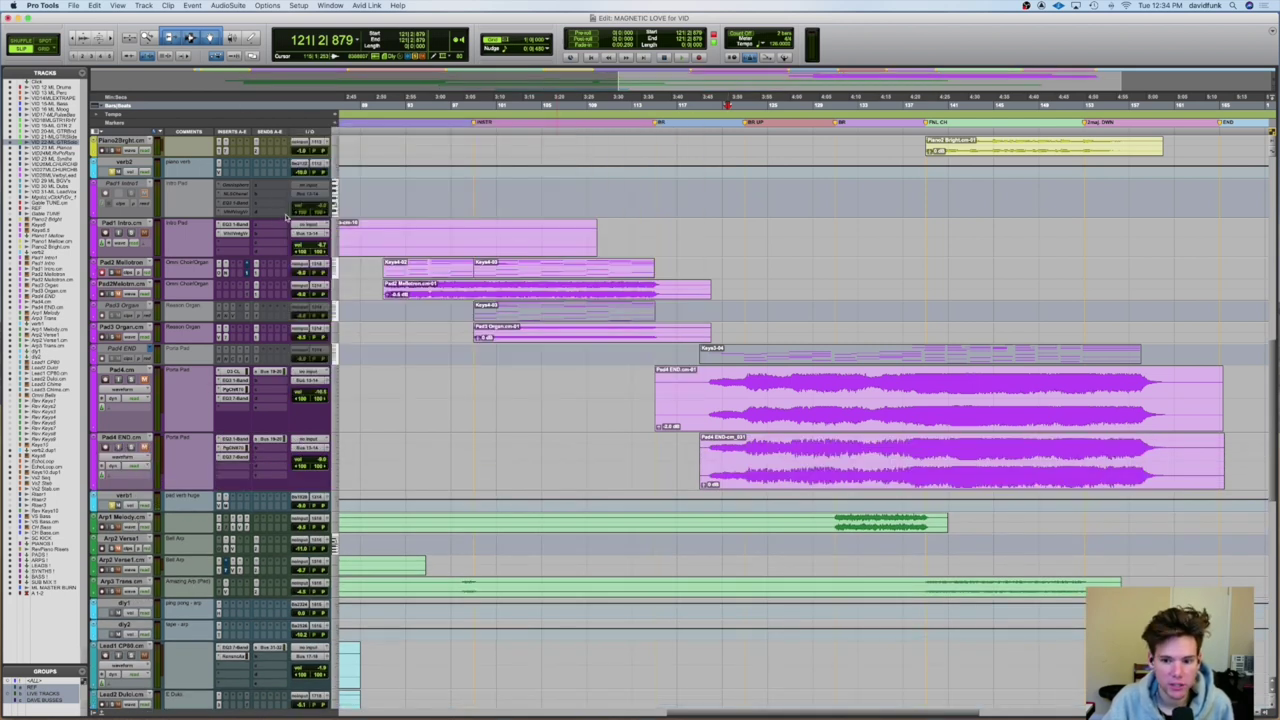
pyautogui.rightClick(120, 370)
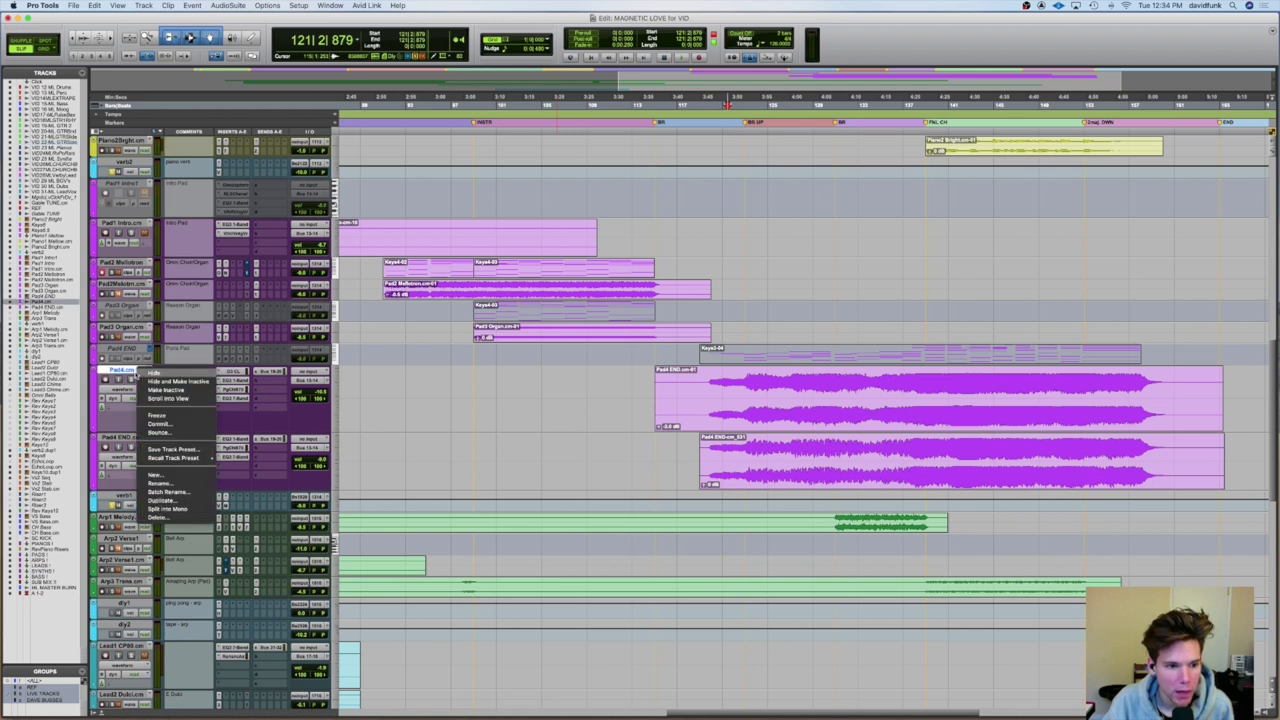
pyautogui.click(165, 388)
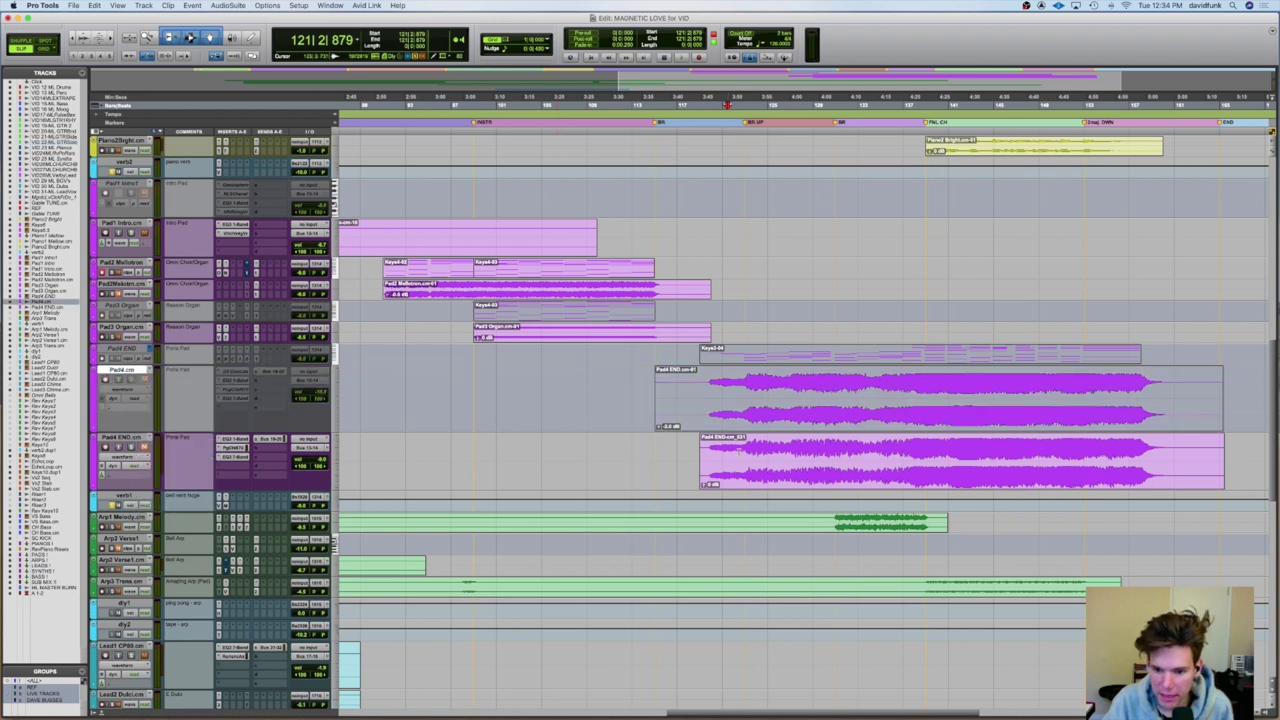
# - Zoom in on the Pad4 END.cm waveform across about bars 122 to 134 and select its first pulse at bar 123
pyautogui.moveTo(738, 462); pyautogui.dragTo(874, 462)
pyautogui.hotkey('ctrl', 'e')
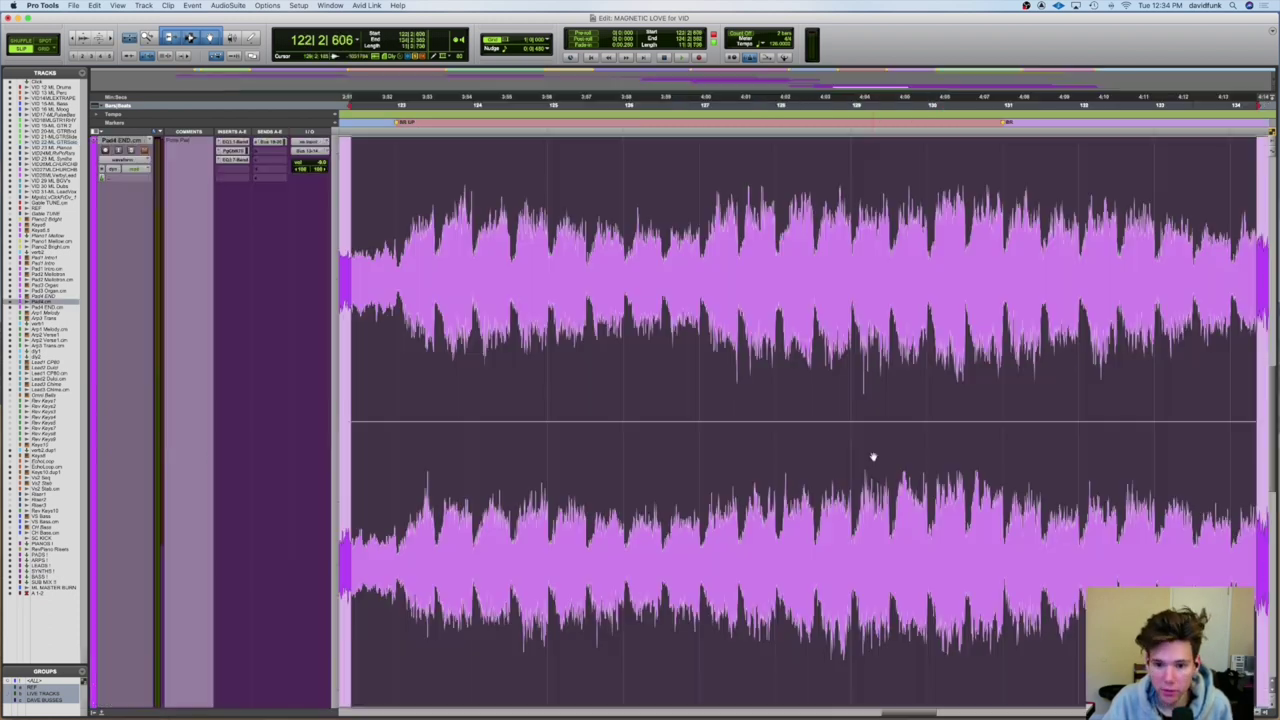
pyautogui.click(653, 262)
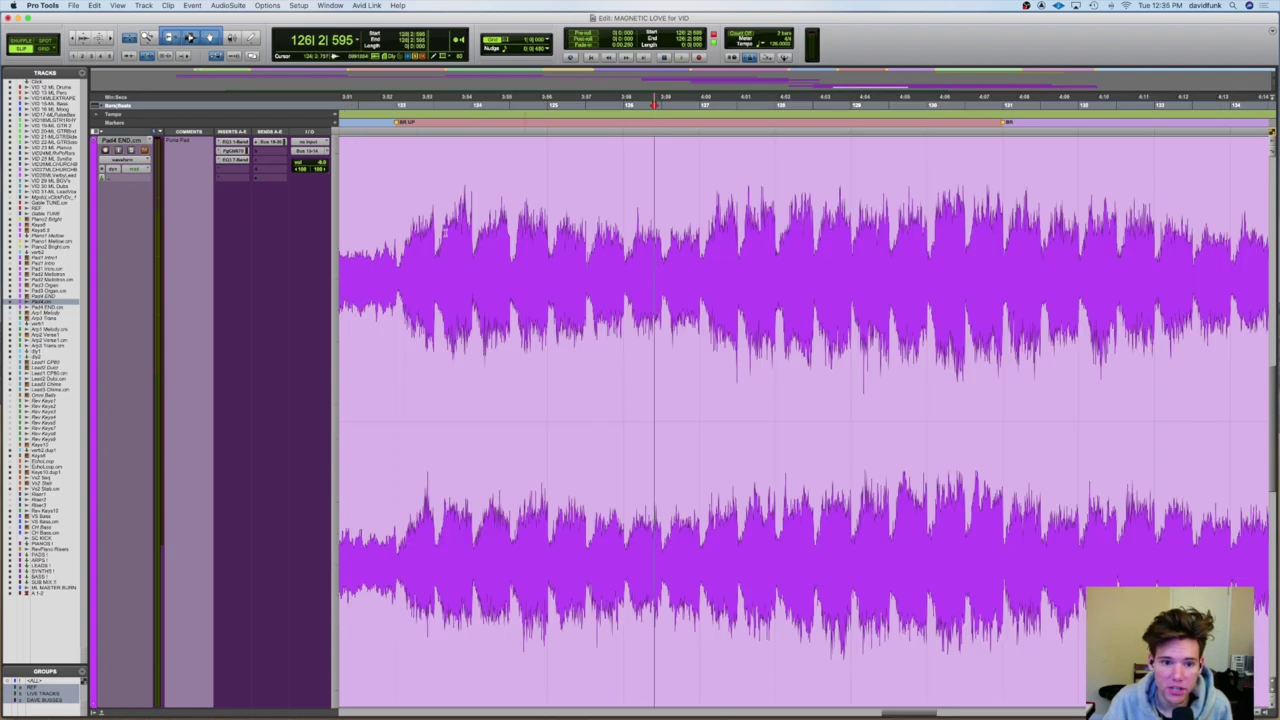
pyautogui.moveTo(398, 251); pyautogui.dragTo(433, 251)
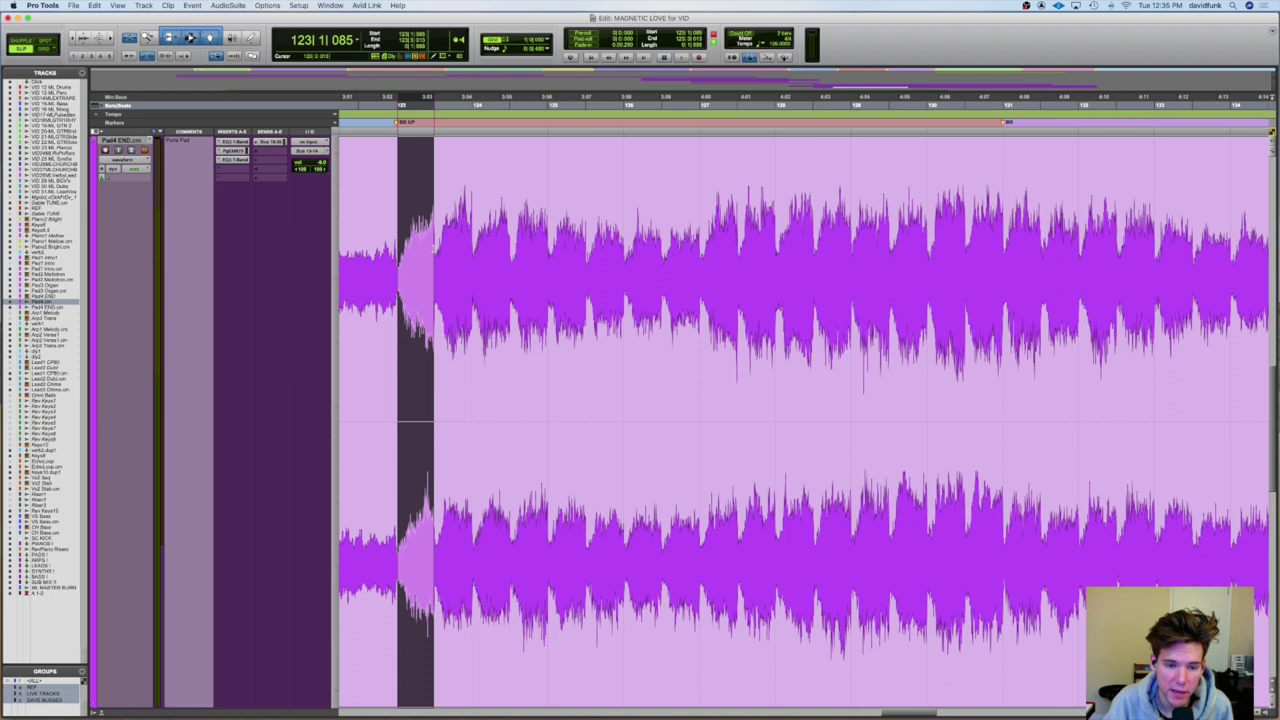
# - Play the soloed Pad4 END.cm part from bar 123 with its waveform still enlarged
pyautogui.click(396, 251)
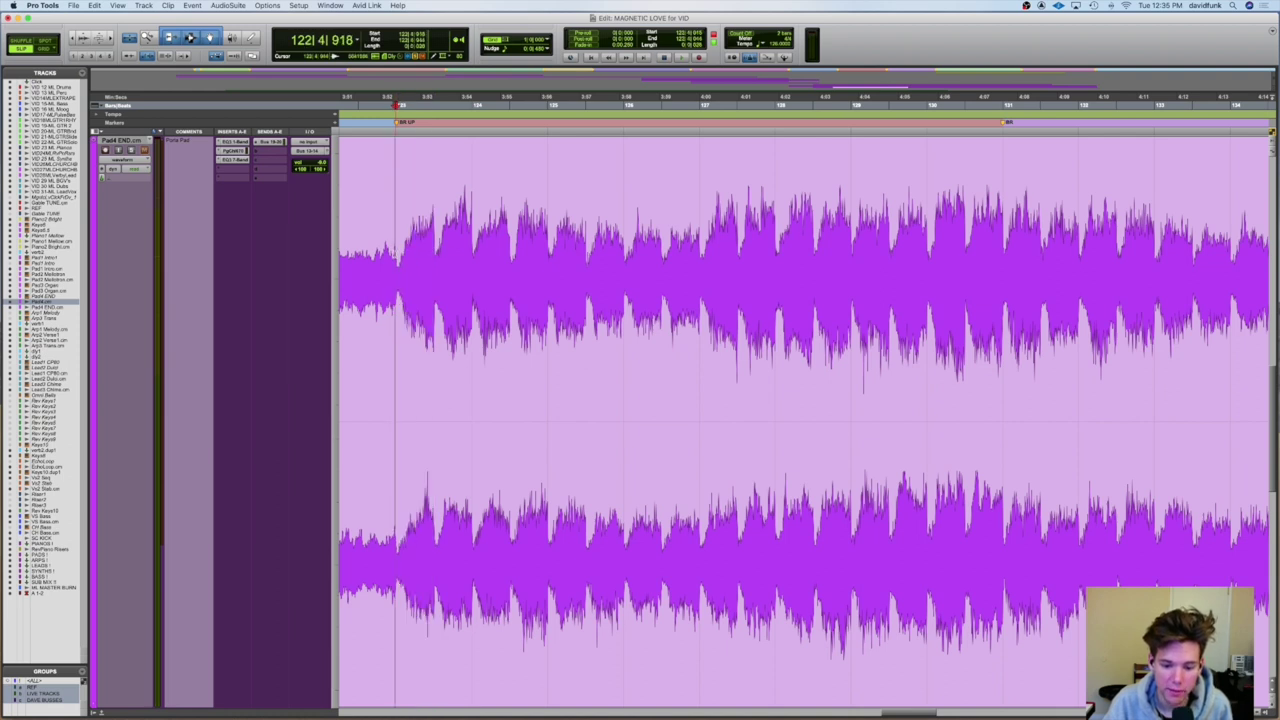
pyautogui.click(399, 251)
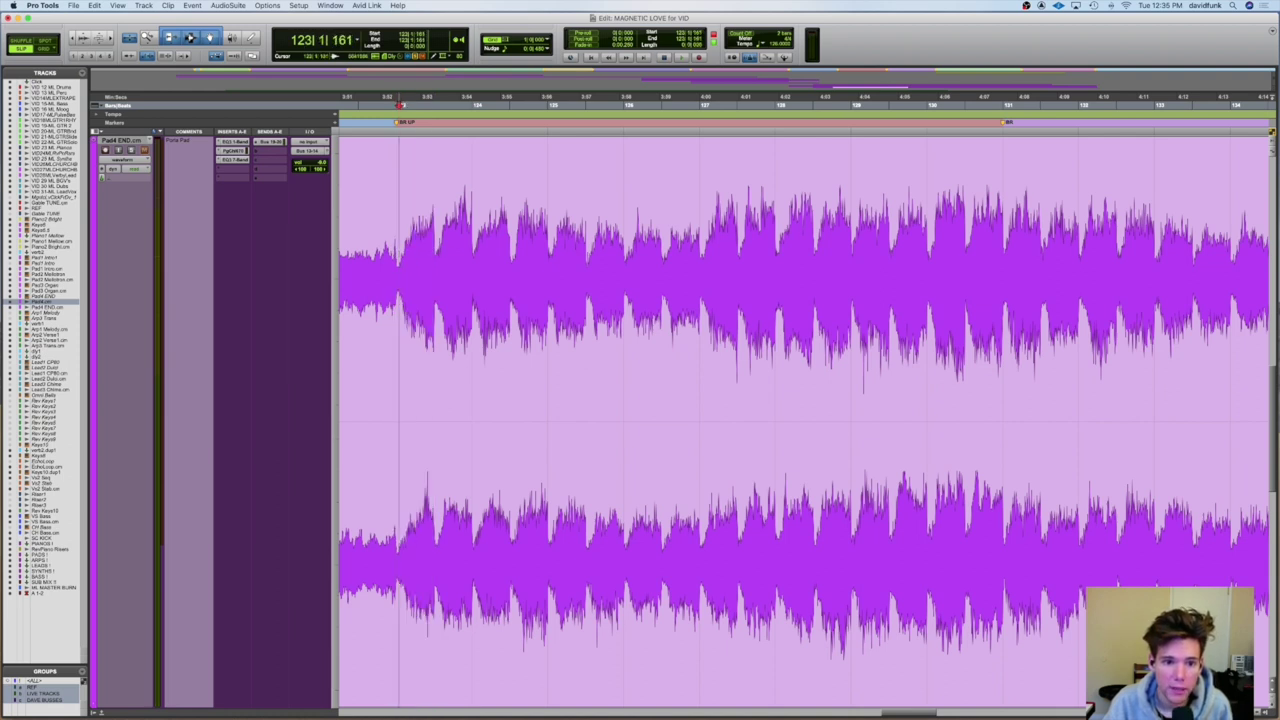
pyautogui.press('space')
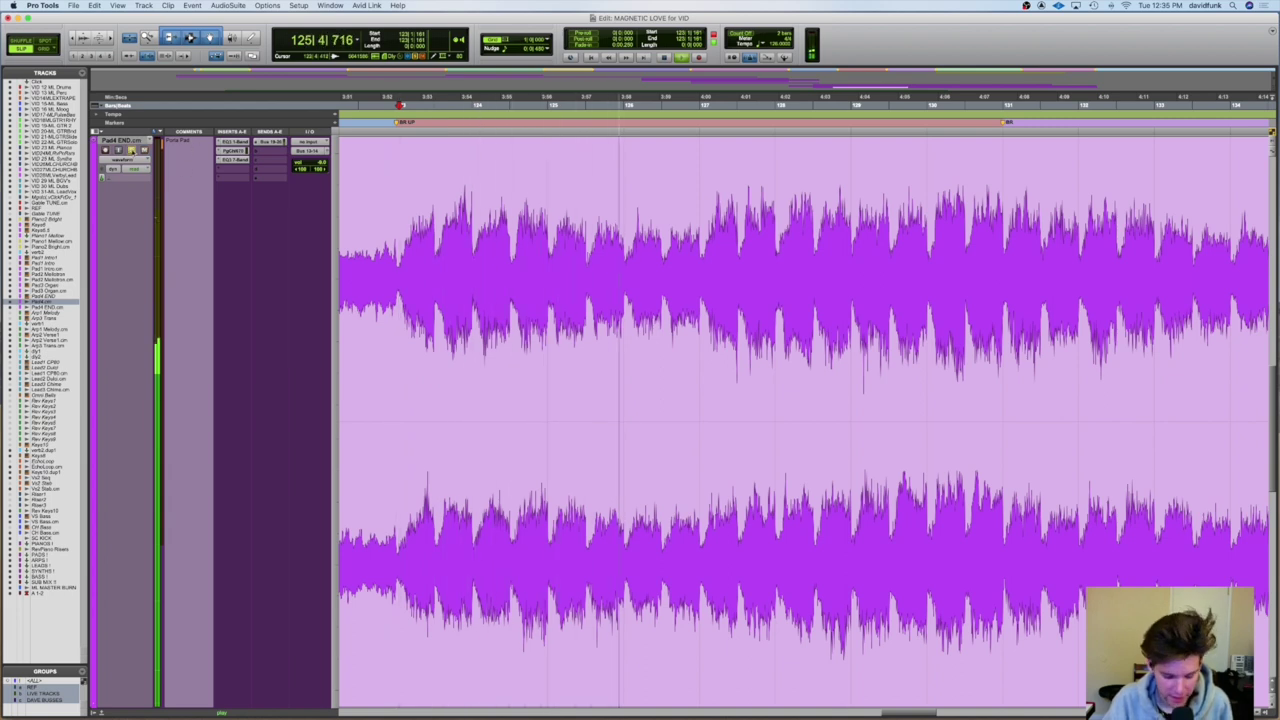
# - Return from the enlarged waveform to the full track view and reduce the heights of Pad4.cm and Pad4 END.cm
pyautogui.press('e')
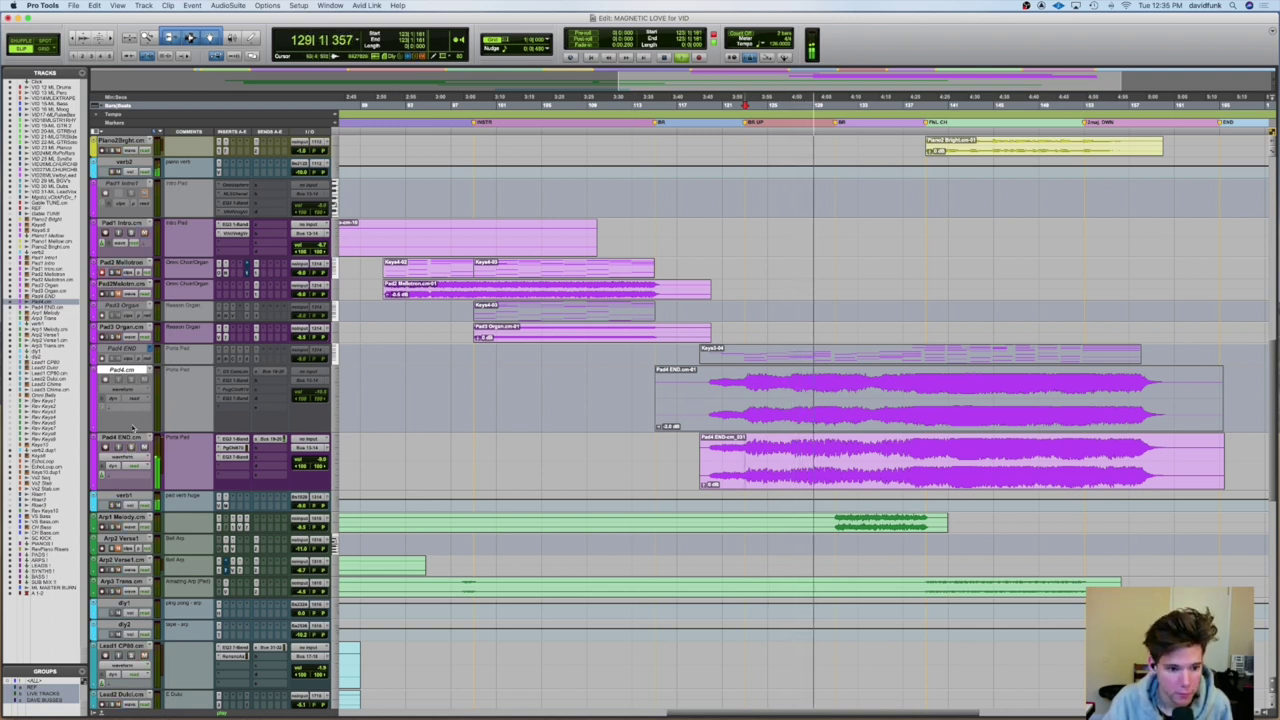
pyautogui.hotkey('ctrl', 'Down')
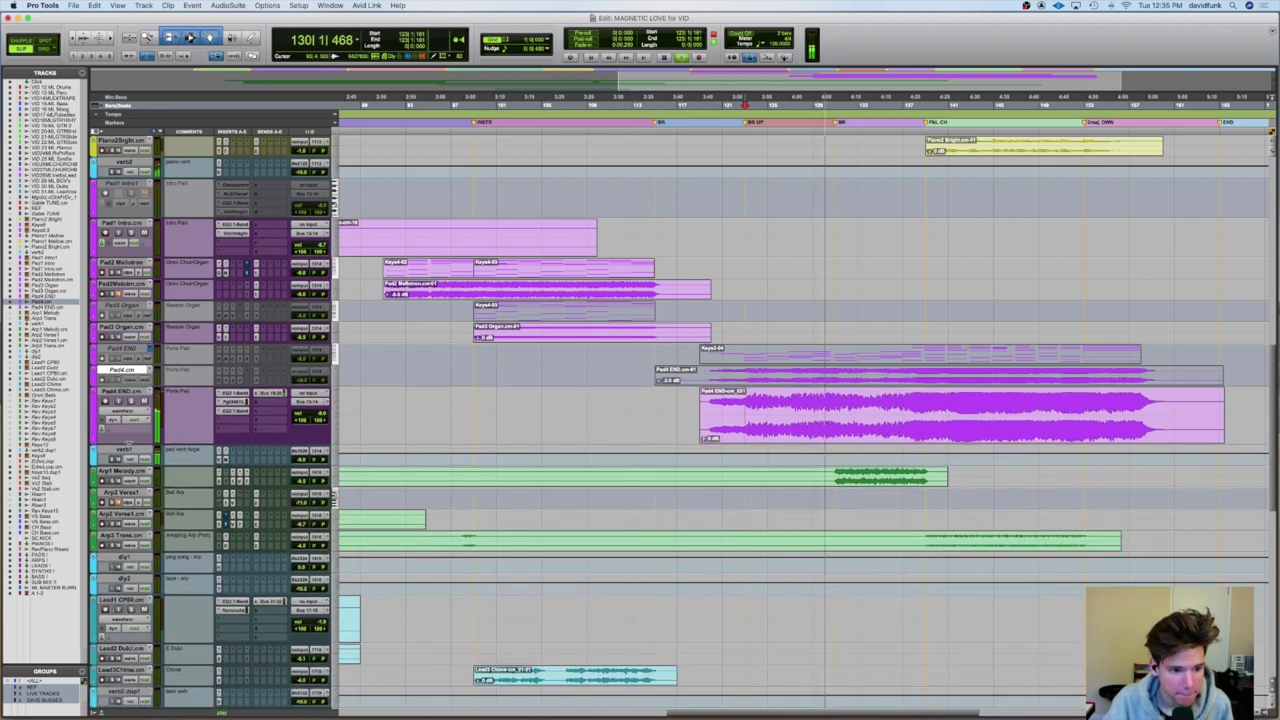
pyautogui.hotkey('ctrl', 'Down')
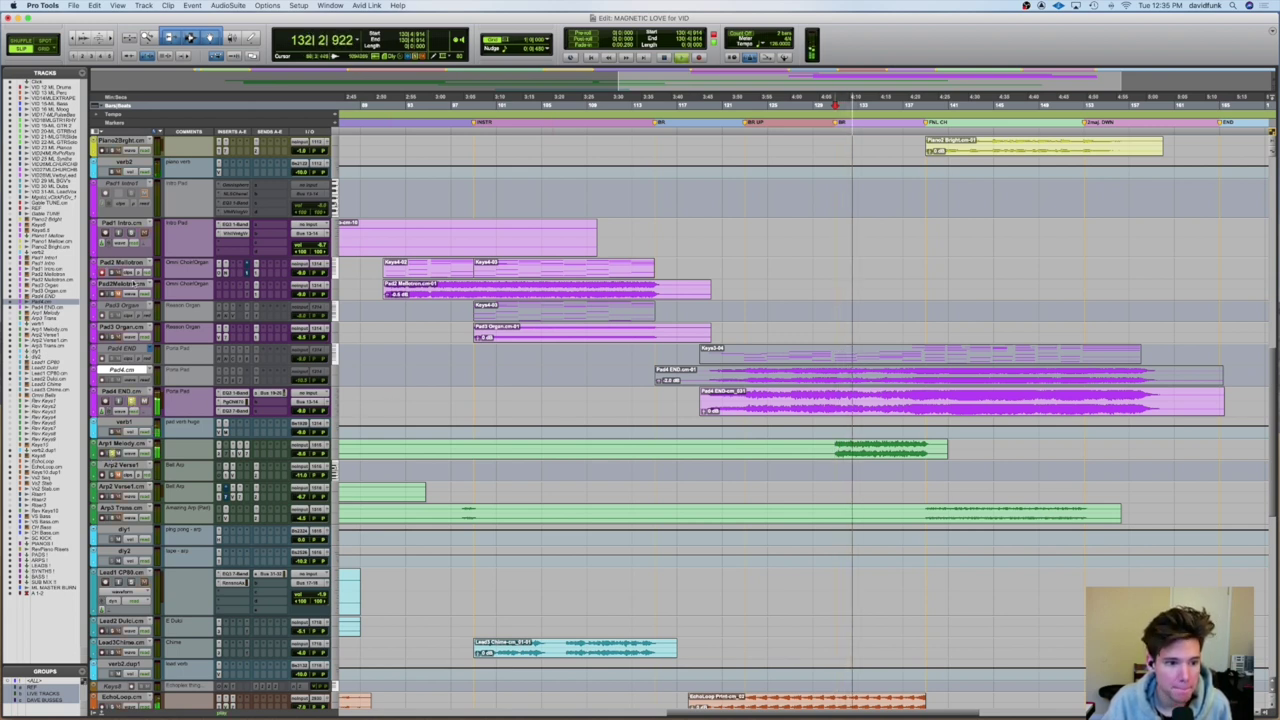
# - Look over the vocal, piano, pad, arp and echo loop tracks while the bridge plays from about bar 131
pyautogui.scroll(4, 126, 186)
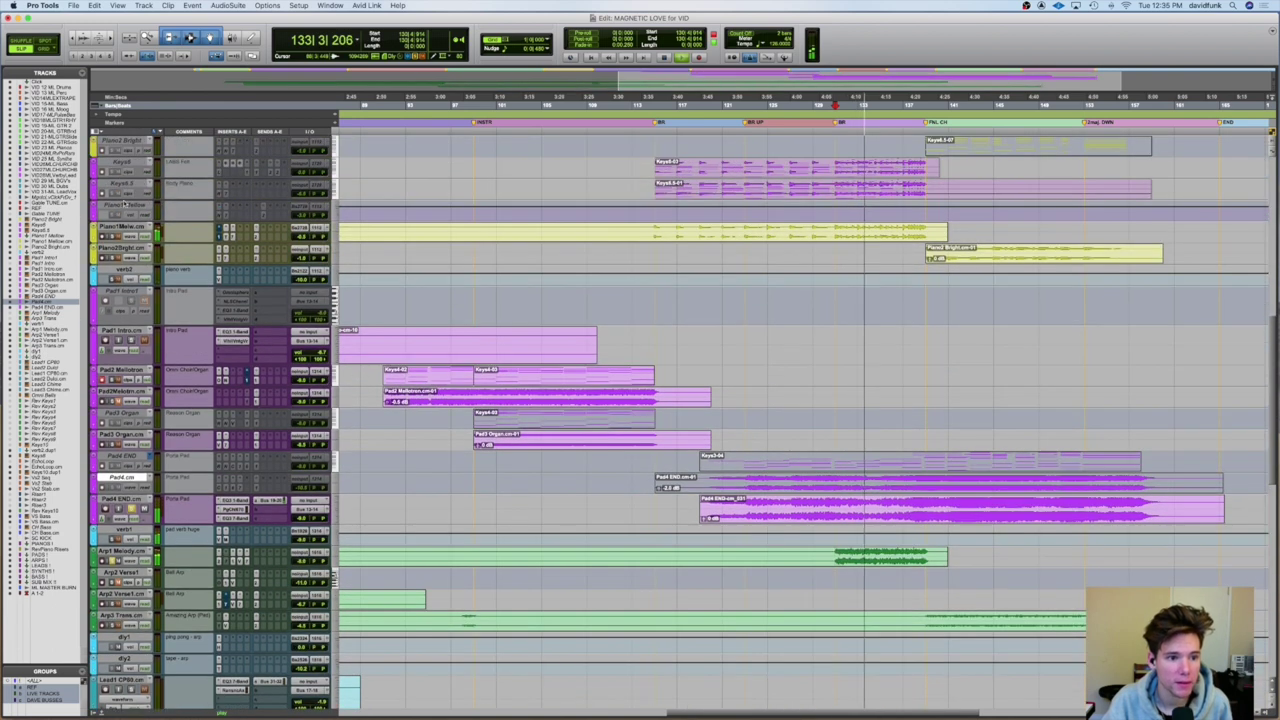
pyautogui.scroll(4, 700, 420)
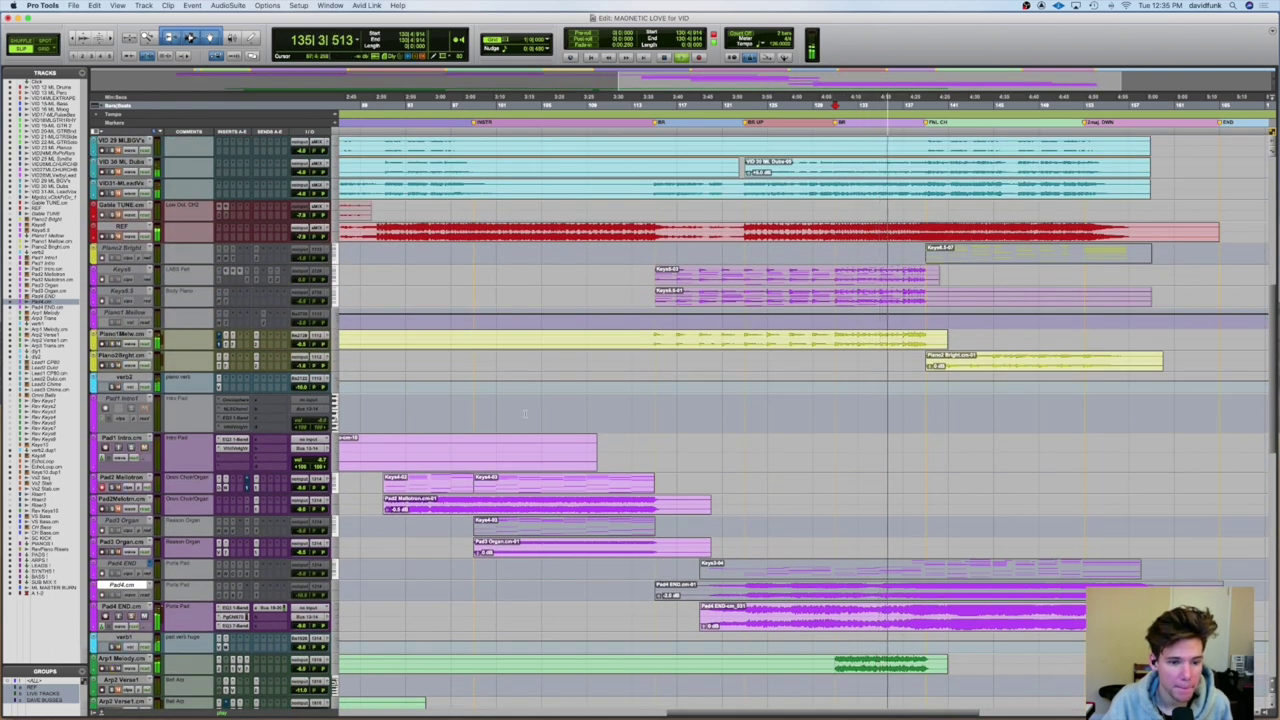
pyautogui.scroll(-6, 755, 428)
pyautogui.scroll(-6, 755, 428)
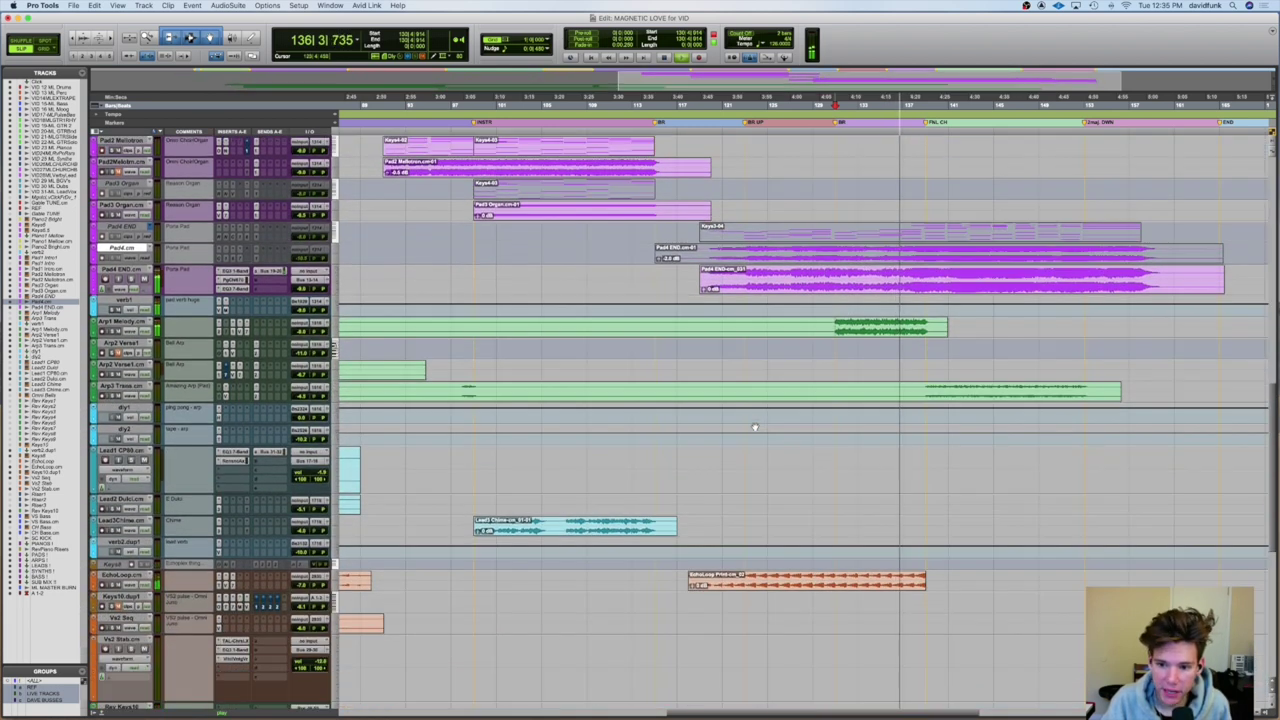
pyautogui.scroll(-2, 755, 428)
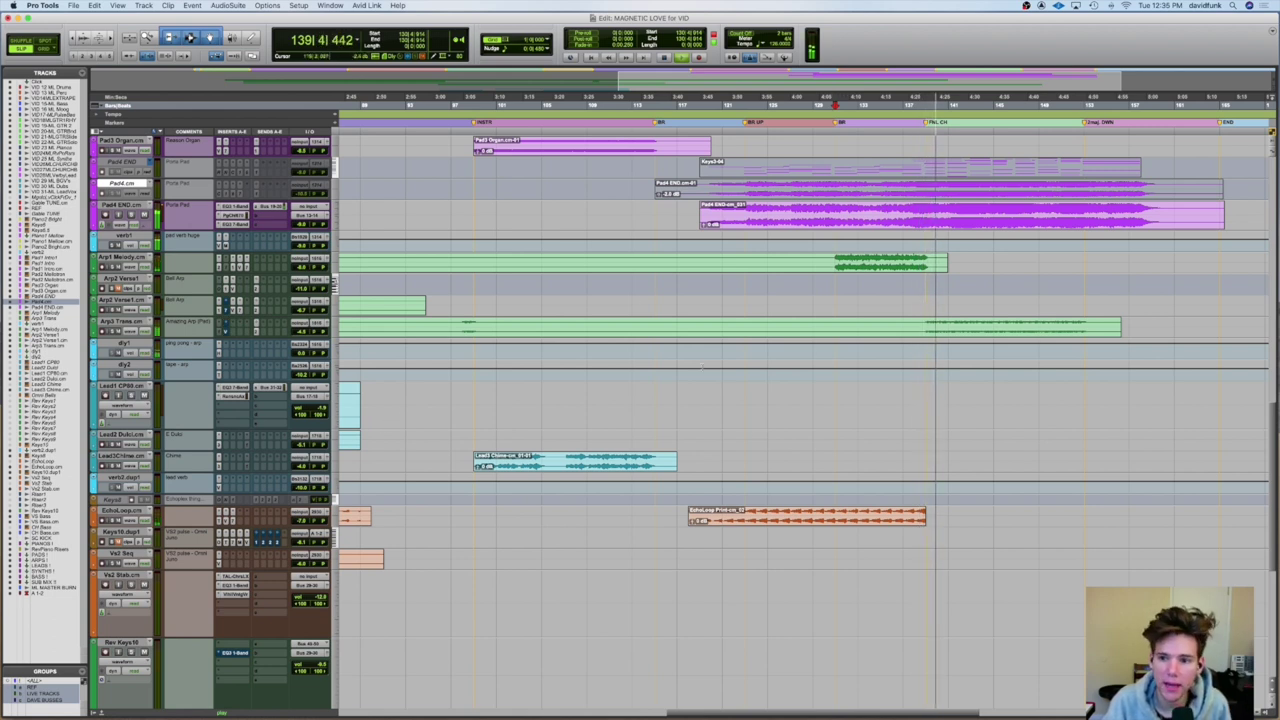
pyautogui.scroll(5, 384, 425)
pyautogui.scroll(2, 683, 420)
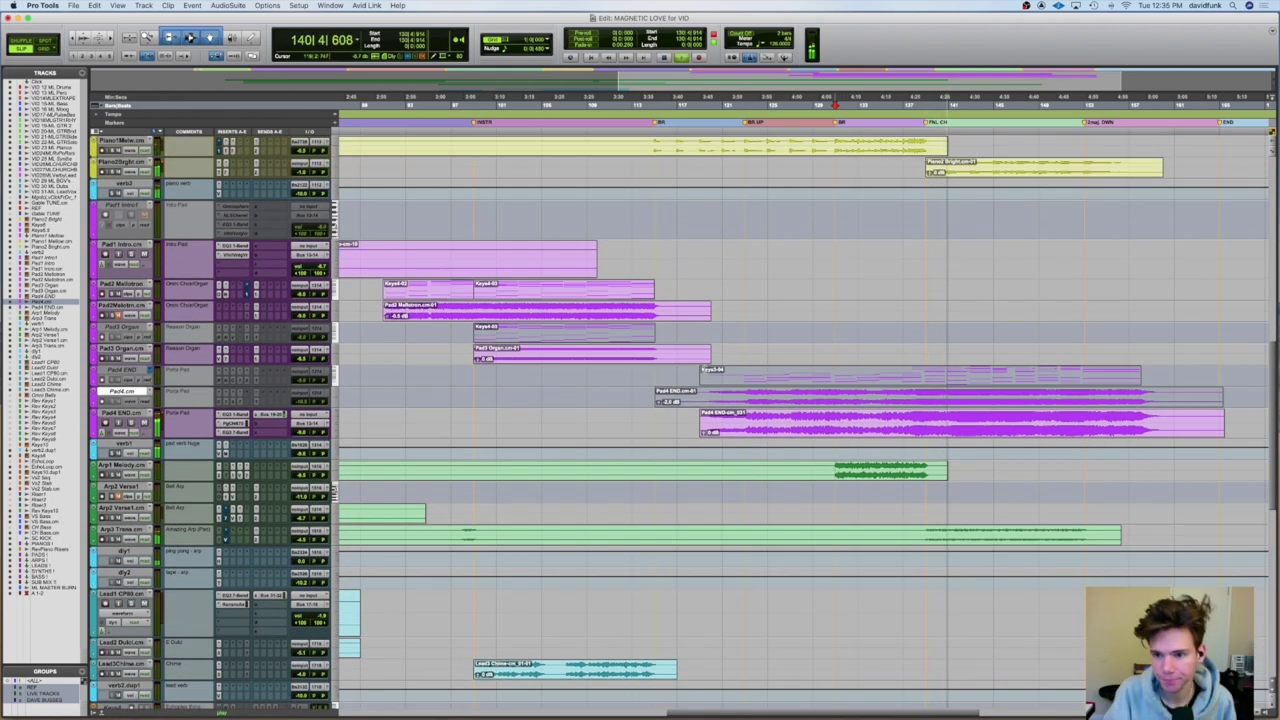
# - Audition the soloed piano tracks with the pad and arp, from bar 131 and again from bar 137 into the final chorus
pyautogui.moveTo(924, 212); pyautogui.dragTo(1089, 212)
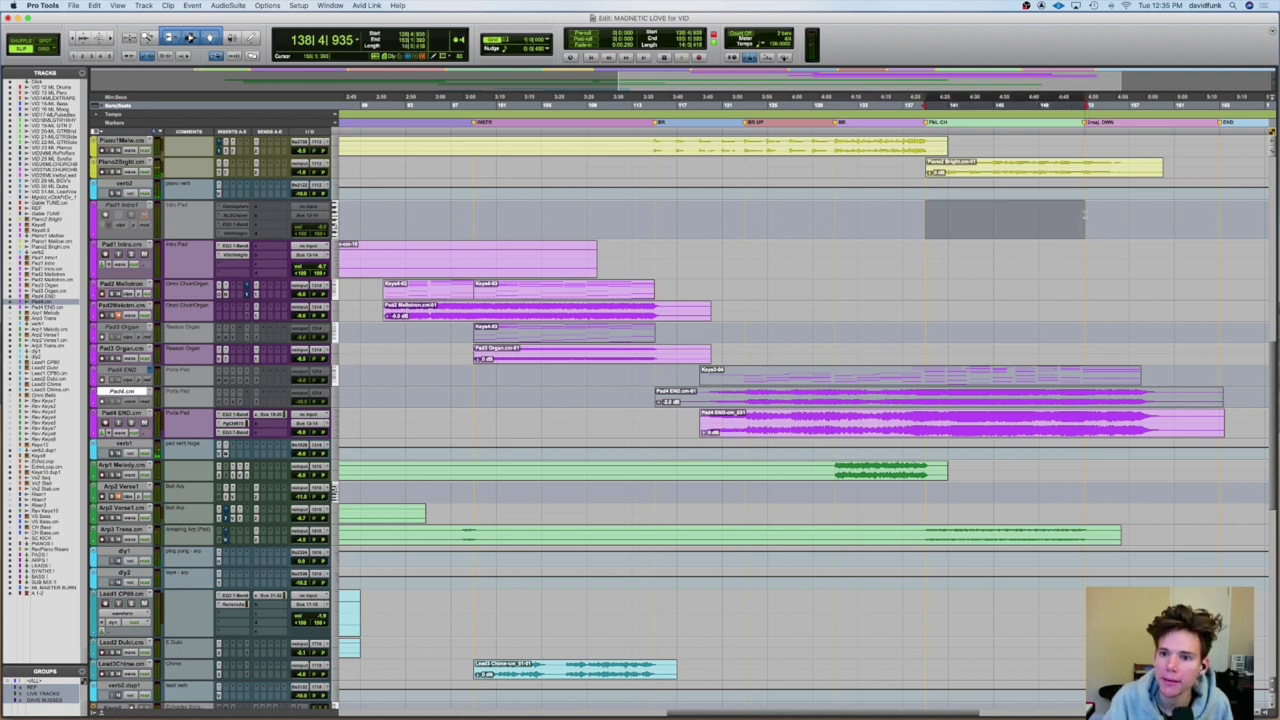
pyautogui.scroll(2, 879, 235)
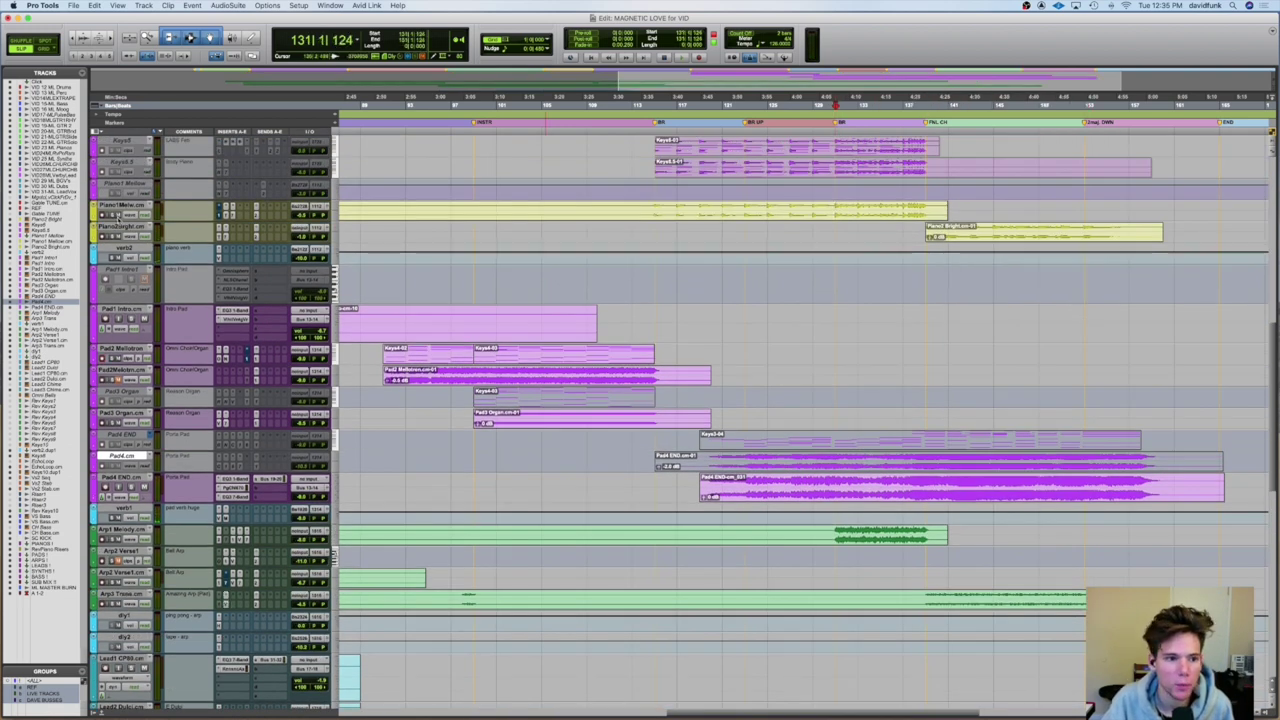
pyautogui.press('space')
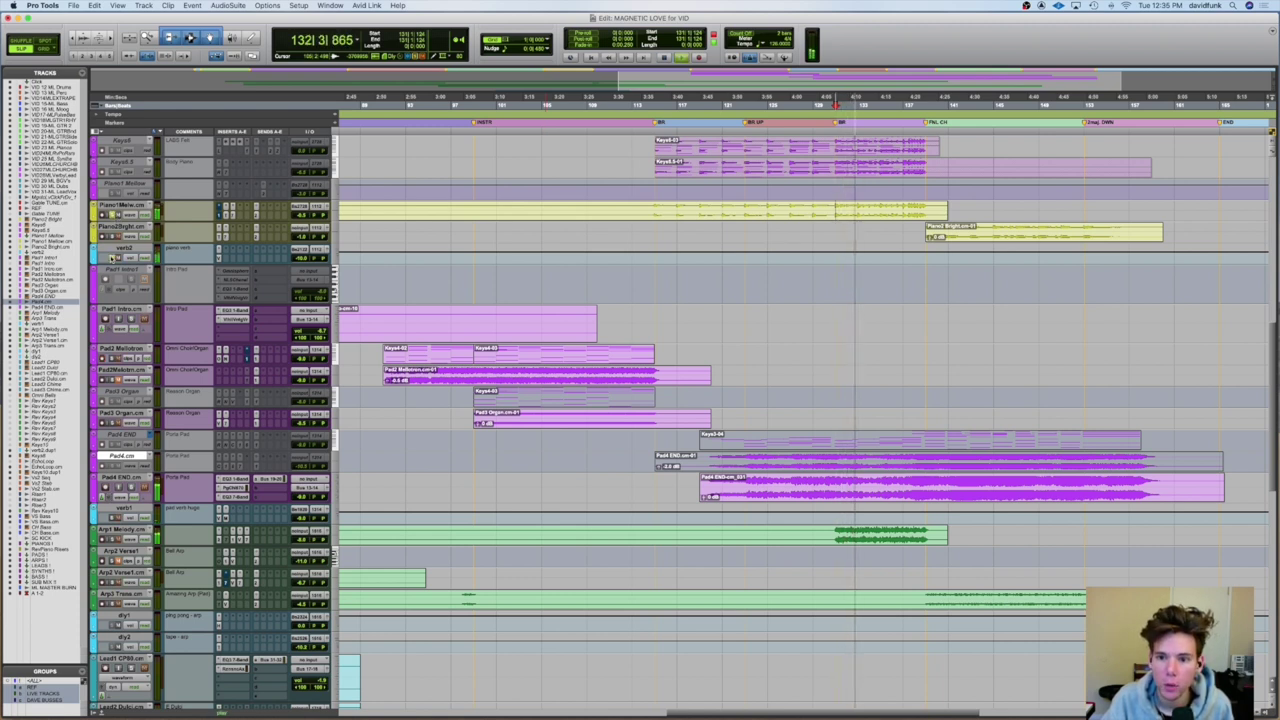
pyautogui.press('space')
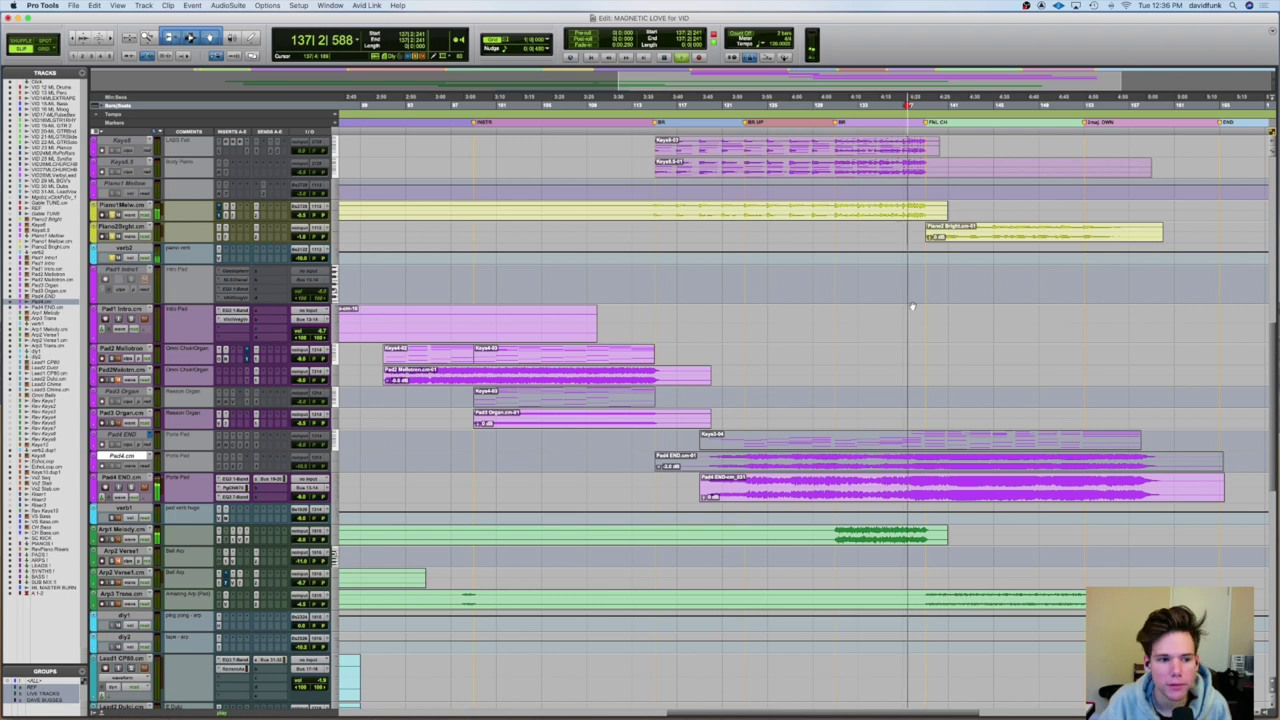
pyautogui.hscroll(5, 880, 295)
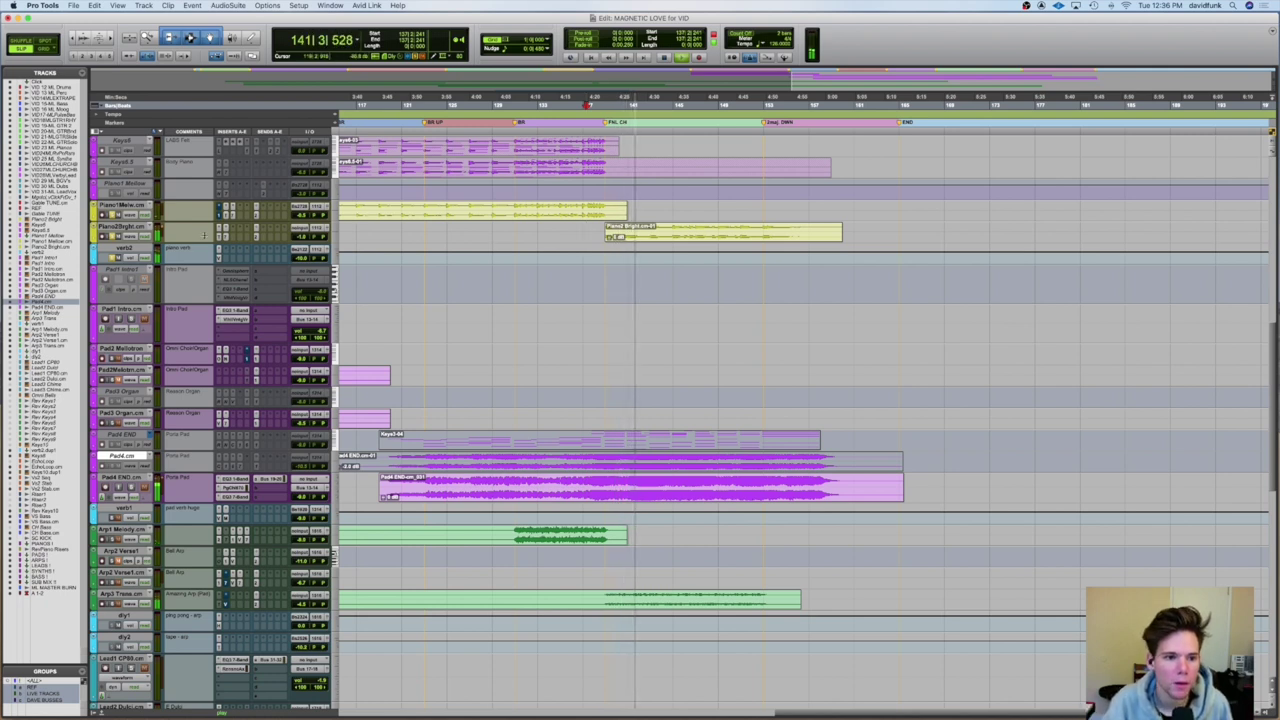
# - Inspect the Tape Echo and CLA-76 plug-ins on Piano2 Bright.cm during playback, closing each one, and stop playback
pyautogui.click(224, 231)
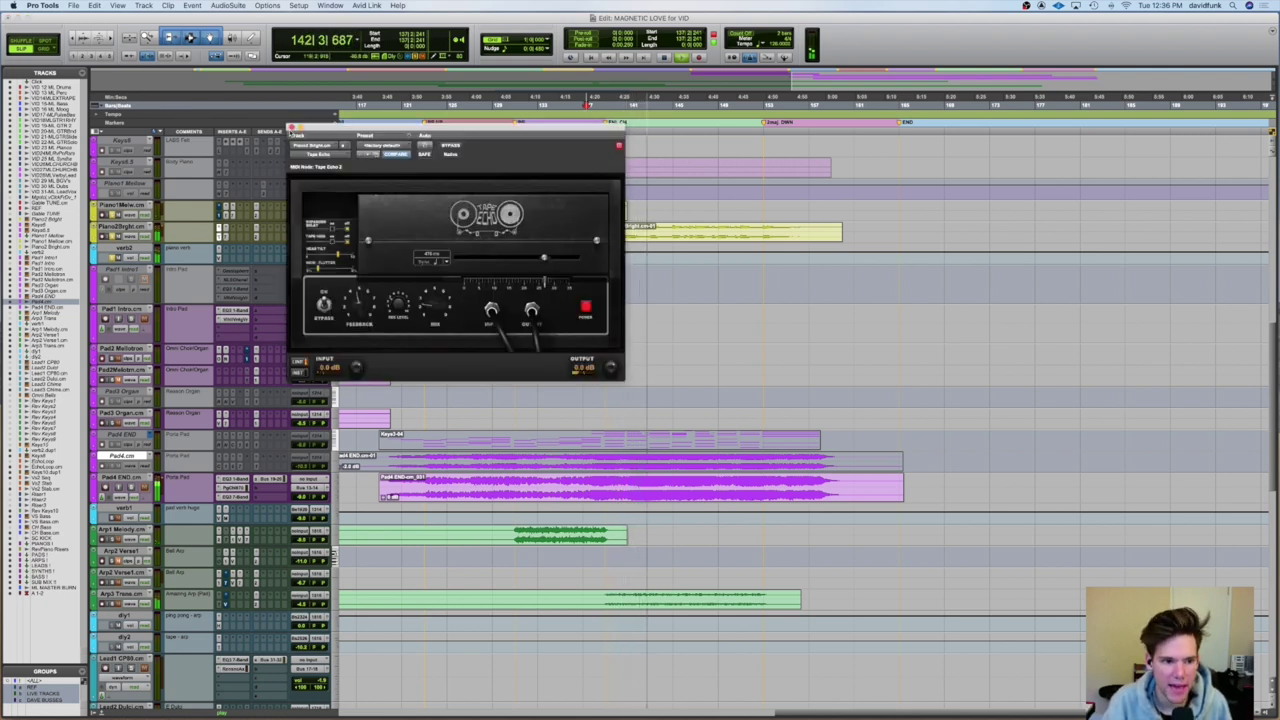
pyautogui.click(291, 128)
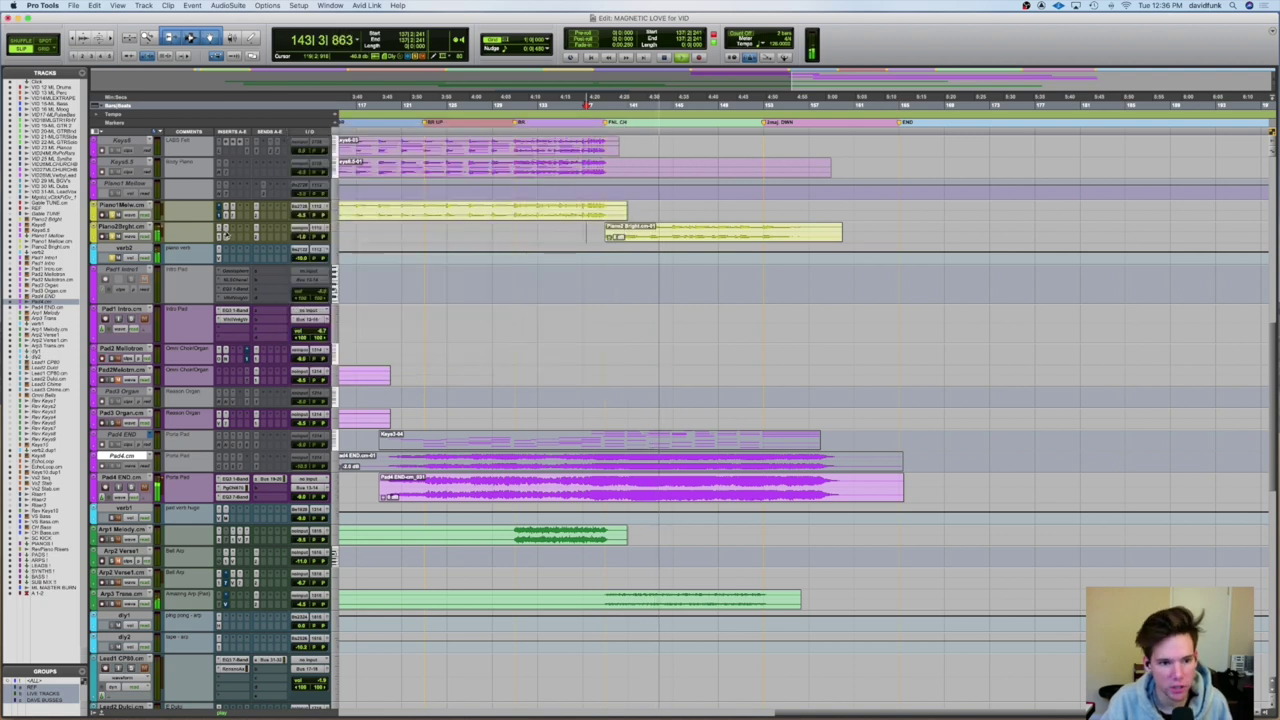
pyautogui.click(225, 233)
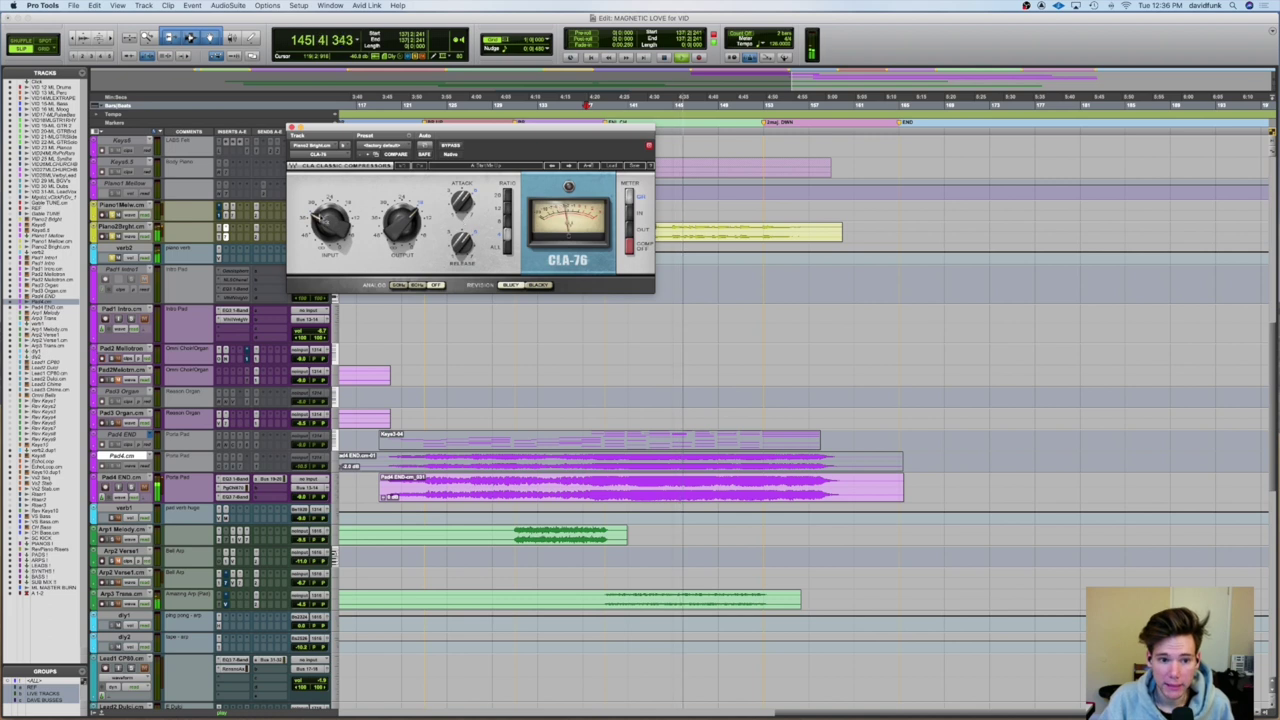
pyautogui.click(292, 128)
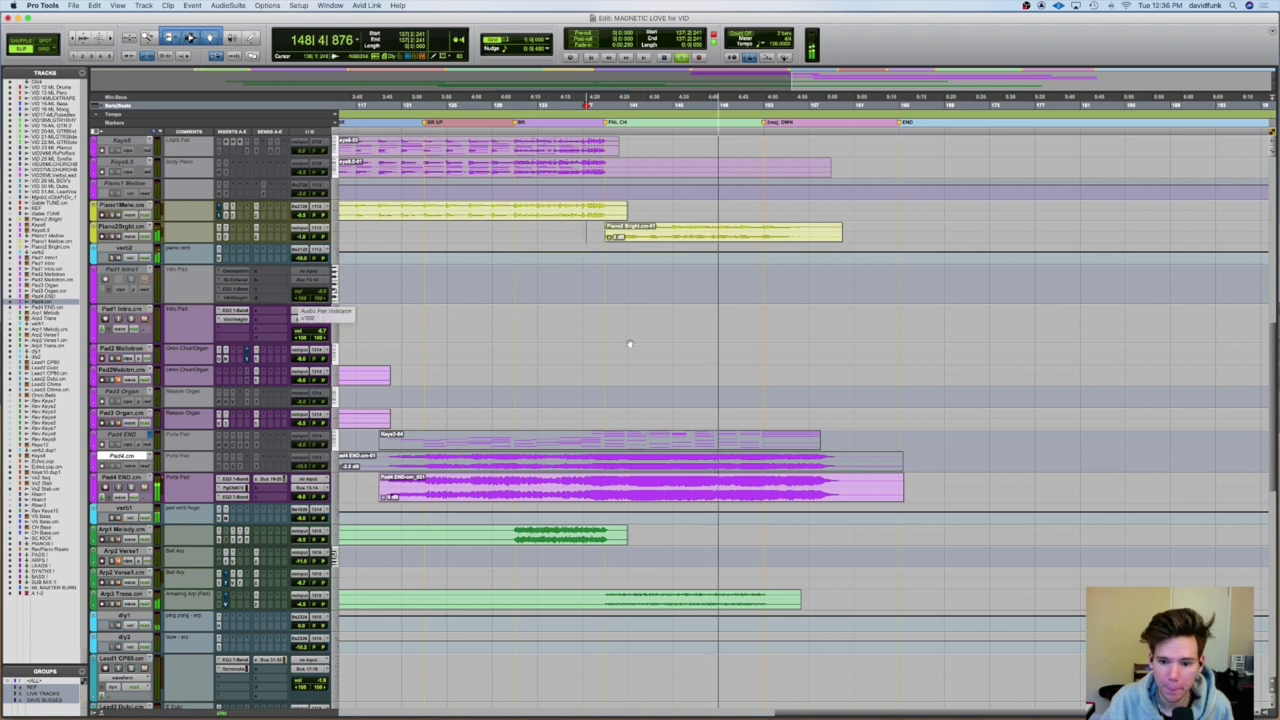
pyautogui.scroll(-3, 629, 344)
pyautogui.press('space')
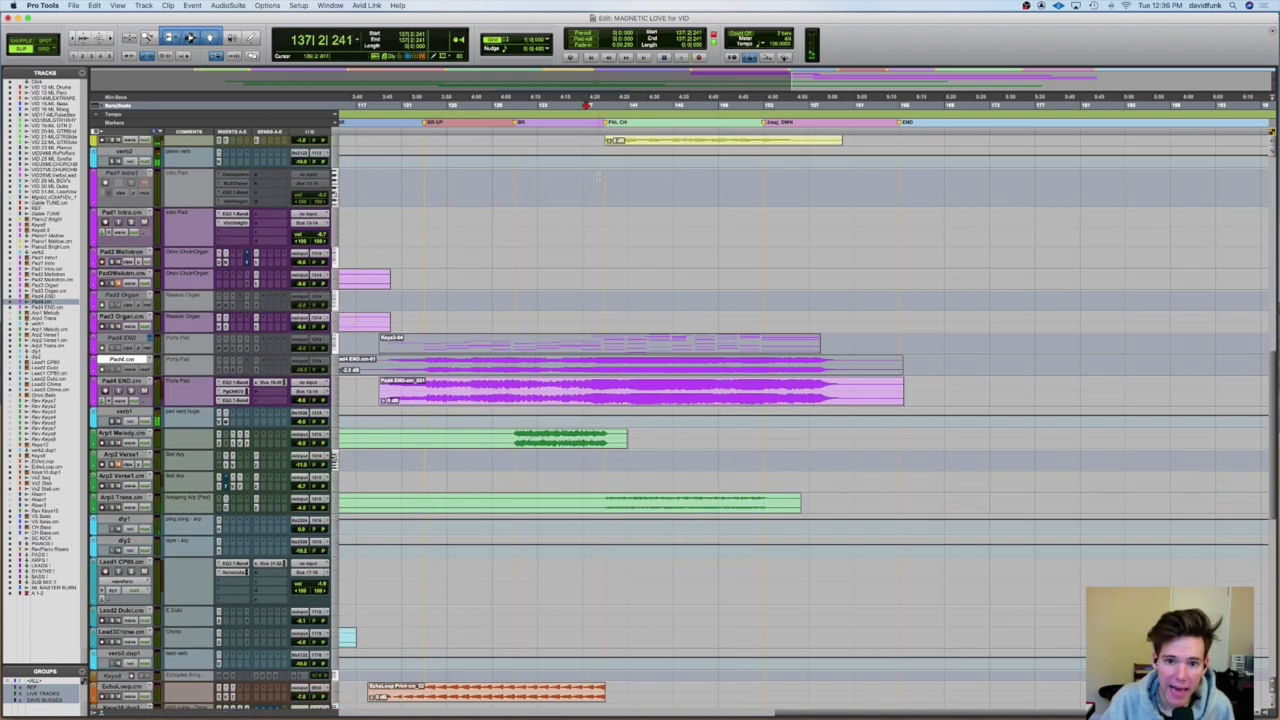
# - Select the Pad4 END.cm section from about bar 138 to 157 and audition it
pyautogui.moveTo(598, 176); pyautogui.dragTo(790, 190)
pyautogui.moveTo(603, 391); pyautogui.dragTo(820, 392)
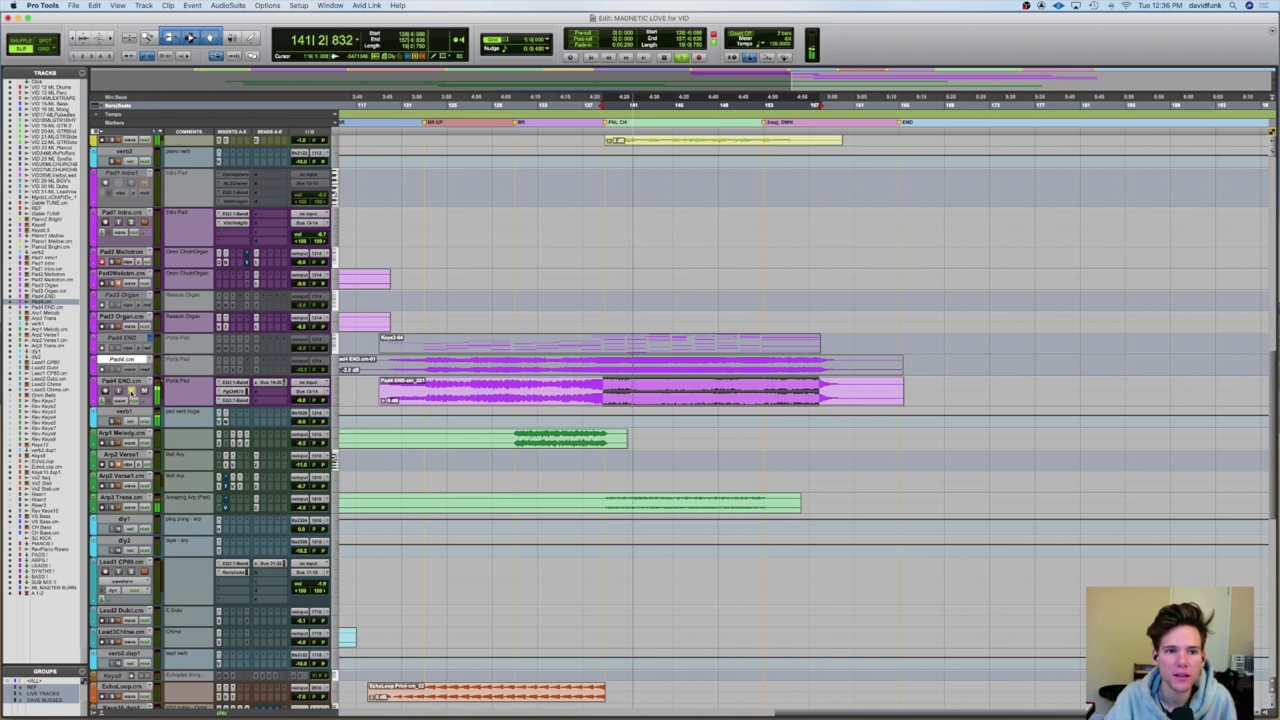
pyautogui.press('space')
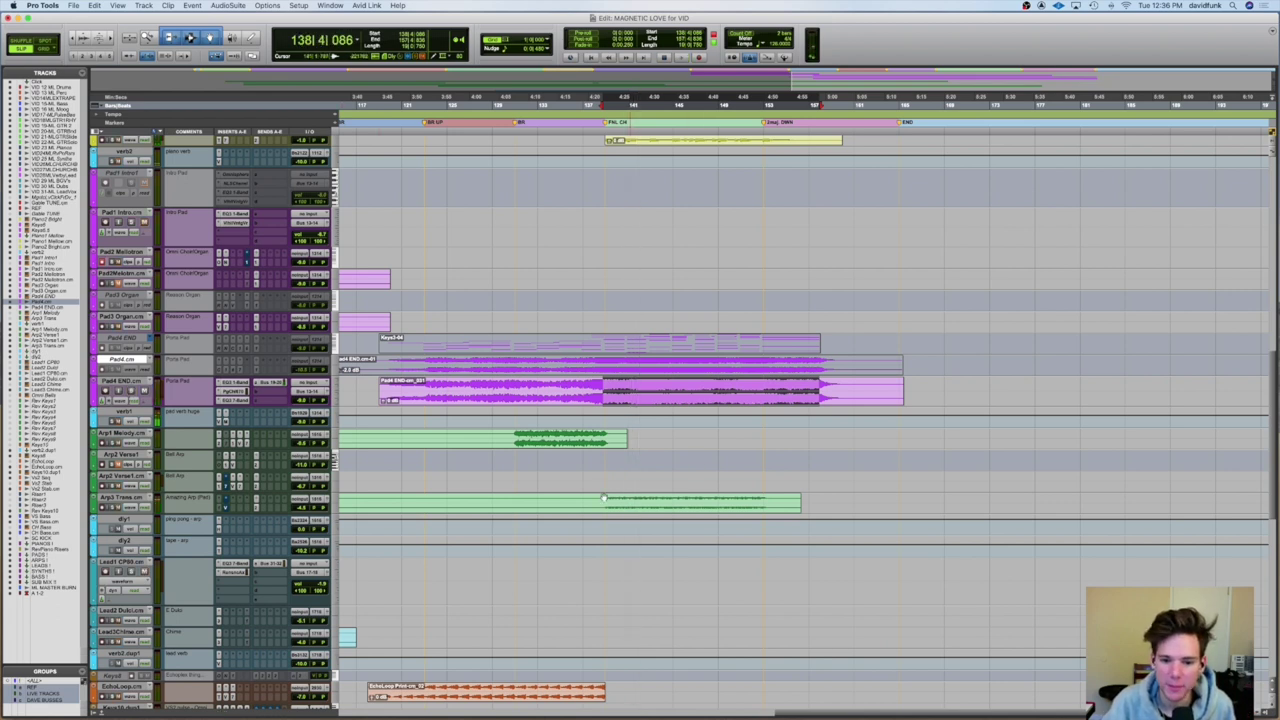
# - Highlight the final chorus section of Arp3 Trans.cm and play the soloed arp with the pad from bar 139
pyautogui.moveTo(604, 503); pyautogui.dragTo(765, 503)
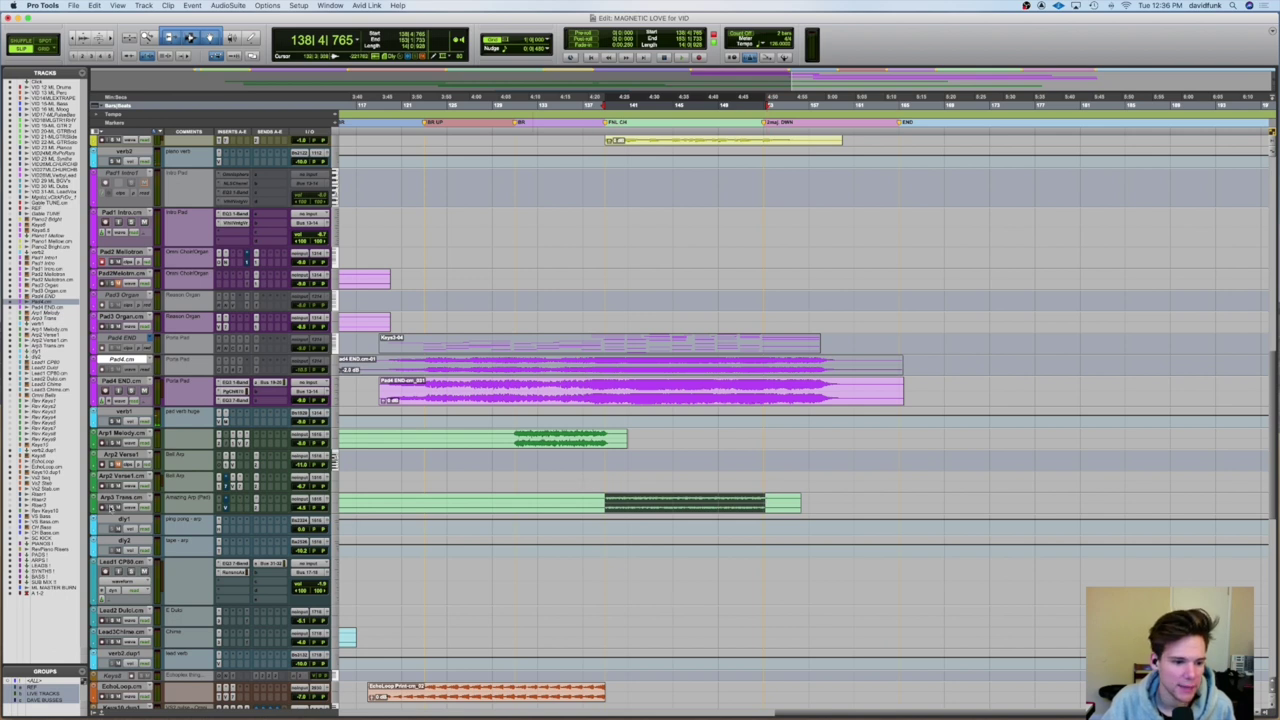
pyautogui.scroll(-5, 581, 486)
pyautogui.scroll(5, 581, 486)
pyautogui.hscroll(2, 581, 486)
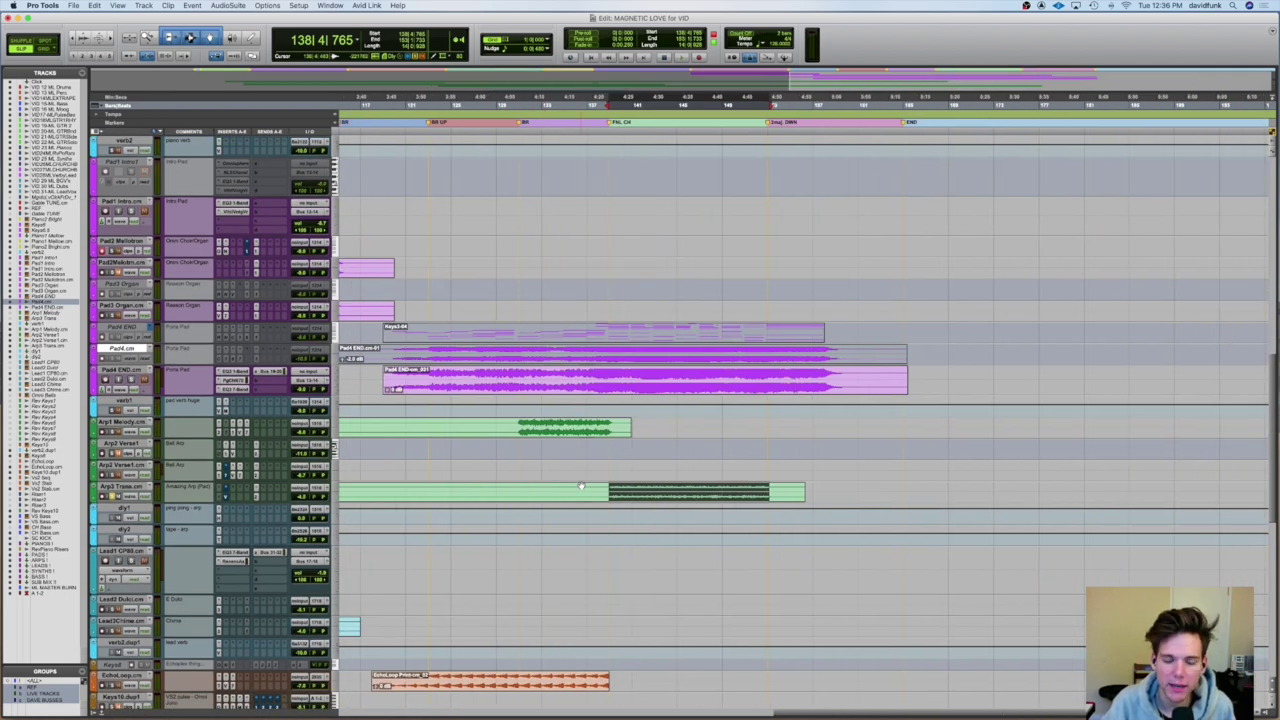
pyautogui.click(608, 491)
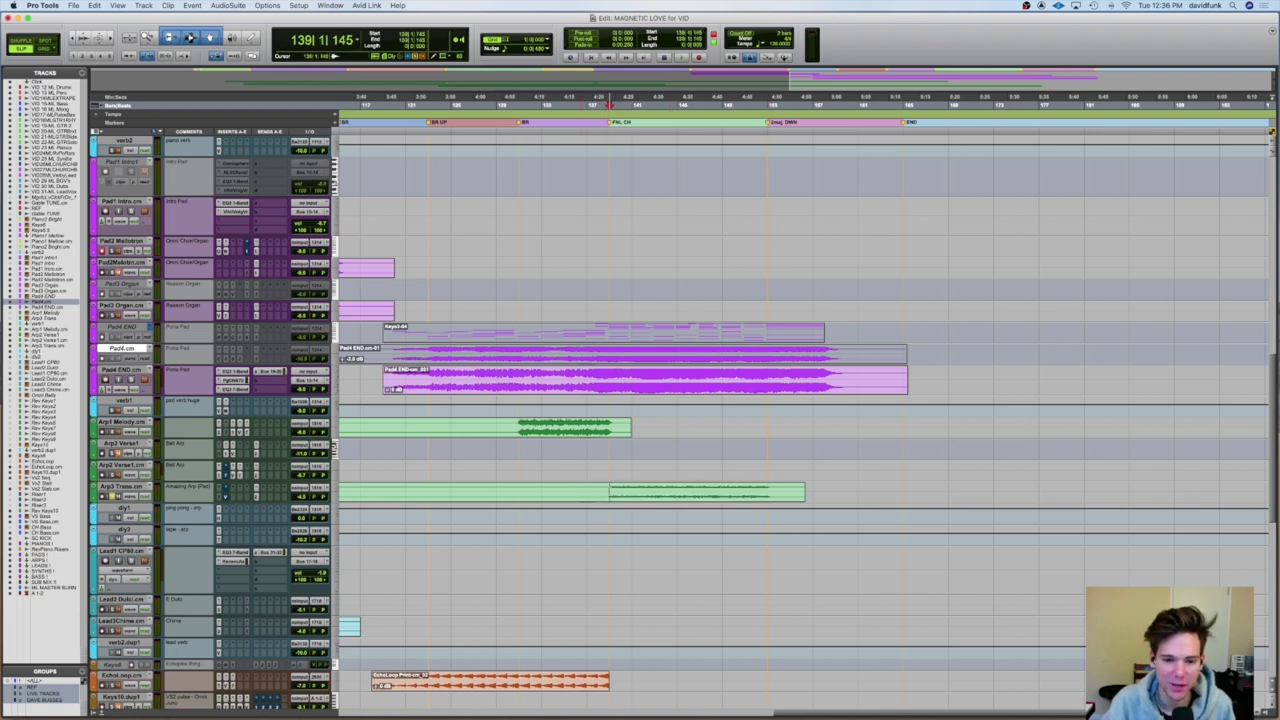
pyautogui.press('space')
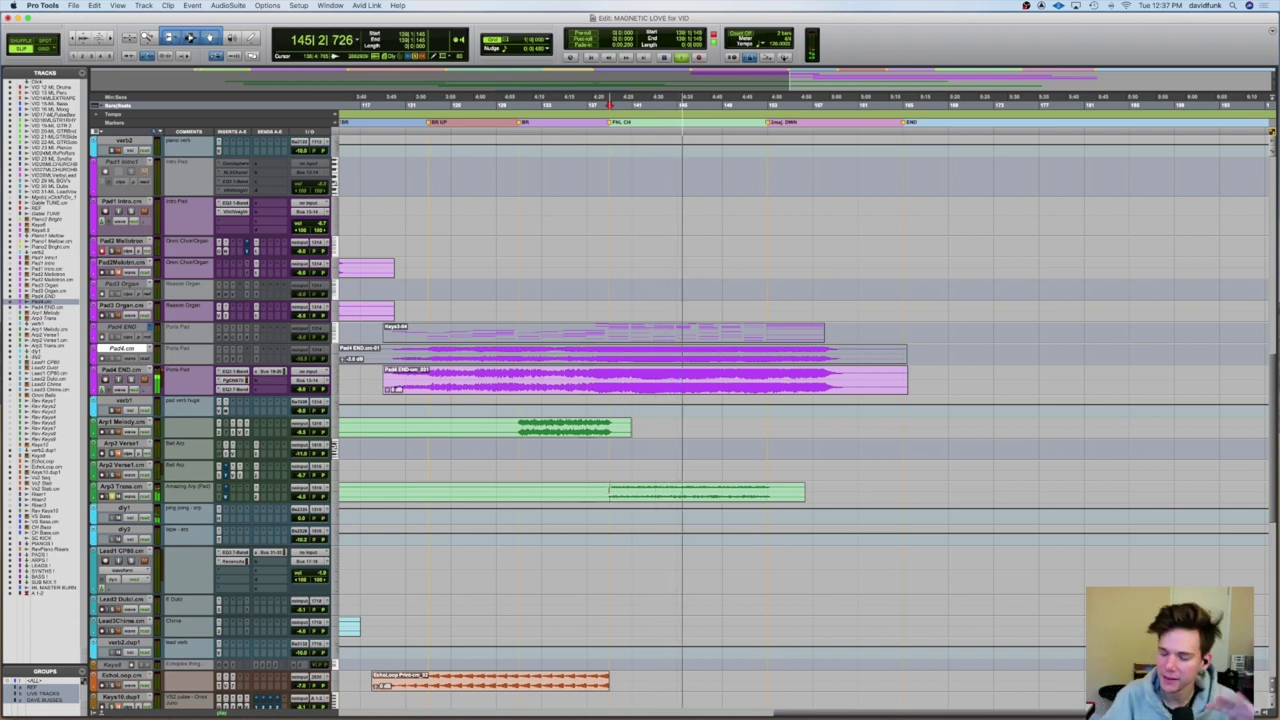
# - Audition the final chorus with the piano and pad tracks, restarting from bar 130, and stop playback
pyautogui.scroll(5, 117, 507)
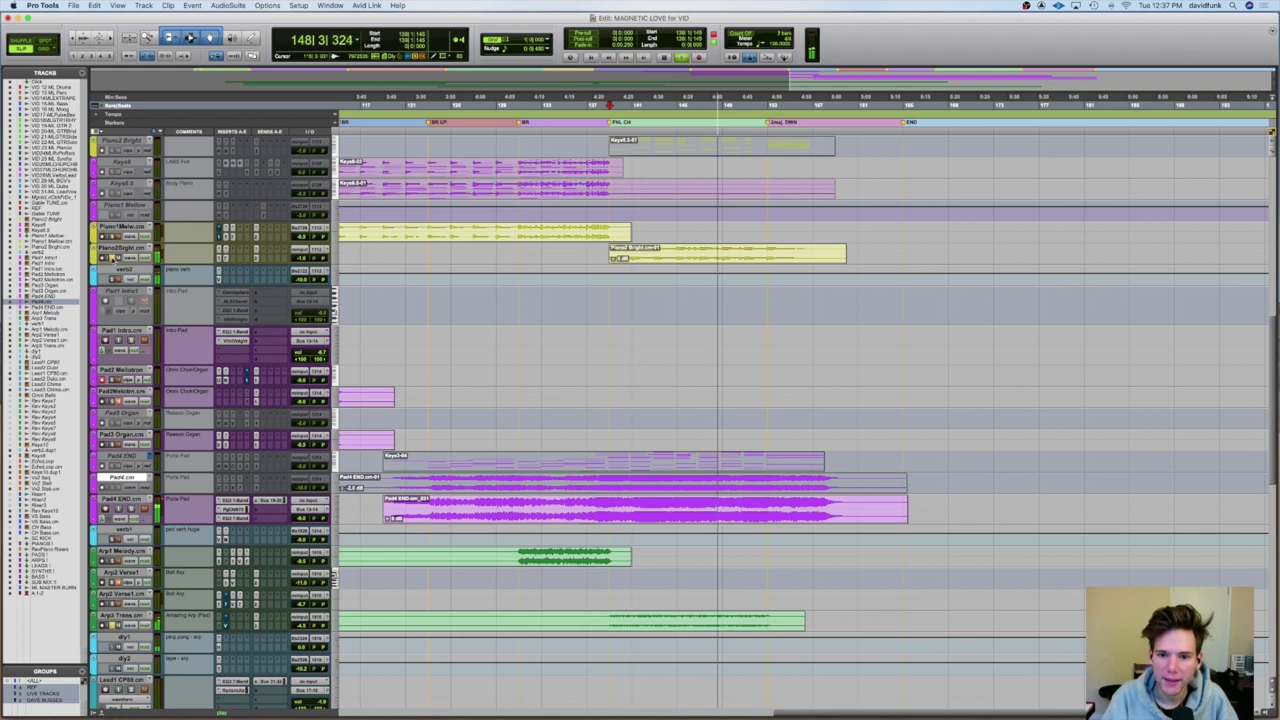
pyautogui.press('space')
pyautogui.scroll(5, 673, 316)
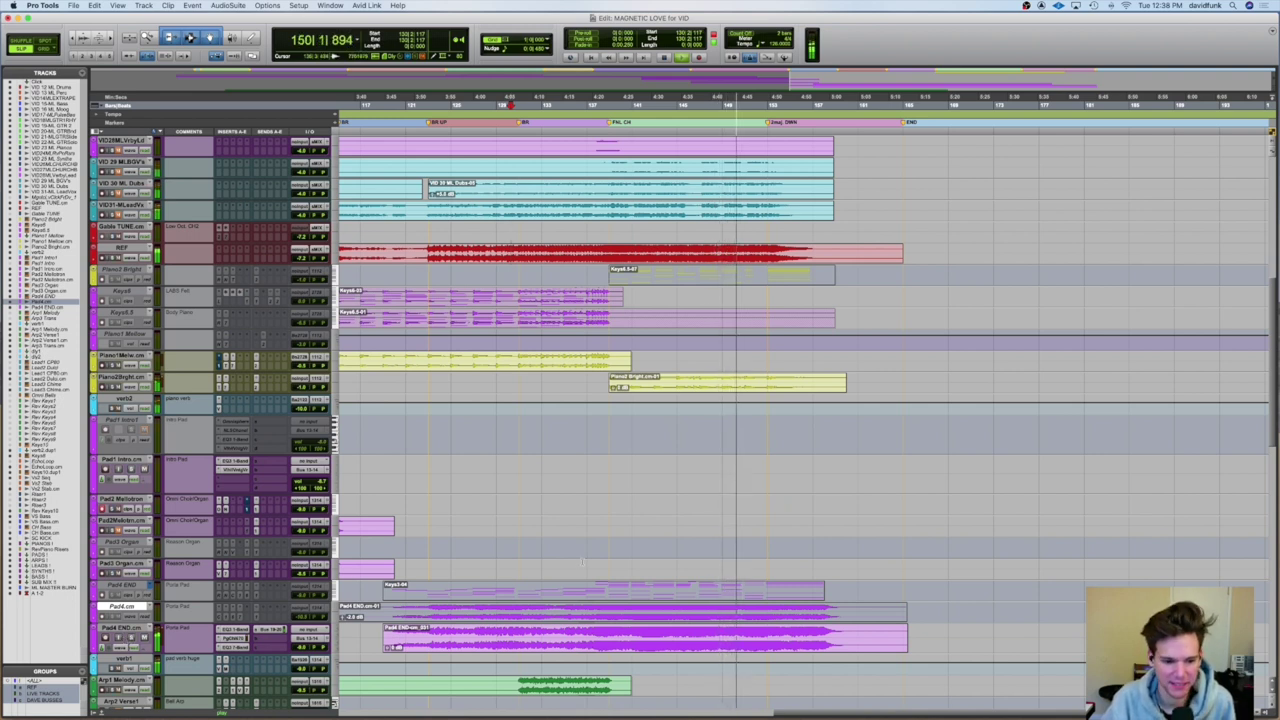
pyautogui.scroll(-3, 614, 531)
pyautogui.scroll(3, 616, 535)
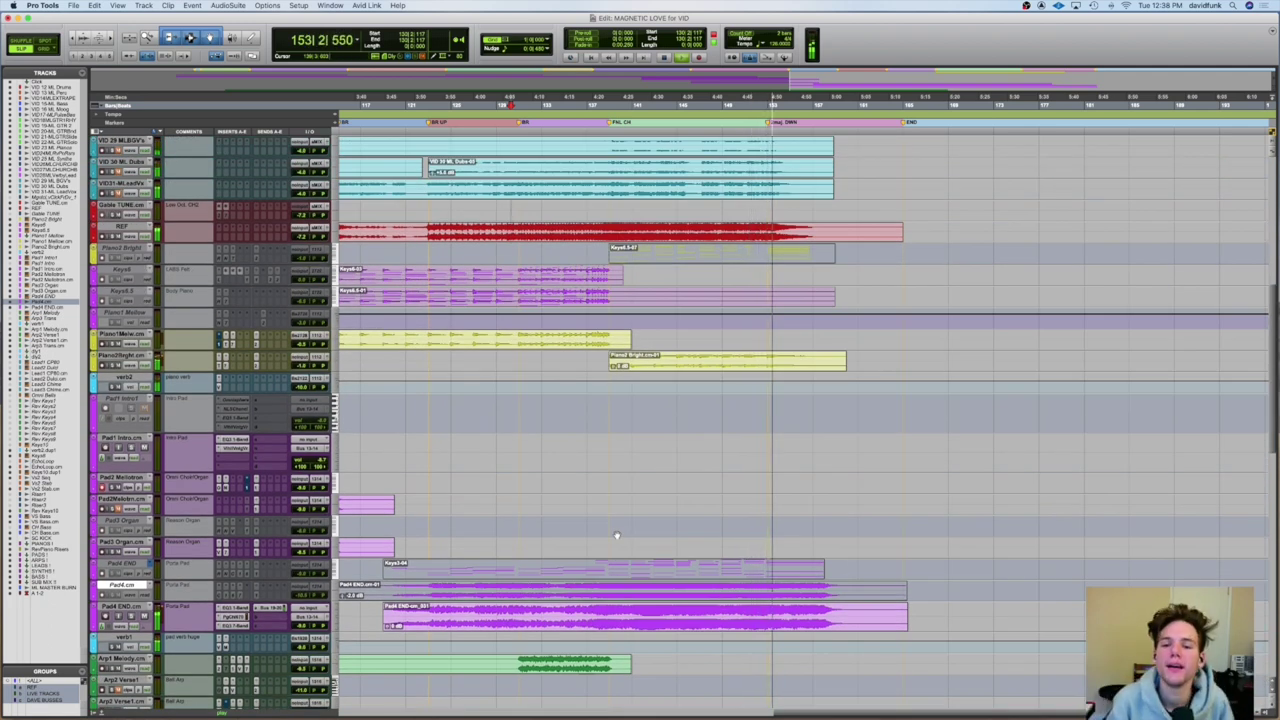
pyautogui.scroll(-3, 616, 536)
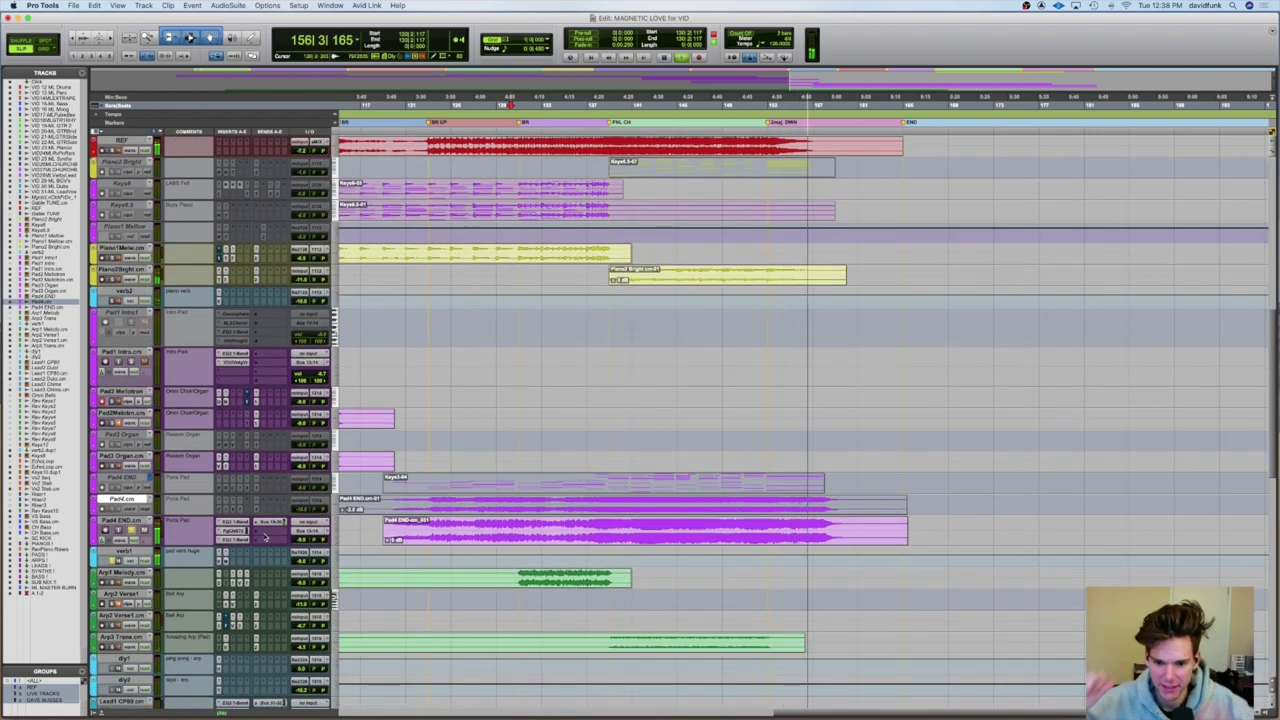
pyautogui.press('space')
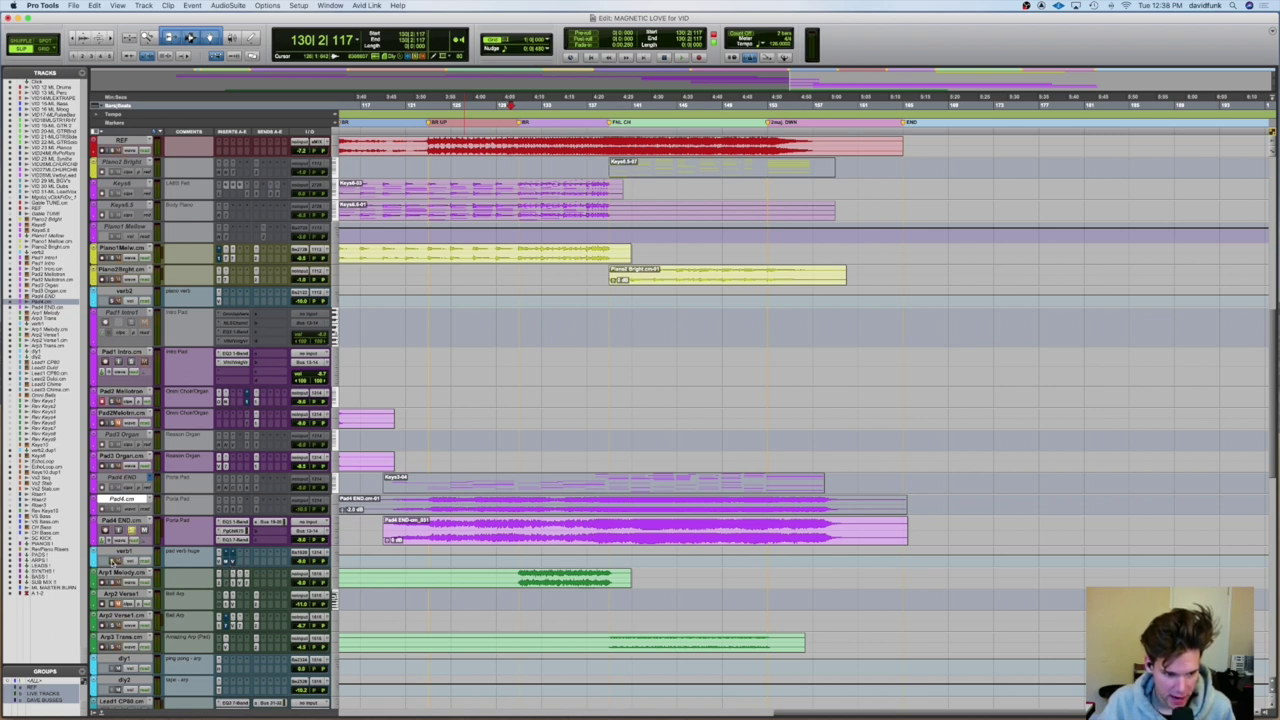
# - Play the Pad4 END.cm ending from bar 153, inspect its third-insert EQ3 7-Band settings, close the EQ and stop playback
pyautogui.click(770, 532)
pyautogui.press('space')
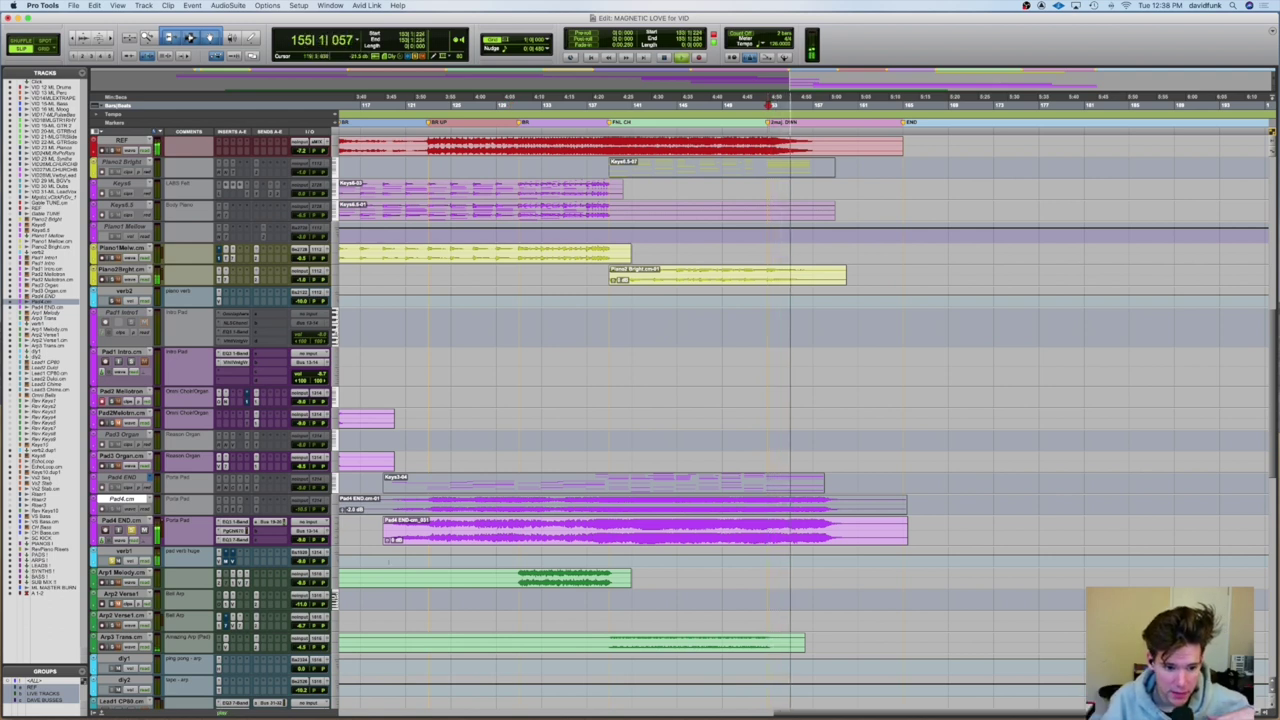
pyautogui.click(233, 539)
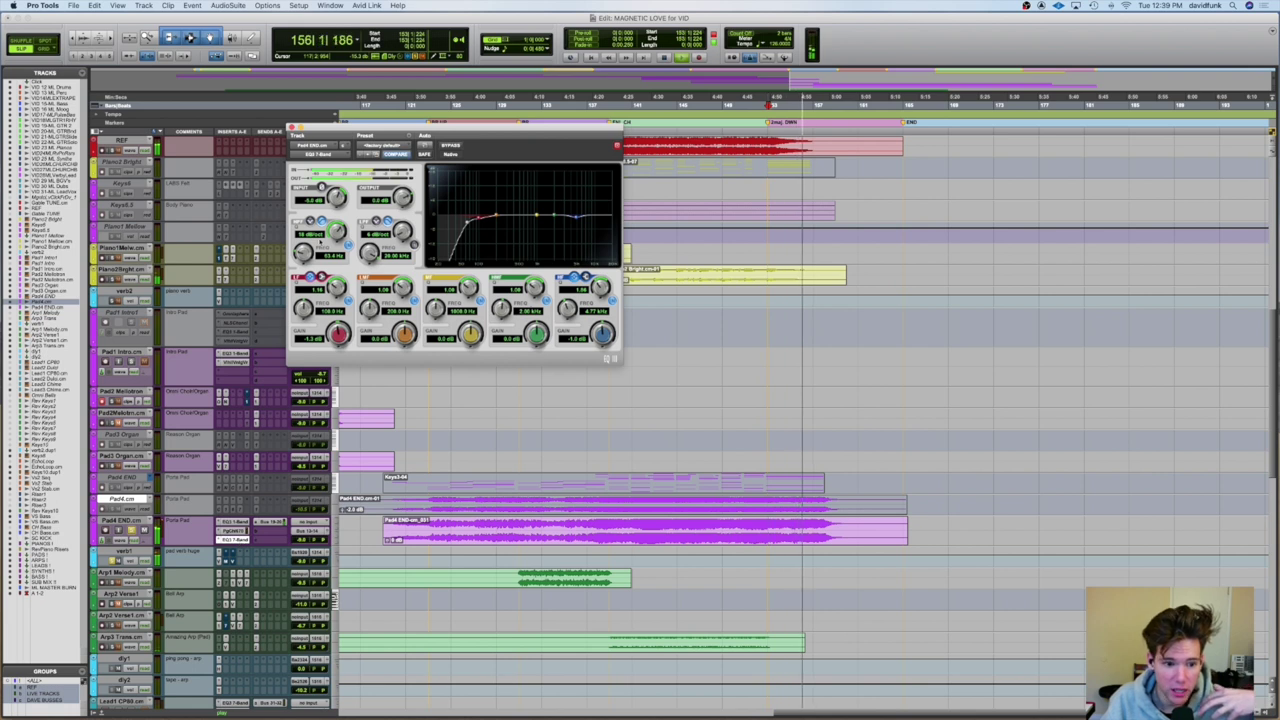
pyautogui.click(289, 127)
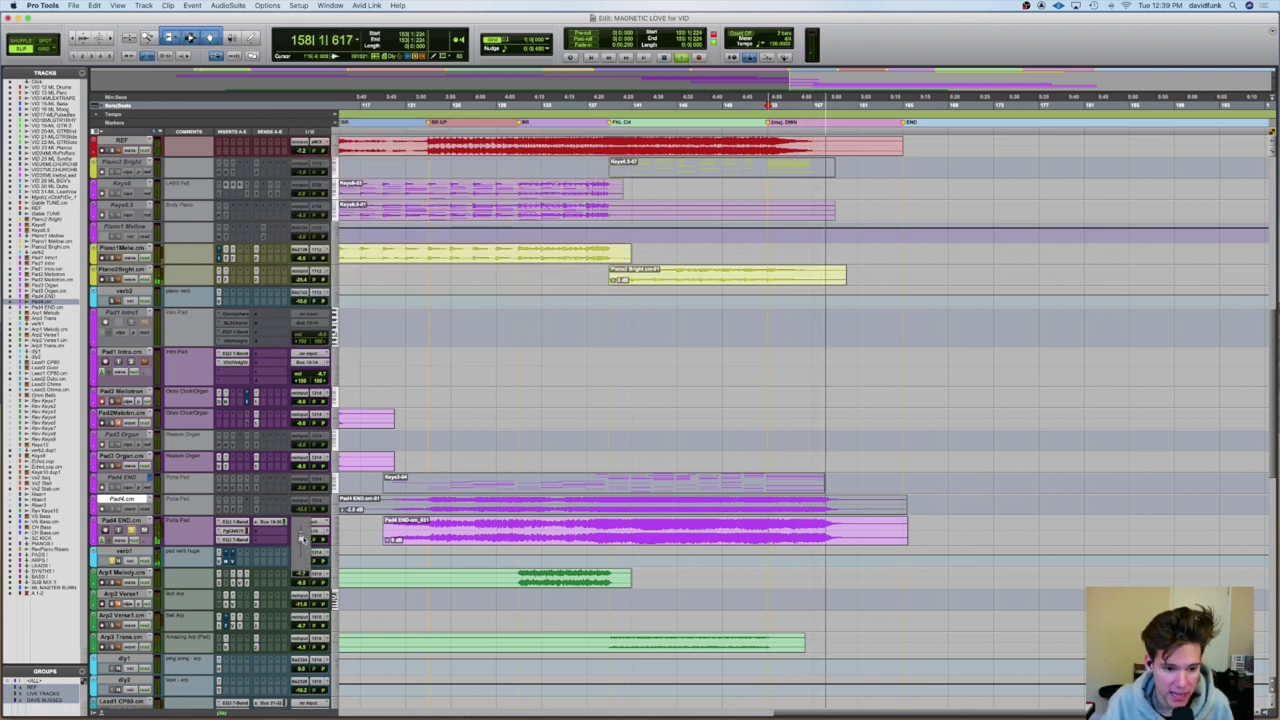
pyautogui.press('space')
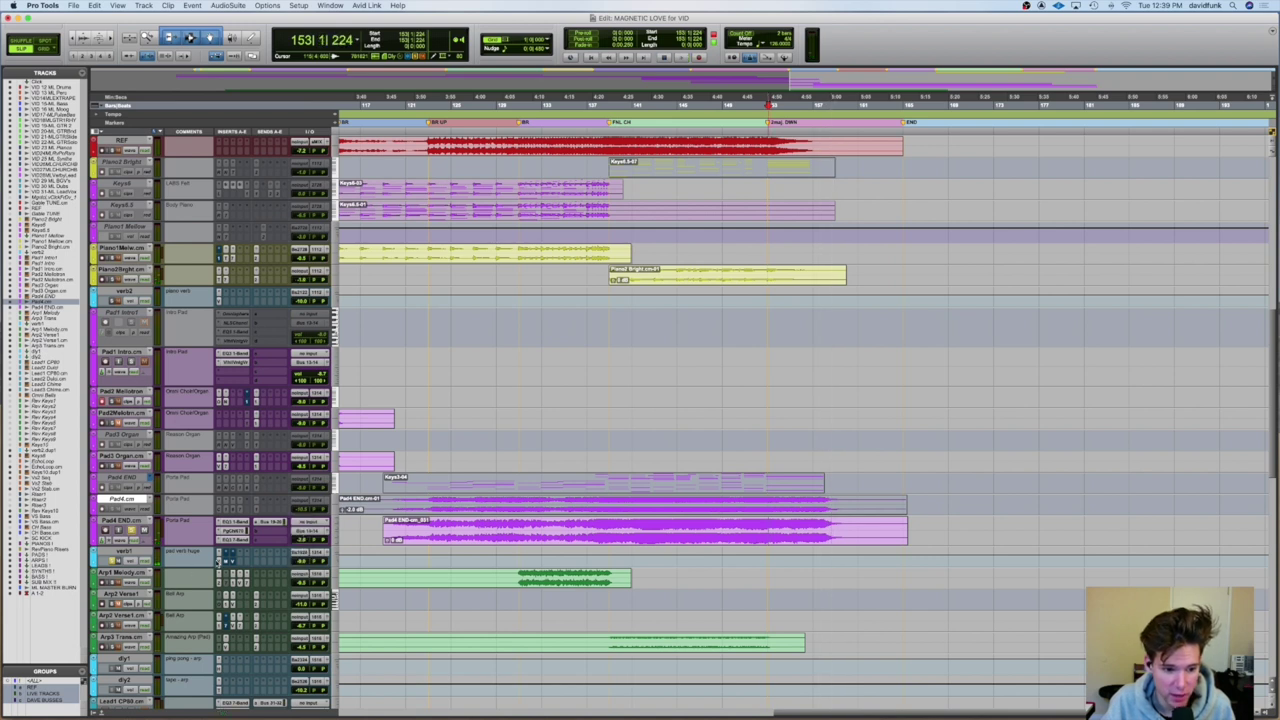
# - Inspect the ValhallaVintageVerb on the verb1 track, close it and play the pad ending from bar 153
pyautogui.click(219, 560)
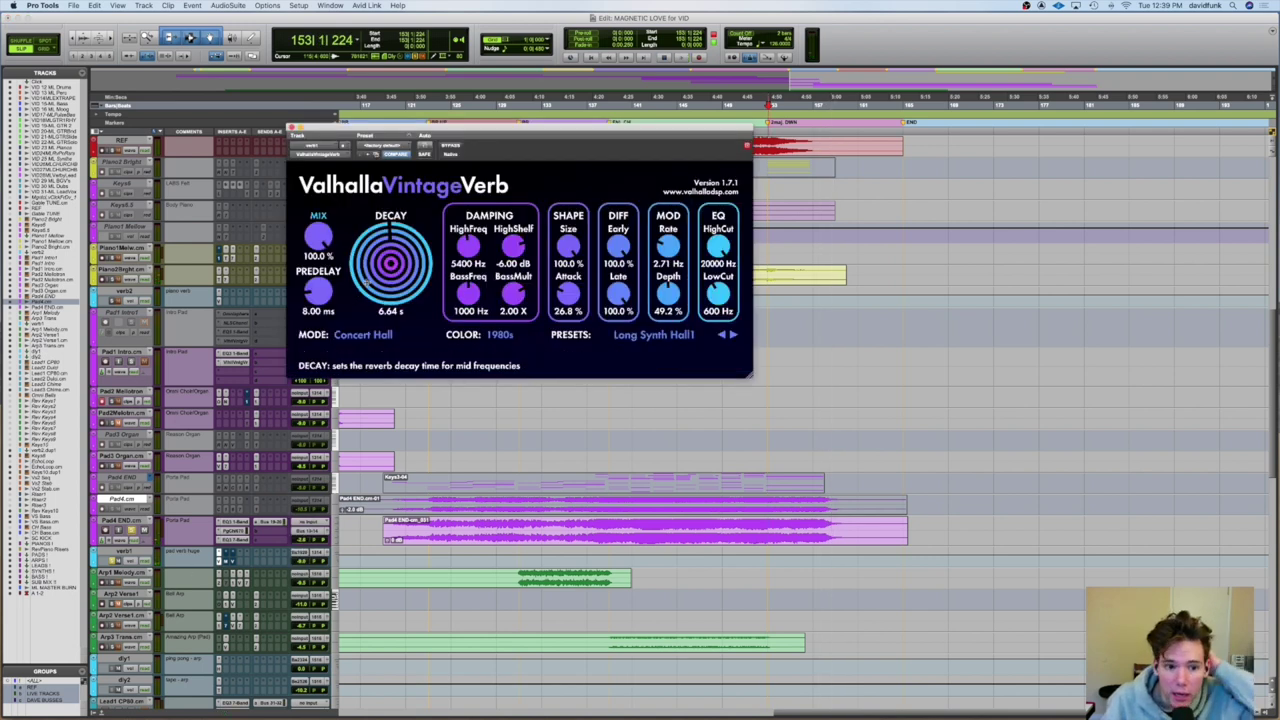
pyautogui.click(290, 128)
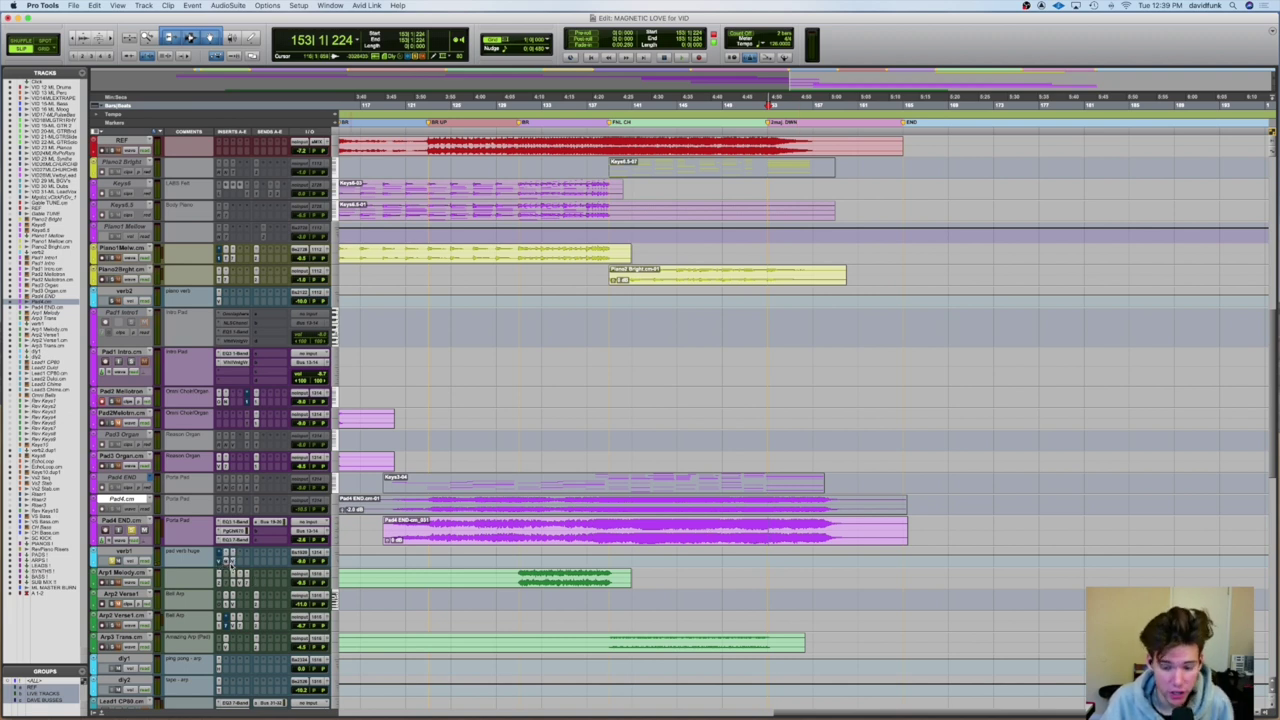
pyautogui.press('space')
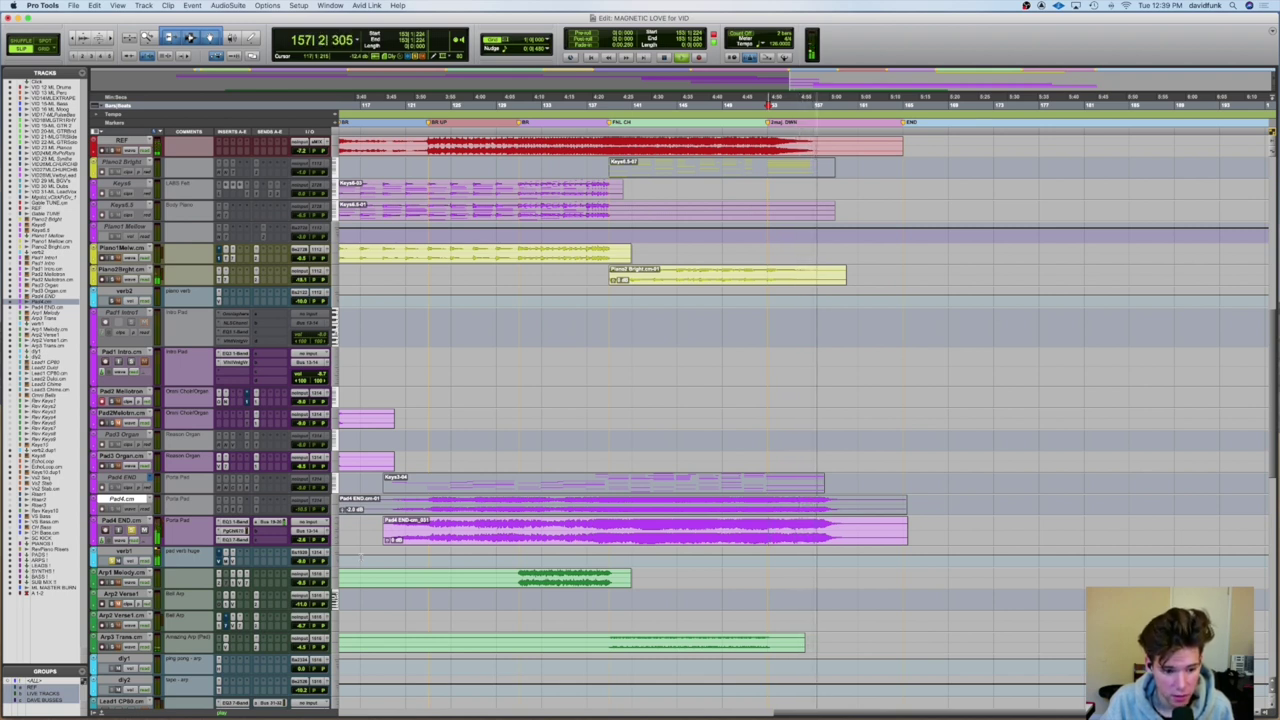
# - Show verb1's Manny Marroquin Distortion and ValhallaVintageVerb plug-ins side by side
pyautogui.click(224, 560)
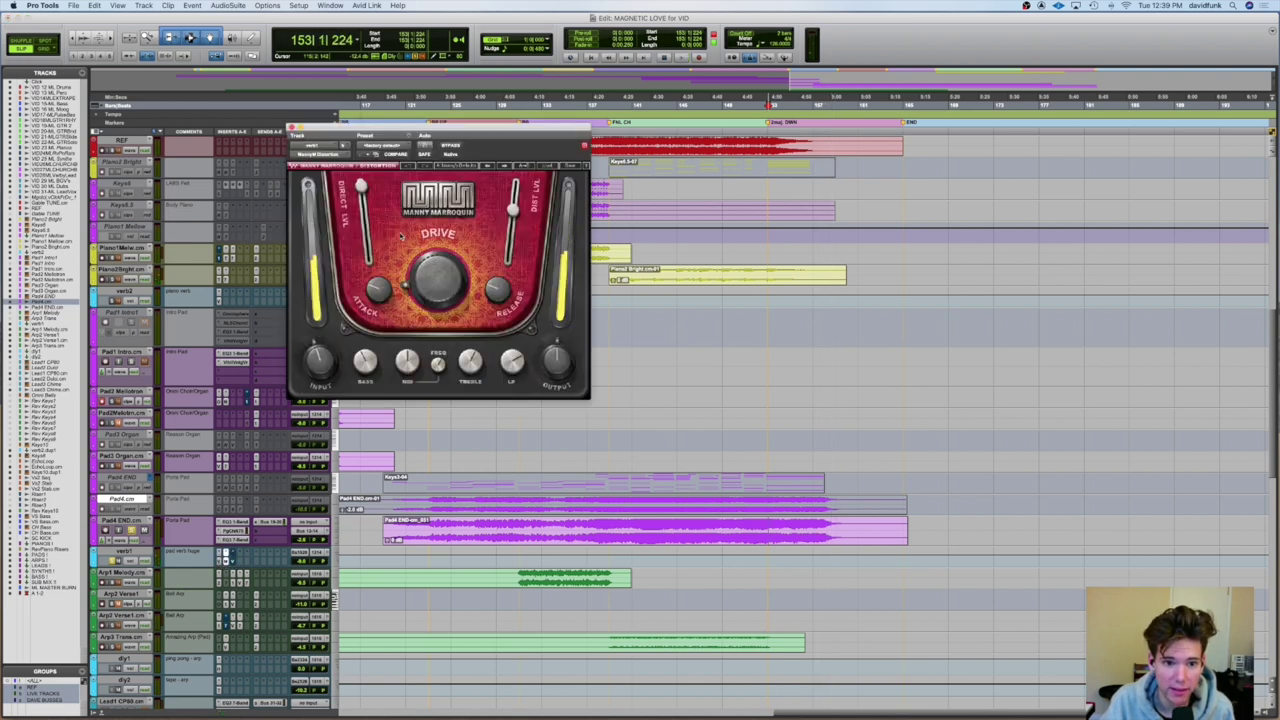
pyautogui.moveTo(470, 130); pyautogui.dragTo(776, 116)
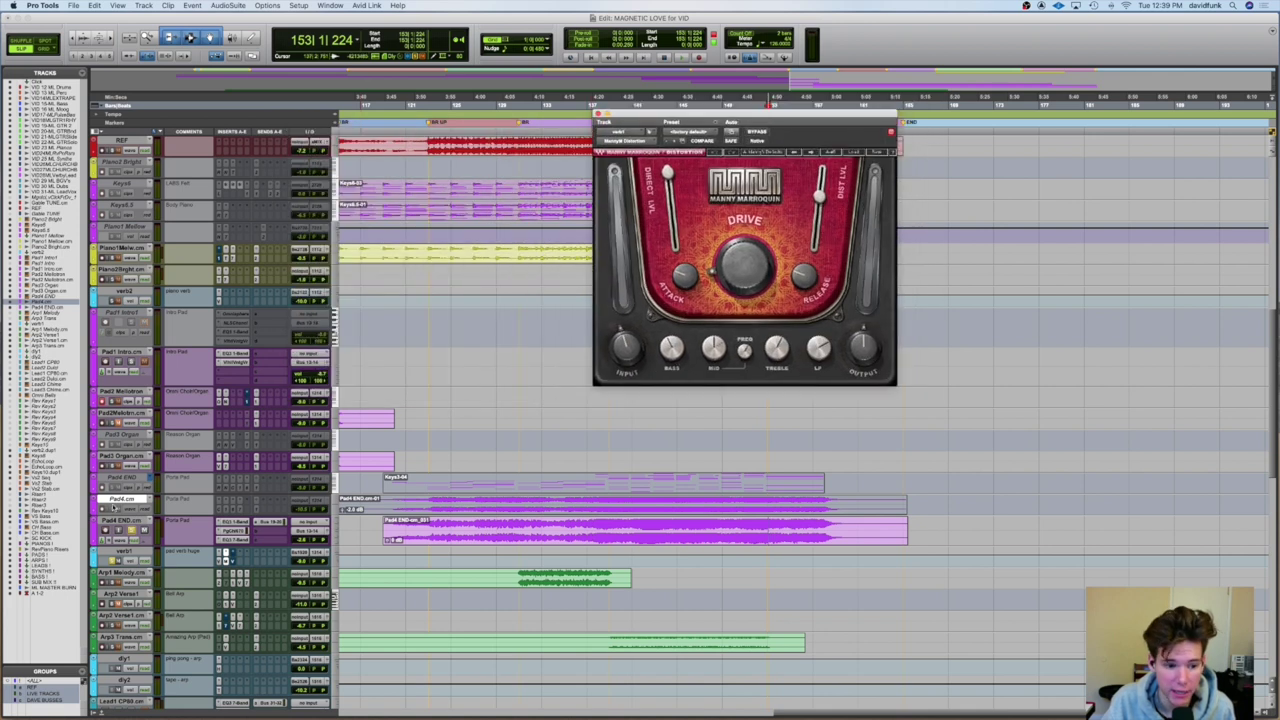
pyautogui.click(221, 558)
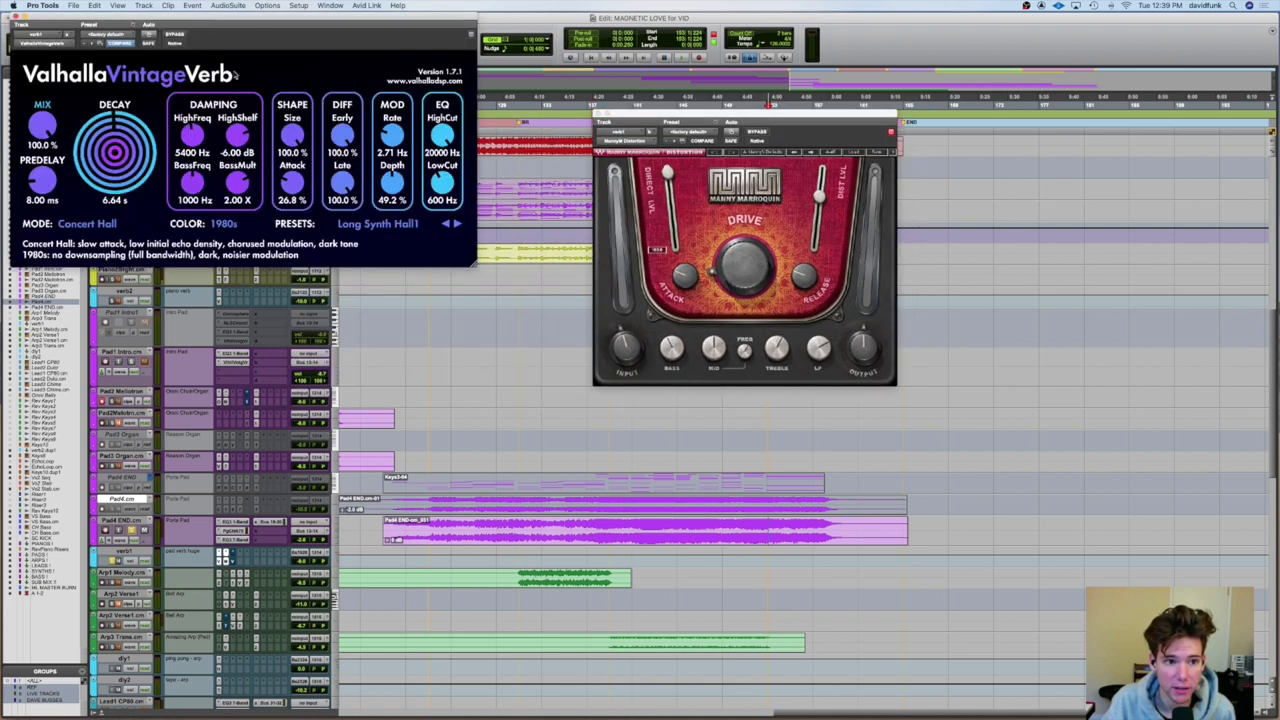
pyautogui.moveTo(239, 30); pyautogui.dragTo(335, 119)
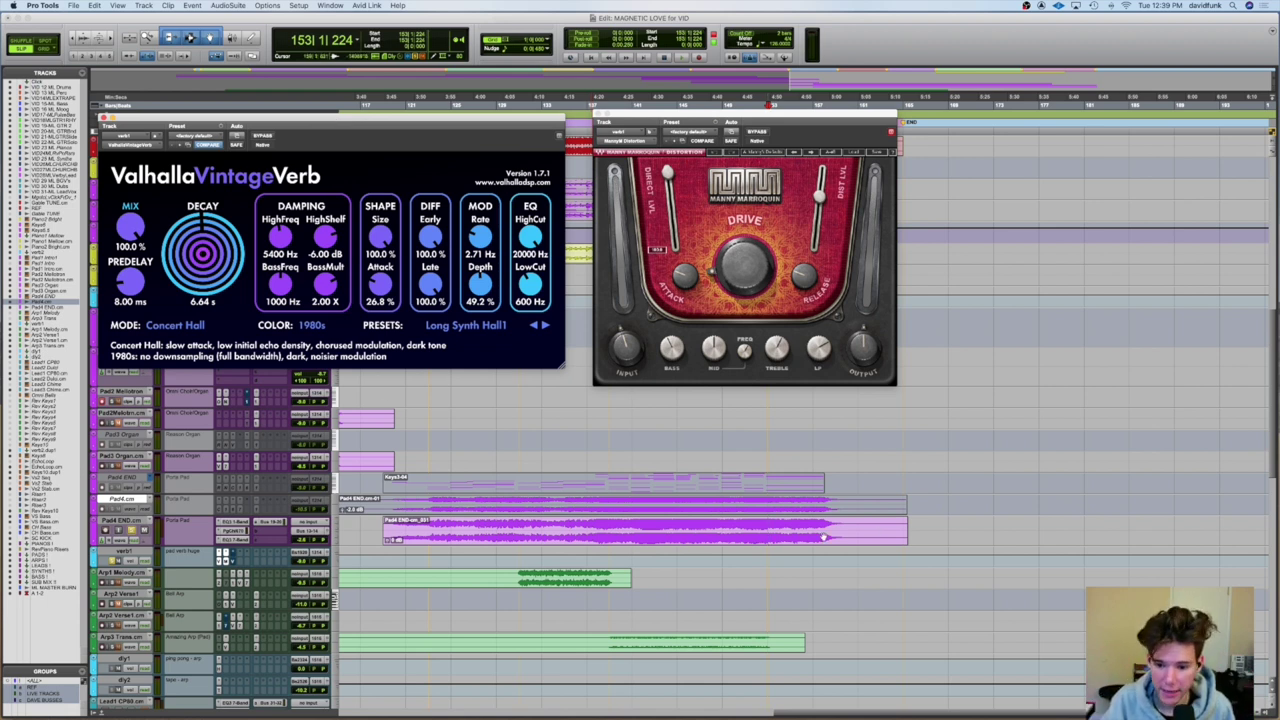
# - Audition the pad ending with its distorted reverb, including from bar 152, close both plug-in windows and stop playback
pyautogui.press('space')
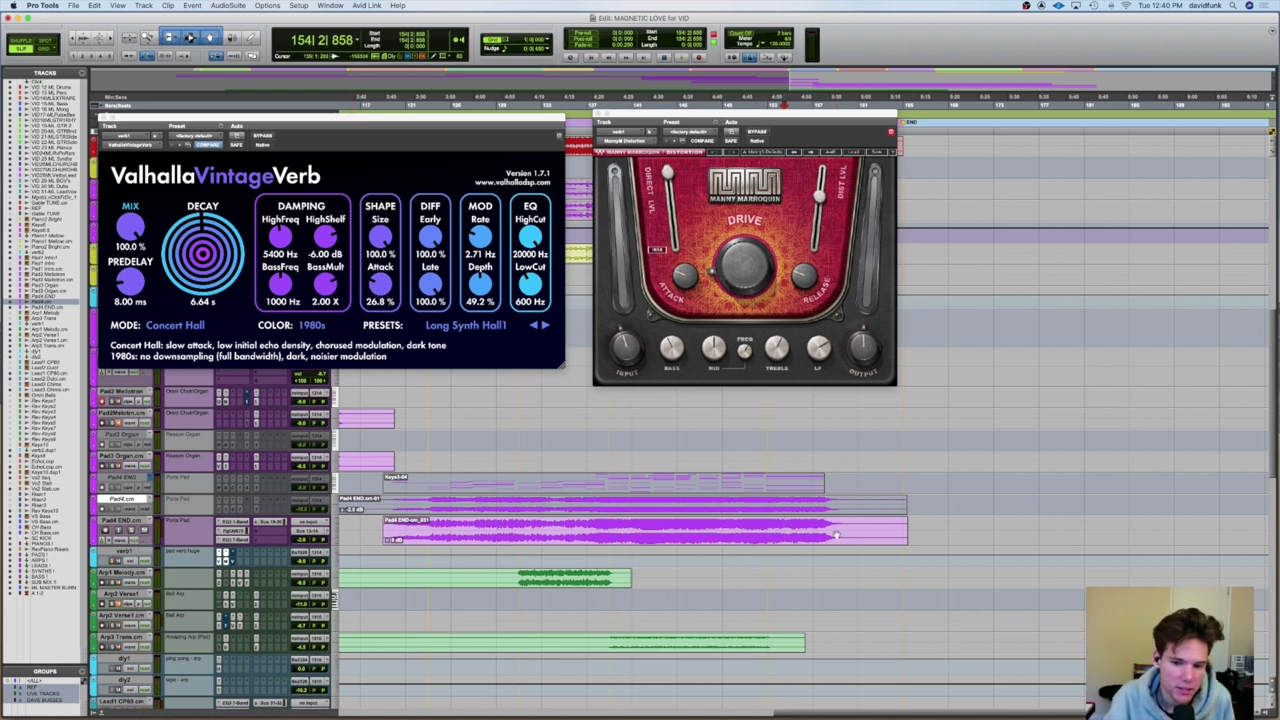
pyautogui.press('space')
pyautogui.press('space')
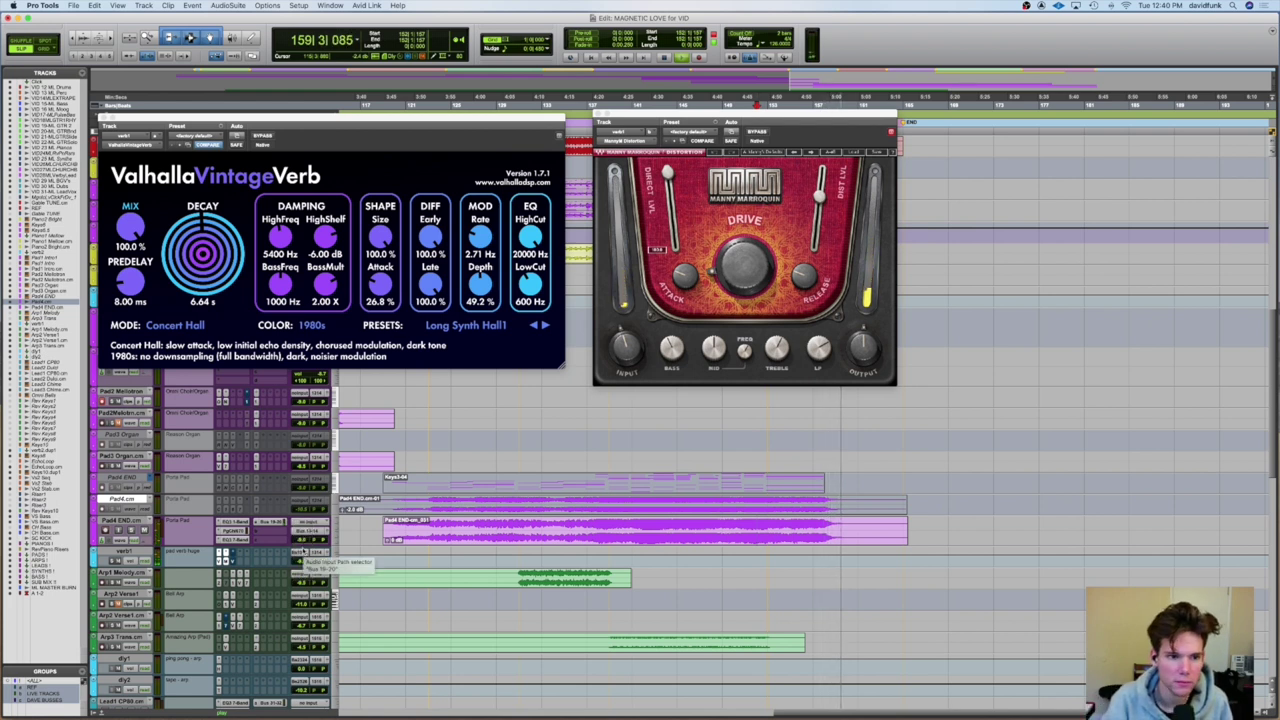
pyautogui.click(102, 118)
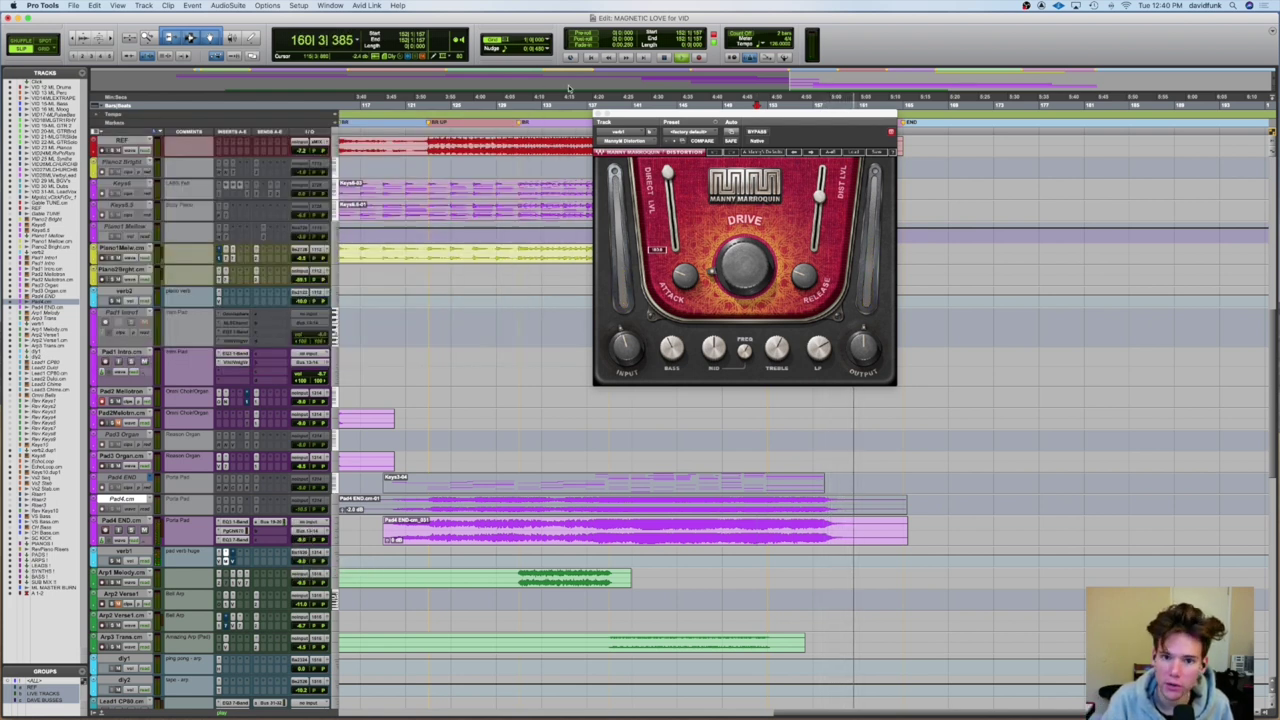
pyautogui.click(600, 118)
pyautogui.press('space')
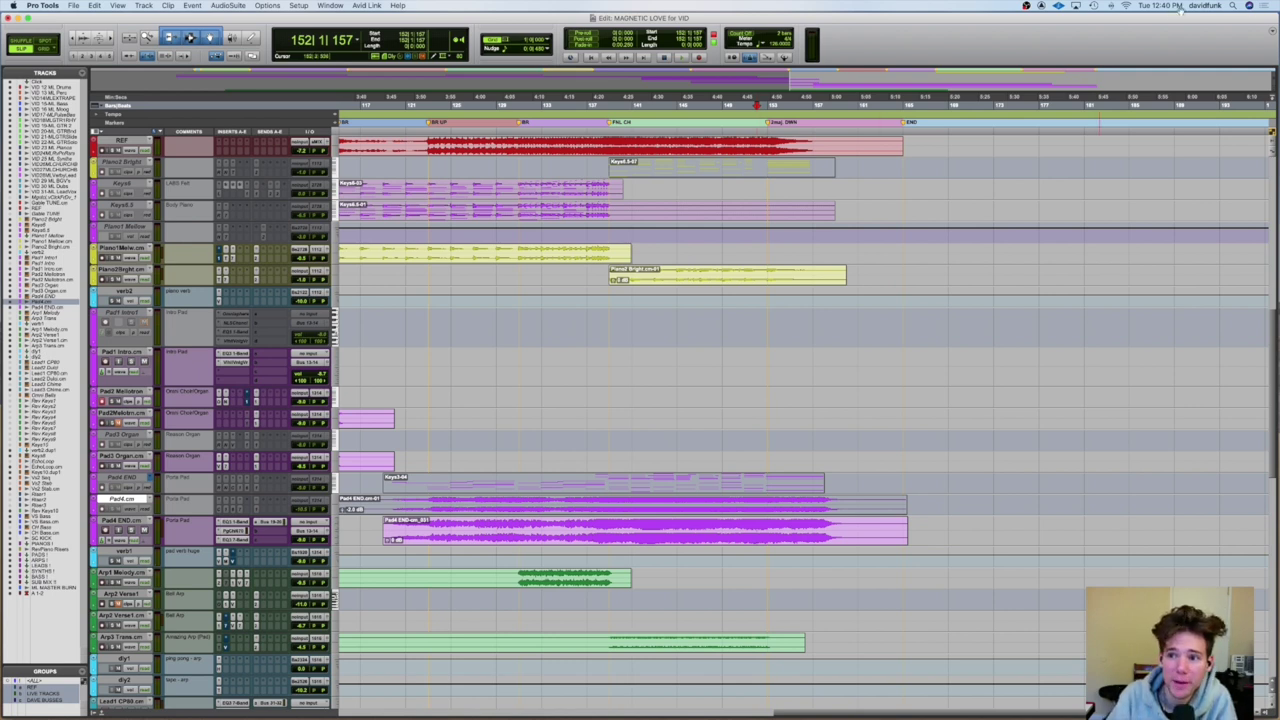
# - Look over the session's instrument tracks and return to the first chorus and verse 2 area, down to the bus tracks
pyautogui.scroll(-8, 636, 393)
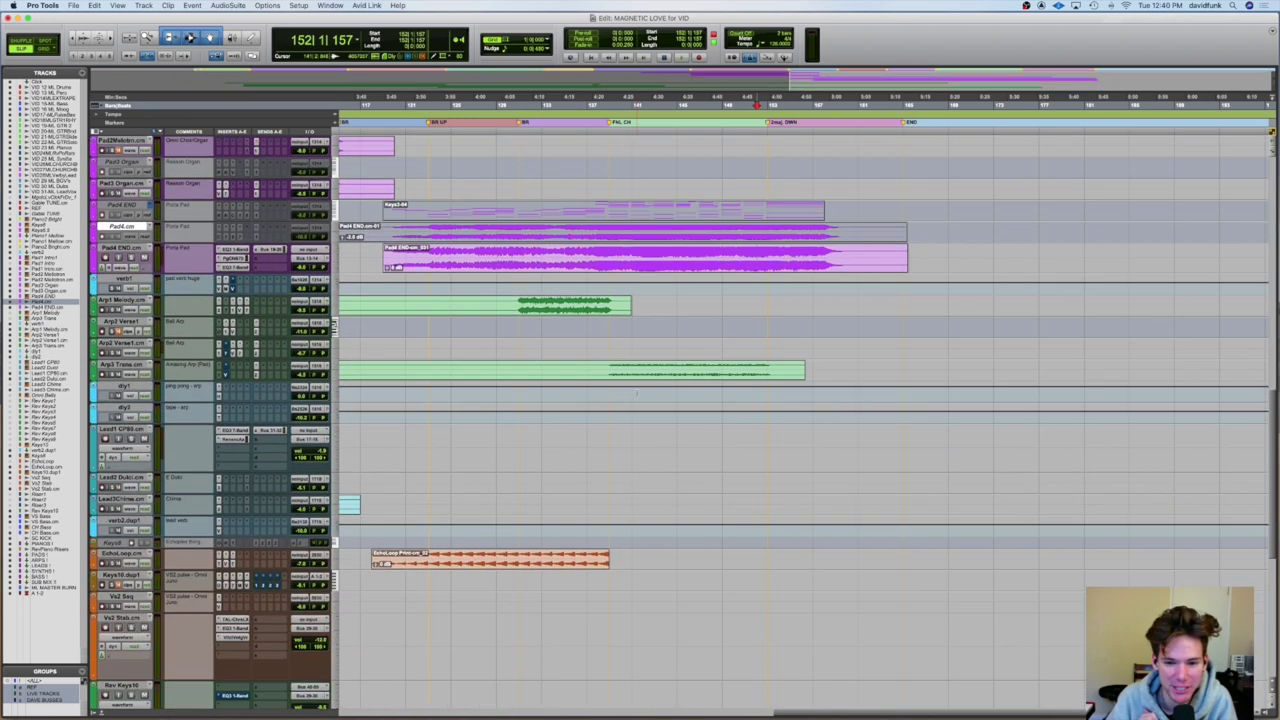
pyautogui.scroll(-12, 634, 393)
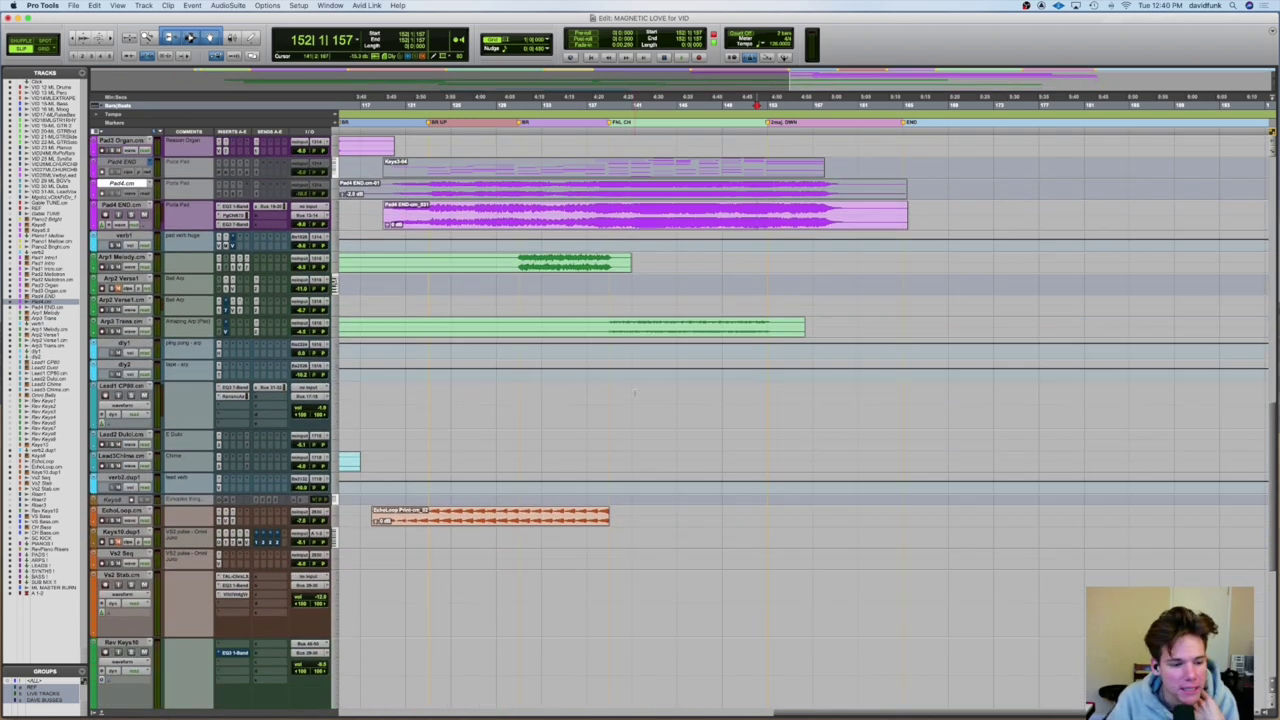
pyautogui.scroll(20, 635, 393)
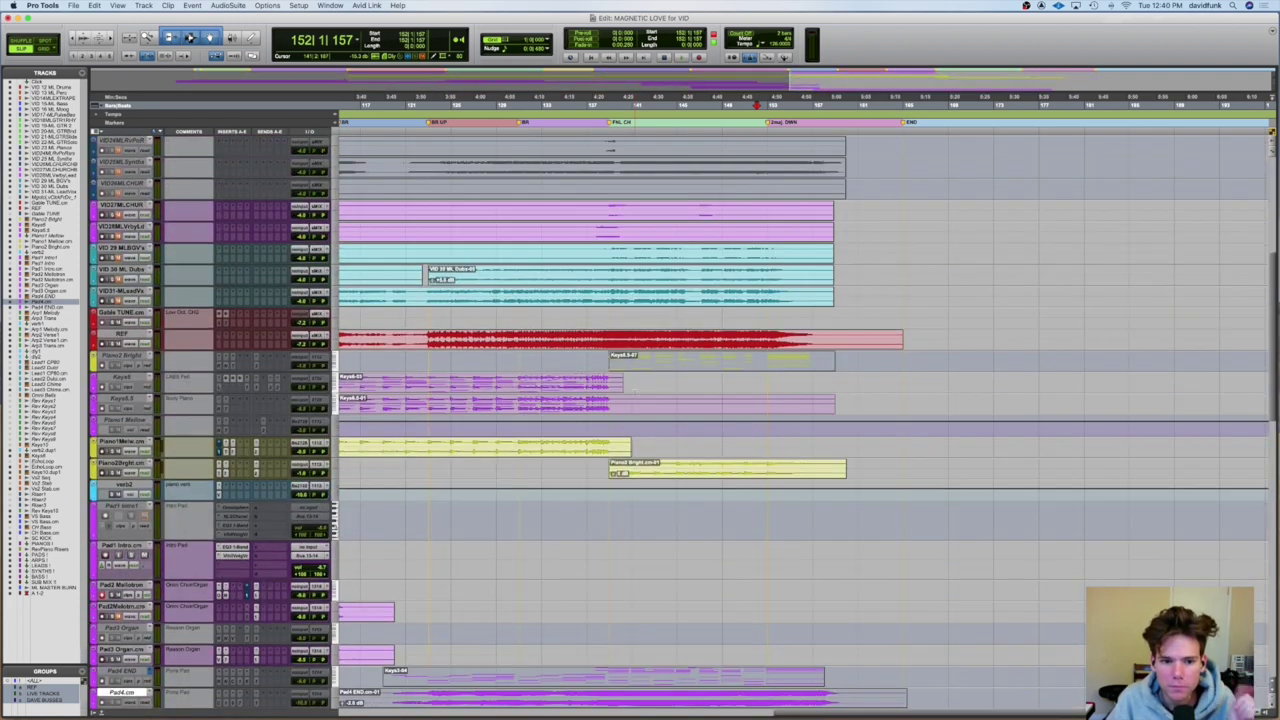
pyautogui.scroll(5, 254, 403)
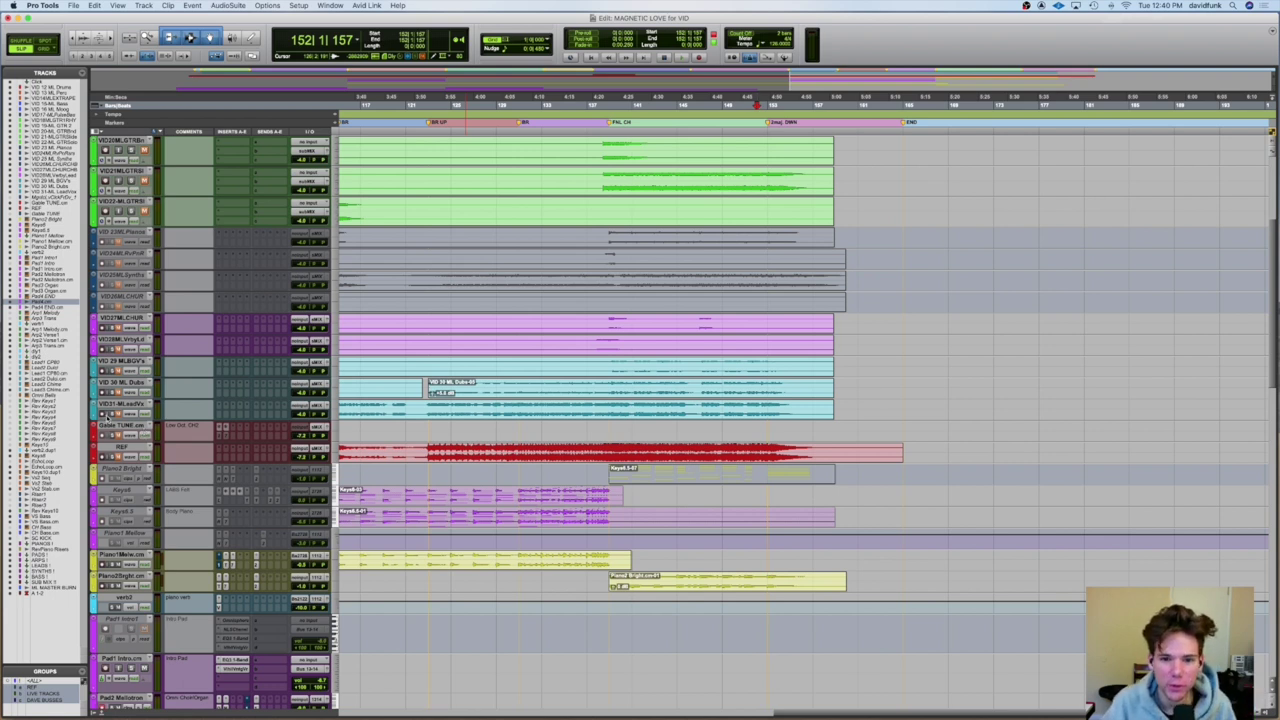
pyautogui.hscroll(-2, 440, 350)
pyautogui.scroll(-15, 440, 352)
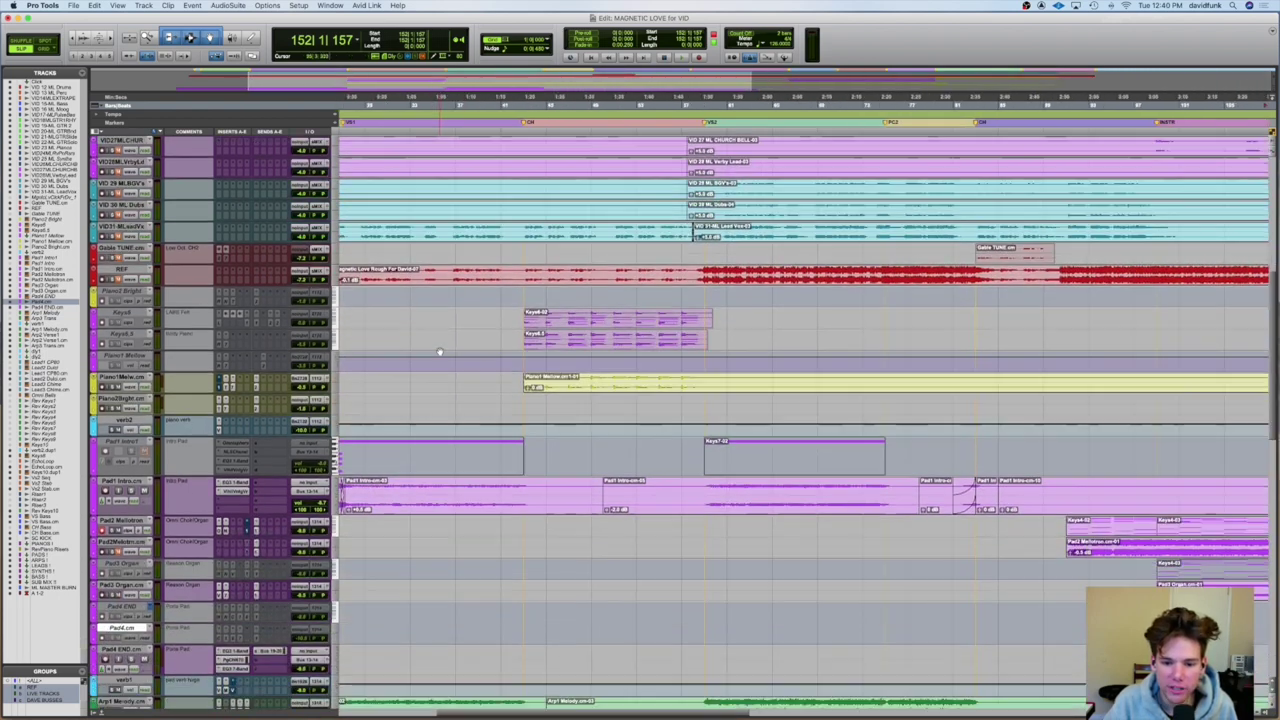
pyautogui.scroll(-4, 437, 351)
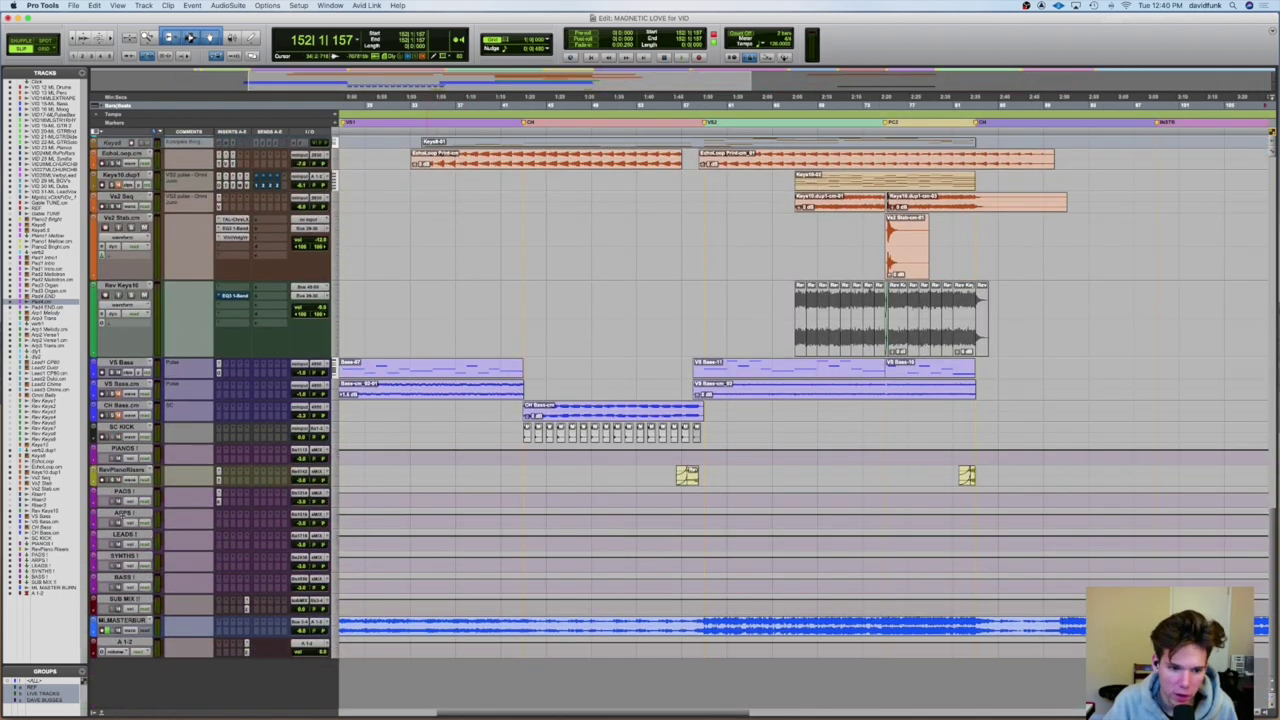
# - Increase the height of the RevPianoRisers and bus tracks and place the playback cursor at bar 56, just before the first riser
pyautogui.hotkey('ctrl', 'Down')
pyautogui.hotkey('ctrl', 'Down')
pyautogui.hotkey('ctrl', 'Up')
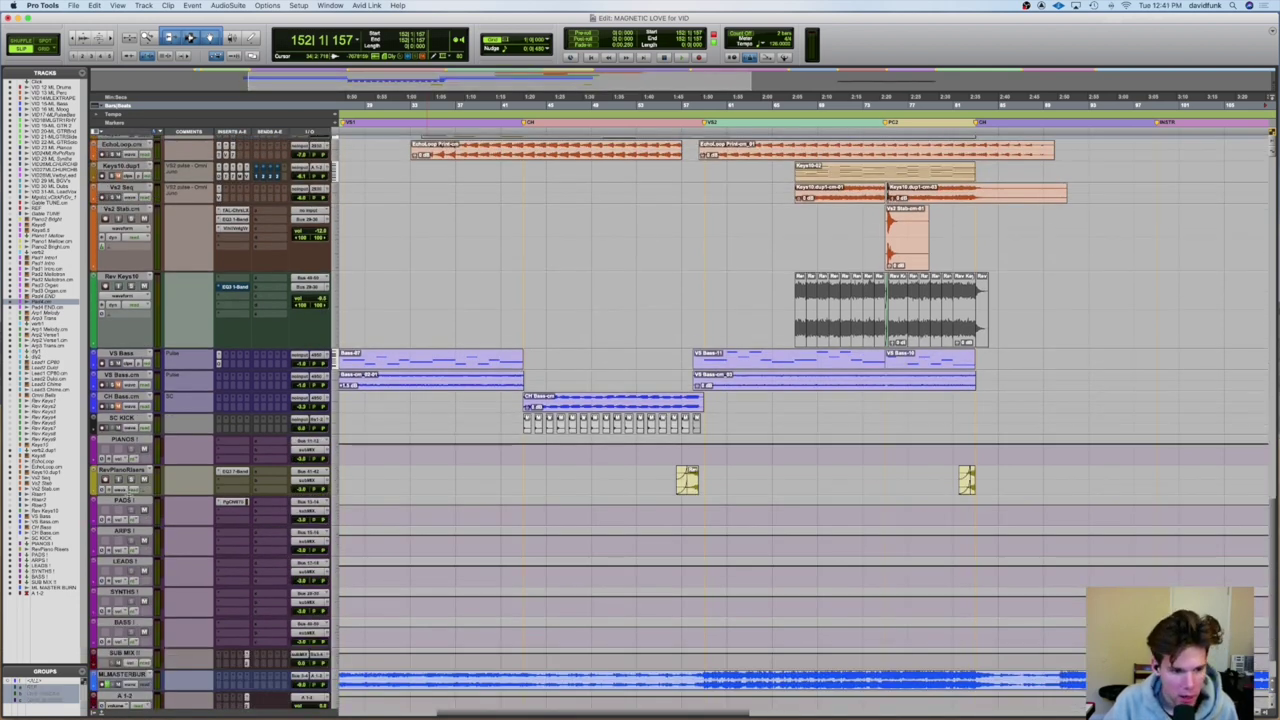
pyautogui.moveTo(129, 497); pyautogui.dragTo(128, 524)
pyautogui.click(672, 480)
# - Place the playback cursor at bar 54 and reduce the height of the Vs2 Stab.cm and Rev Keys10 tracks
pyautogui.scroll(15, 616, 347)
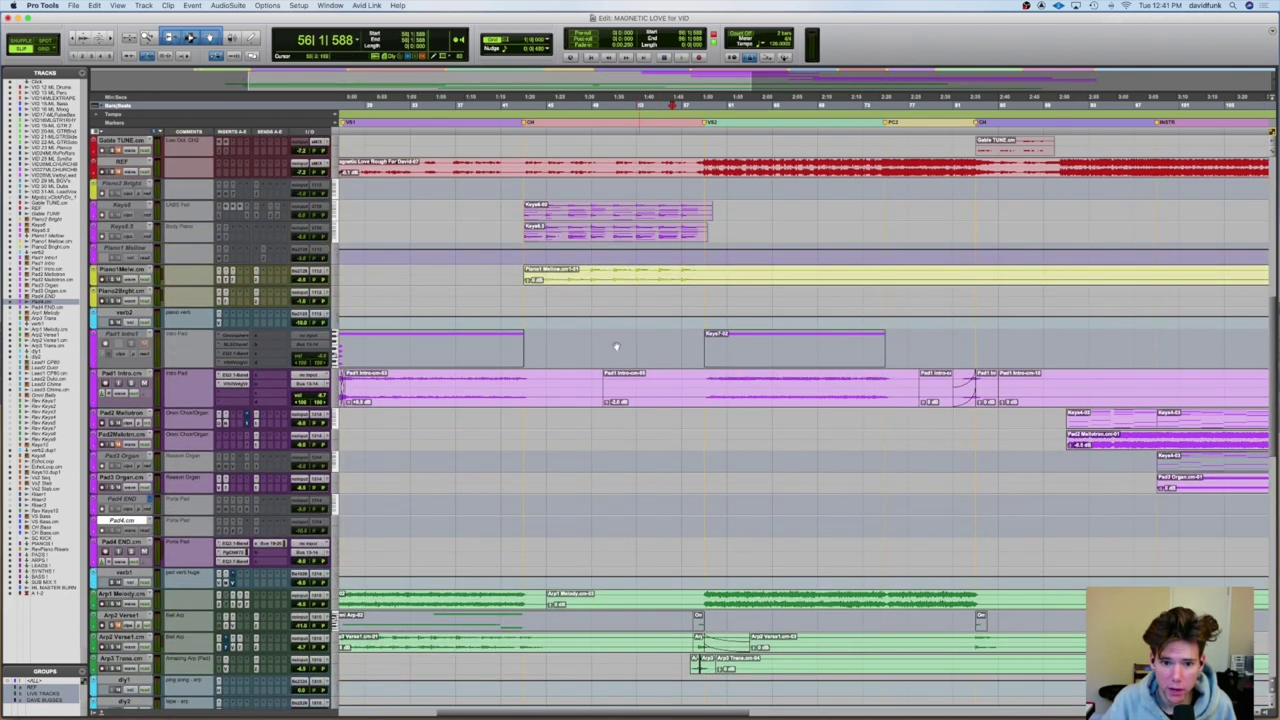
pyautogui.click(658, 290)
pyautogui.scroll(-10, 644, 361)
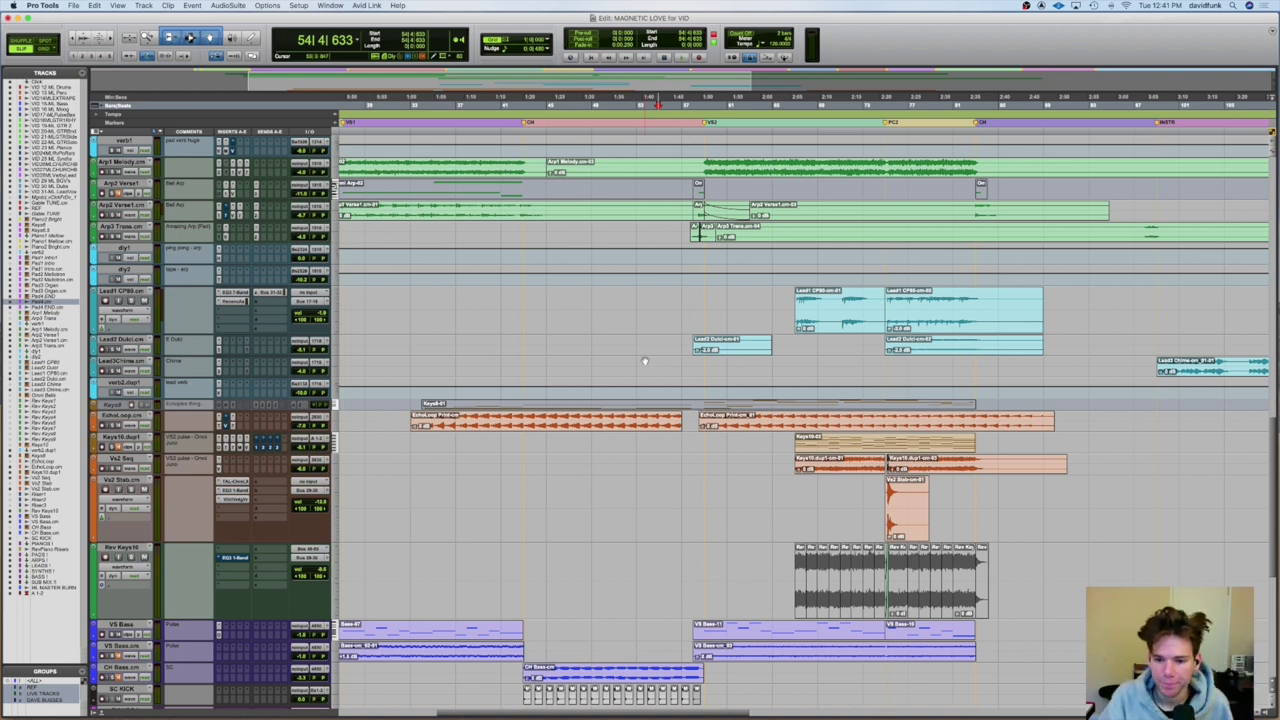
pyautogui.scroll(-5, 654, 357)
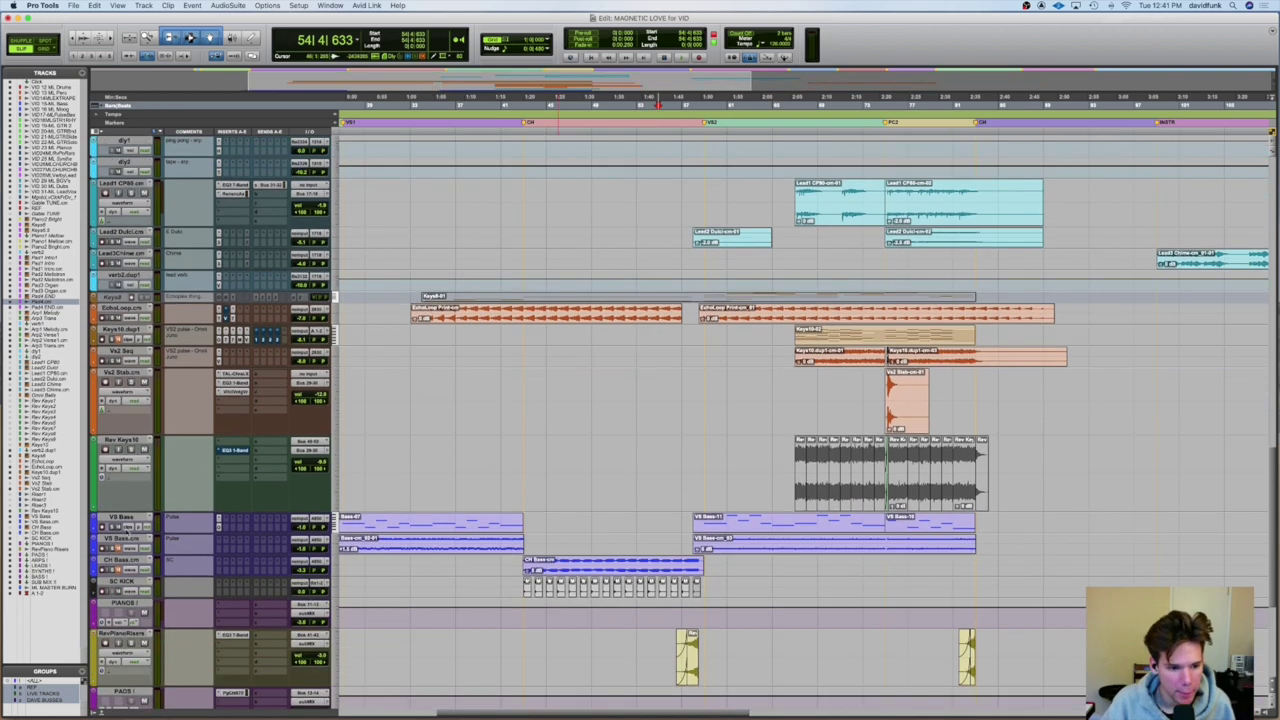
pyautogui.moveTo(127, 515); pyautogui.dragTo(128, 381)
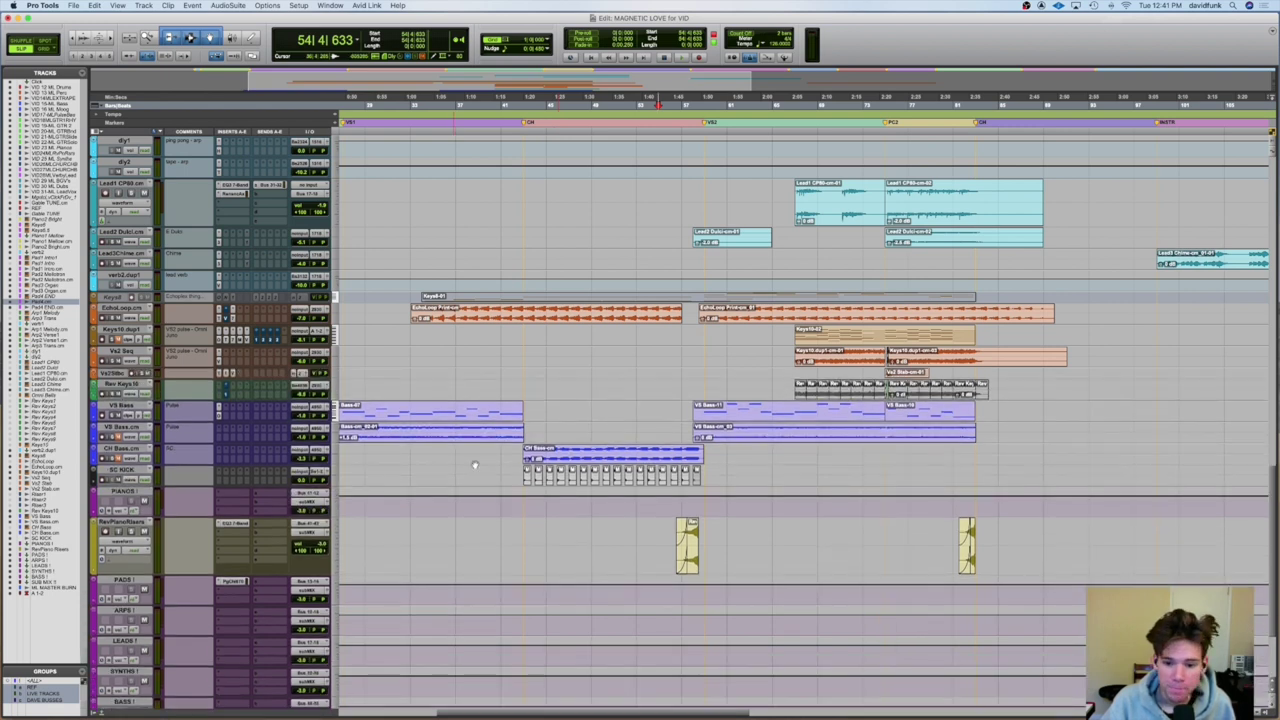
# - Play the session from bar 50 in the first chorus, leading up to the first reversed piano riser
pyautogui.click(524, 536)
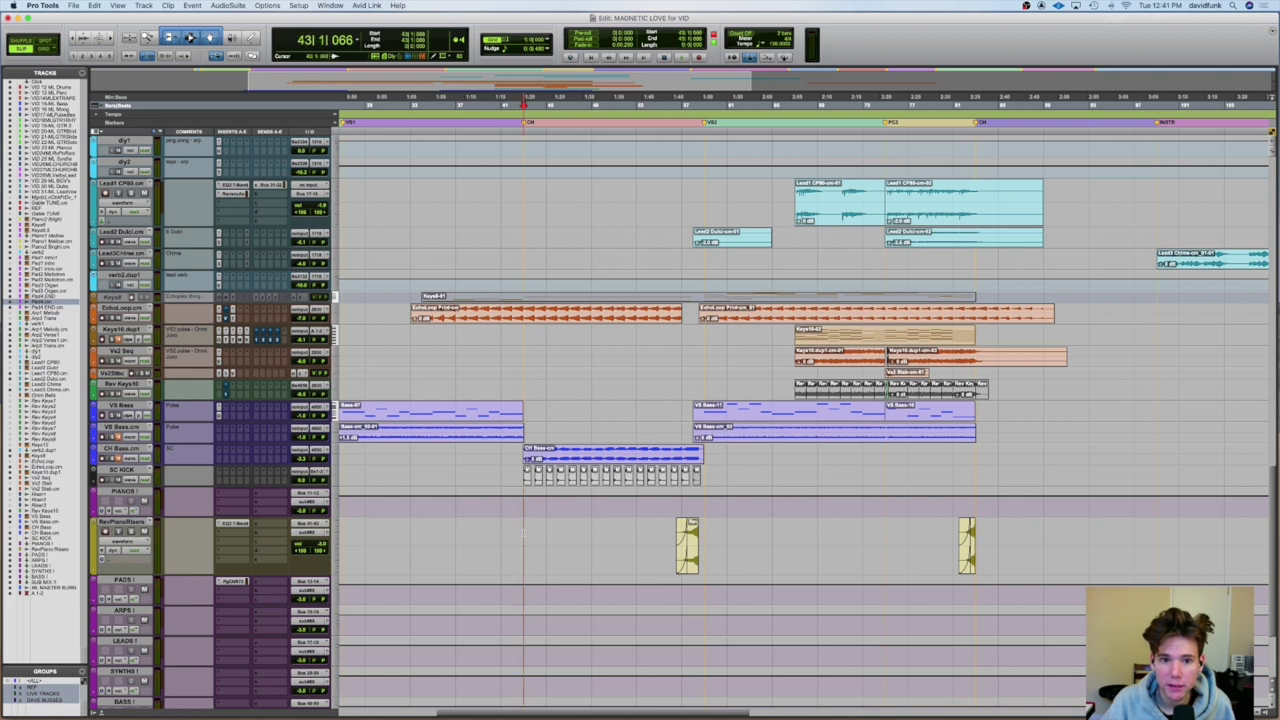
pyautogui.click(610, 533)
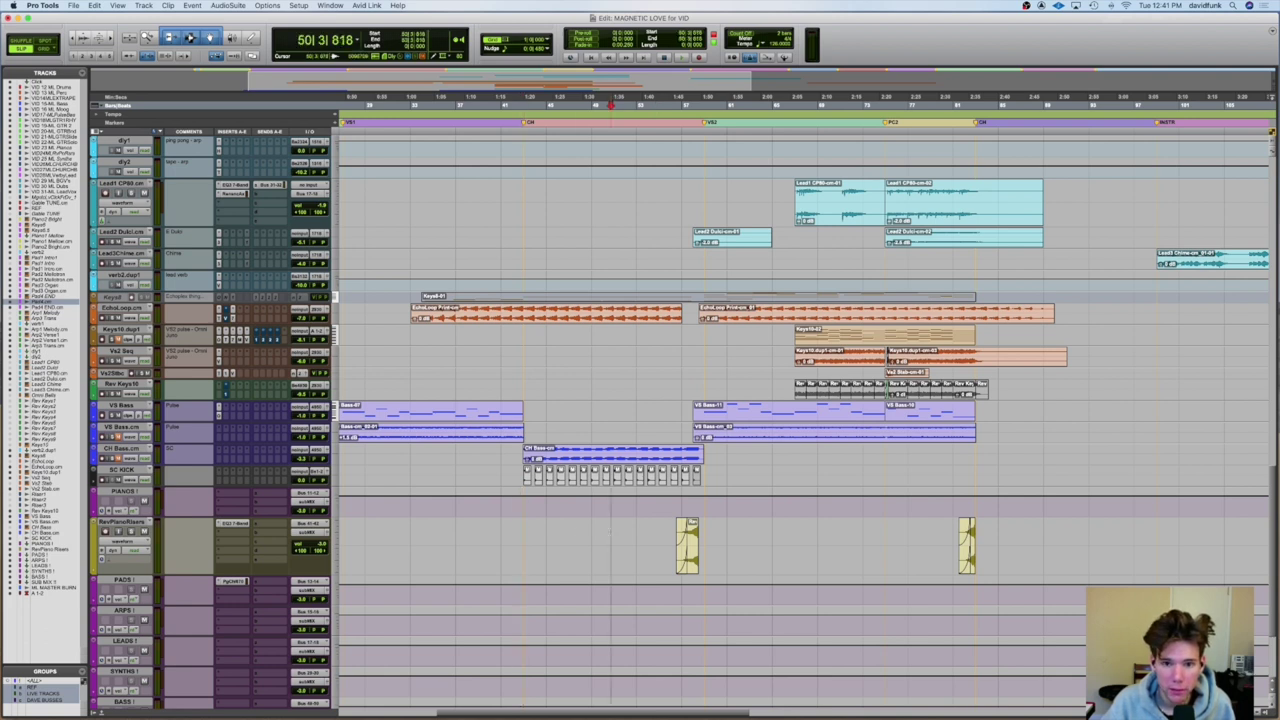
pyautogui.press('space')
pyautogui.scroll(10, 130, 250)
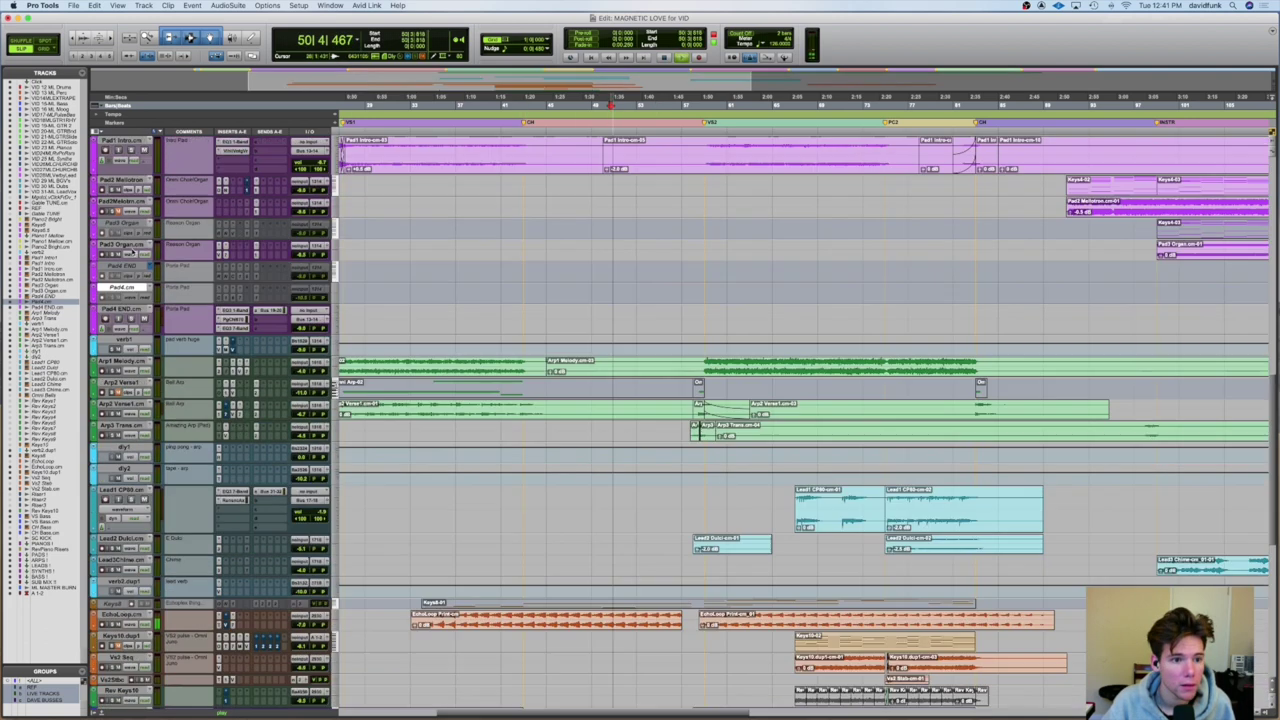
pyautogui.scroll(-10, 529, 366)
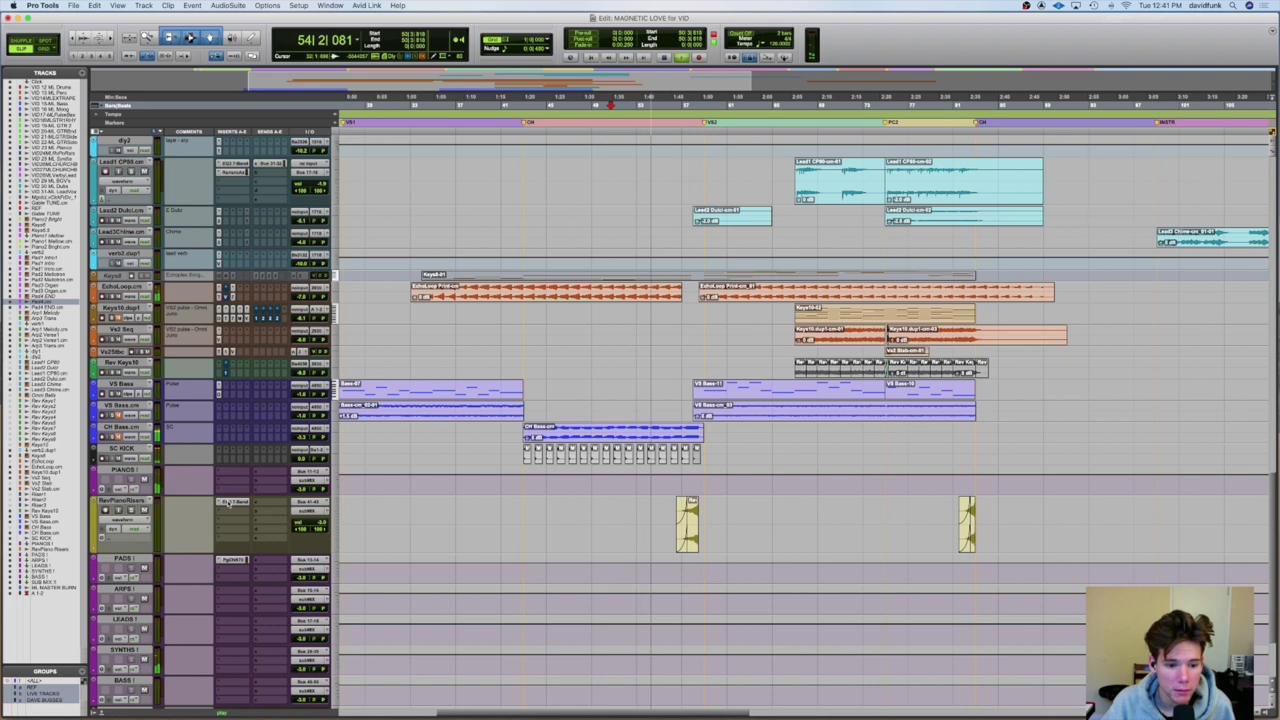
# - Open the EQ3 7-Band on the RevPianoRisers track and audition the first riser into verse 2 in solo
pyautogui.click(234, 501)
pyautogui.moveTo(795, 117); pyautogui.dragTo(797, 104)
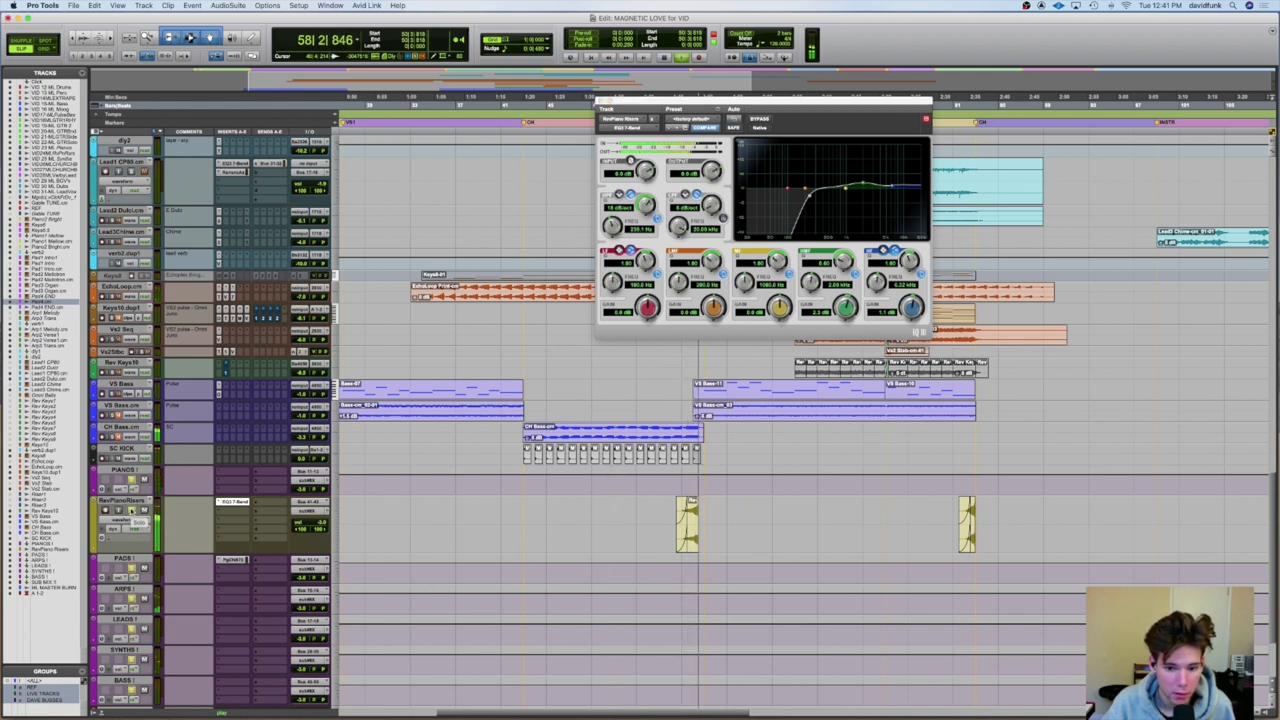
pyautogui.press('space')
pyautogui.press('space')
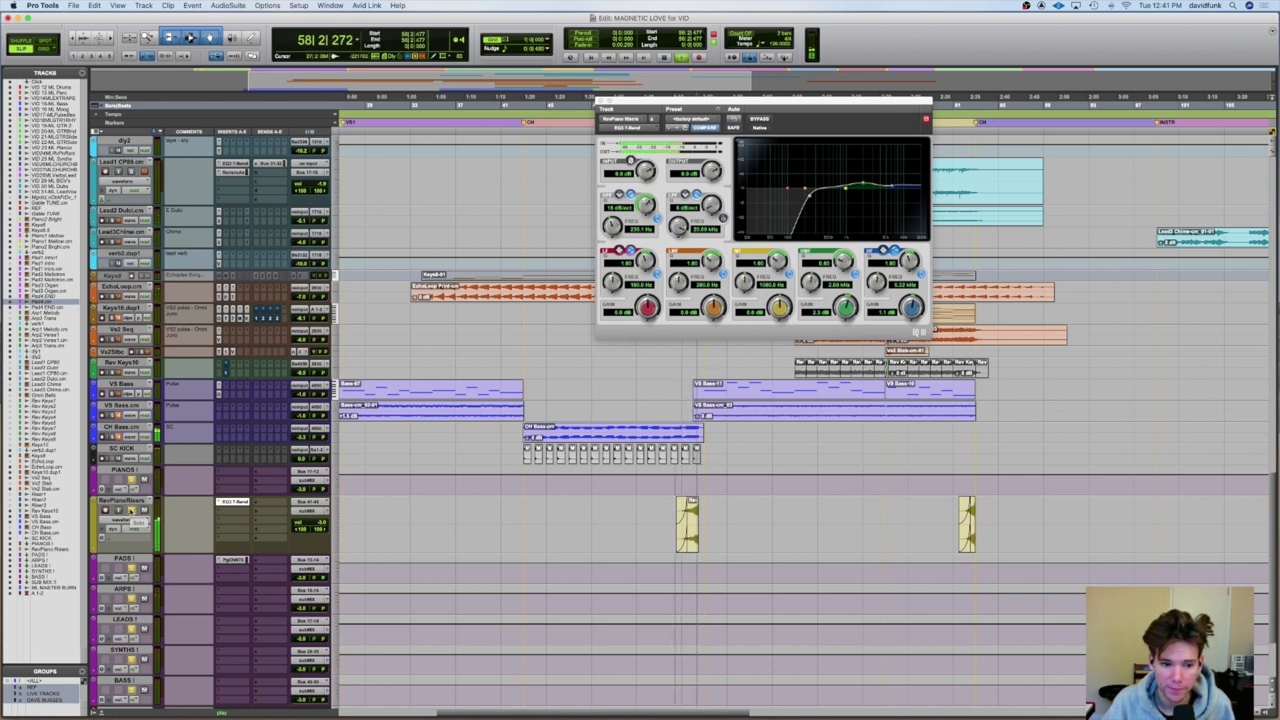
pyautogui.press('space')
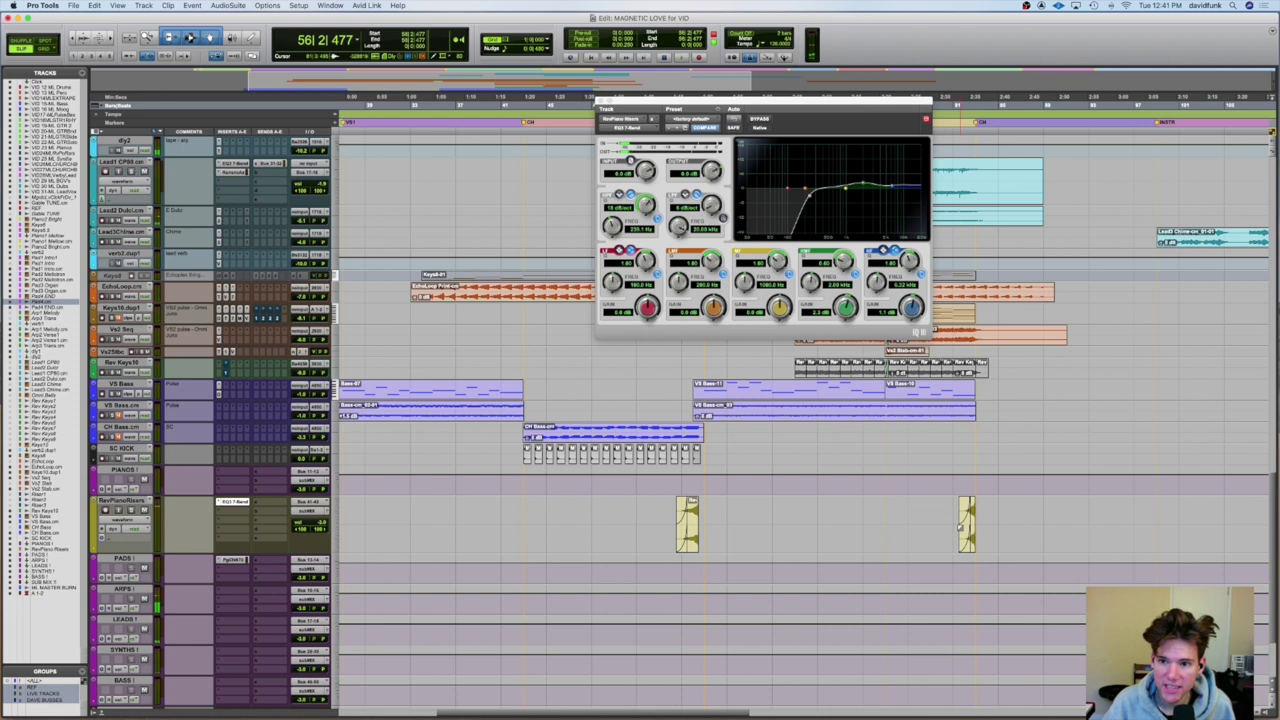
# - Audition the second reversed piano riser in solo from bar 81, stop playback and close the EQ window
pyautogui.click(955, 506)
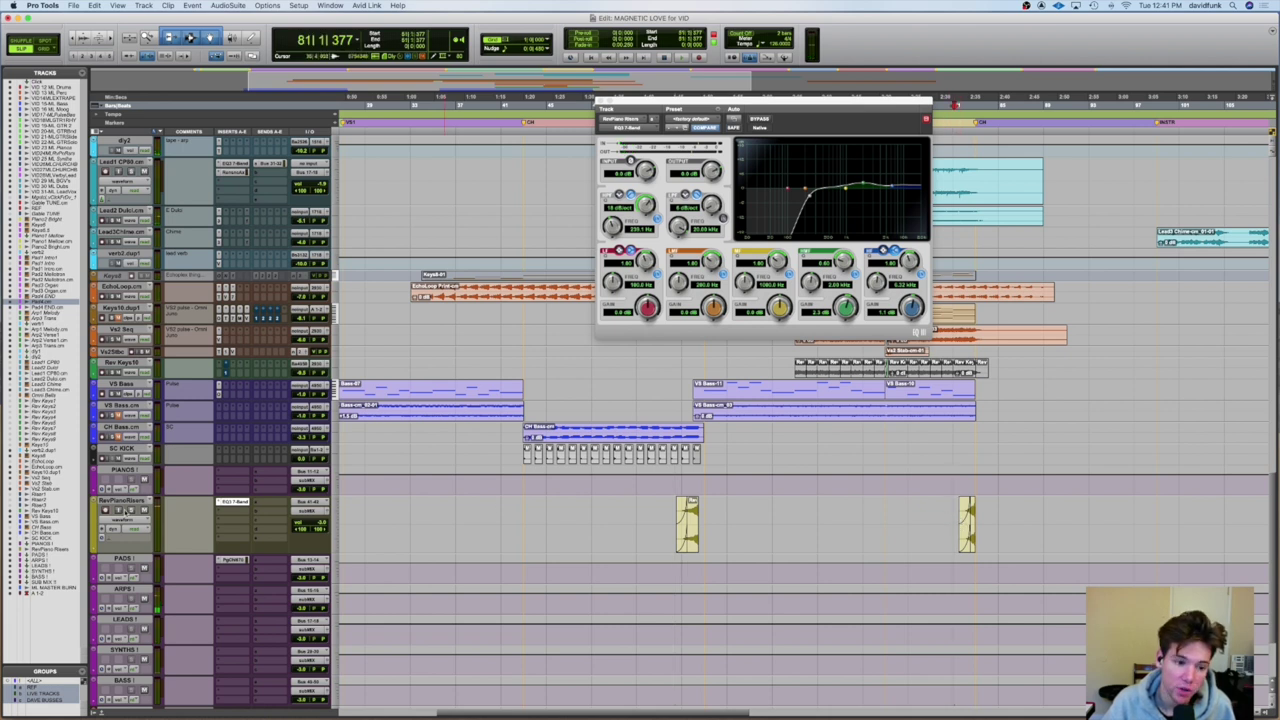
pyautogui.press('space')
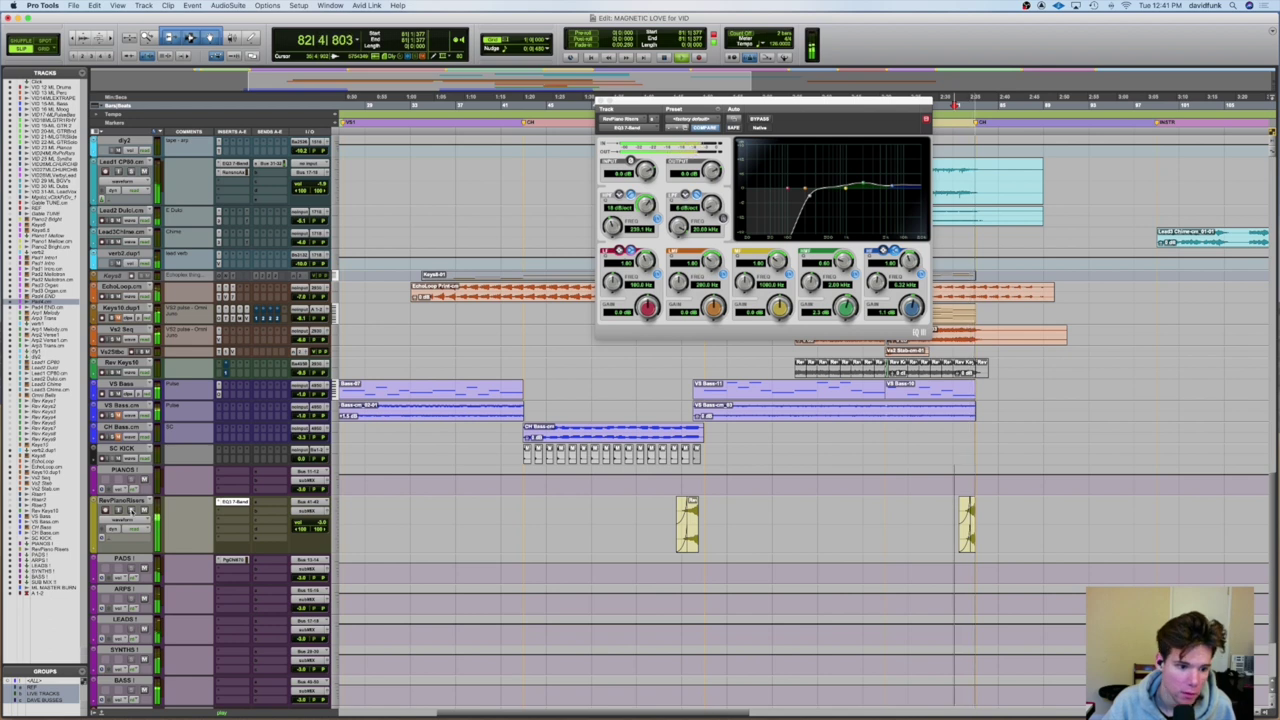
pyautogui.hscroll(10, 723, 495)
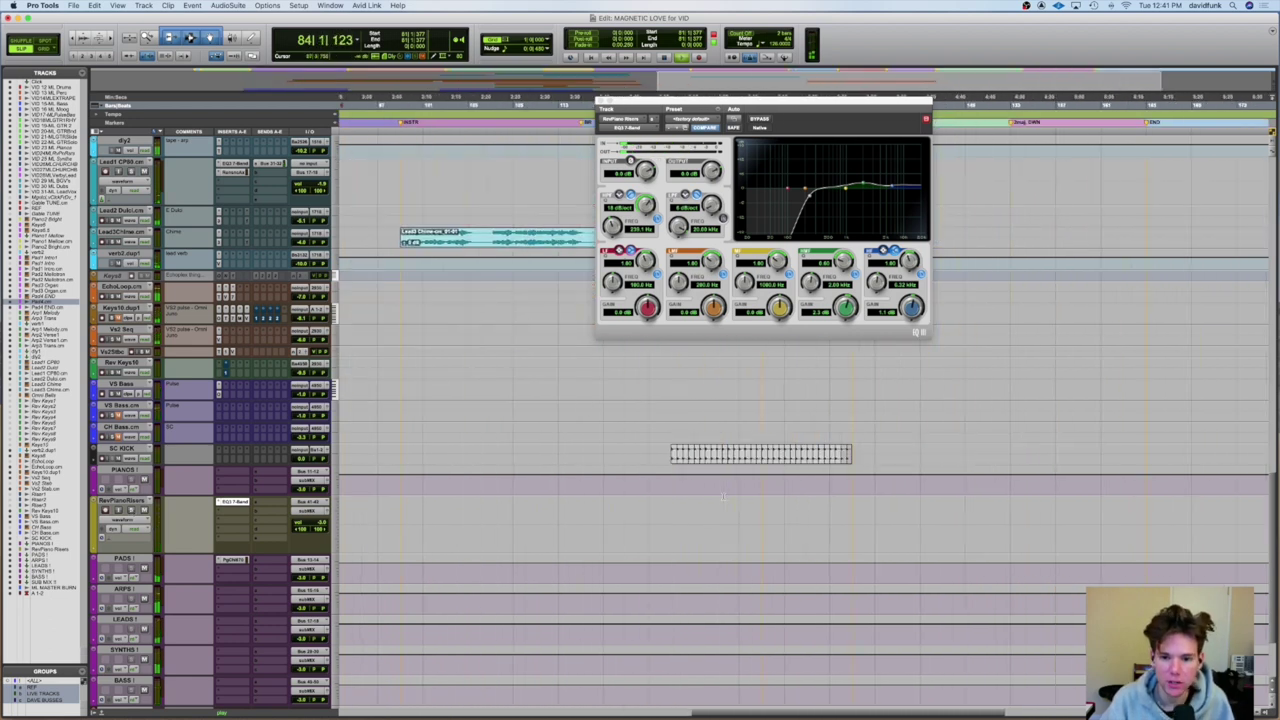
pyautogui.hscroll(-10, 723, 495)
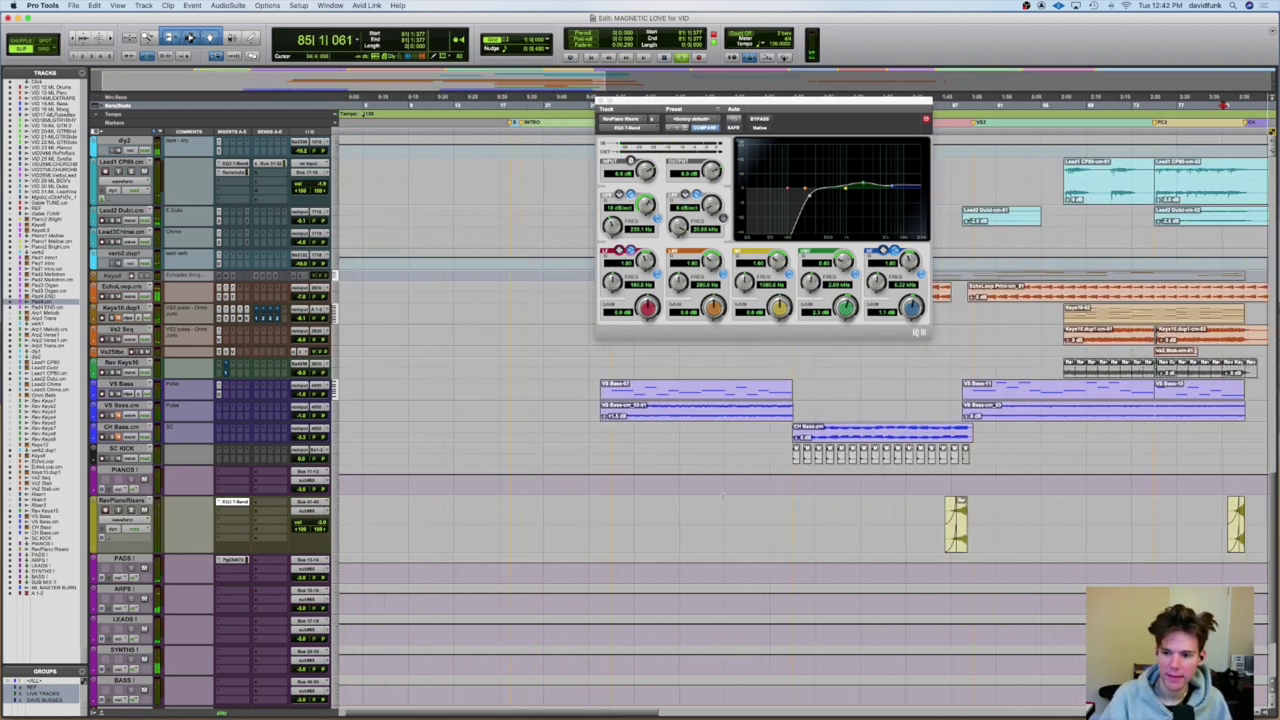
pyautogui.press('space')
pyautogui.click(601, 101)
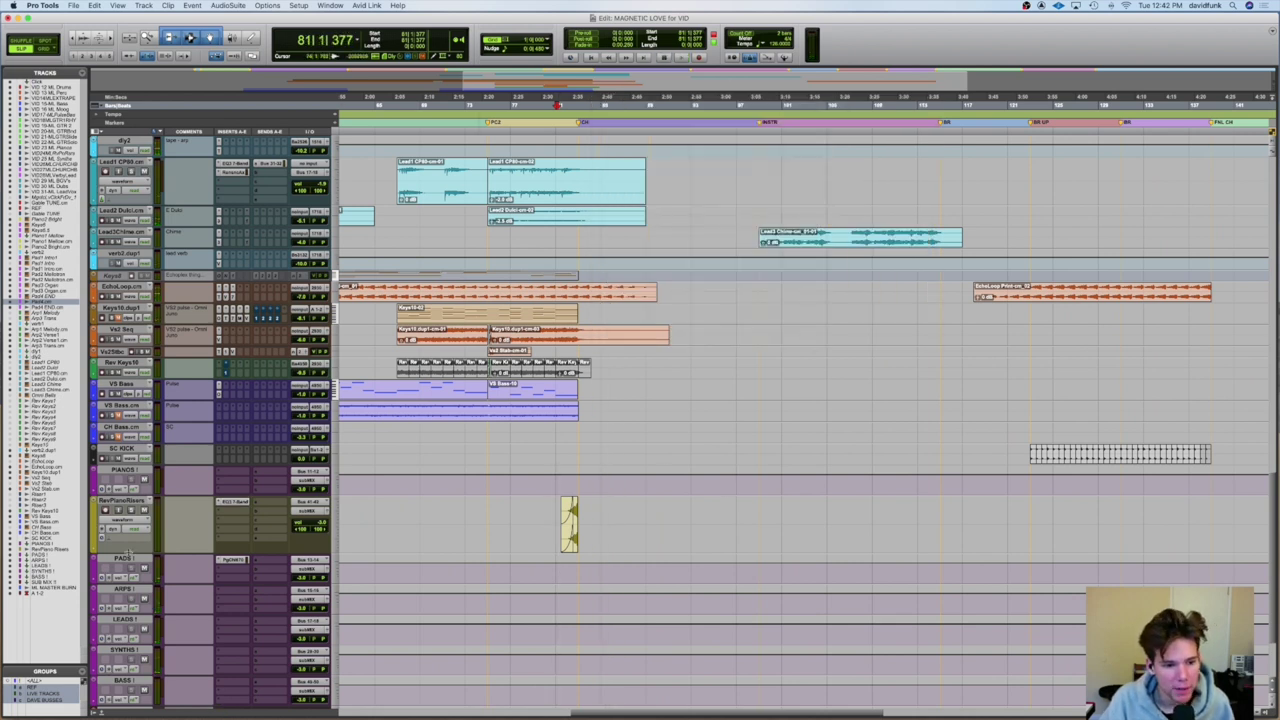
# - Reduce the height of the RevPianoRisers and bus tracks and return to the stem tracks at the start of the track list
pyautogui.hotkey('ctrl', 'Down')
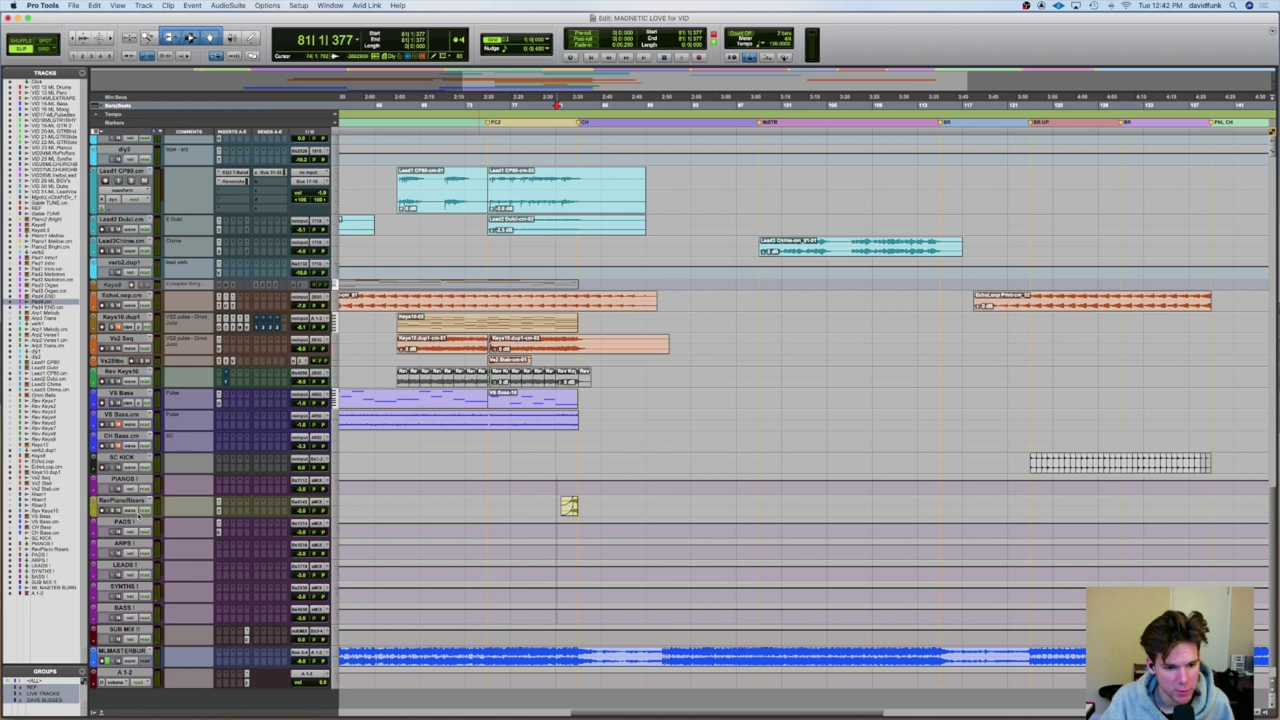
pyautogui.scroll(3, 680, 420)
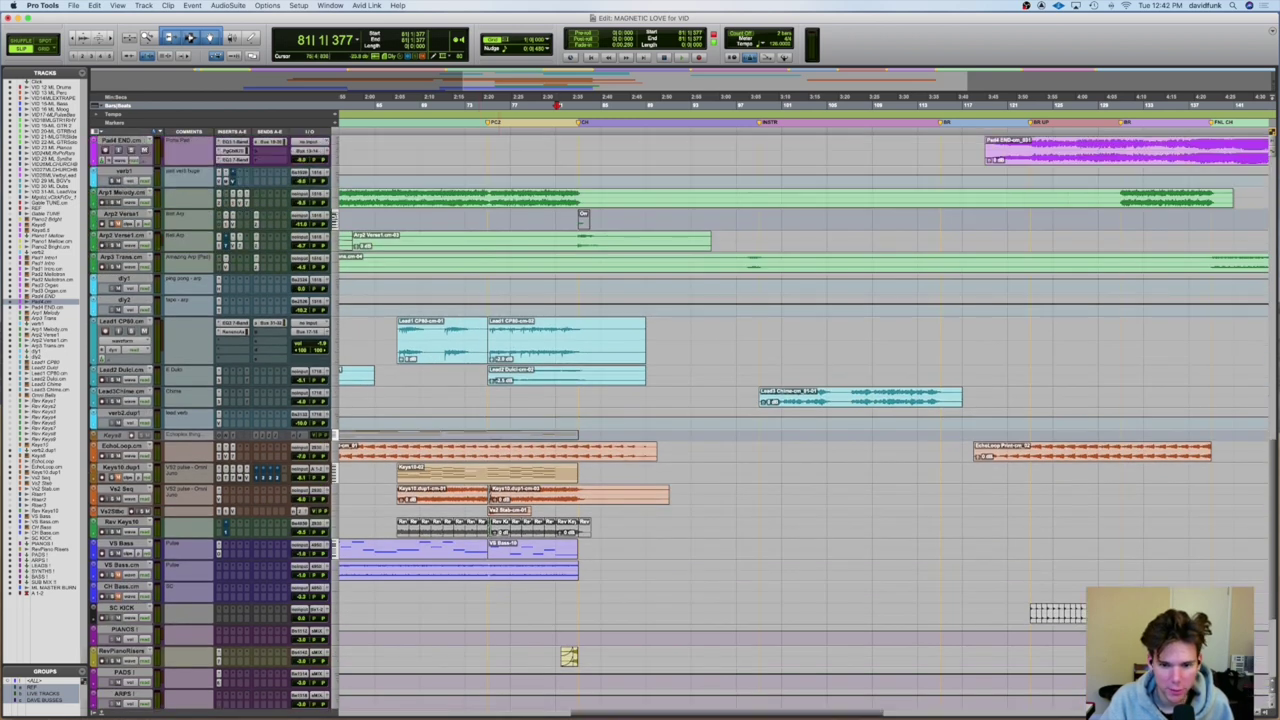
pyautogui.scroll(15, 521, 188)
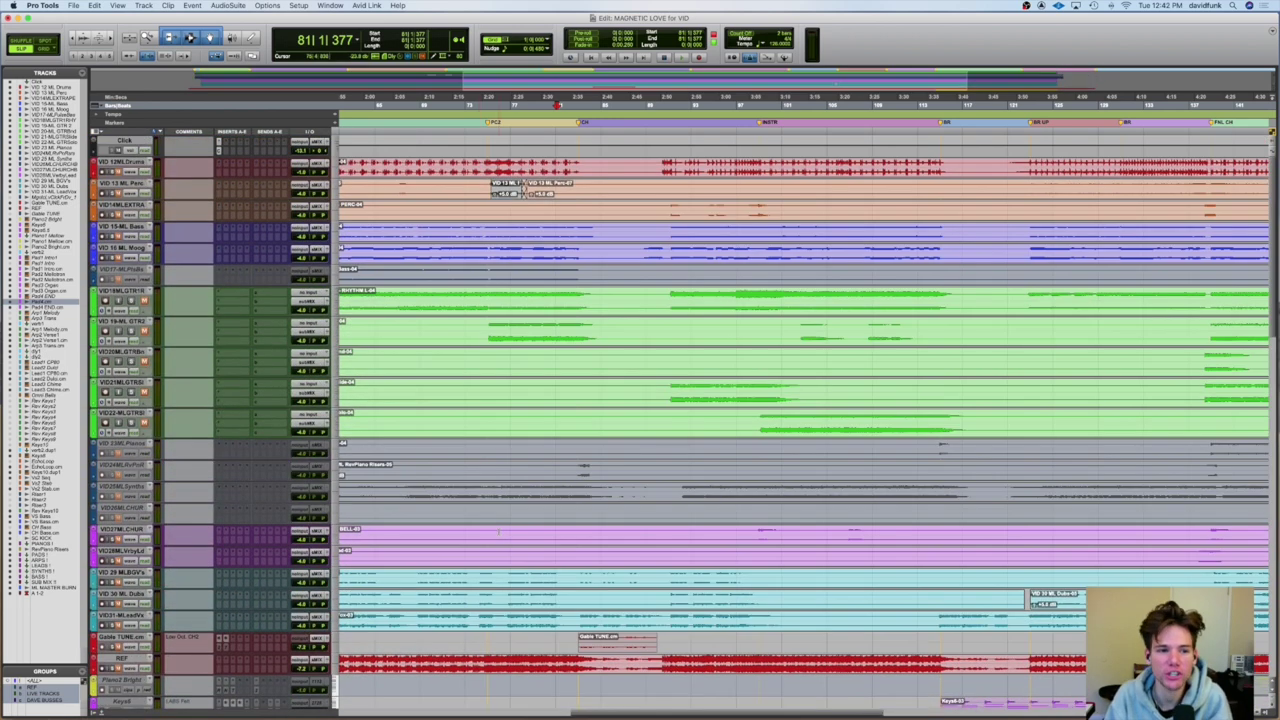
pyautogui.hotkey('ctrl', '[')
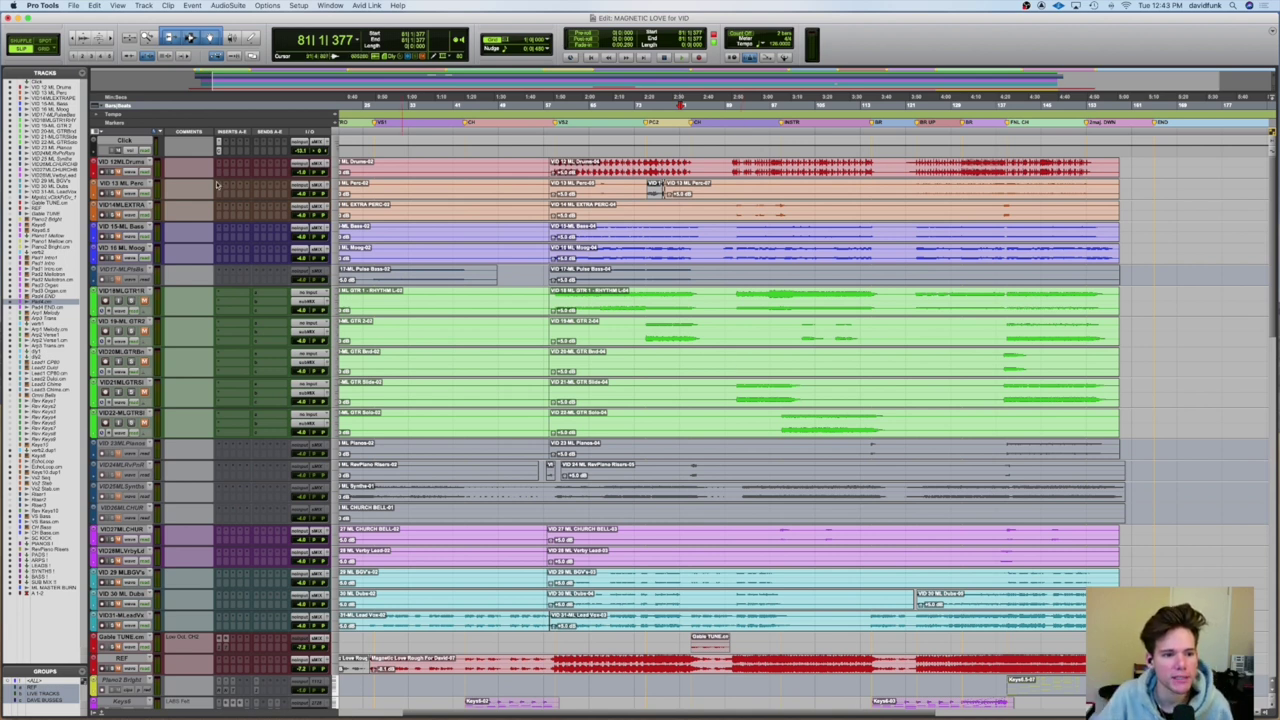
# - Increase the height of the VID 13 ML Perc and VID 14 ML Extra Perc tracks and place the playback cursor at bar 65
pyautogui.click(116, 186)
pyautogui.keyDown('shift'); pyautogui.click(126, 206); pyautogui.keyUp('shift')
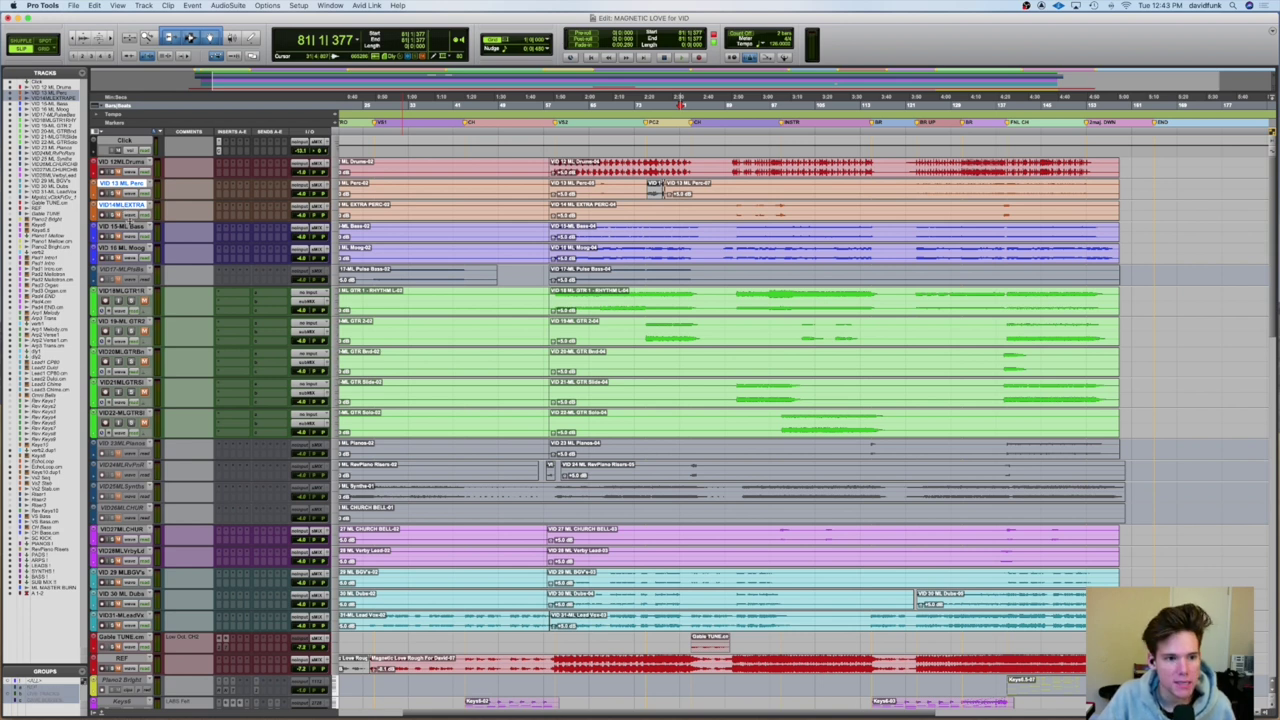
pyautogui.hotkey('ctrl', 'Up')
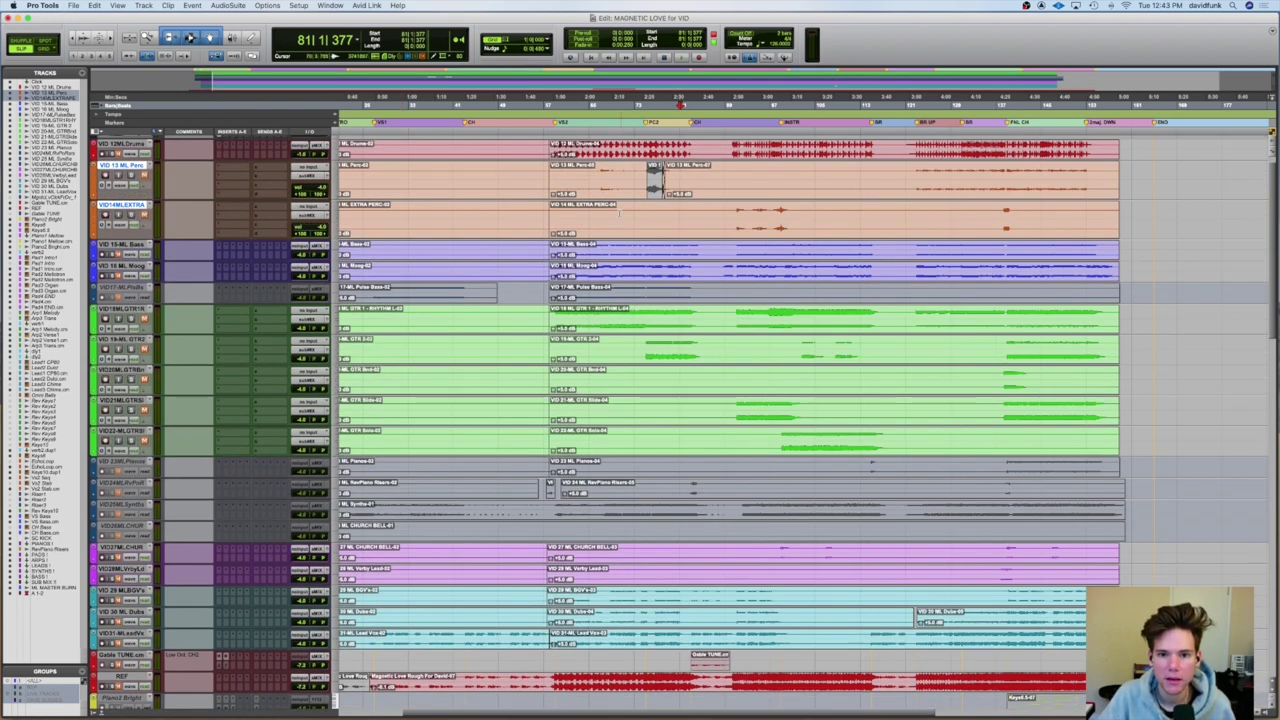
pyautogui.moveTo(642, 230); pyautogui.dragTo(590, 214)
pyautogui.click(590, 214)
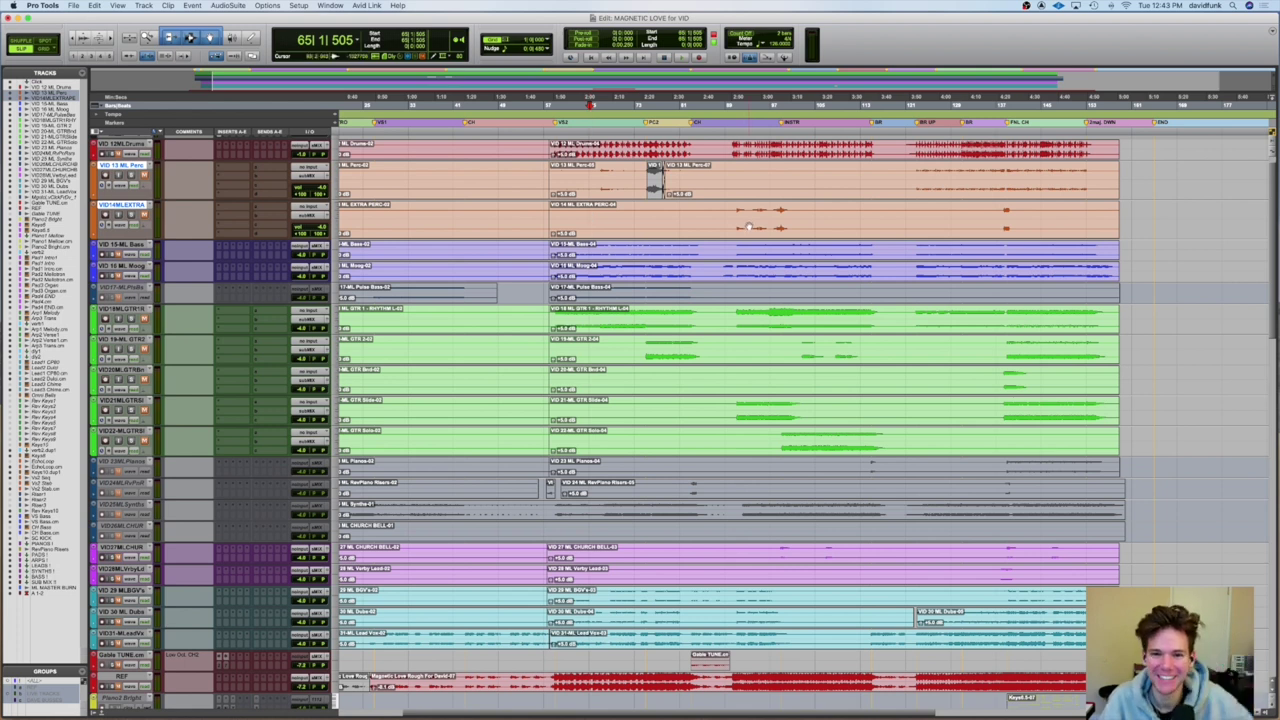
# - Make the four inactive tracks from VID 23 ML Pianos through VID 26 ML Church Bell active
pyautogui.scroll(-3, 680, 245)
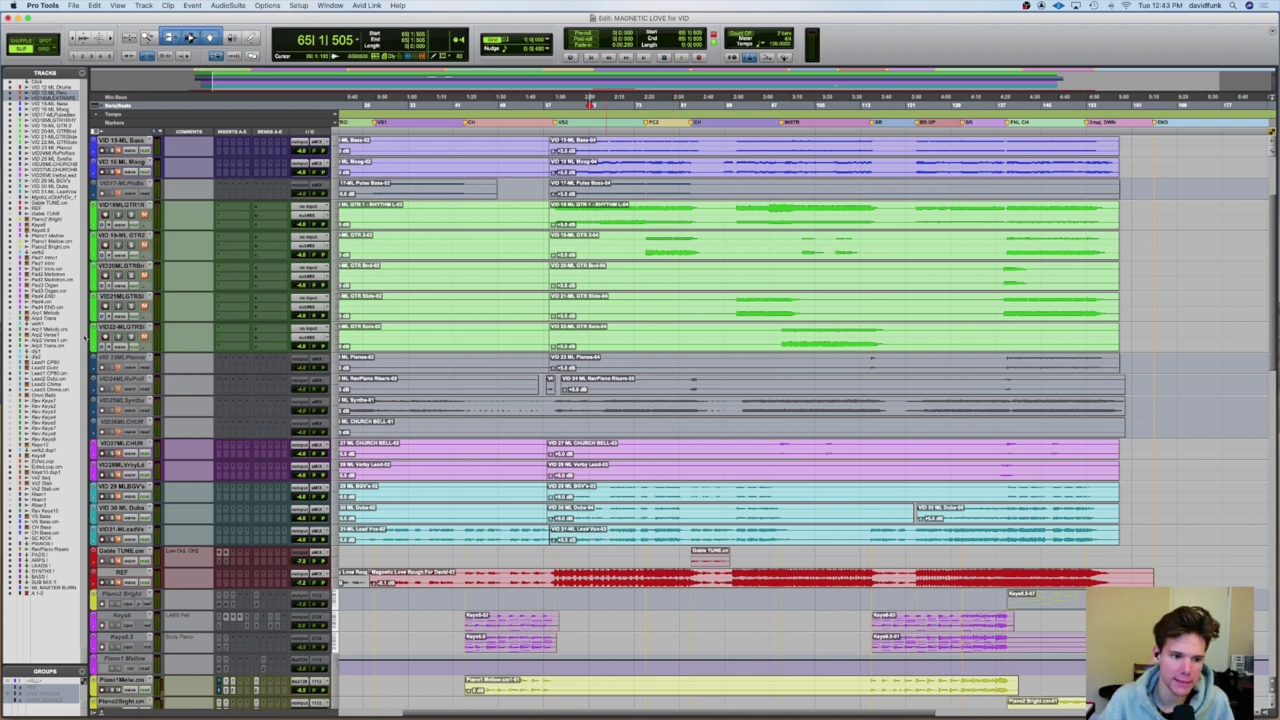
pyautogui.click(128, 357)
pyautogui.keyDown('shift'); pyautogui.click(128, 422); pyautogui.keyUp('shift')
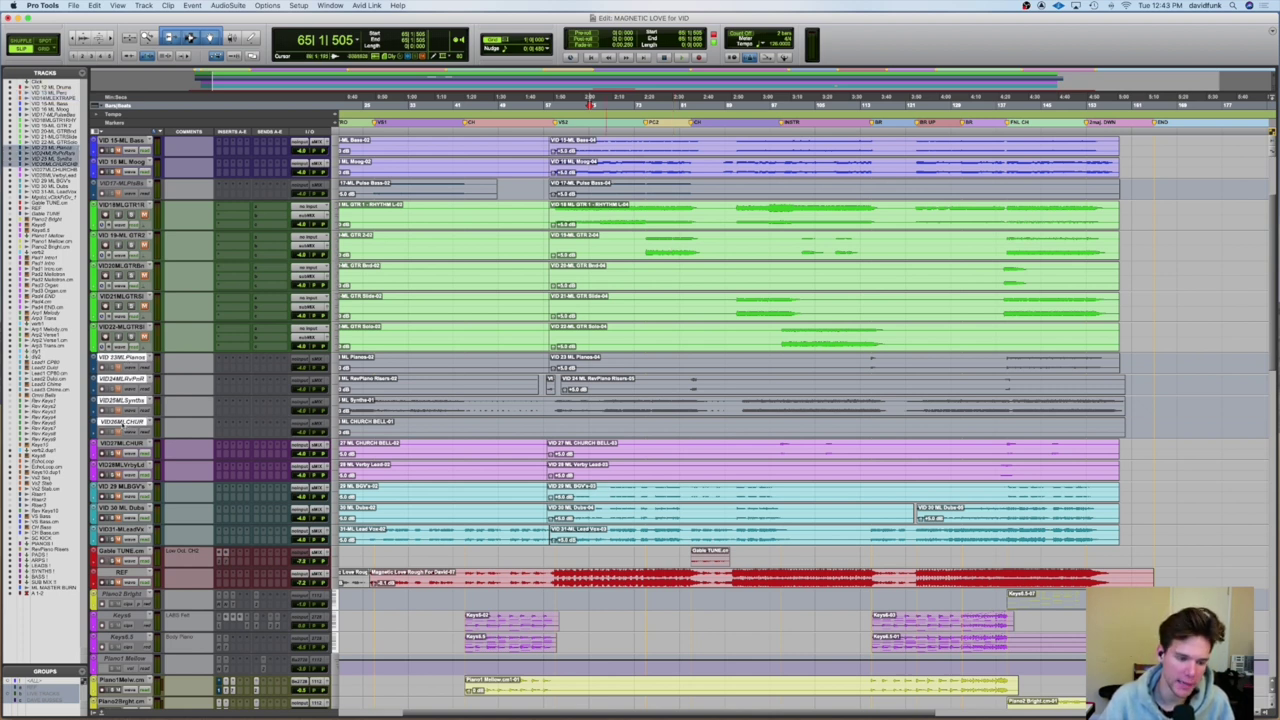
pyautogui.rightClick(134, 424)
pyautogui.click(148, 432)
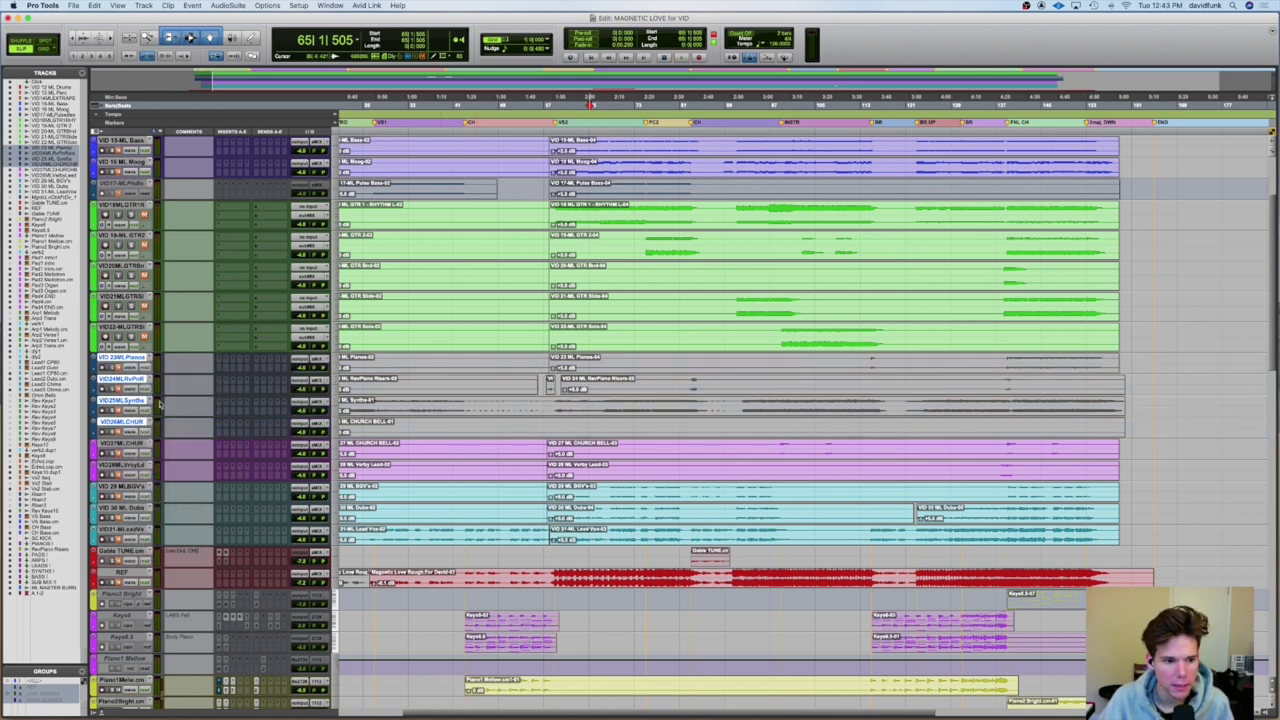
# - Make the VID 23 Pianos, VID 24 RevPiano Risers and VID 25 Synths tracks inactive again
pyautogui.click(128, 424)
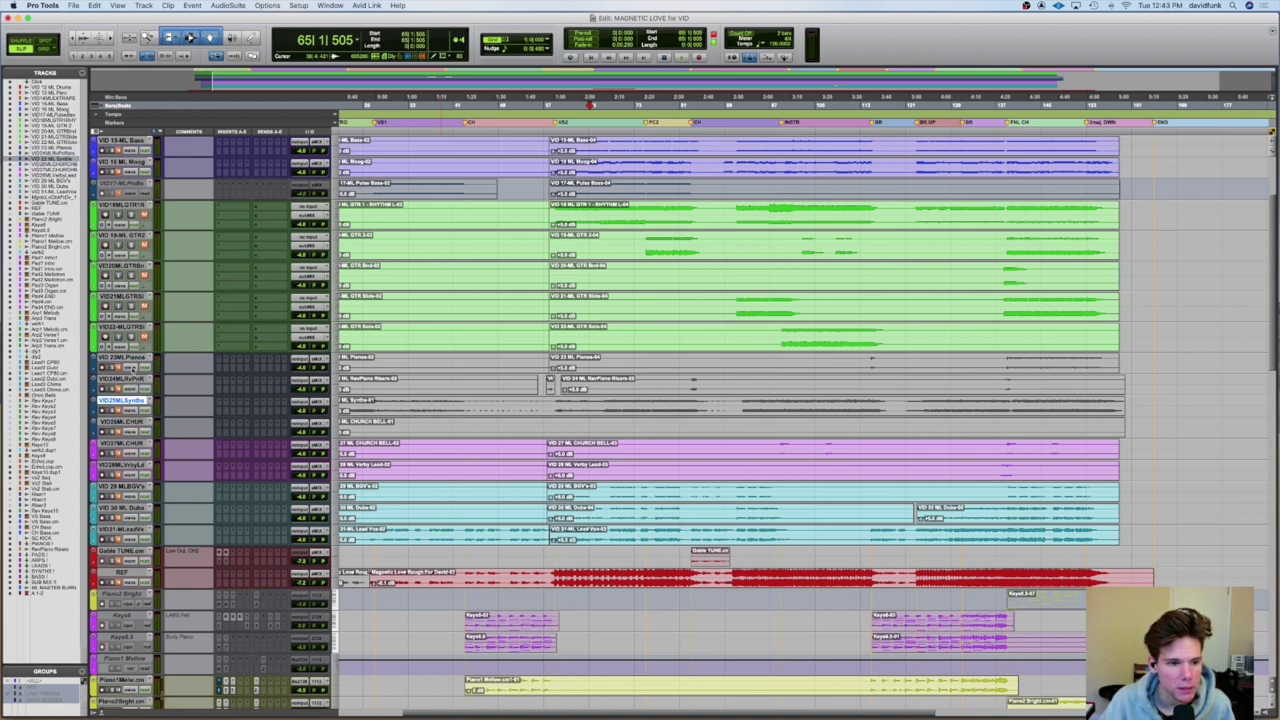
pyautogui.moveTo(128, 402); pyautogui.dragTo(130, 366)
pyautogui.rightClick(130, 362)
pyautogui.click(140, 376)
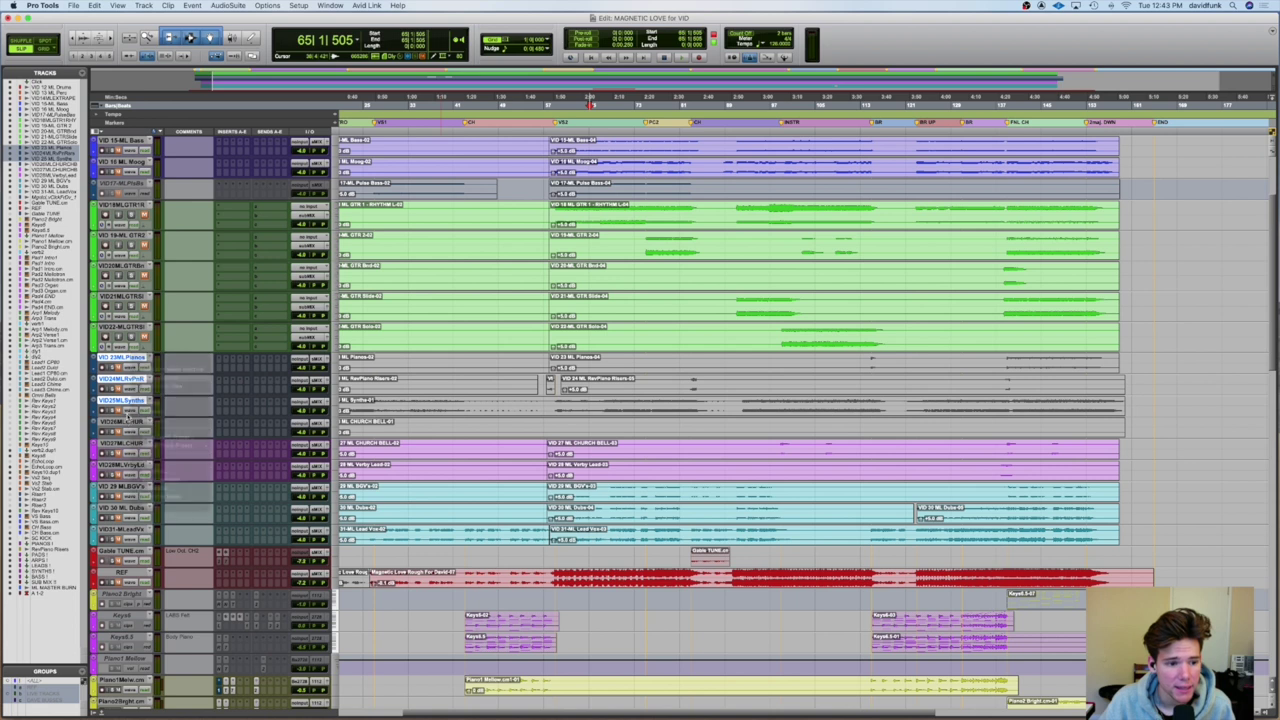
# - Check the clip on the VID 26 ML Church Bell track along its length and make that track inactive again
pyautogui.click(122, 421)
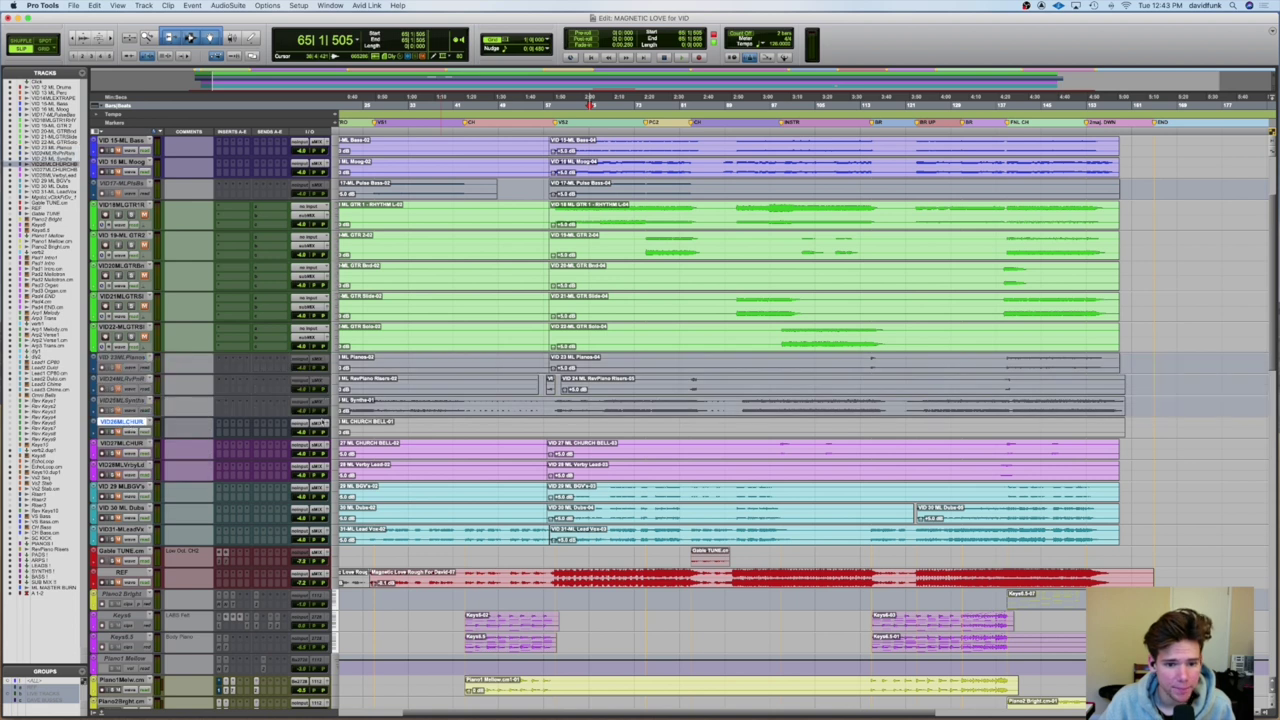
pyautogui.click(485, 435)
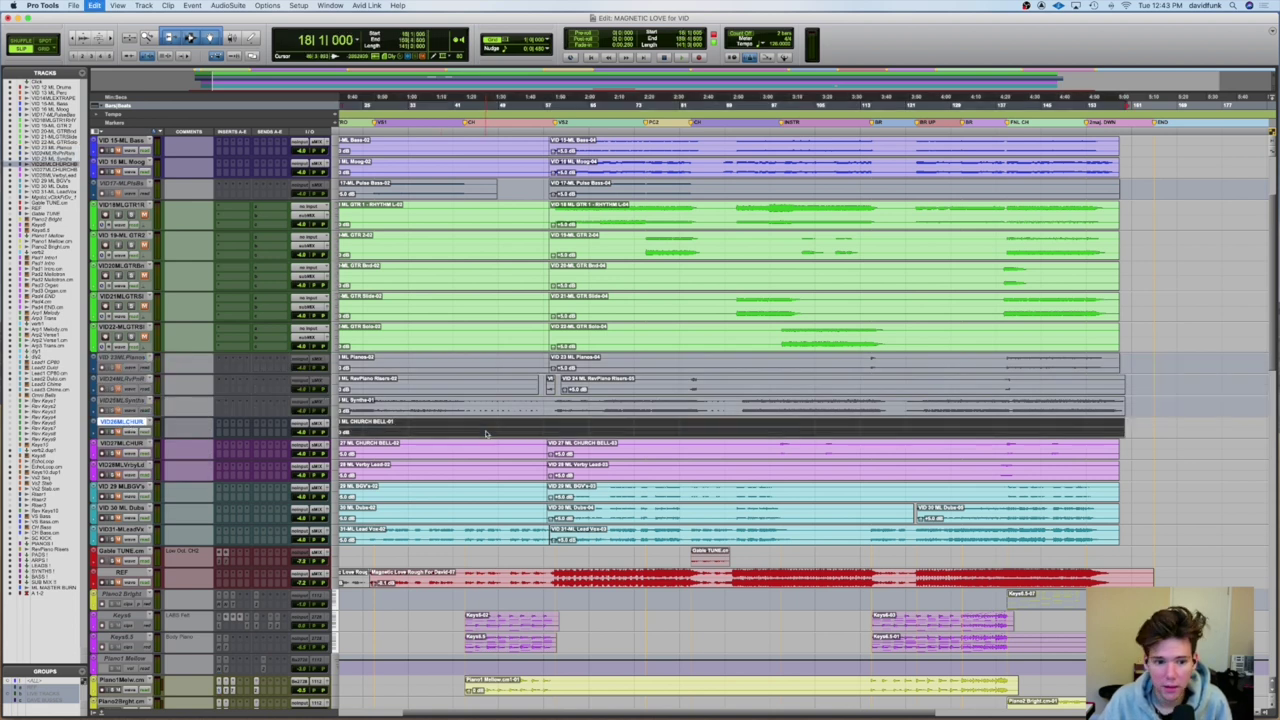
pyautogui.hscroll(-3, 485, 435)
pyautogui.click(541, 421)
pyautogui.hscroll(10, 541, 421)
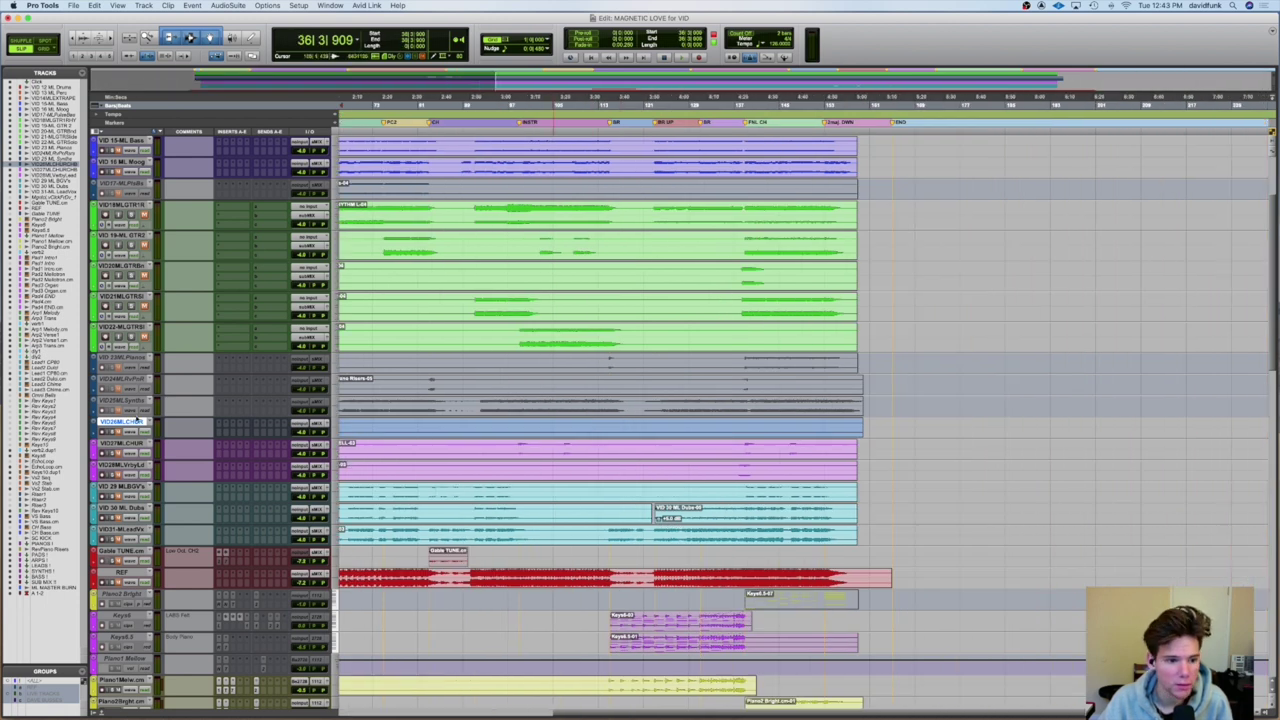
pyautogui.rightClick(184, 416)
pyautogui.click(164, 445)
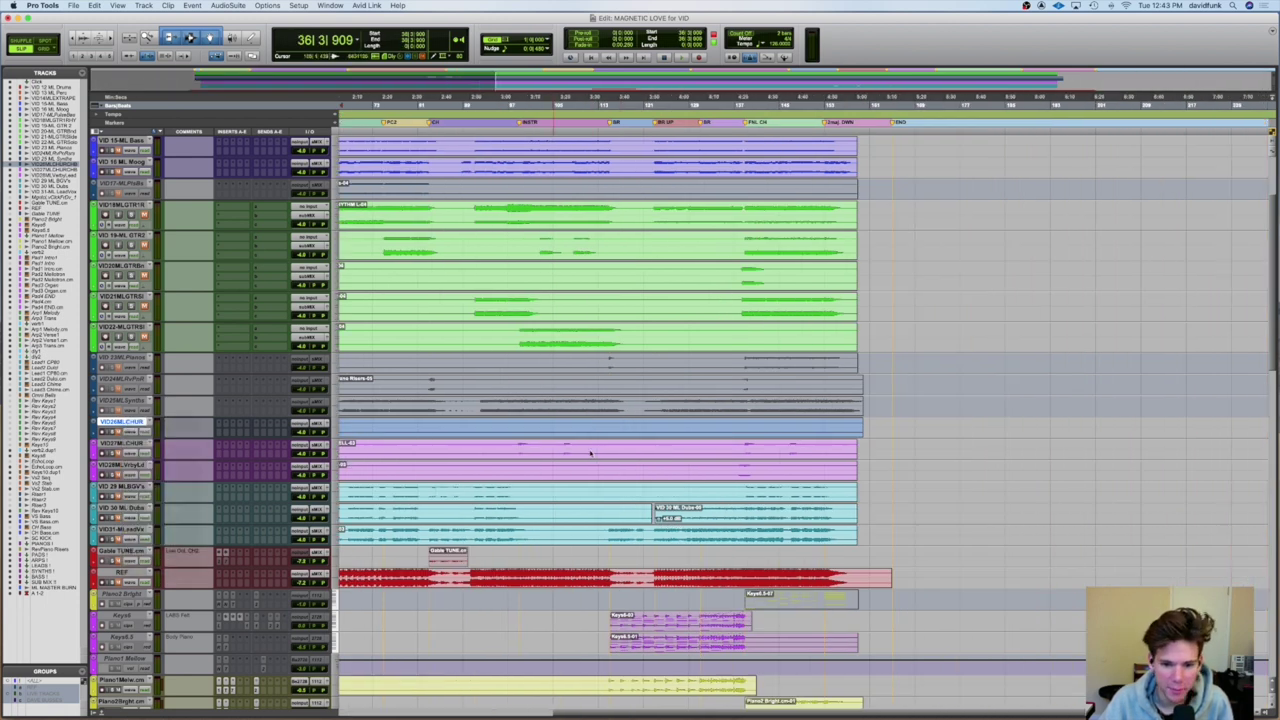
# - Audition the VID 27 ML Church Bell track in solo from bar 98, at the start of the instrumental, and stop playback
pyautogui.click(513, 447)
pyautogui.hscroll(-10, 513, 447)
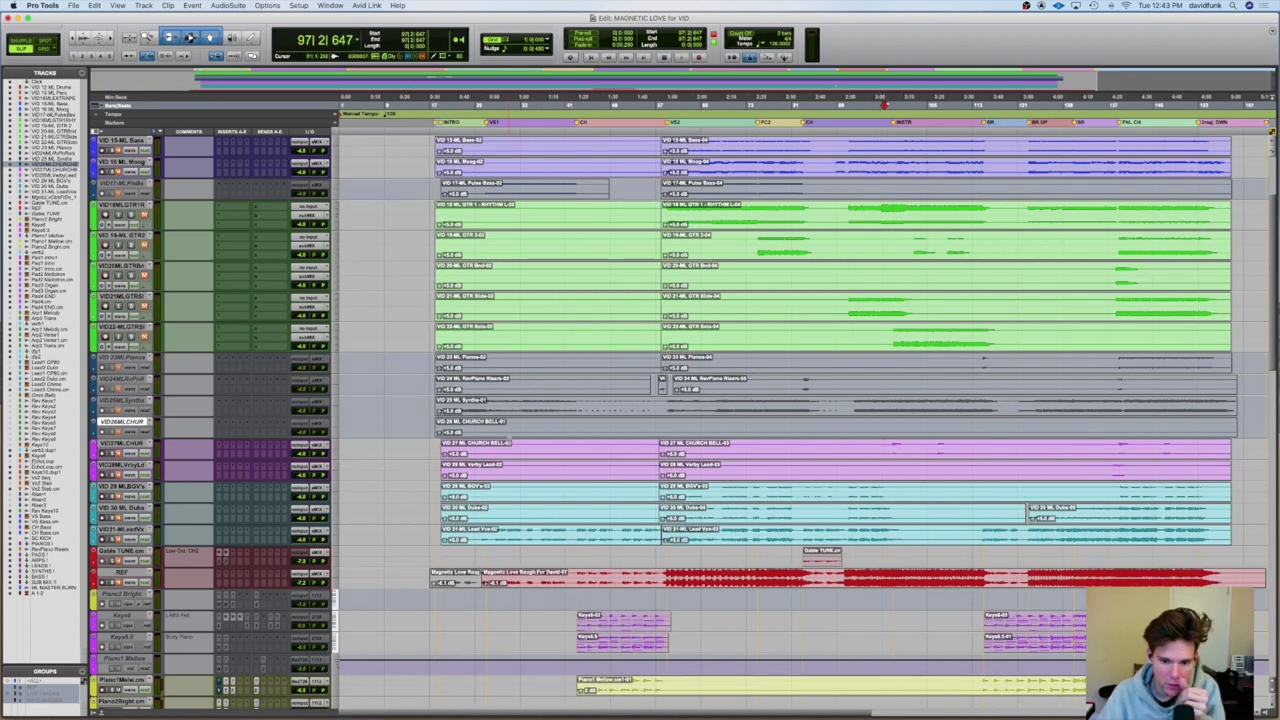
pyautogui.hscroll(7, 810, 440)
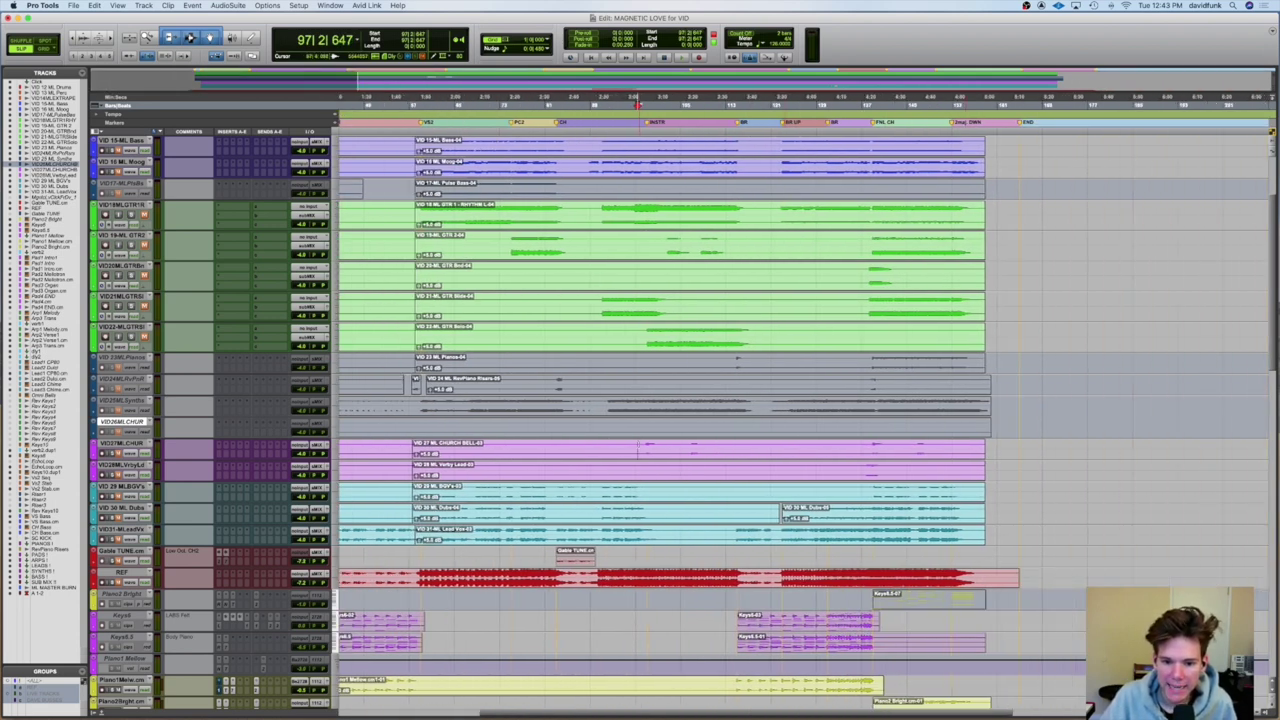
pyautogui.click(645, 447)
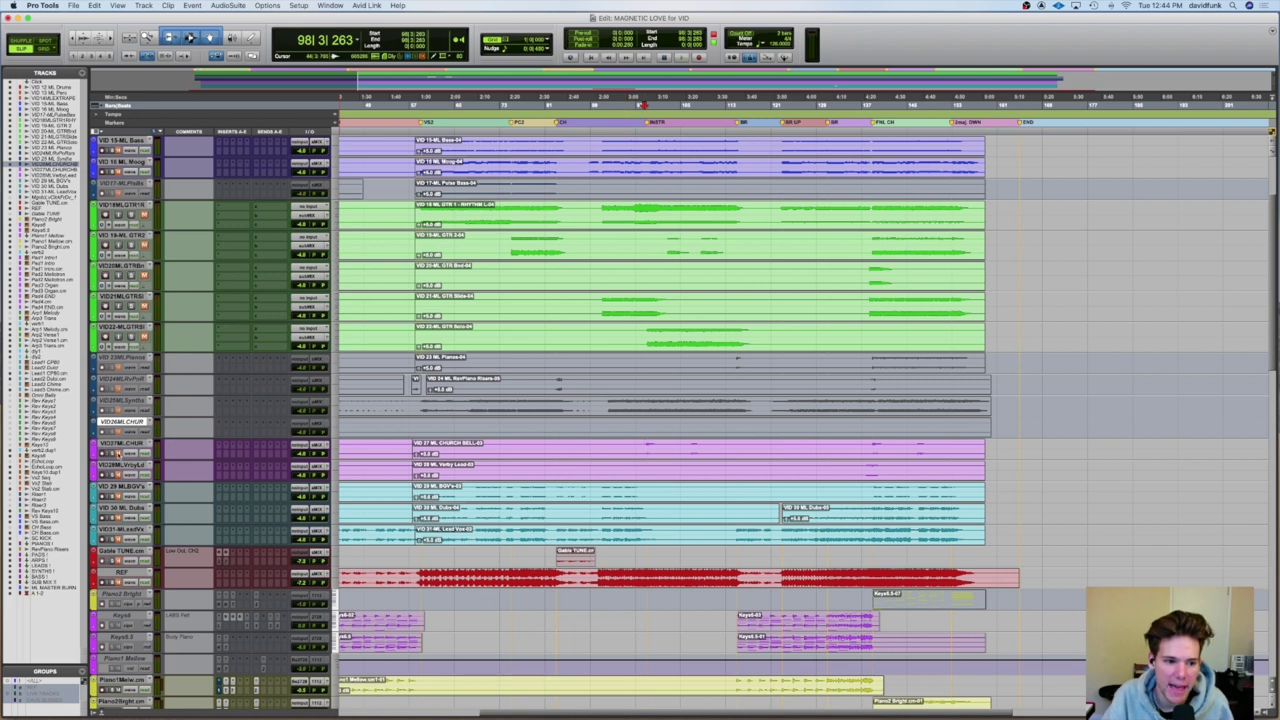
pyautogui.press('space')
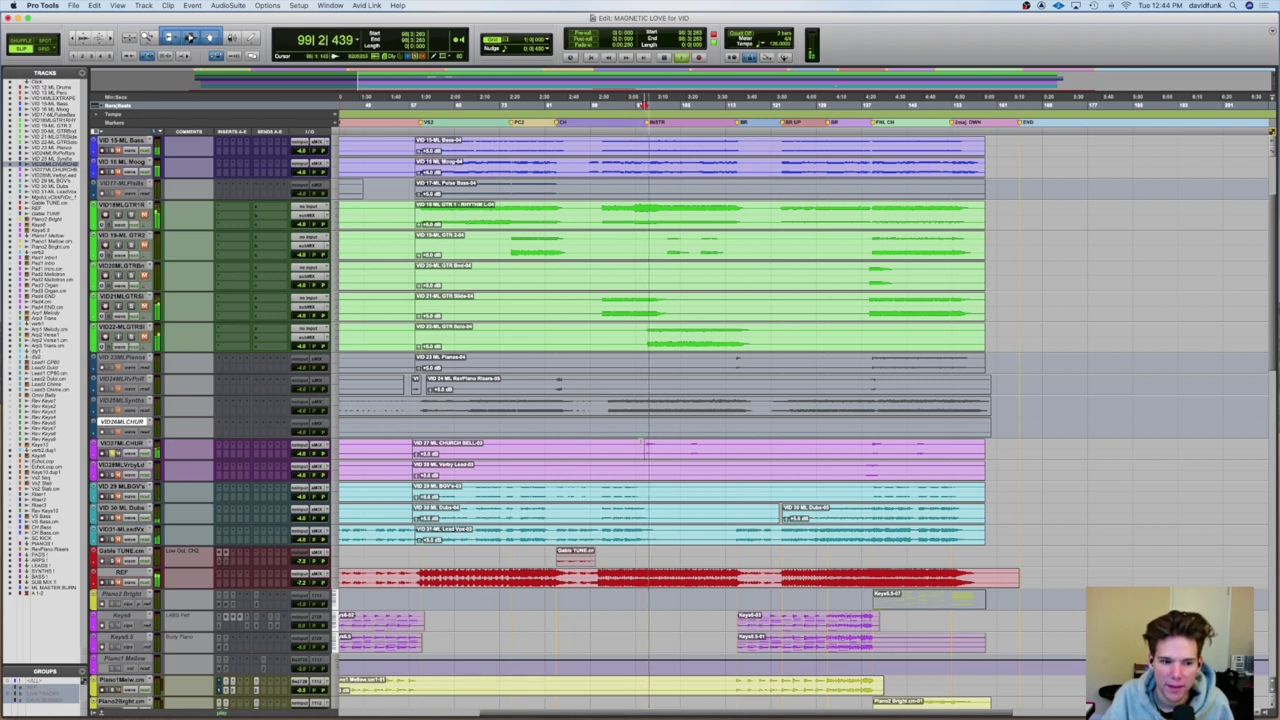
pyautogui.press('space')
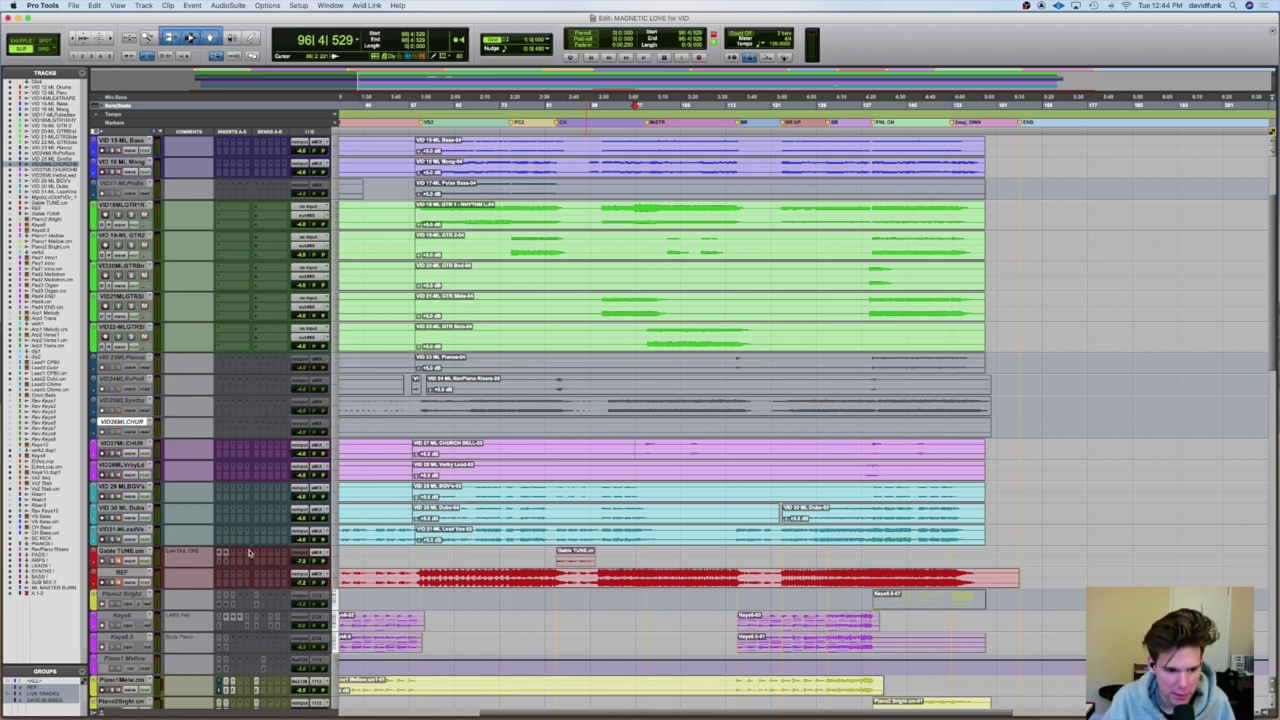
# - Turn down the REF track's volume and place the playback cursor at bar 96, just before the instrumental
pyautogui.click(300, 582)
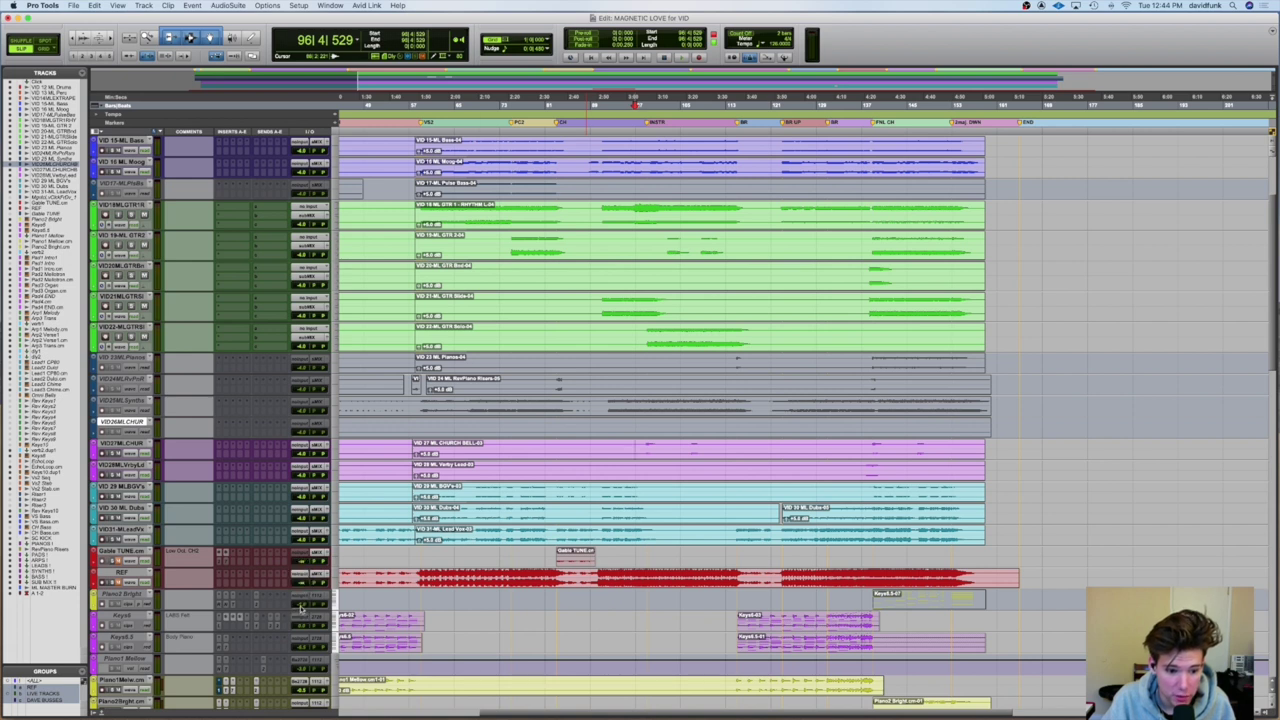
pyautogui.click(631, 446)
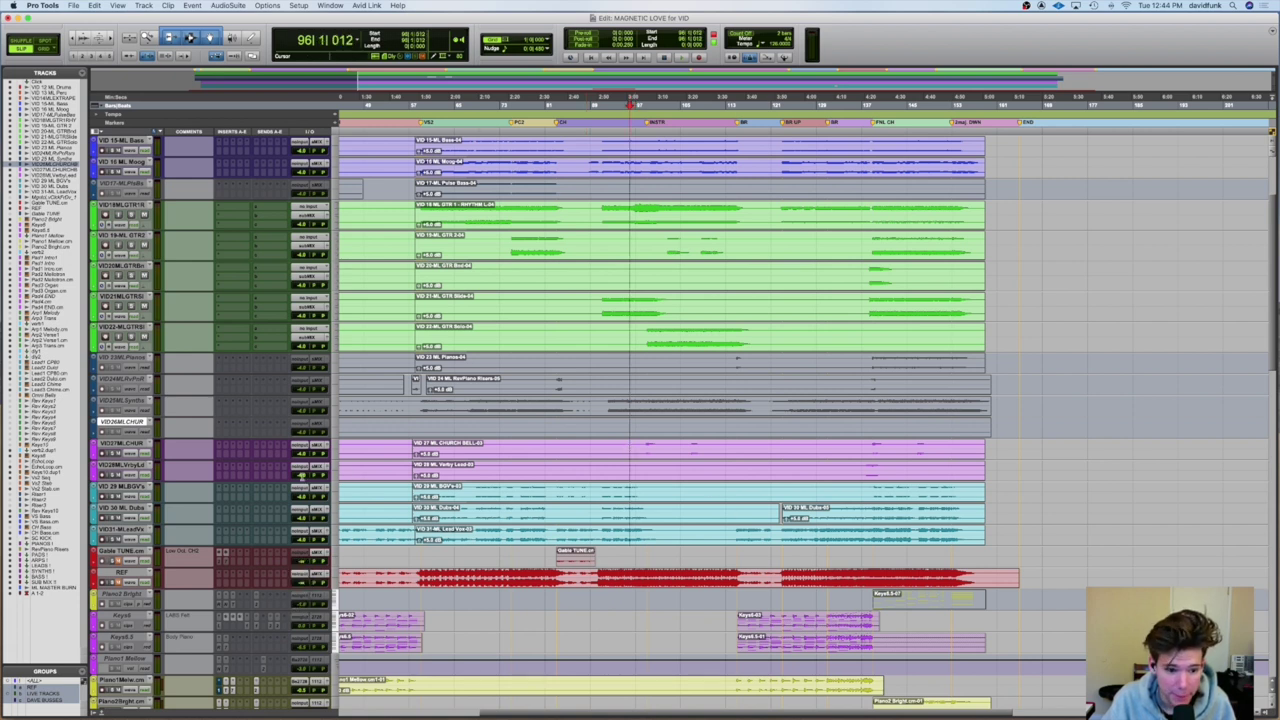
# - Play the mix from bar 96 into the instrumental, stop, and move the playback cursor to the church bell hit in bar 98
pyautogui.press('space')
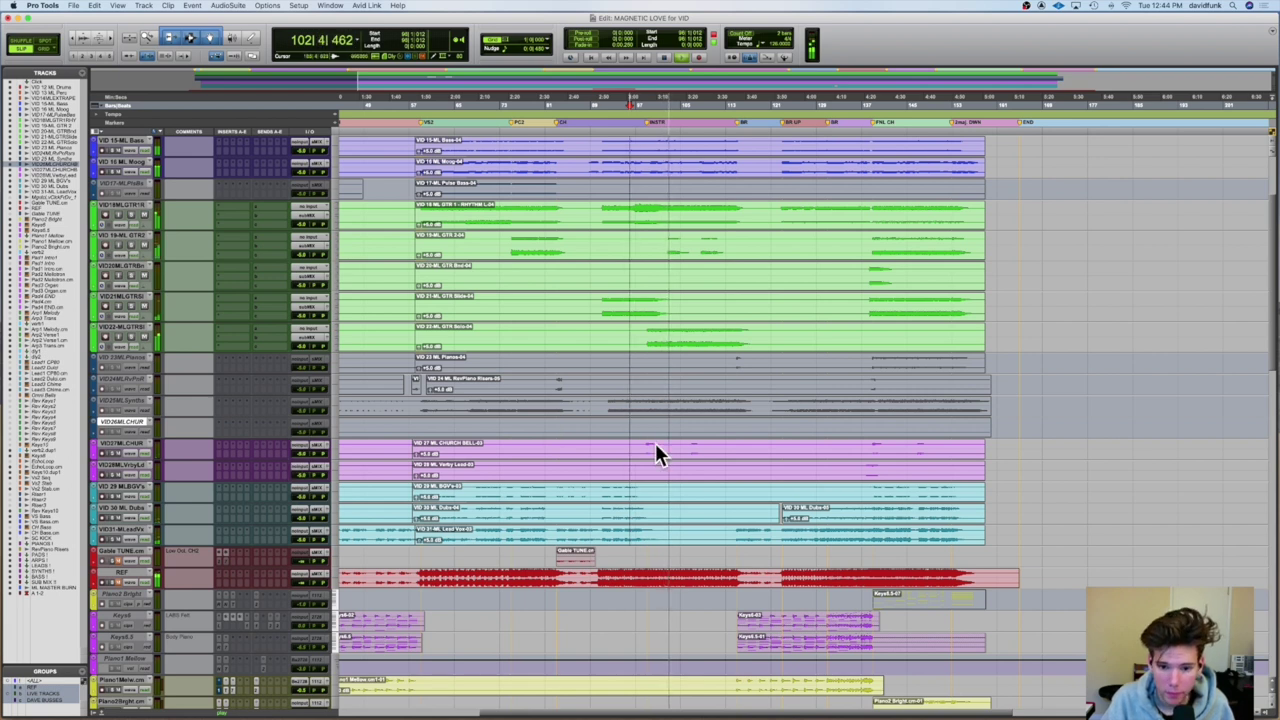
pyautogui.press('space')
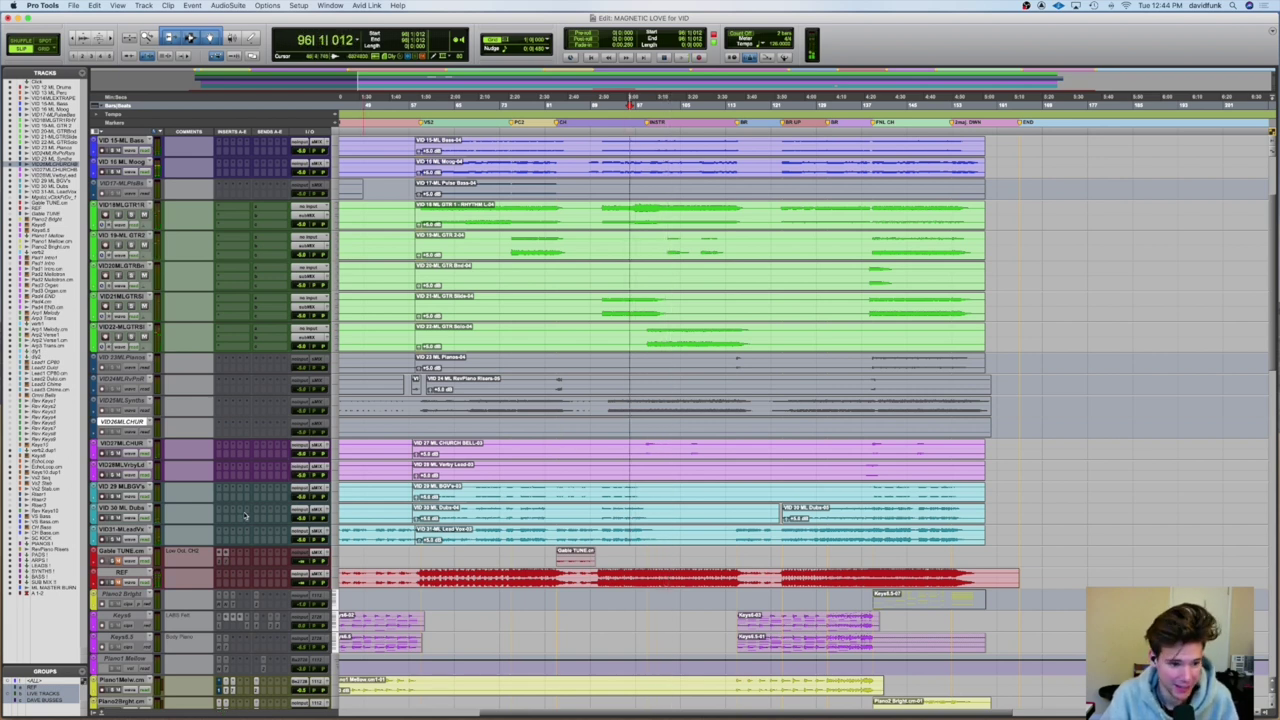
pyautogui.press('Tab')
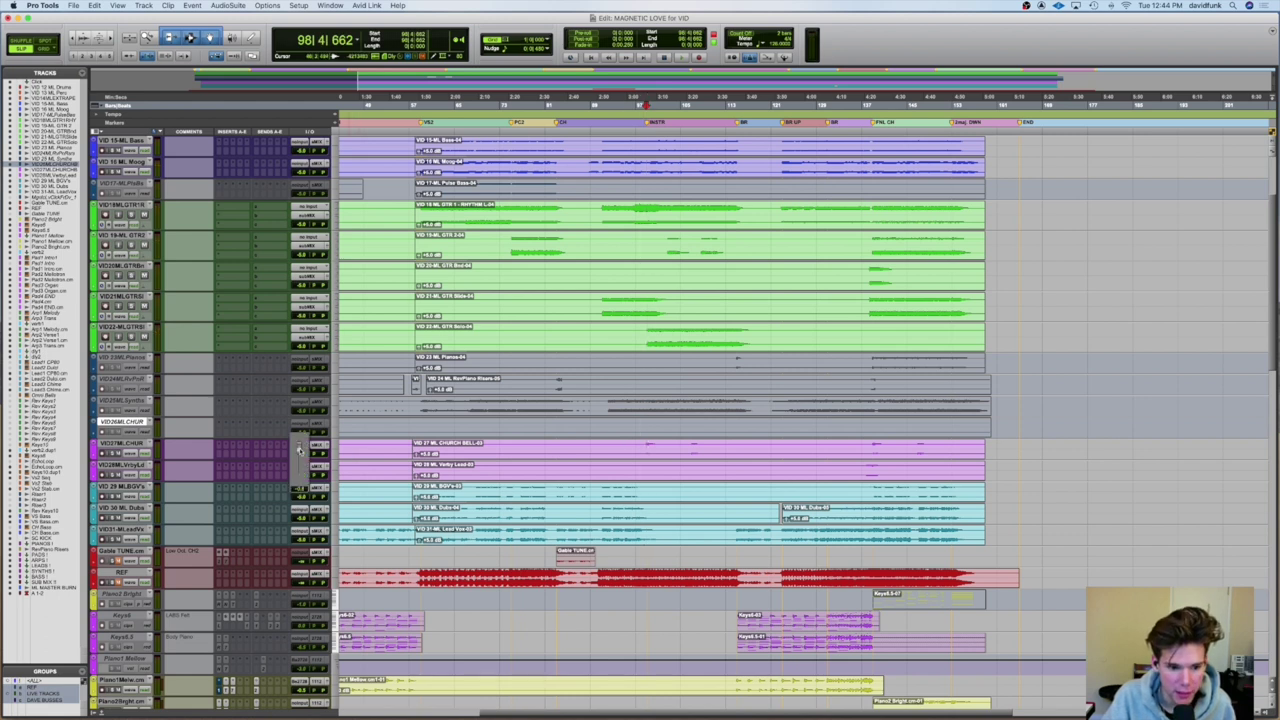
# - Play the mix from bar 88 through the start of the instrumental to hear the church bell in context, and stop playback
pyautogui.click(636, 443)
pyautogui.click(600, 443)
pyautogui.click(590, 440)
pyautogui.click(592, 438)
pyautogui.press('space')
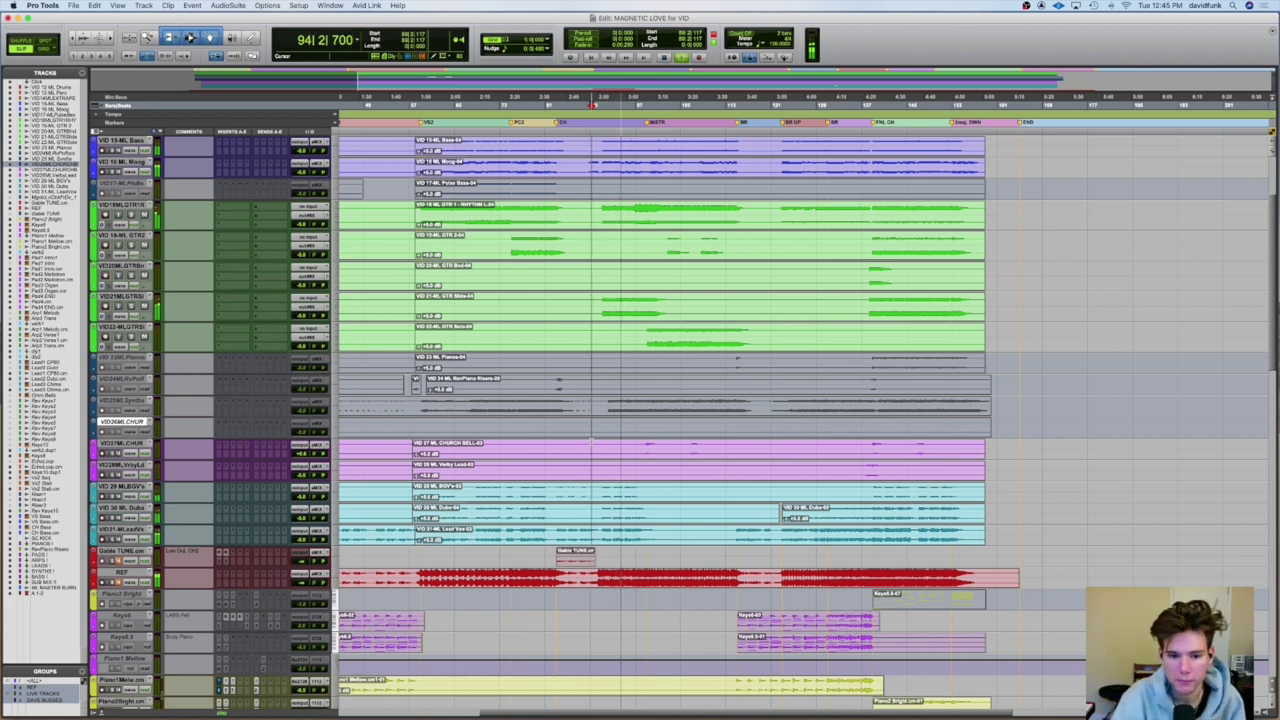
pyautogui.scroll(3, 581, 430)
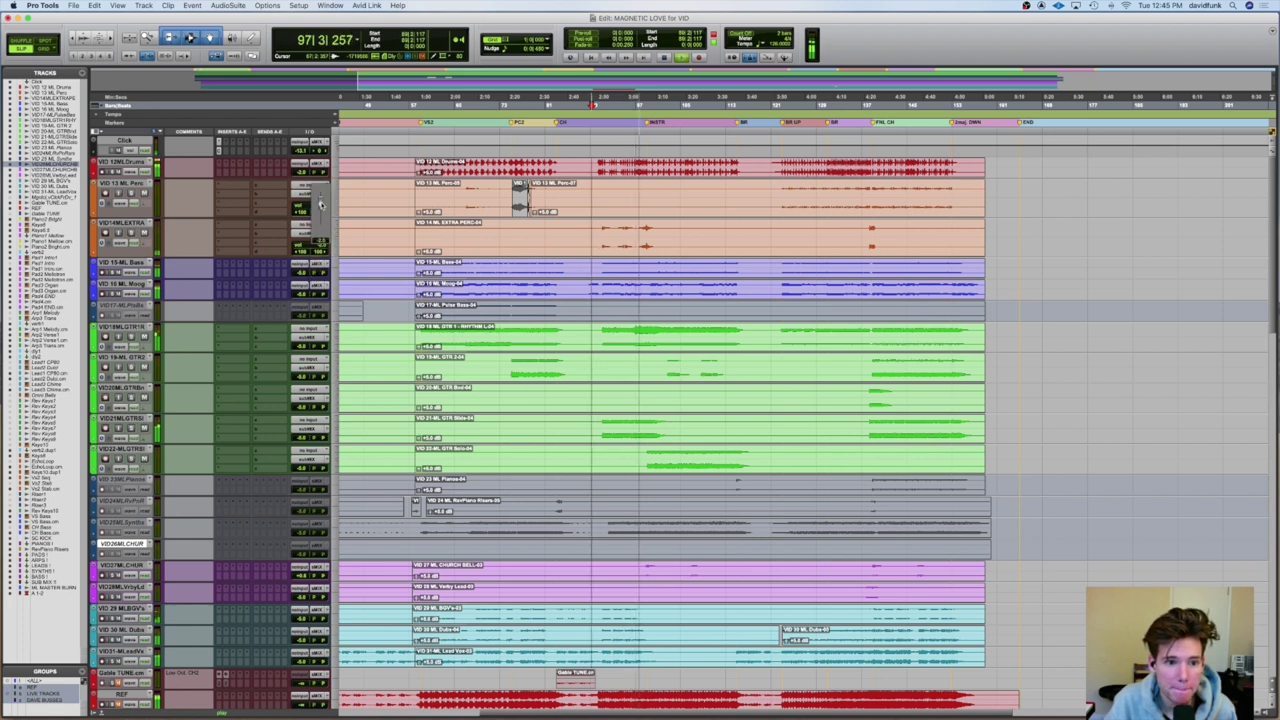
pyautogui.scroll(-3, 622, 295)
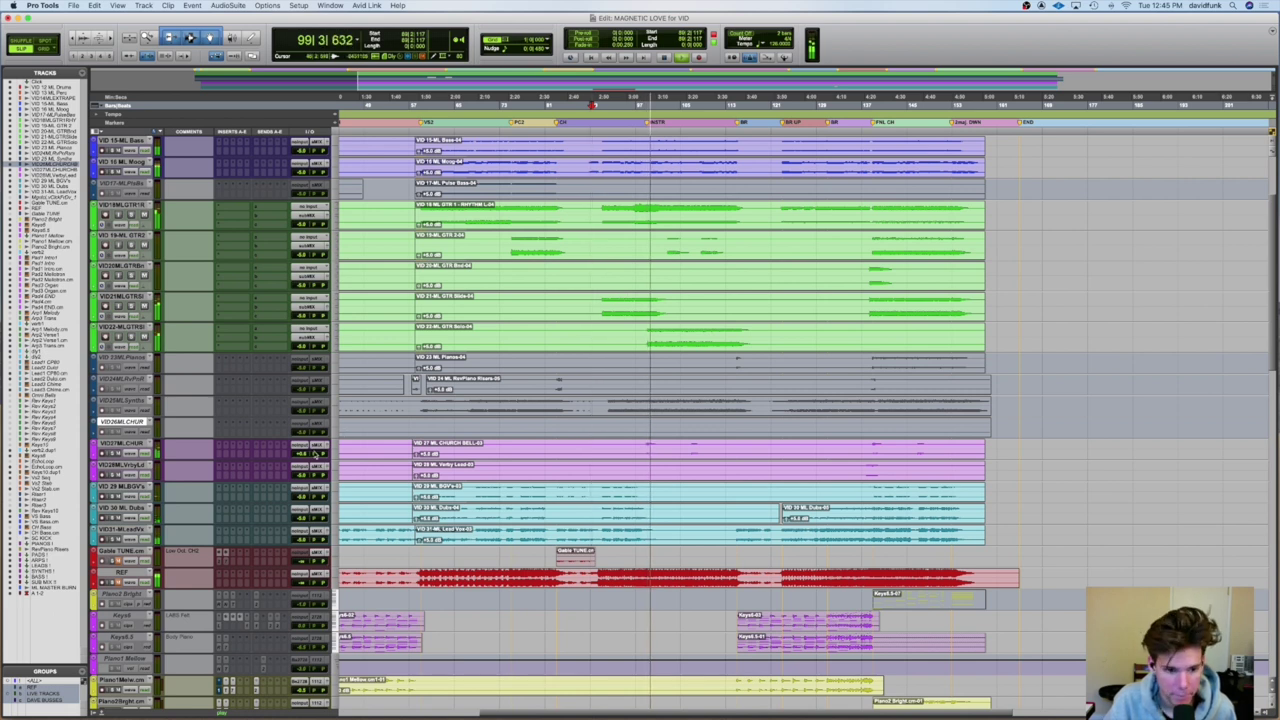
pyautogui.scroll(3, 315, 458)
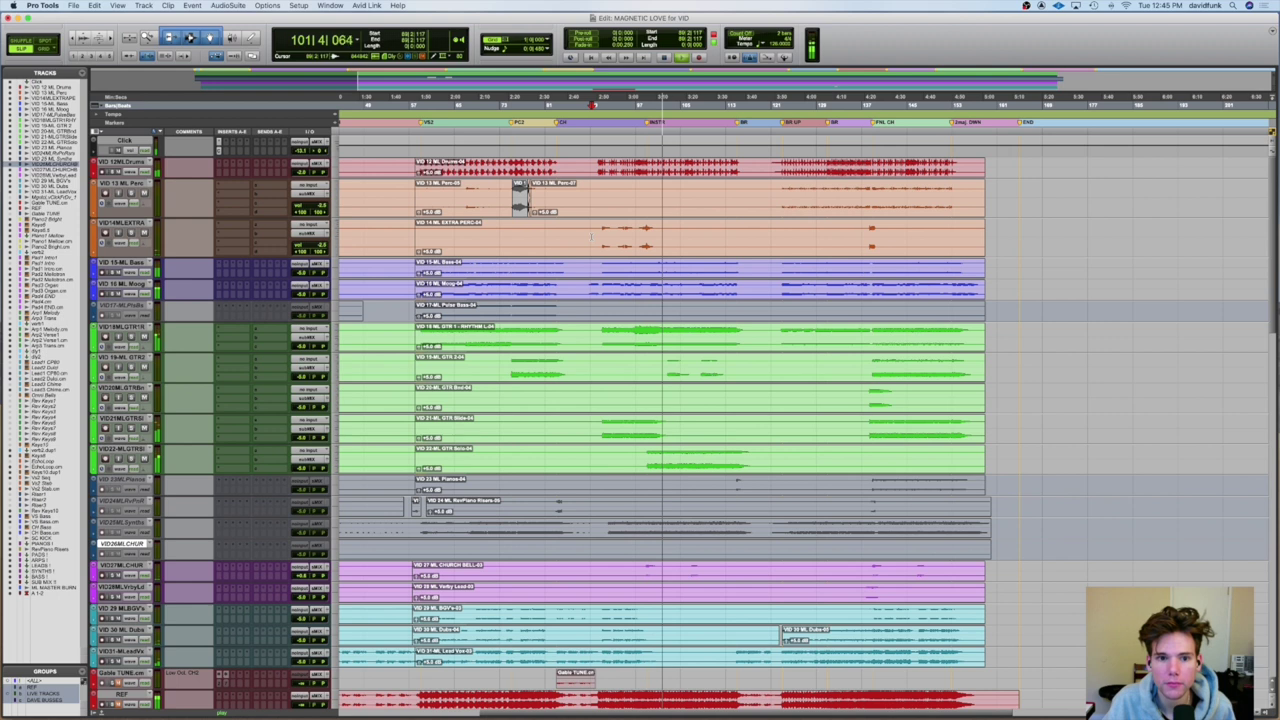
pyautogui.scroll(-3, 620, 250)
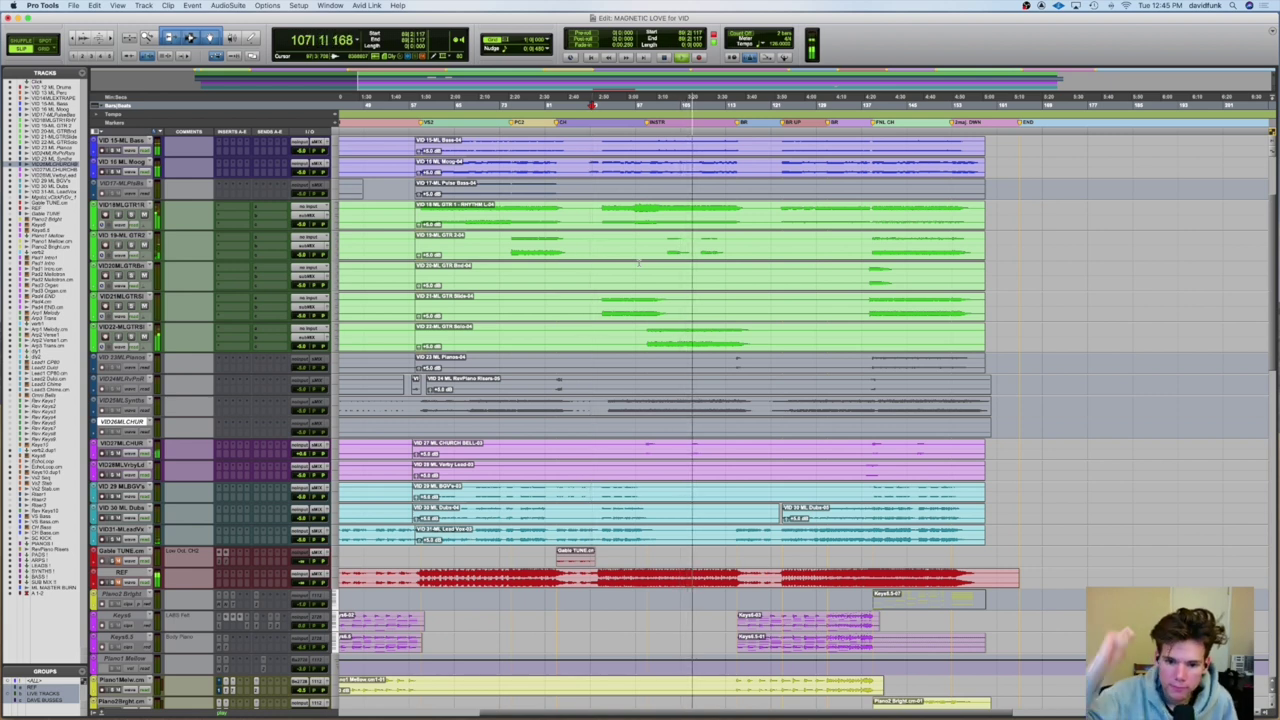
pyautogui.press('space')
# - Locate the VID 14 extra percussion hits leading into the instrumental and place the playback cursor just before bar 90
pyautogui.rightClick(663, 446)
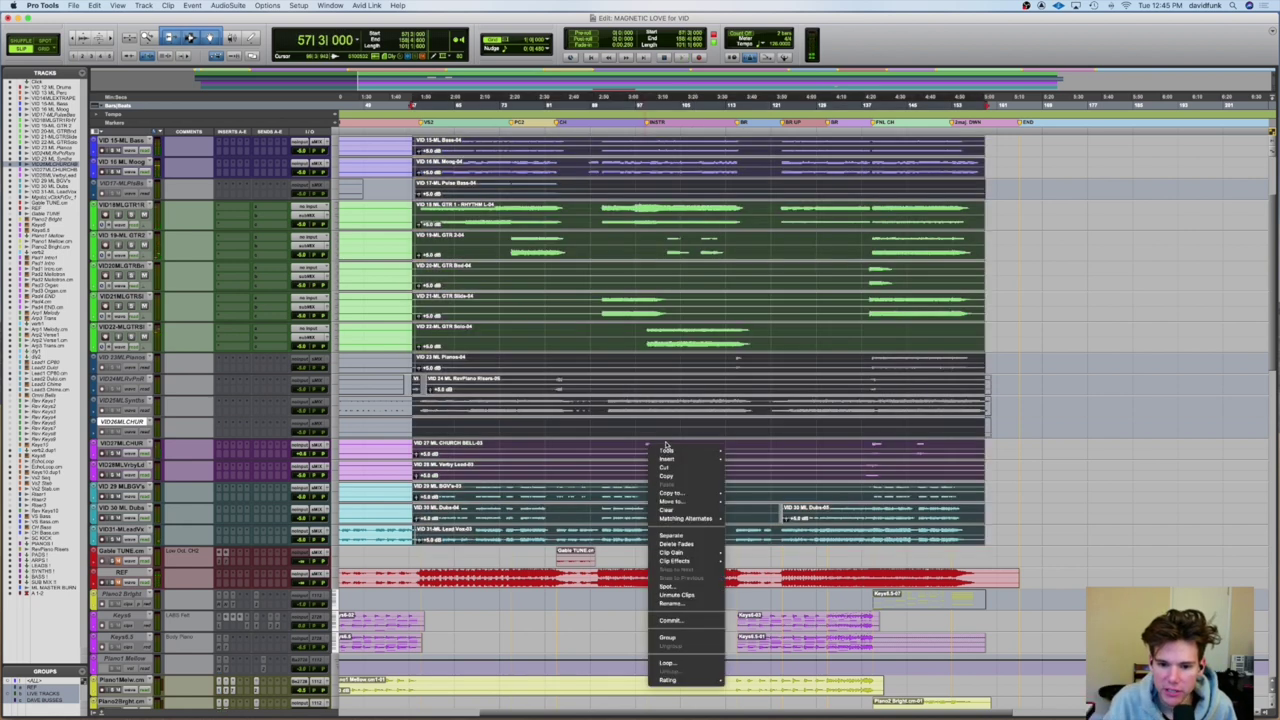
pyautogui.click(646, 446)
pyautogui.click(646, 445)
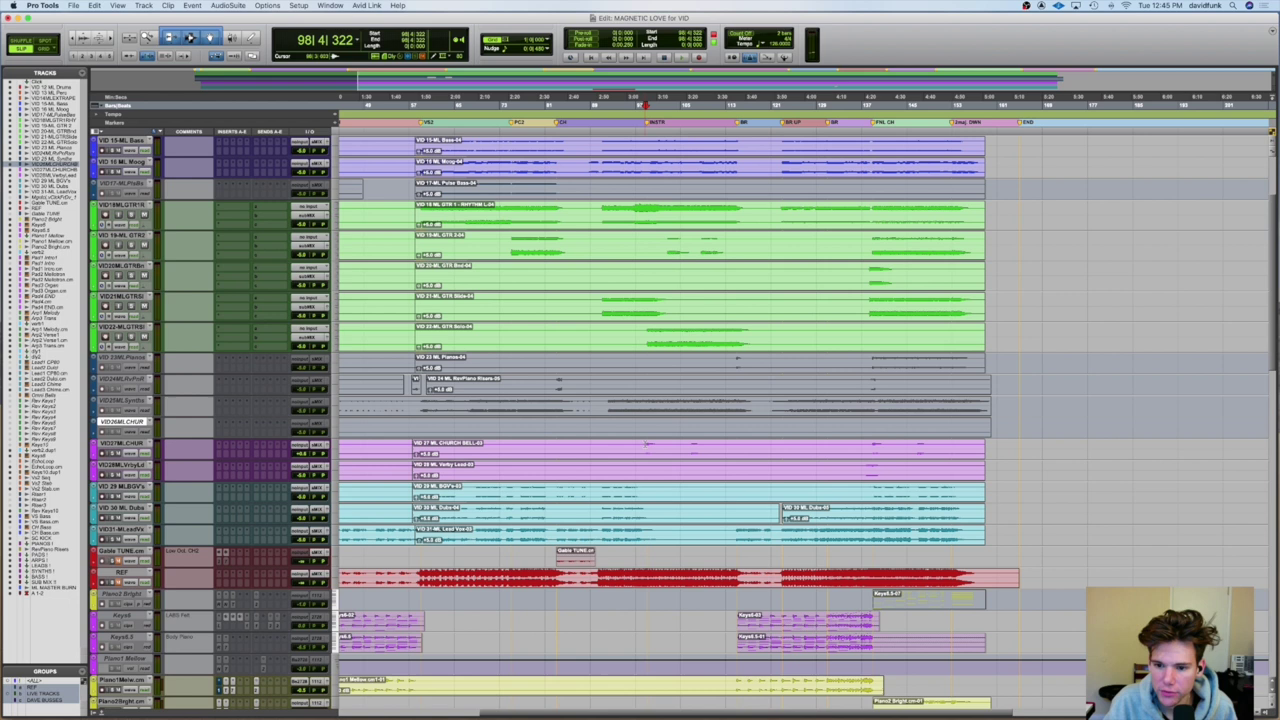
pyautogui.scroll(4, 646, 445)
pyautogui.keyDown('shift'); pyautogui.click(601, 229); pyautogui.keyUp('shift')
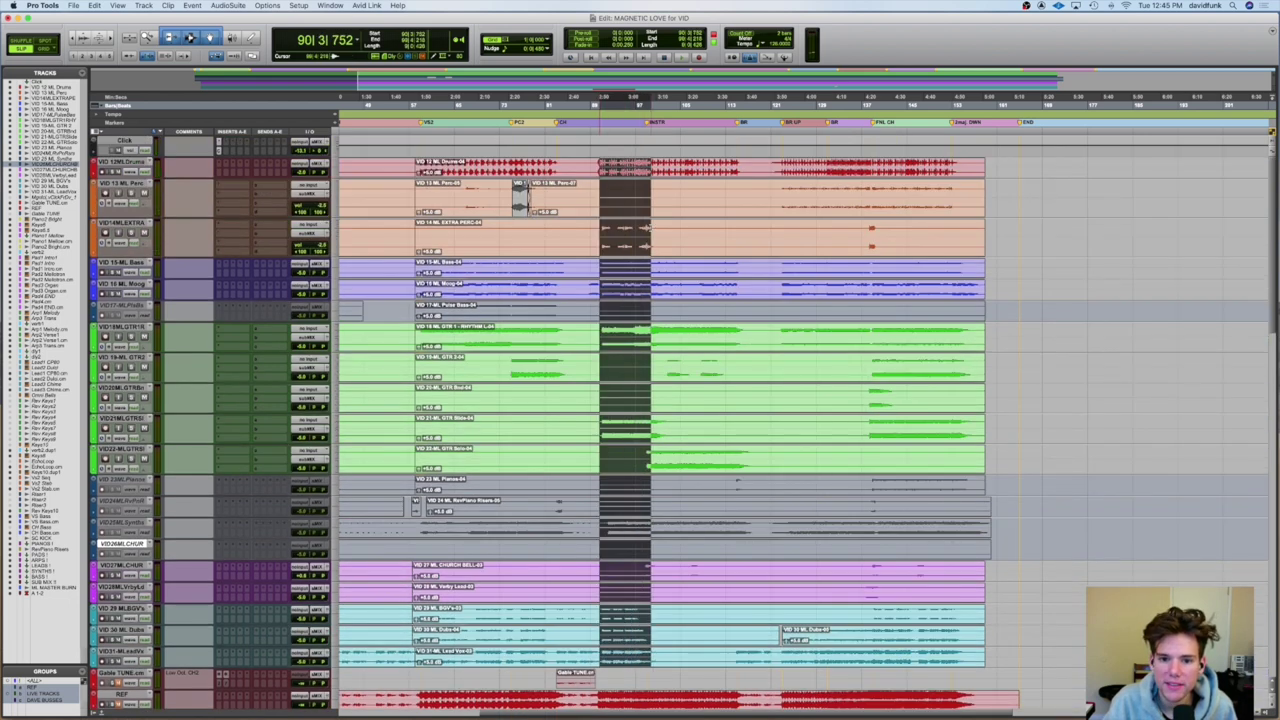
pyautogui.click(665, 229)
pyautogui.moveTo(665, 229); pyautogui.dragTo(576, 229)
pyautogui.click(598, 229)
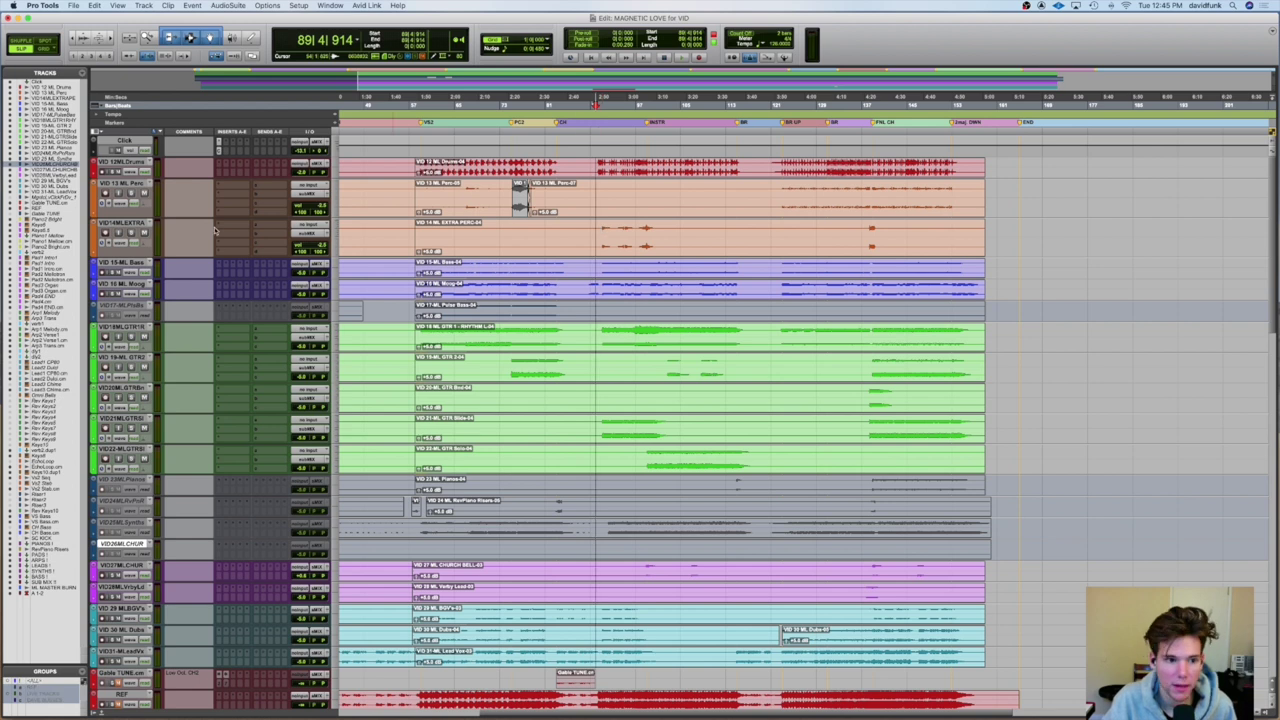
# - Select the tracks from VID 12 Drums to VID 16 Moog and audition them in solo from just before bar 90
pyautogui.click(128, 224)
pyautogui.click(128, 284)
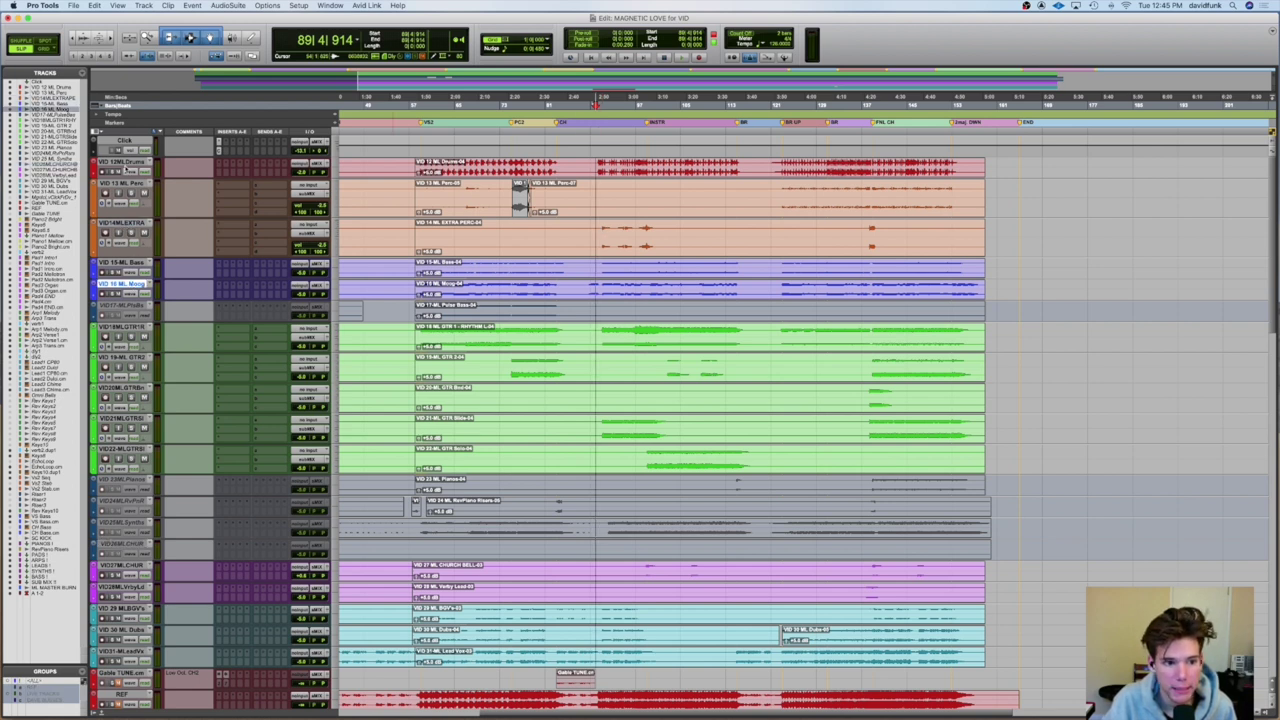
pyautogui.keyDown('shift'); pyautogui.click(122, 162); pyautogui.keyUp('shift')
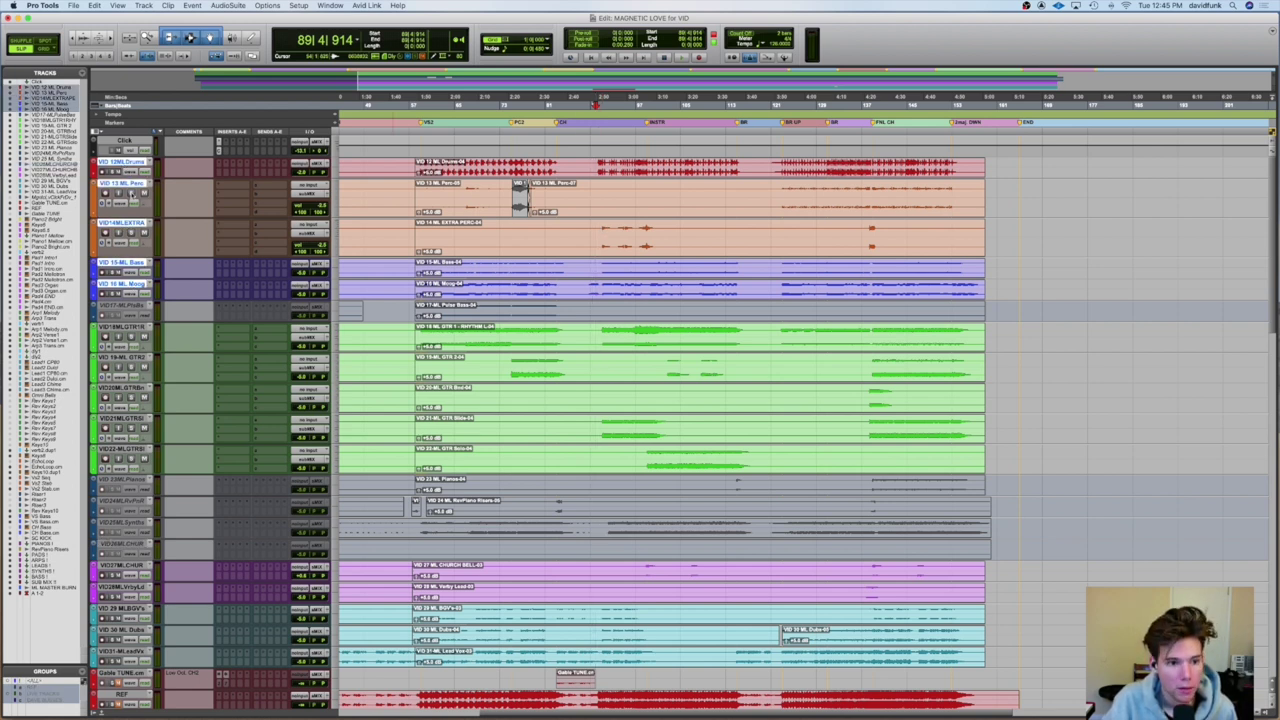
pyautogui.press('space')
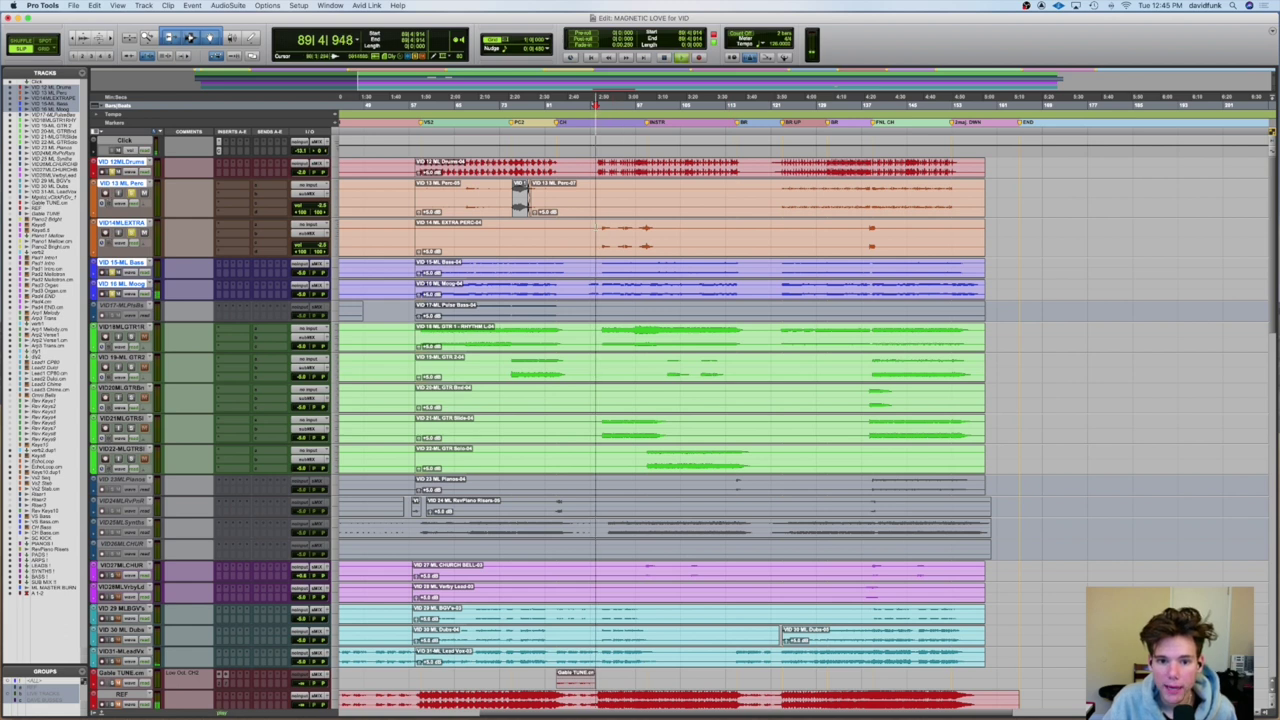
pyautogui.press('super+bracketright')
pyautogui.press('super+bracketright')
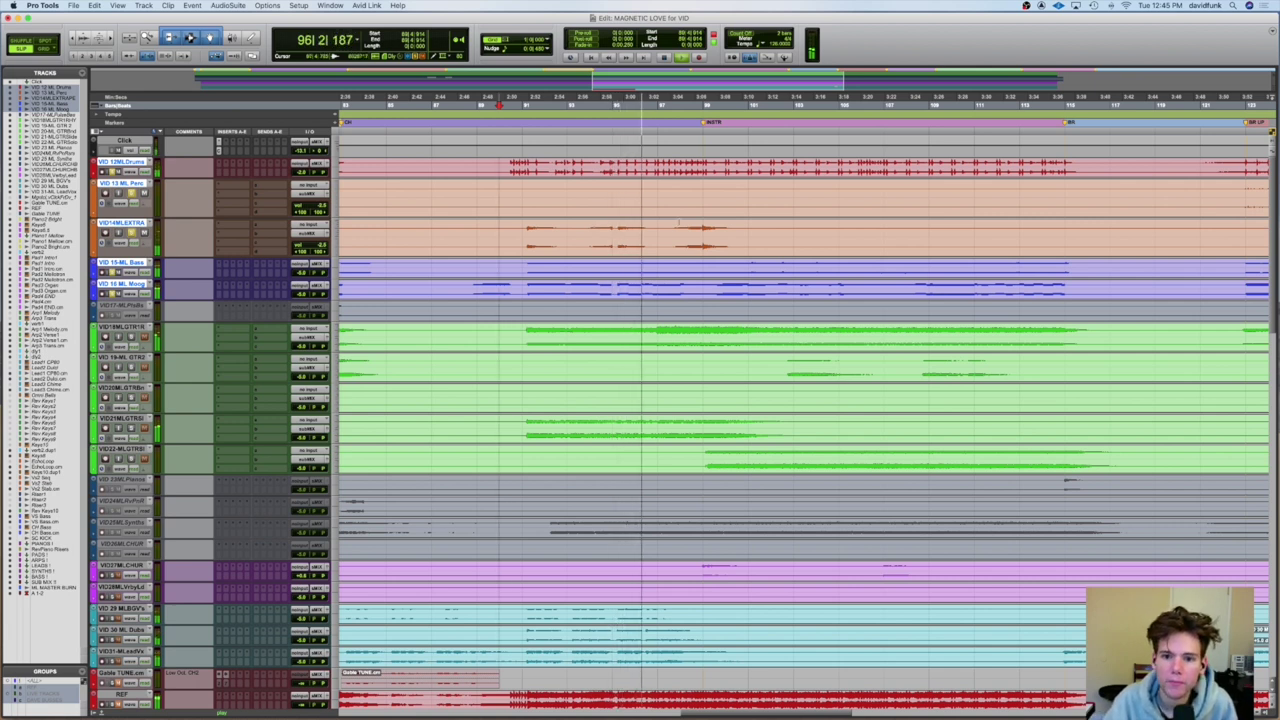
pyautogui.hscroll(3, 640, 225)
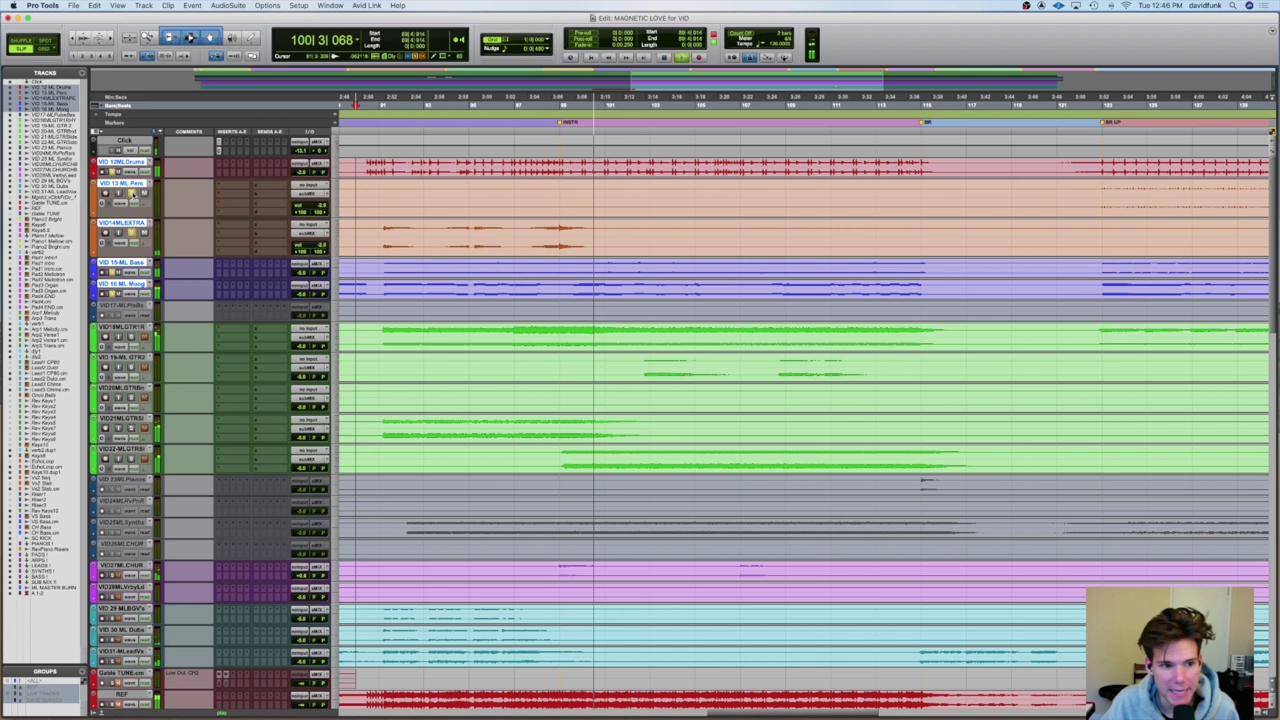
# - Play the mix without solos from the end of the BR UP section, just before the second BR marker
pyautogui.hscroll(10, 130, 192)
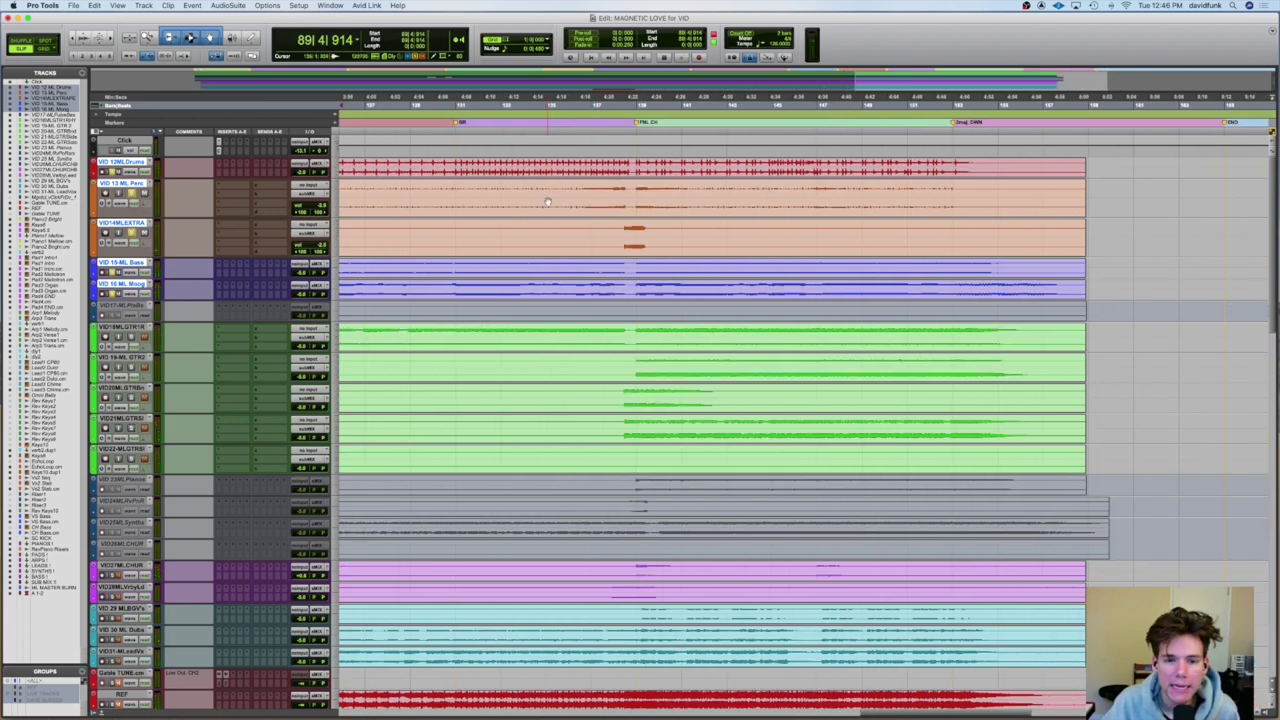
pyautogui.hscroll(-10, 548, 203)
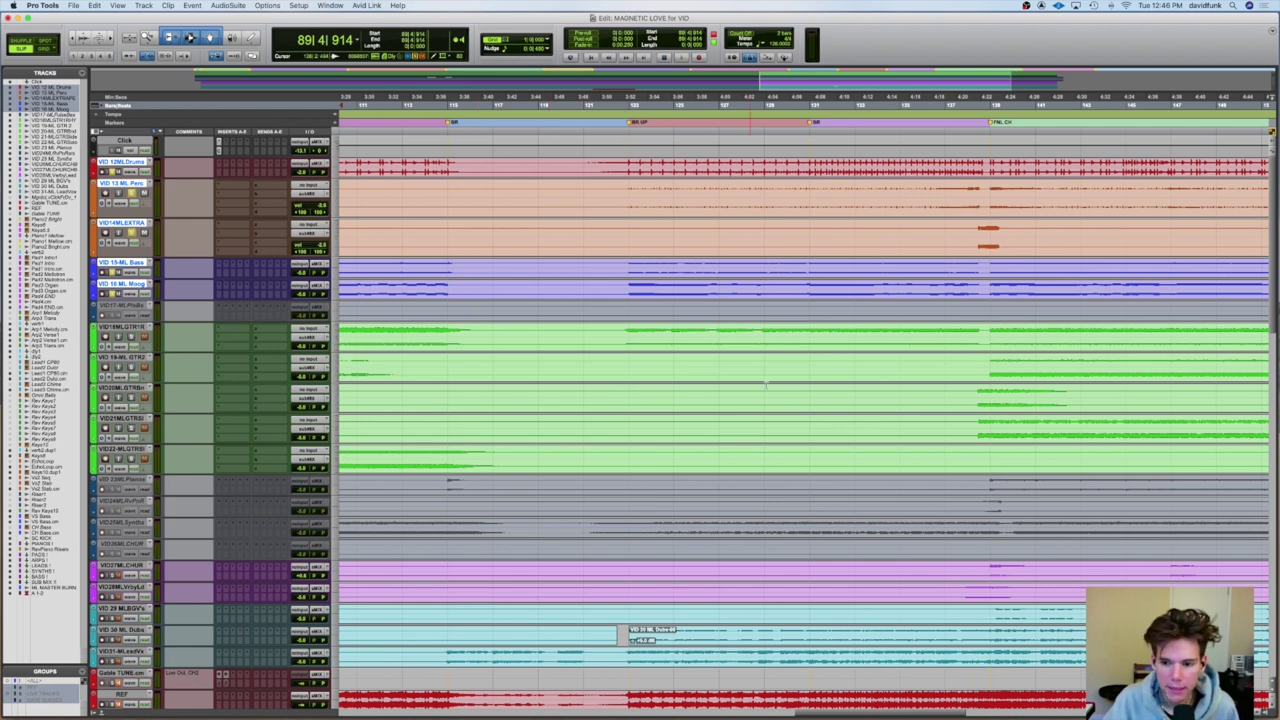
pyautogui.hscroll(3, 766, 385)
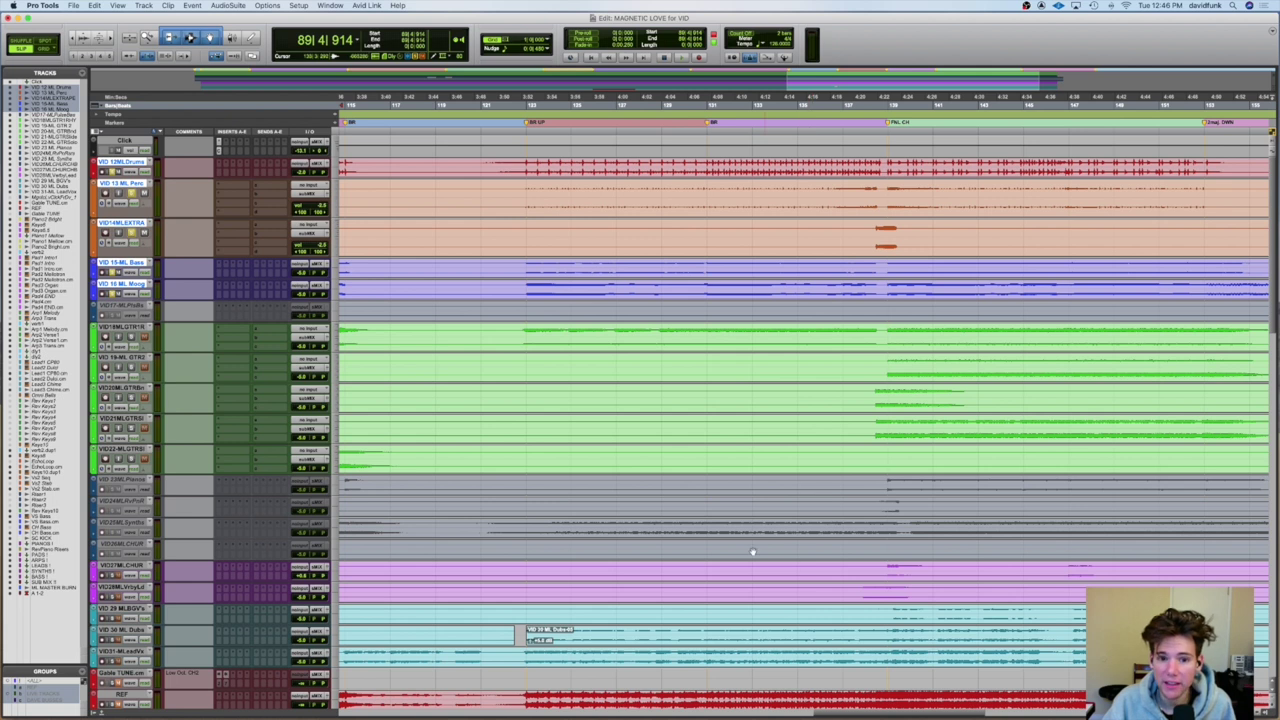
pyautogui.click(683, 568)
pyautogui.press('space')
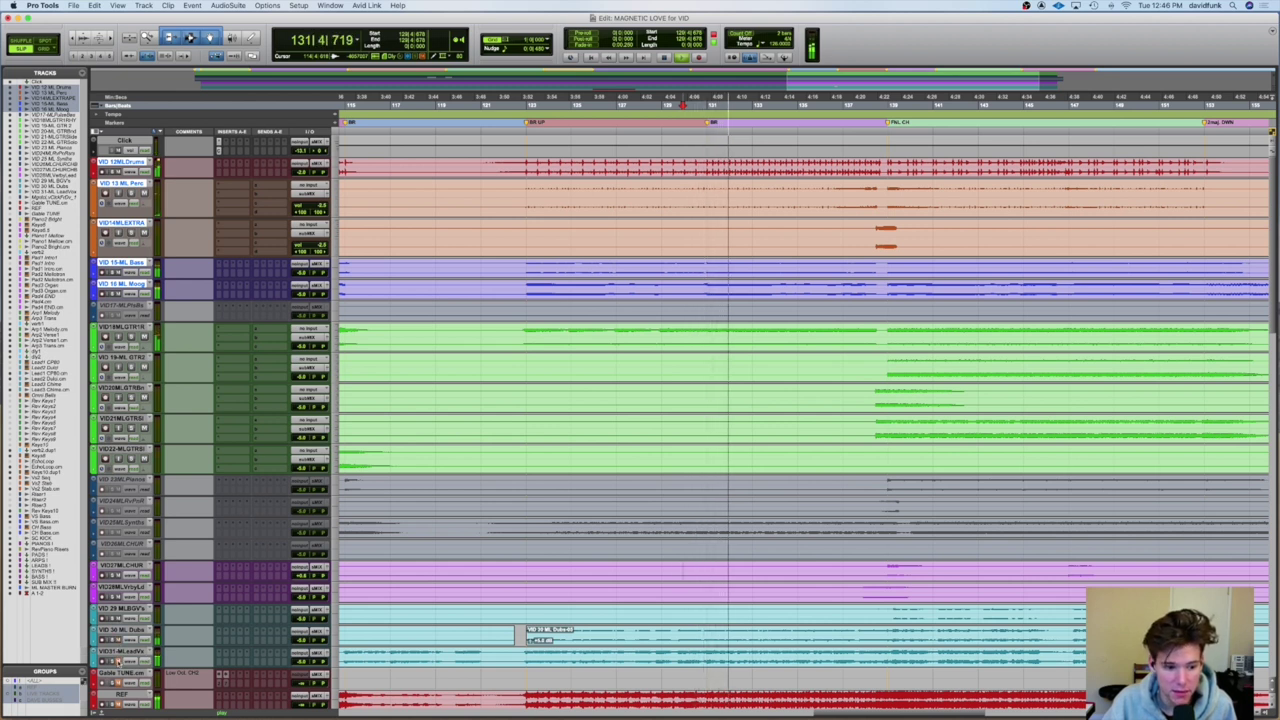
pyautogui.hscroll(3, 633, 557)
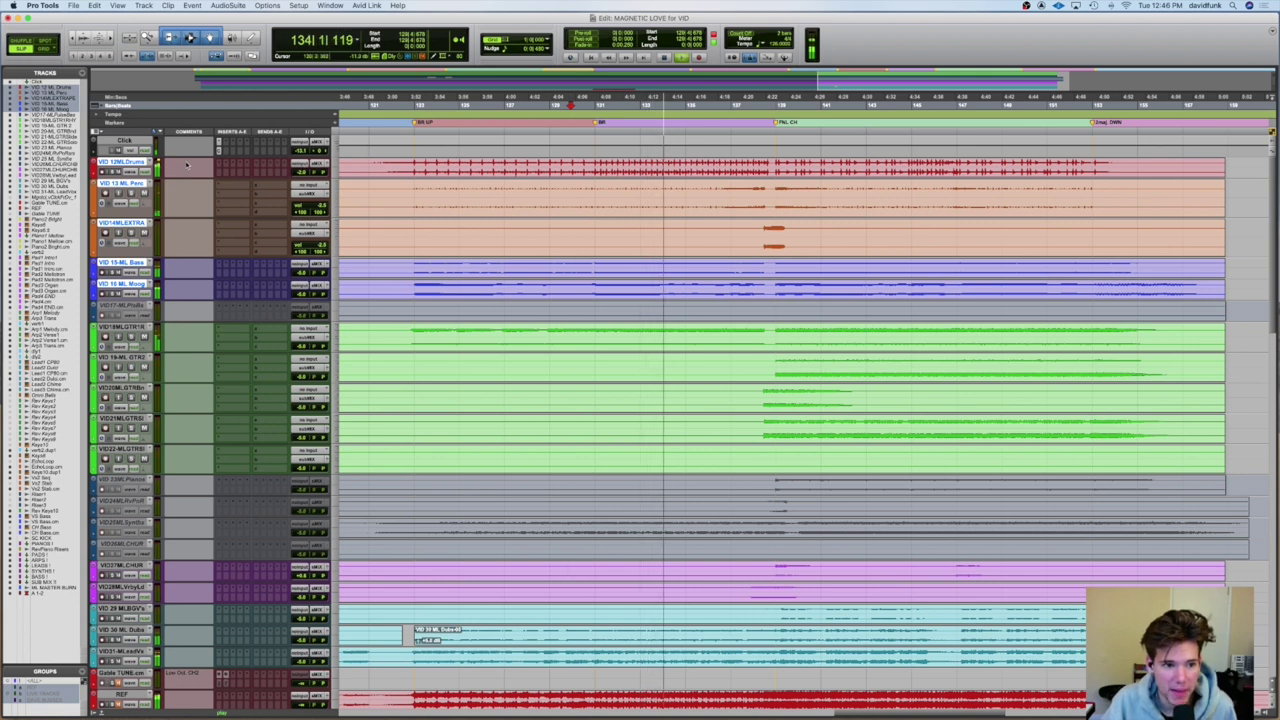
# - Play the mix from bar 137 into the final chorus and stop playback
pyautogui.click(219, 168)
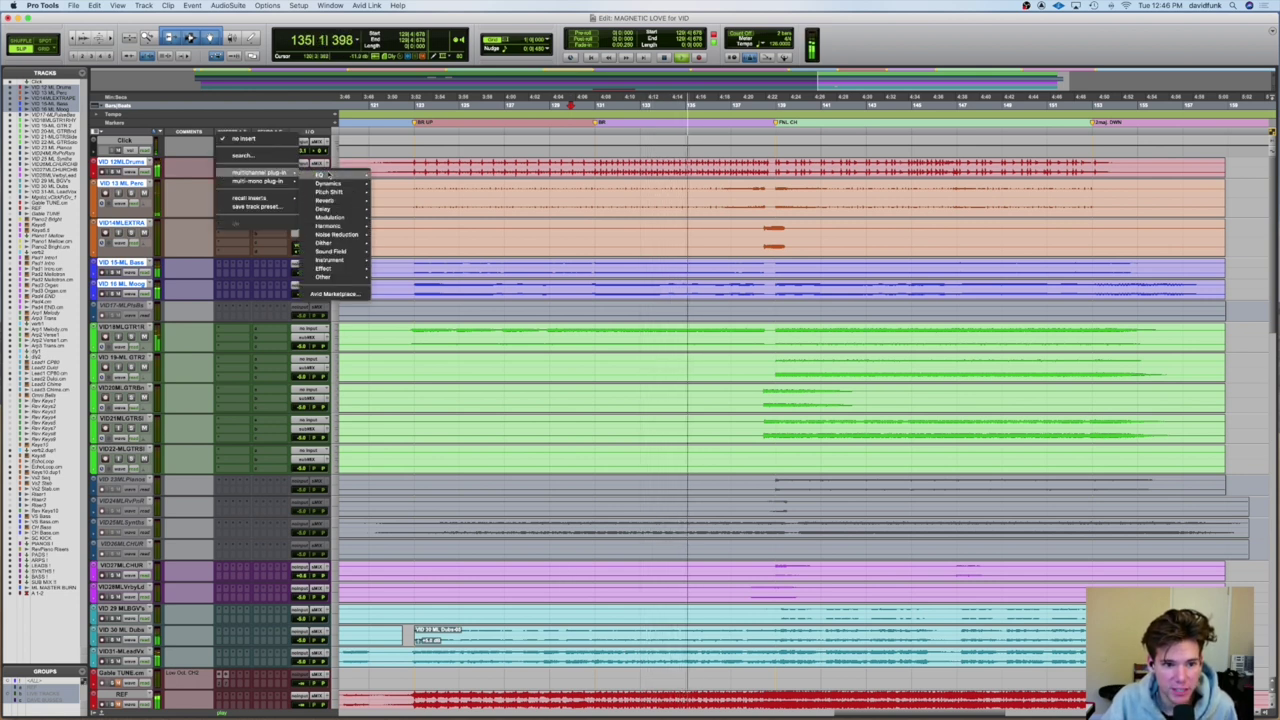
pyautogui.click(188, 172)
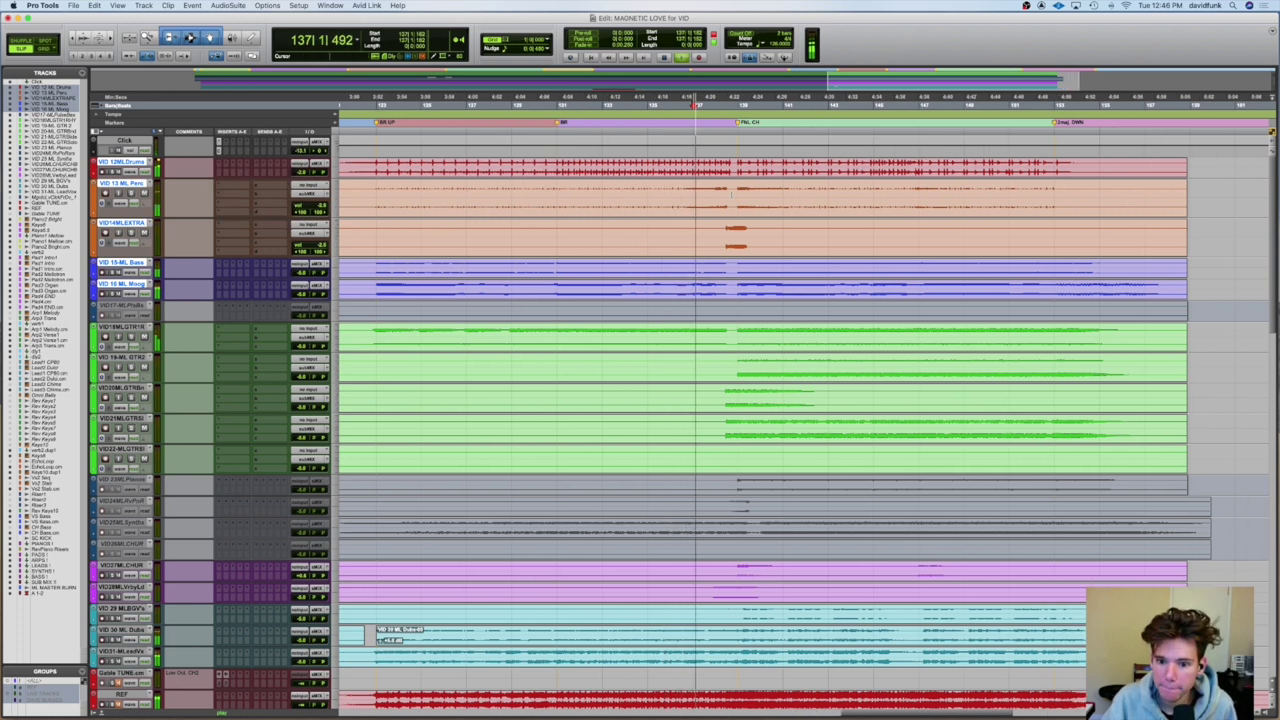
pyautogui.hscroll(3, 733, 195)
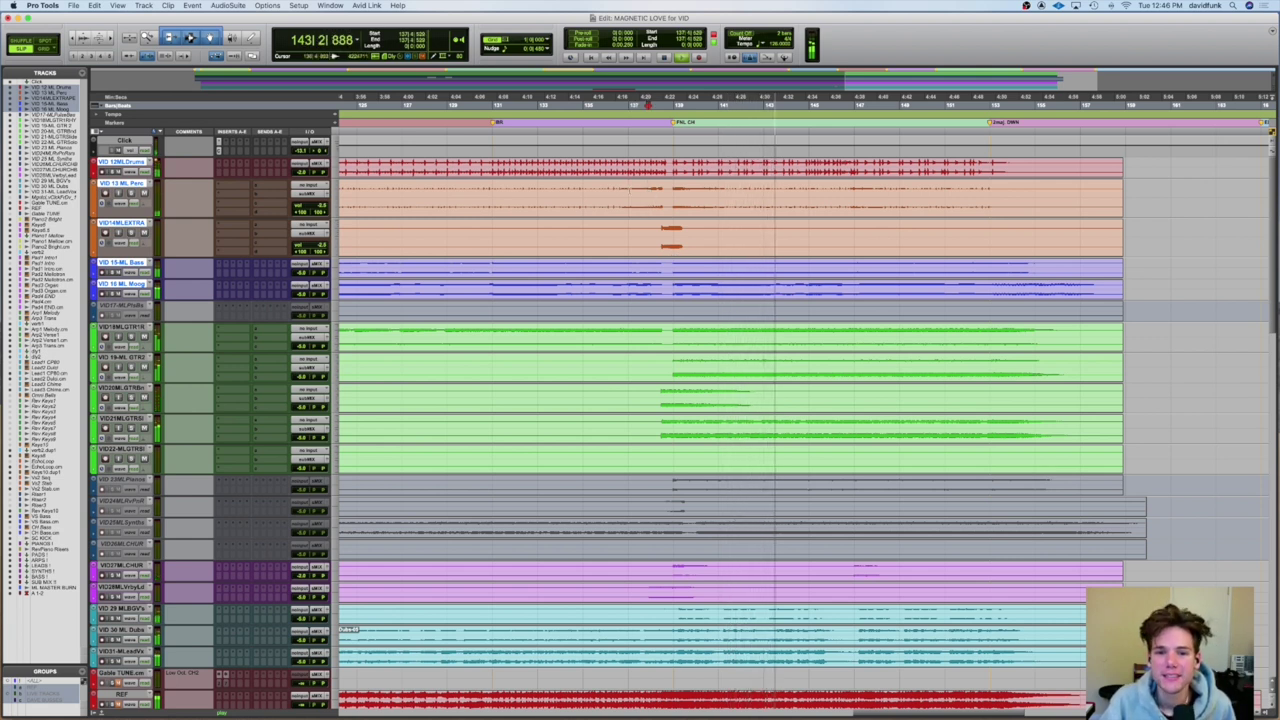
pyautogui.press('space')
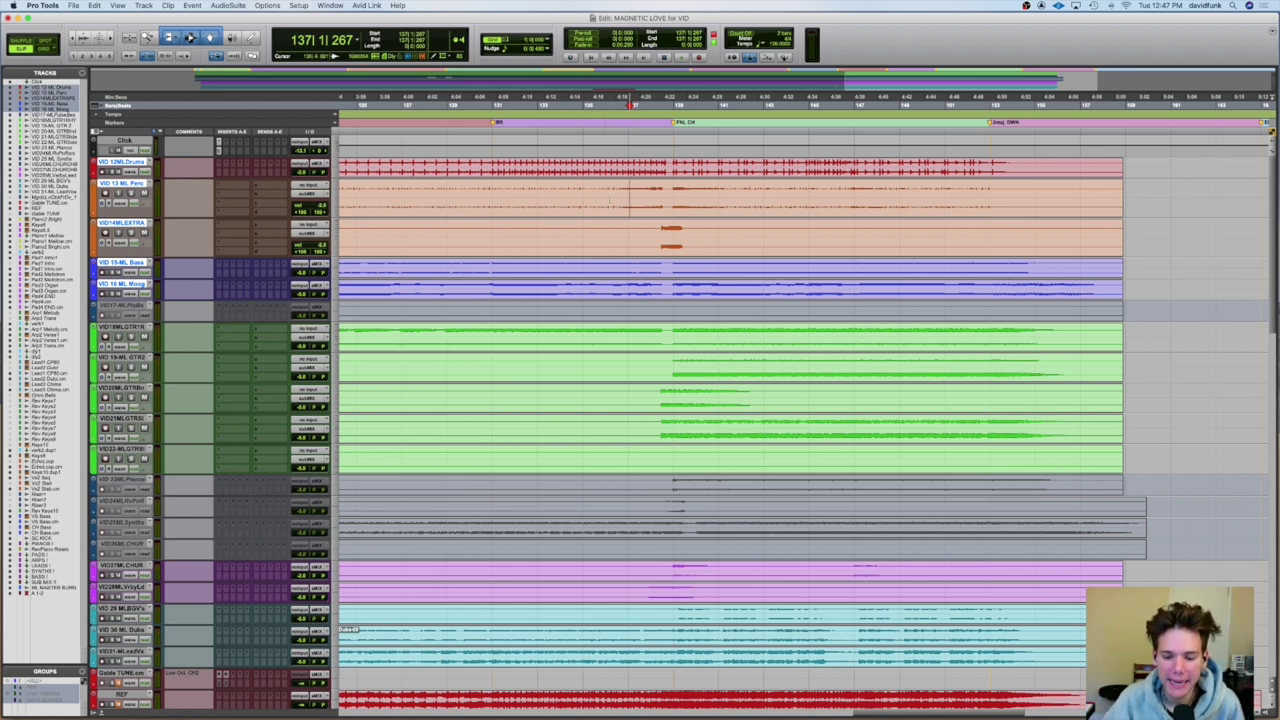
# - Audition the VID 13 Perc, VID 14 Extra Perc, VID 20 and VID 21 guitar tracks in solo from bars 137 and 138
pyautogui.click(621, 192)
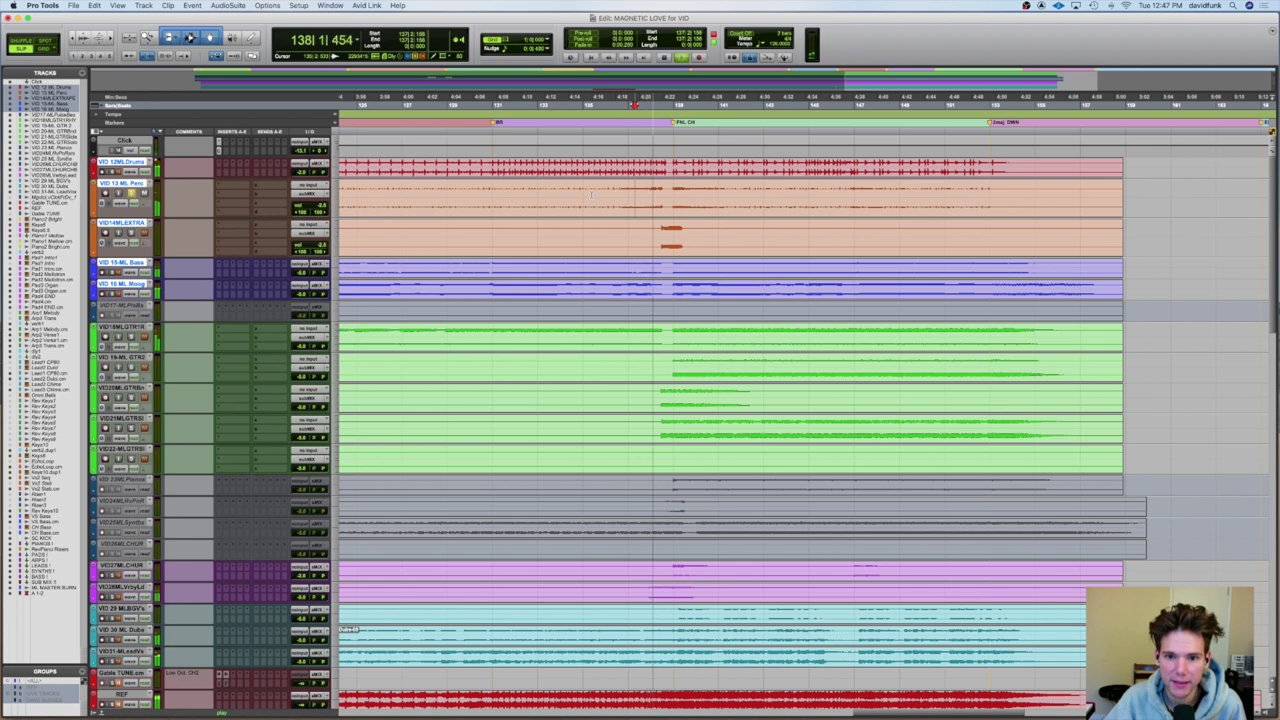
pyautogui.press('space')
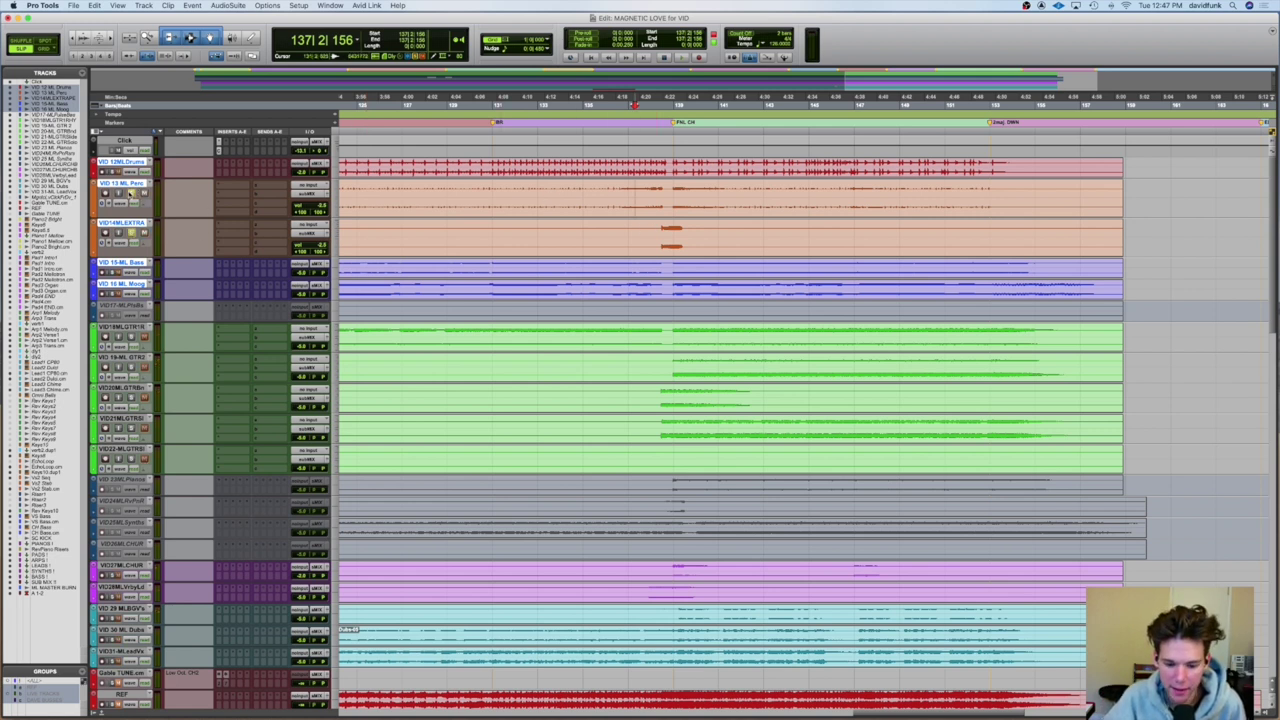
pyautogui.click(660, 229)
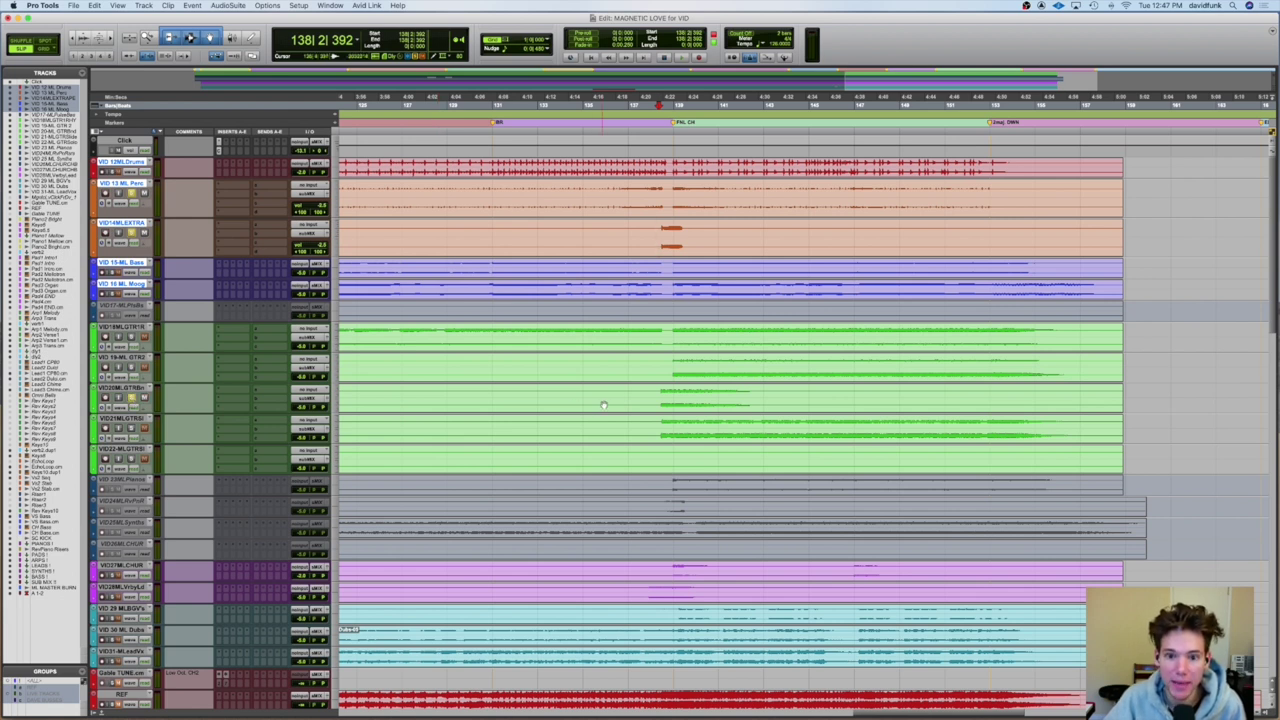
pyautogui.press('space')
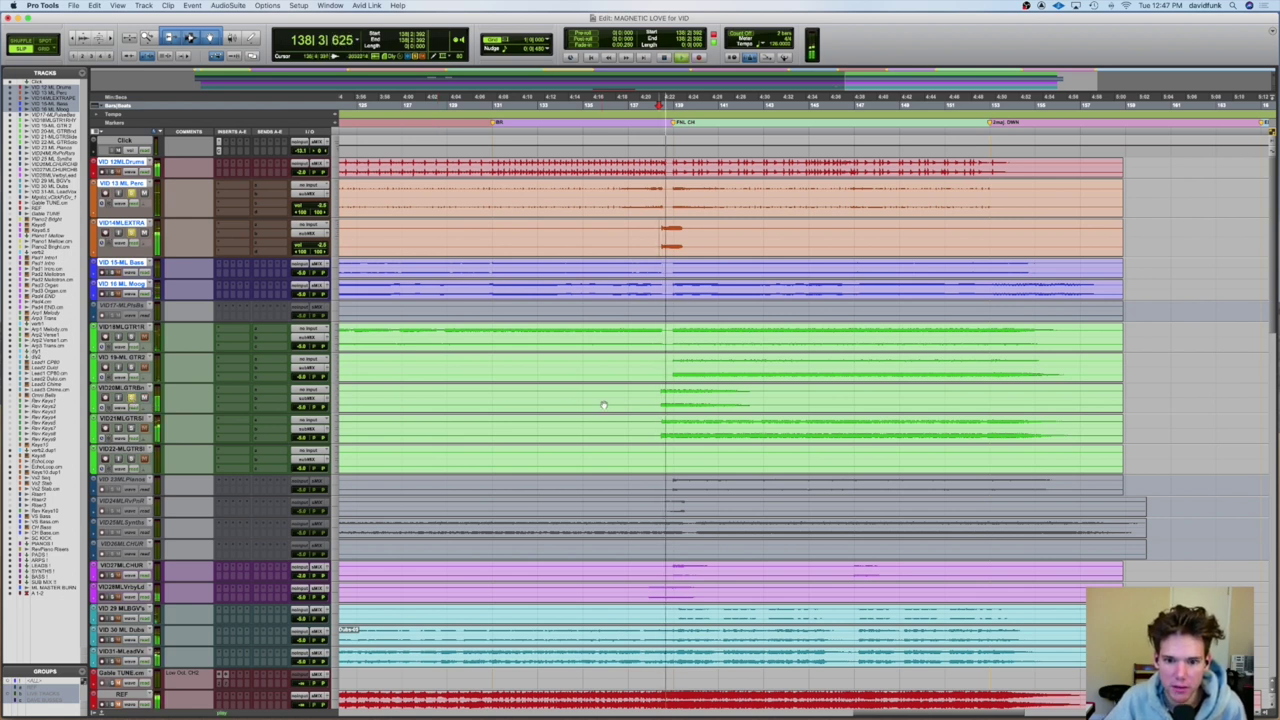
pyautogui.press('space')
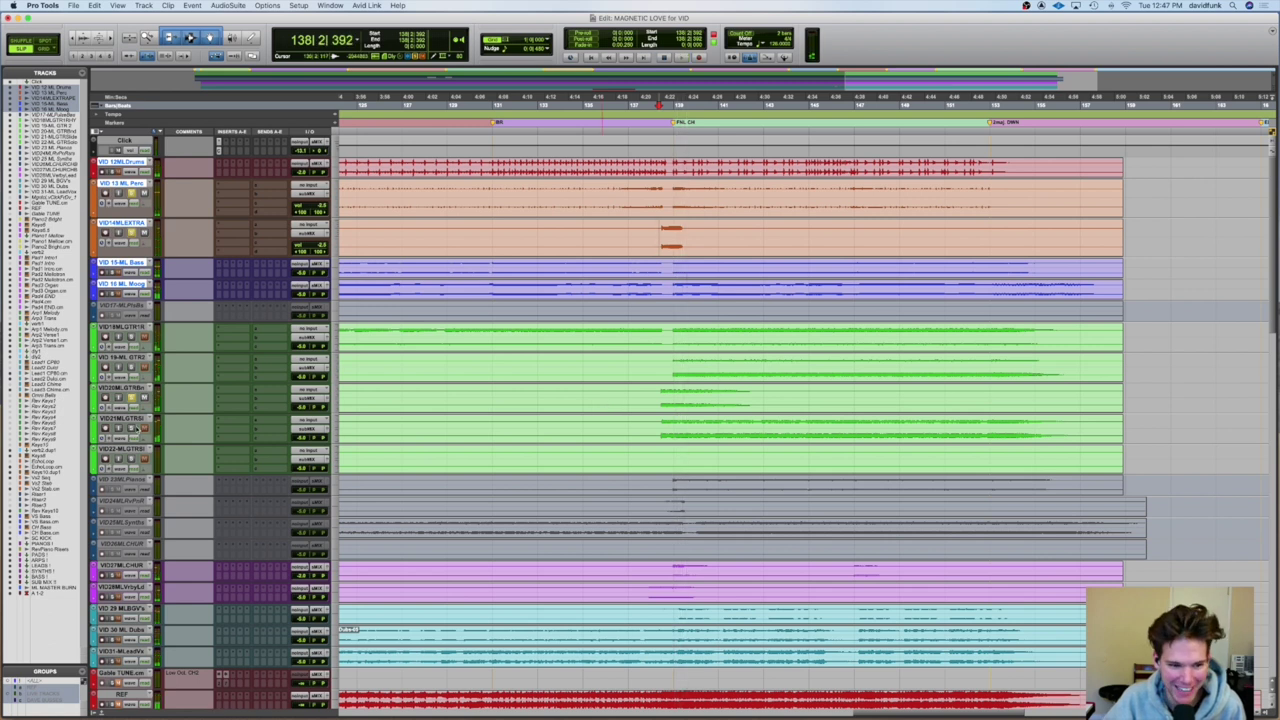
pyautogui.press('space')
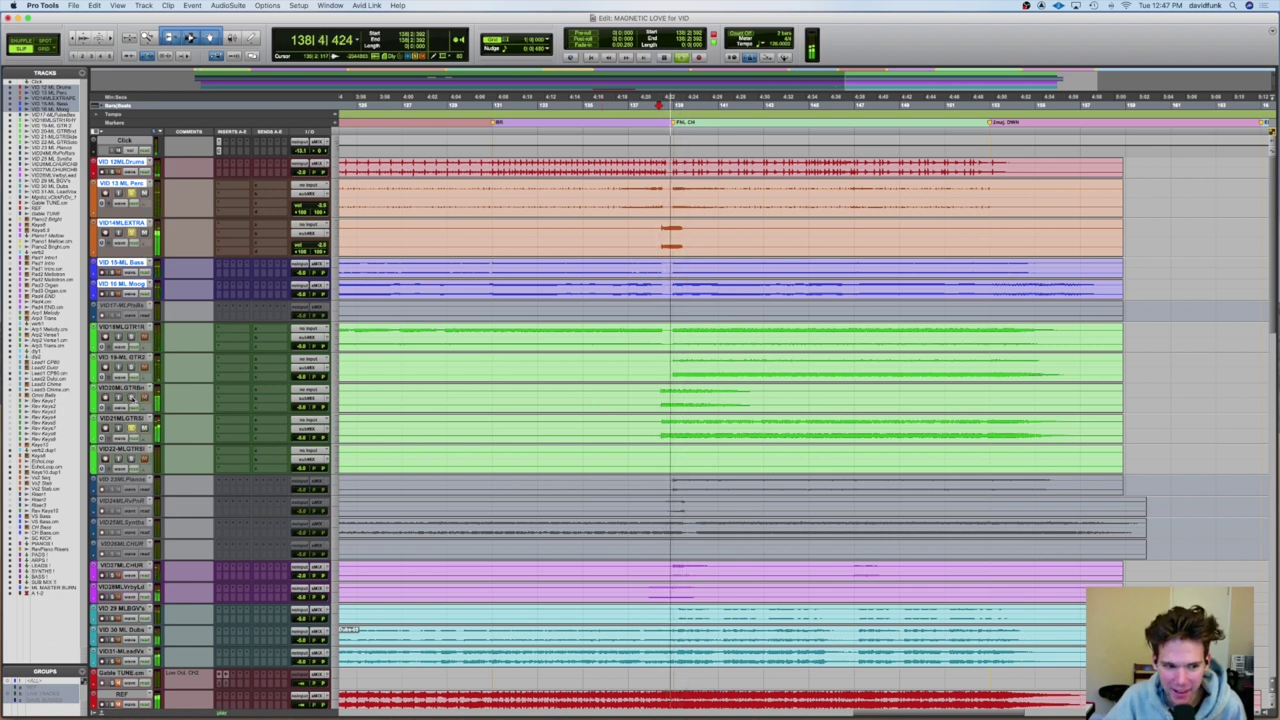
pyautogui.press('space')
# - Mark the VID 28 Verby Lead passage around the final chorus entry and place the playback cursor at its start in bar 138
pyautogui.scroll(-10, 536, 503)
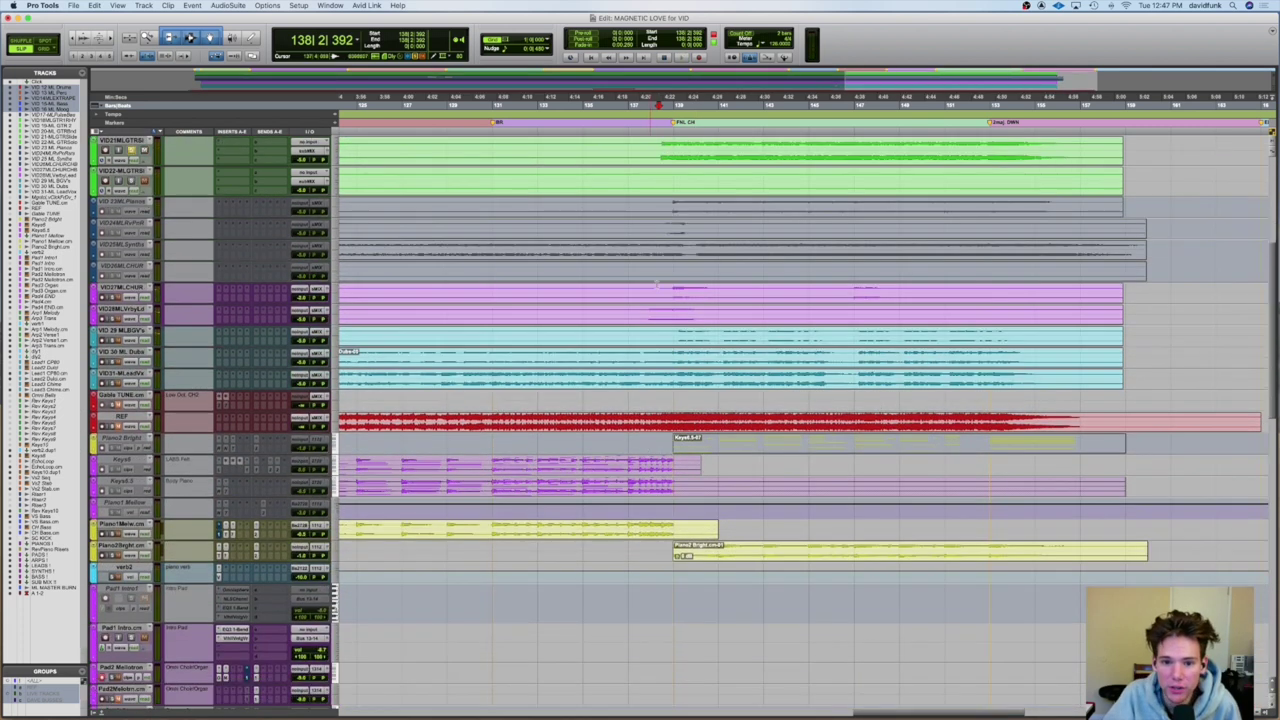
pyautogui.moveTo(643, 313); pyautogui.dragTo(716, 314)
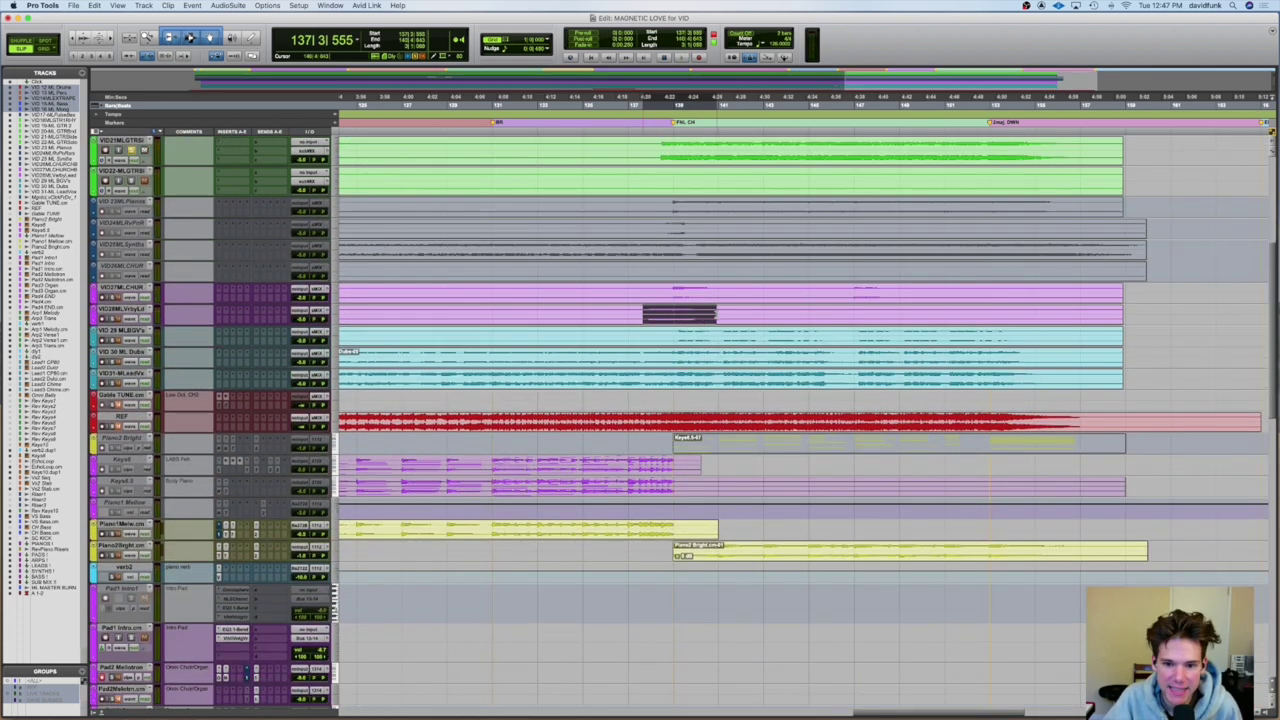
pyautogui.click(658, 313)
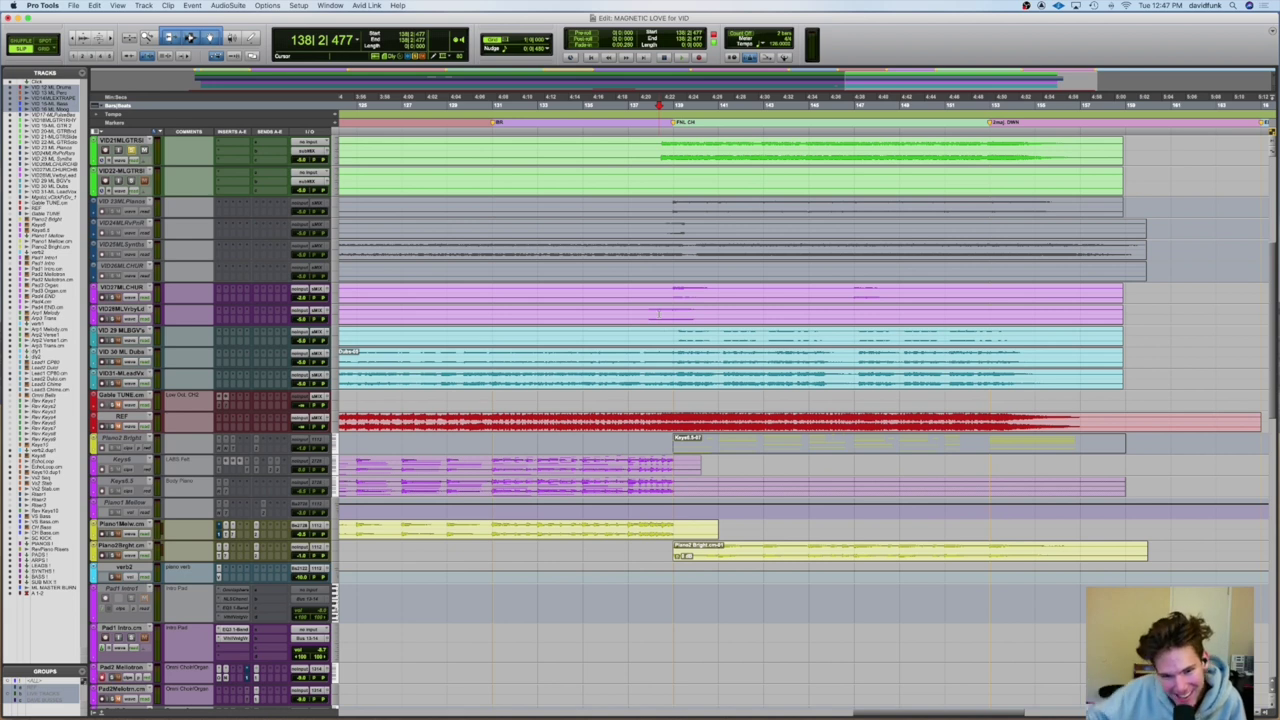
# - Audition the VID 28 Verby Lead track in solo through the run-up to the final chorus from bars 137 and 135
pyautogui.click(628, 313)
pyautogui.press('space')
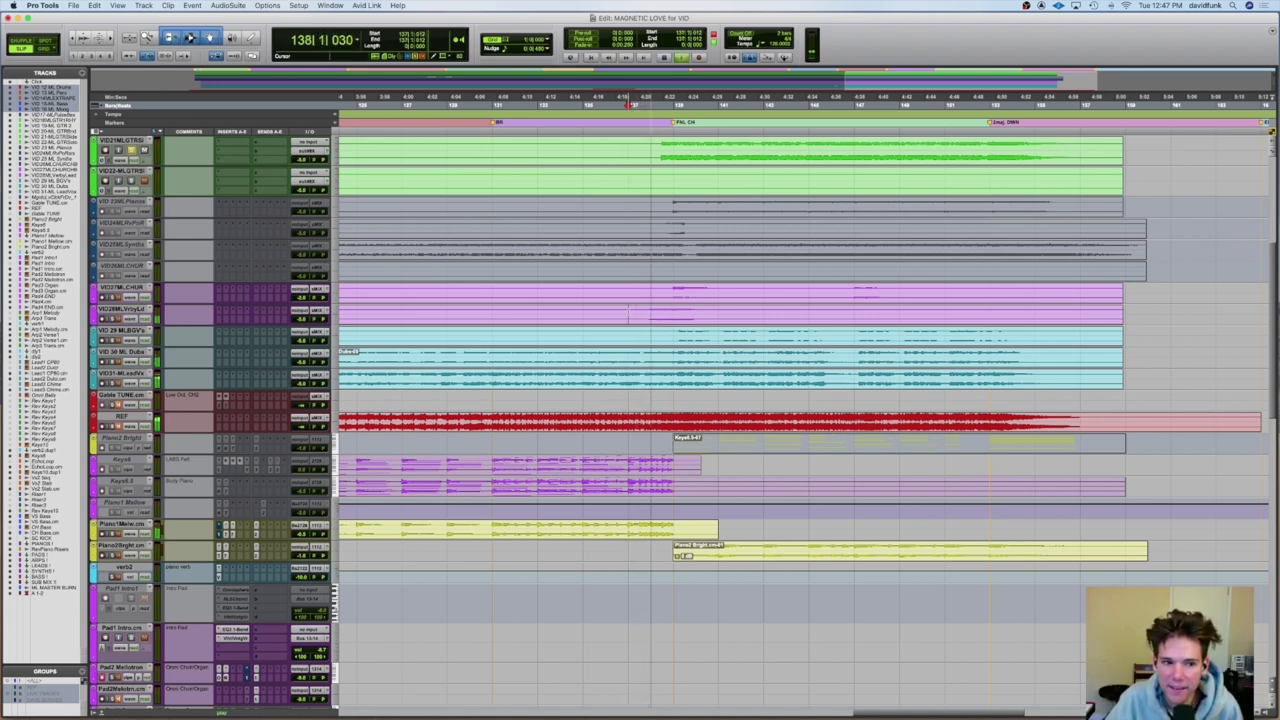
pyautogui.press('space')
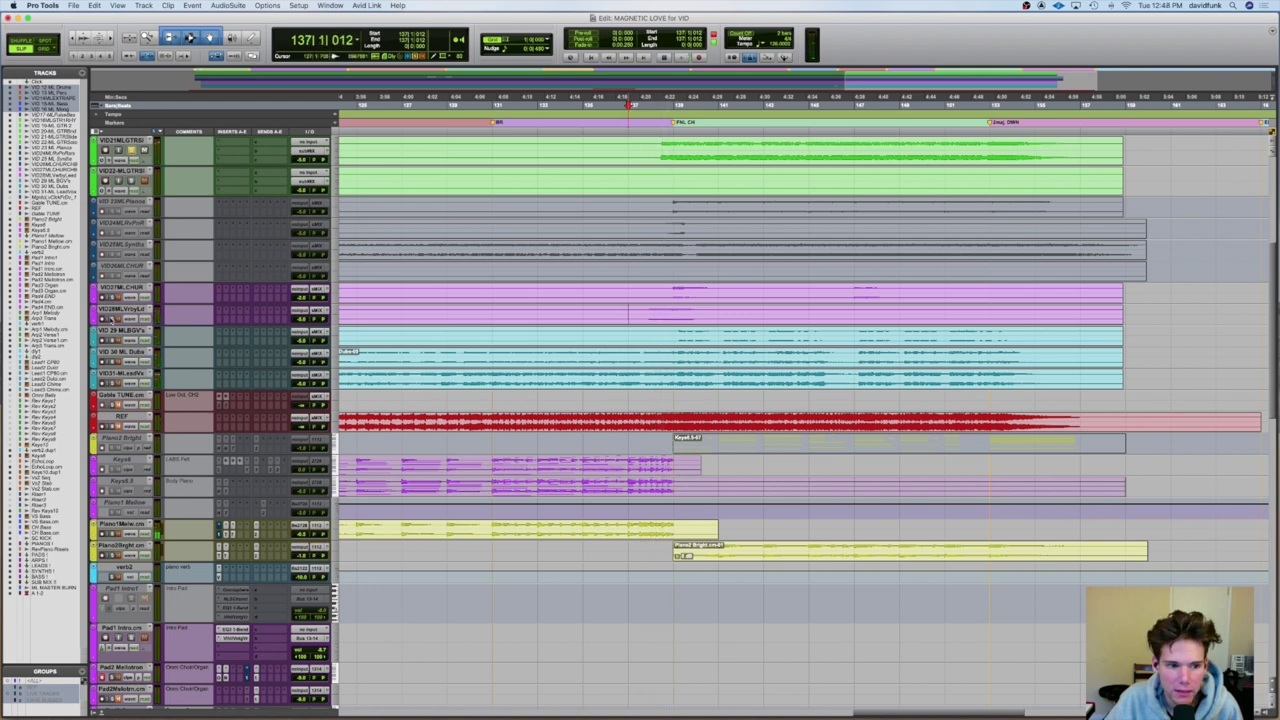
pyautogui.click(601, 313)
pyautogui.press('space')
pyautogui.press('space')
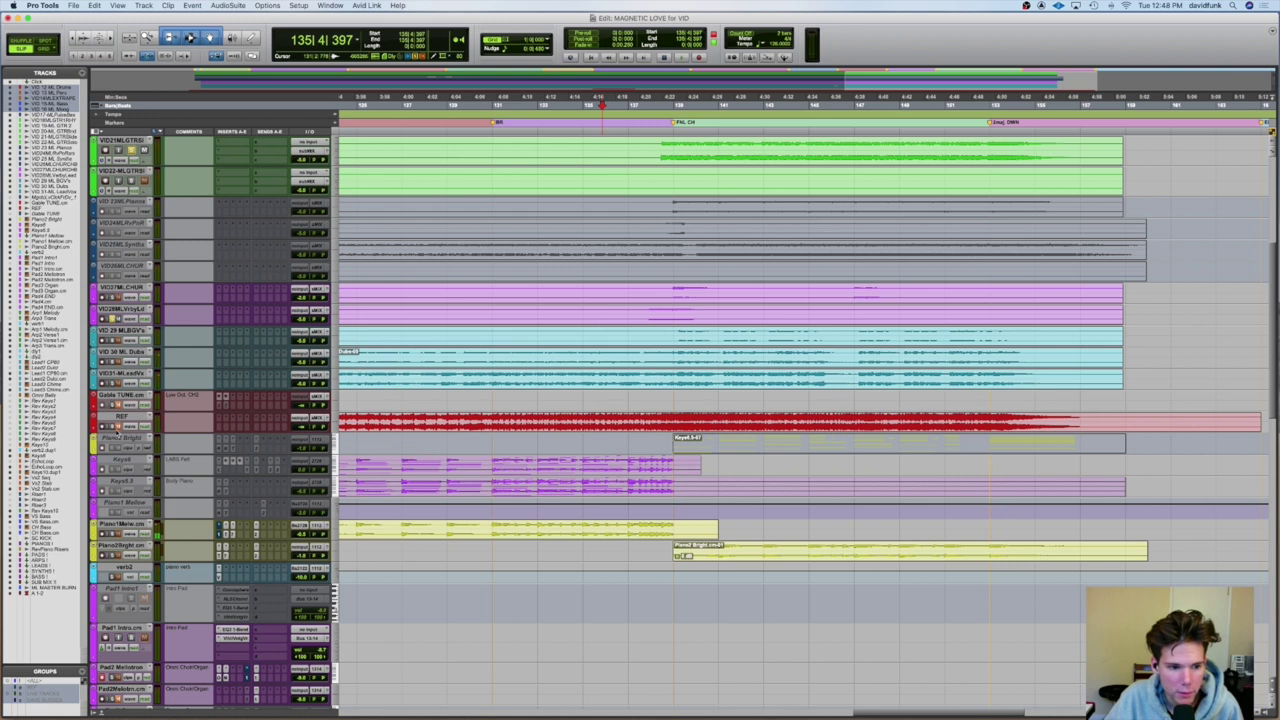
pyautogui.press('space')
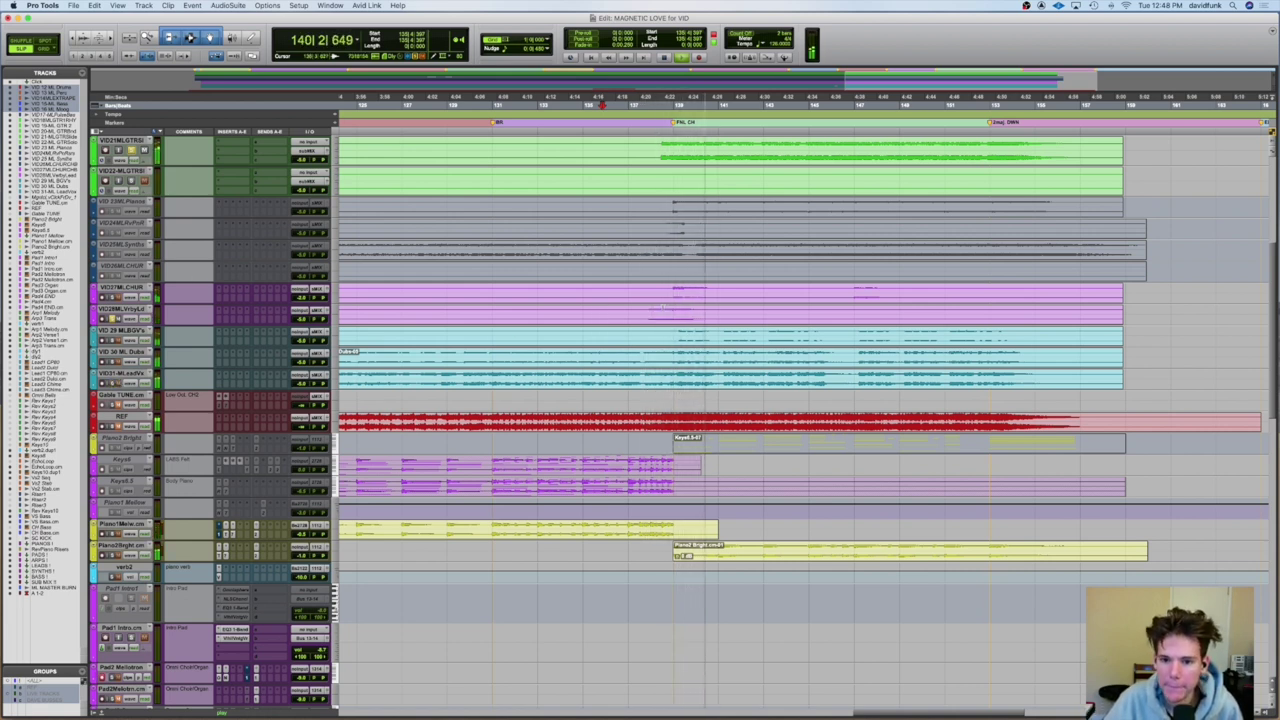
pyautogui.press('space')
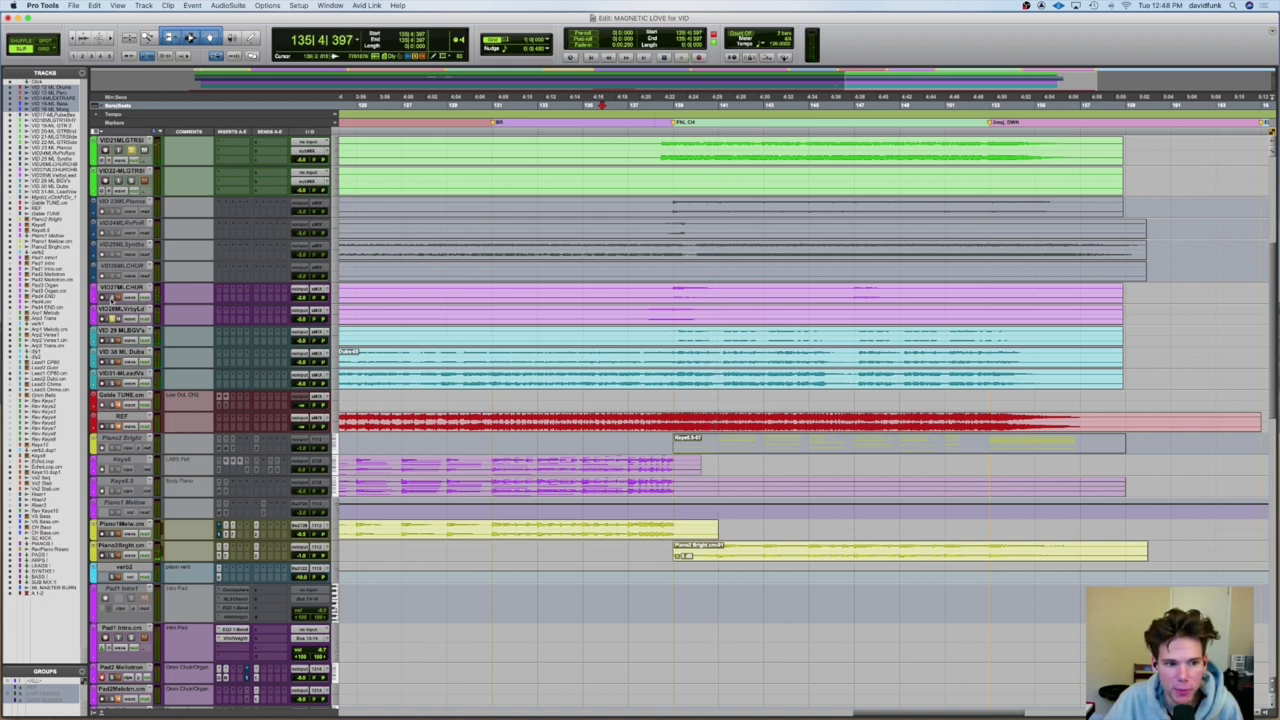
# - Play from bar 138 into the final chorus with the VID 27 Church Bell track also in solo
pyautogui.click(660, 310)
pyautogui.press('space')
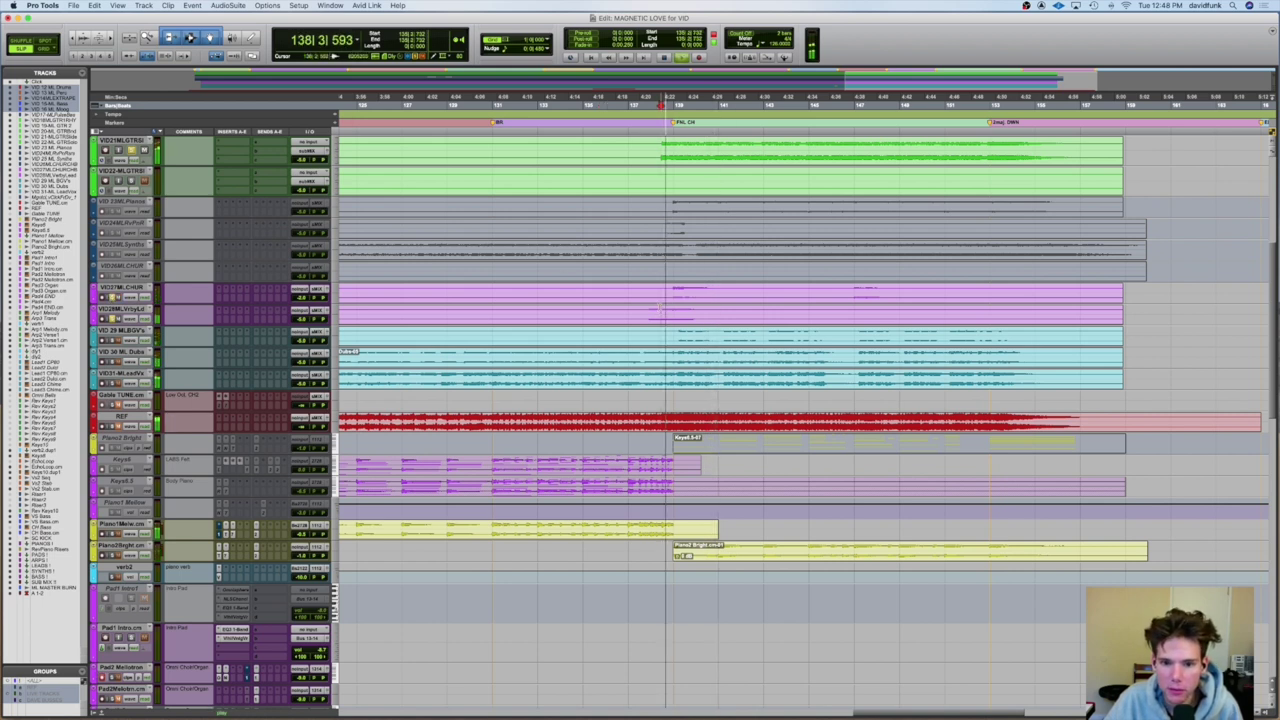
pyautogui.scroll(6, 659, 308)
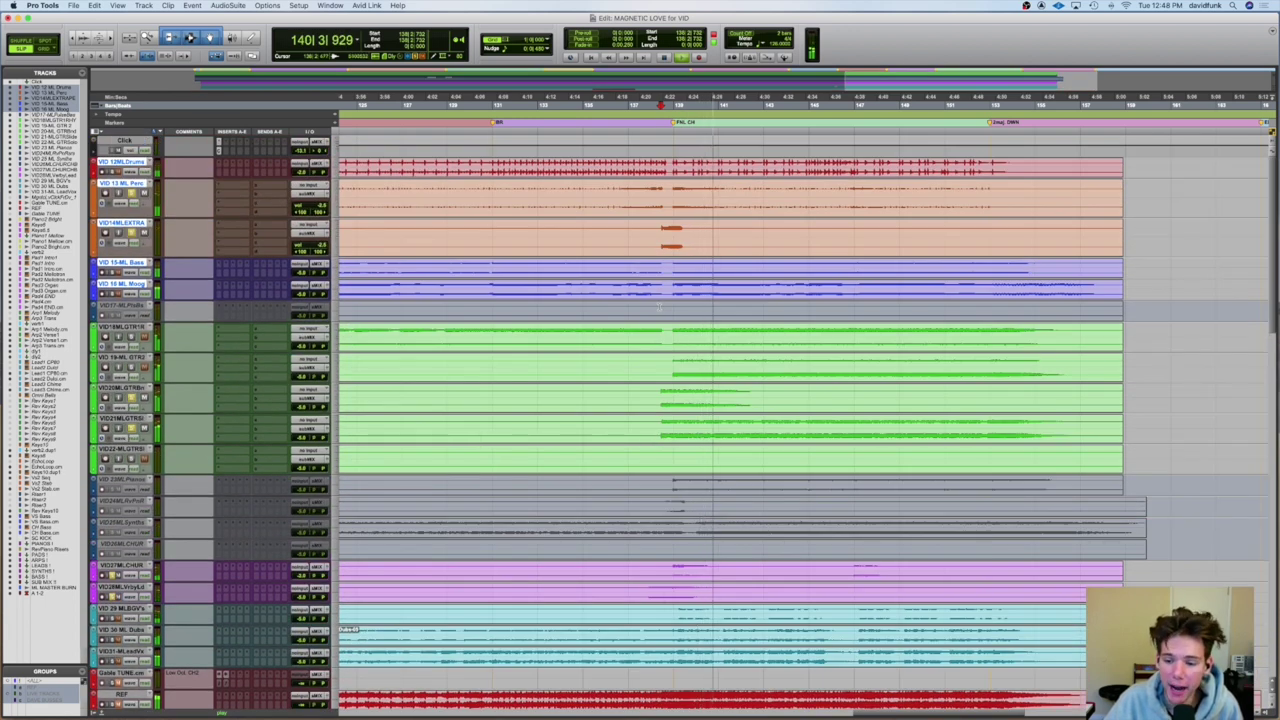
pyautogui.scroll(-6, 659, 308)
# - Play the mix without solos from bar 135 through the final chorus, then place the playback cursor at bar 153
pyautogui.click(594, 262)
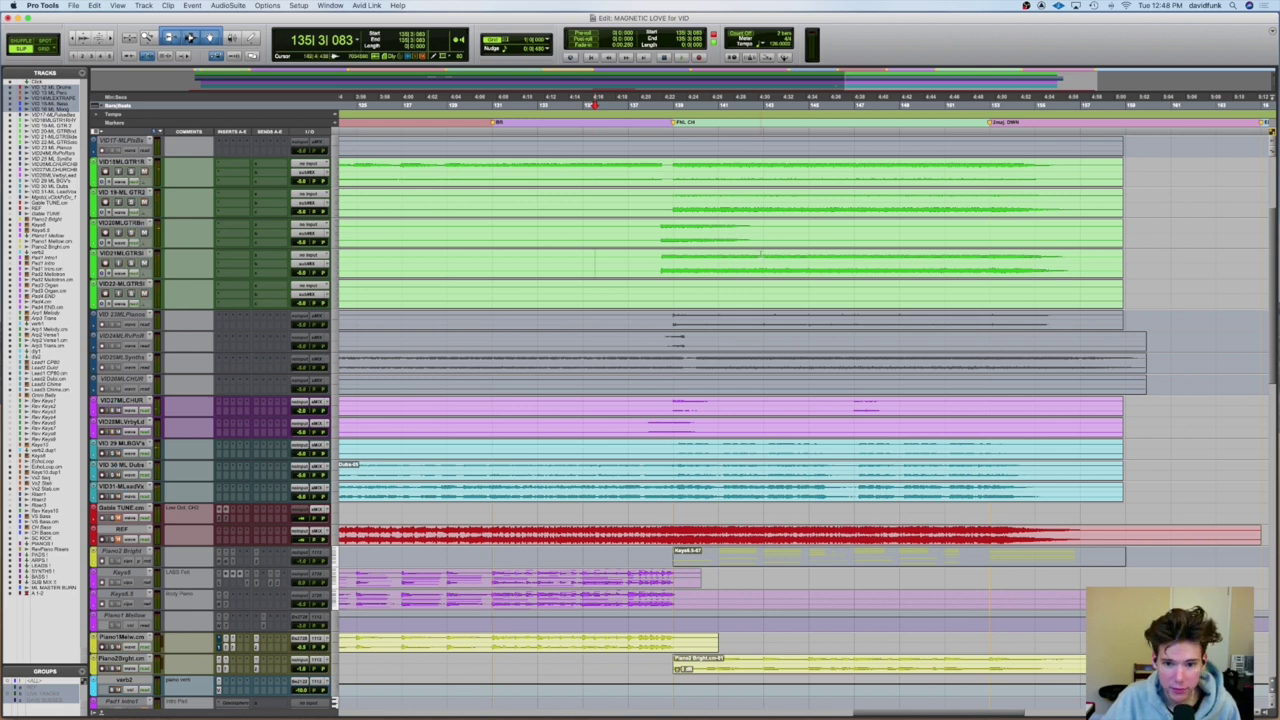
pyautogui.scroll(5, 590, 315)
pyautogui.press('space')
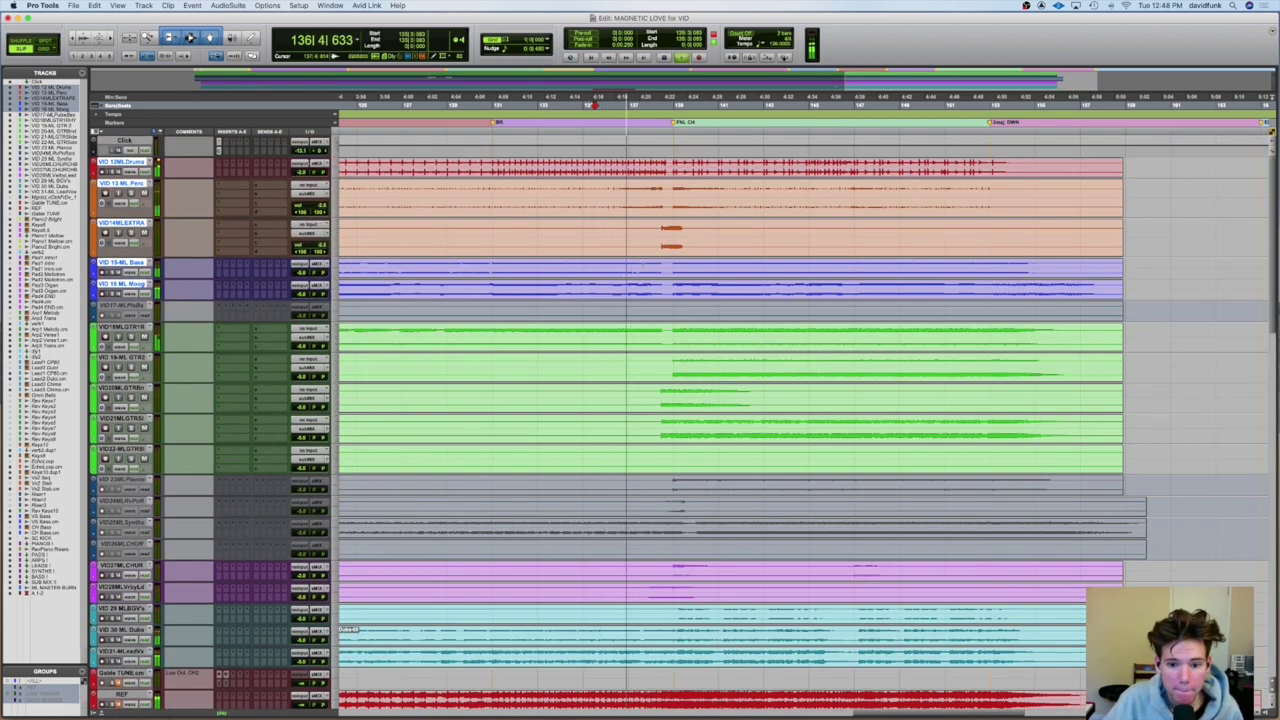
pyautogui.scroll(-5, 364, 516)
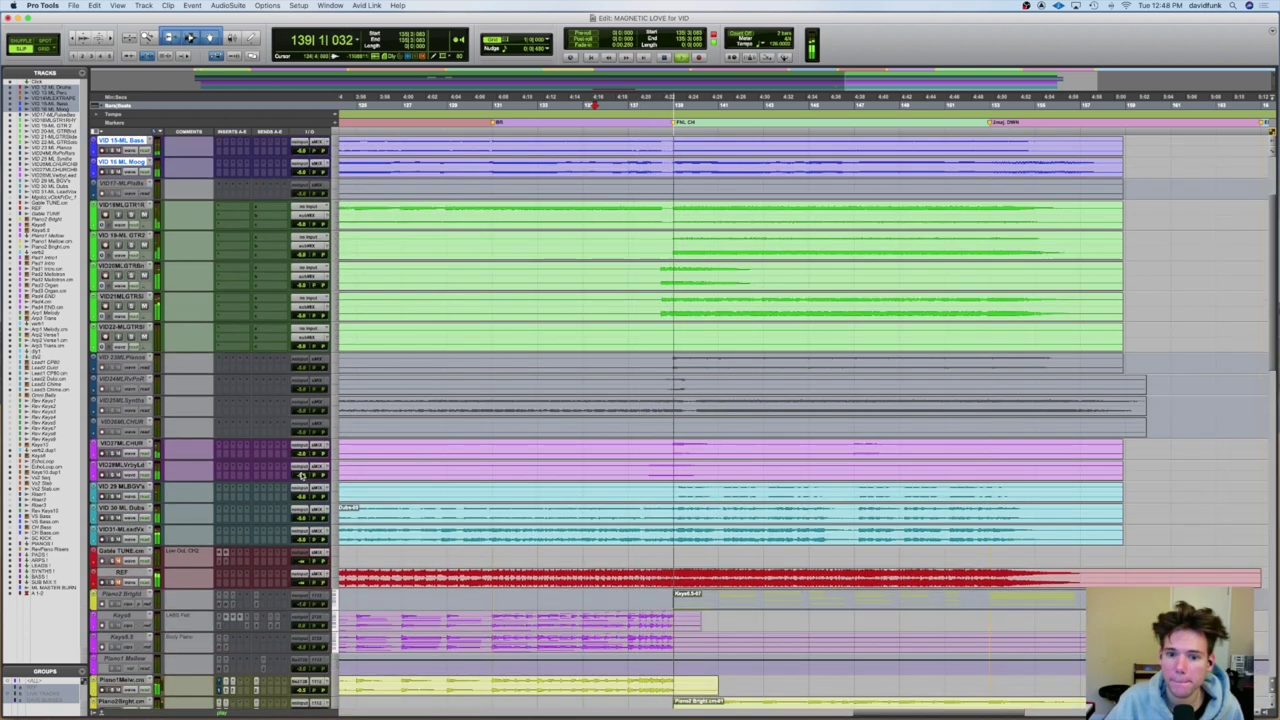
pyautogui.scroll(5, 674, 416)
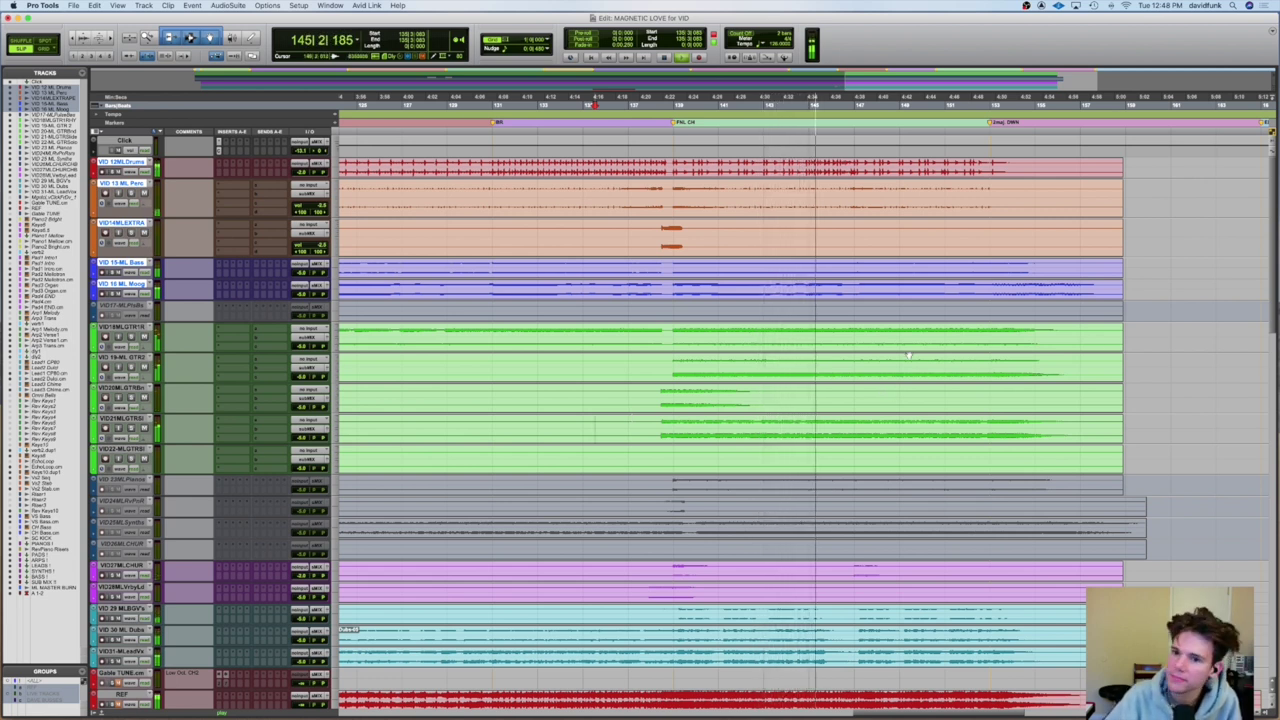
pyautogui.scroll(-4, 898, 380)
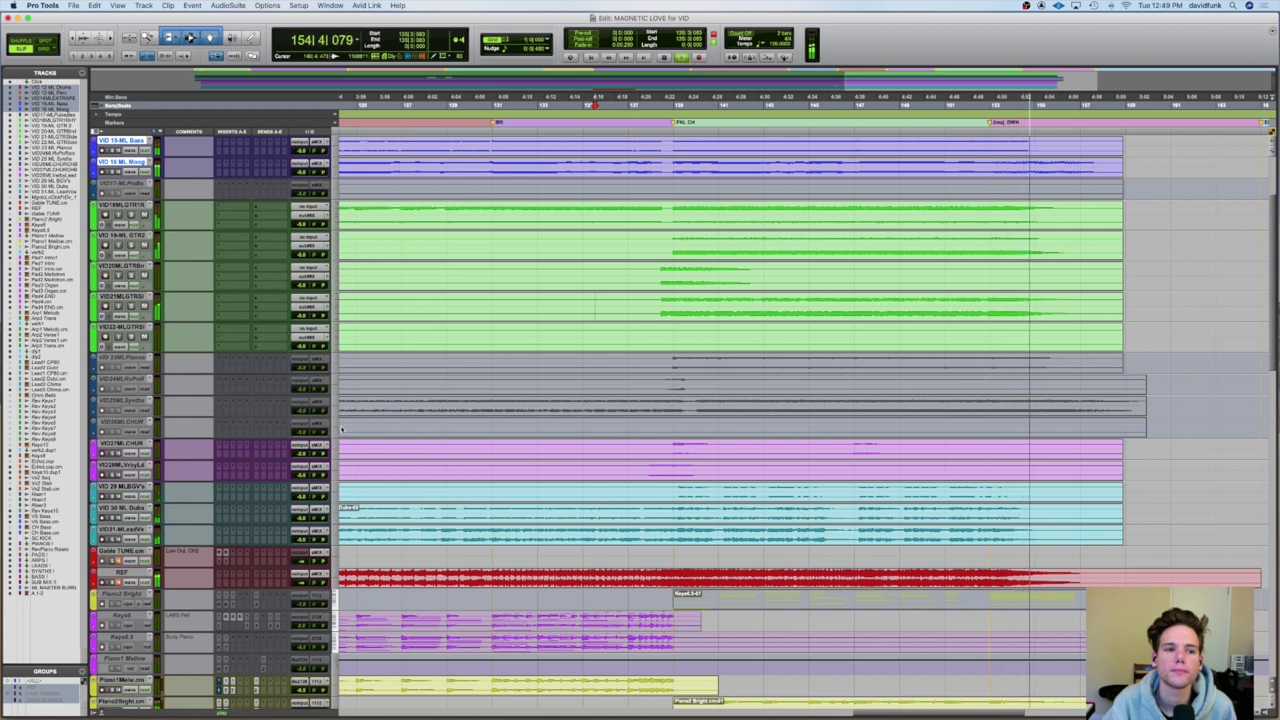
pyautogui.click(990, 213)
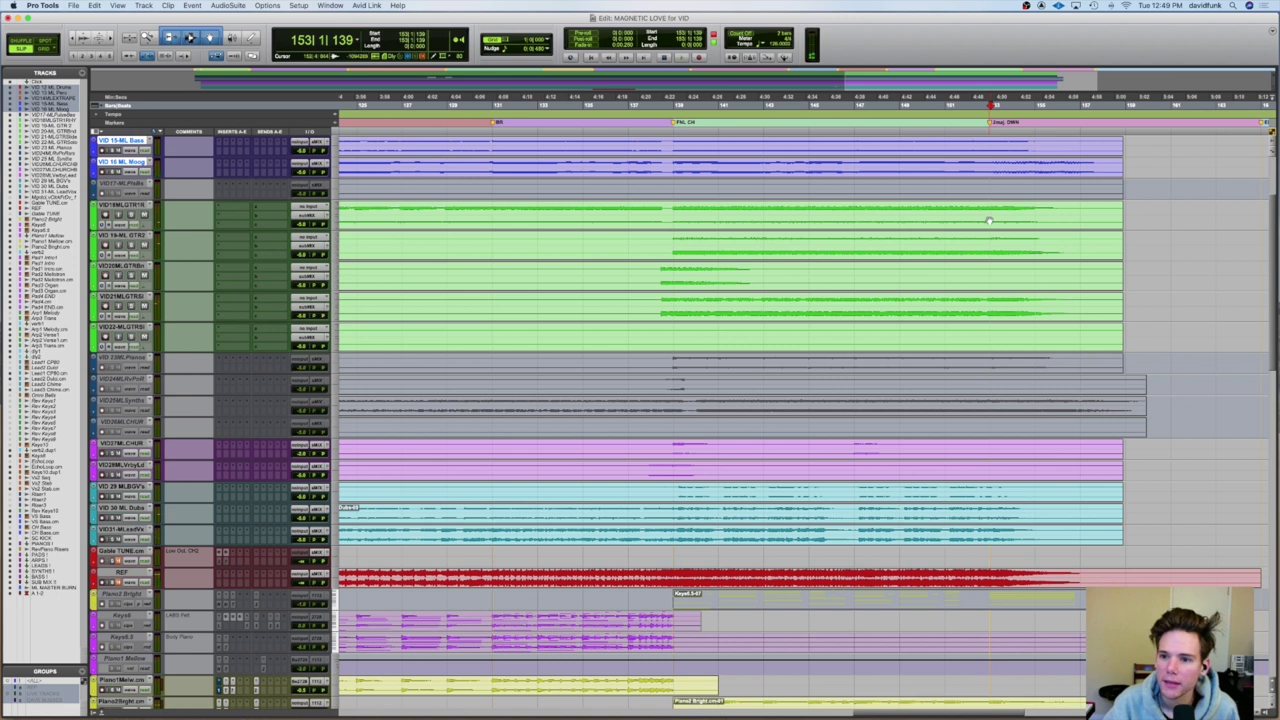
# - Place the playback cursor at the end of bar 152 and reduce the height of the VID 13 Perc and VID 14 Extra Perc tracks
pyautogui.scroll(3, 990, 220)
pyautogui.hscroll(3, 990, 220)
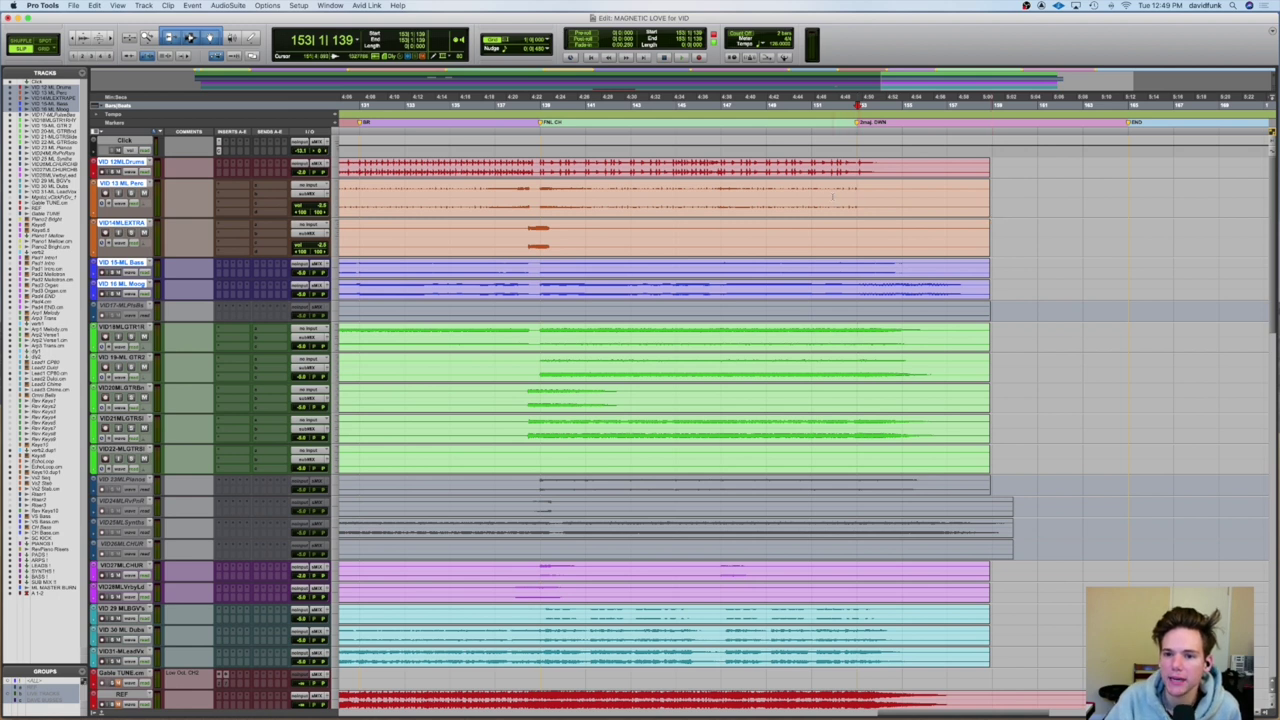
pyautogui.moveTo(832, 197); pyautogui.dragTo(893, 200)
pyautogui.click(857, 190)
pyautogui.click(854, 200)
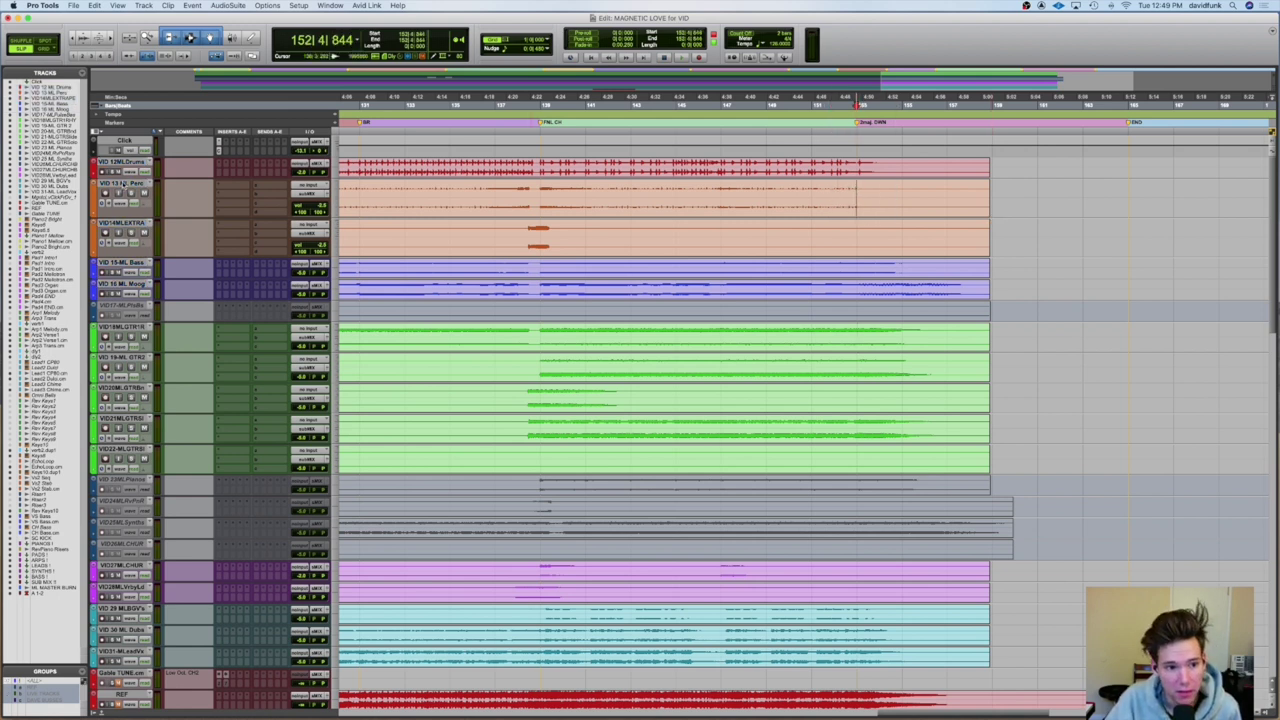
pyautogui.scroll(-1, 550, 700)
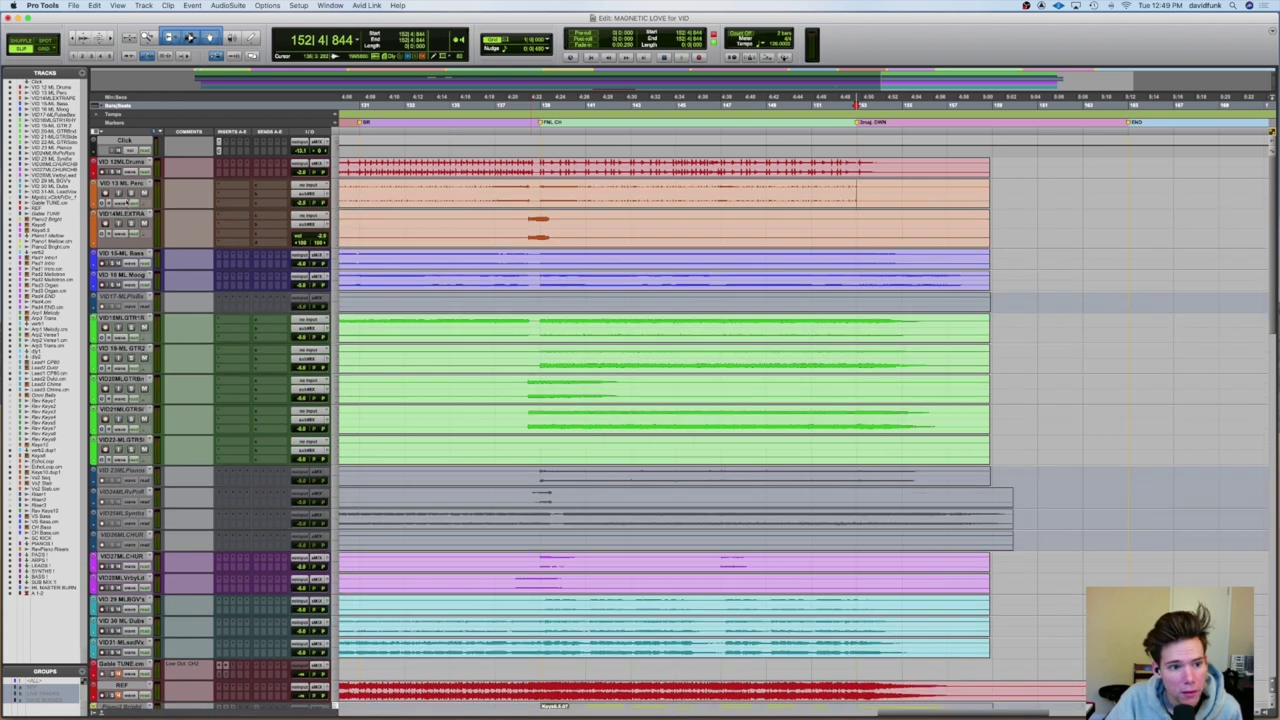
pyautogui.scroll(-1, 550, 700)
pyautogui.scroll(-2, 550, 700)
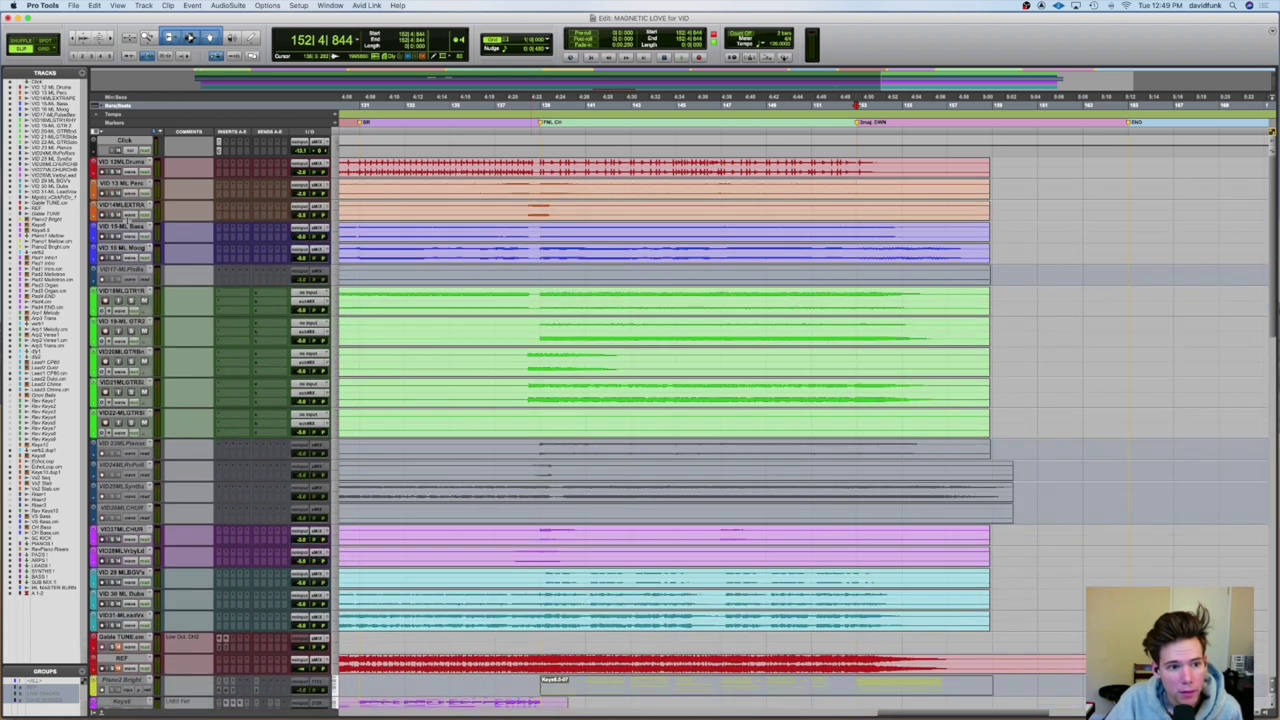
# - Play the mix from the start of bar 152 into the section after the final chorus and stop playback
pyautogui.press('space')
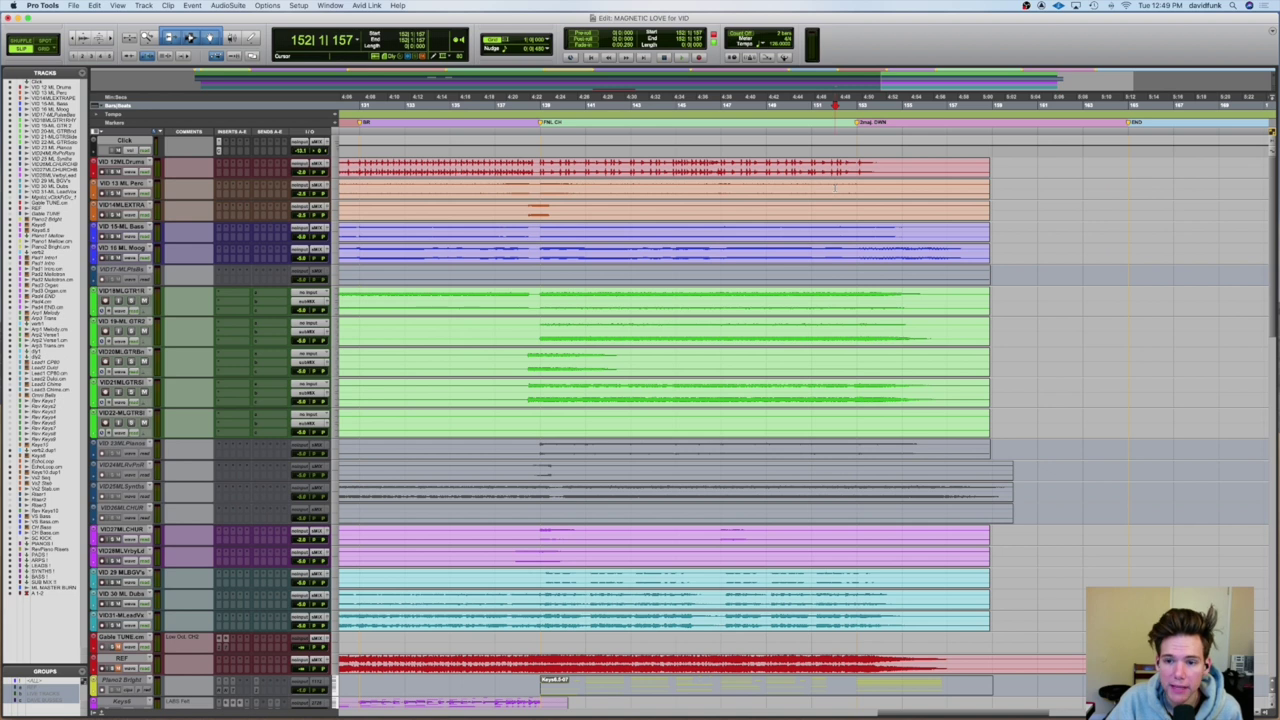
pyautogui.press('space')
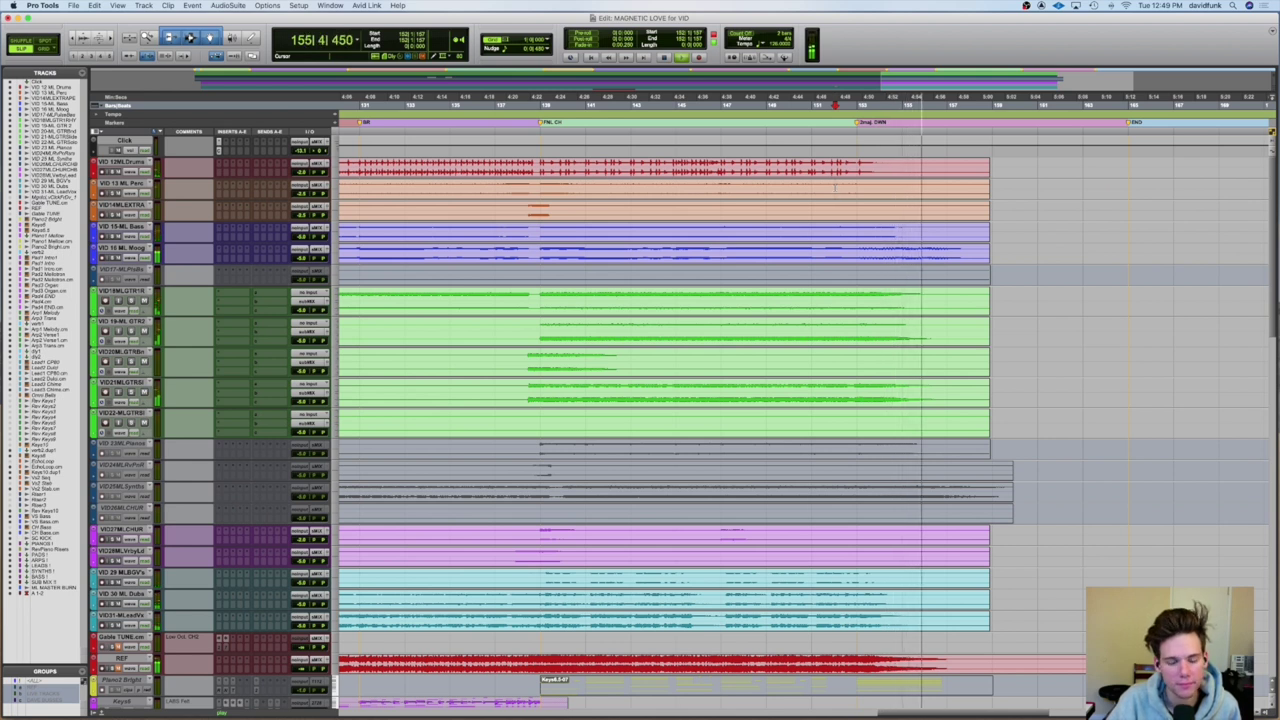
pyautogui.press('super+bracketright')
pyautogui.press('space')
# - Find the keys tracks at the first chorus and make the Keys6 and Piano1 Mellow tracks active
pyautogui.hscroll(-10, 613, 201)
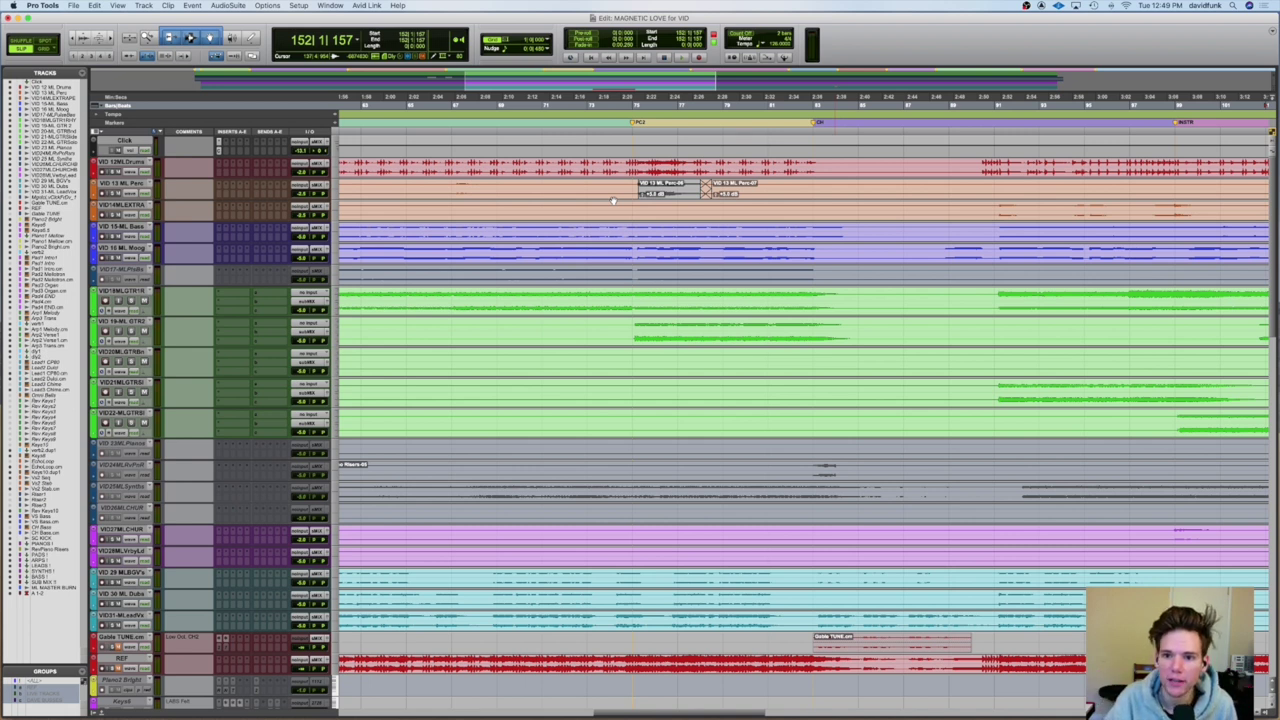
pyautogui.hscroll(-15, 613, 201)
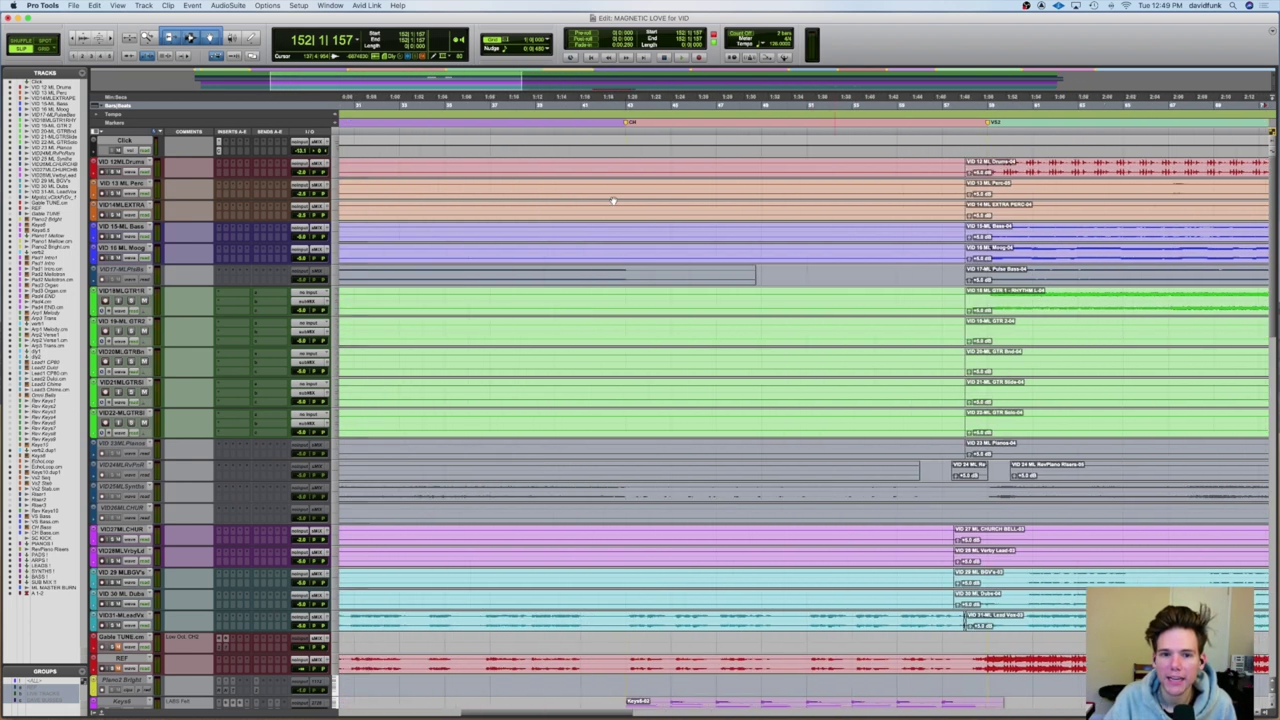
pyautogui.scroll(-10, 533, 251)
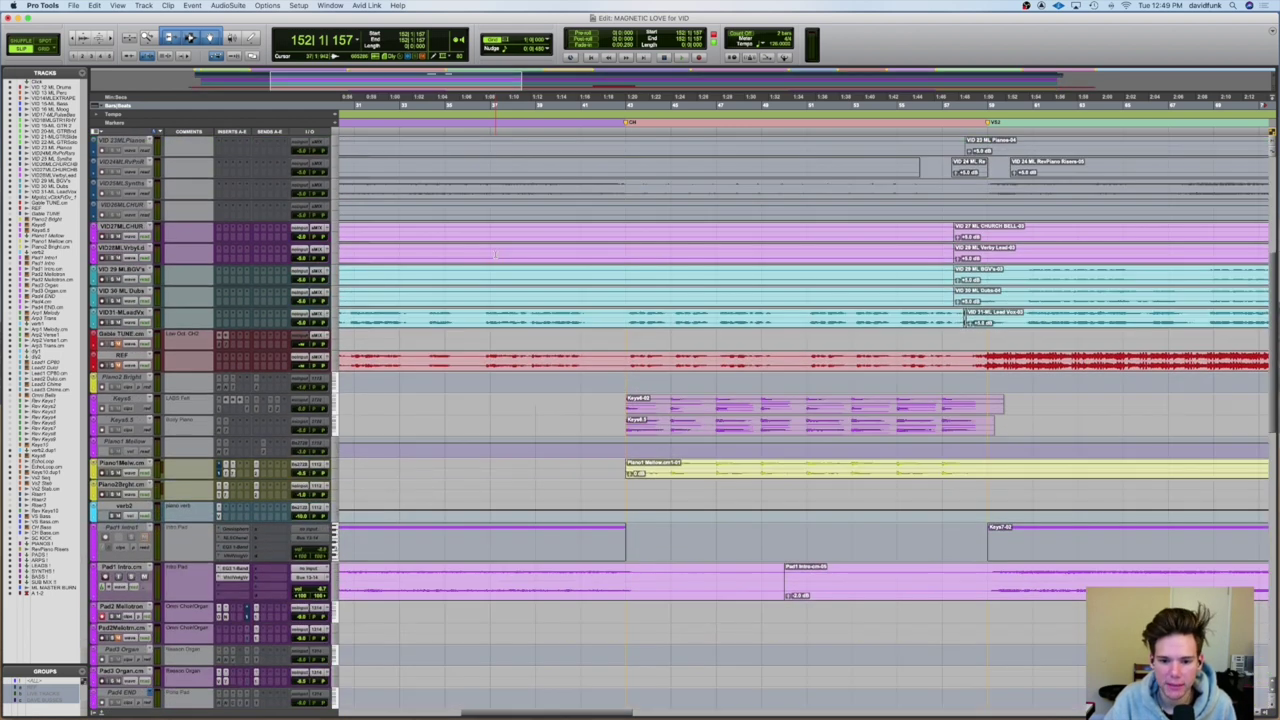
pyautogui.click(130, 465)
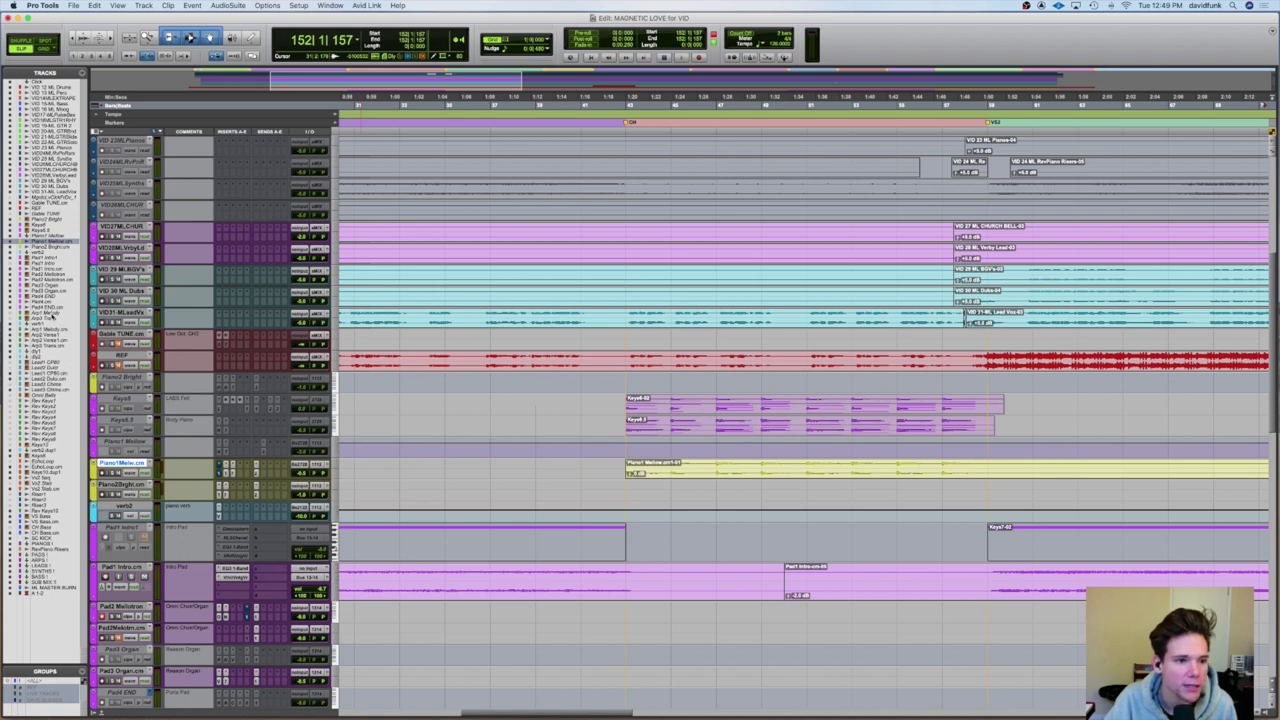
pyautogui.click(40, 235)
pyautogui.click(38, 228)
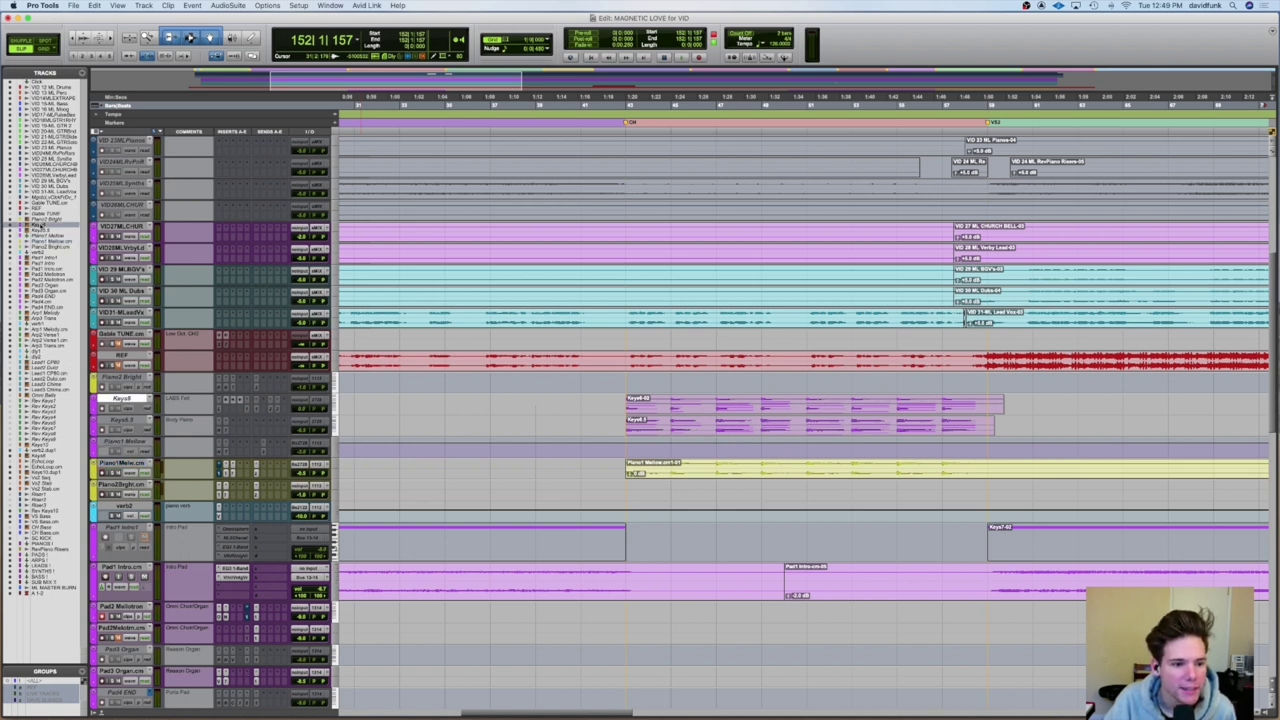
pyautogui.rightClick(120, 398)
pyautogui.click(120, 398)
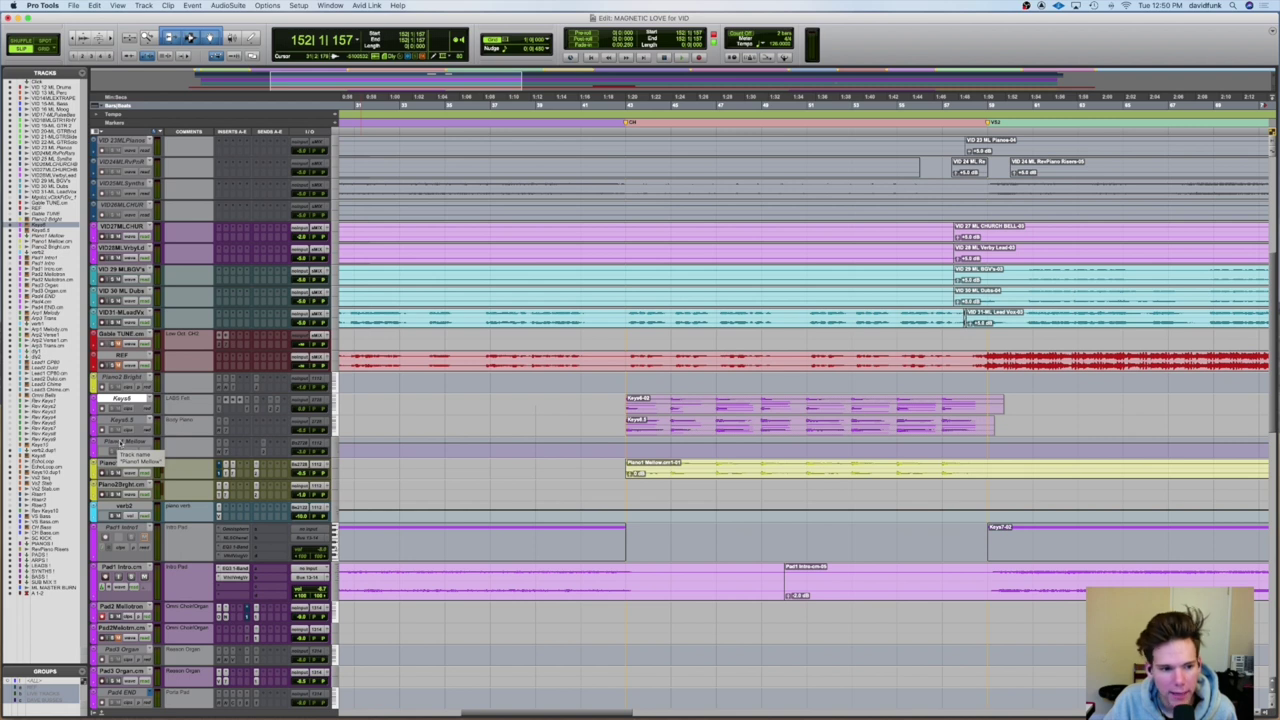
pyautogui.rightClick(122, 443)
pyautogui.click(145, 453)
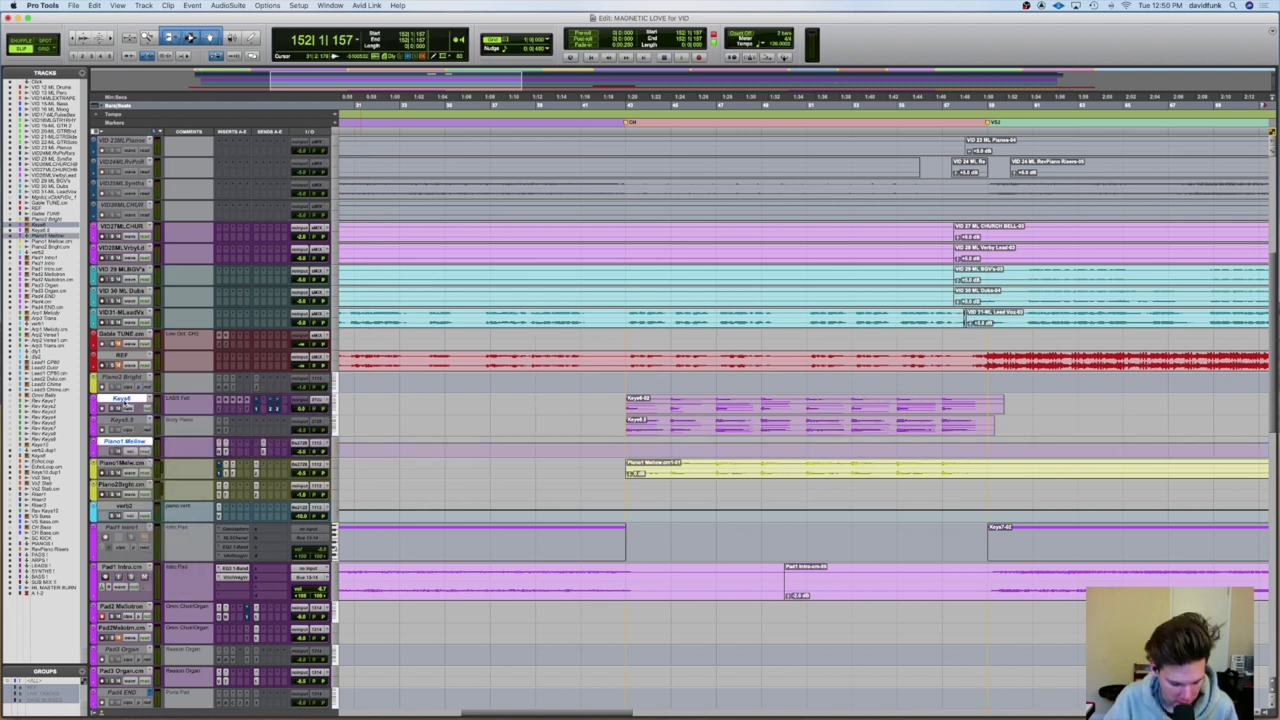
# - Unfreeze the Keys6 track with the LABS Felt comment
pyautogui.click(124, 400)
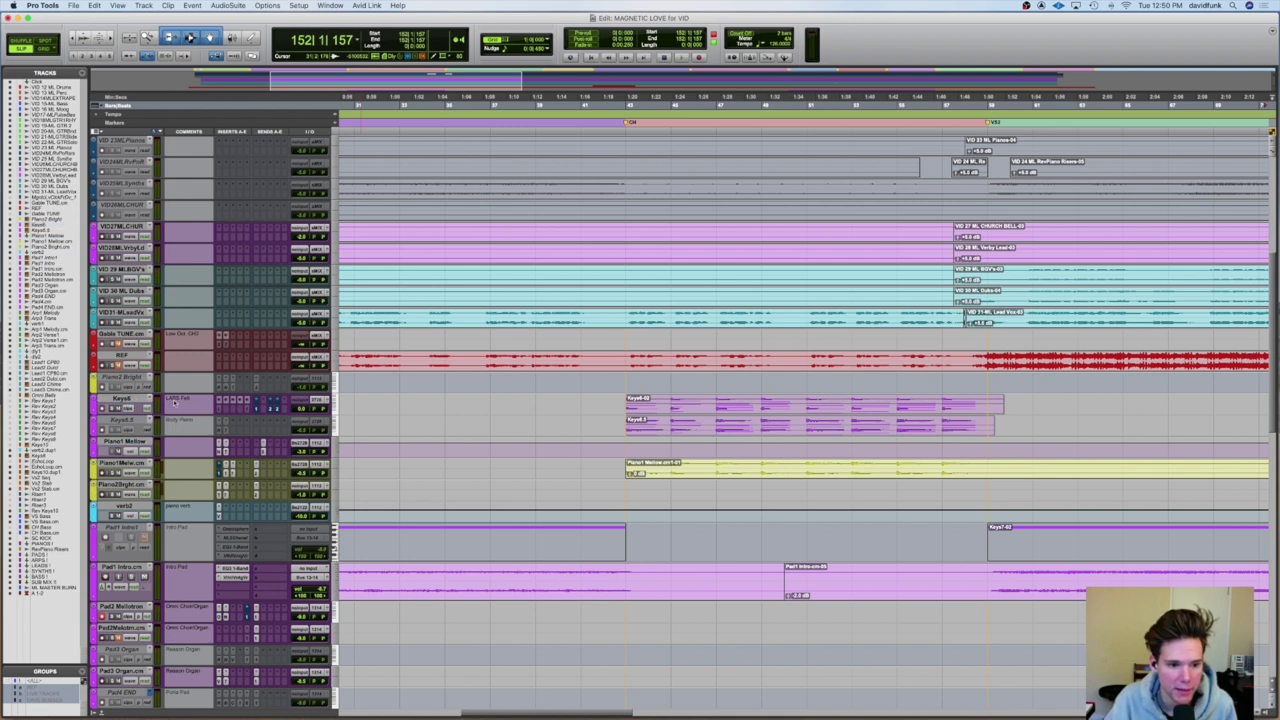
pyautogui.rightClick(124, 400)
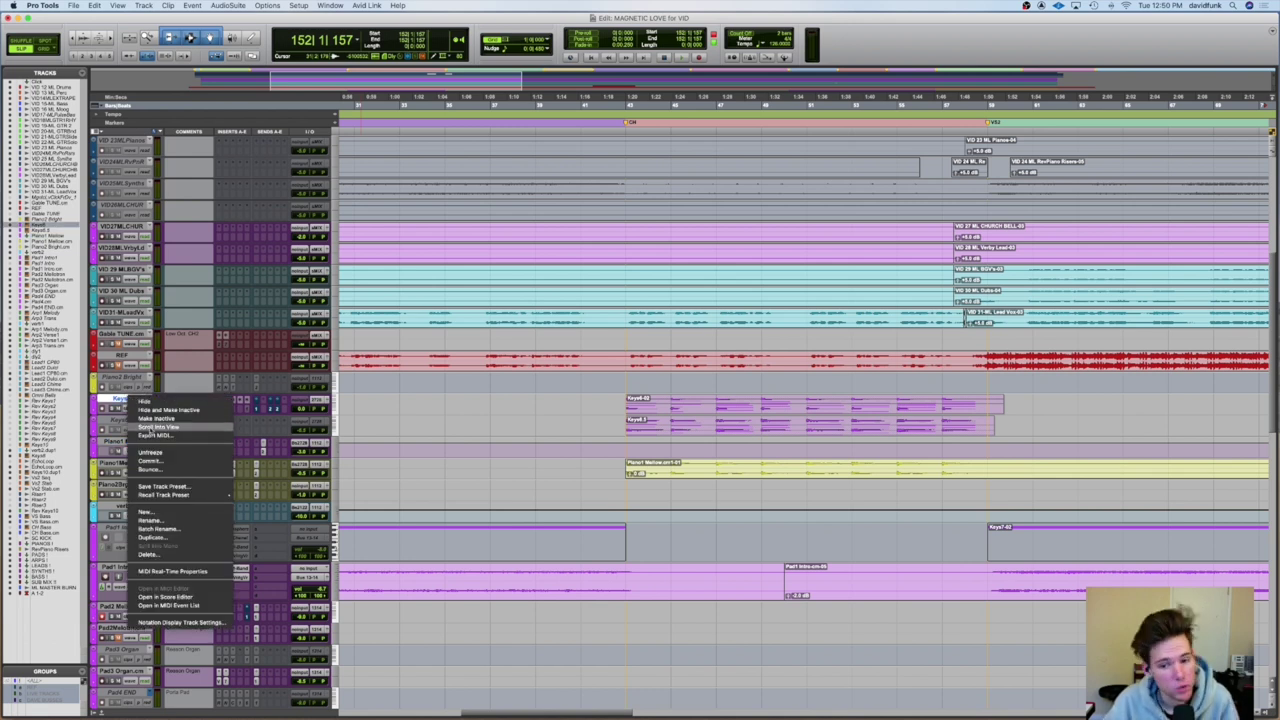
pyautogui.click(133, 420)
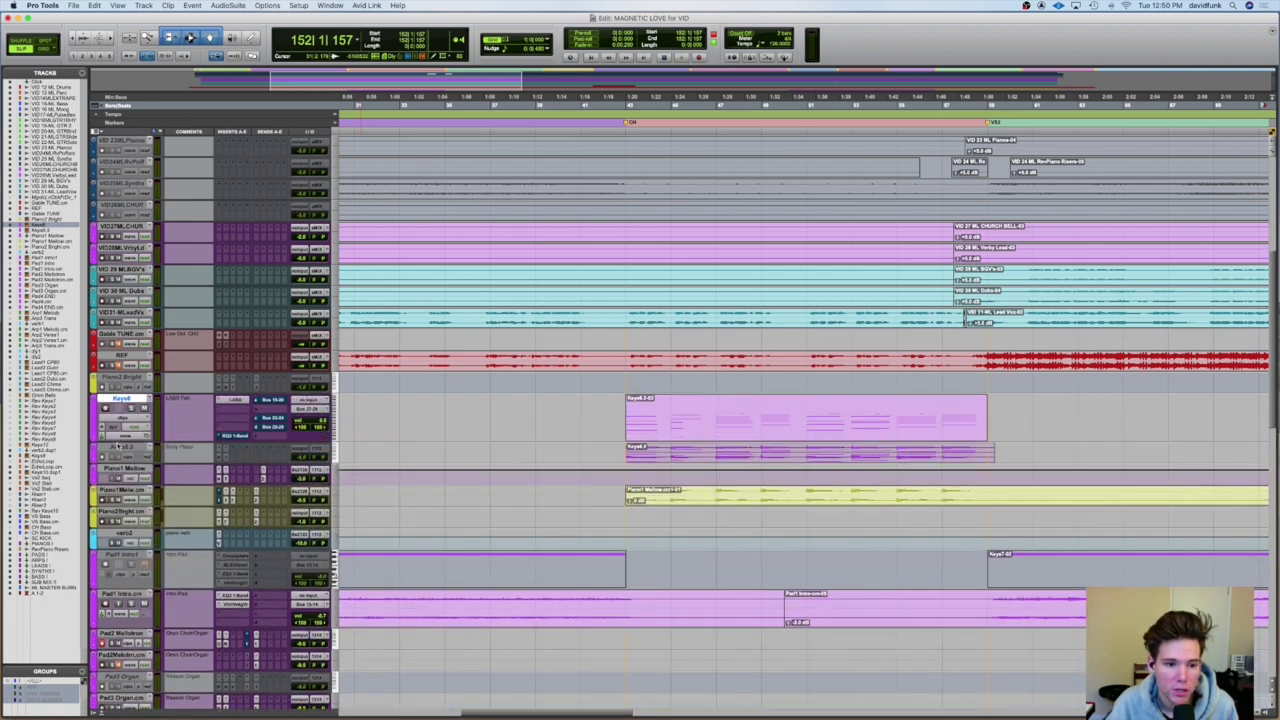
# - Record-enable Keys6, raise the second slider of its LABS Soft Piano to about the first slider's level, and close the instrument
pyautogui.click(234, 401)
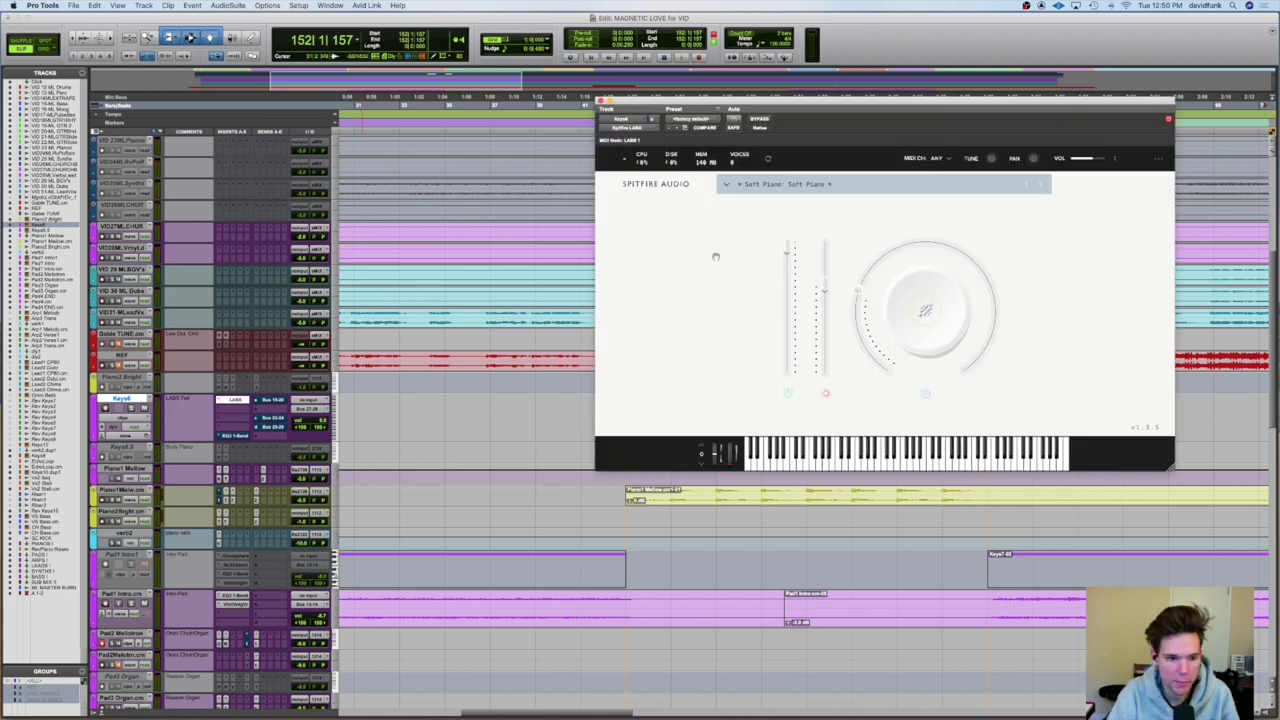
pyautogui.click(107, 409)
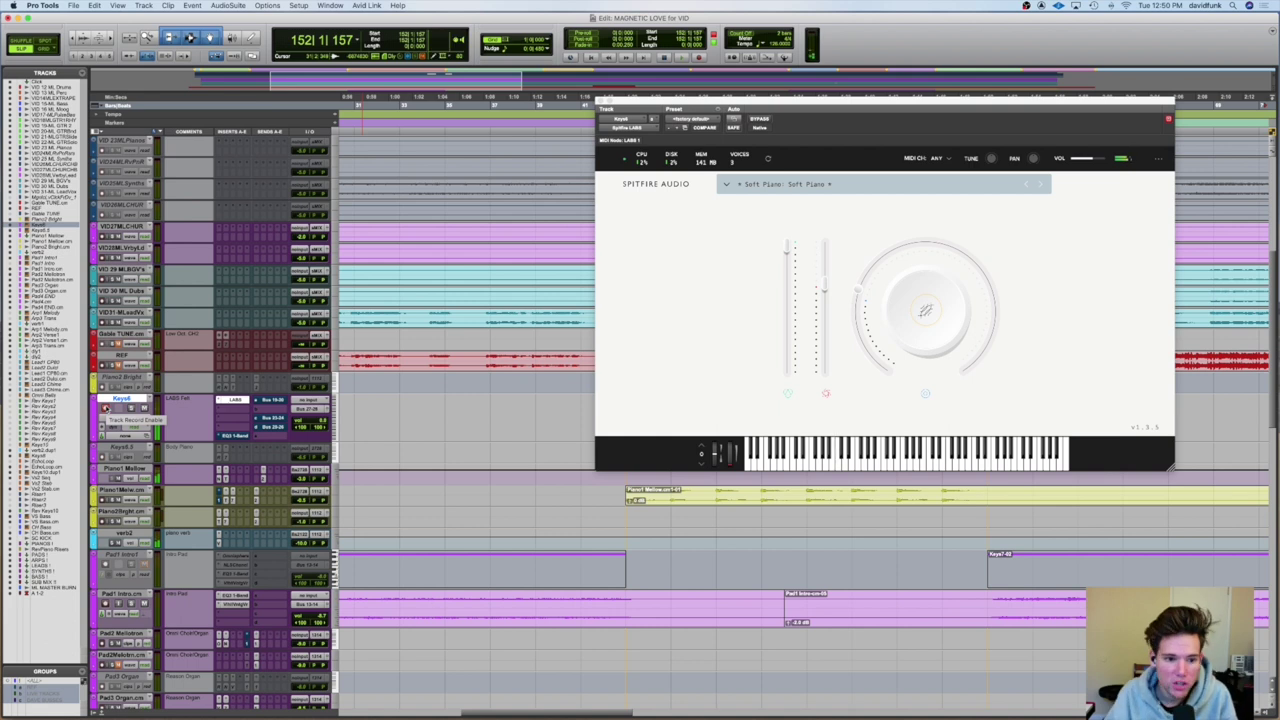
pyautogui.moveTo(824, 285); pyautogui.dragTo(824, 245)
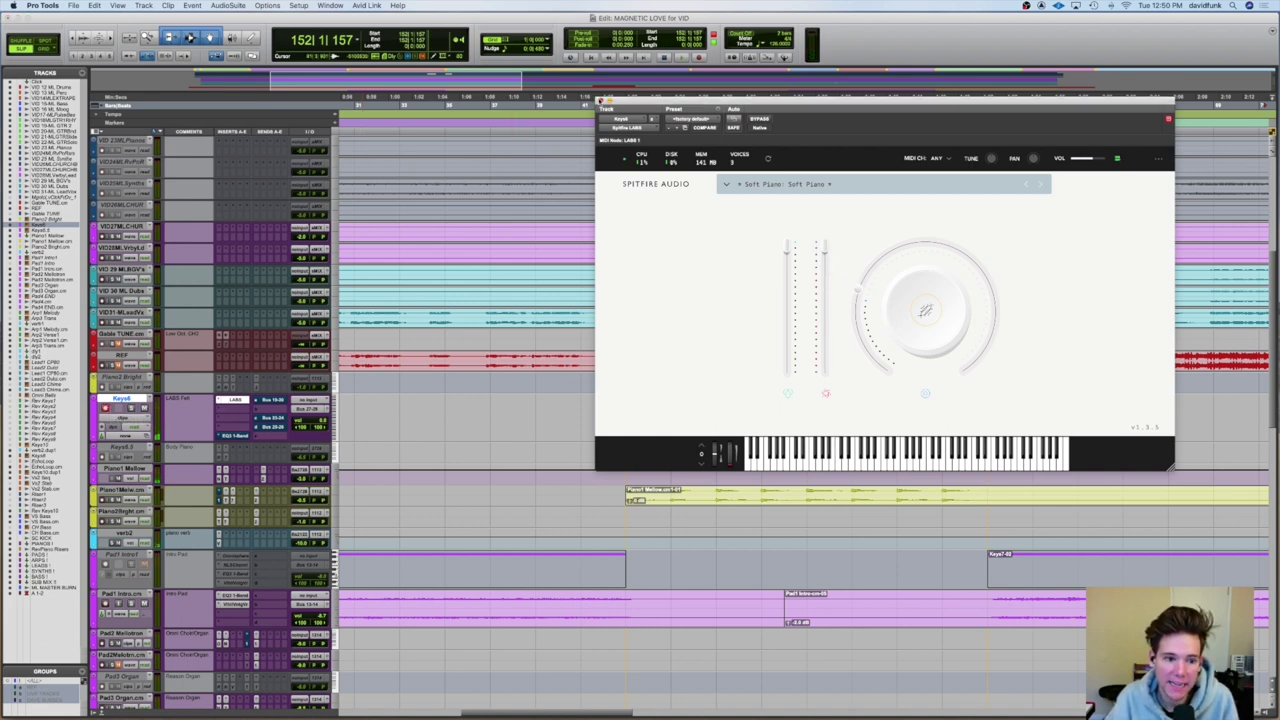
pyautogui.click(1168, 119)
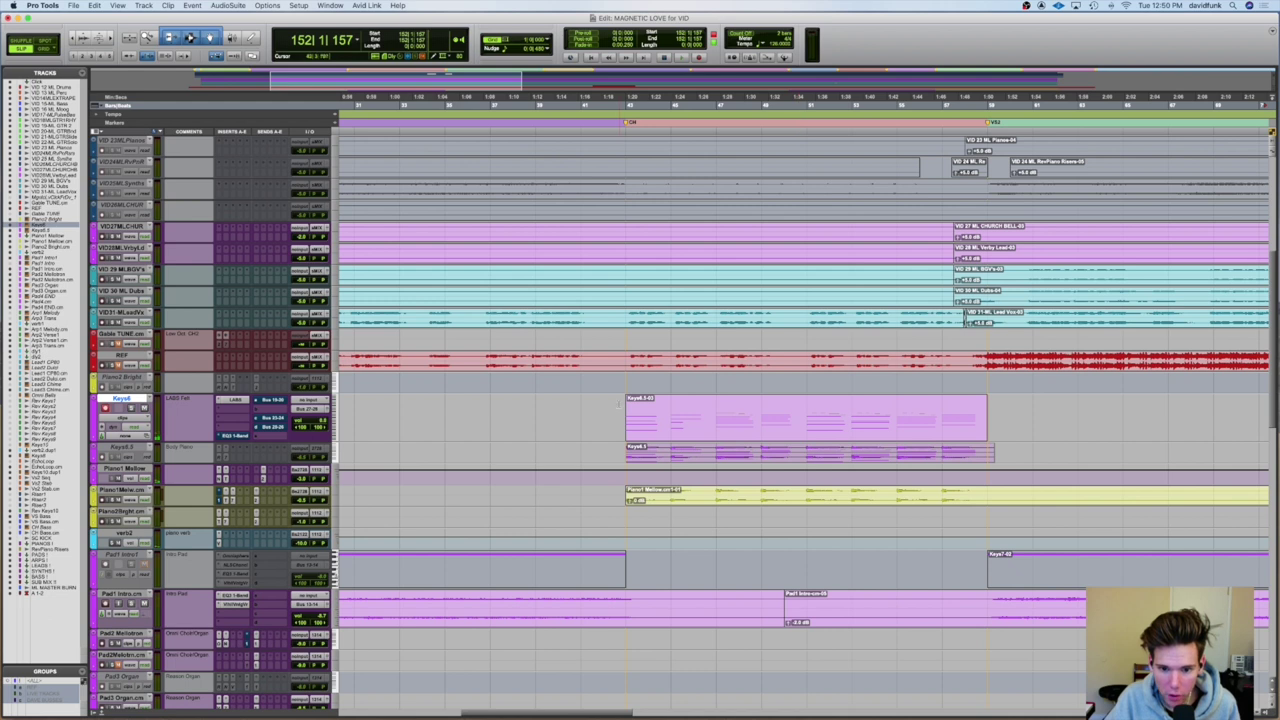
# - Play the Keys6 part from the end of bar 42 into the first chorus
pyautogui.click(619, 401)
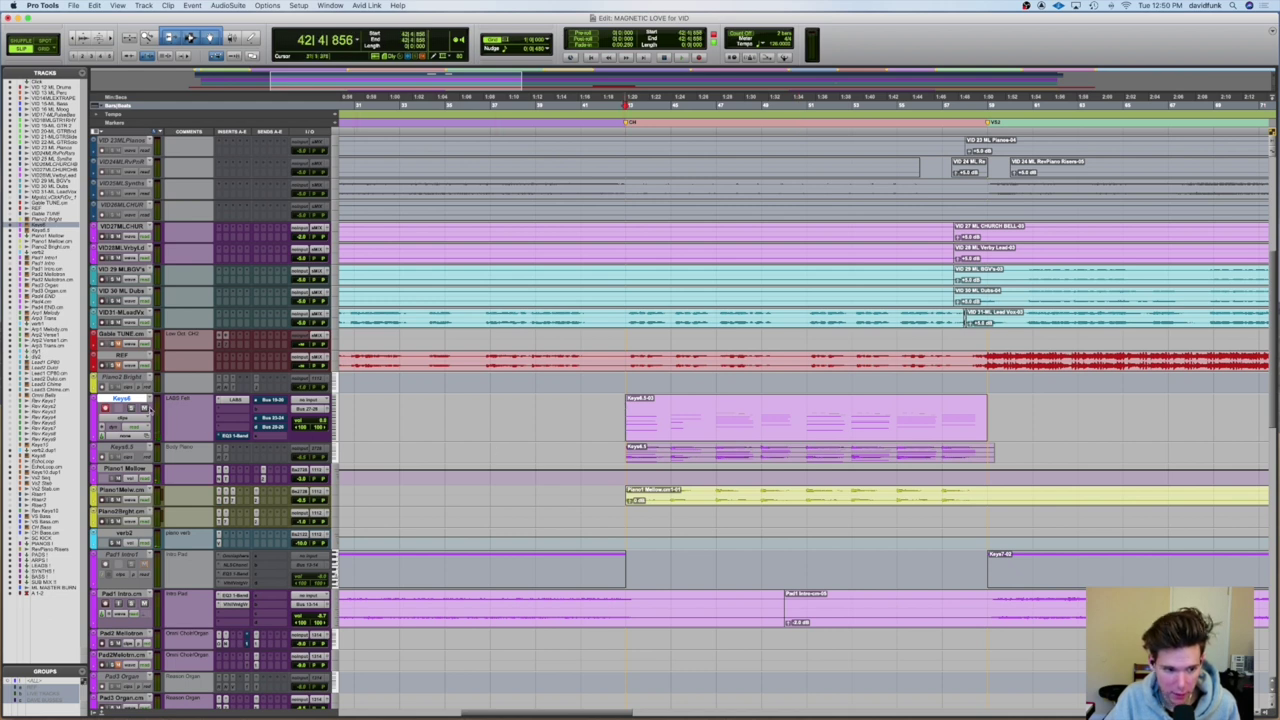
pyautogui.press('space')
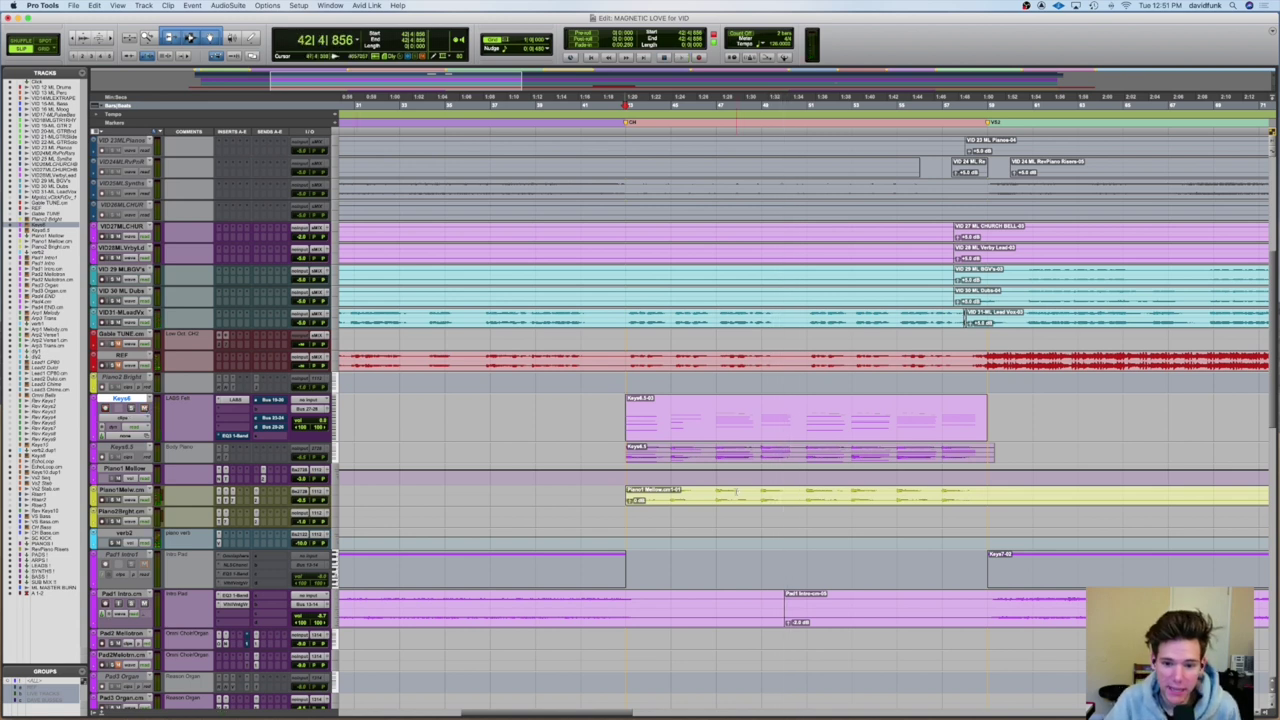
# - Mute the Keys6 clip in the first chorus and briefly start playback from just before it
pyautogui.click(748, 437)
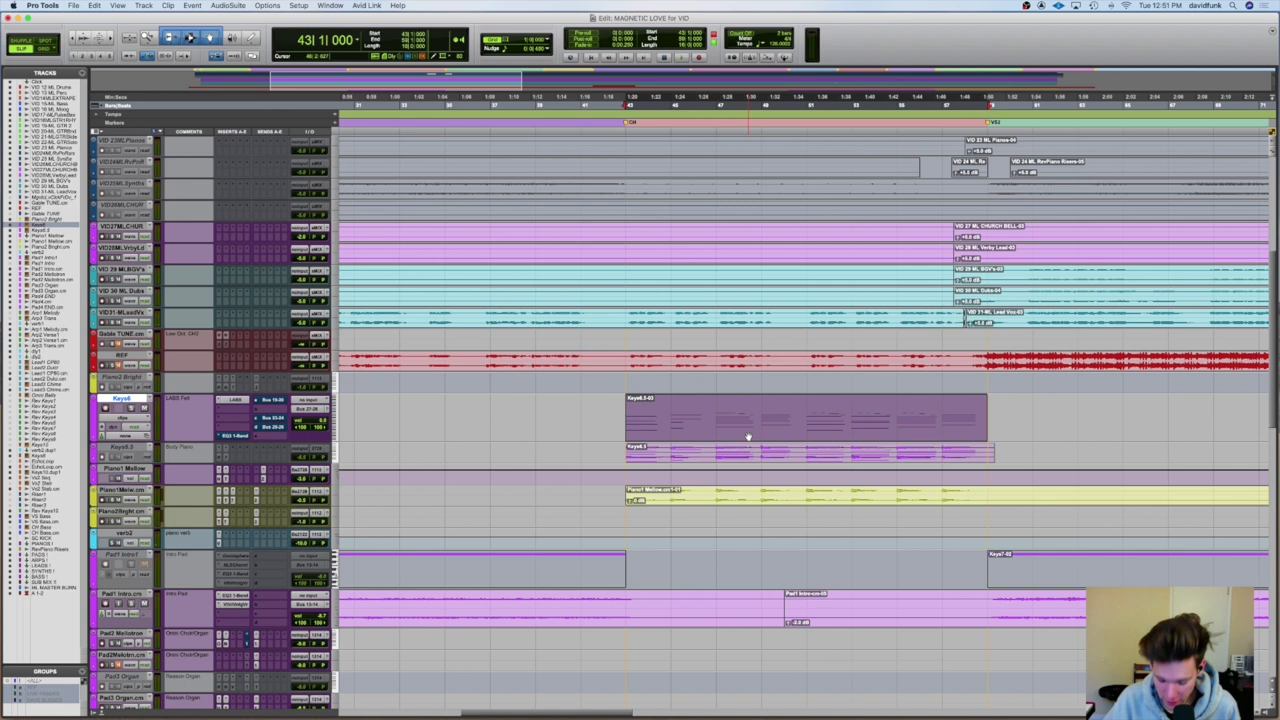
pyautogui.click(611, 427)
pyautogui.press('space')
pyautogui.press('space')
# - Play the song from the end of bar 40 through the first chorus to bar 59 with Keys6 record-enabled
pyautogui.click(580, 420)
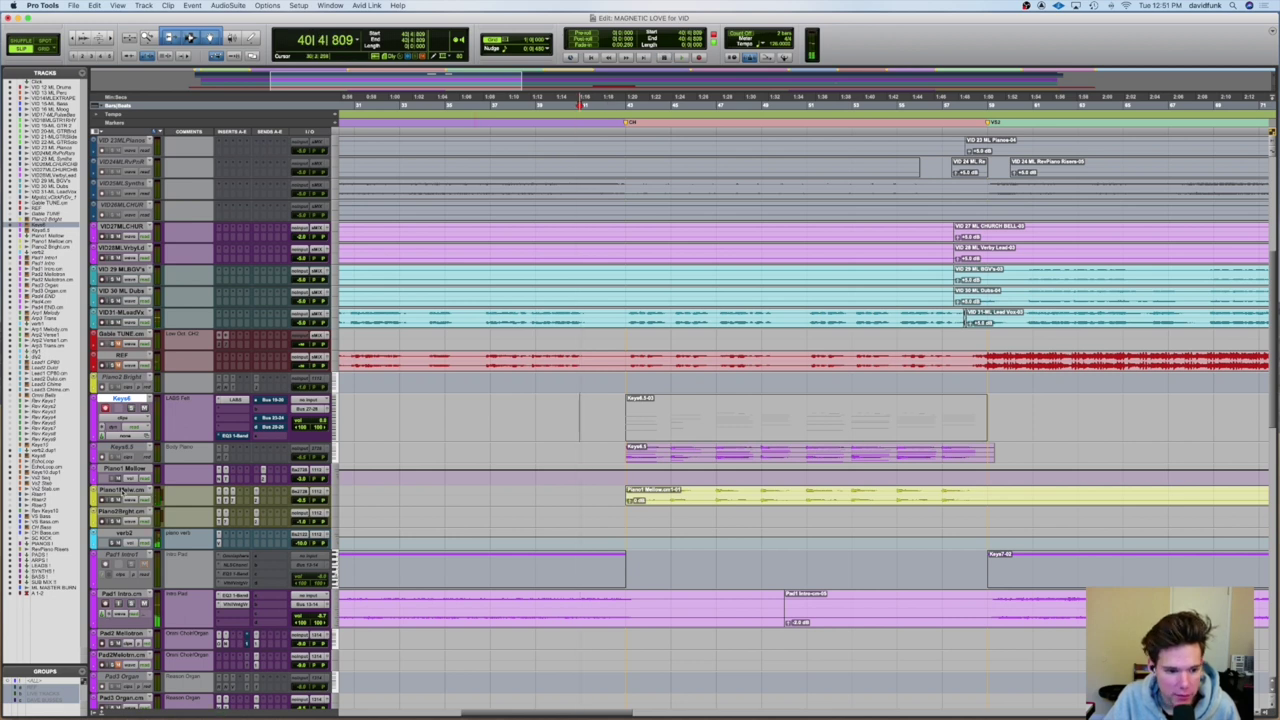
pyautogui.press('space')
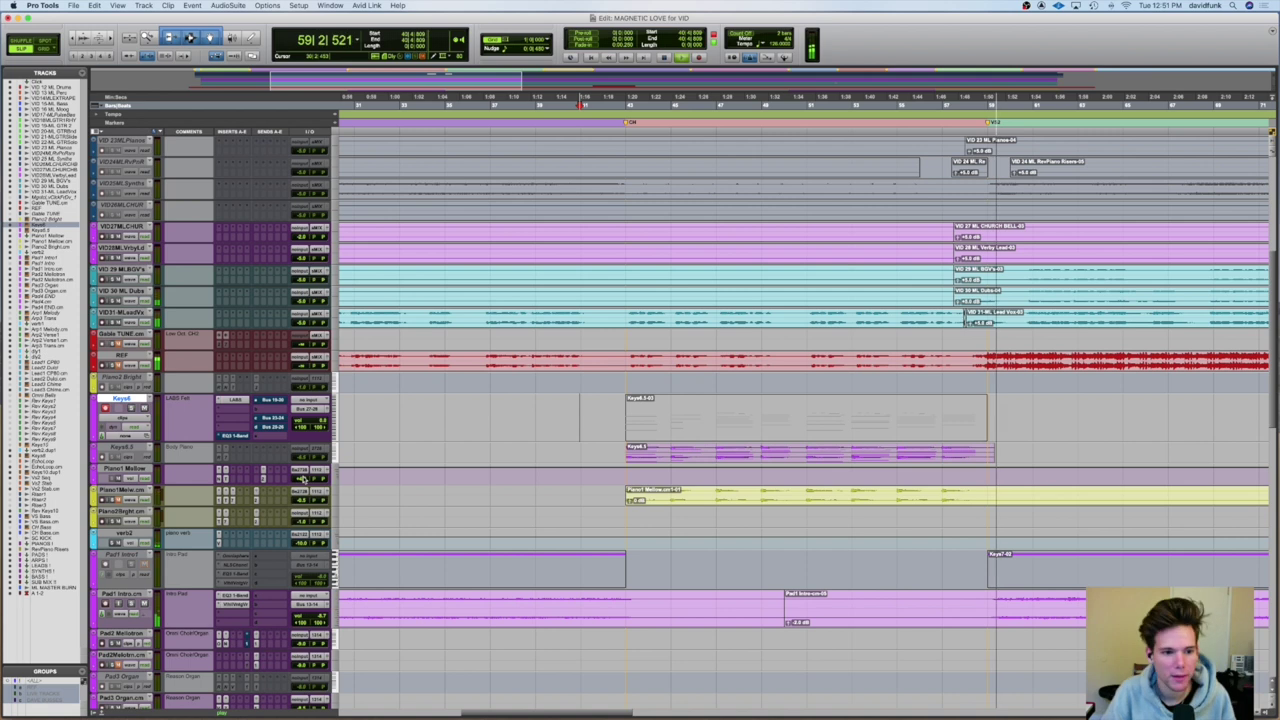
pyautogui.press('space')
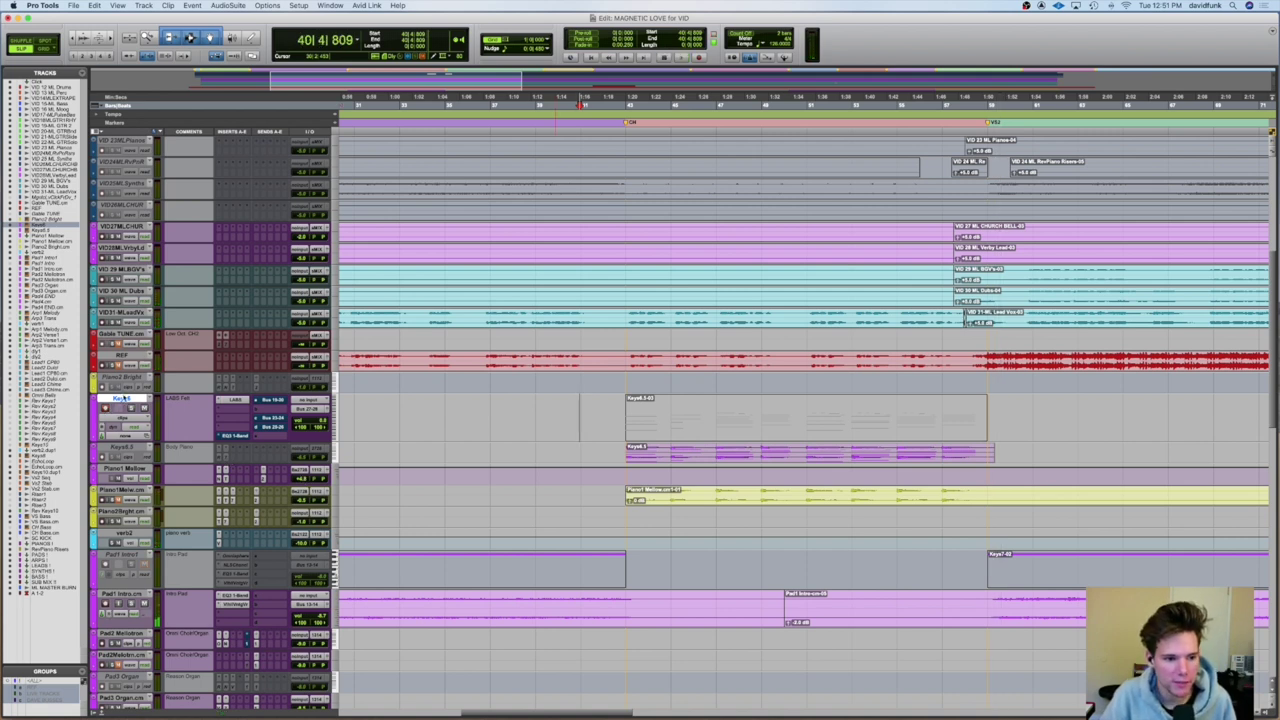
# - Make the Keys6 and Piano1 Mellow tracks inactive and reduce the Keys6 and Pad1 Intro tracks to small height
pyautogui.rightClick(127, 467)
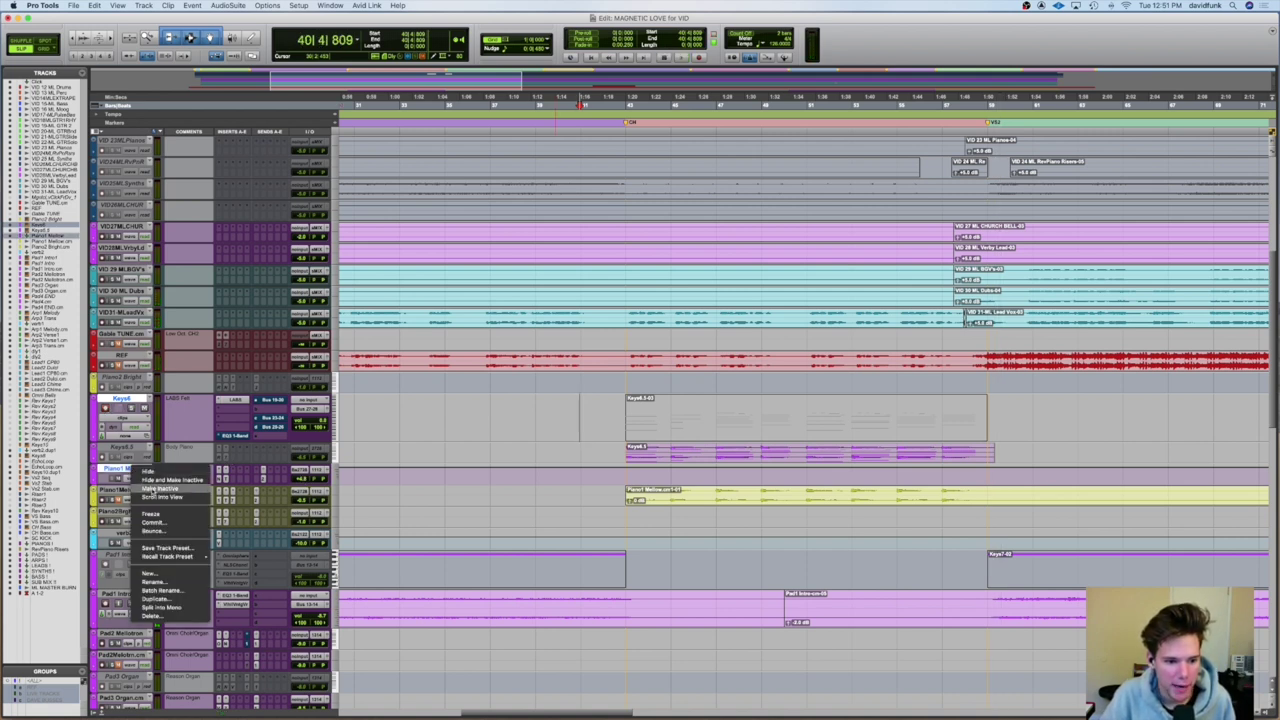
pyautogui.click(155, 488)
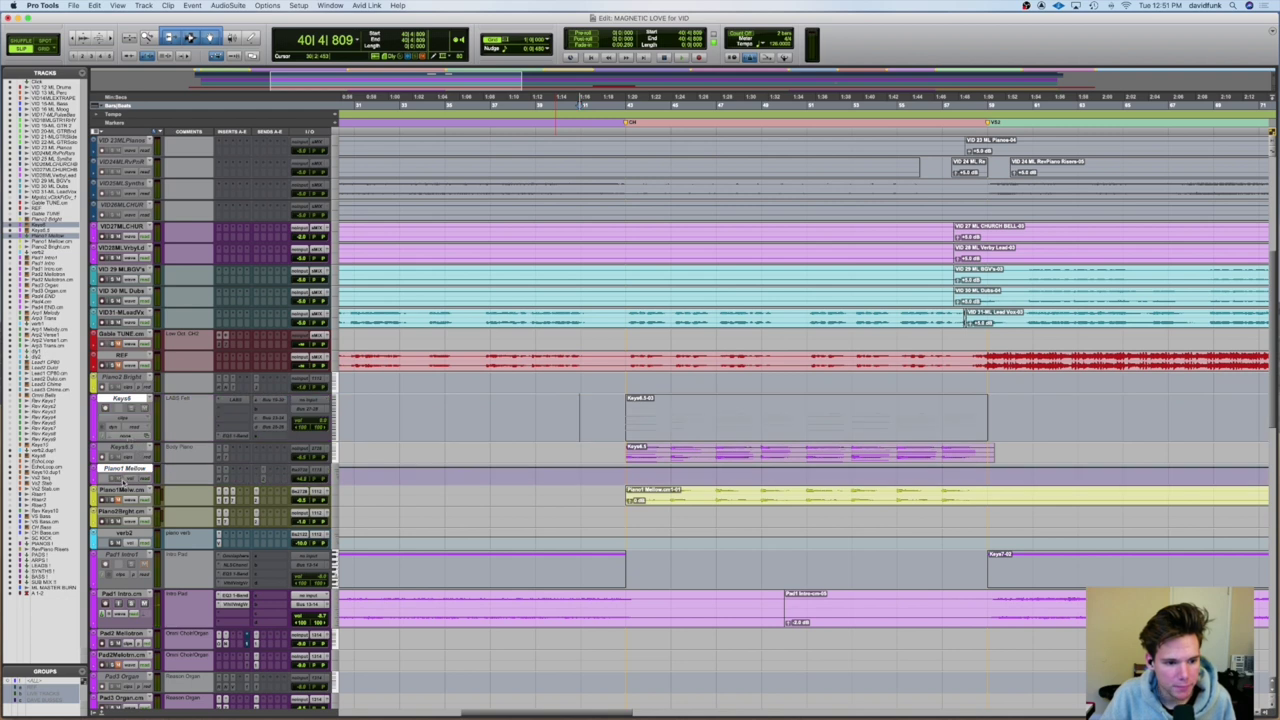
pyautogui.rightClick(124, 398)
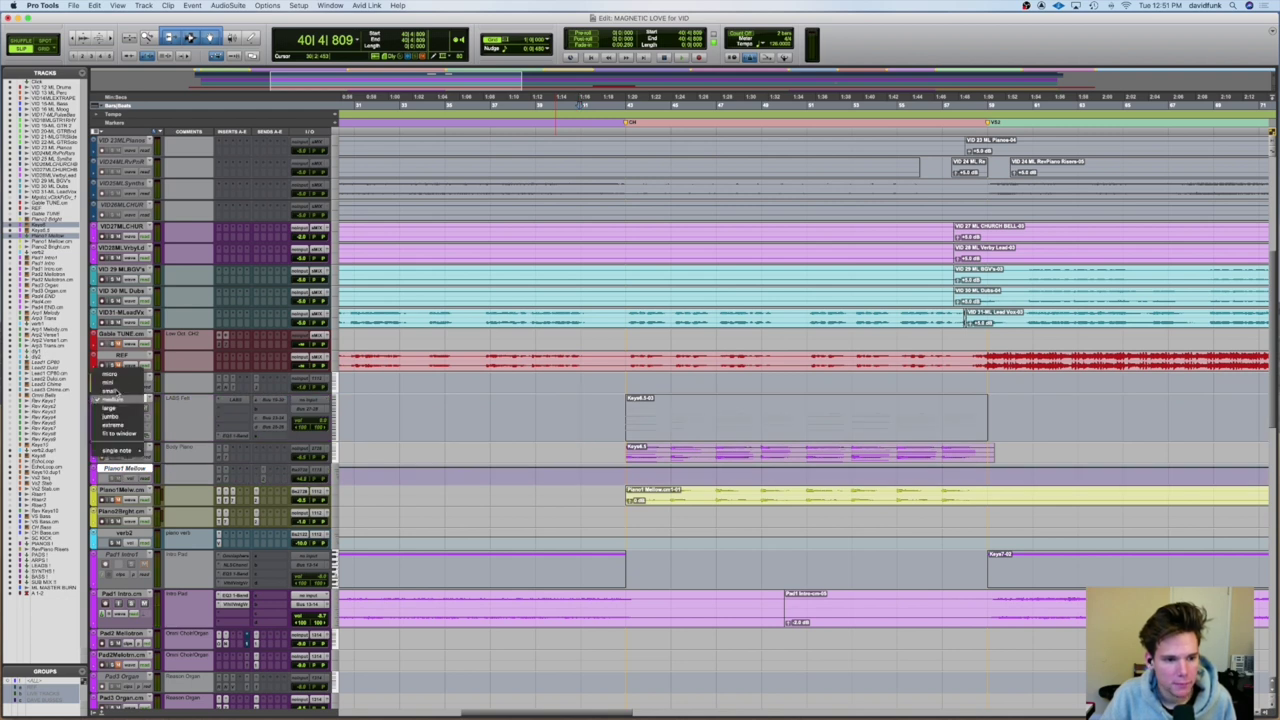
pyautogui.press('Escape')
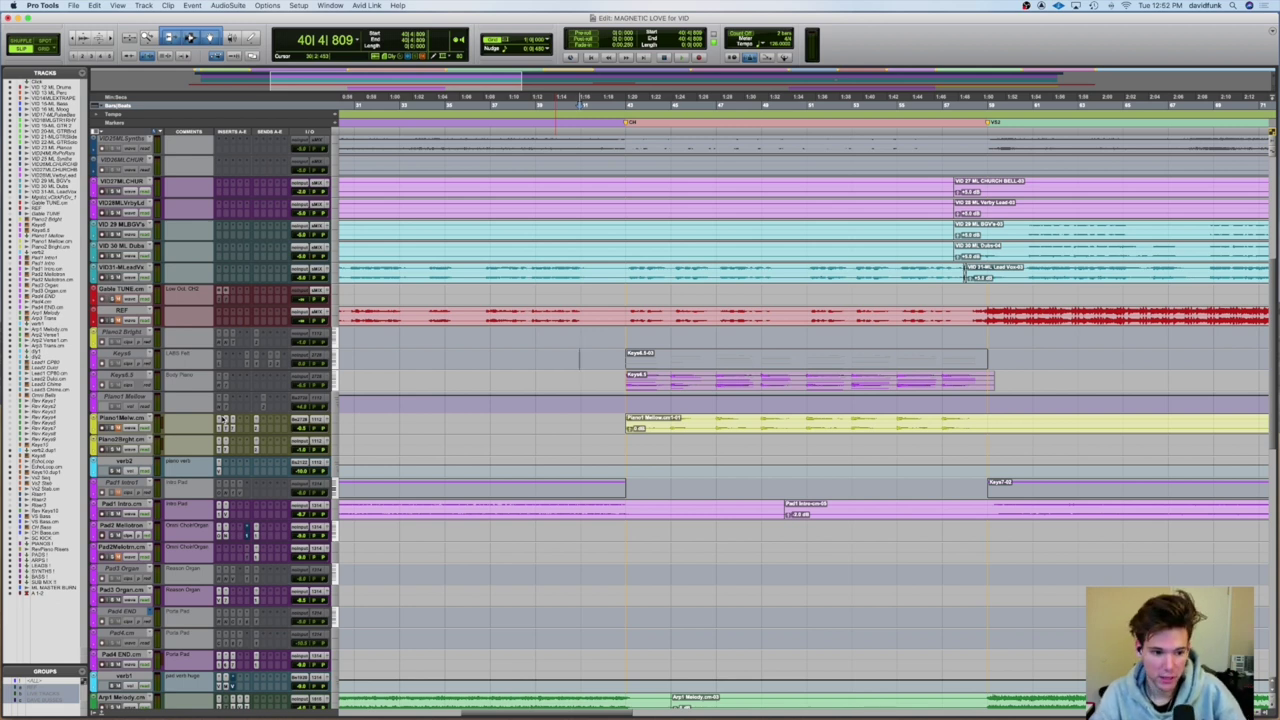
pyautogui.press('super+bracketleft')
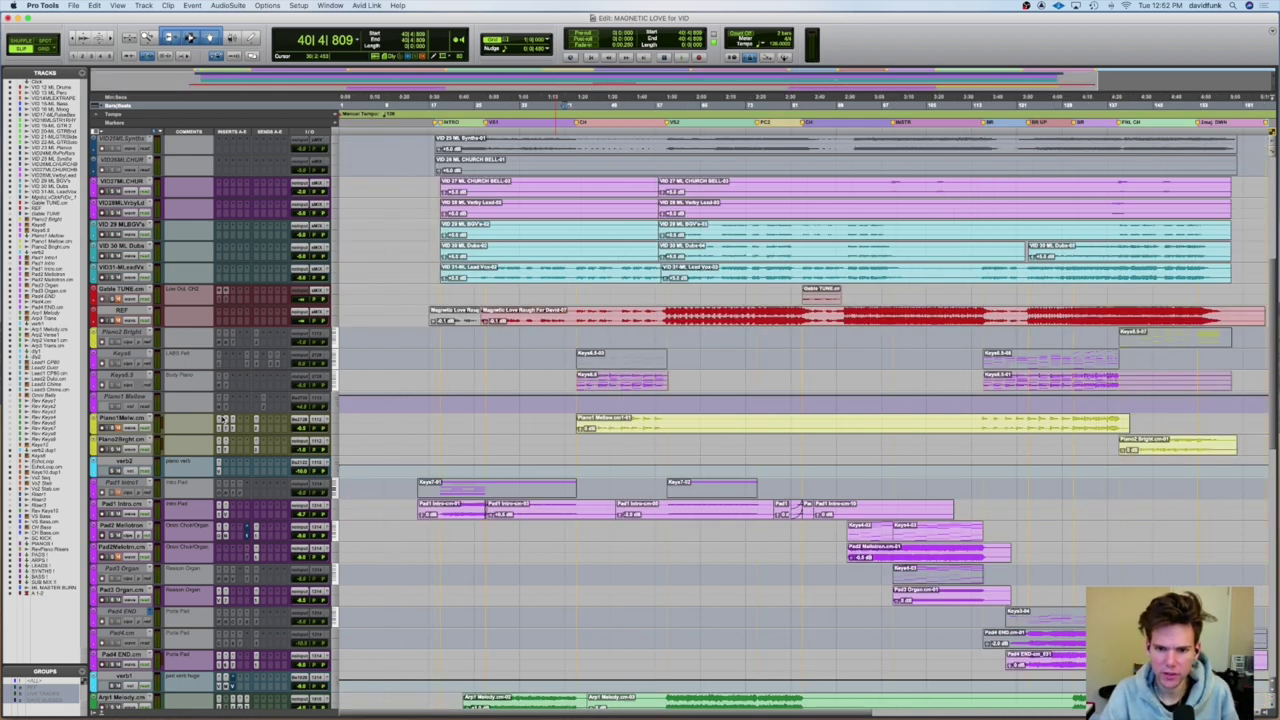